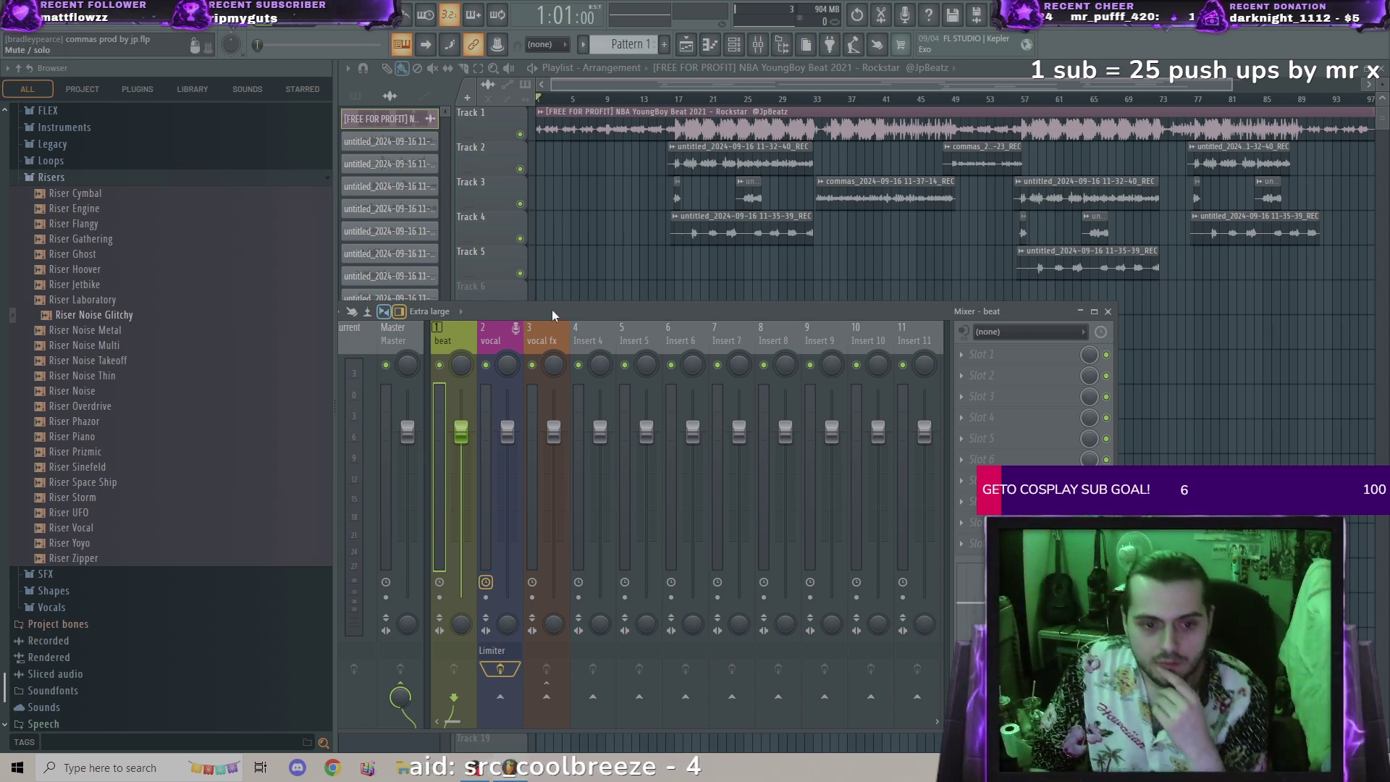
# Step: Lower the mixer faders of the beat and vocal tracks to -7.2 dB and the vocal fx track to -7.6 dB
pyautogui.click(543, 333)
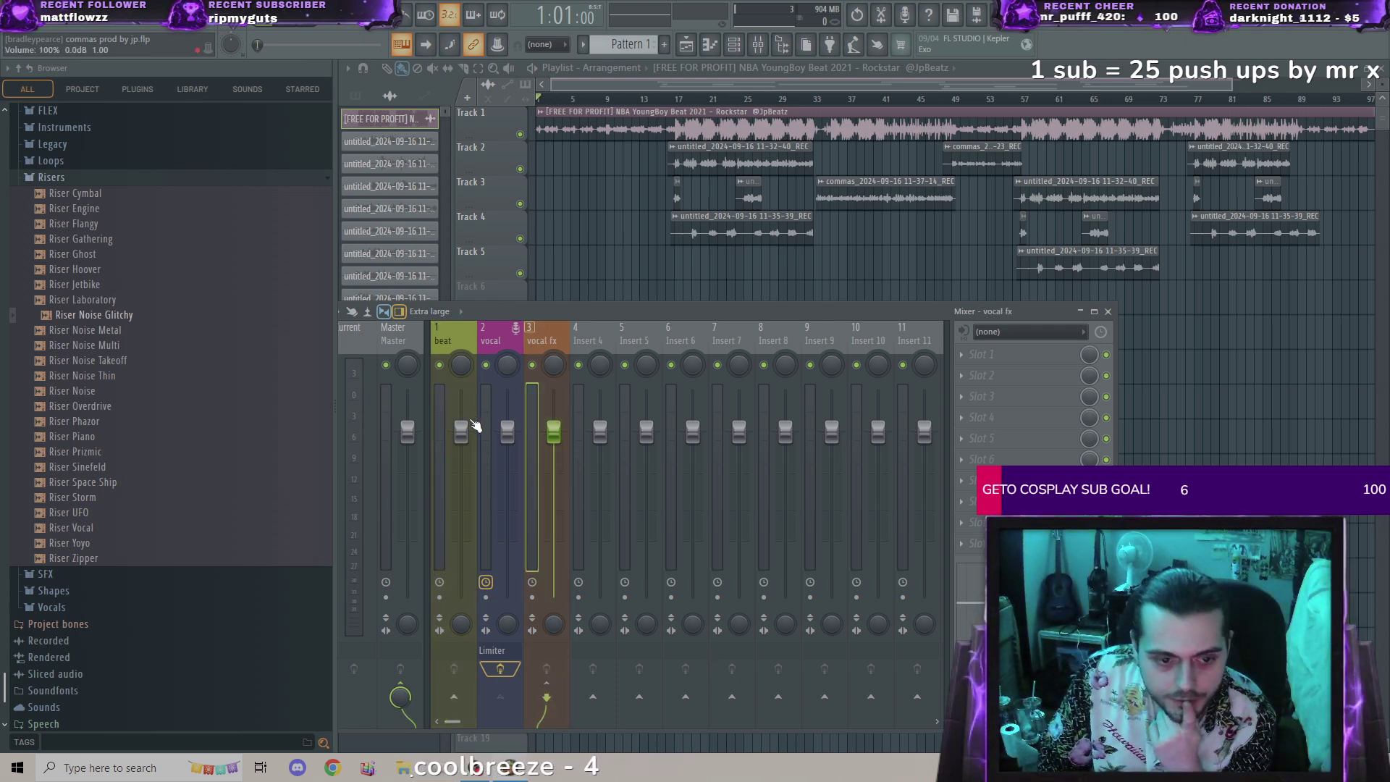
pyautogui.moveTo(459, 442); pyautogui.dragTo(458, 446)
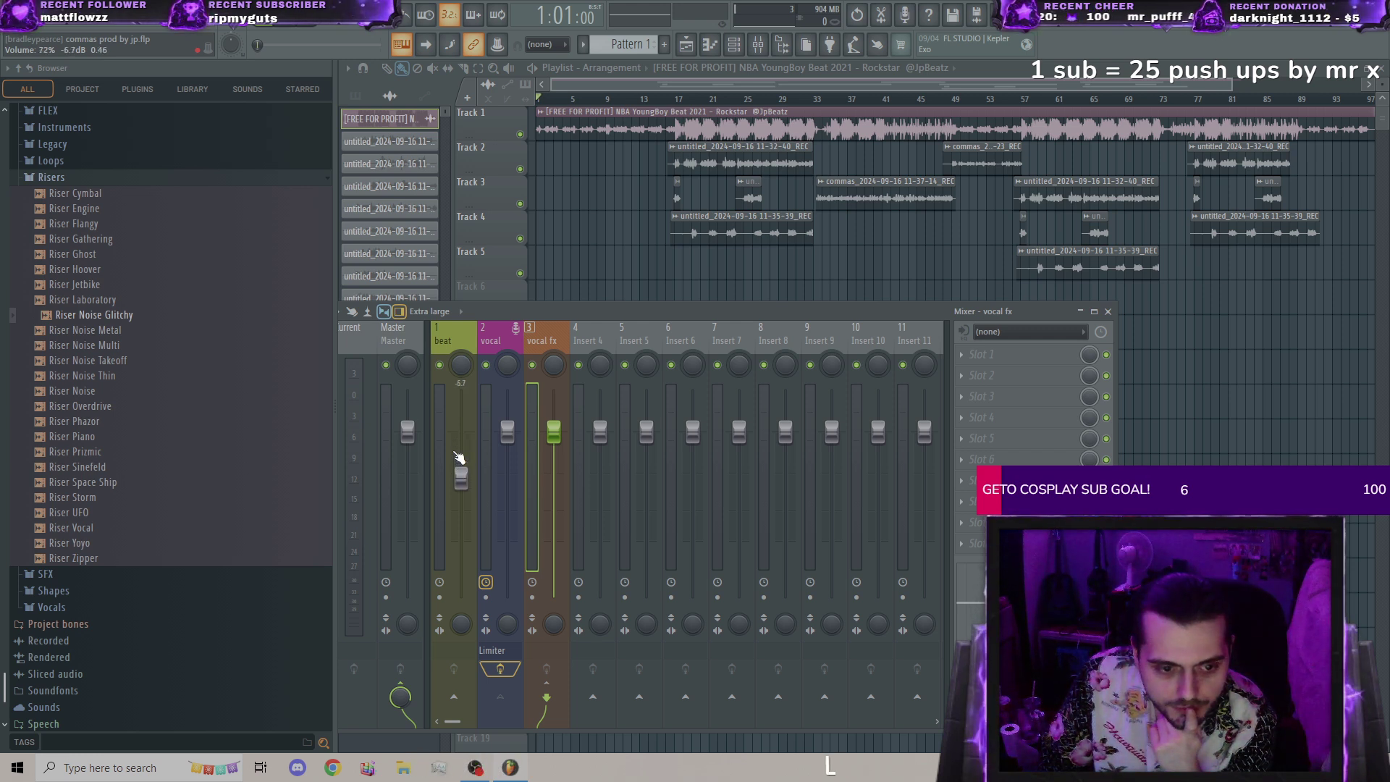
pyautogui.moveTo(516, 439); pyautogui.dragTo(510, 464)
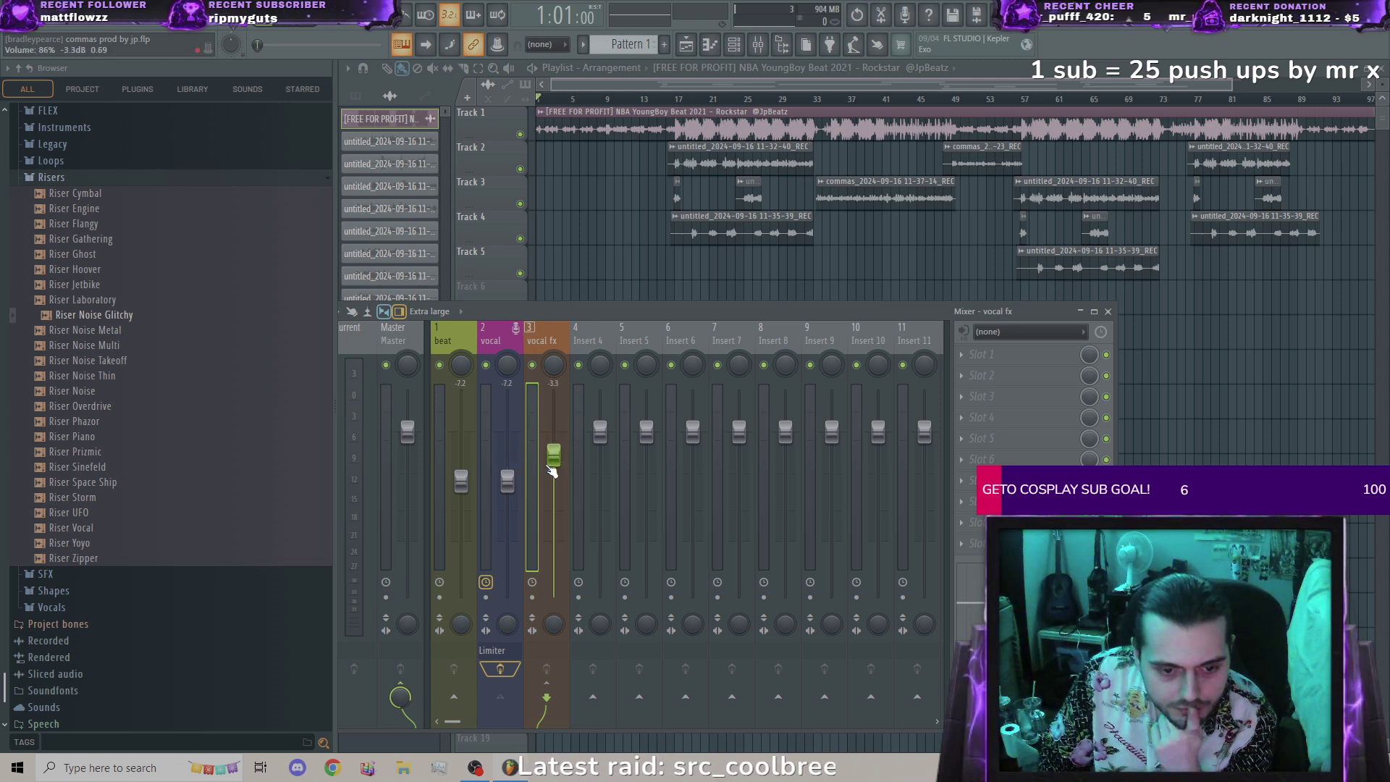
pyautogui.moveTo(554, 472); pyautogui.dragTo(553, 479)
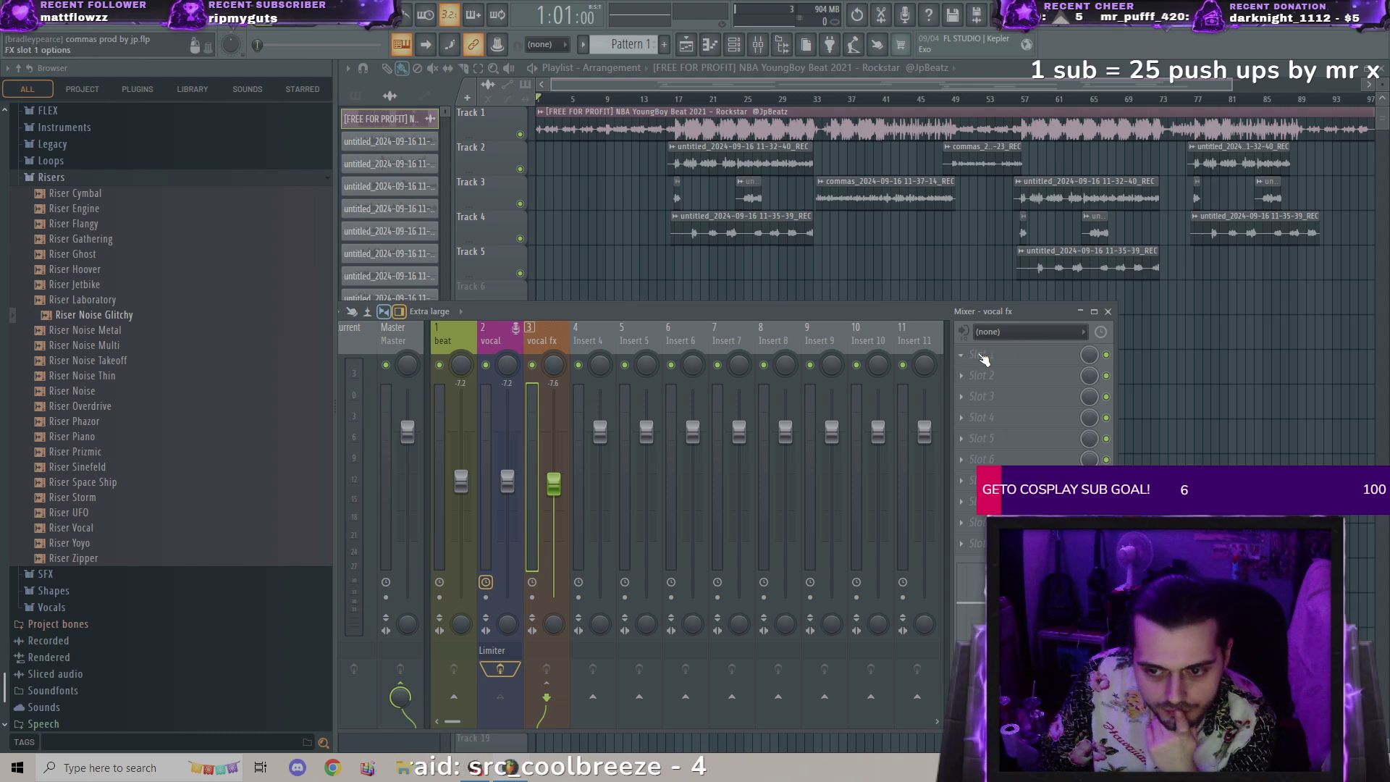
# Step: Add Fruity Compressor to the first effect slot of the vocal fx track with type Medium and ratio 2.2:1
pyautogui.click(972, 355)
pyautogui.click(1180, 373)
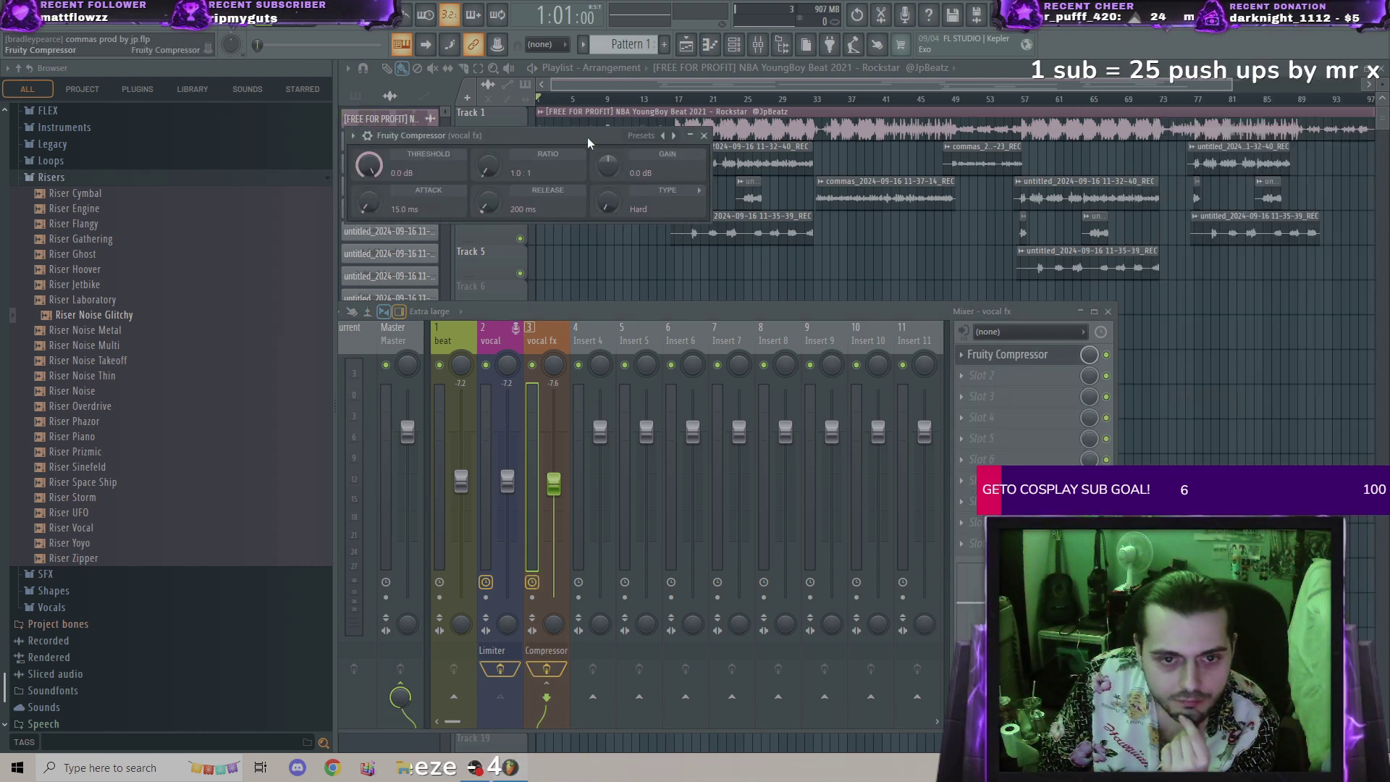
pyautogui.moveTo(588, 136); pyautogui.dragTo(653, 211)
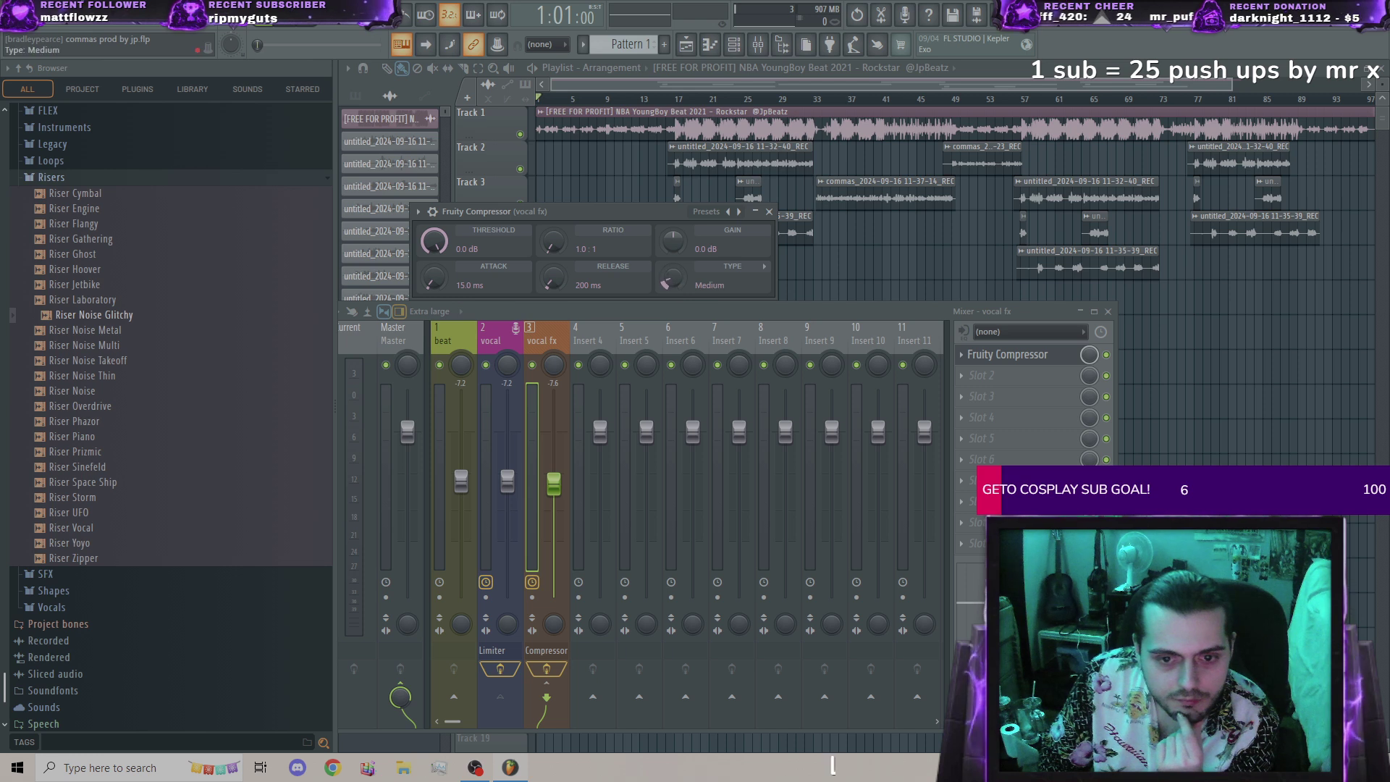
pyautogui.moveTo(552, 242); pyautogui.dragTo(551, 244)
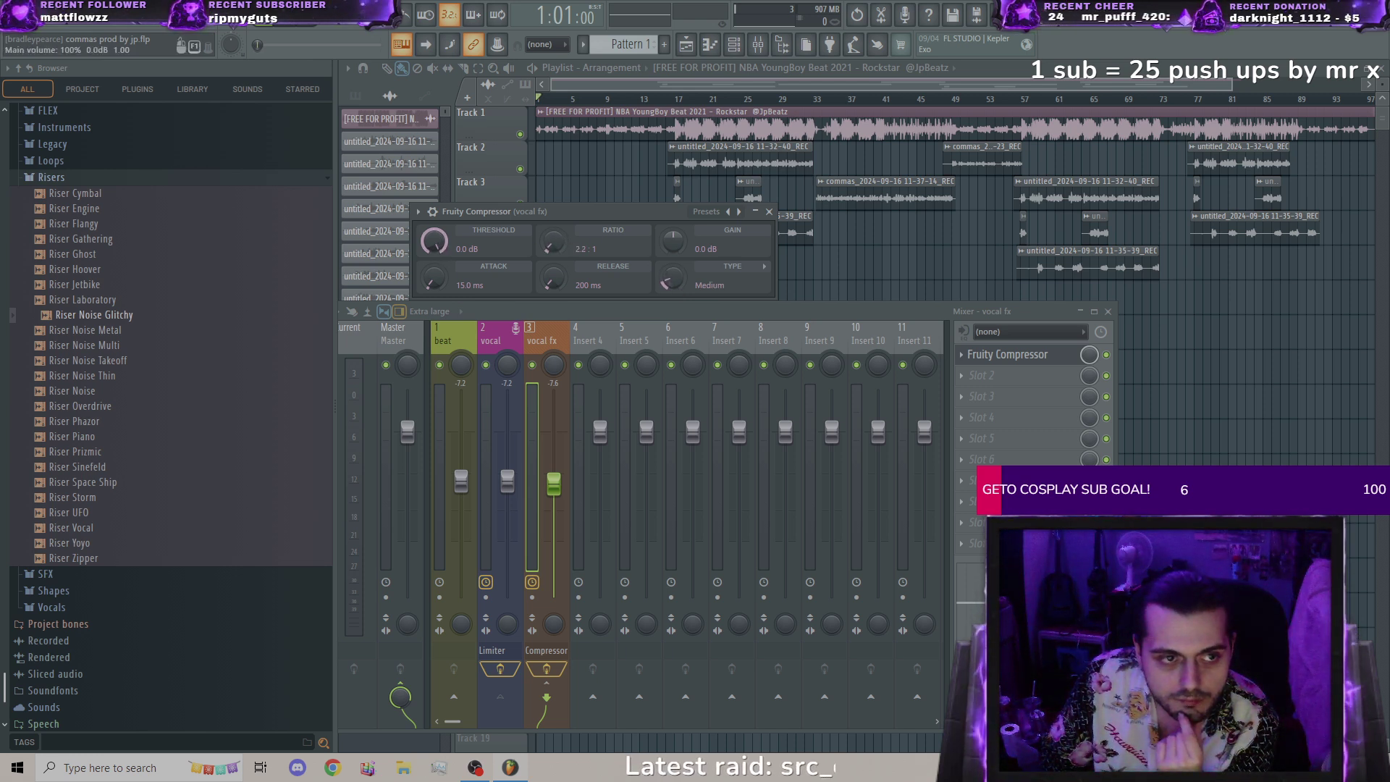
# Step: Play the song and set the vocal fx compressor to threshold -23.1 dB, gain 2.6 dB and release 150 ms
pyautogui.press('space')
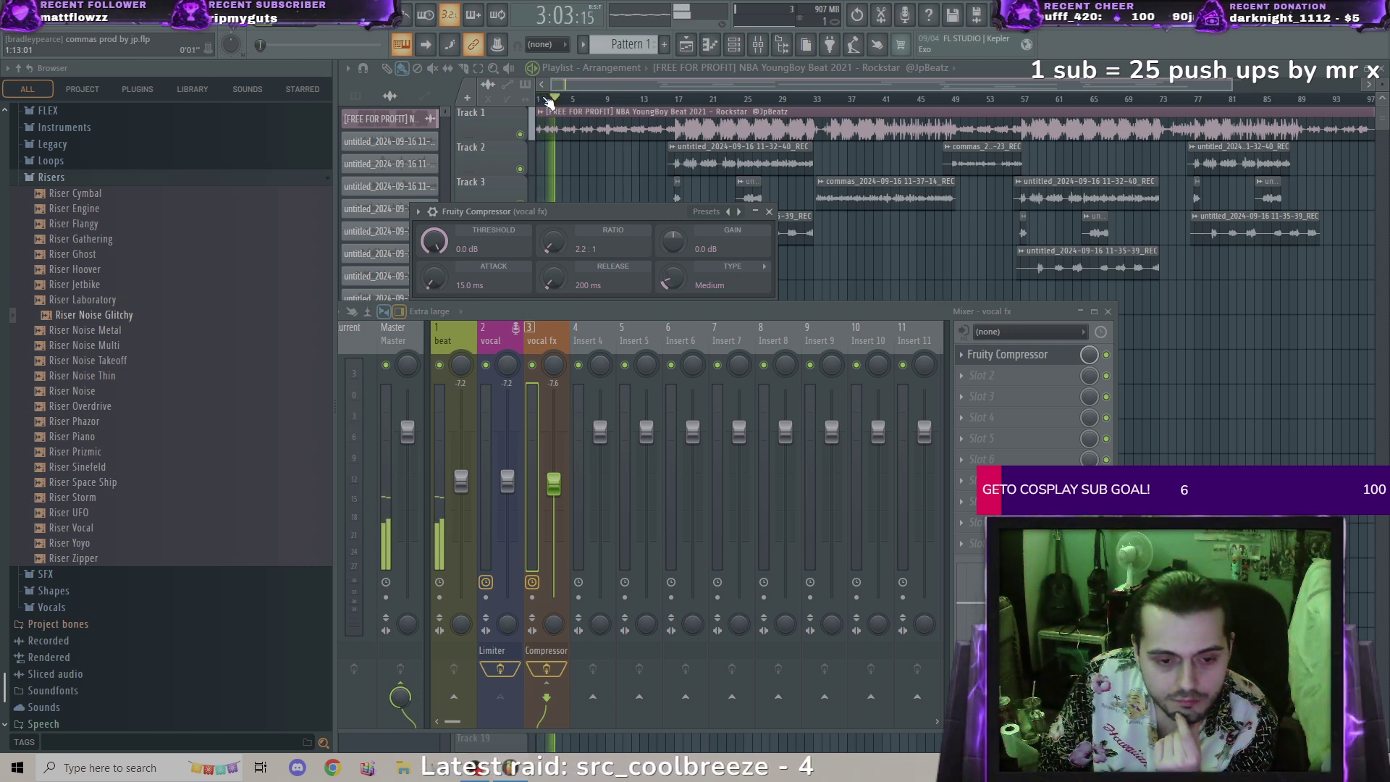
pyautogui.click(394, 340)
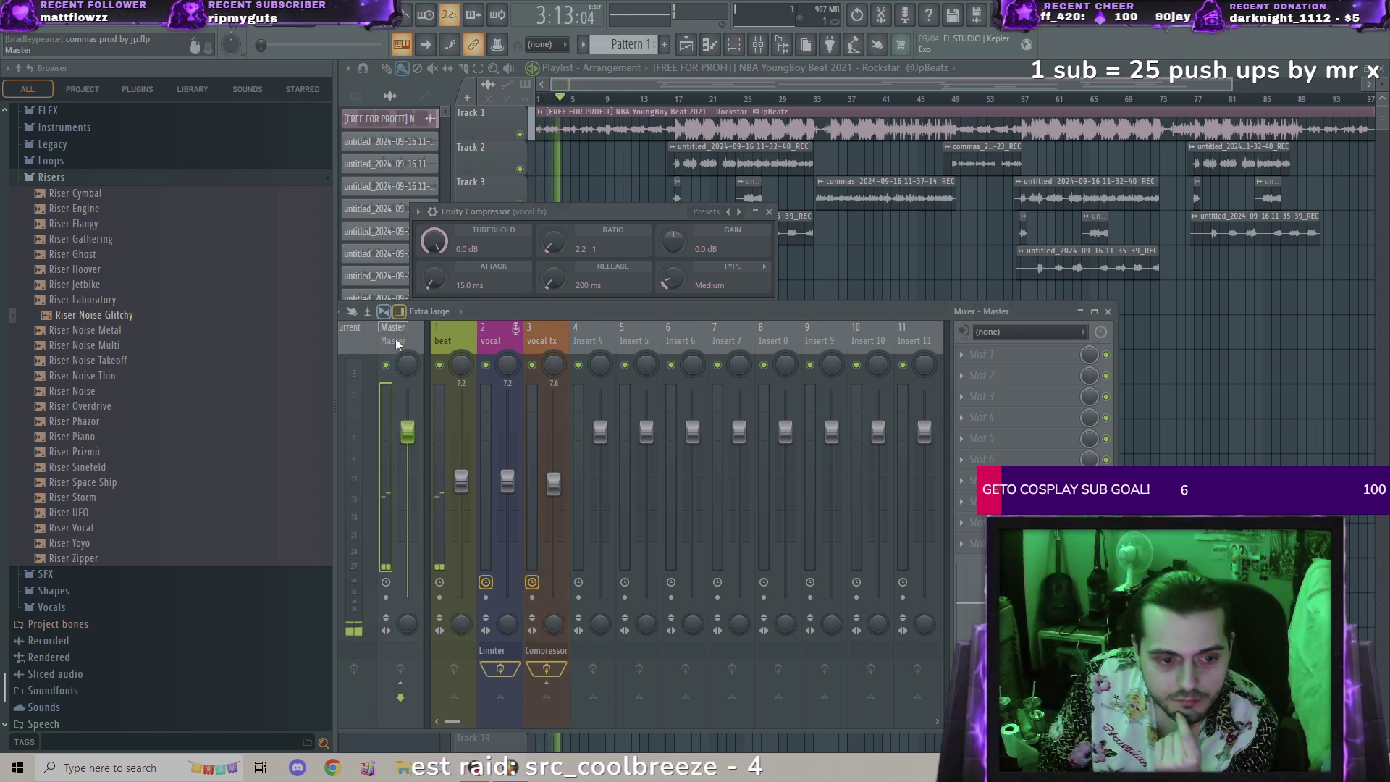
pyautogui.click(466, 337)
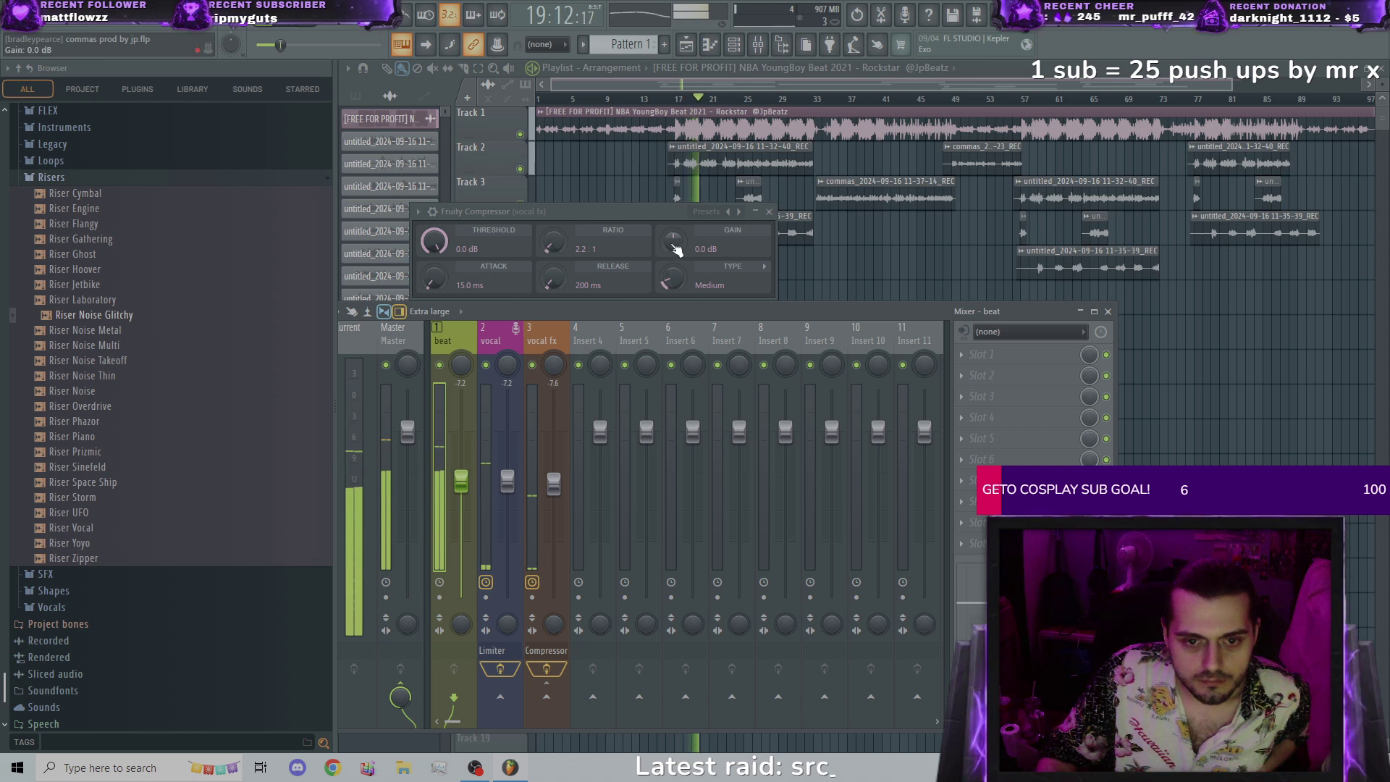
pyautogui.moveTo(676, 249); pyautogui.dragTo(676, 239)
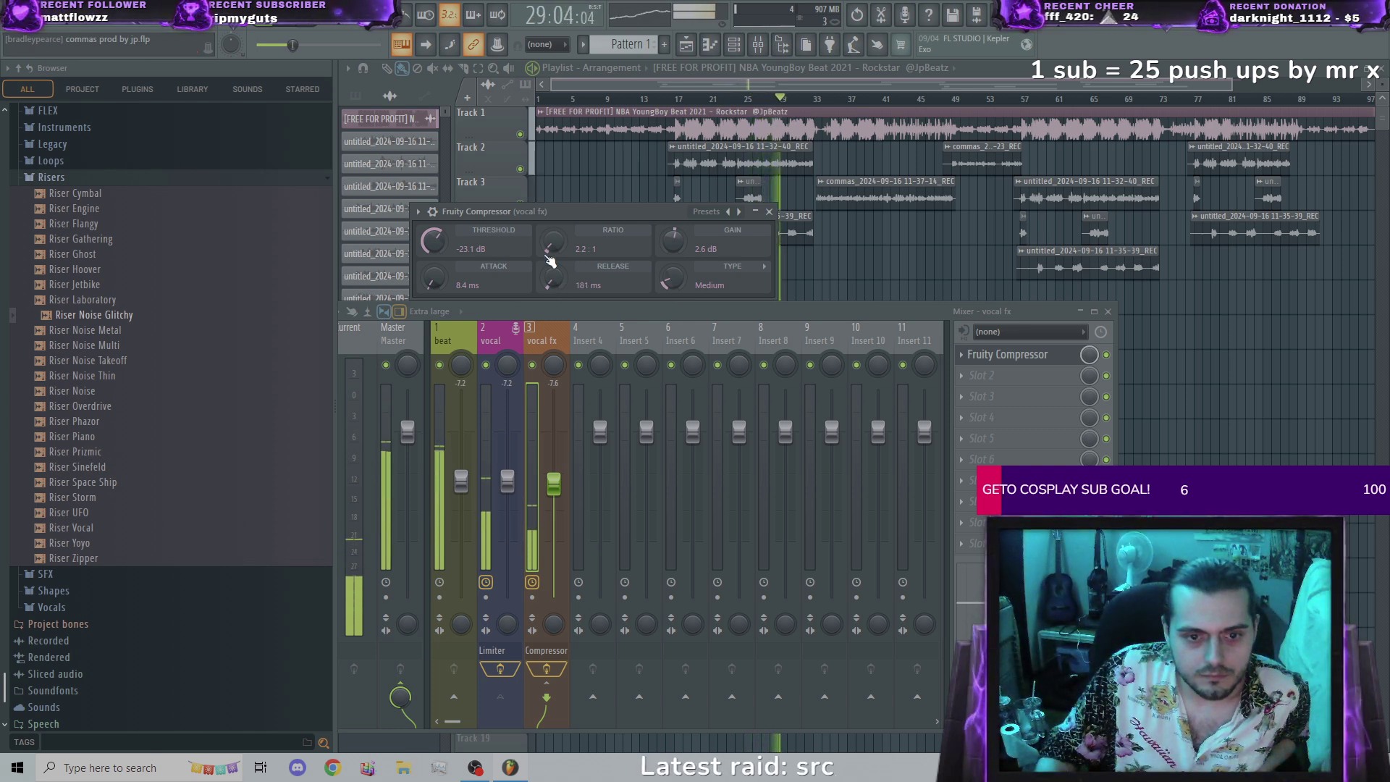
pyautogui.moveTo(551, 261); pyautogui.dragTo(554, 281)
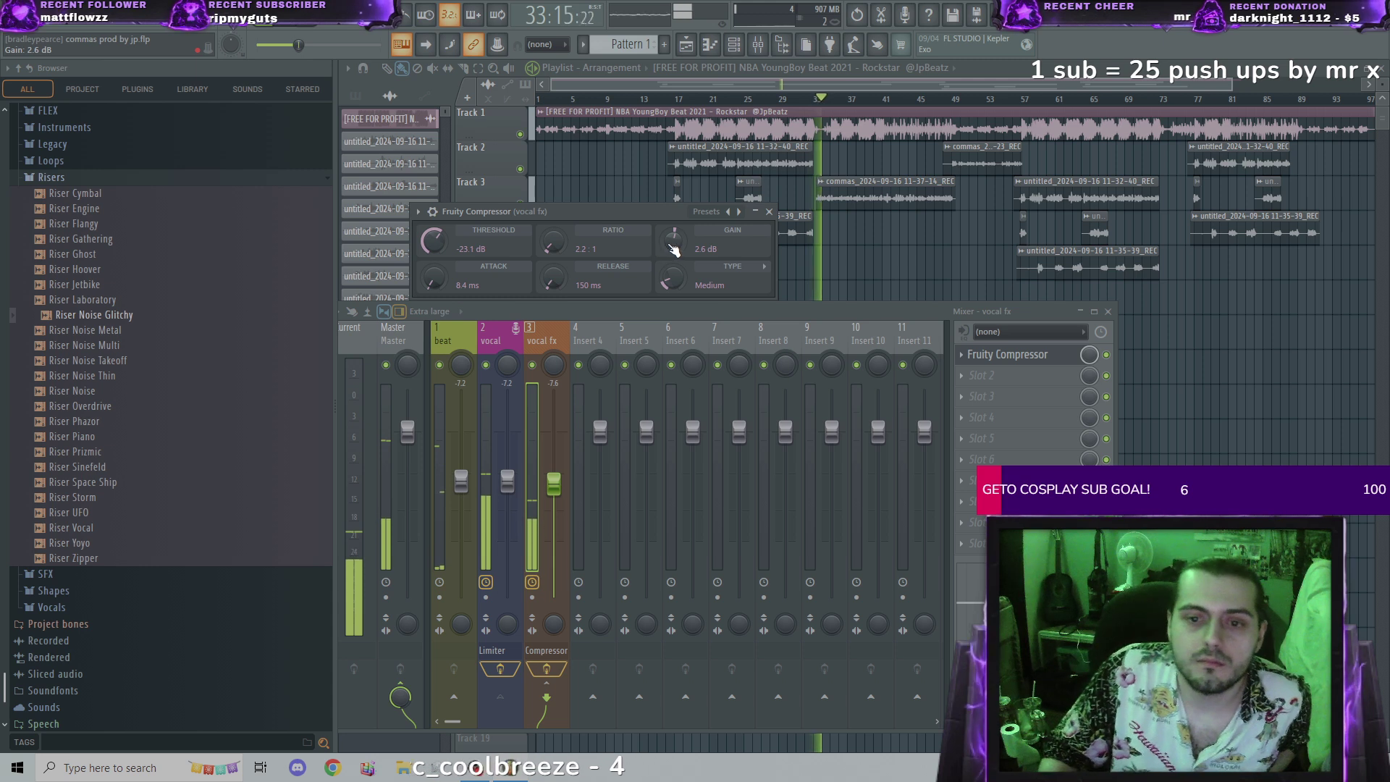
# Step: Refine the vocal fx compressor during playback to gain 14.3 dB, threshold -18.1 dB and attack 13.1 ms
pyautogui.moveTo(673, 250); pyautogui.dragTo(674, 235)
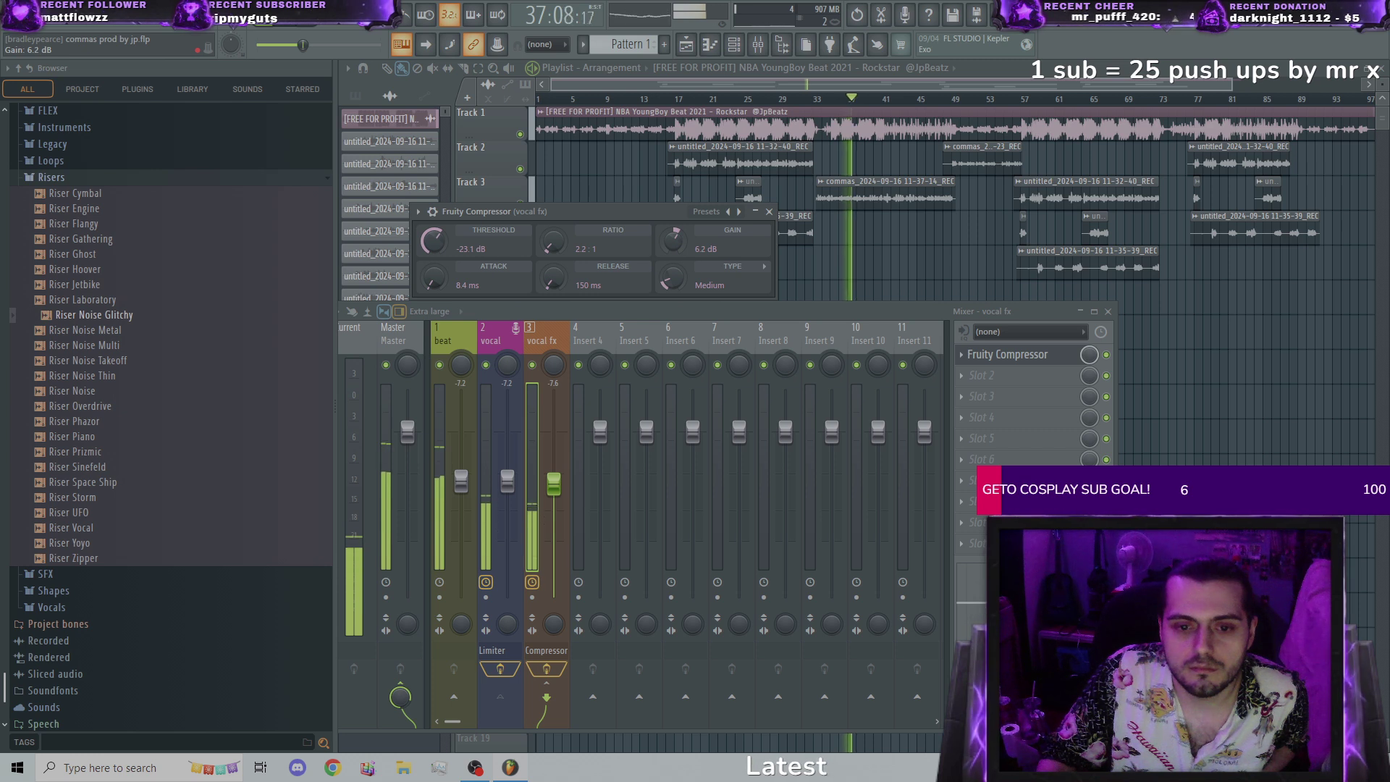
pyautogui.moveTo(674, 232); pyautogui.dragTo(673, 223)
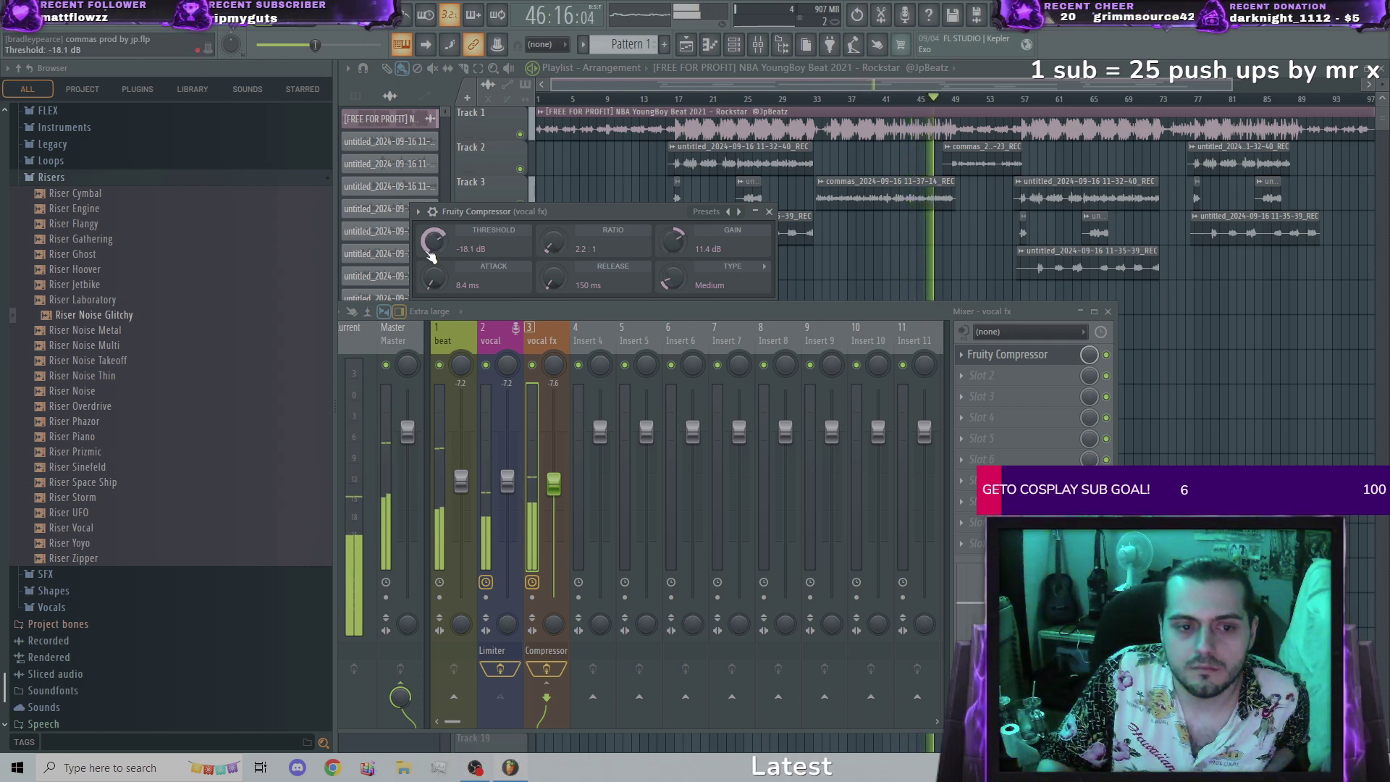
pyautogui.scroll(3, 435, 280)
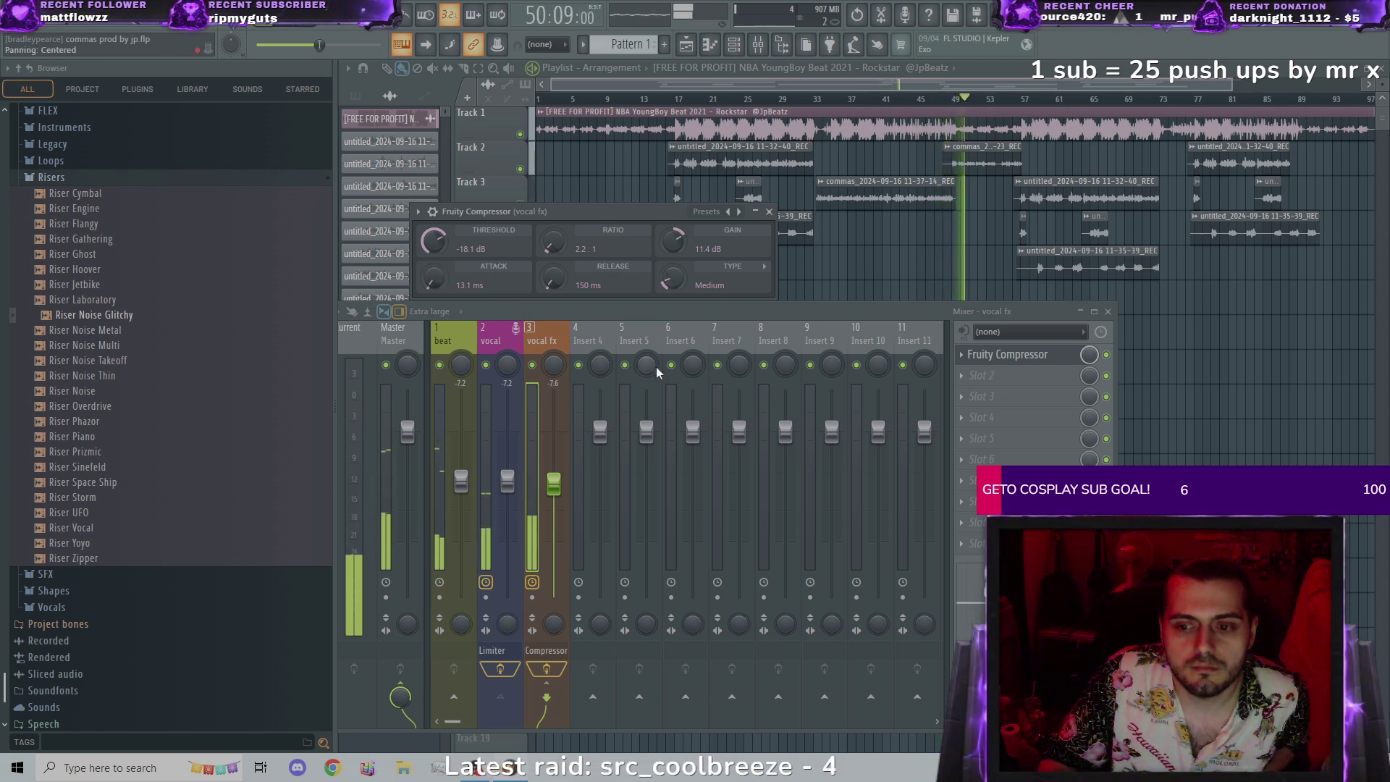
pyautogui.moveTo(673, 242); pyautogui.dragTo(672, 224)
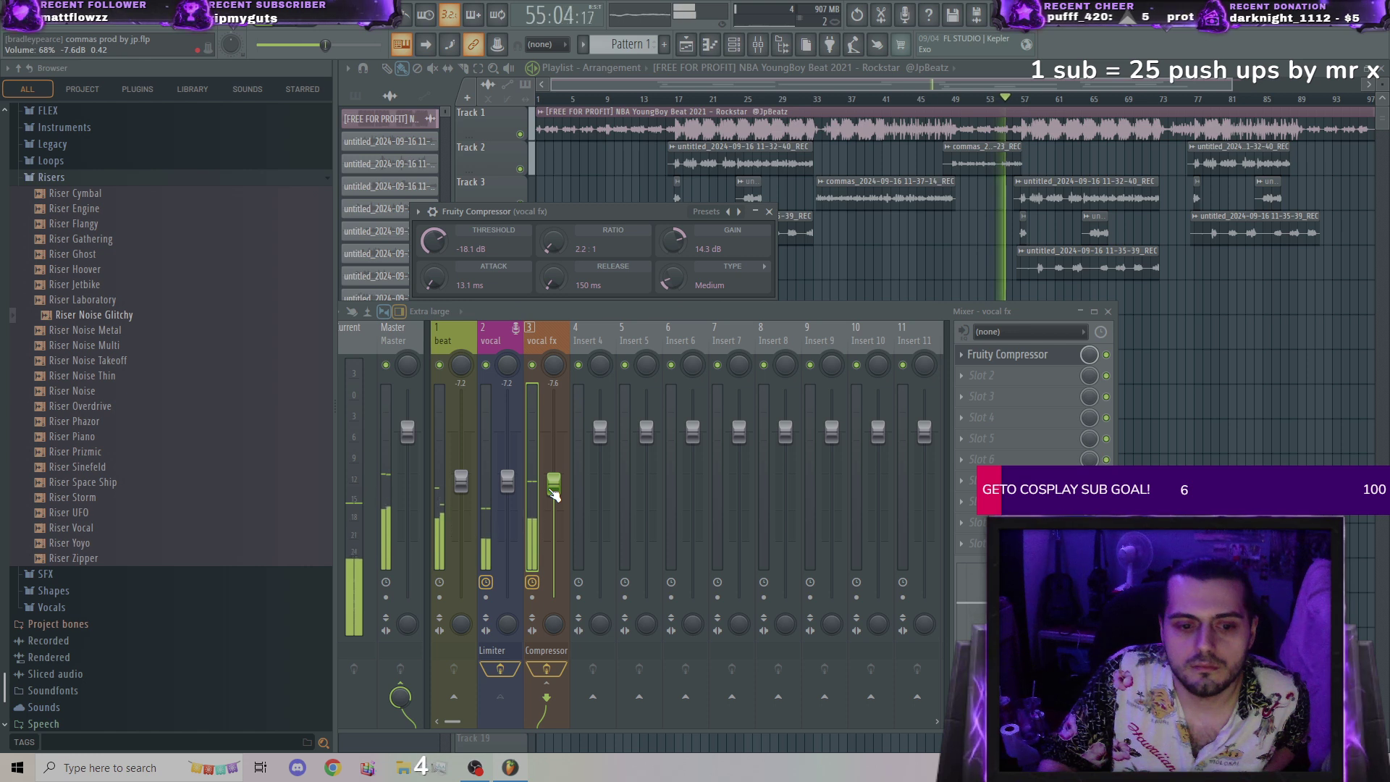
# Step: Lower the vocal fx fader to -9.9 dB and the vocal fader to -10.4 dB
pyautogui.scroll(2, 554, 495)
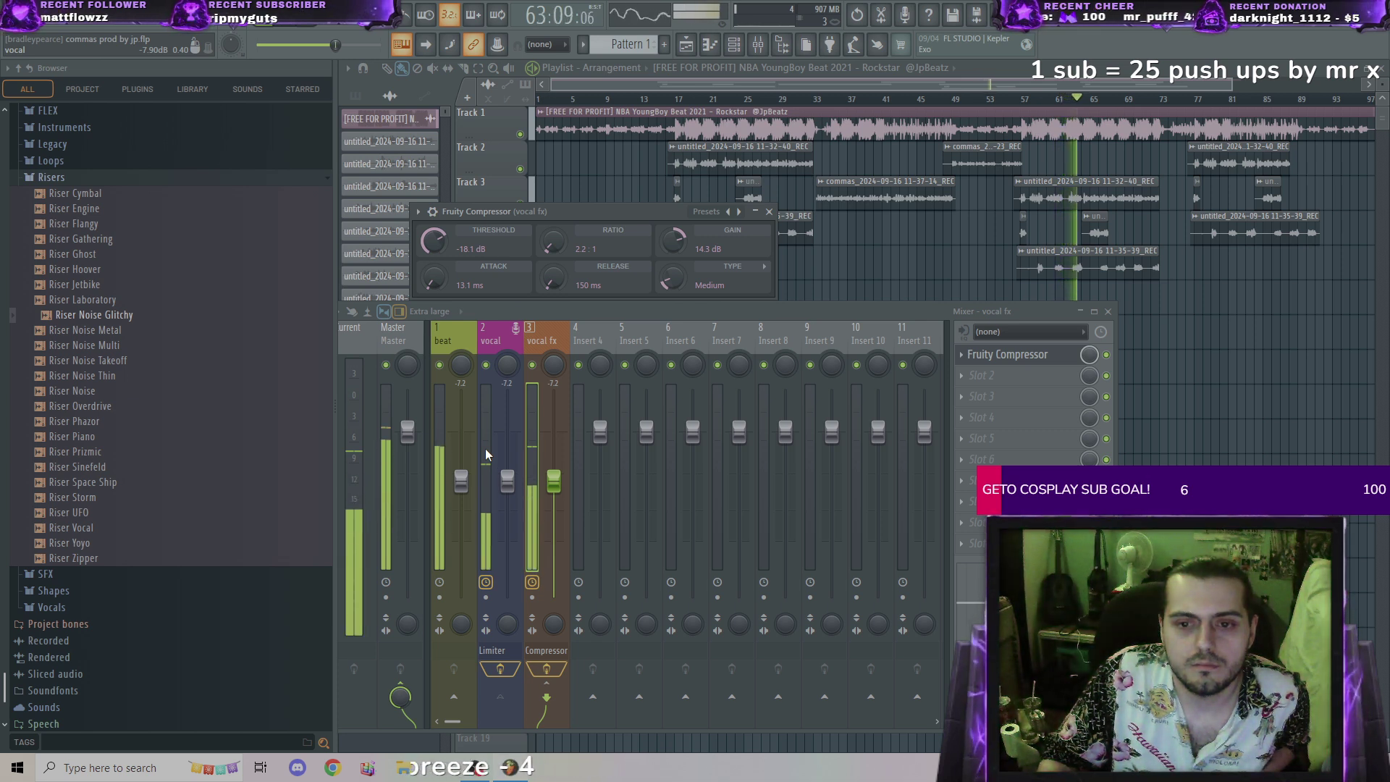
pyautogui.moveTo(553, 481); pyautogui.dragTo(507, 516)
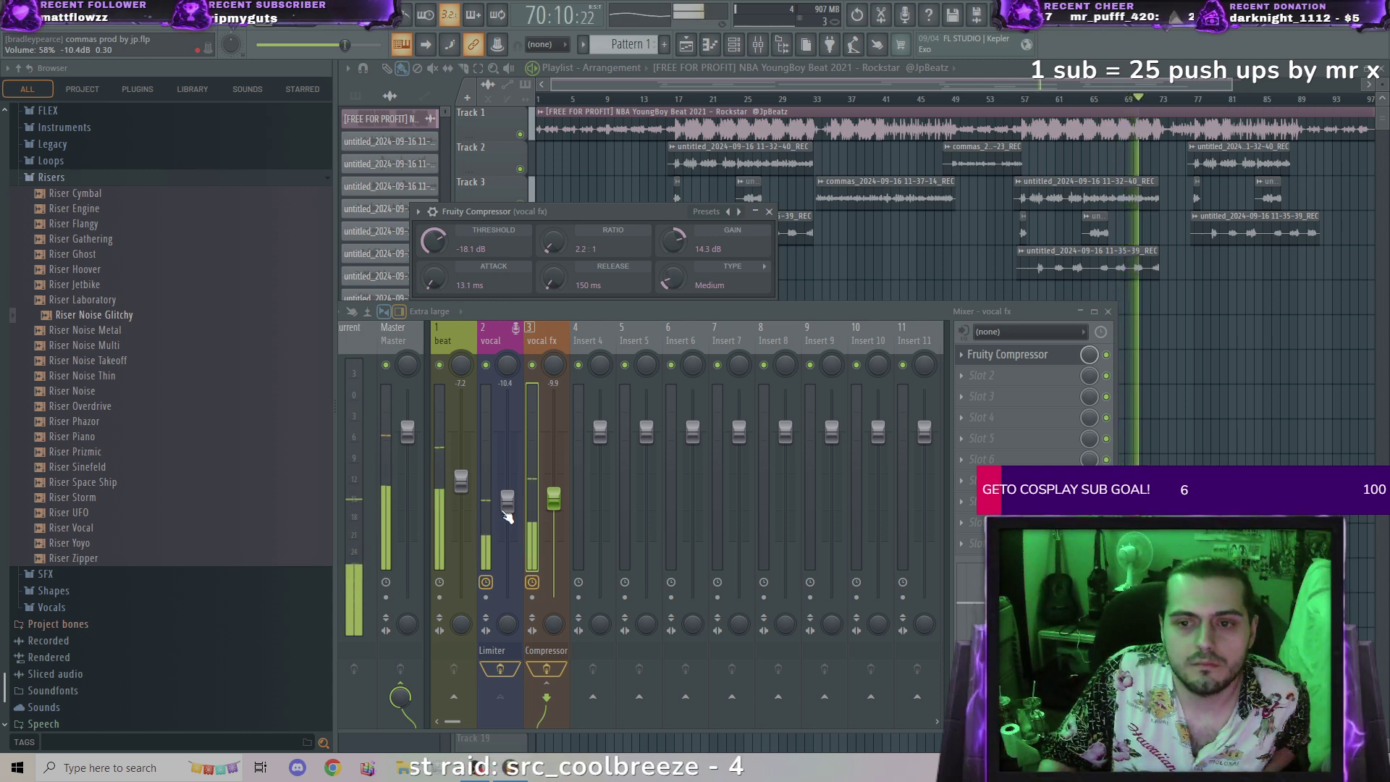
# Step: Route the commas 11-37-14 audio clip on playlist Track 3 to mixer track 4
pyautogui.click(593, 333)
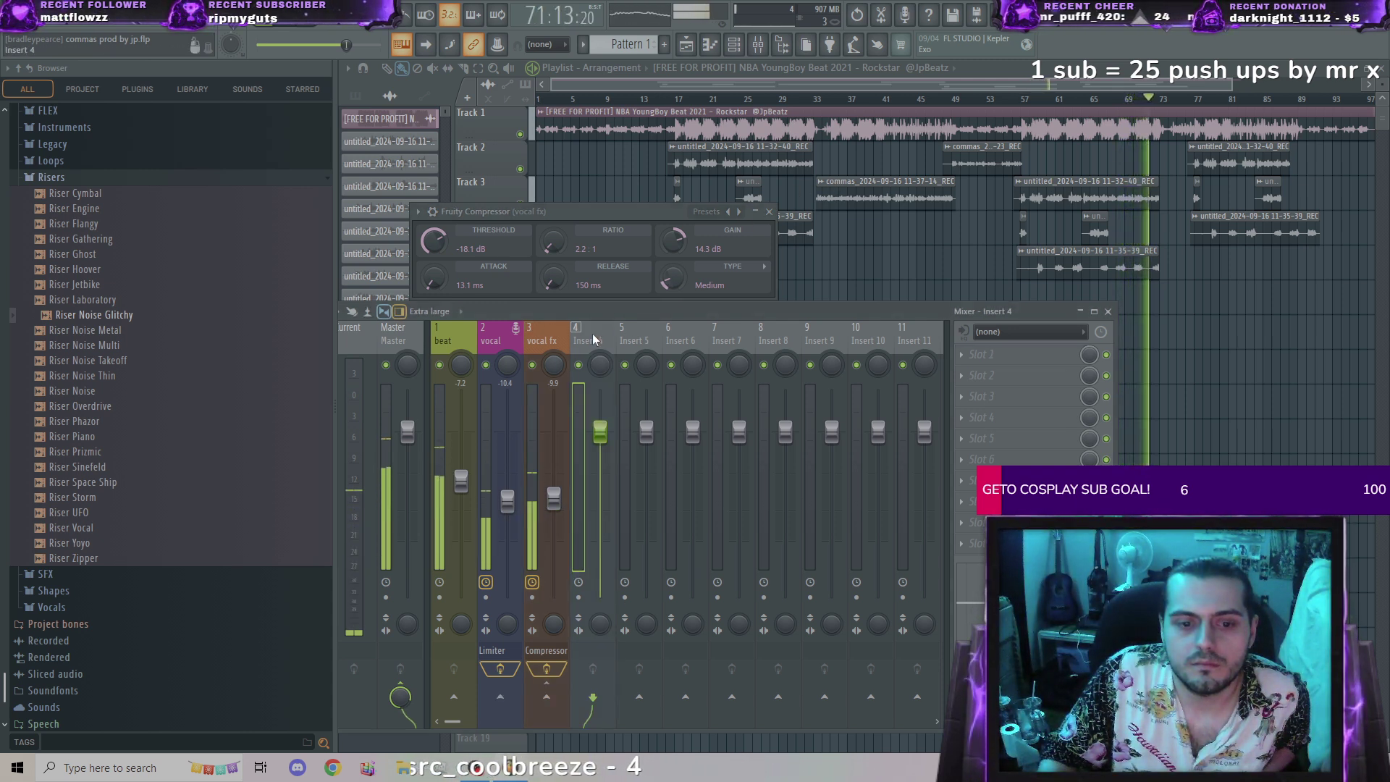
pyautogui.press('Right')
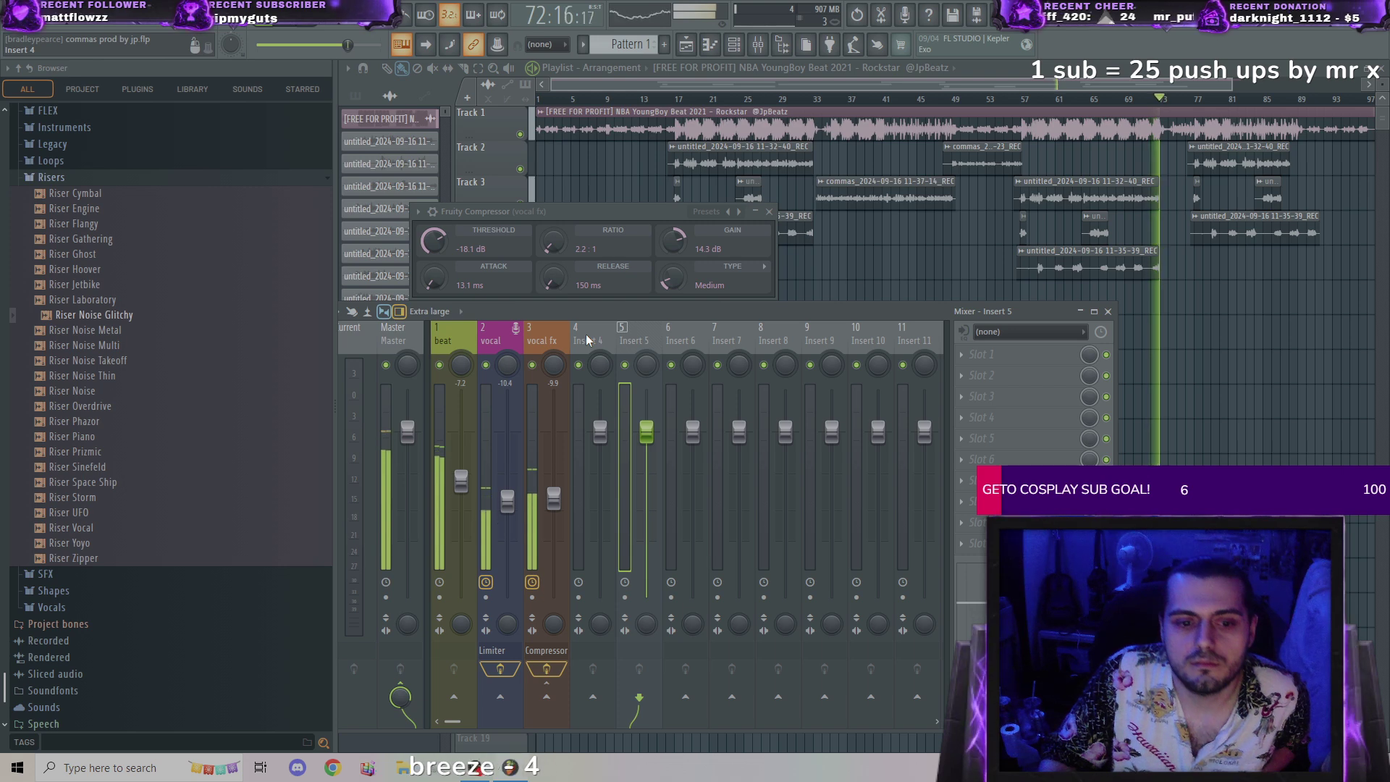
pyautogui.doubleClick(896, 191)
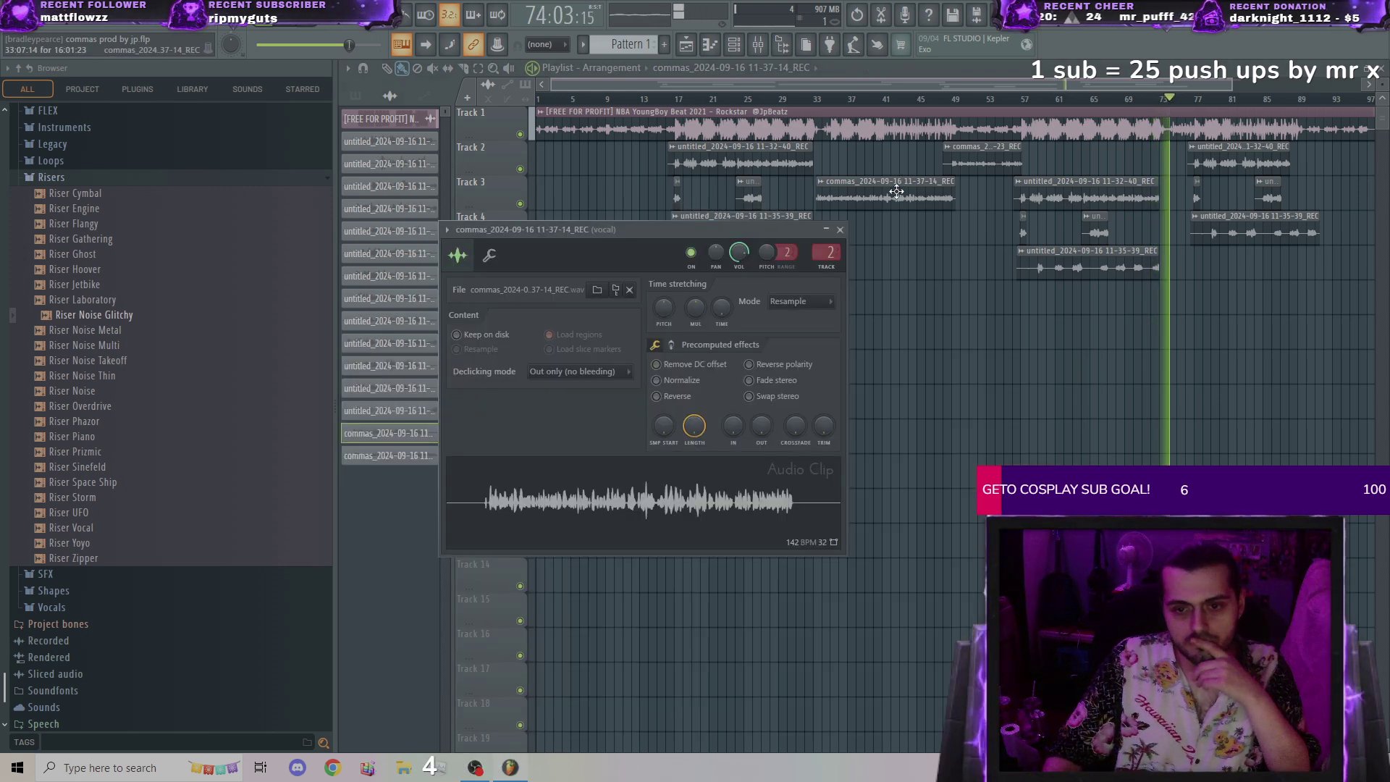
pyautogui.scroll(4, 826, 252)
pyautogui.doubleClick(826, 252)
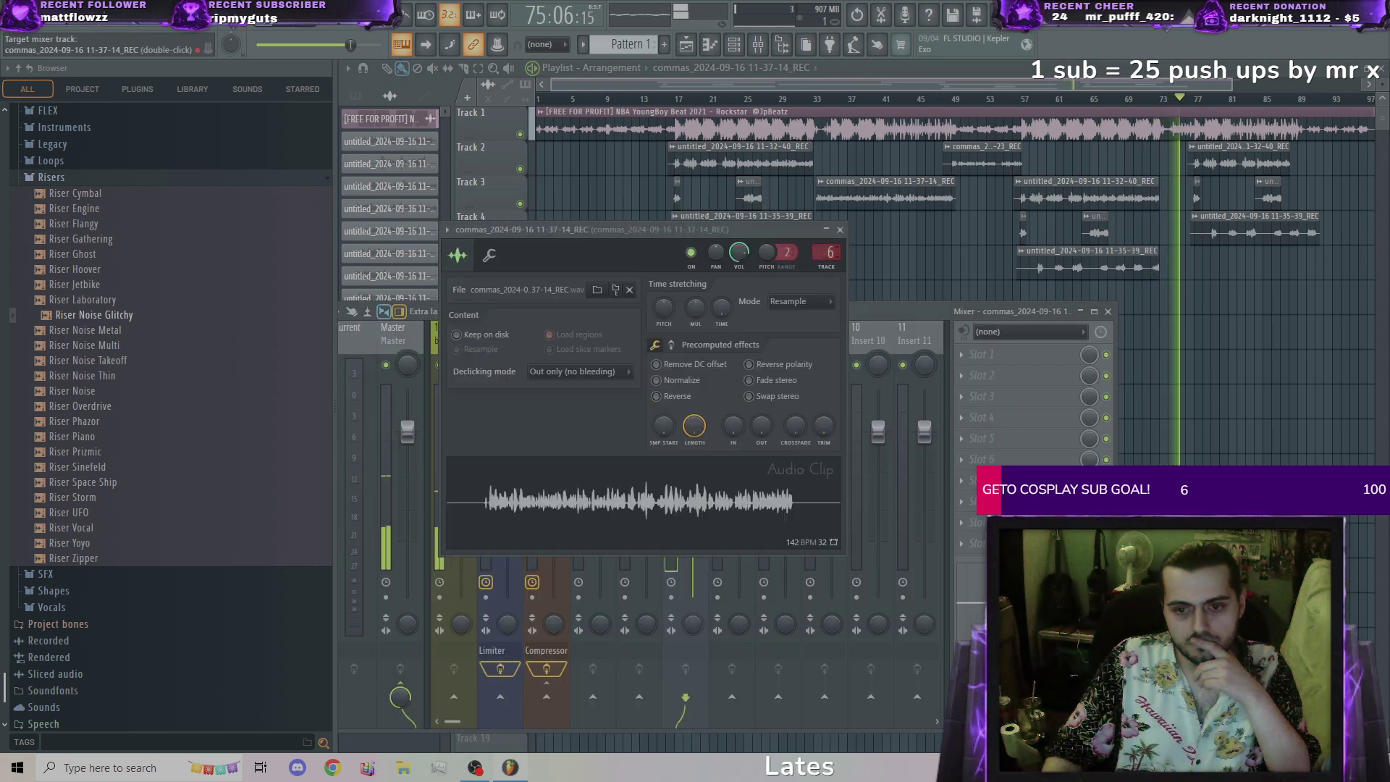
pyautogui.scroll(-2, 826, 252)
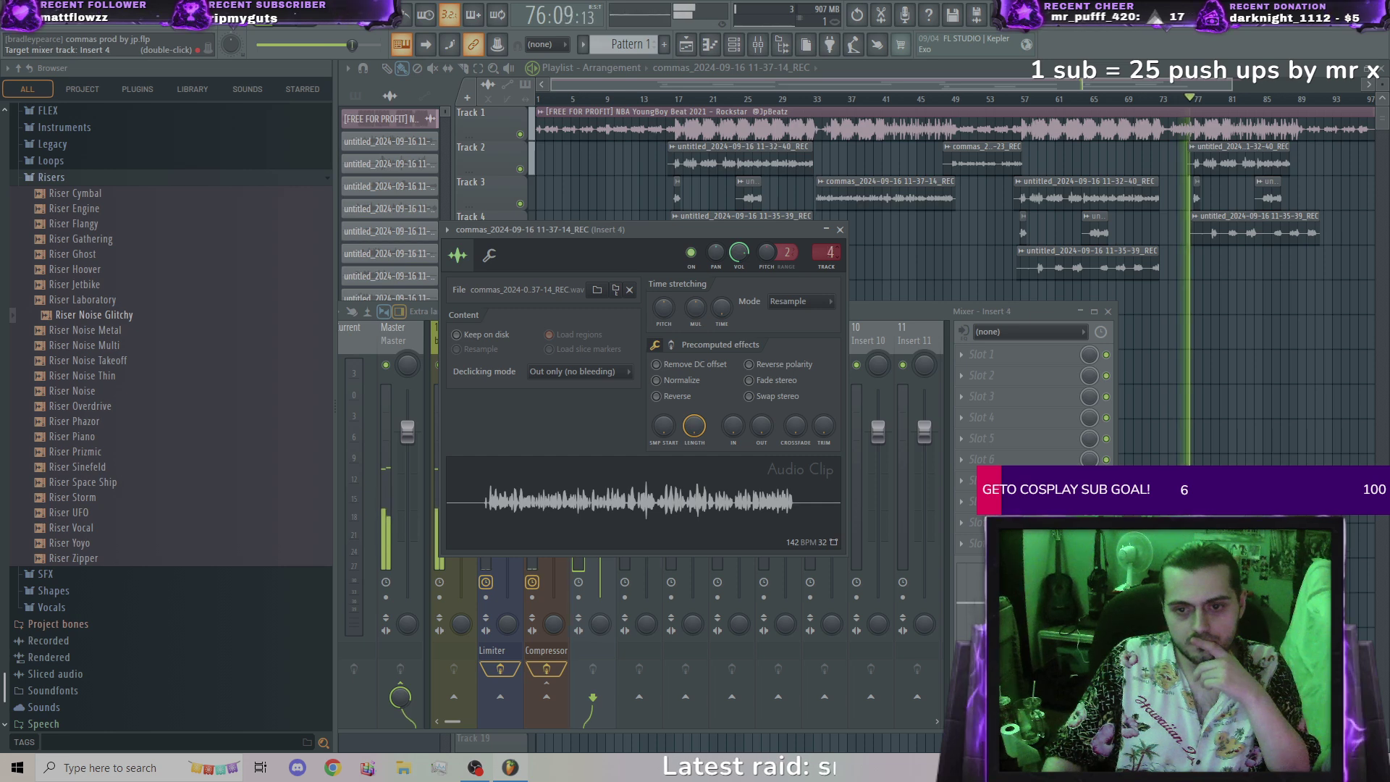
pyautogui.click(840, 230)
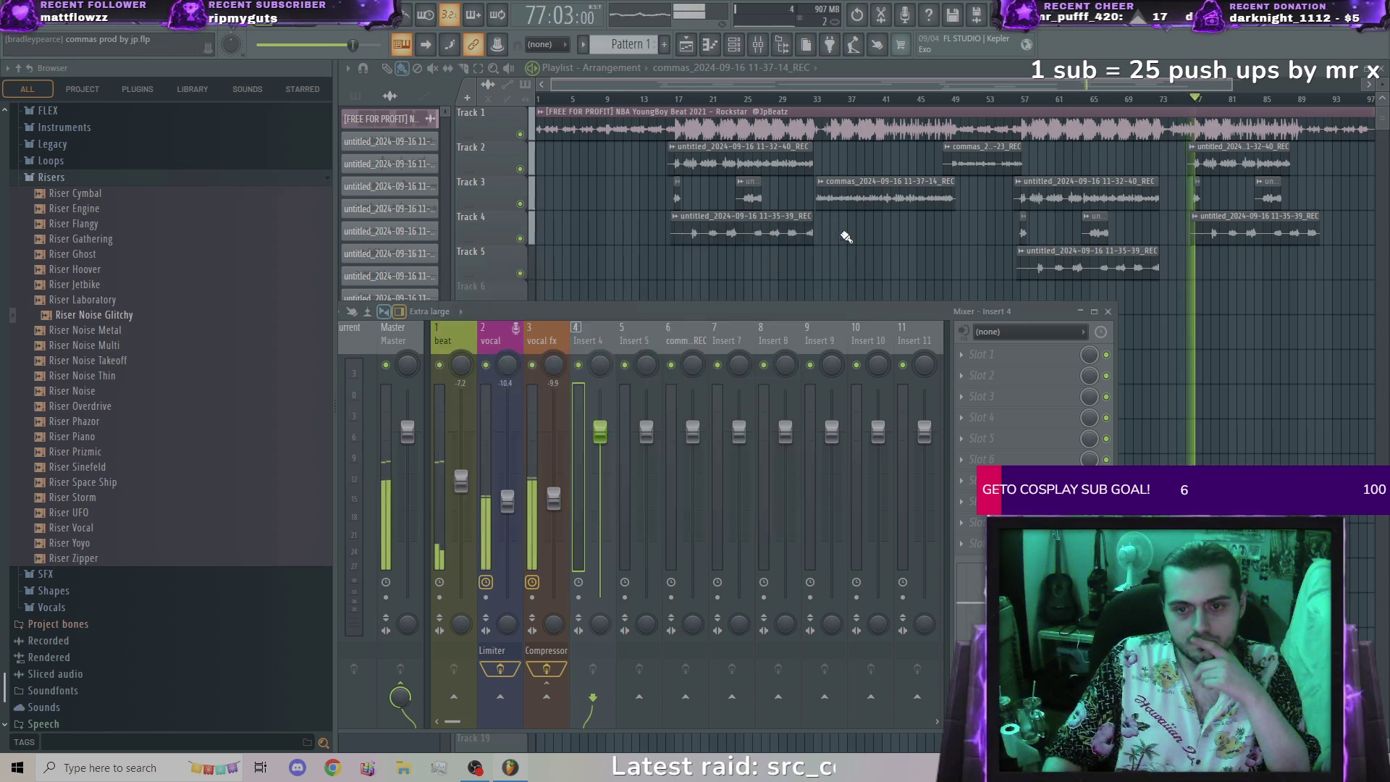
# Step: Rename mixer track Insert 4 as "verse vocals" and colour it purple
pyautogui.rightClick(593, 330)
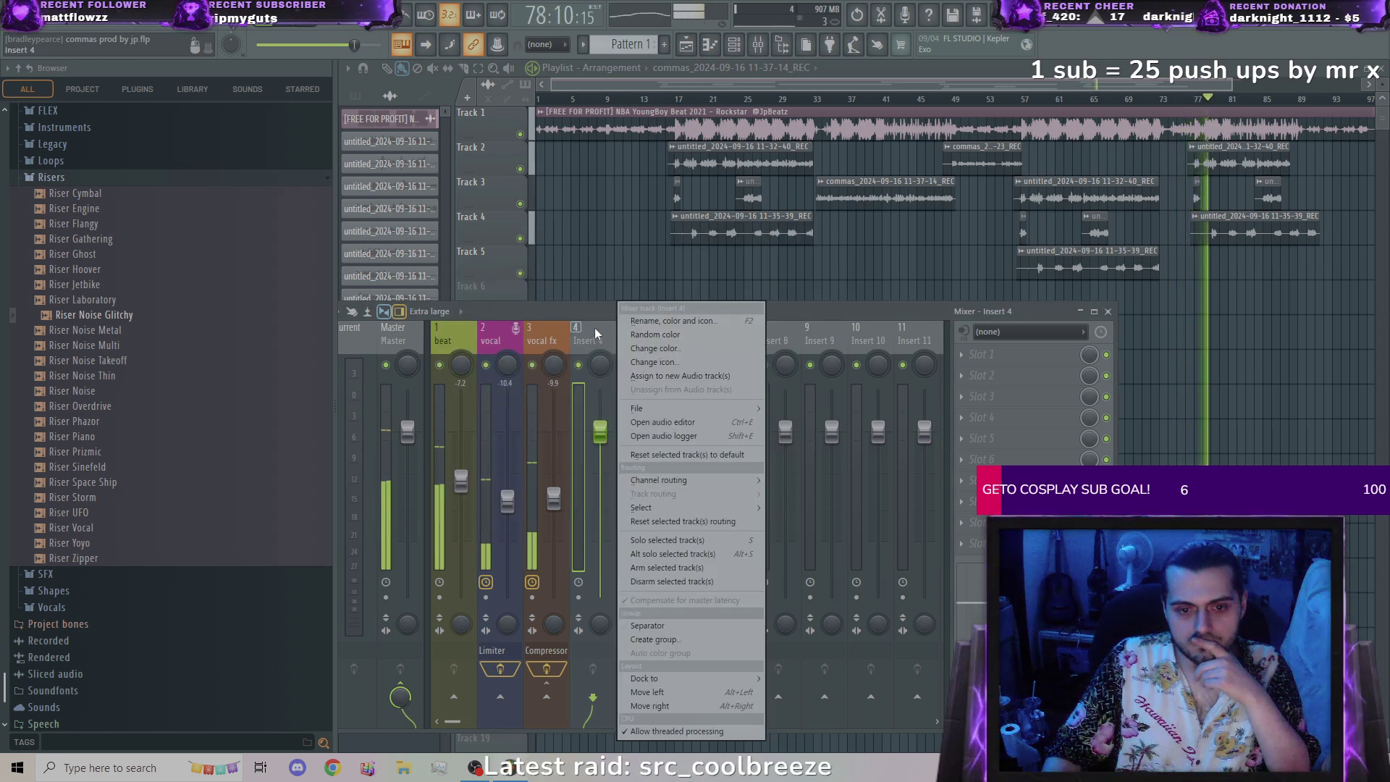
pyautogui.click(665, 320)
pyautogui.write('vers')
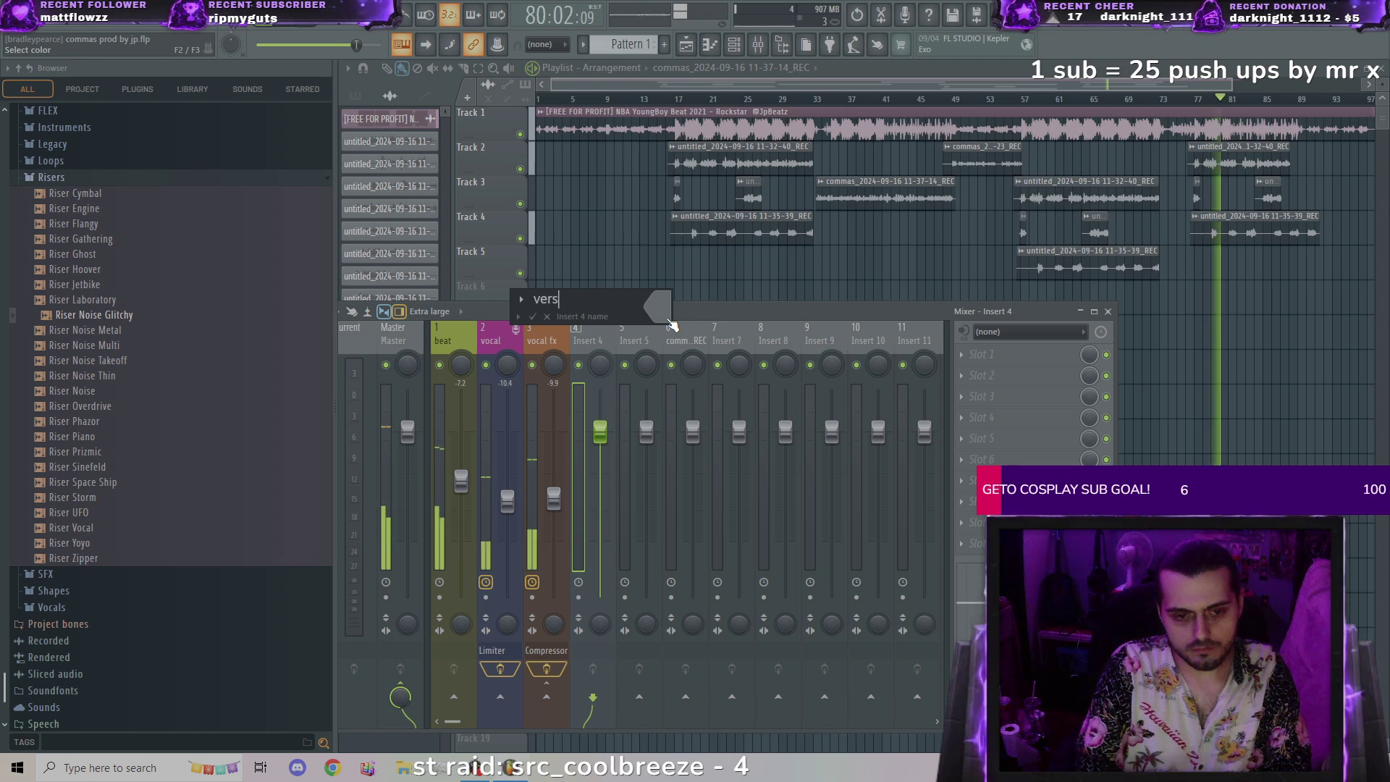
pyautogui.write('e vocals')
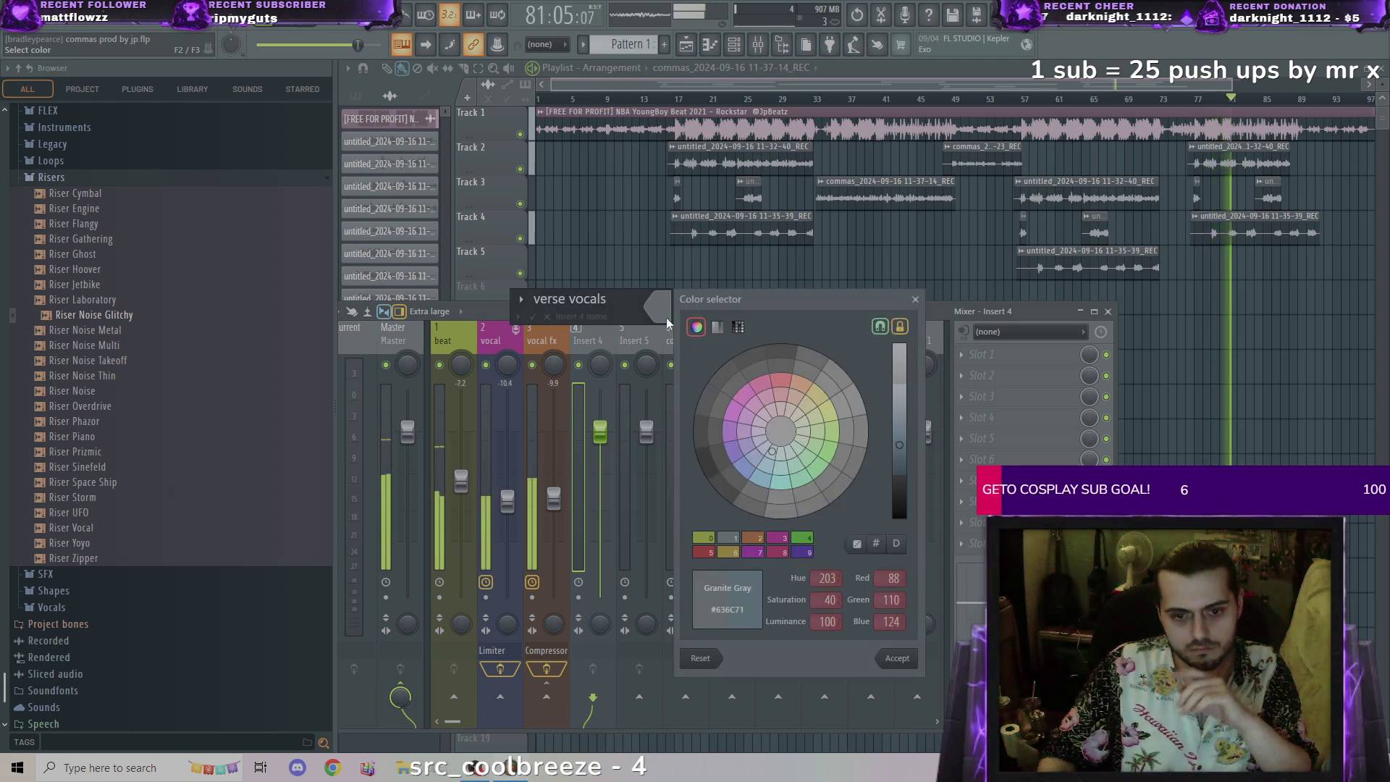
pyautogui.click(750, 553)
pyautogui.click(897, 658)
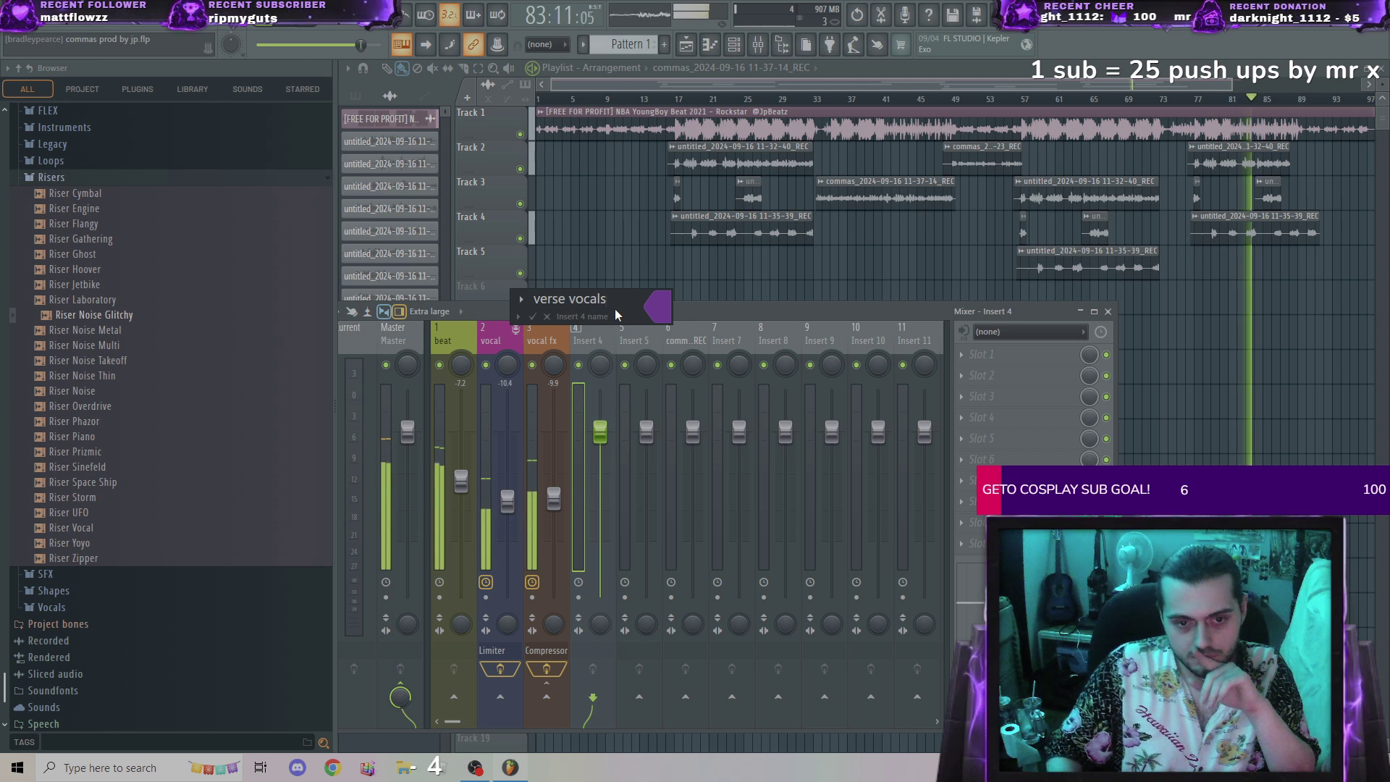
pyautogui.press('Return')
# Step: Send the verse vocals mixer track to Insert 5
pyautogui.click(635, 362)
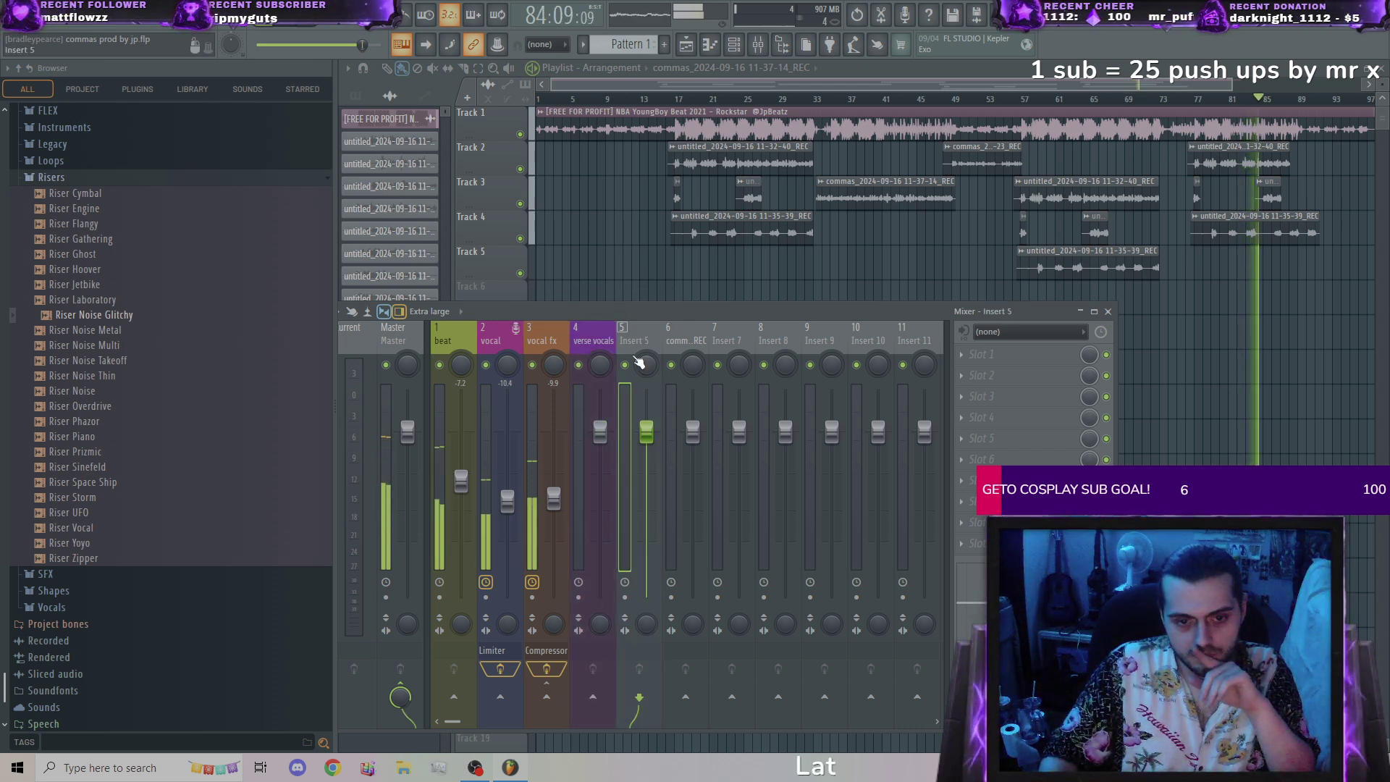
pyautogui.click(601, 340)
pyautogui.click(639, 697)
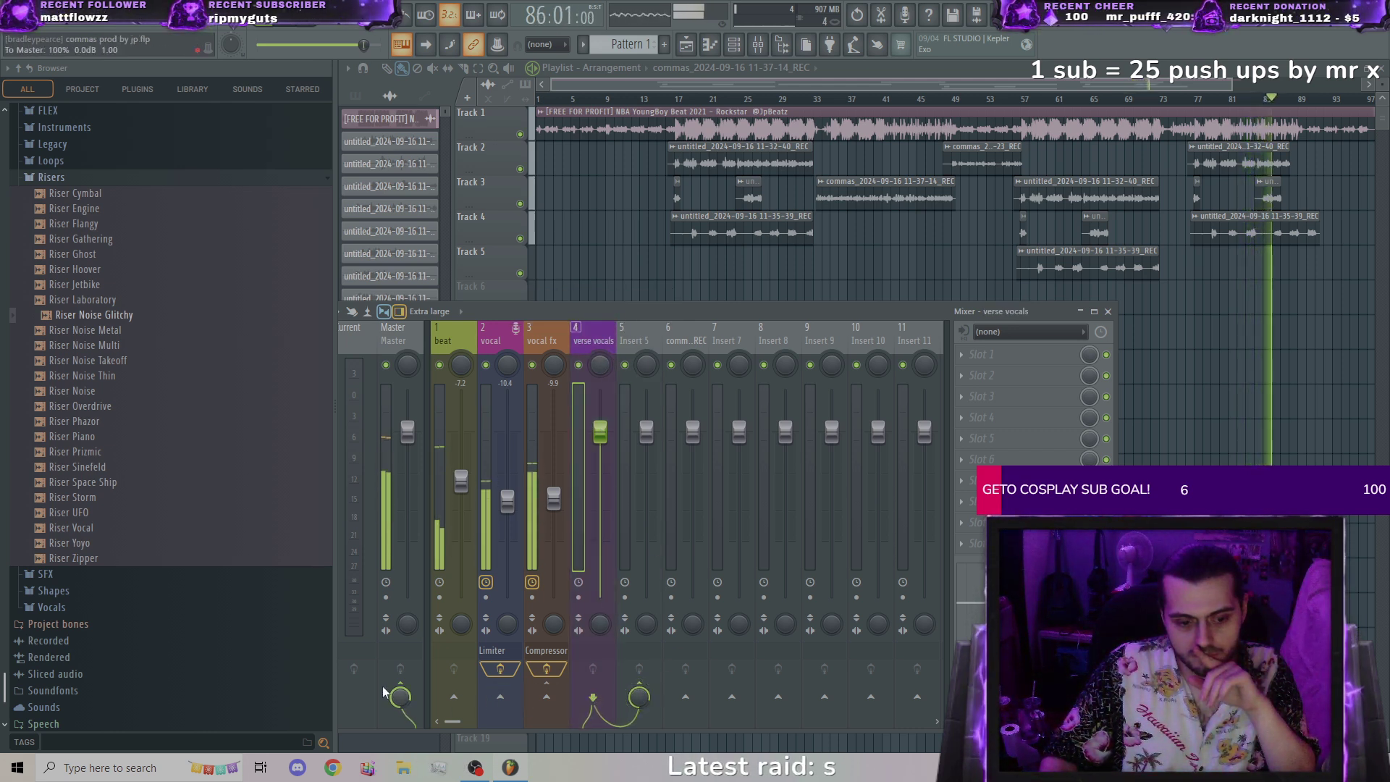
# Step: Rename mixer track Insert 5 as "verse fx" and colour it red
pyautogui.click(633, 339)
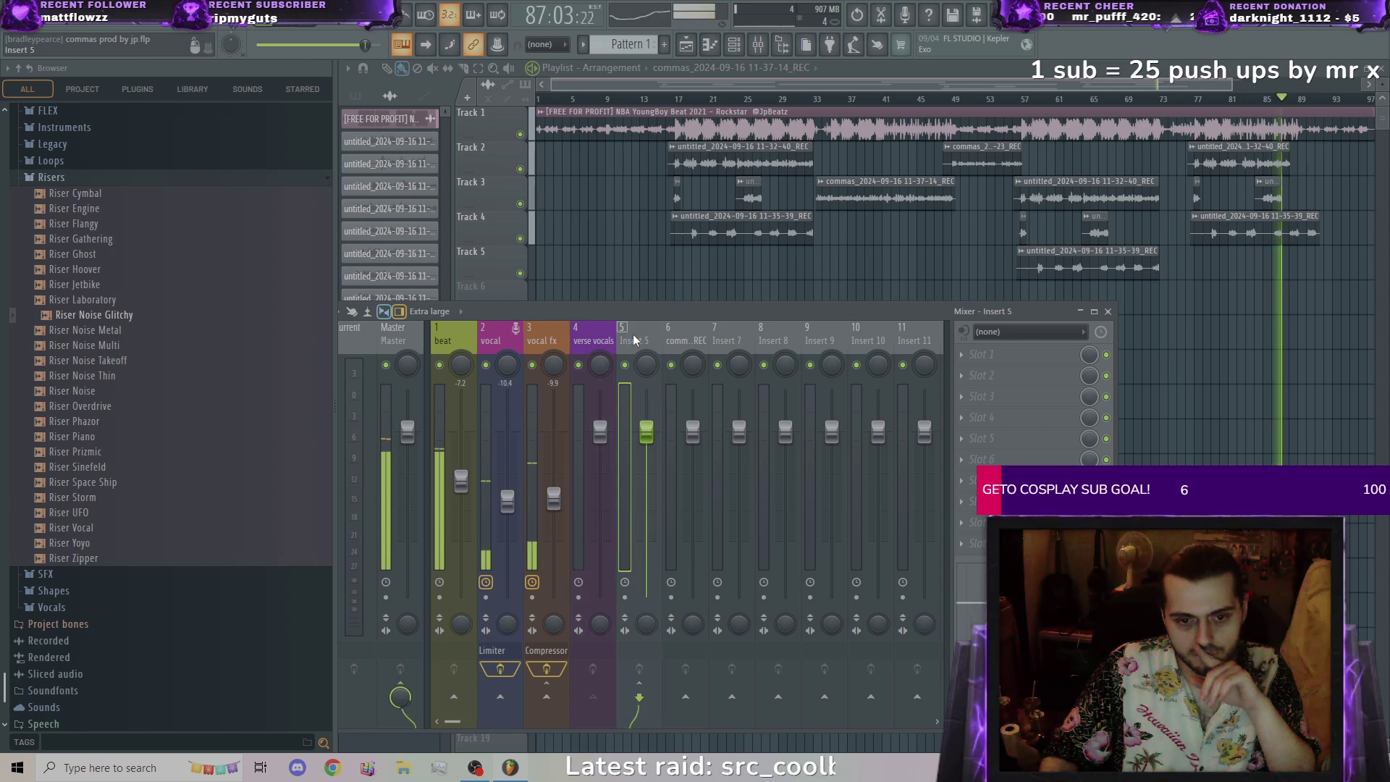
pyautogui.rightClick(633, 333)
pyautogui.click(697, 318)
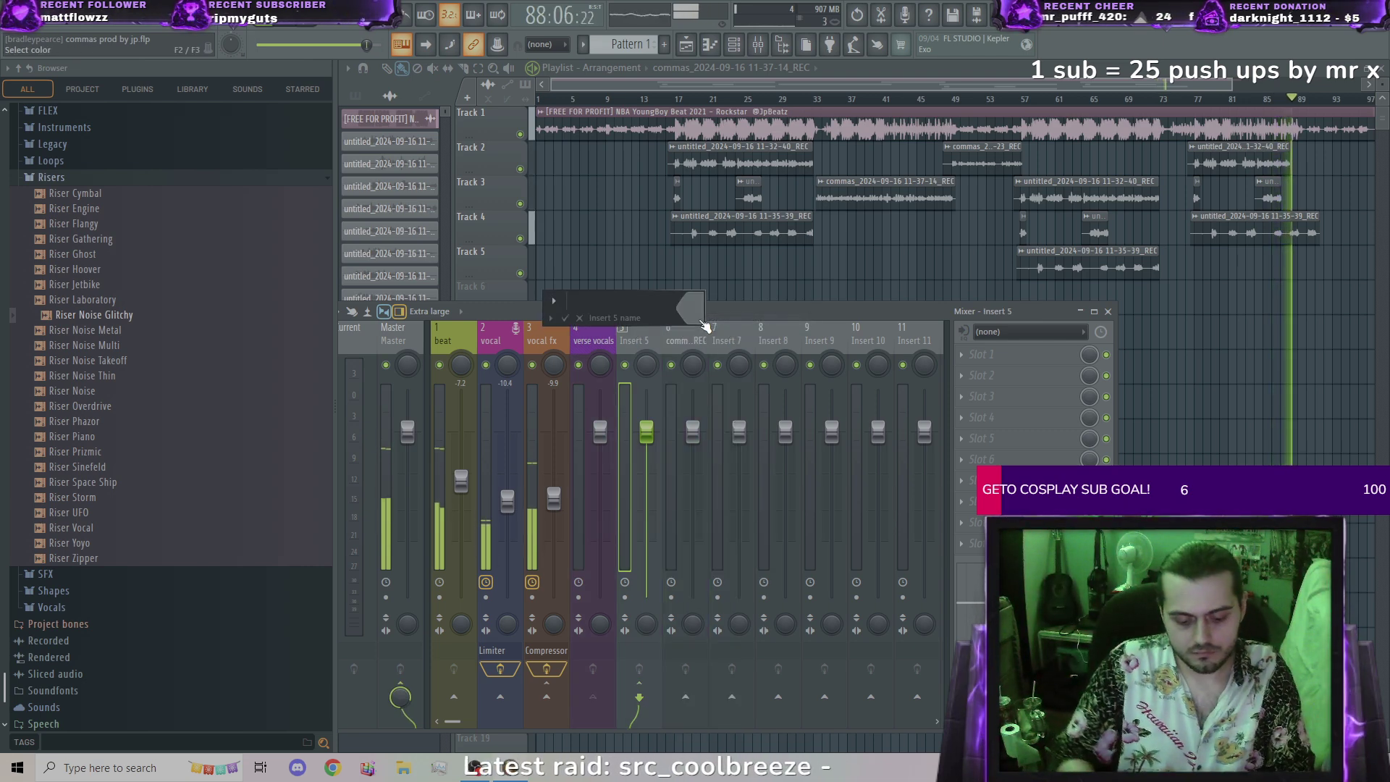
pyautogui.write('verse f')
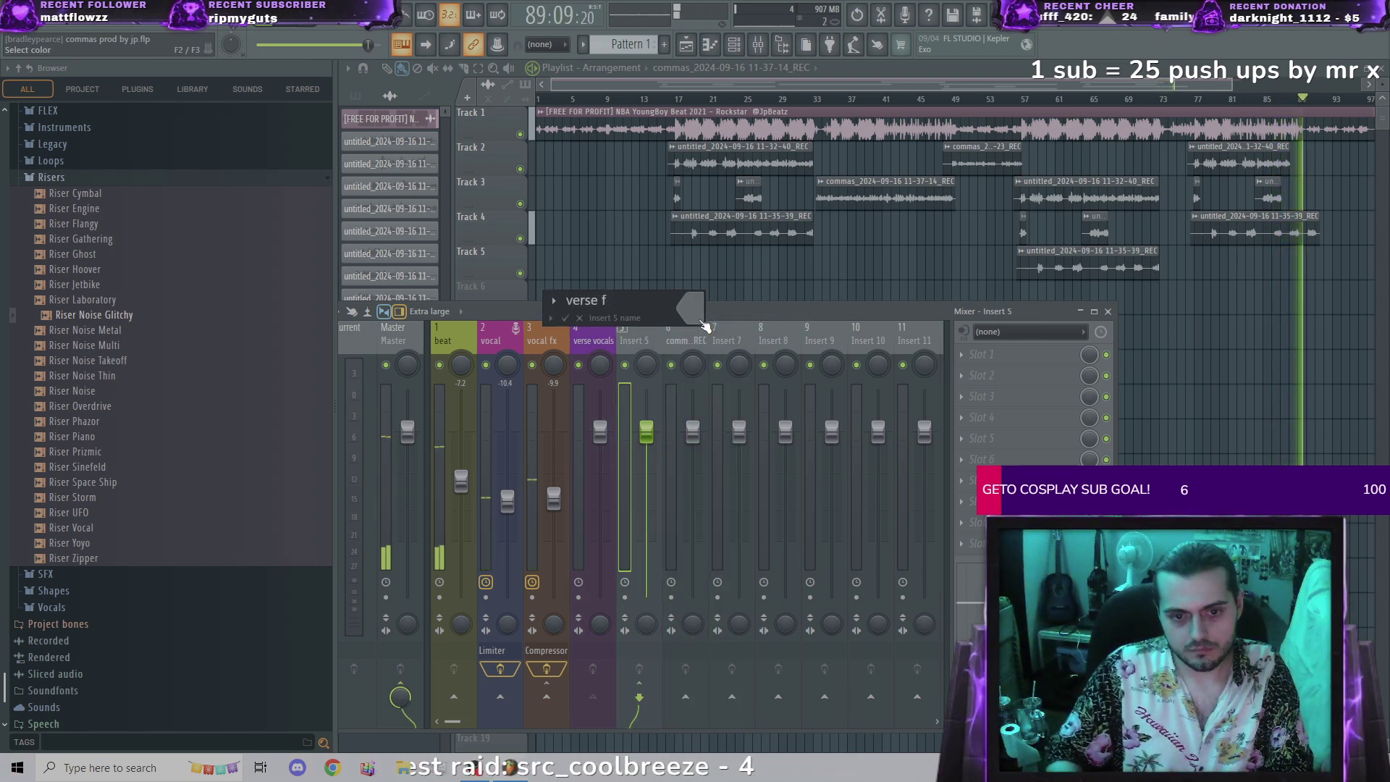
pyautogui.write('x')
pyautogui.click(693, 310)
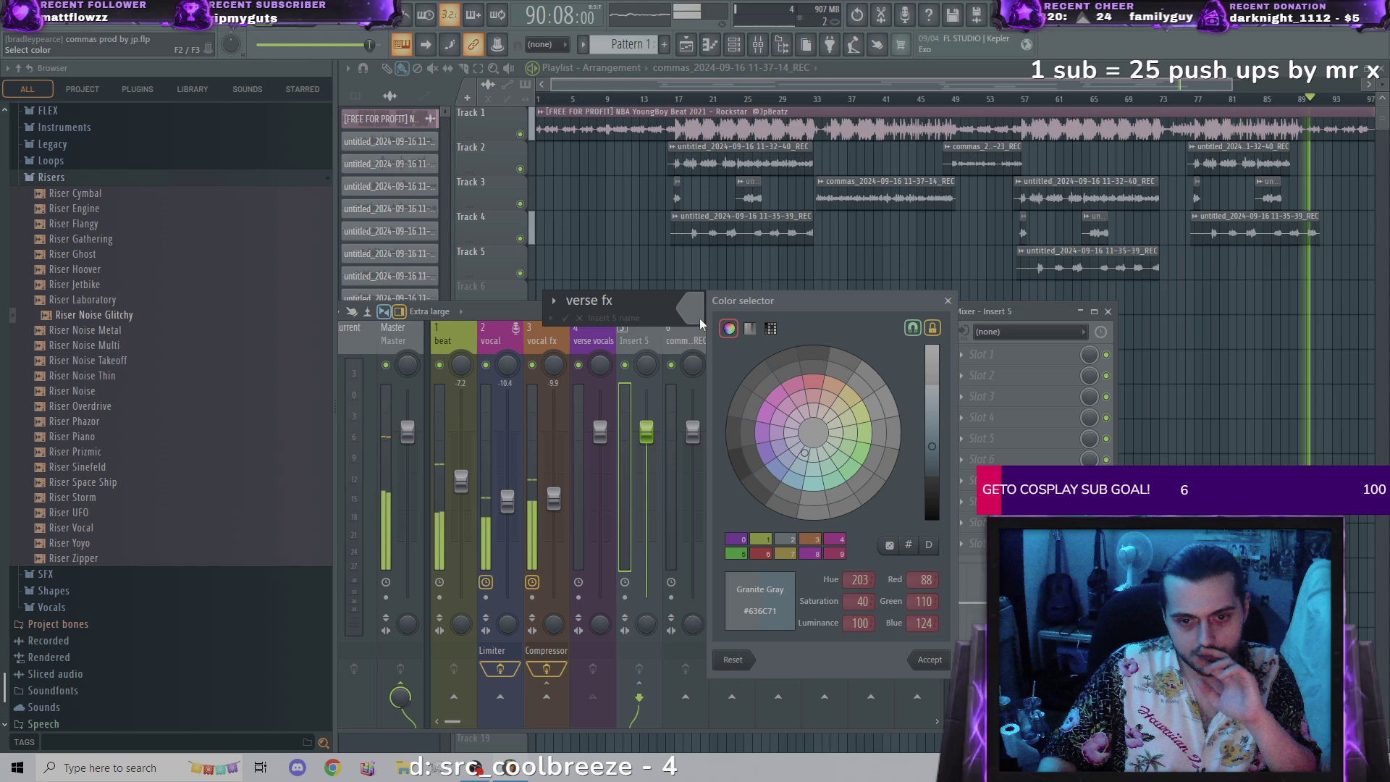
pyautogui.click(817, 386)
pyautogui.click(934, 660)
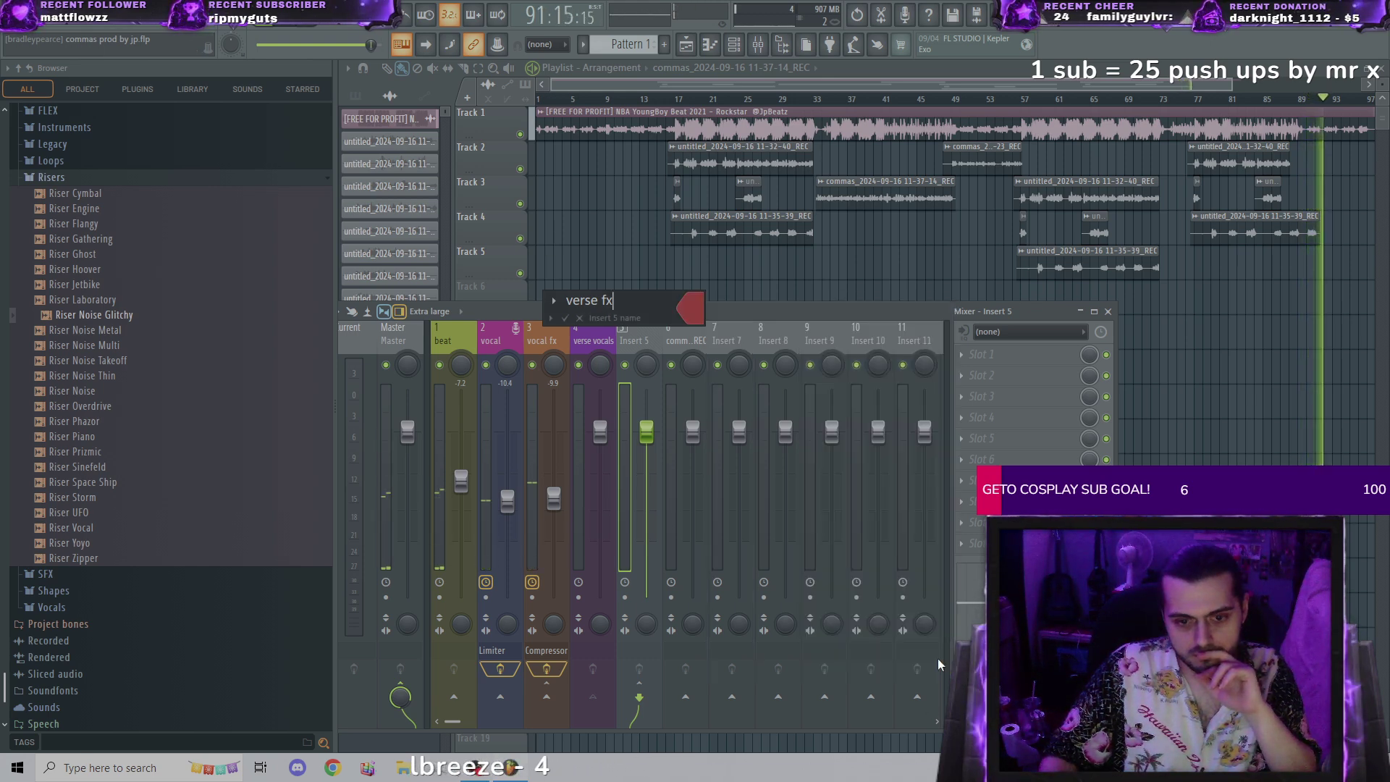
pyautogui.press('Return')
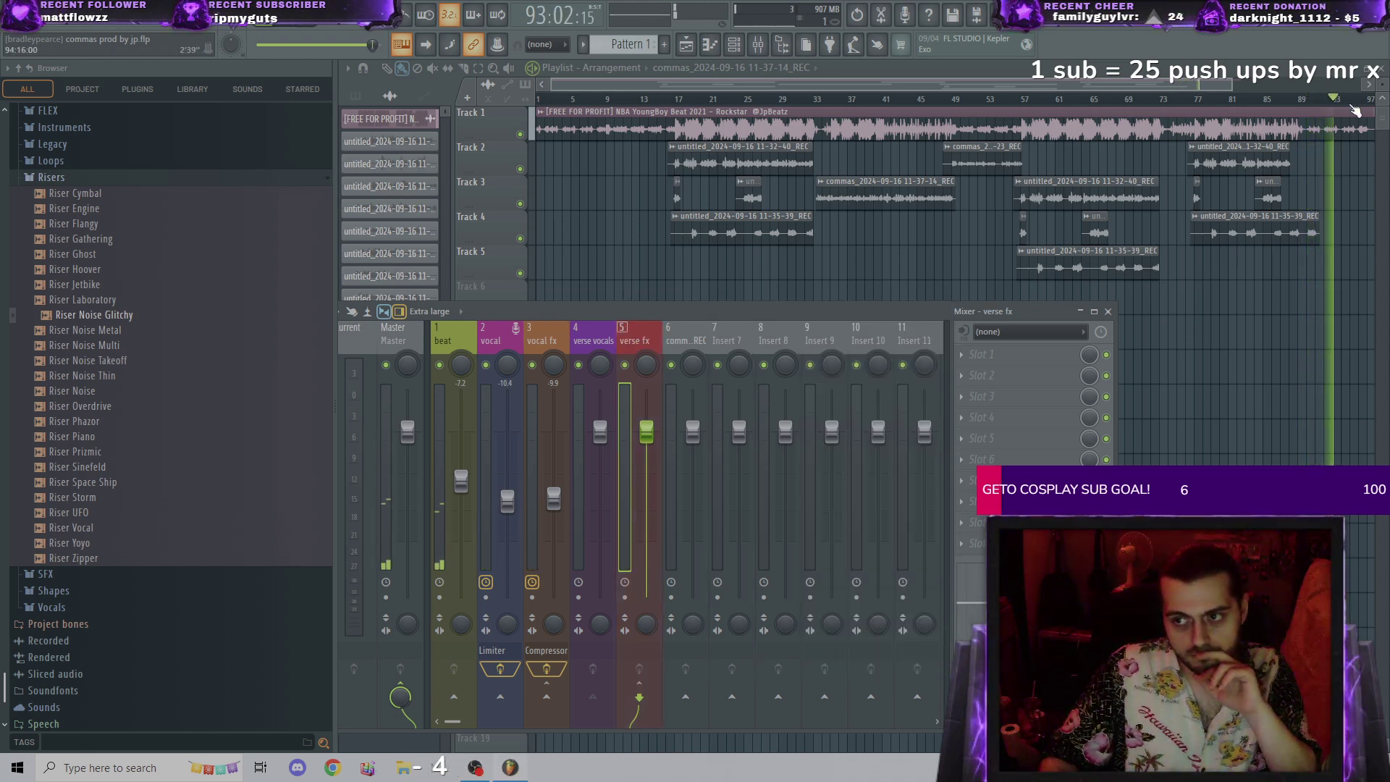
# Step: Play from about bar 16 and lower the vocal fader to -11.9 dB and the vocal fx fader to -10.9 dB
pyautogui.press('F9')
pyautogui.moveTo(1355, 110); pyautogui.dragTo(669, 115)
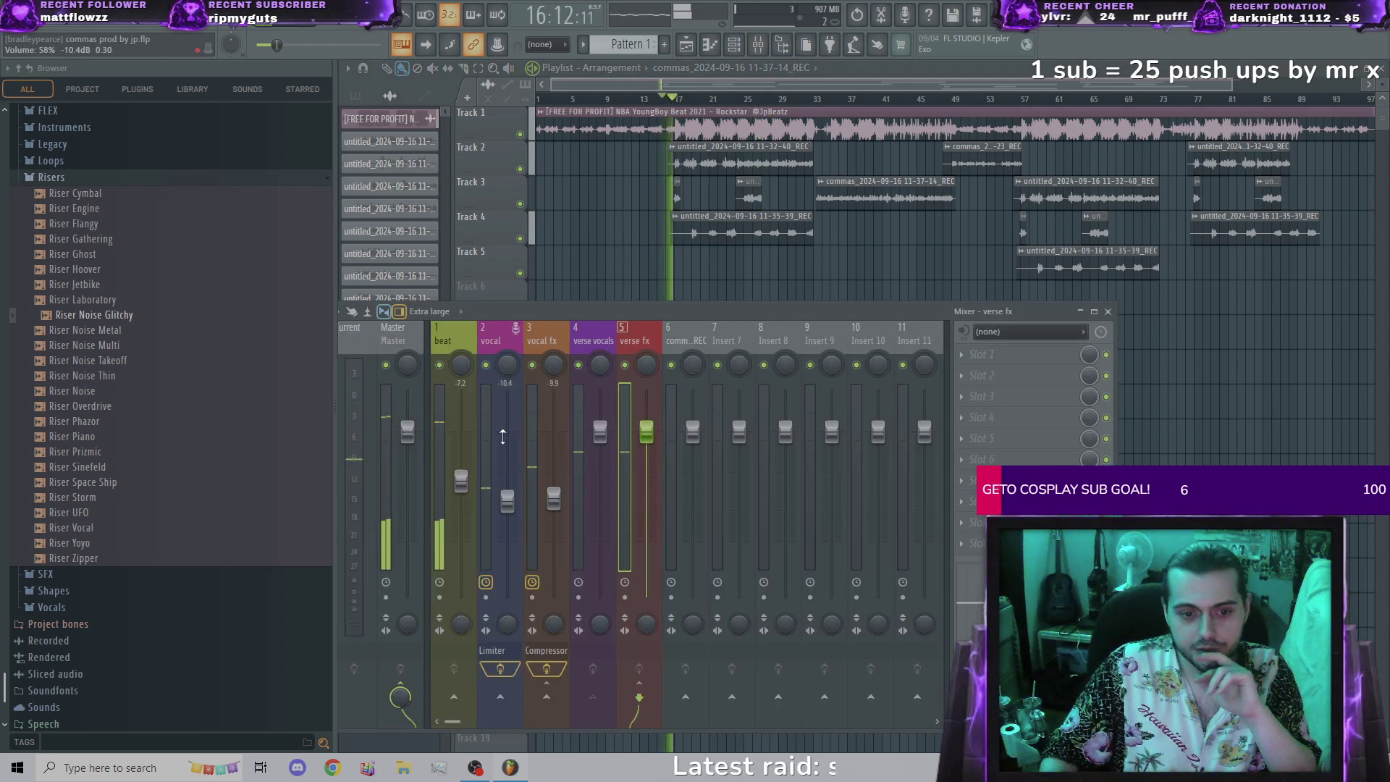
pyautogui.moveTo(507, 499); pyautogui.dragTo(511, 506)
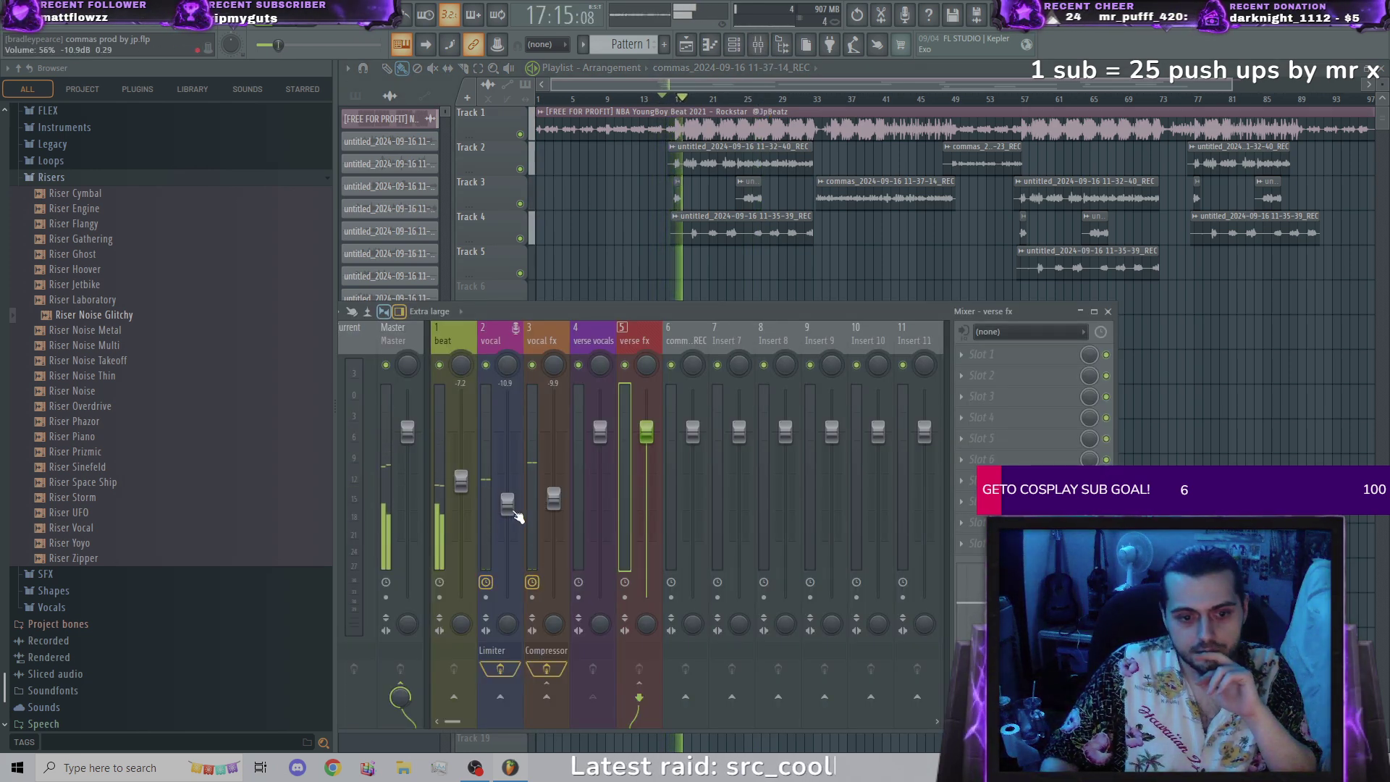
pyautogui.scroll(-1, 562, 512)
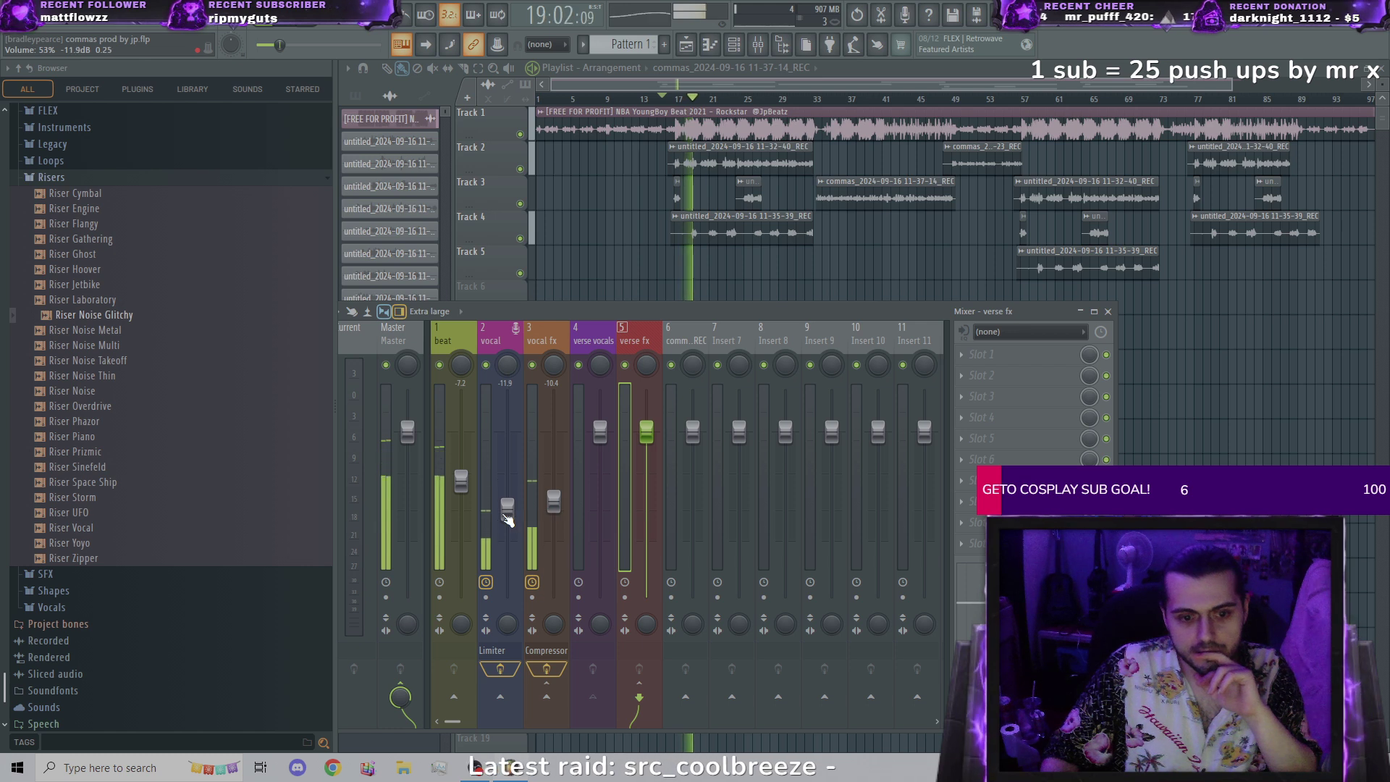
pyautogui.scroll(-1, 557, 502)
pyautogui.scroll(-2, 601, 435)
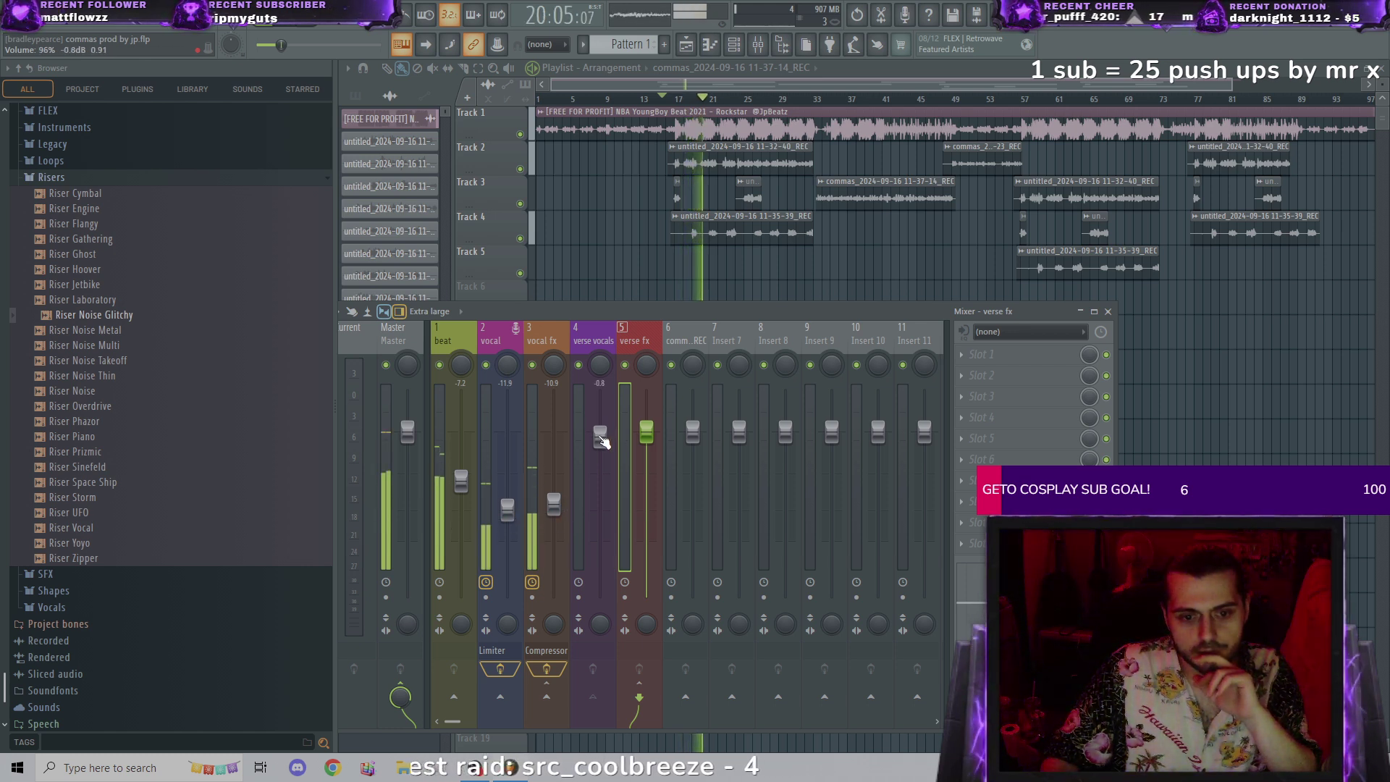
# Step: Stop playback and lower the verse vocals and verse fx faders to -7.6 dB and the vocal fx fader to -11.9 dB
pyautogui.moveTo(601, 440); pyautogui.dragTo(601, 456)
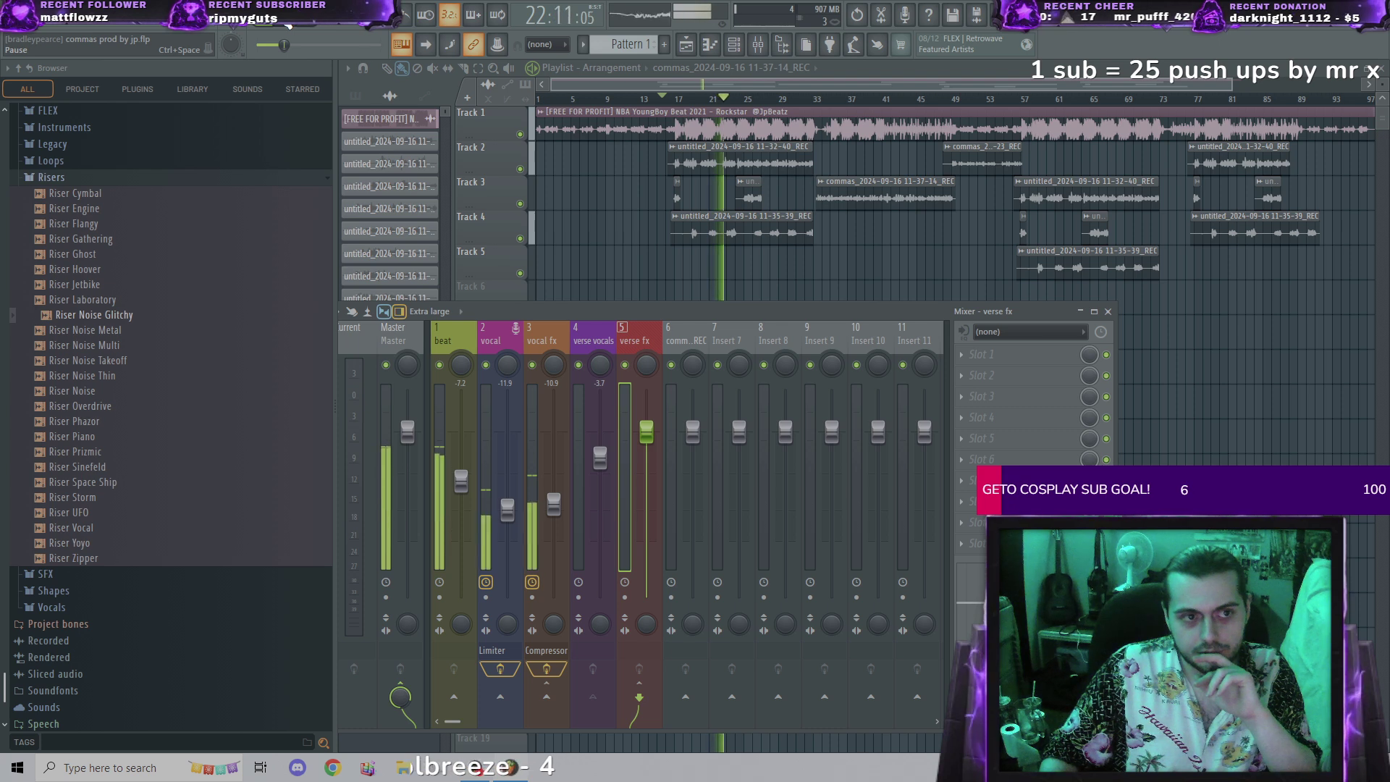
pyautogui.press('space')
pyautogui.moveTo(607, 472); pyautogui.dragTo(599, 482)
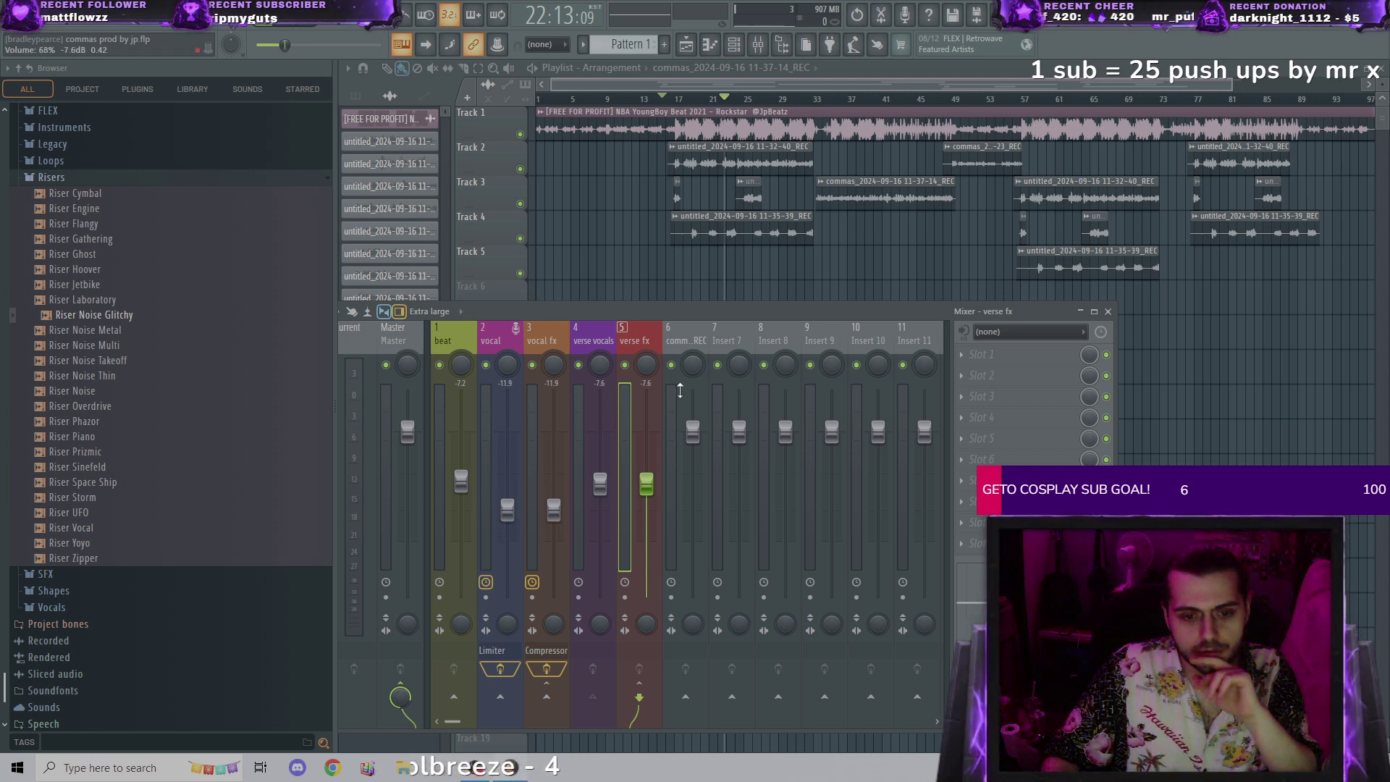
# Step: Add a Fruity Compressor to the first effect slot of the verse fx mixer track
pyautogui.click(584, 335)
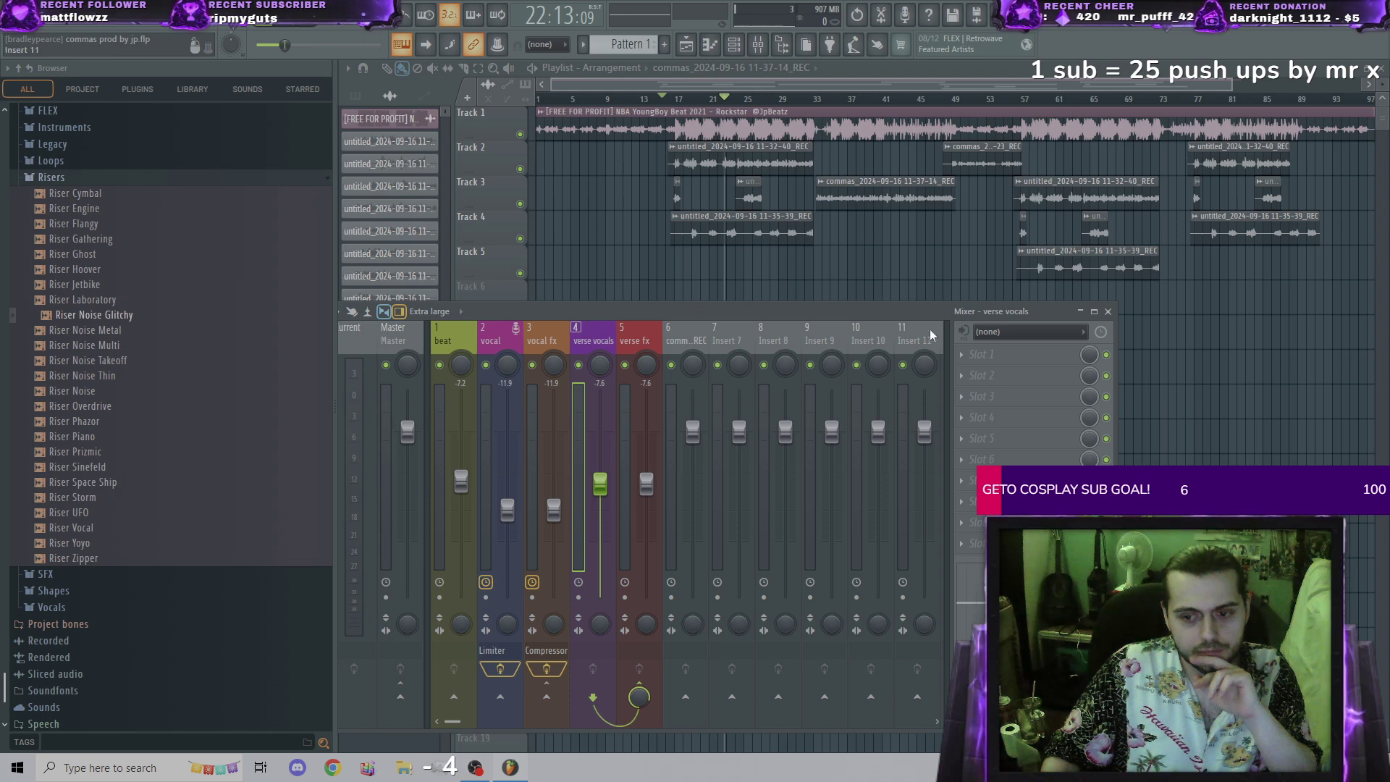
pyautogui.click(979, 360)
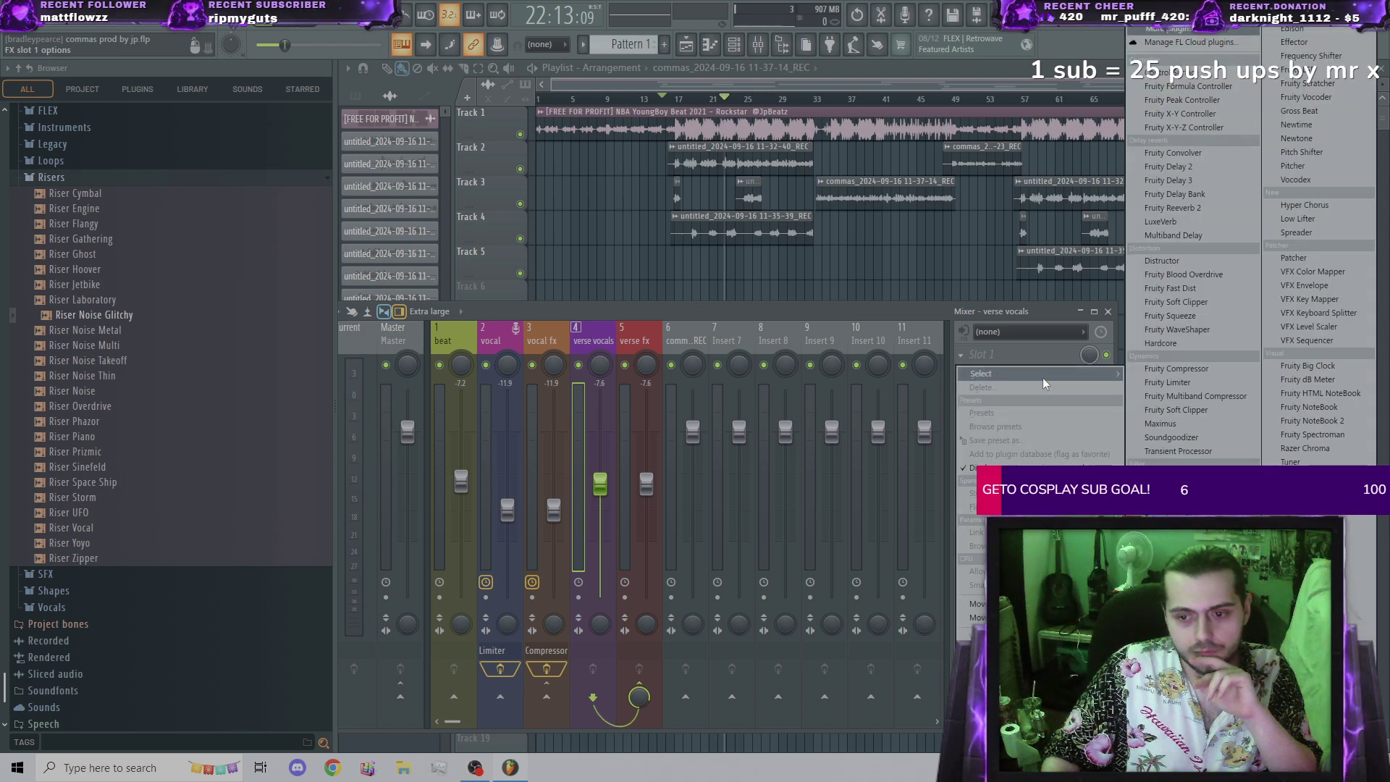
pyautogui.click(640, 341)
pyautogui.click(635, 338)
pyautogui.click(958, 355)
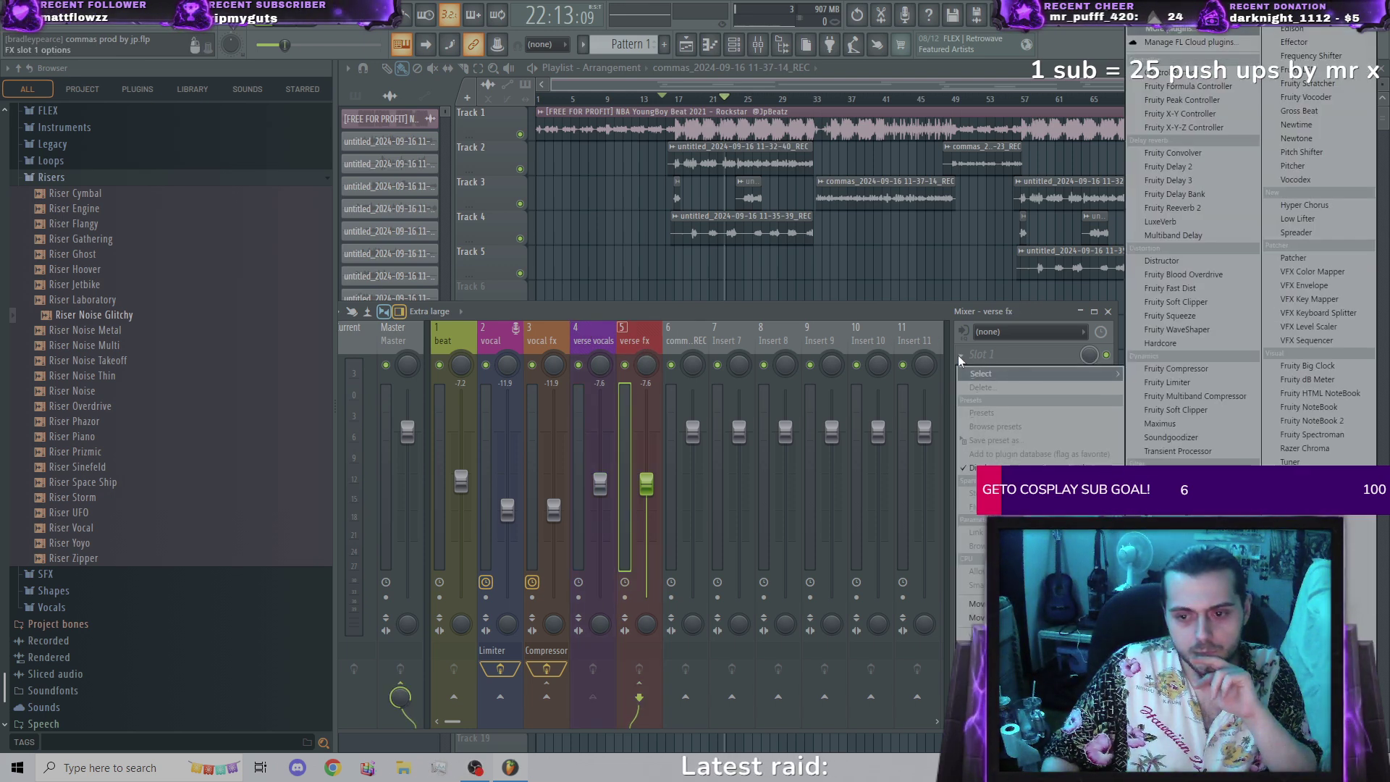
pyautogui.click(1167, 370)
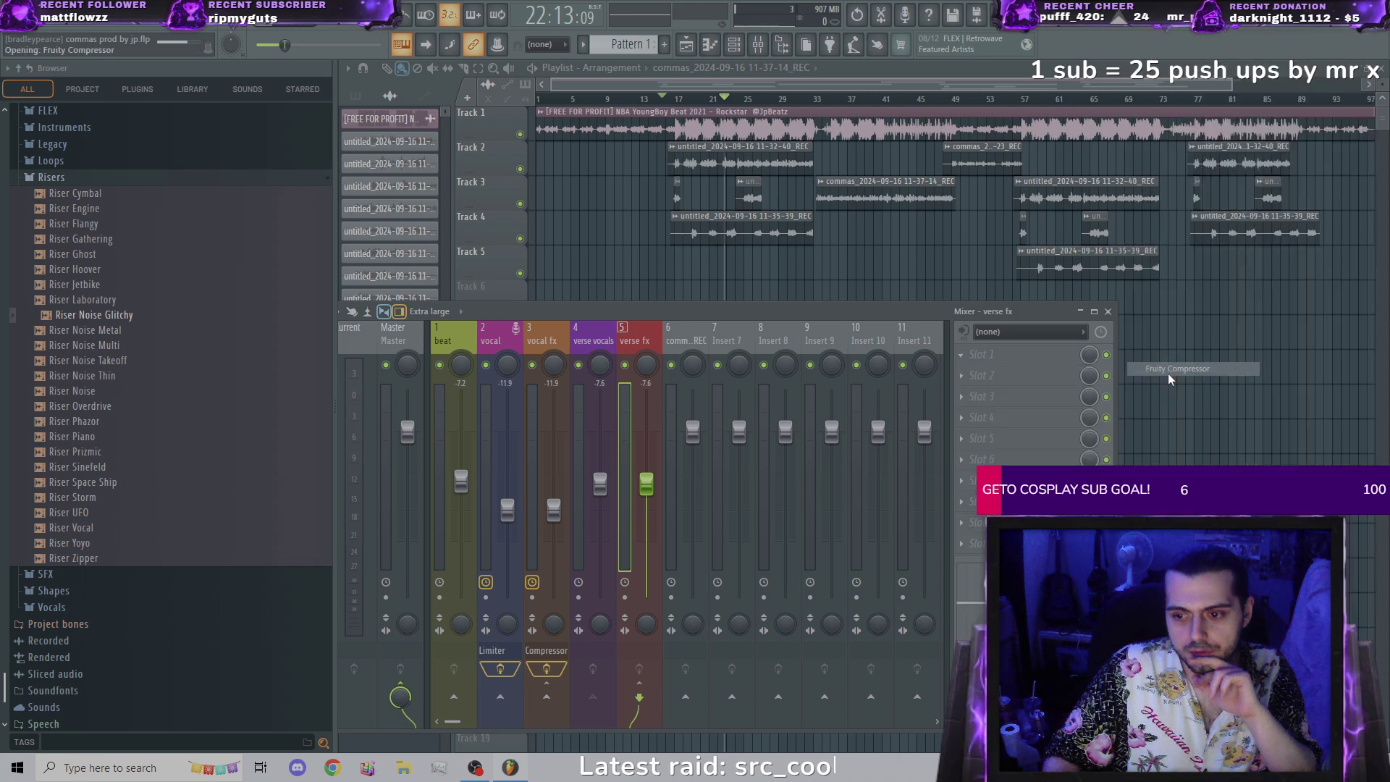
# Step: Add a Fruity Limiter to the first effect slot of the verse vocals mixer track and load its Noise gate preset
pyautogui.click(596, 338)
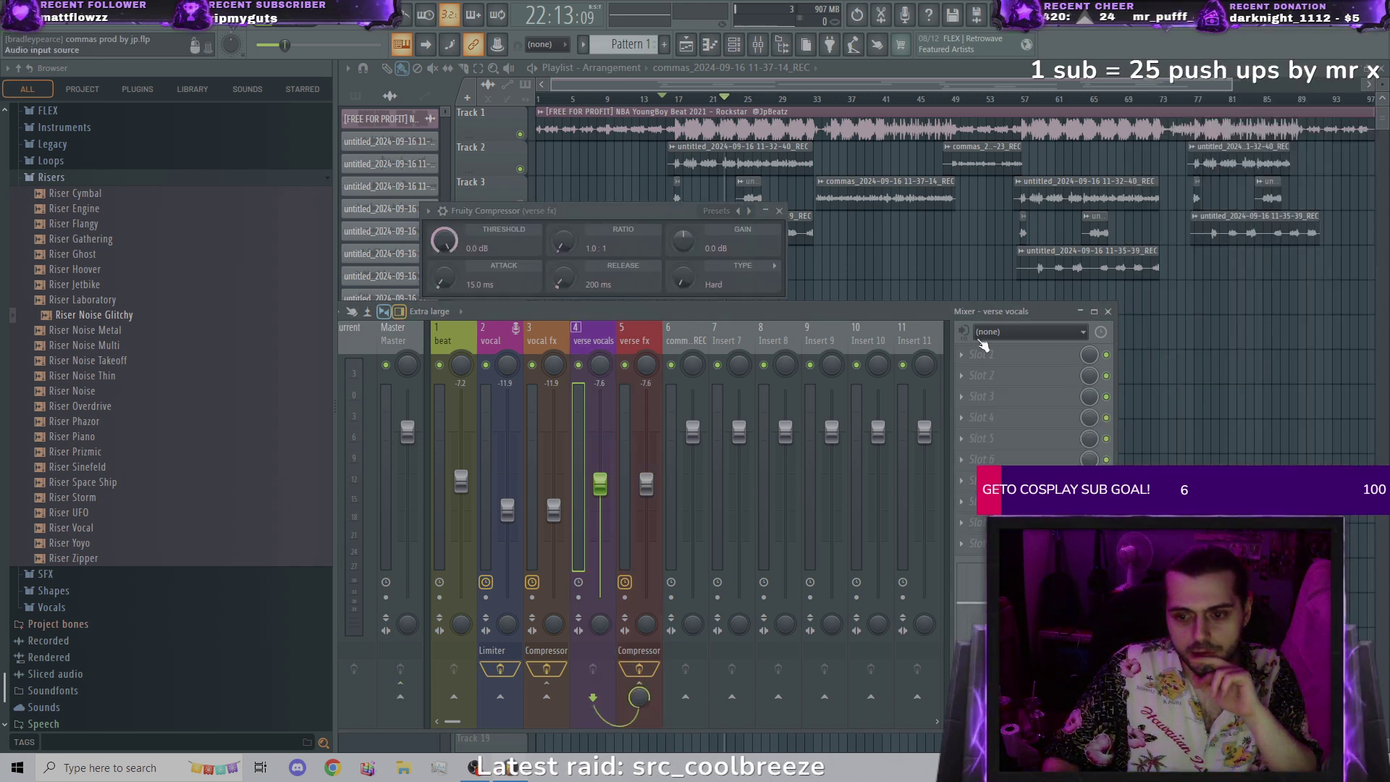
pyautogui.click(970, 354)
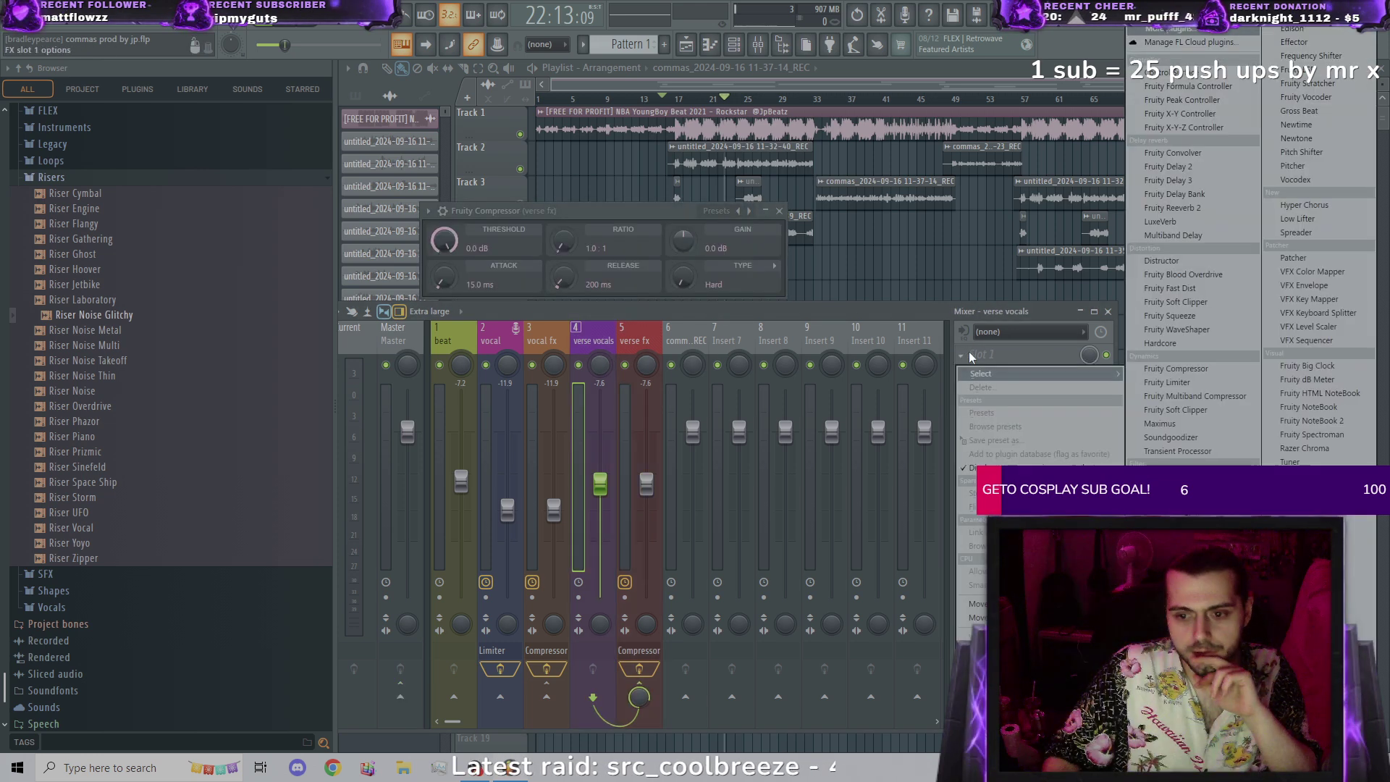
pyautogui.click(1190, 381)
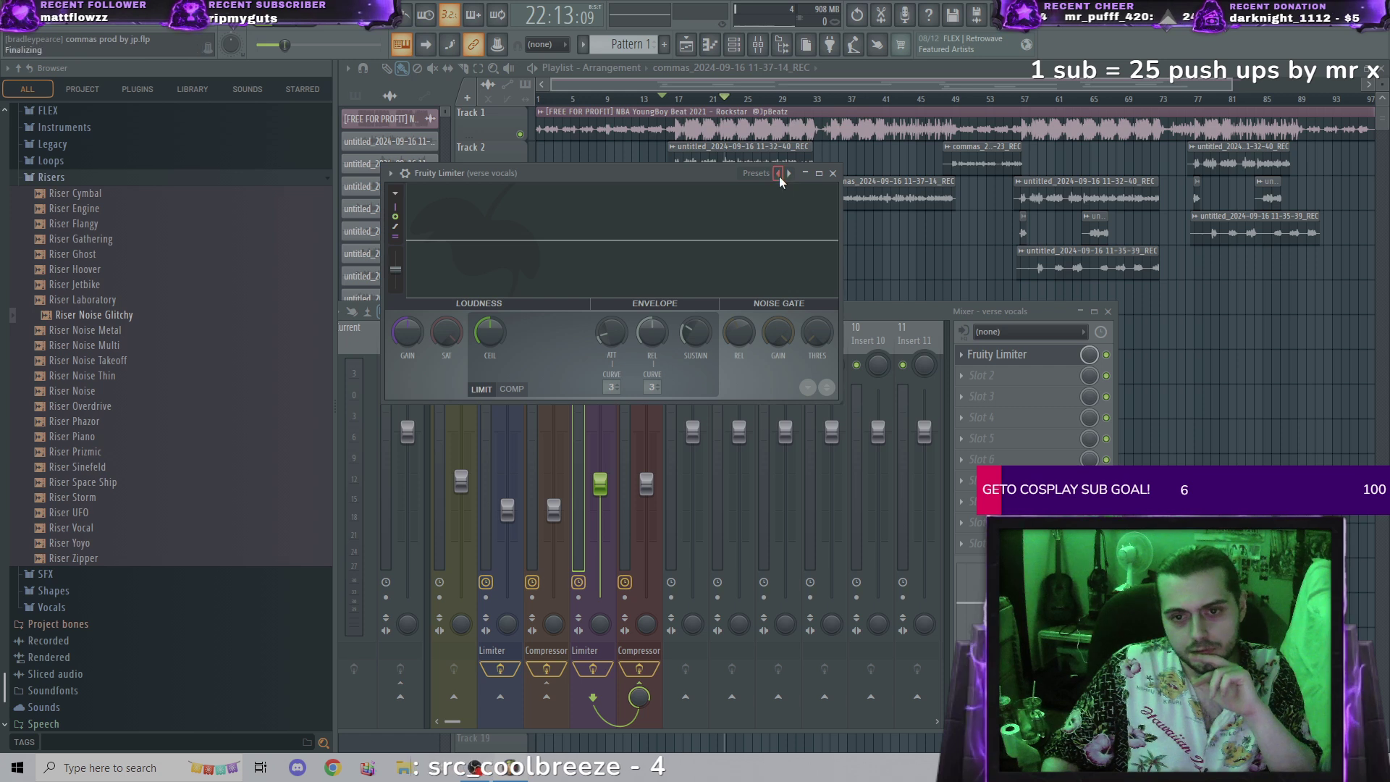
pyautogui.click(779, 176)
pyautogui.click(789, 174)
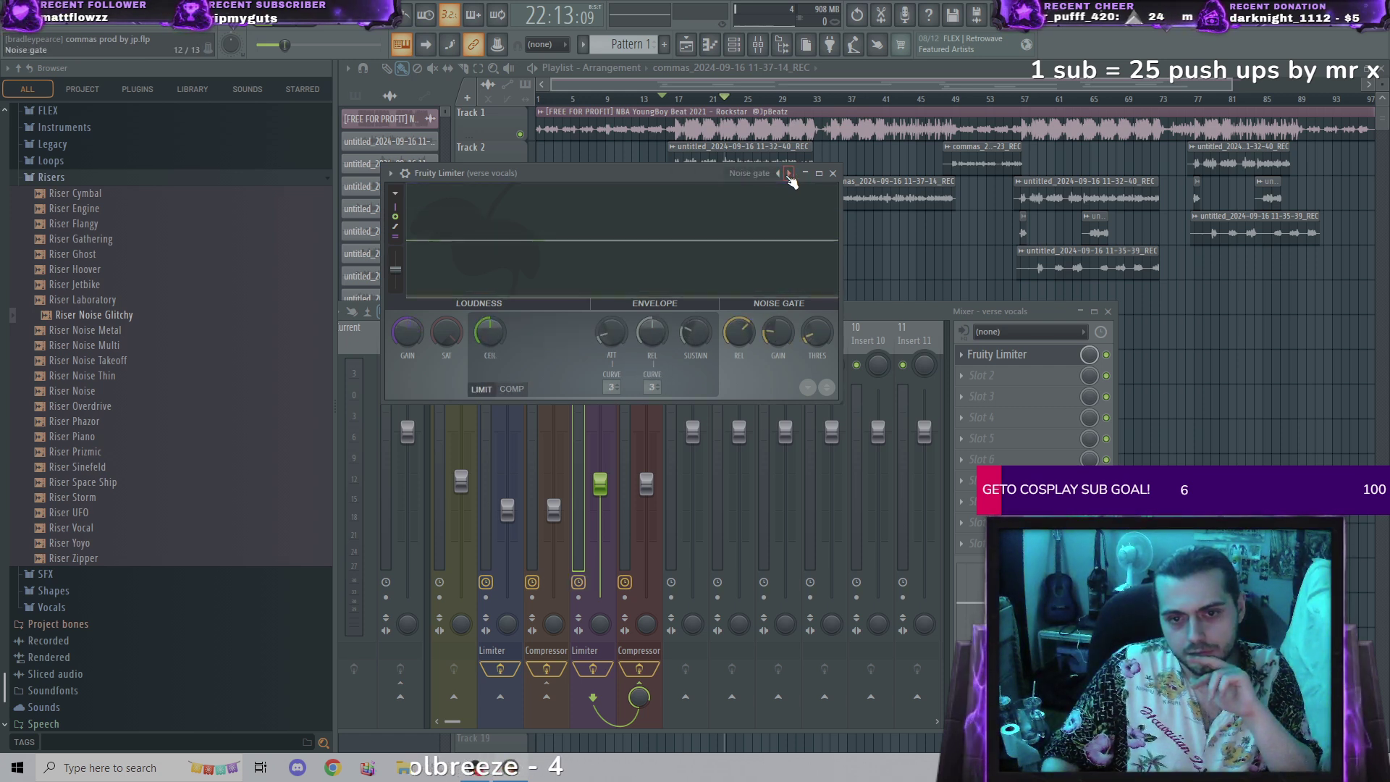
pyautogui.click(924, 310)
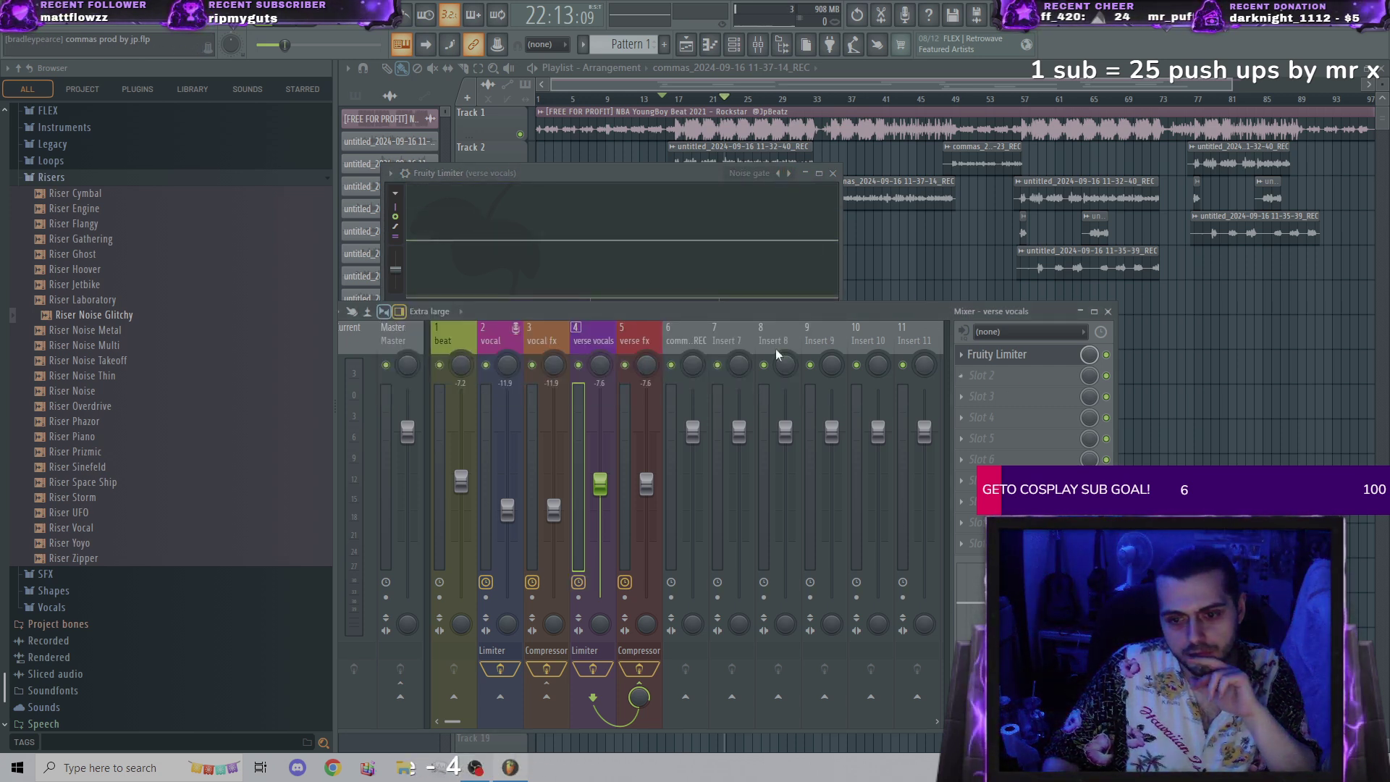
# Step: Using the vocal fx compressor as reference, set the verse fx compressor to -18.4 dB threshold, 2.2:1 ratio, 14.2 dB gain, 13.1 ms attack, 156 ms release, Medium type
pyautogui.click(656, 338)
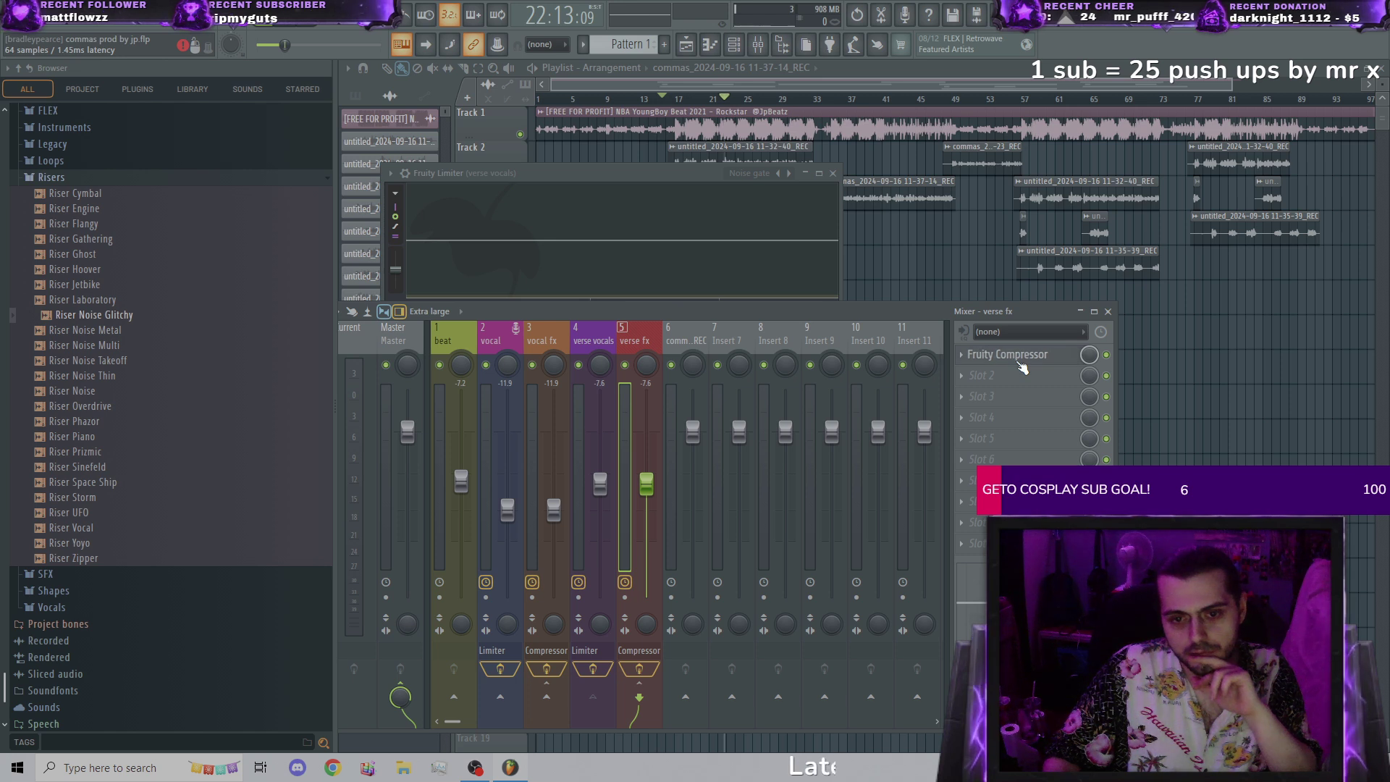
pyautogui.click(1022, 356)
pyautogui.click(483, 336)
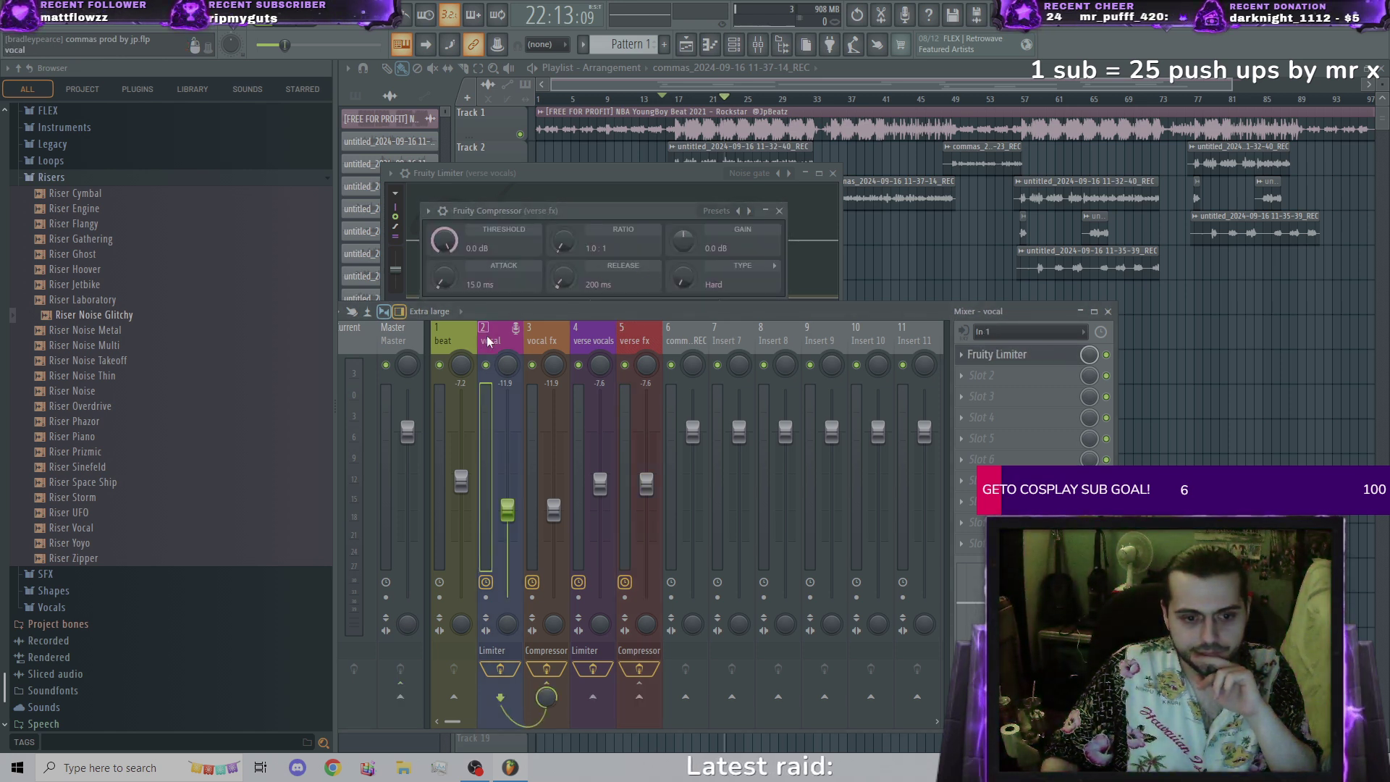
pyautogui.click(542, 329)
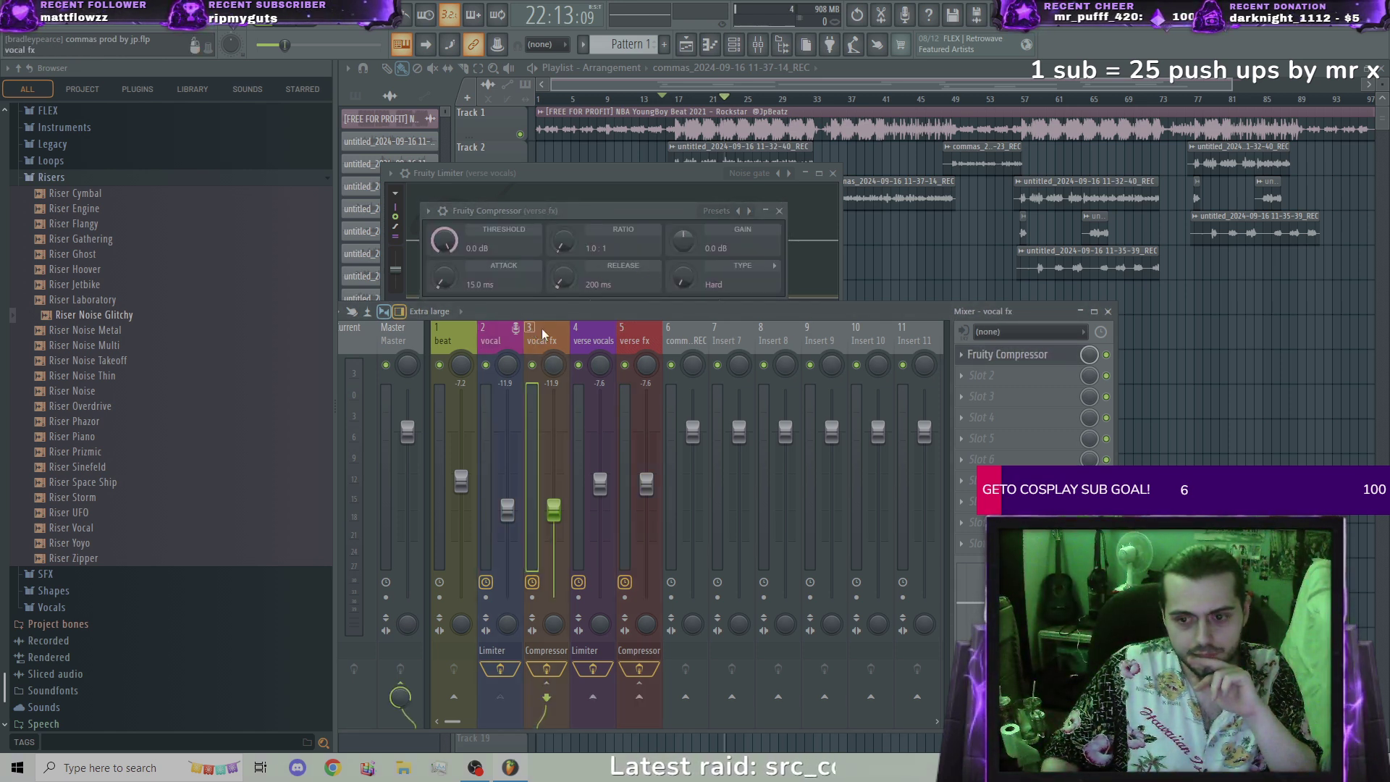
pyautogui.click(1007, 354)
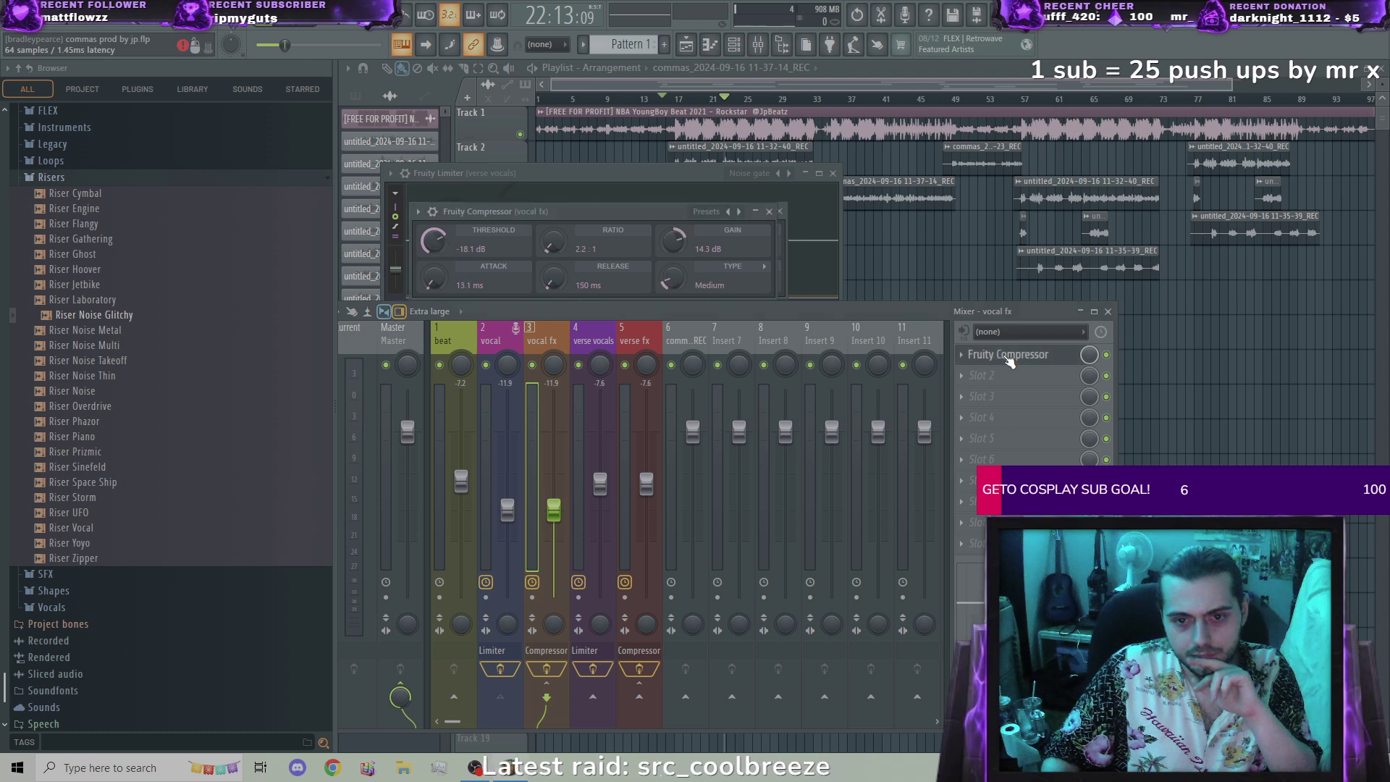
pyautogui.moveTo(605, 210); pyautogui.dragTo(1039, 223)
pyautogui.click(438, 240)
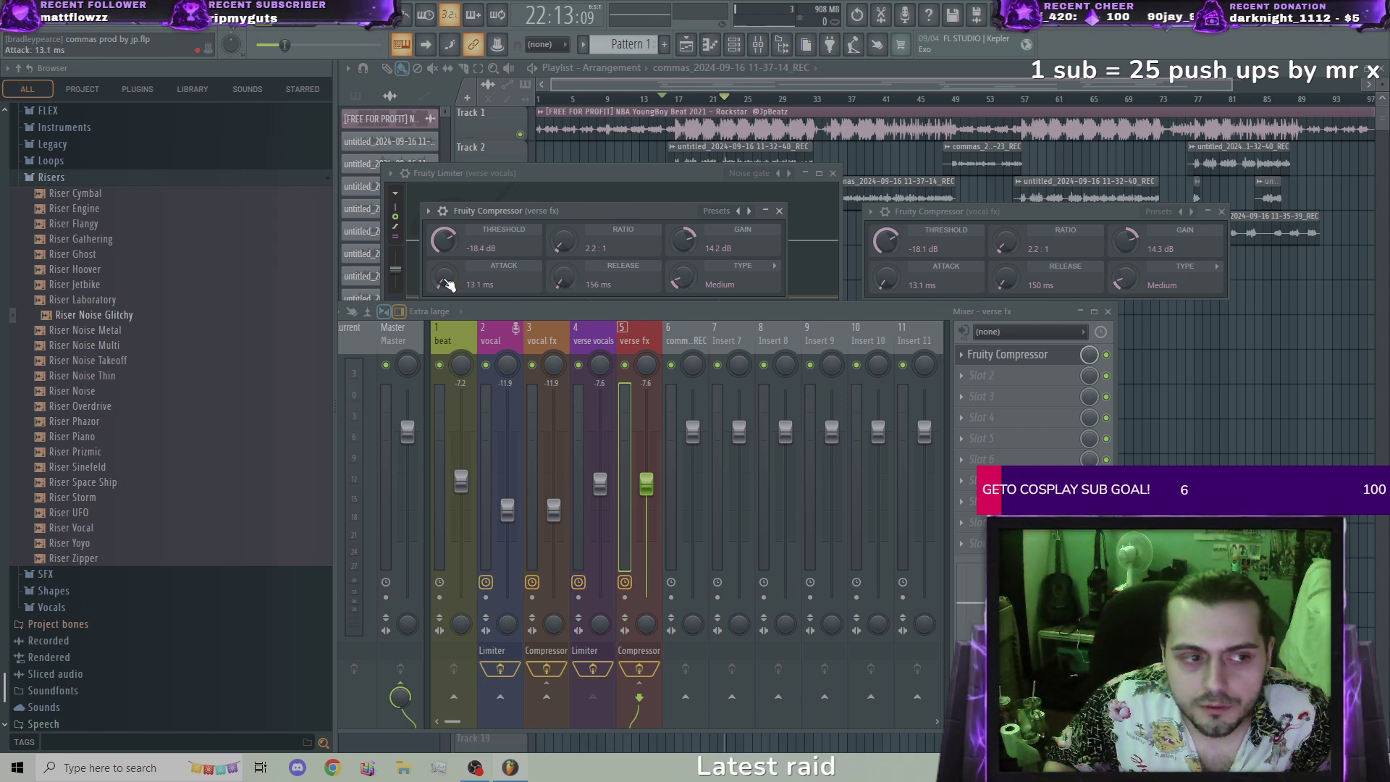
# Step: Save the project under its existing name
pyautogui.click(12, 8)
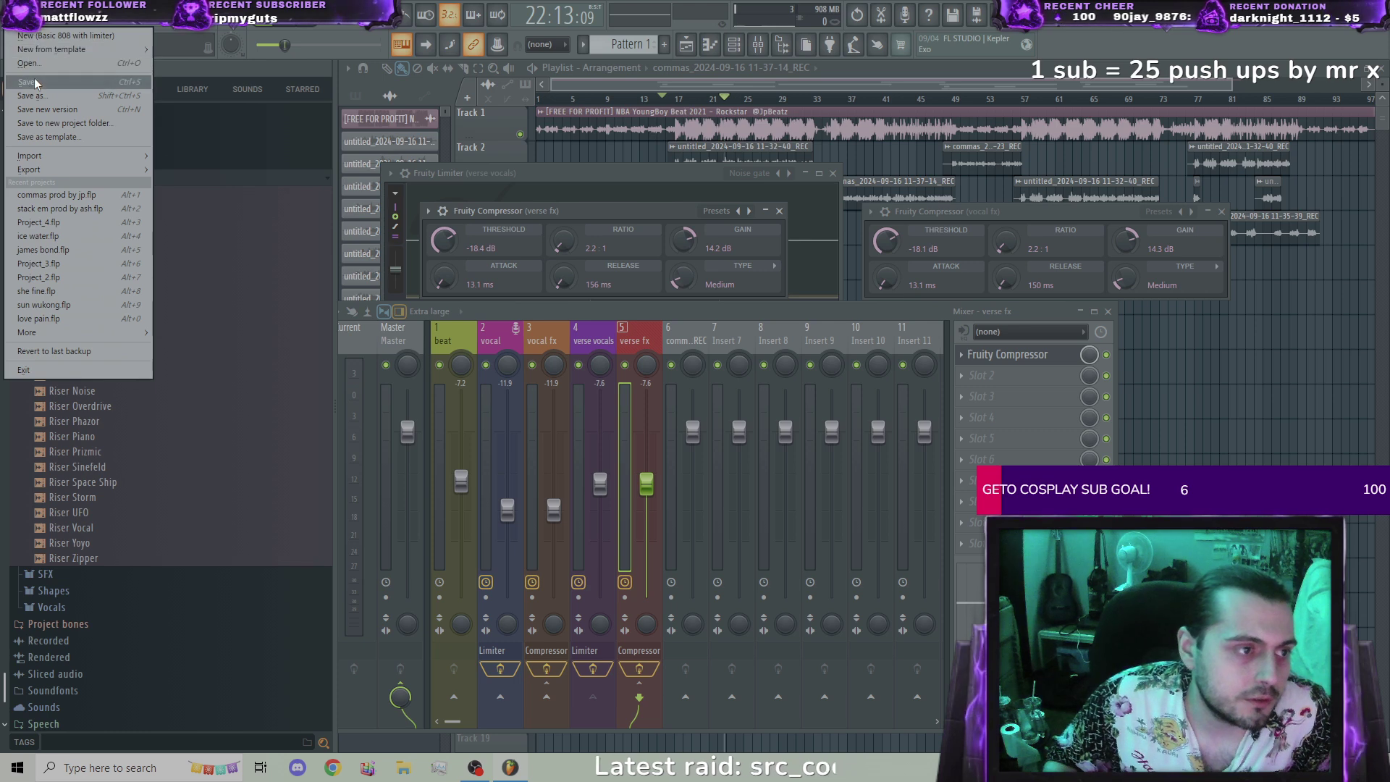
pyautogui.click(34, 84)
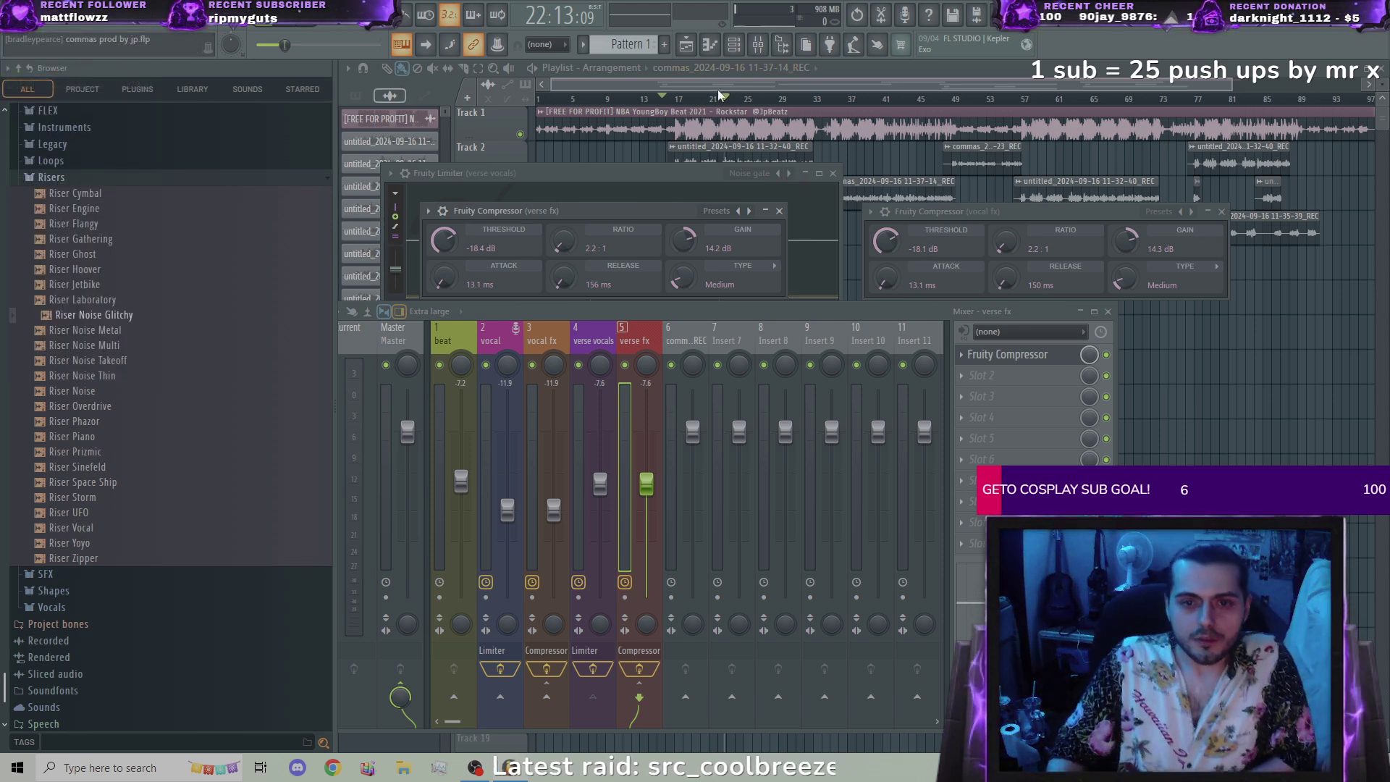
# Step: Play from about bar 29 and lower the verse vocals fader to -9.4 dB and the verse fx fader to -9.0 dB
pyautogui.moveTo(735, 104); pyautogui.dragTo(785, 112)
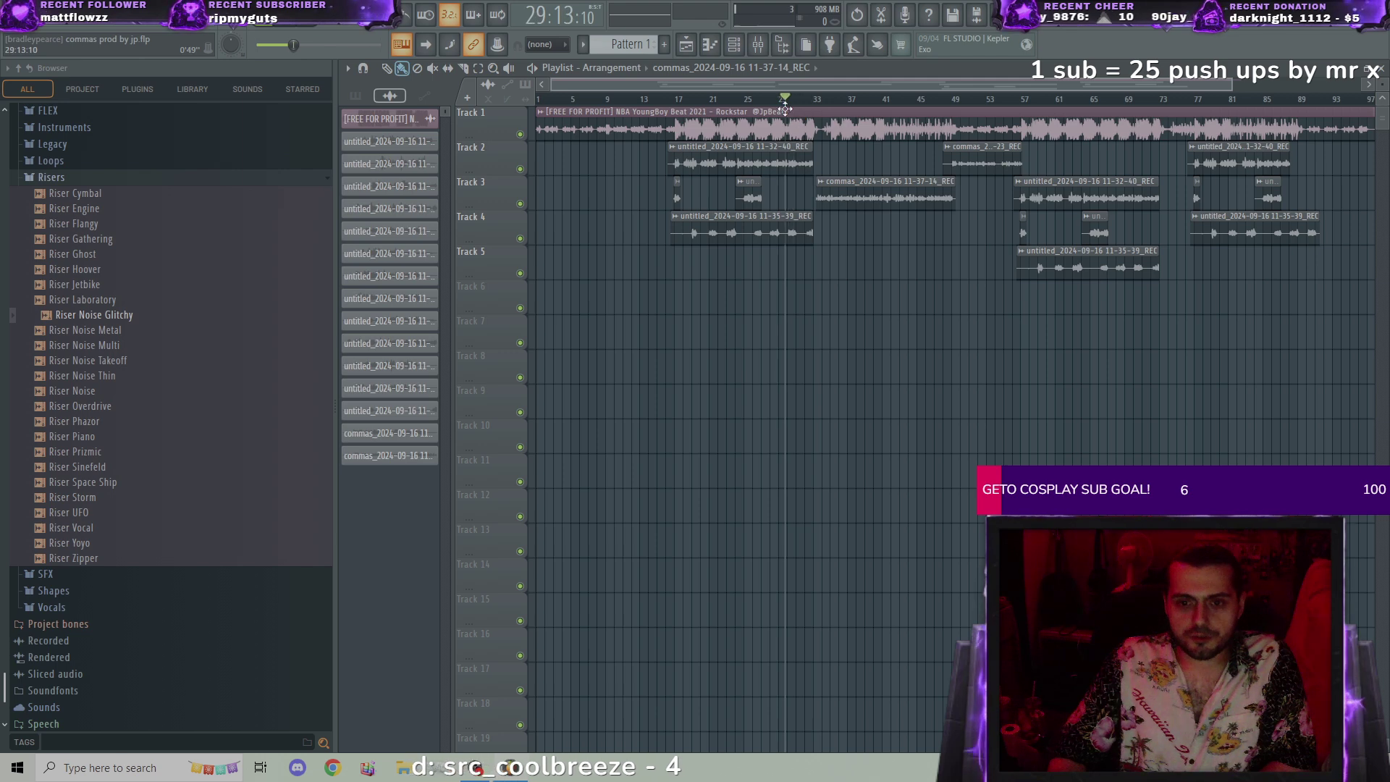
pyautogui.click(298, 28)
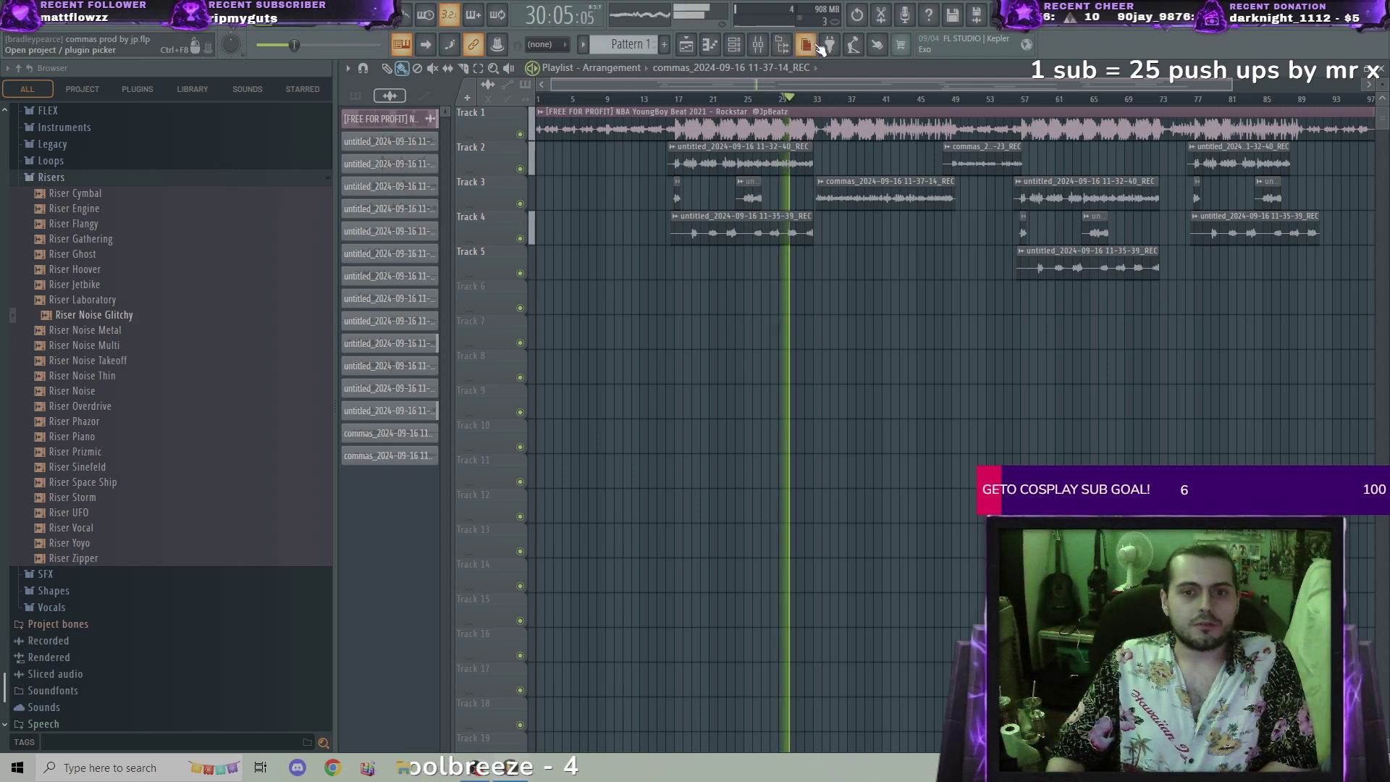
pyautogui.click(758, 44)
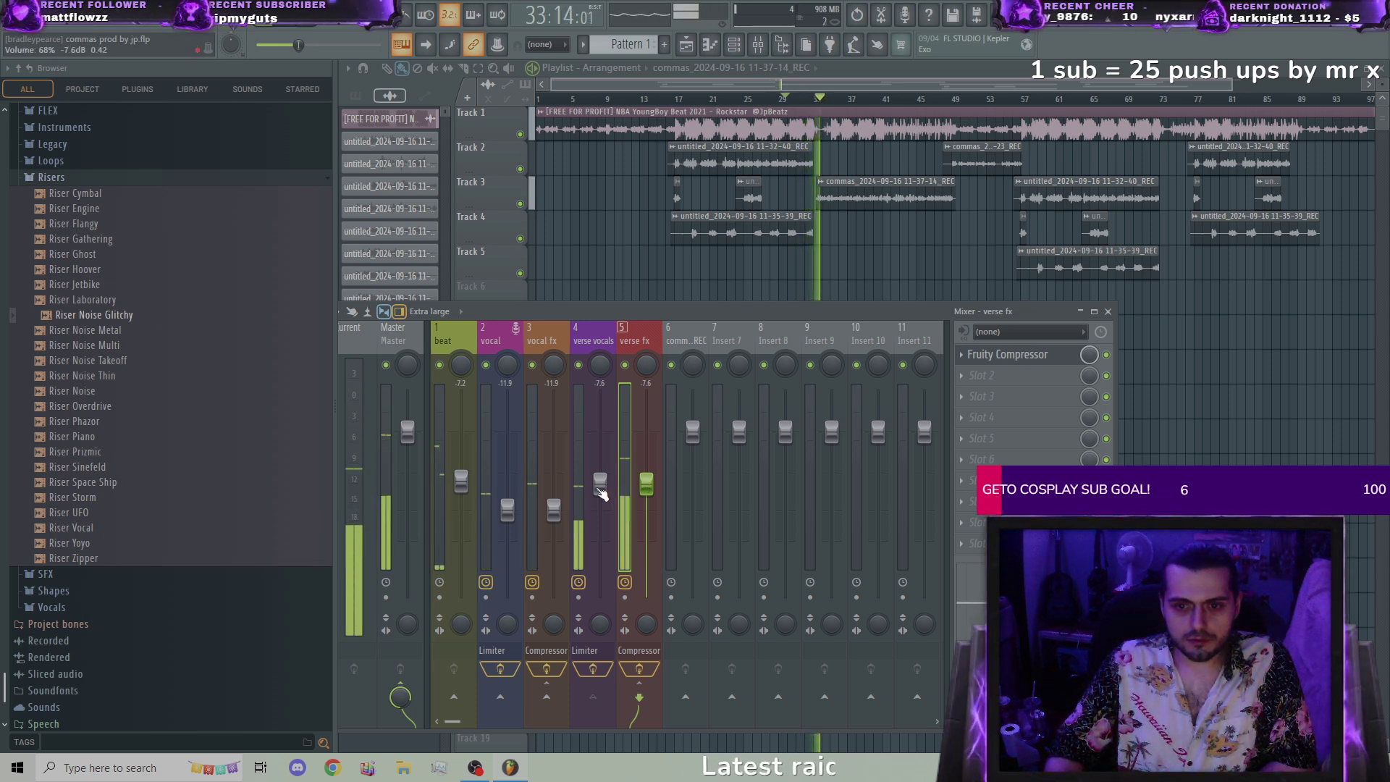
pyautogui.scroll(-3, 600, 493)
pyautogui.scroll(-3, 600, 493)
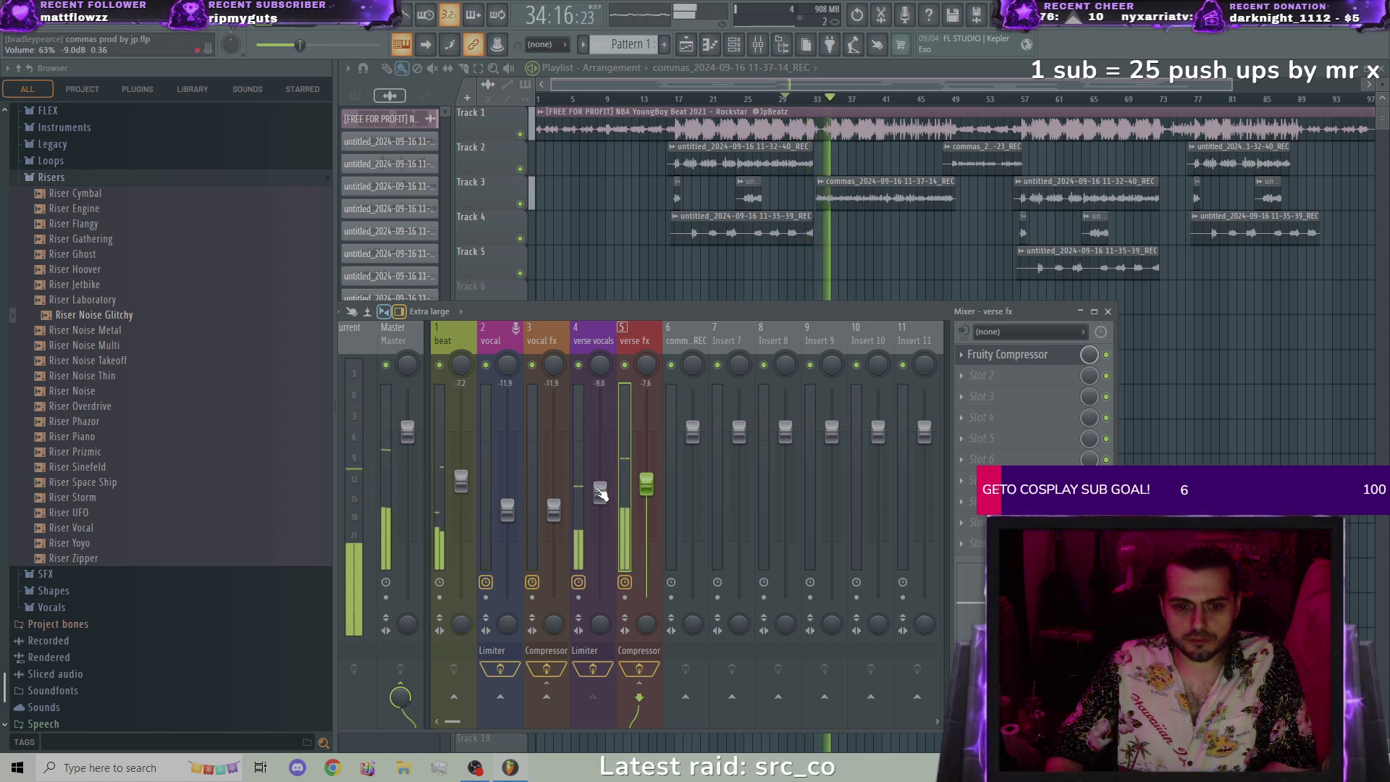
pyautogui.scroll(-2, 643, 487)
pyautogui.scroll(-2, 646, 490)
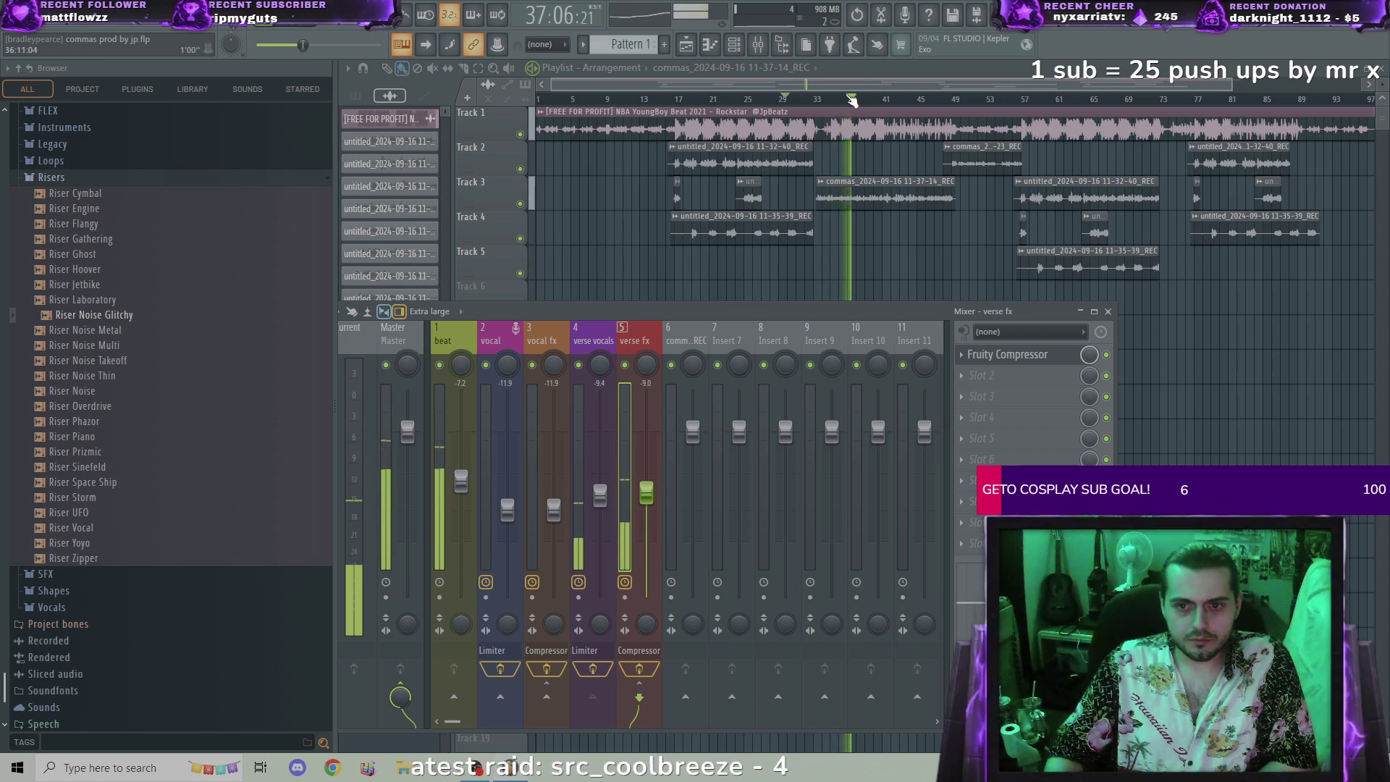
# Step: Play back from about bar 32, check the channel settings of the Track 2 clip near bar 48, and replay from there
pyautogui.moveTo(847, 100); pyautogui.dragTo(813, 105)
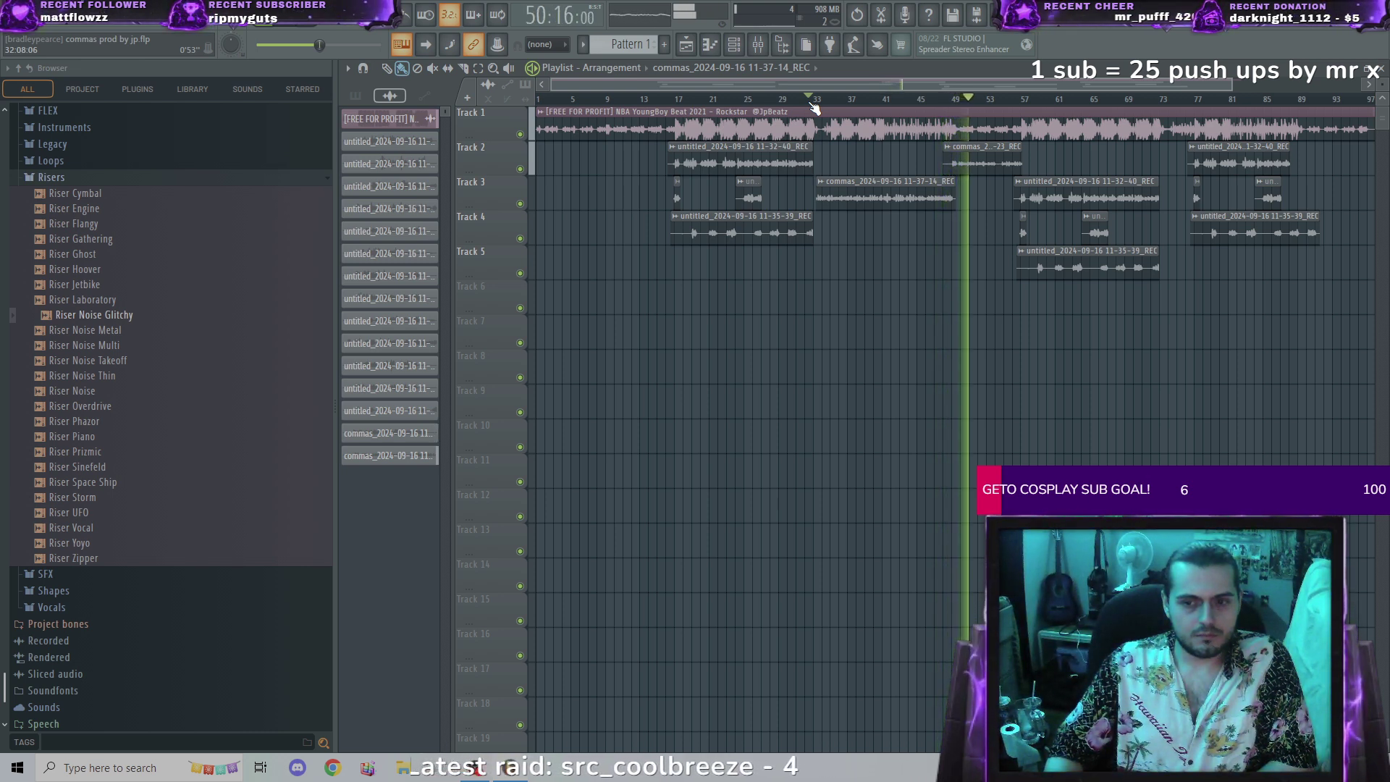
pyautogui.doubleClick(954, 150)
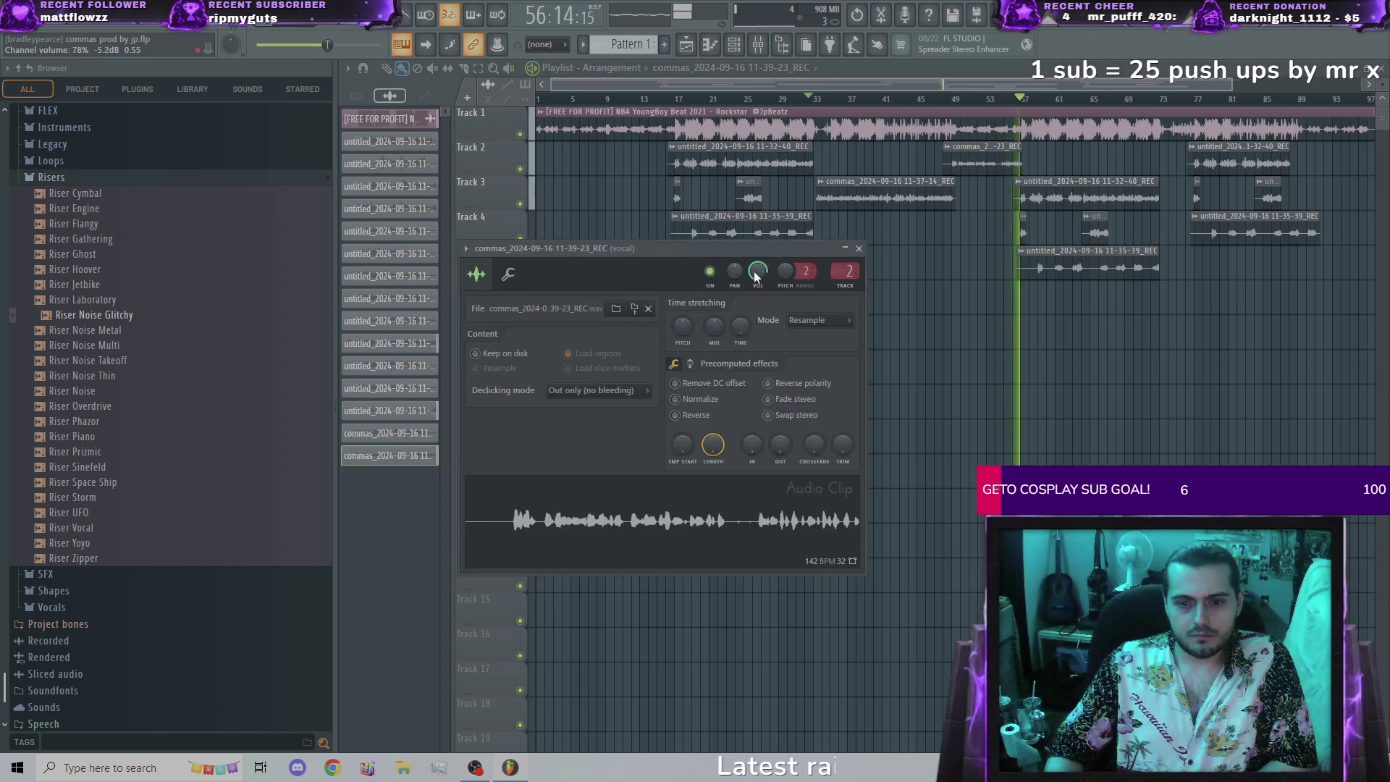
pyautogui.moveTo(1019, 105); pyautogui.dragTo(945, 105)
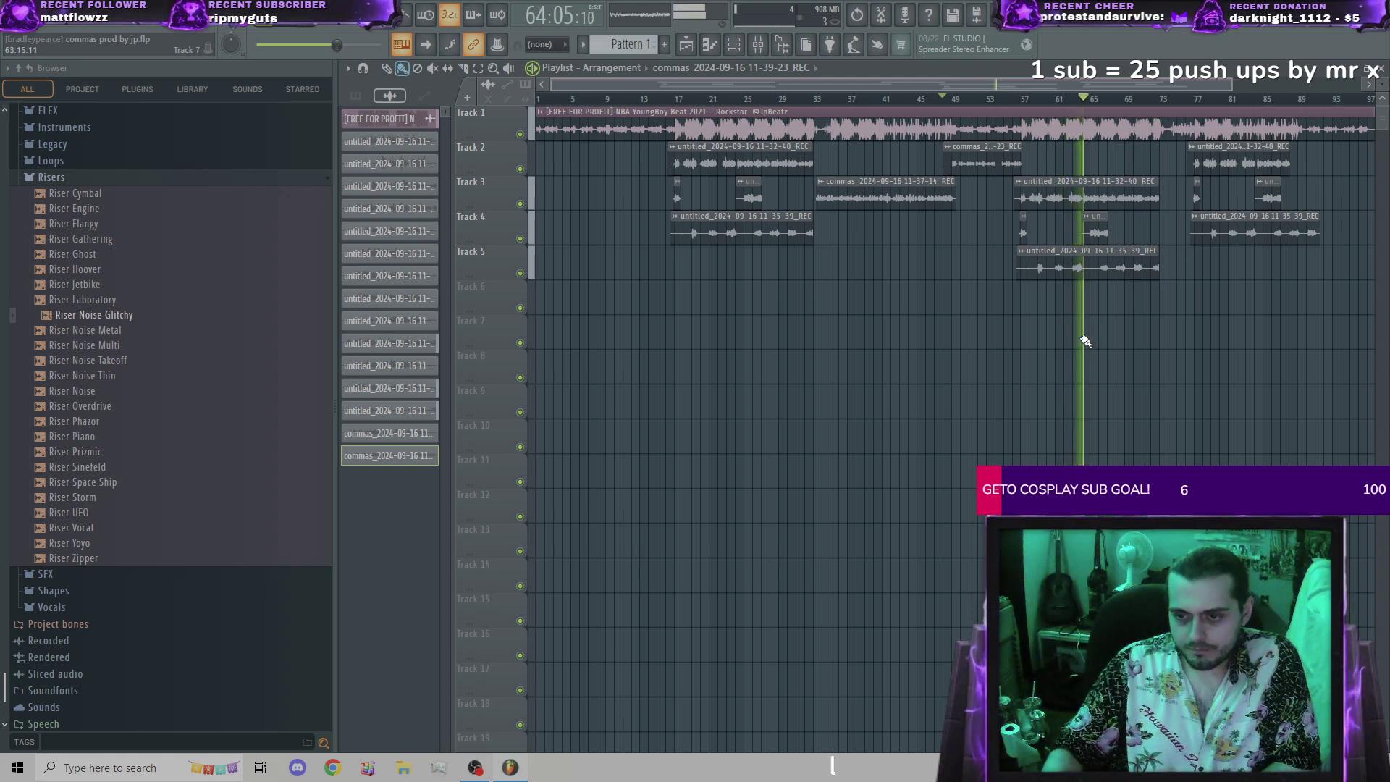
pyautogui.click(758, 45)
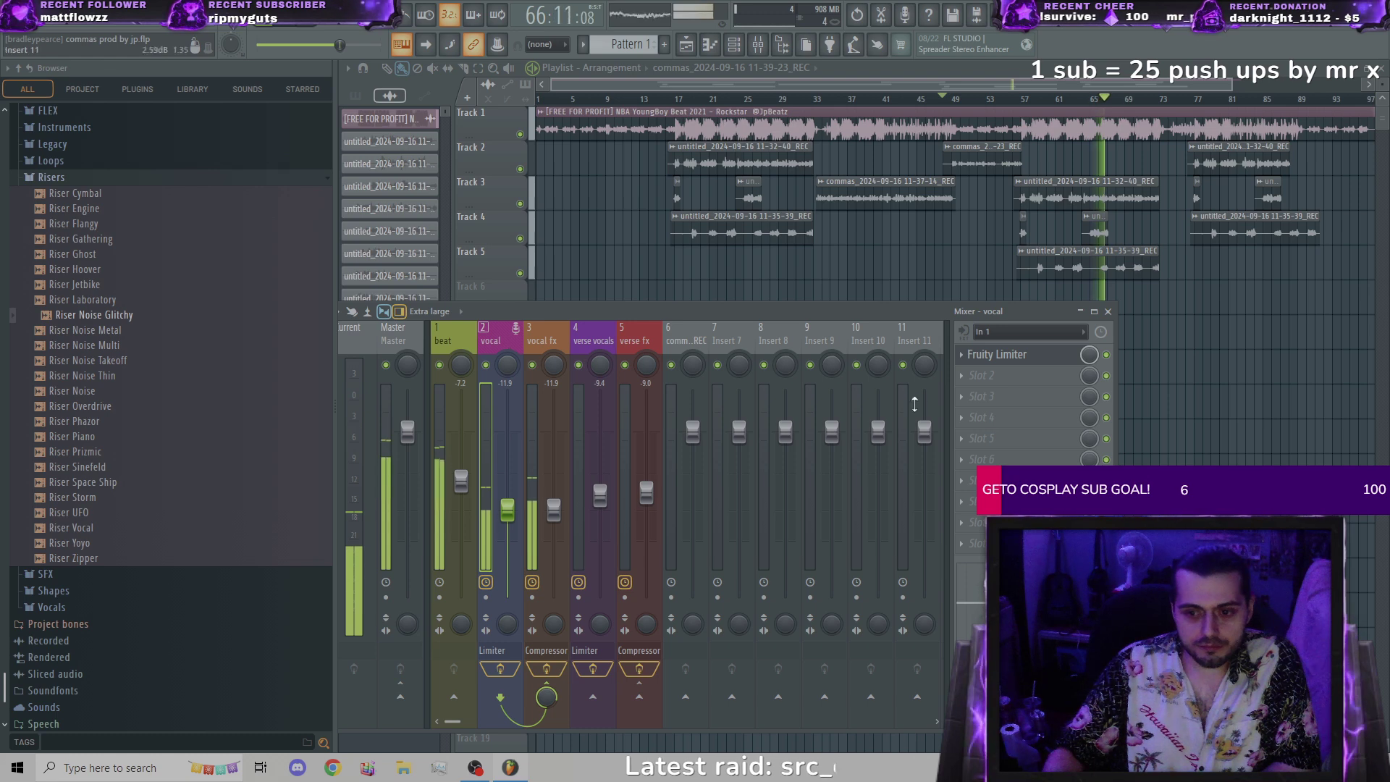
pyautogui.click(983, 375)
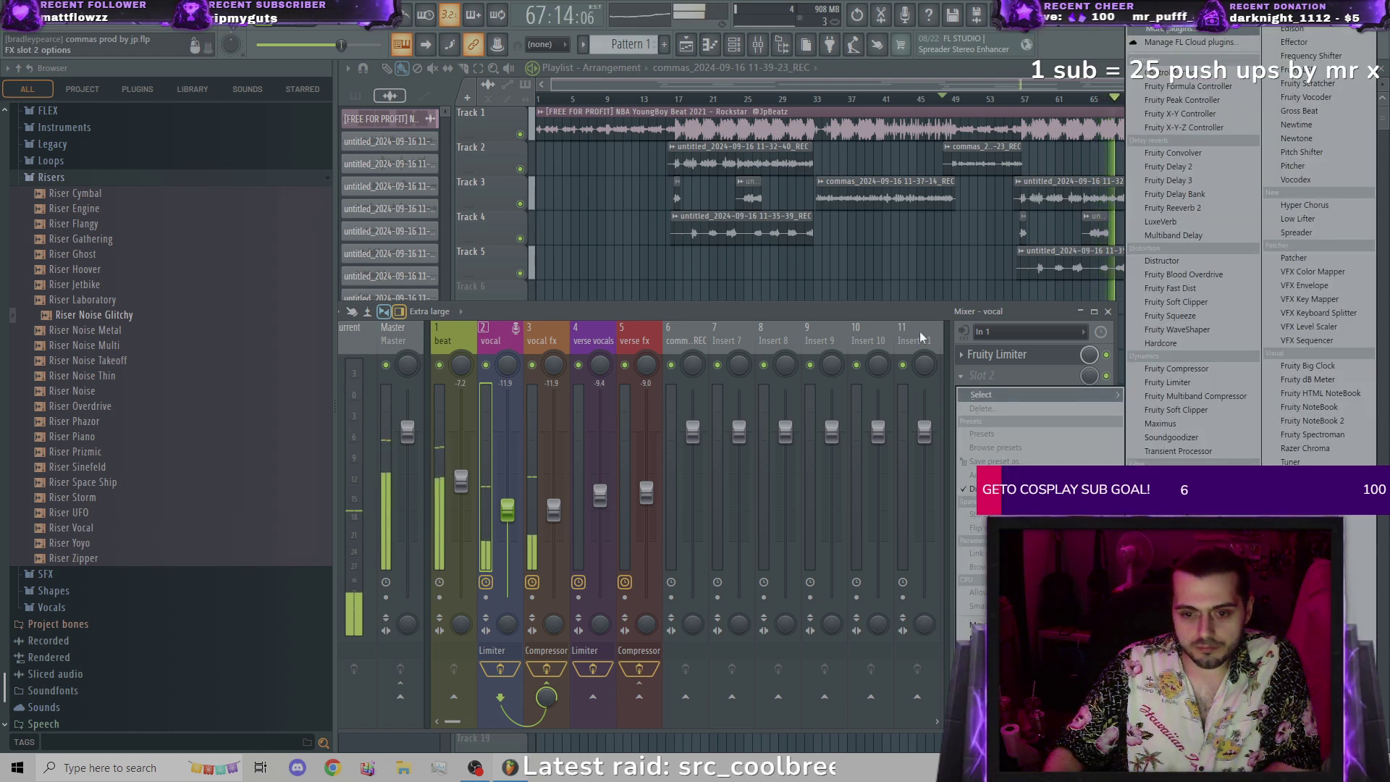
pyautogui.press('Escape')
# Step: Stop playback, move to about bar 15, and add a Fruity parametric EQ 2 with a high pass band 1 to the vocal fx track's second slot
pyautogui.press('Right')
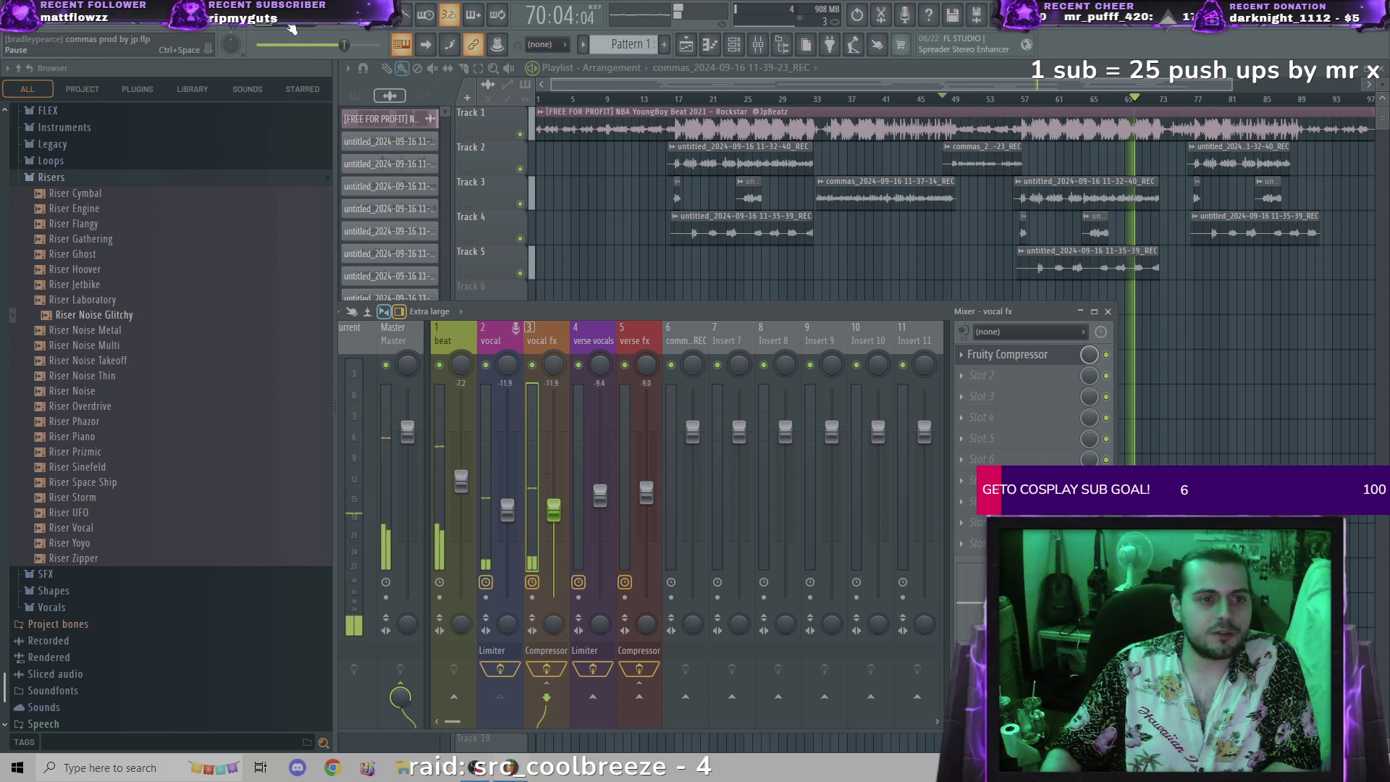
pyautogui.click(292, 29)
pyautogui.press('F9')
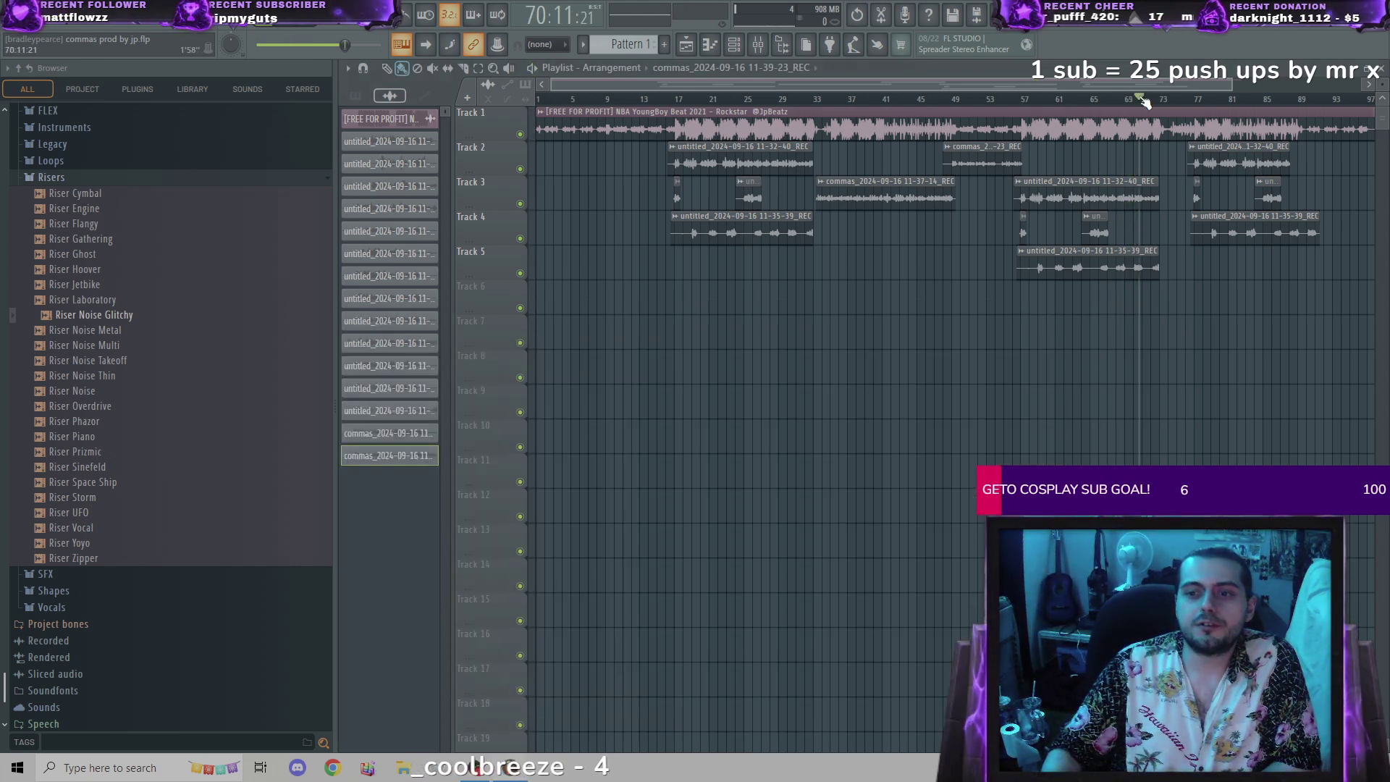
pyautogui.click(658, 99)
pyautogui.click(758, 44)
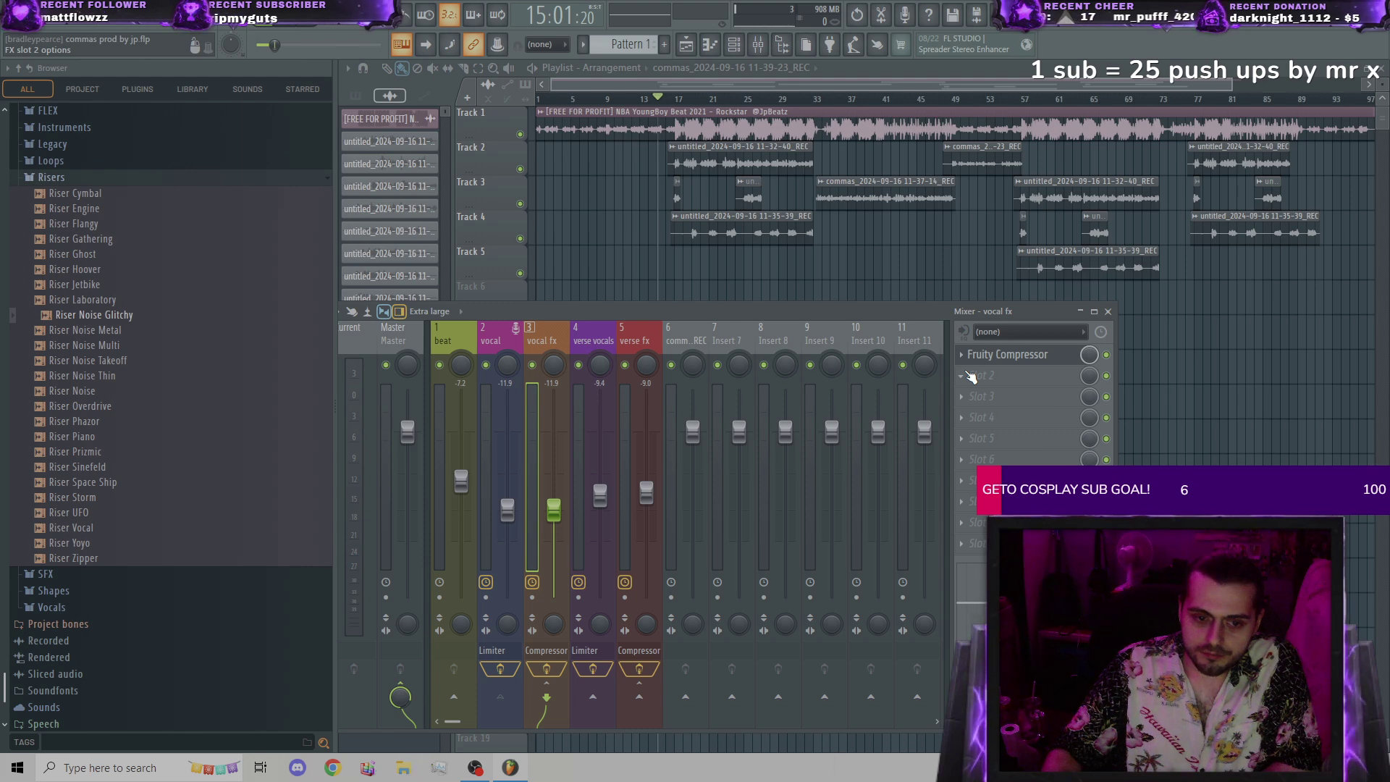
pyautogui.click(971, 376)
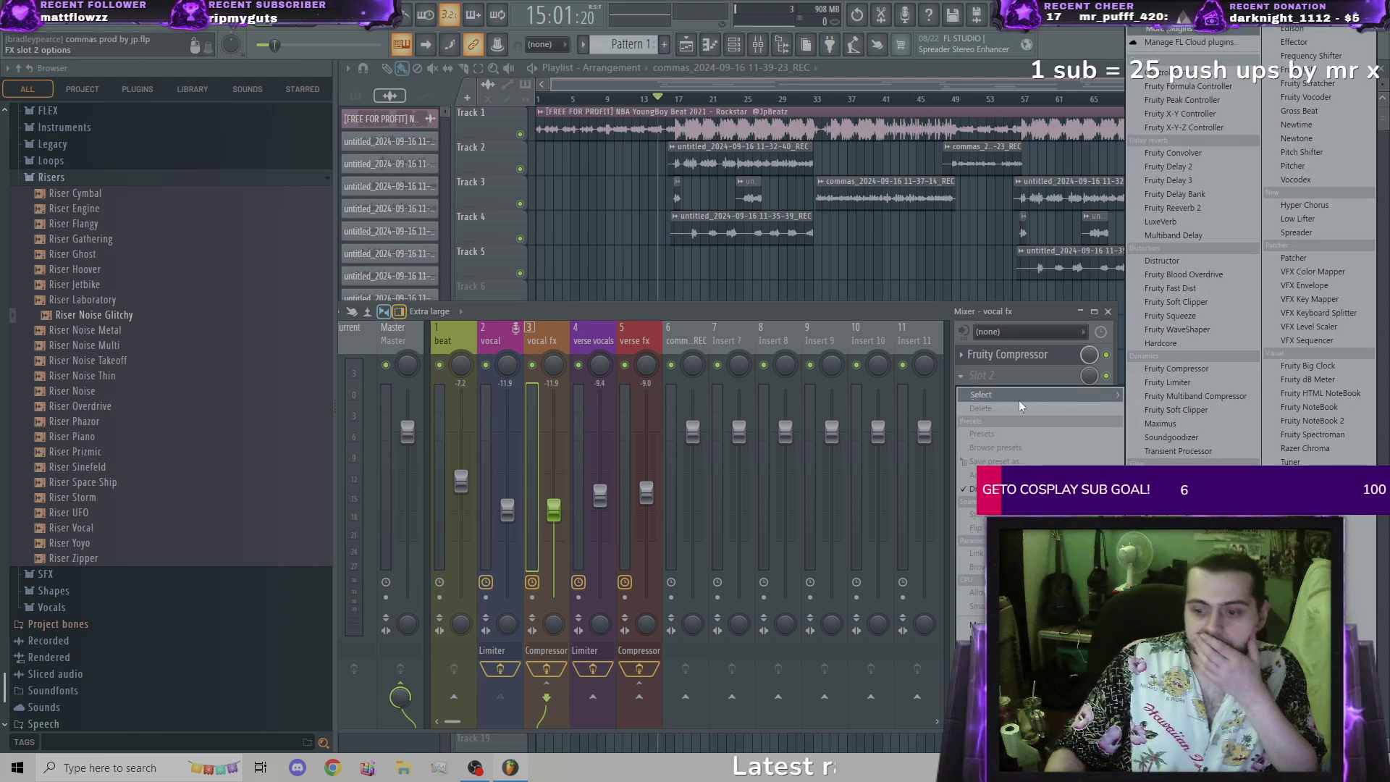
pyautogui.click(1173, 558)
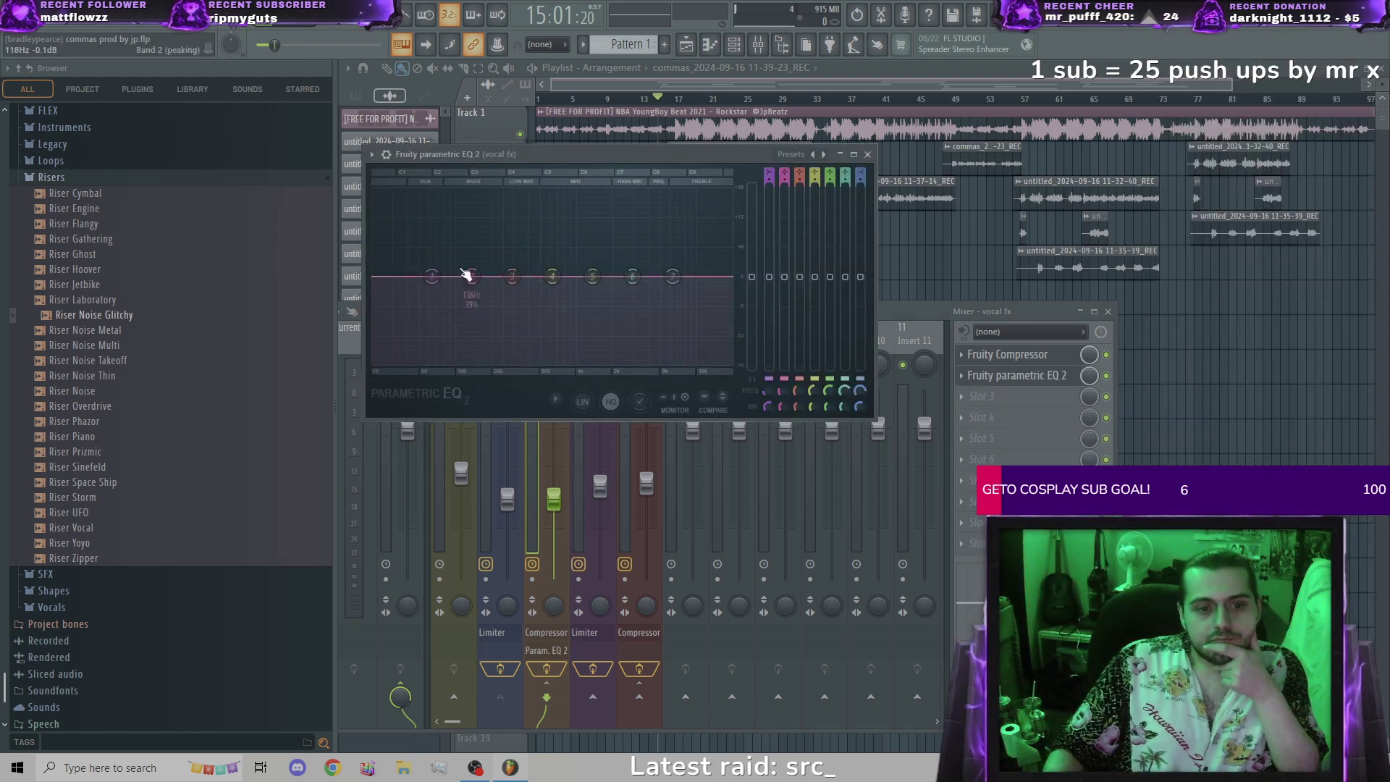
pyautogui.rightClick(433, 279)
pyautogui.moveTo(452, 314)
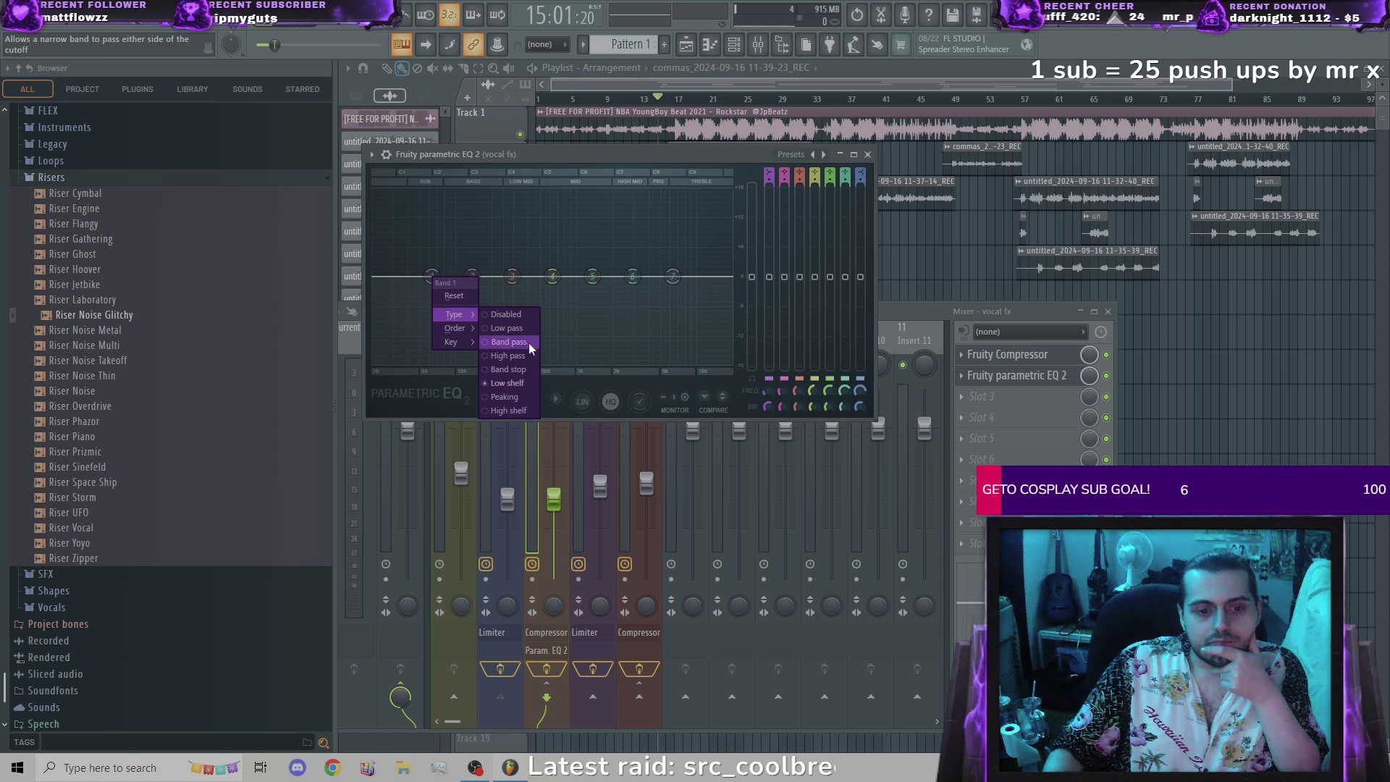
pyautogui.click(516, 351)
# Step: Select the first vocal section, about bars 16 to 33, as the playback range and save the project
pyautogui.click(677, 101)
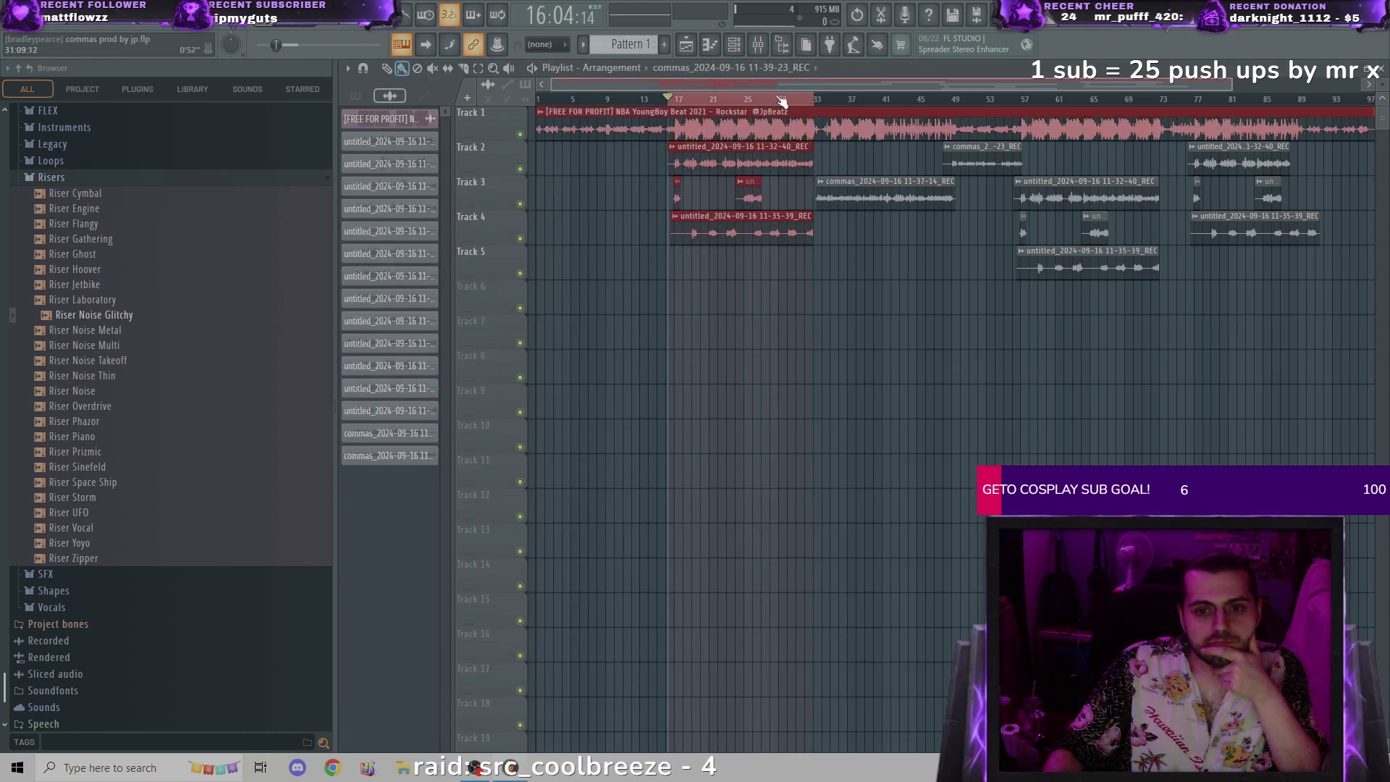
pyautogui.click(15, 8)
pyautogui.click(41, 81)
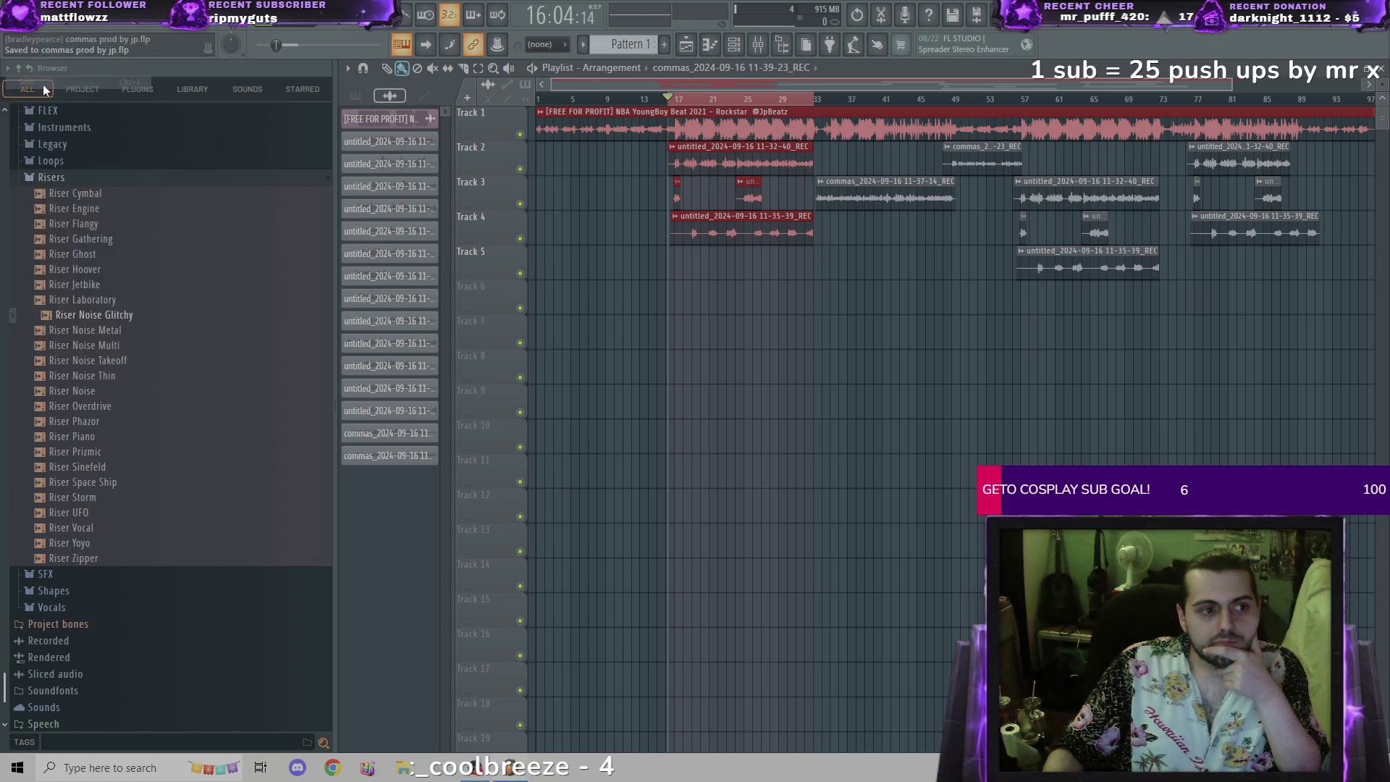
# Step: Add another Fruity parametric EQ 2 to the third effect slot of the vocal fx track and set its band 1 to High pass
pyautogui.click(758, 44)
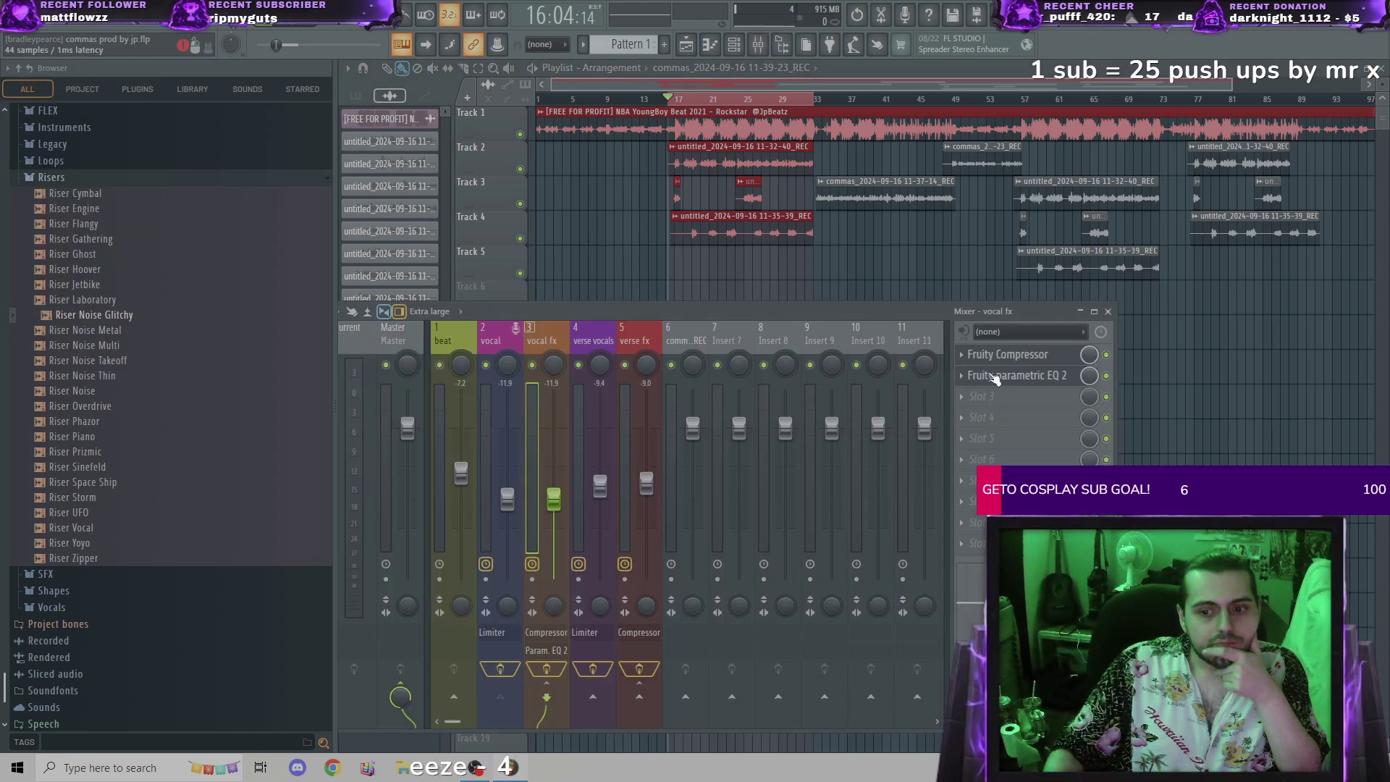
pyautogui.click(957, 397)
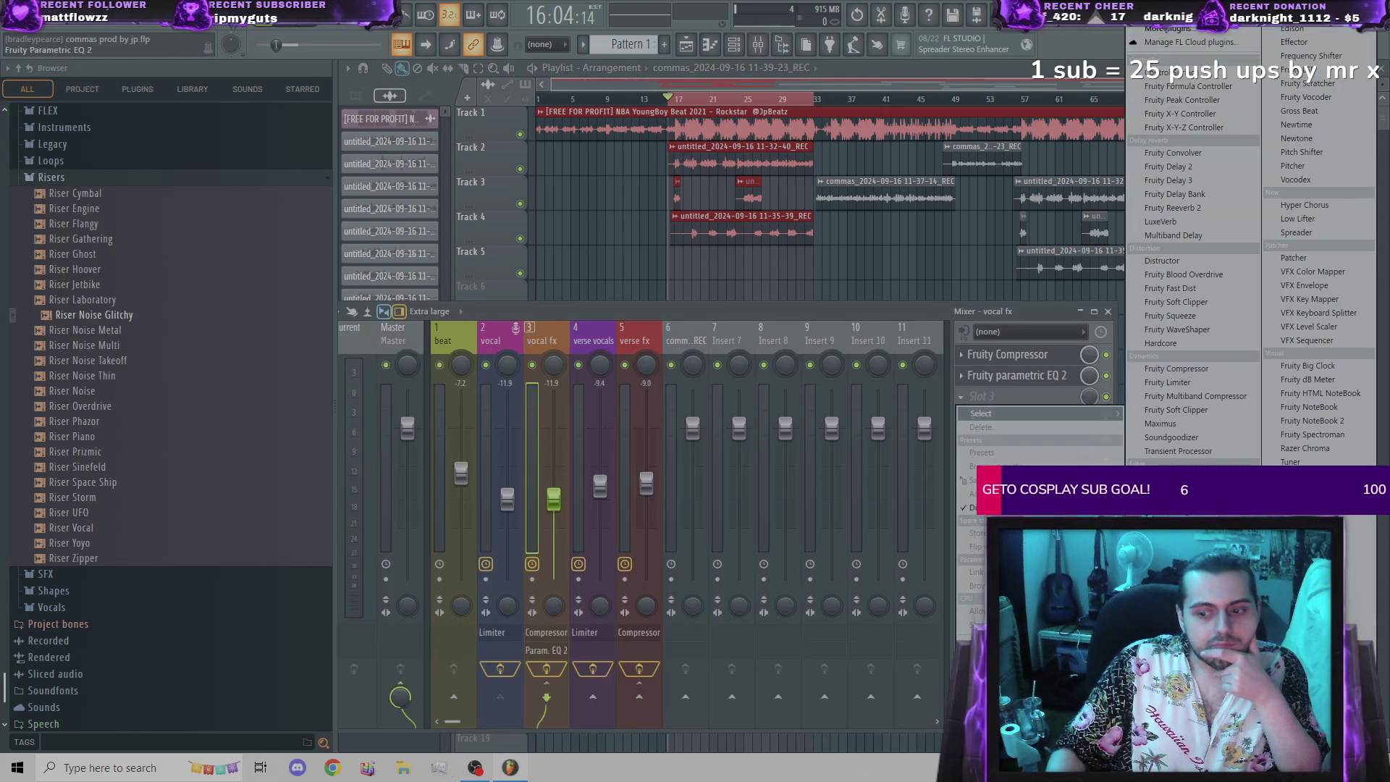
pyautogui.click(1006, 412)
pyautogui.rightClick(449, 297)
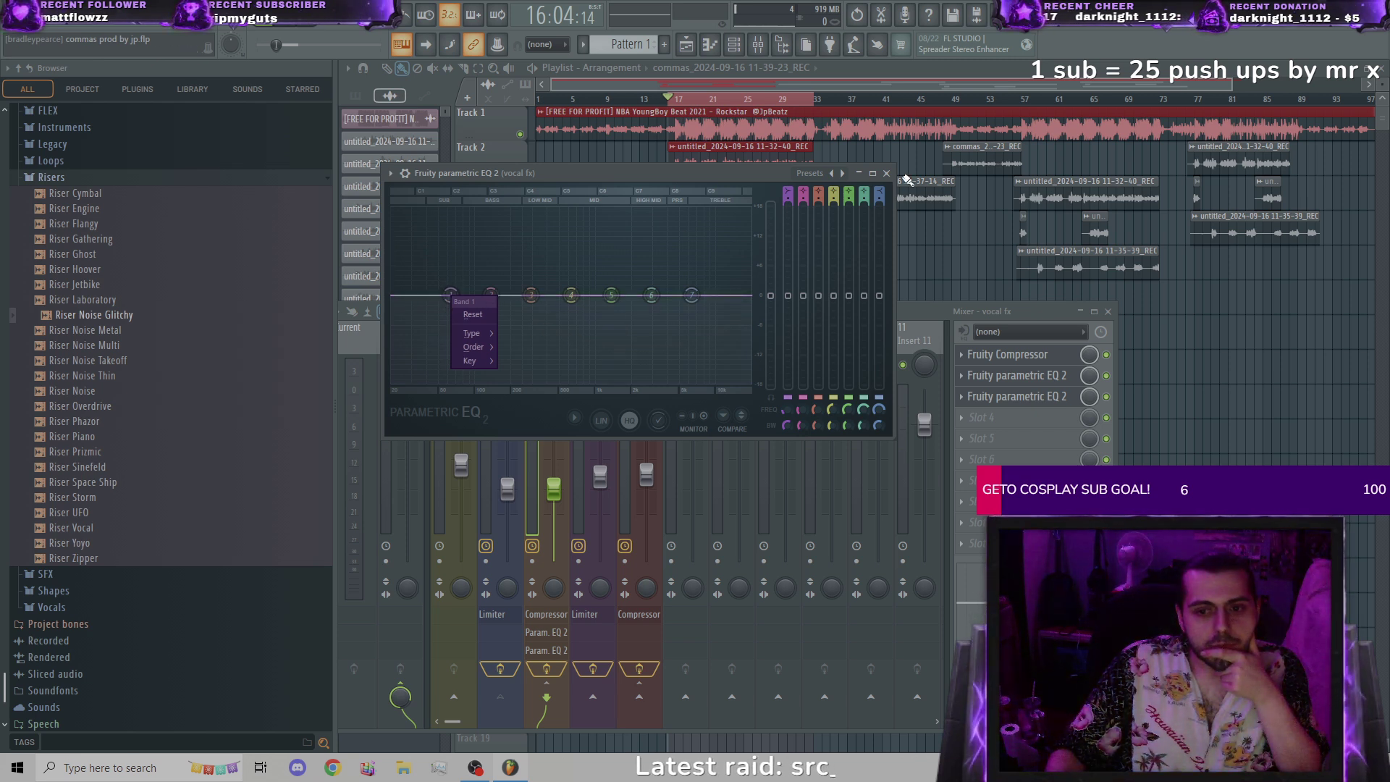
pyautogui.click(780, 172)
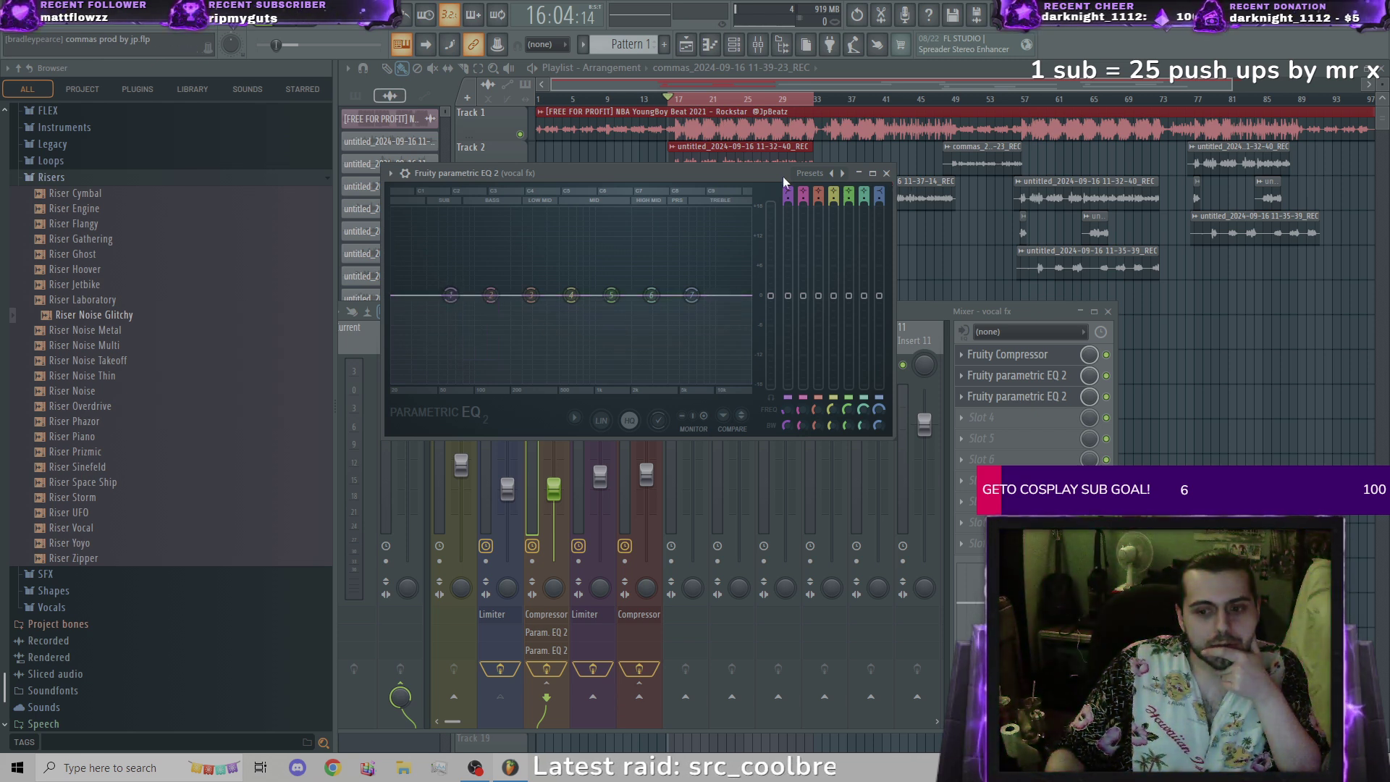
pyautogui.click(983, 381)
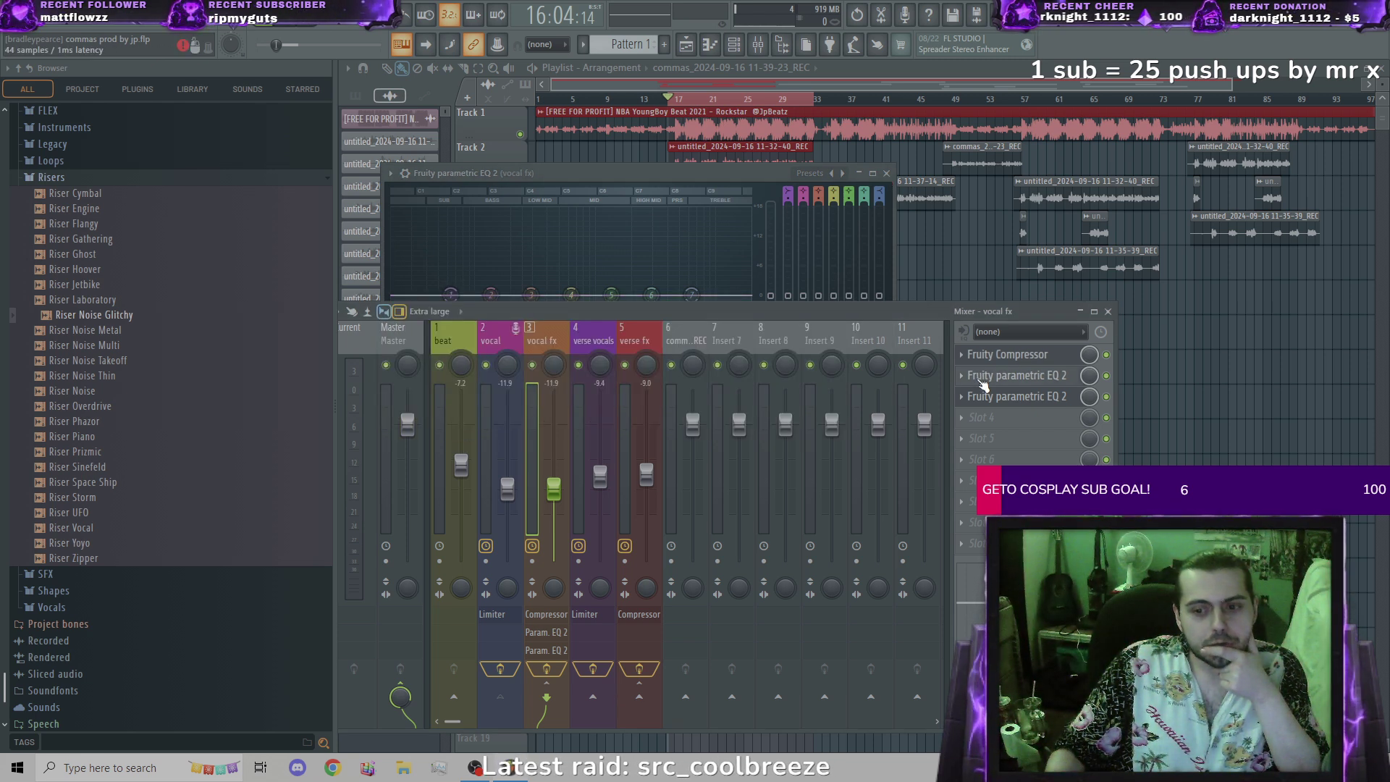
pyautogui.click(546, 172)
pyautogui.rightClick(451, 295)
pyautogui.moveTo(483, 333)
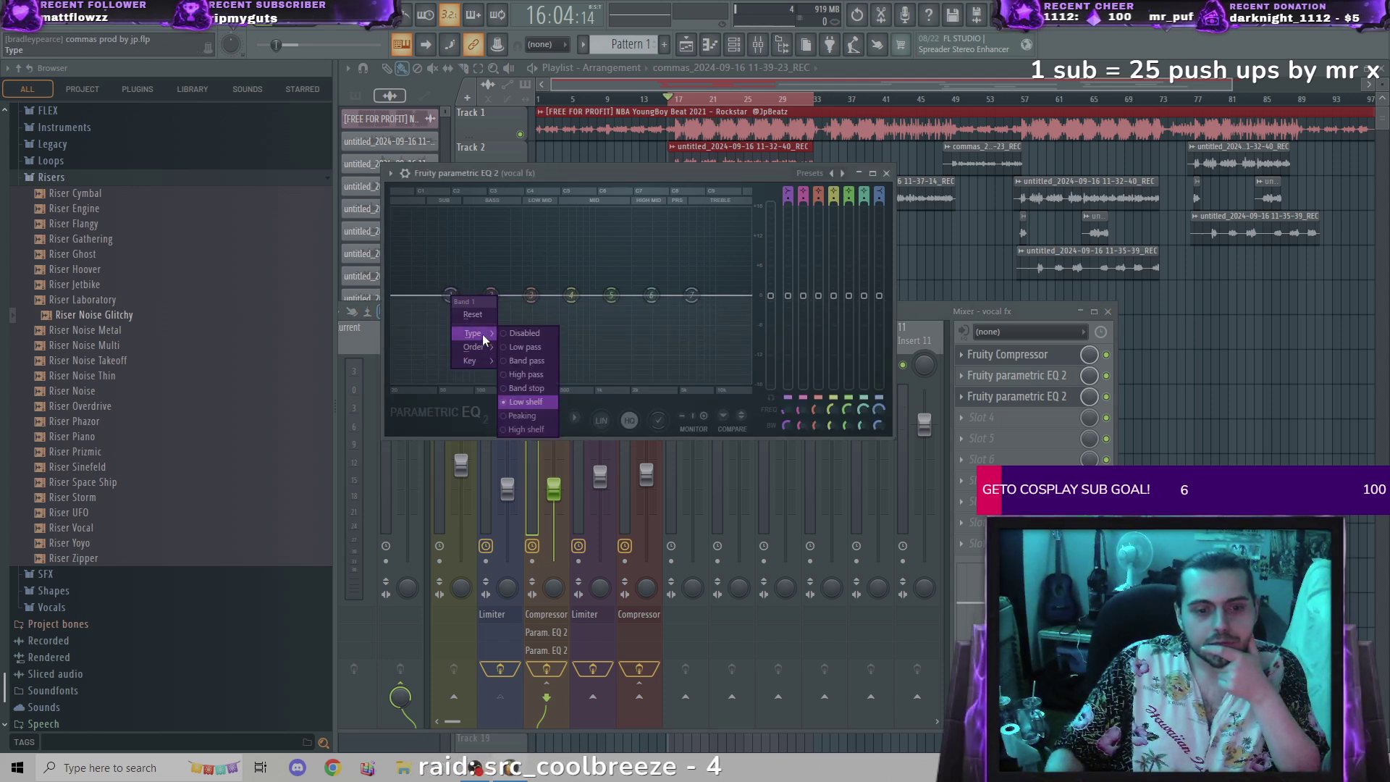
pyautogui.click(533, 373)
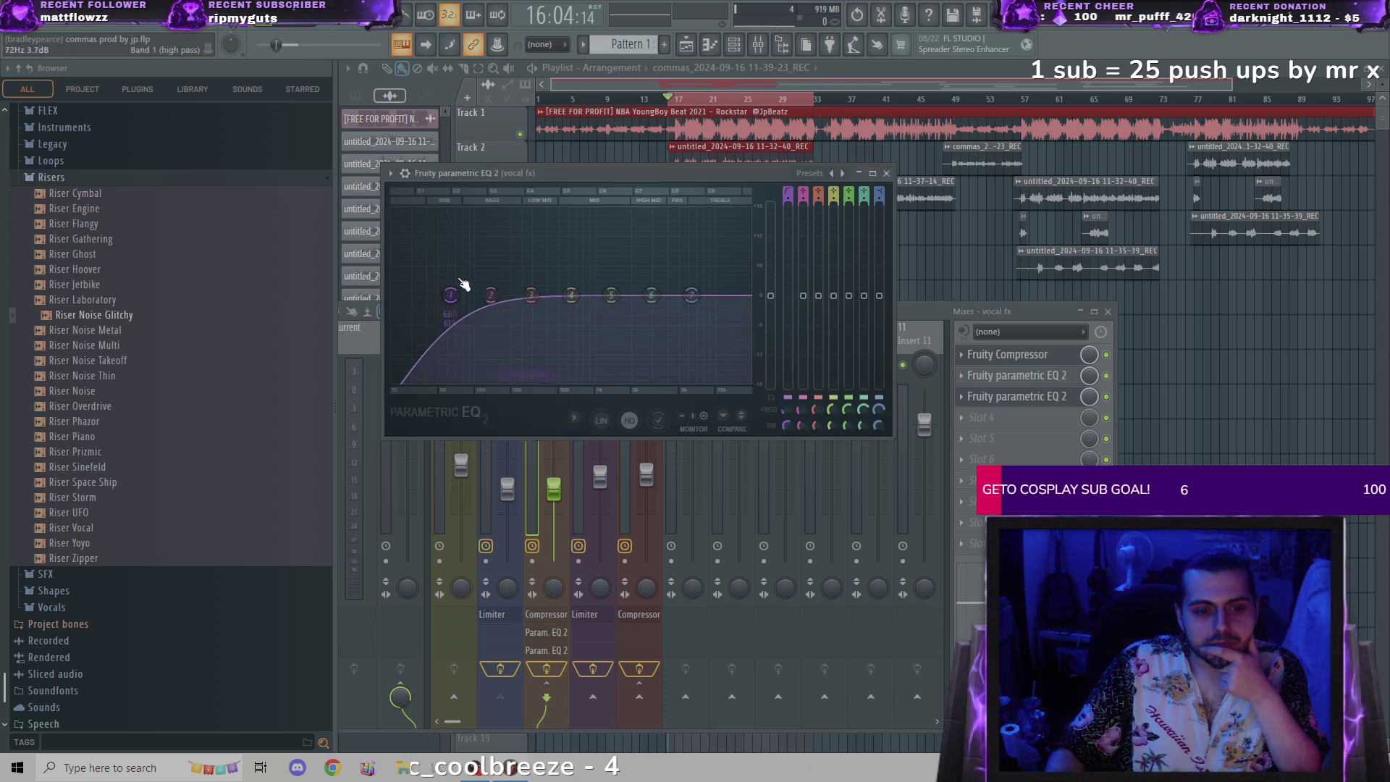
# Step: Raise the band 1 high pass cutoff to just below band 3 while playing the selected section
pyautogui.moveTo(461, 295); pyautogui.dragTo(517, 295)
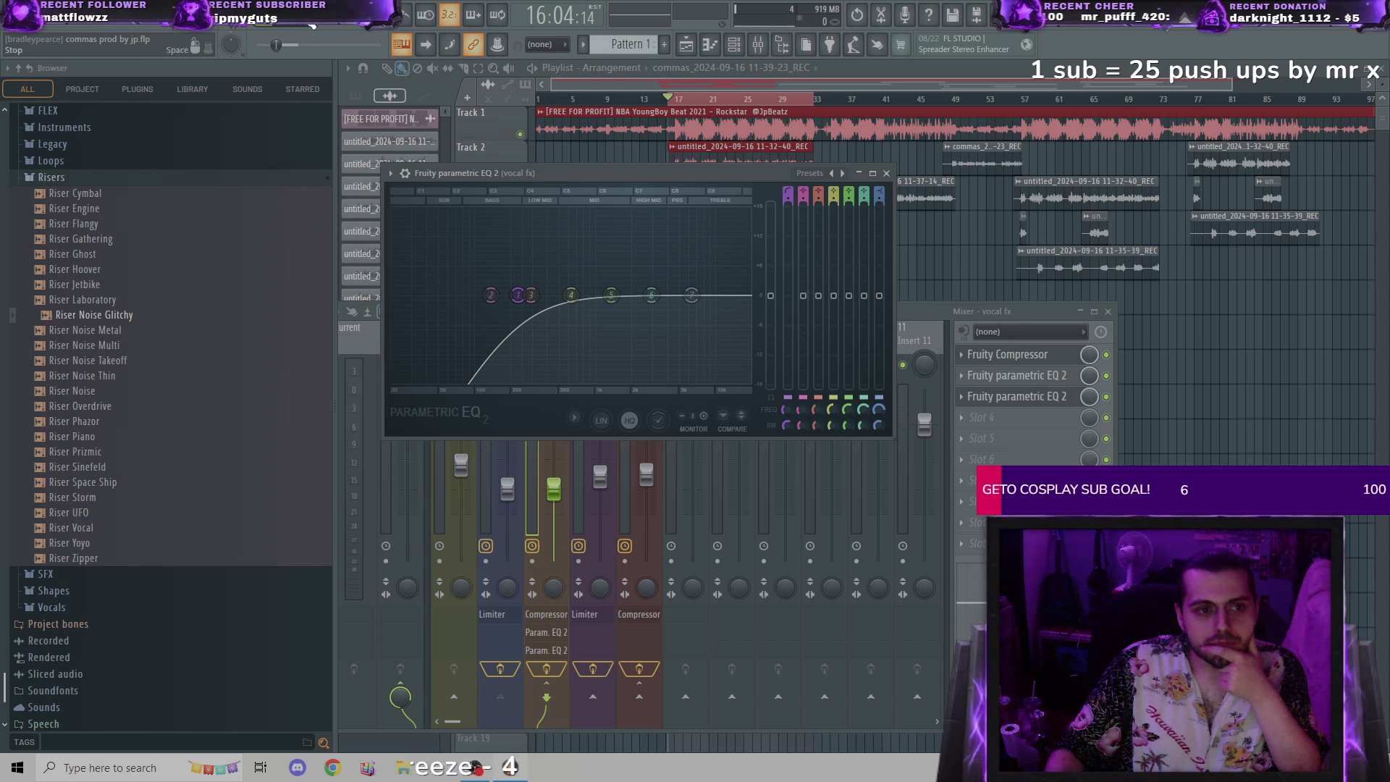
pyautogui.click(295, 27)
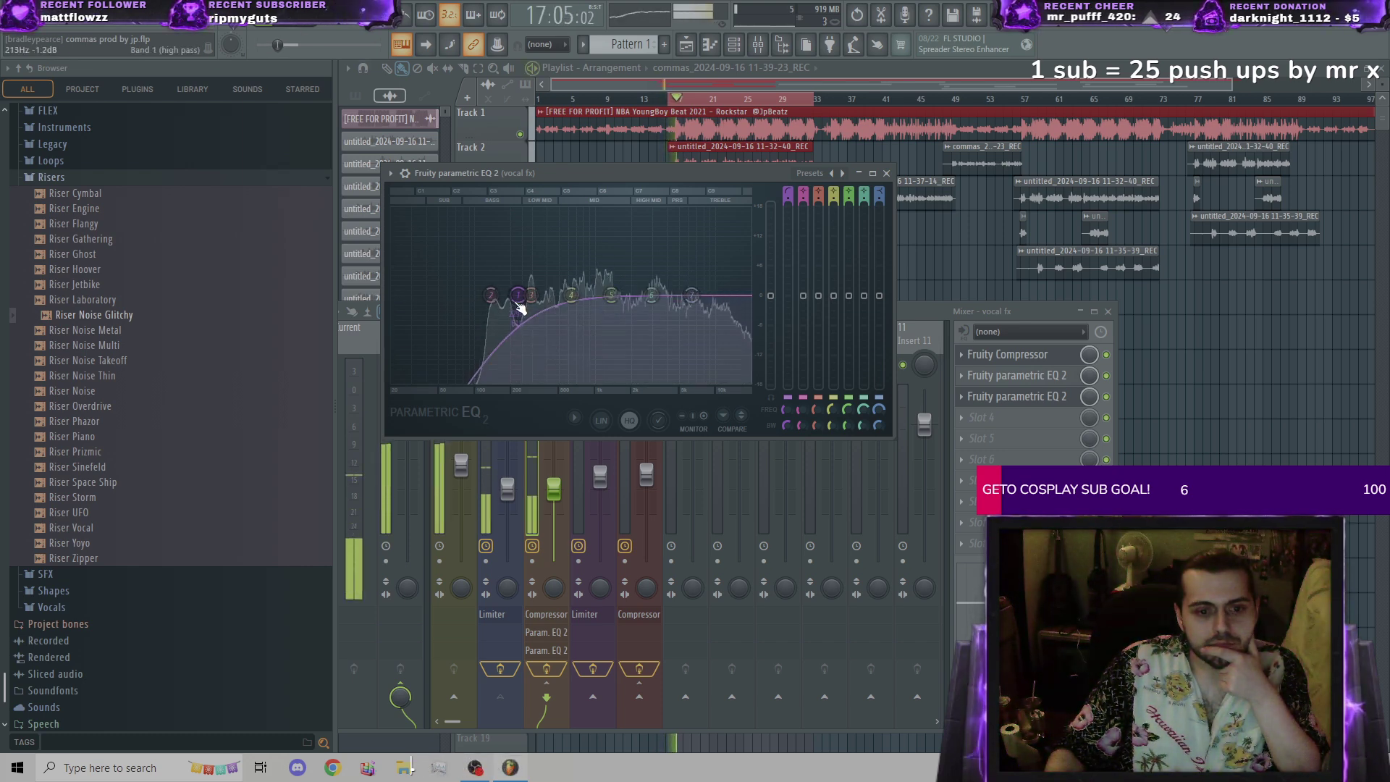
pyautogui.moveTo(518, 294); pyautogui.dragTo(551, 295)
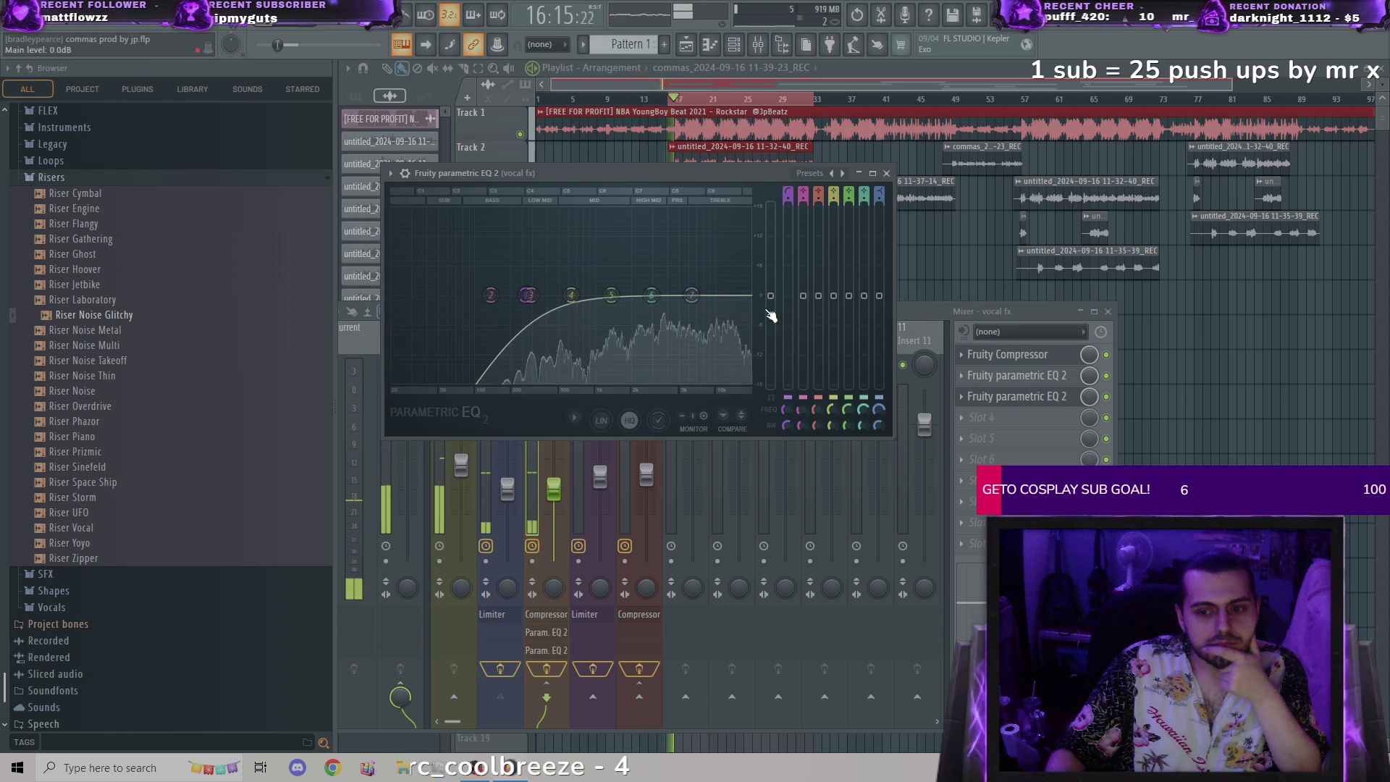
# Step: Compare the curves of the two Fruity parametric EQ 2 effects on the vocal fx track during playback
pyautogui.click(1017, 397)
pyautogui.click(1018, 398)
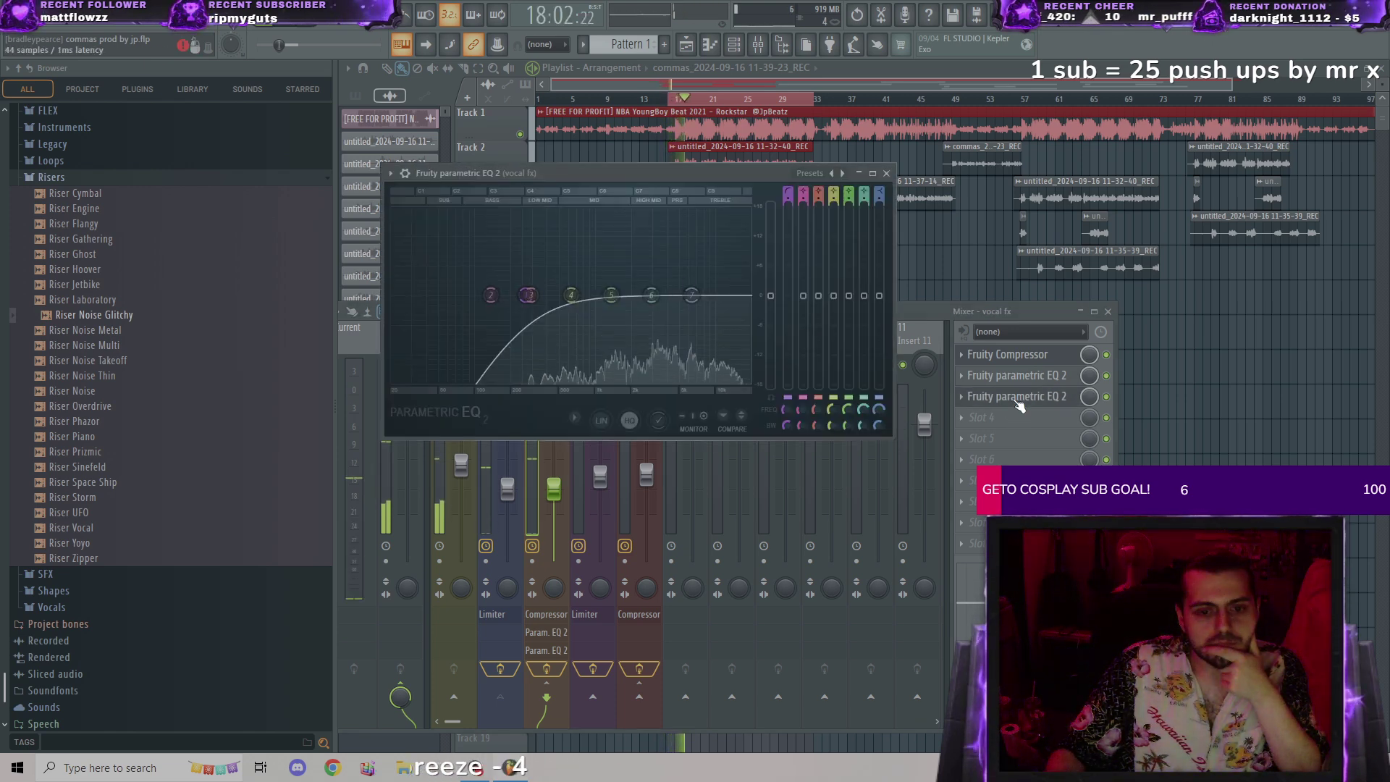
pyautogui.click(1017, 399)
pyautogui.click(1016, 399)
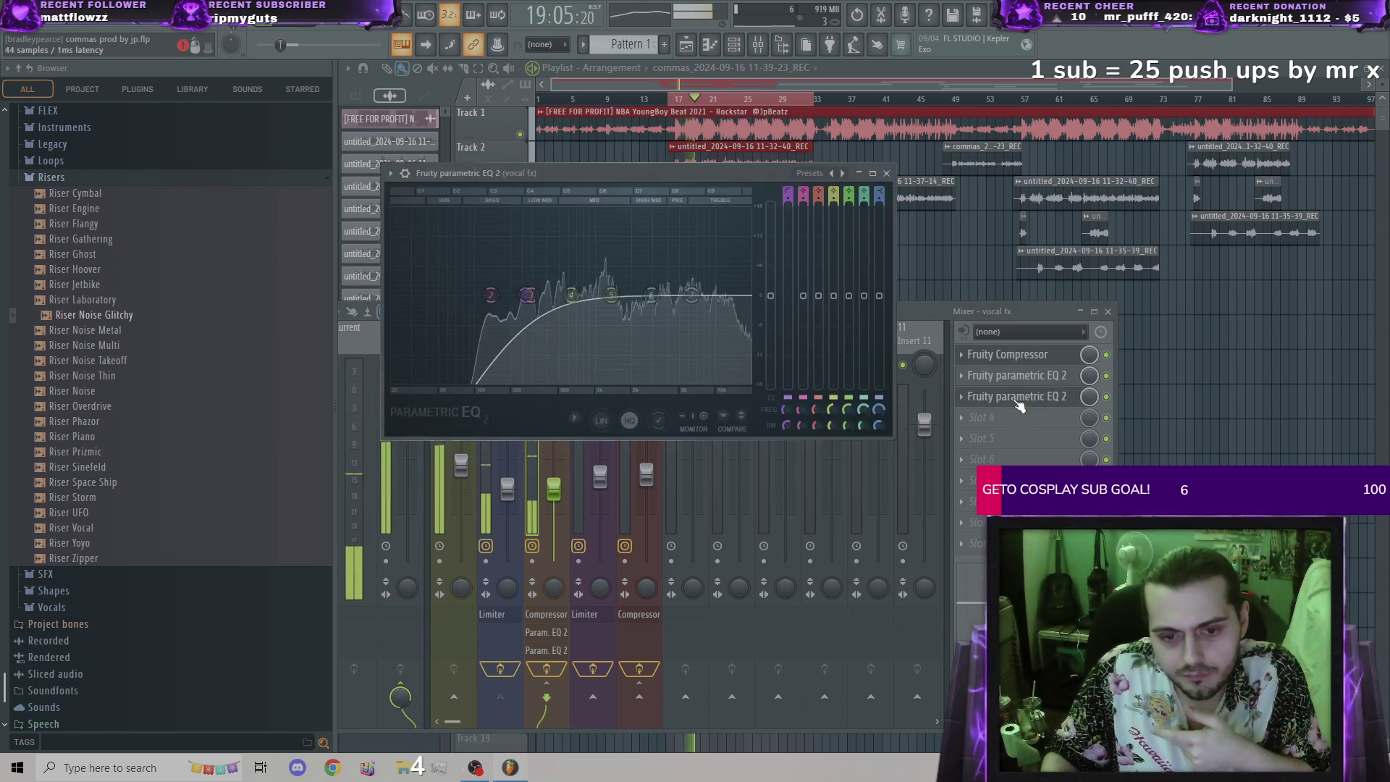
pyautogui.click(1019, 397)
pyautogui.click(1019, 395)
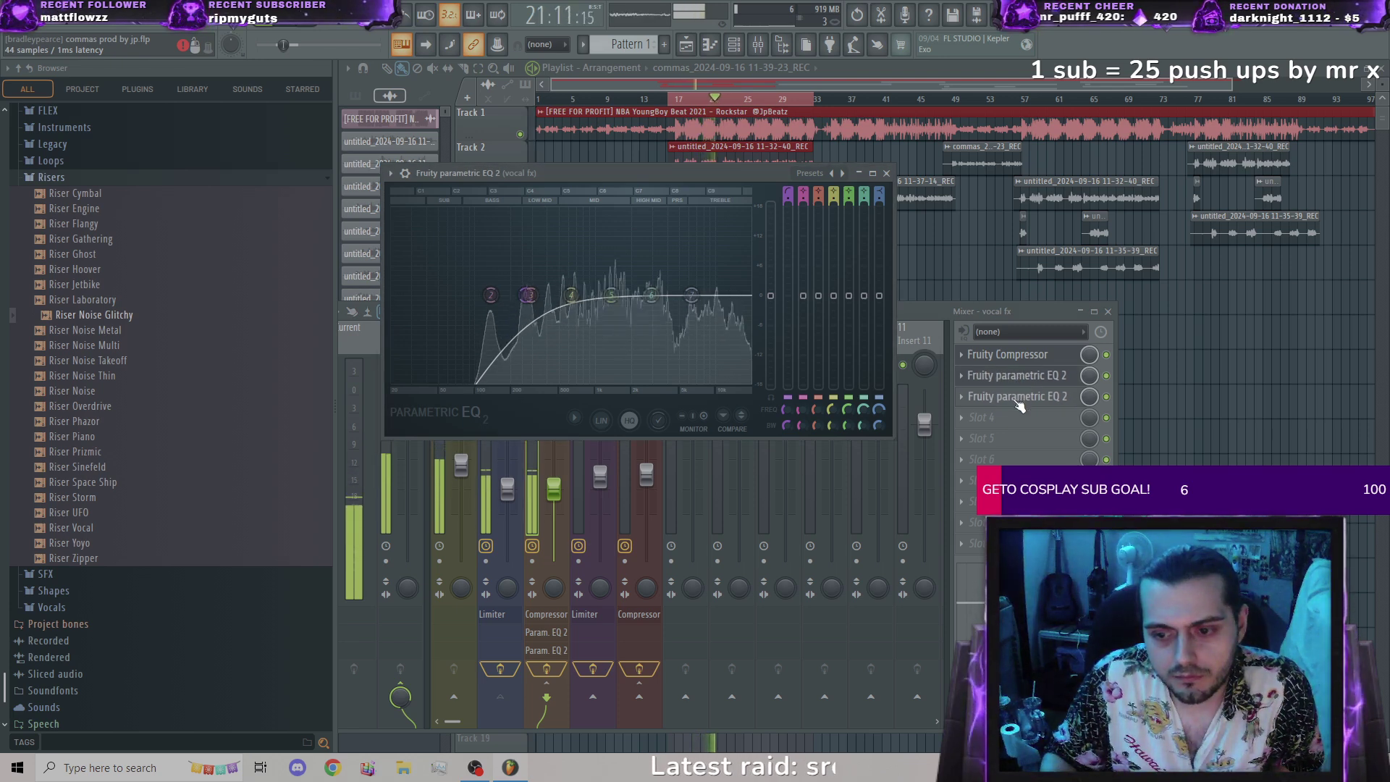
pyautogui.click(1017, 398)
pyautogui.click(1018, 400)
pyautogui.click(1018, 396)
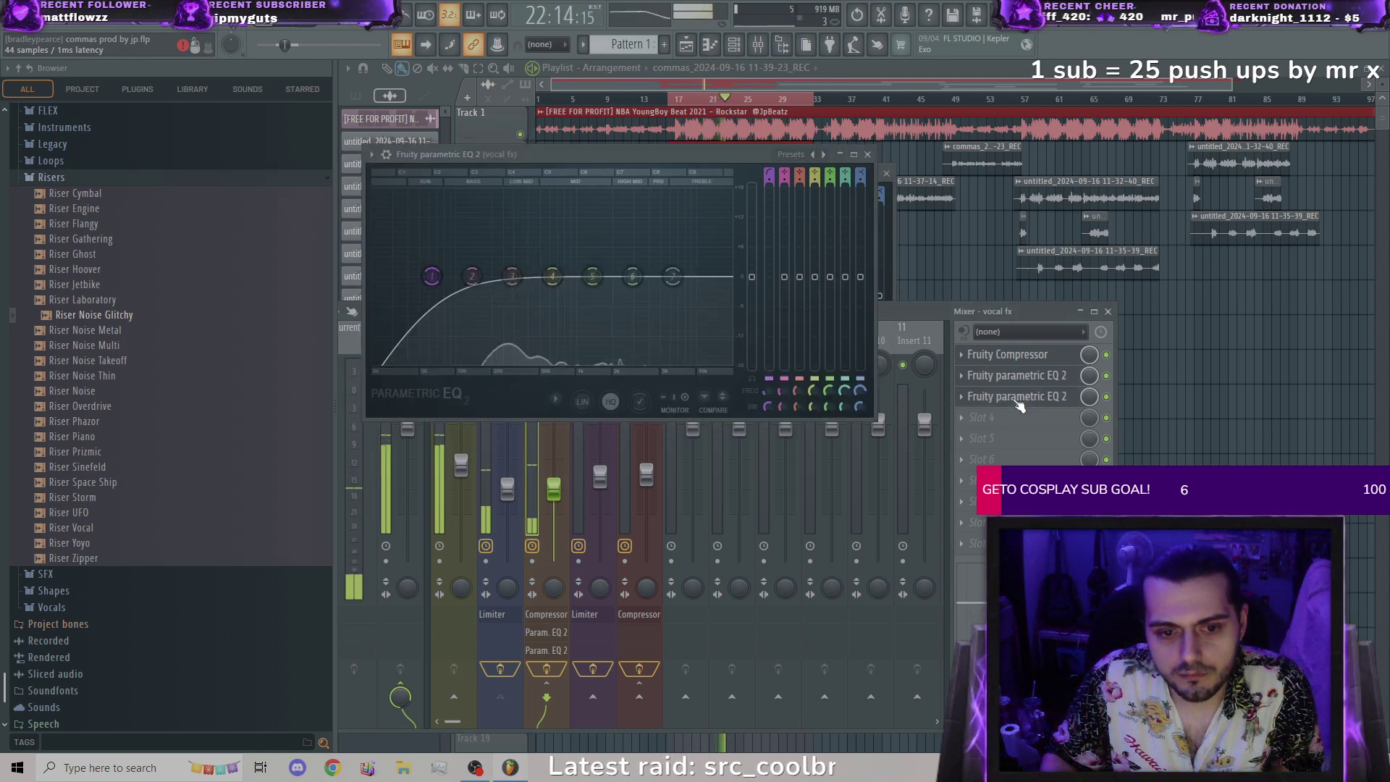
pyautogui.click(1019, 382)
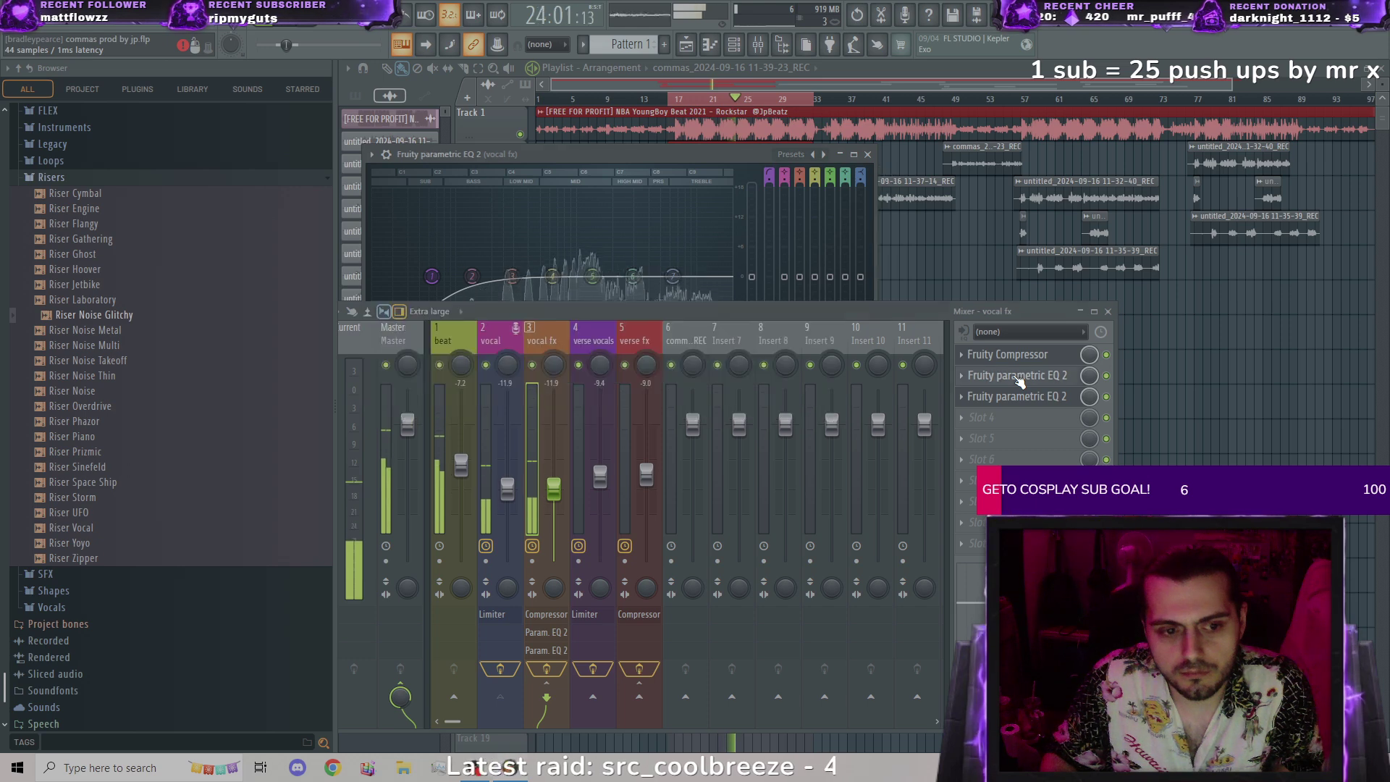
pyautogui.click(1019, 382)
pyautogui.click(1020, 383)
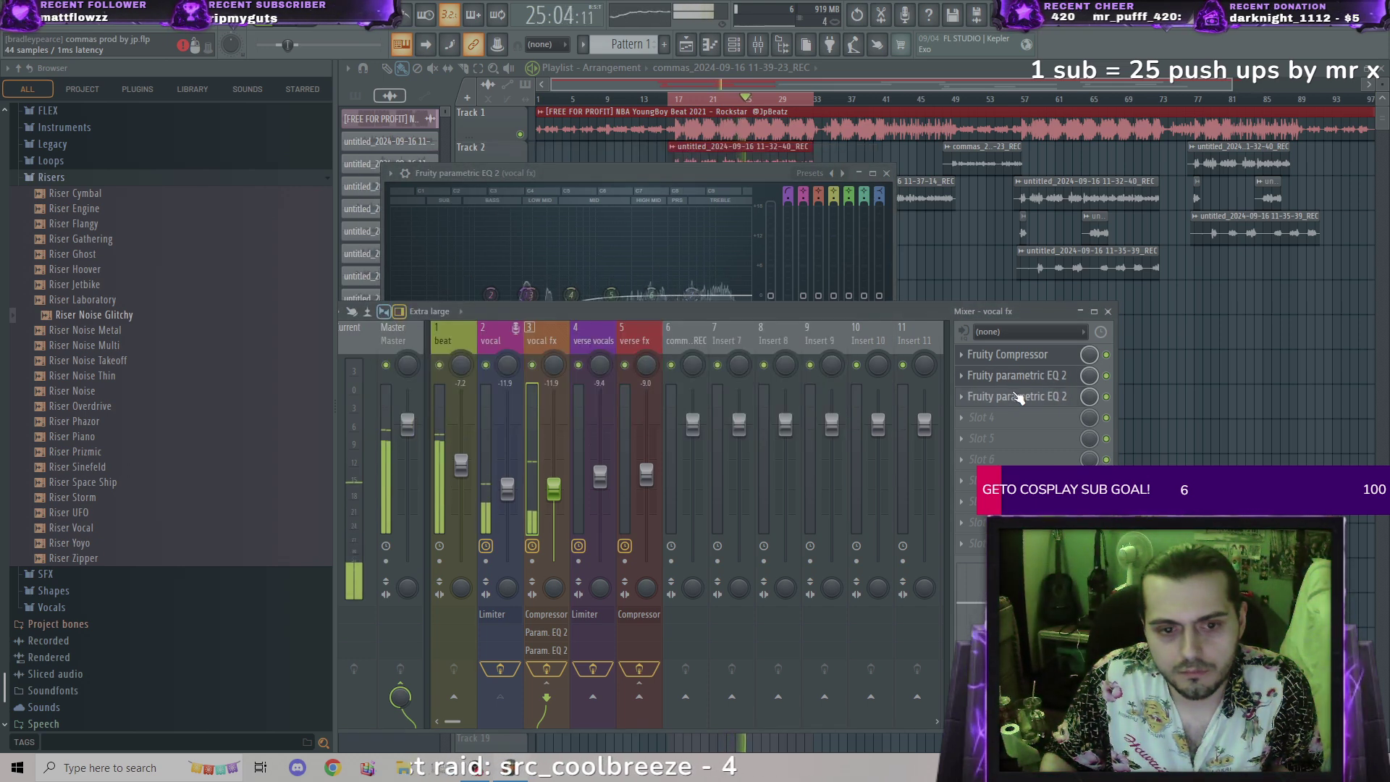
pyautogui.click(1018, 398)
pyautogui.click(979, 404)
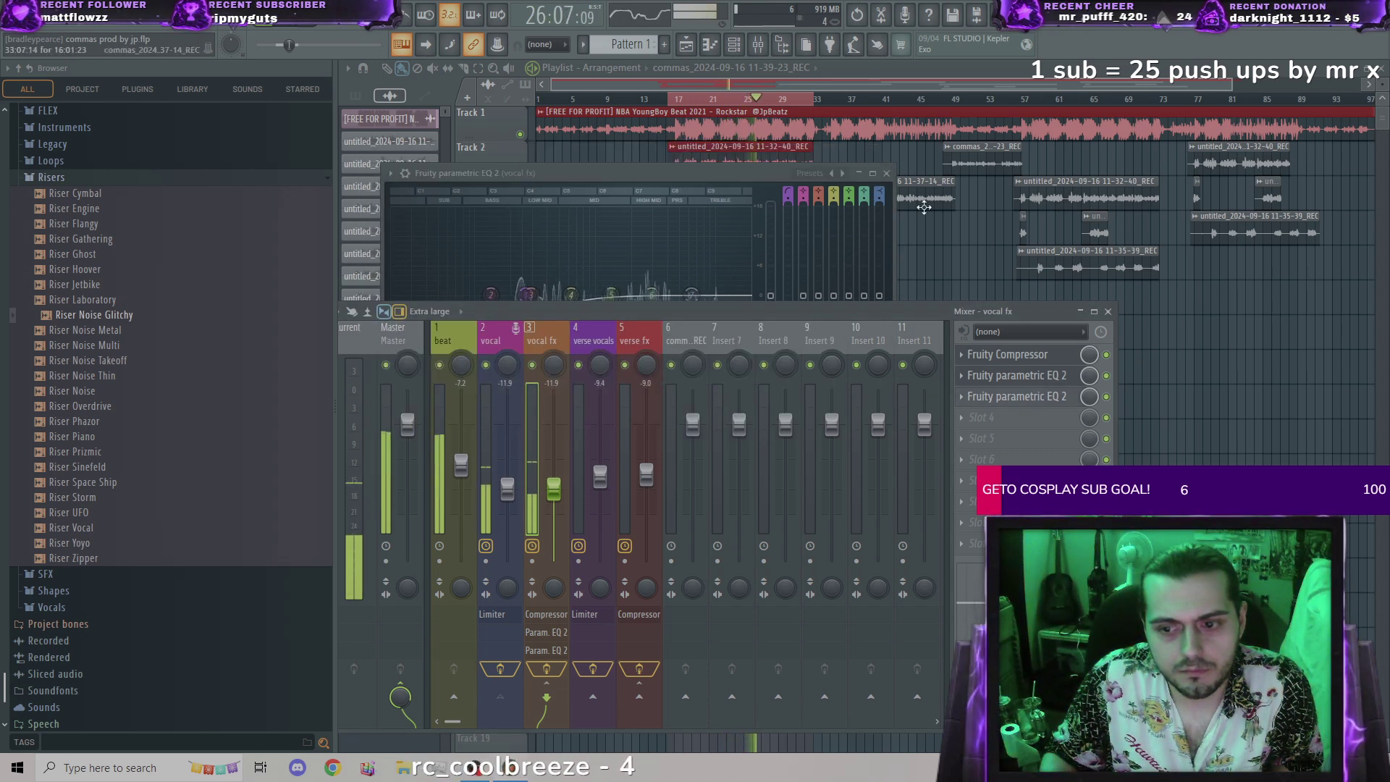
# Step: Delete the vocal fx track's Fruity parametric EQ 2 that has the lower high pass cutoff
pyautogui.click(963, 395)
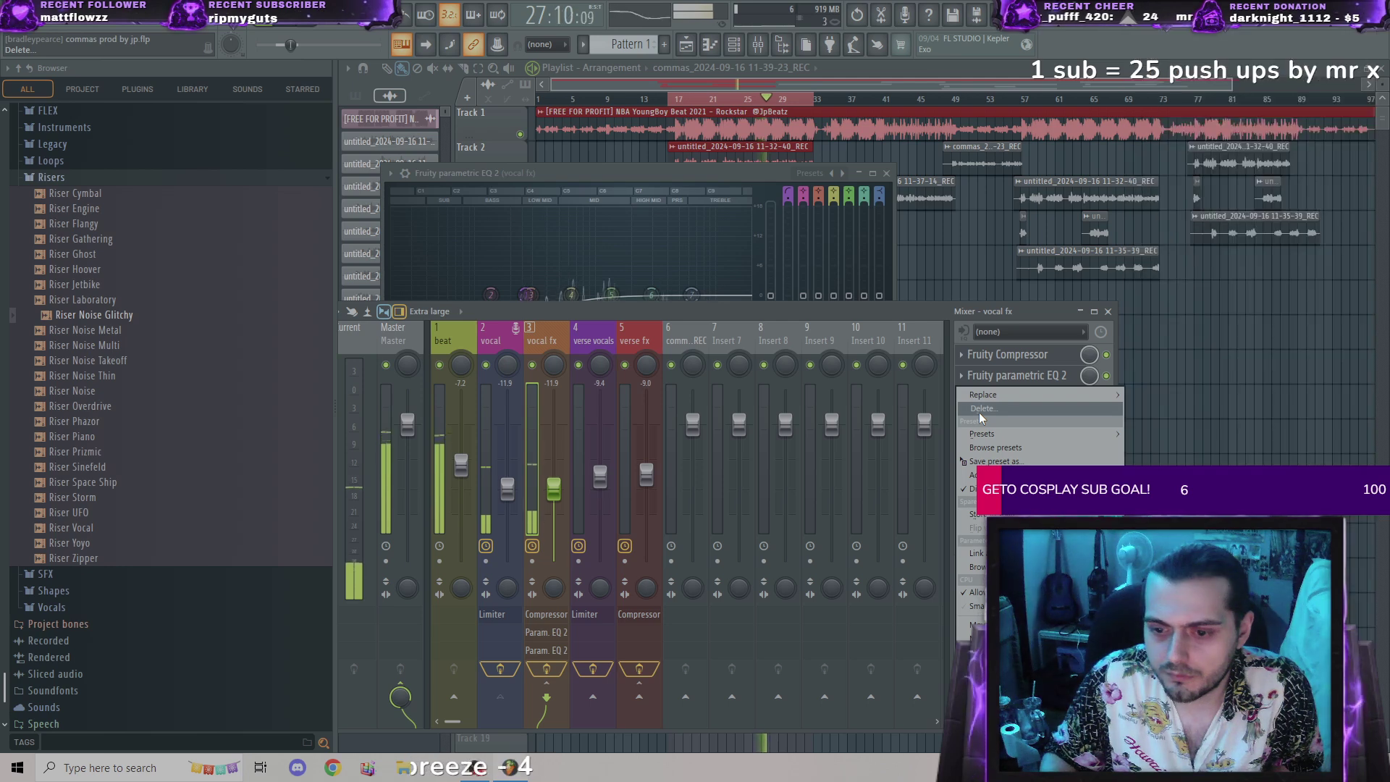
pyautogui.click(980, 410)
pyautogui.click(753, 436)
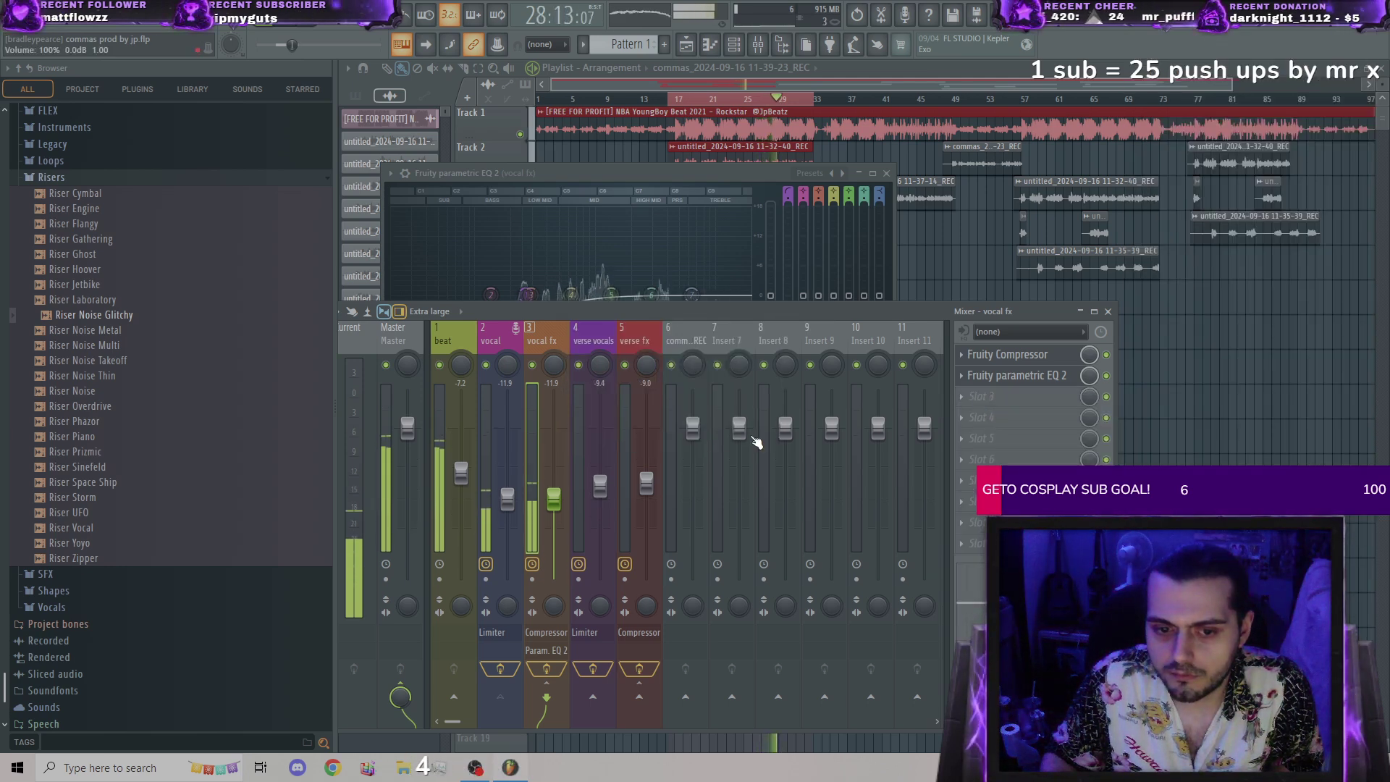
# Step: Check the remaining EQ's curve and add a fresh Fruity parametric EQ 2 to the free third slot of the vocal fx track
pyautogui.click(977, 376)
pyautogui.click(981, 374)
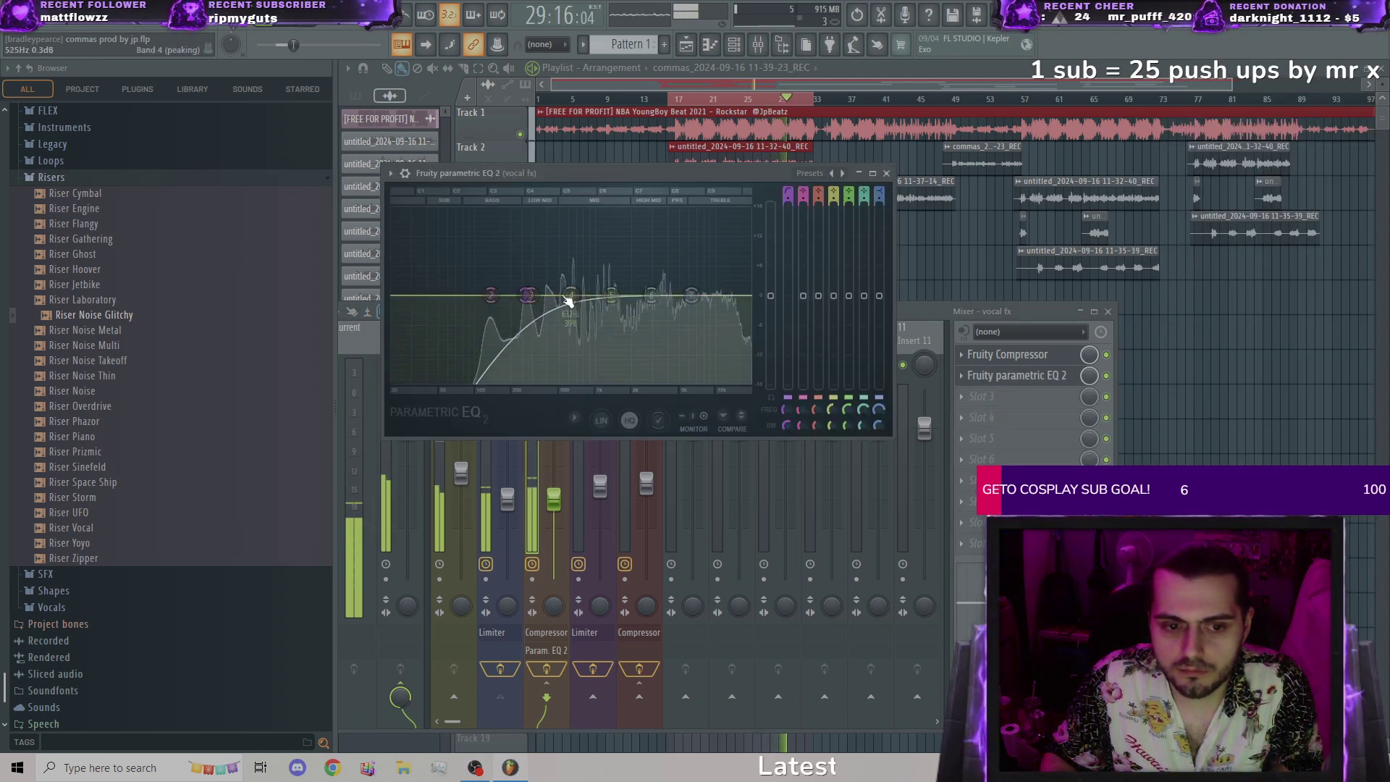
pyautogui.click(970, 396)
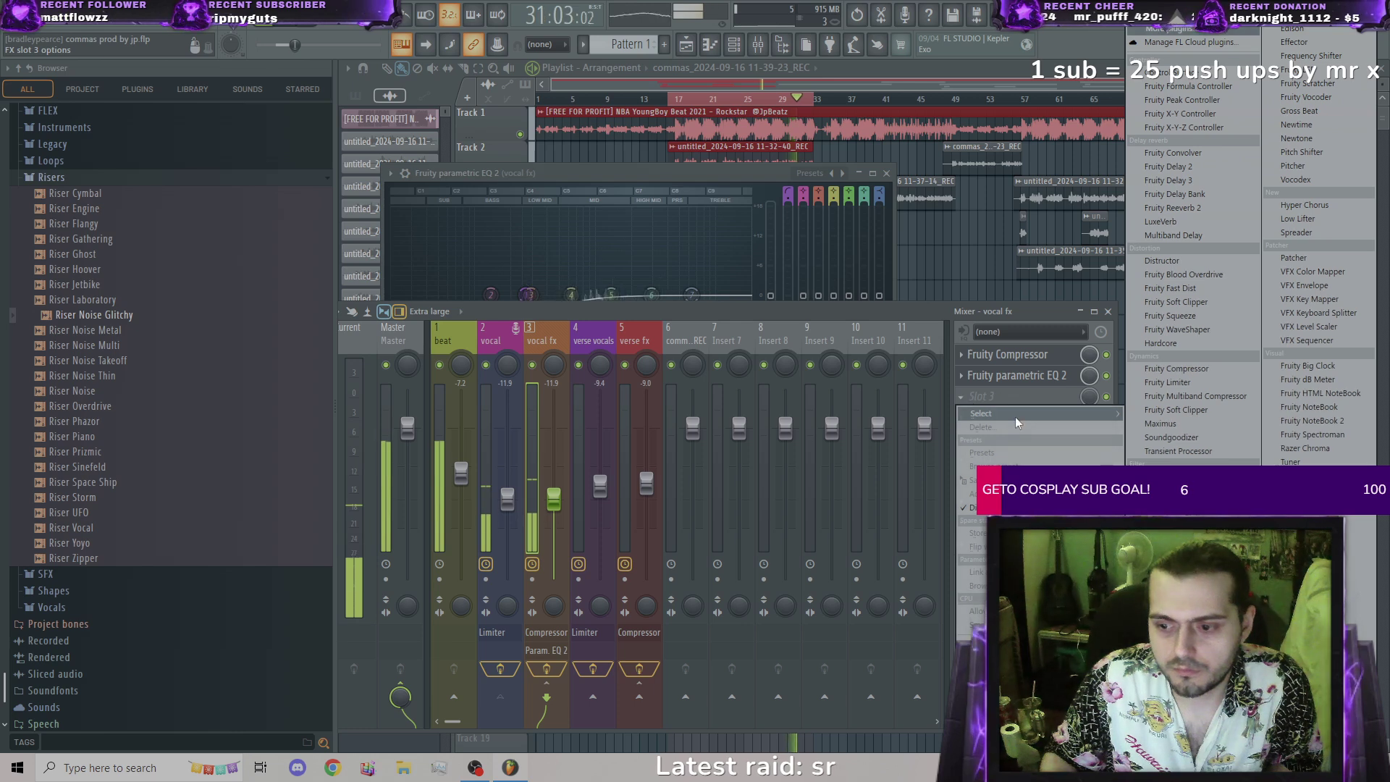
pyautogui.click(1187, 505)
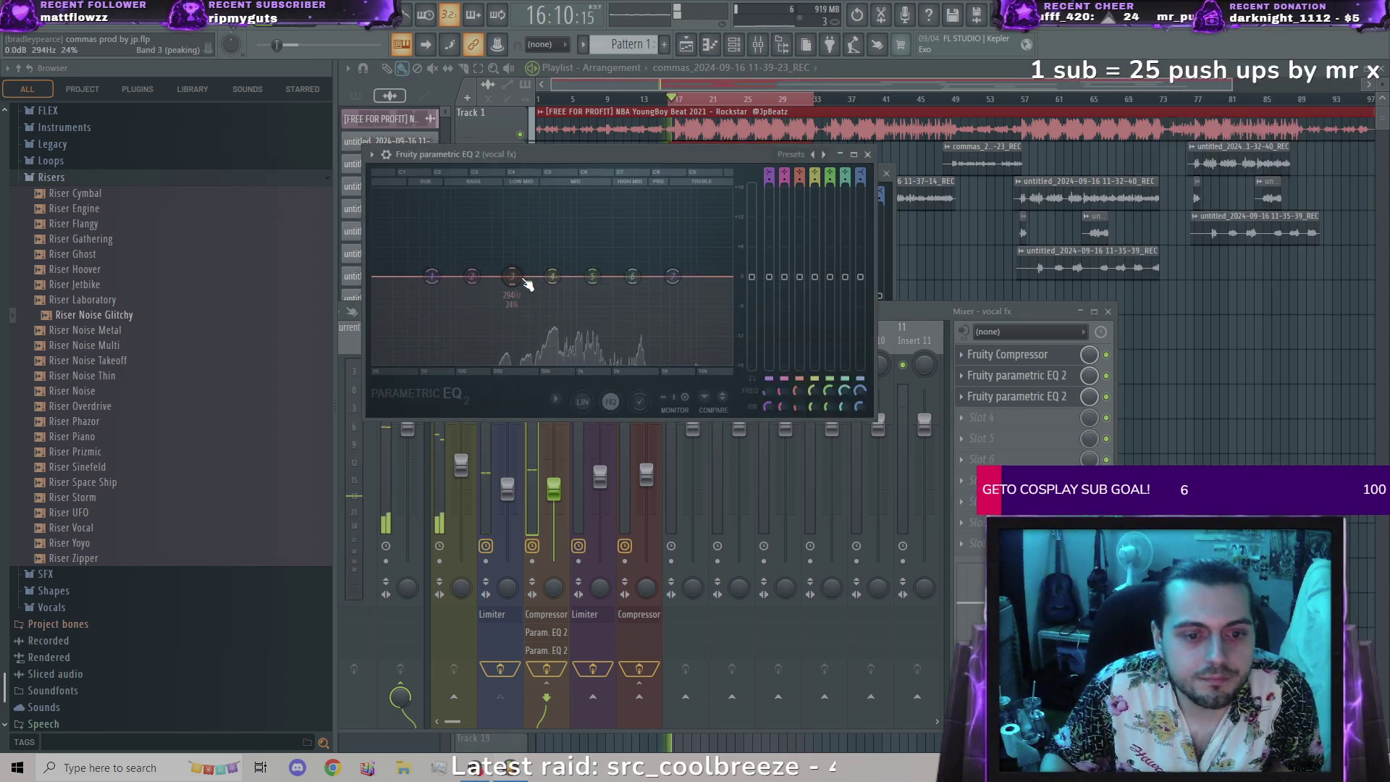
# Step: Sweep boosted bands 3 and 4 of the new EQ during playback, flatten band 3, and cut band 4 by about 6 dB near 555 Hz
pyautogui.moveTo(511, 276); pyautogui.dragTo(533, 190)
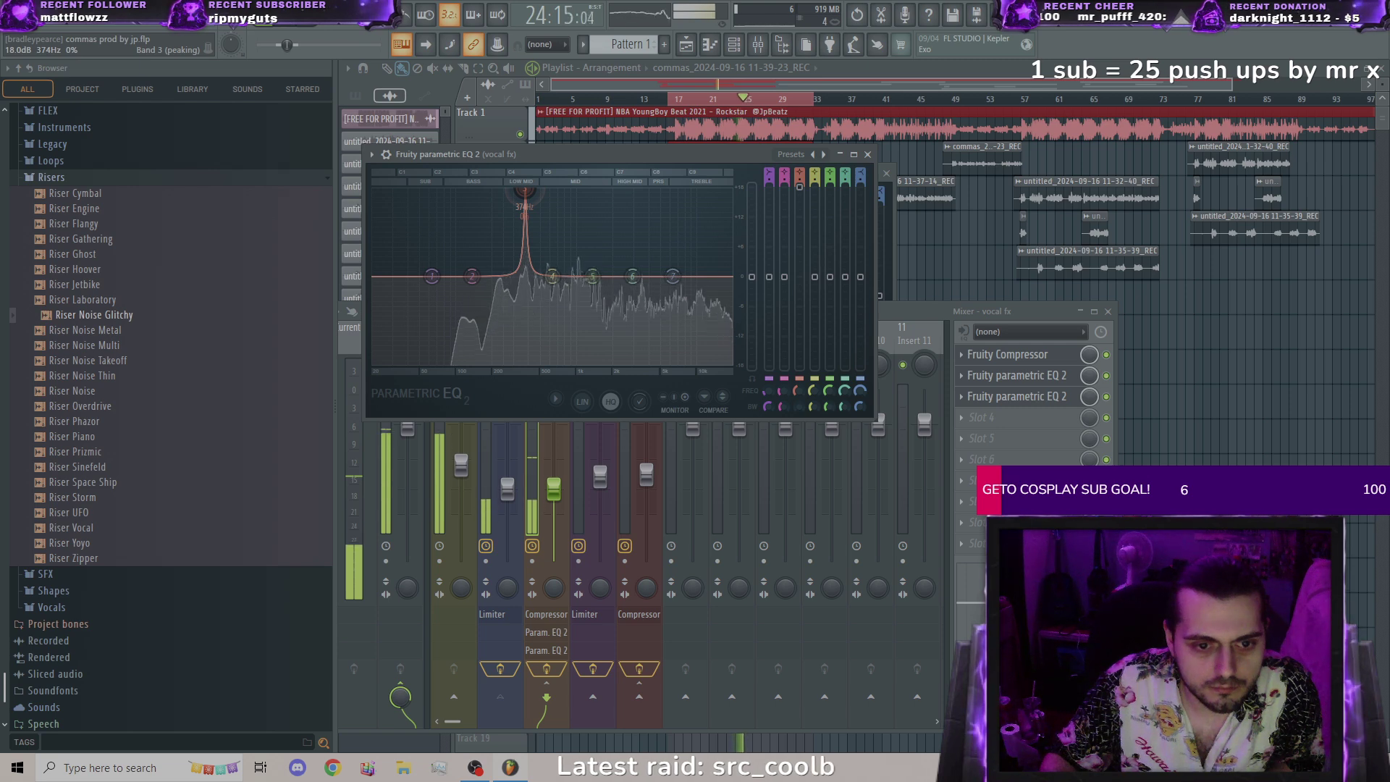
pyautogui.moveTo(533, 248); pyautogui.dragTo(529, 293)
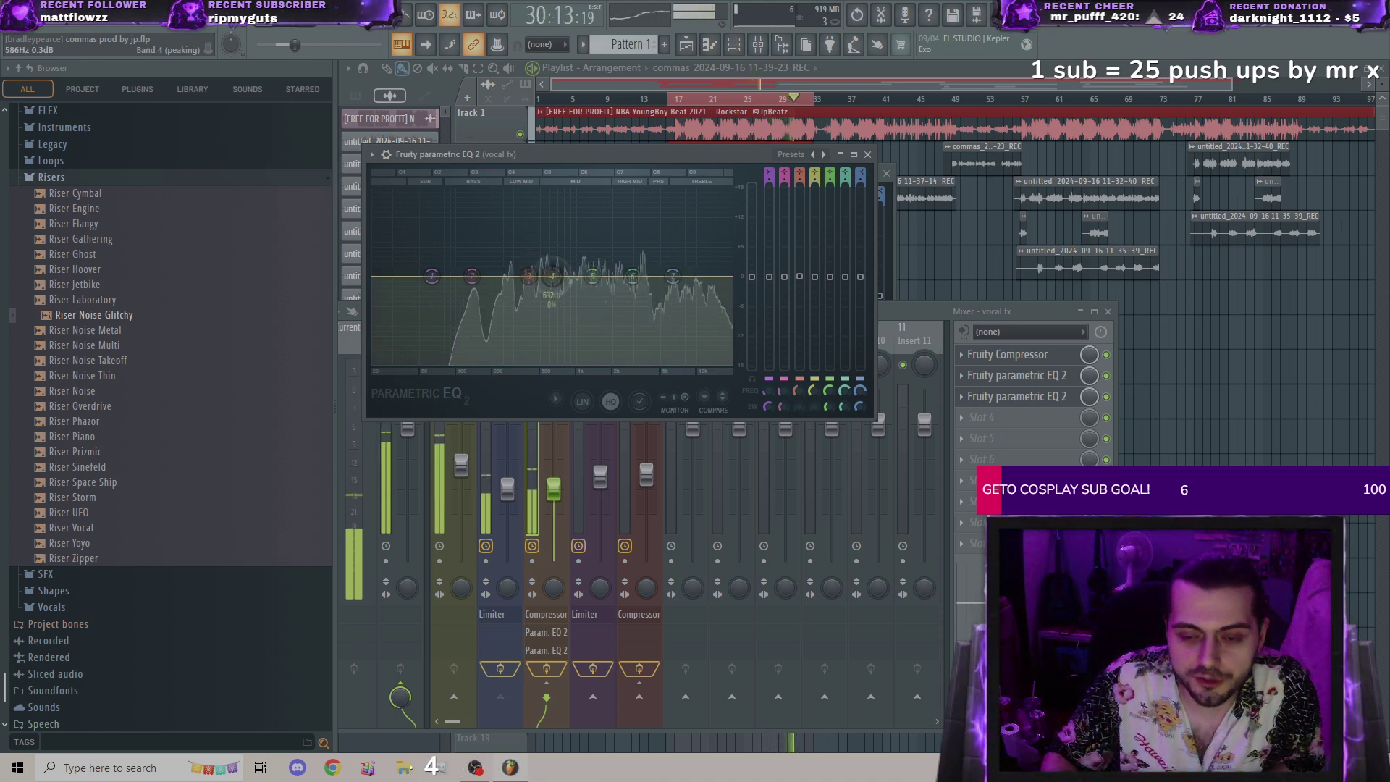
pyautogui.moveTo(551, 229); pyautogui.dragTo(546, 191)
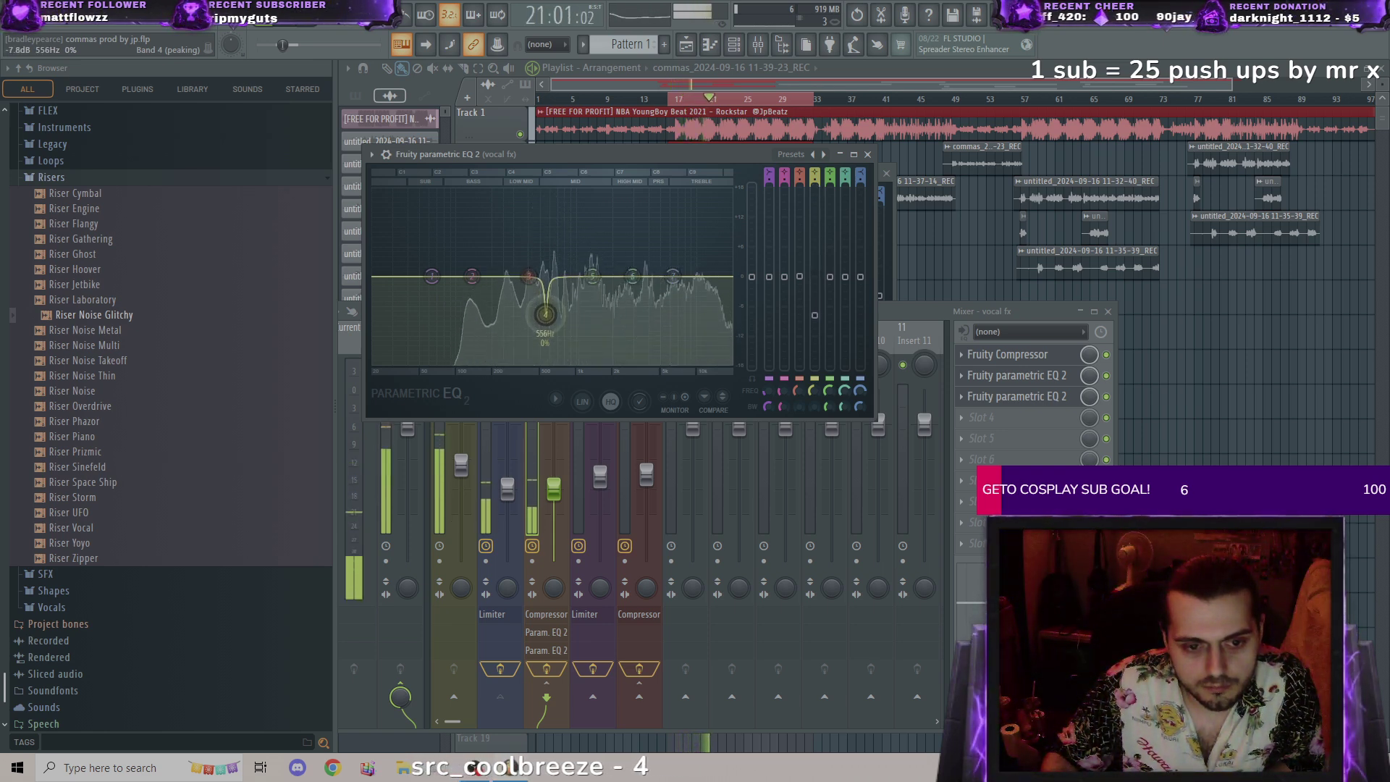
pyautogui.moveTo(546, 313); pyautogui.dragTo(545, 312)
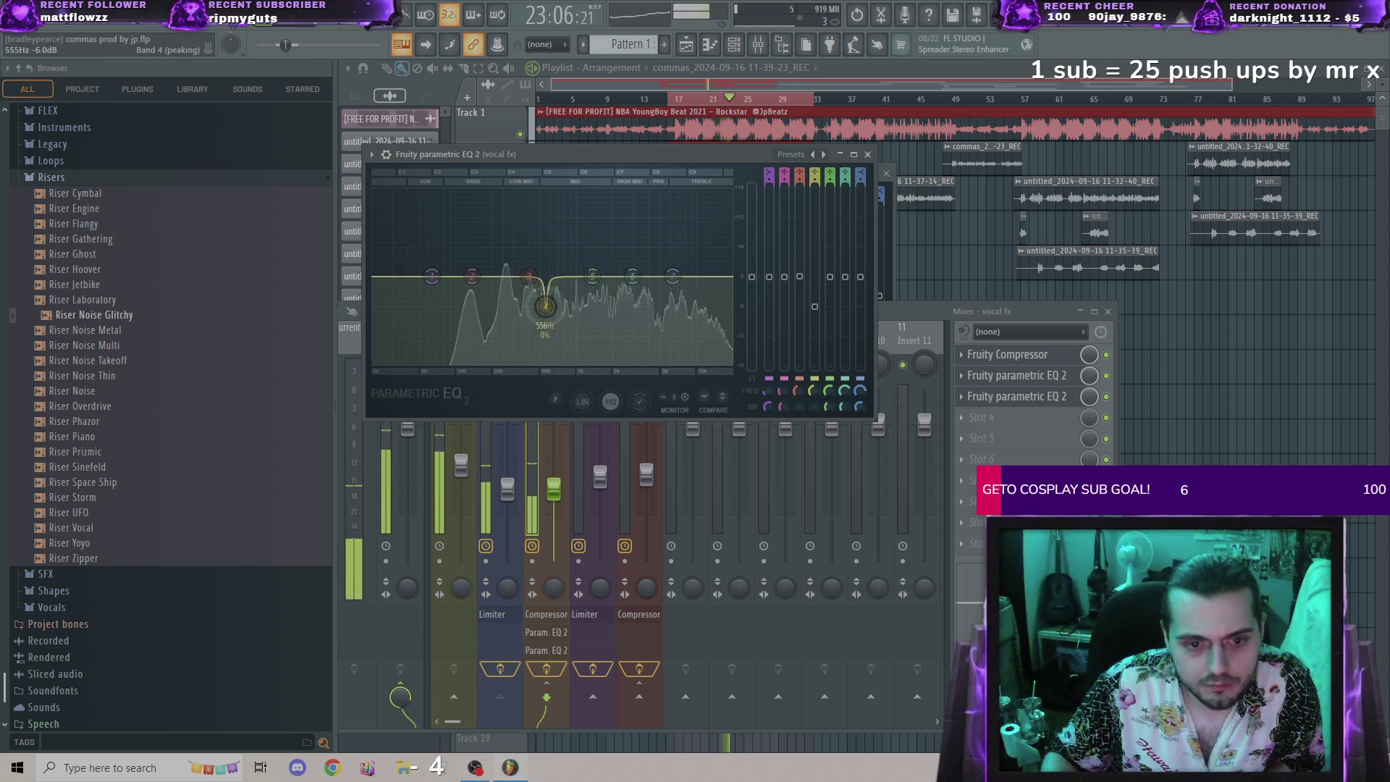
# Step: Boost band 5 gently by about 1.7 dB around 2000 Hz while the section plays
pyautogui.moveTo(590, 289); pyautogui.dragTo(608, 289)
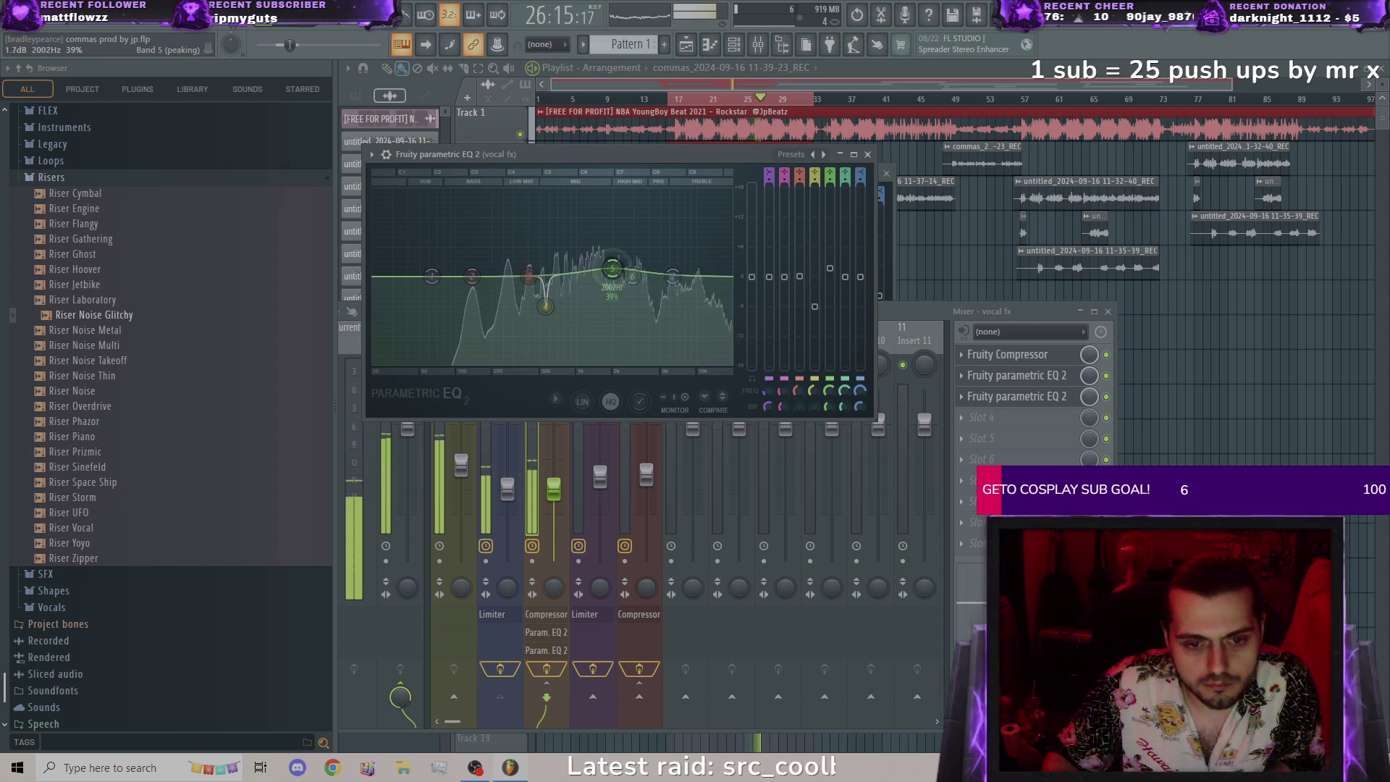
pyautogui.moveTo(613, 269); pyautogui.dragTo(614, 269)
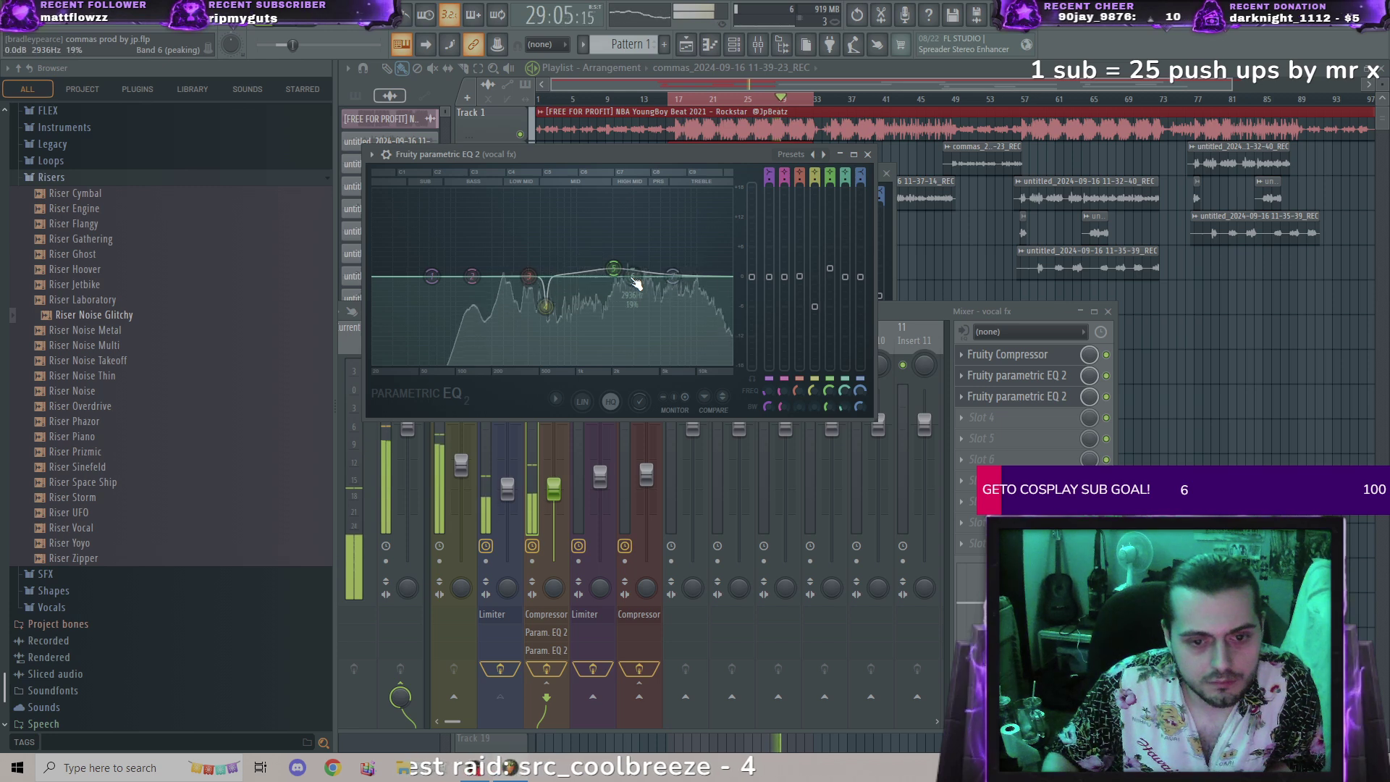
# Step: Sweep a narrow boosted band 6 across the upper mids and turn it into a cut of about 5 dB near 4015 Hz
pyautogui.moveTo(636, 283); pyautogui.dragTo(636, 190)
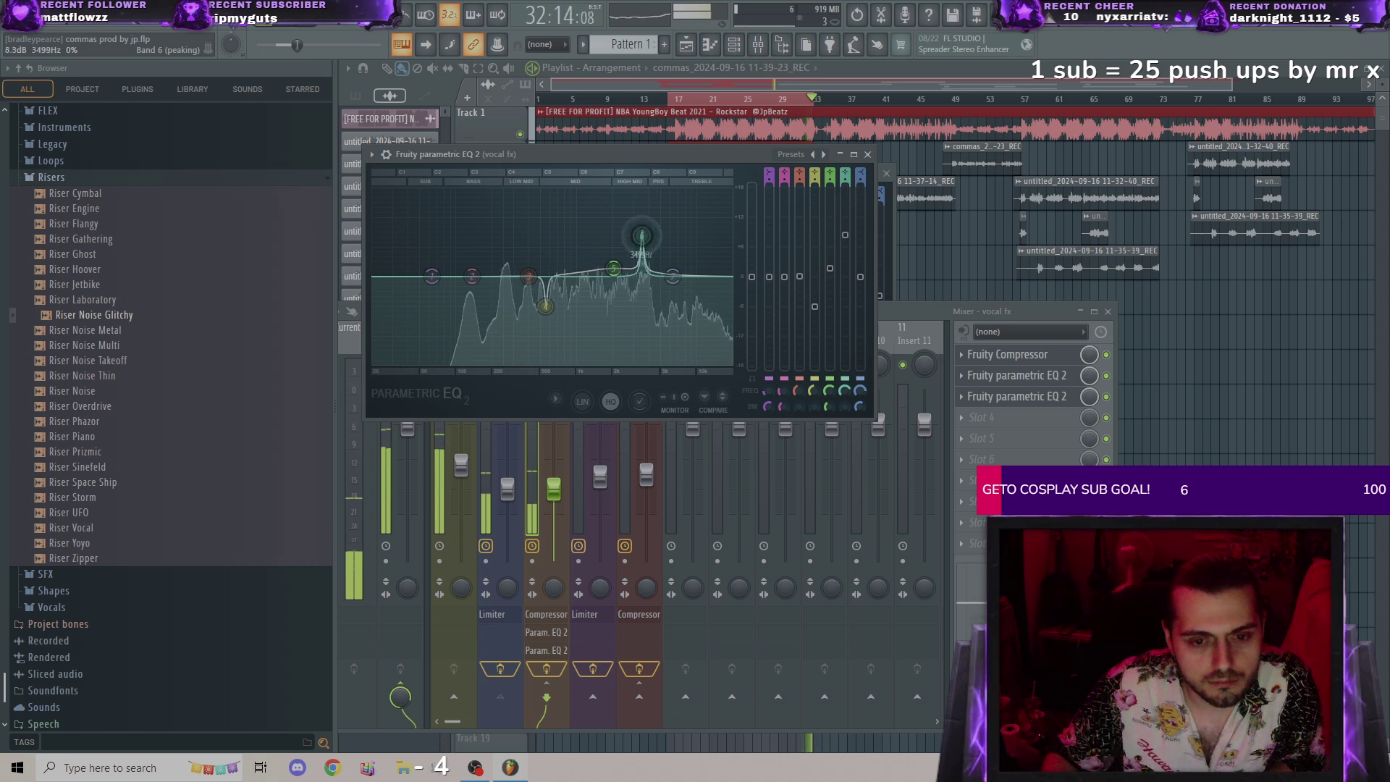
pyautogui.moveTo(641, 236); pyautogui.dragTo(643, 307)
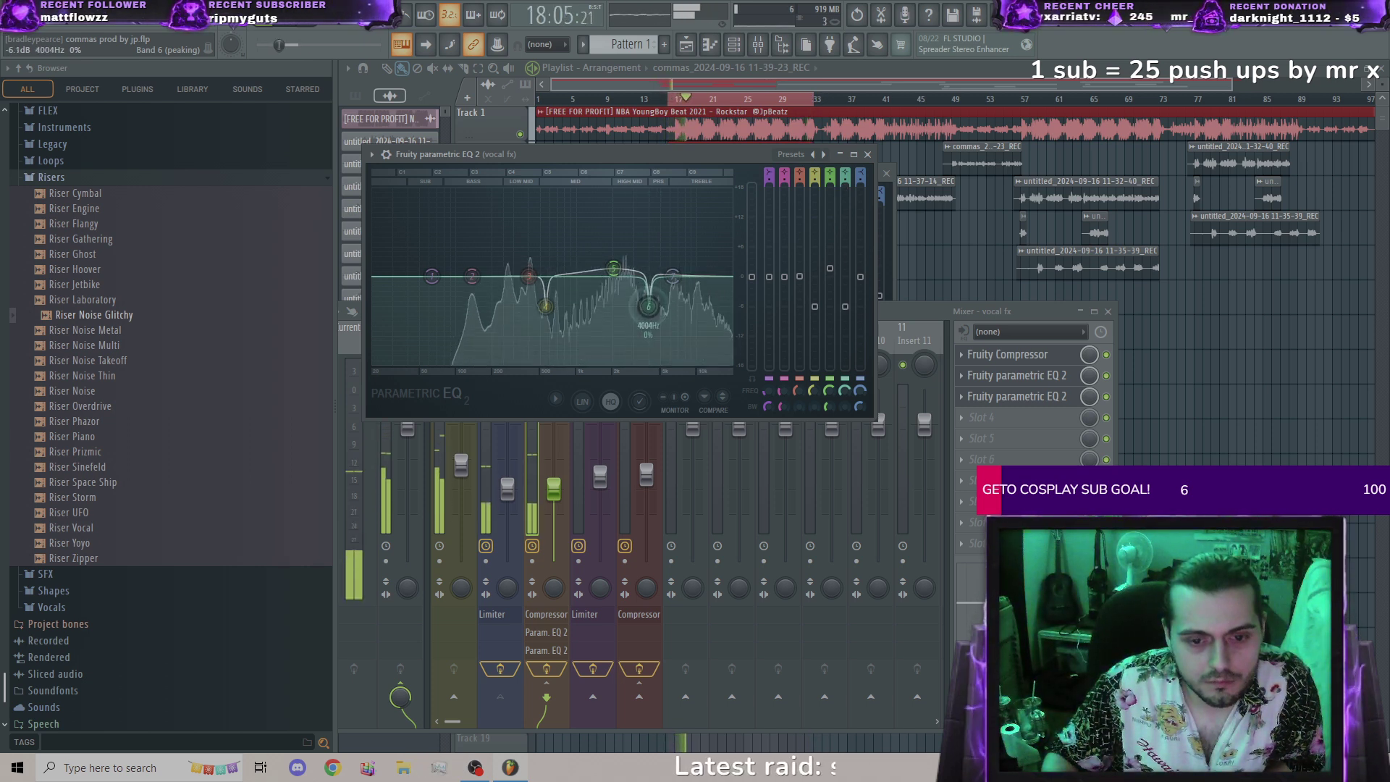
pyautogui.moveTo(647, 306); pyautogui.dragTo(649, 304)
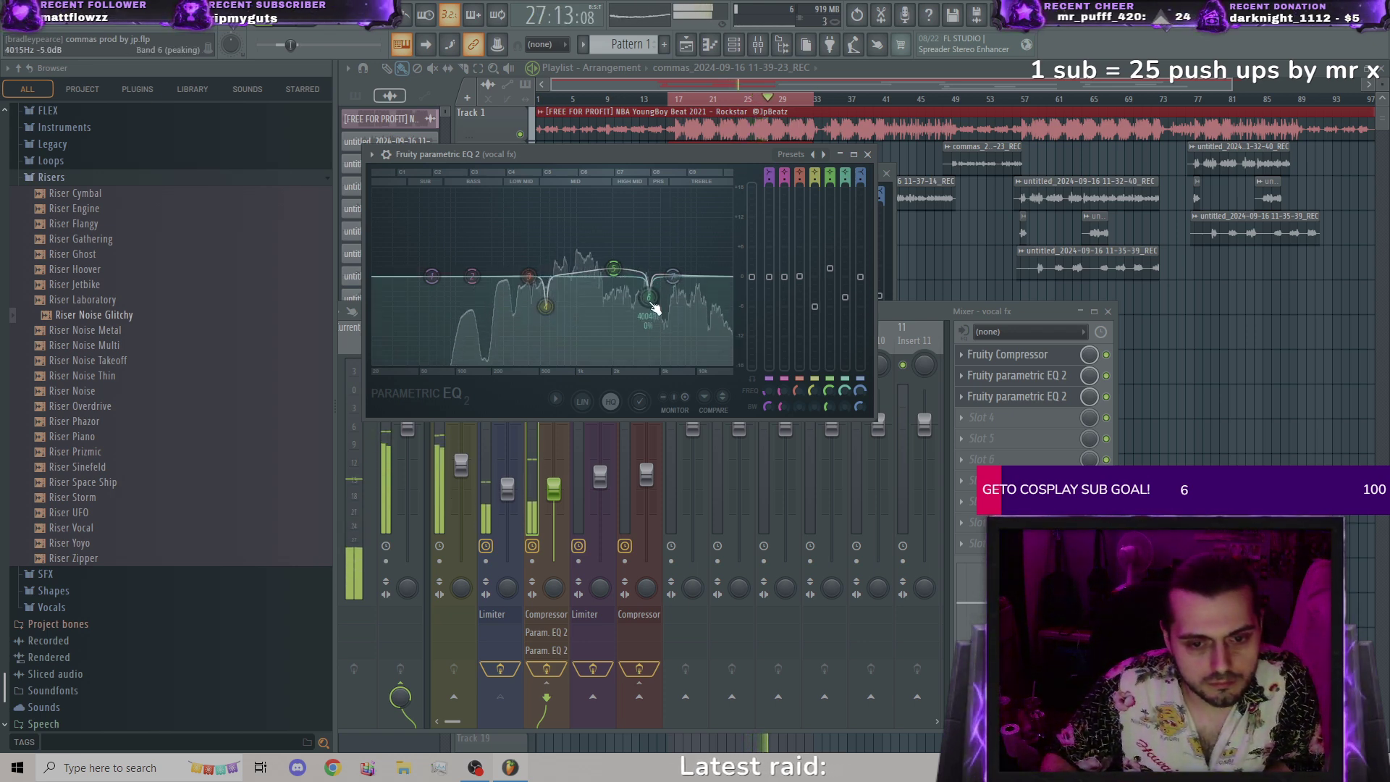
pyautogui.moveTo(654, 307); pyautogui.dragTo(655, 307)
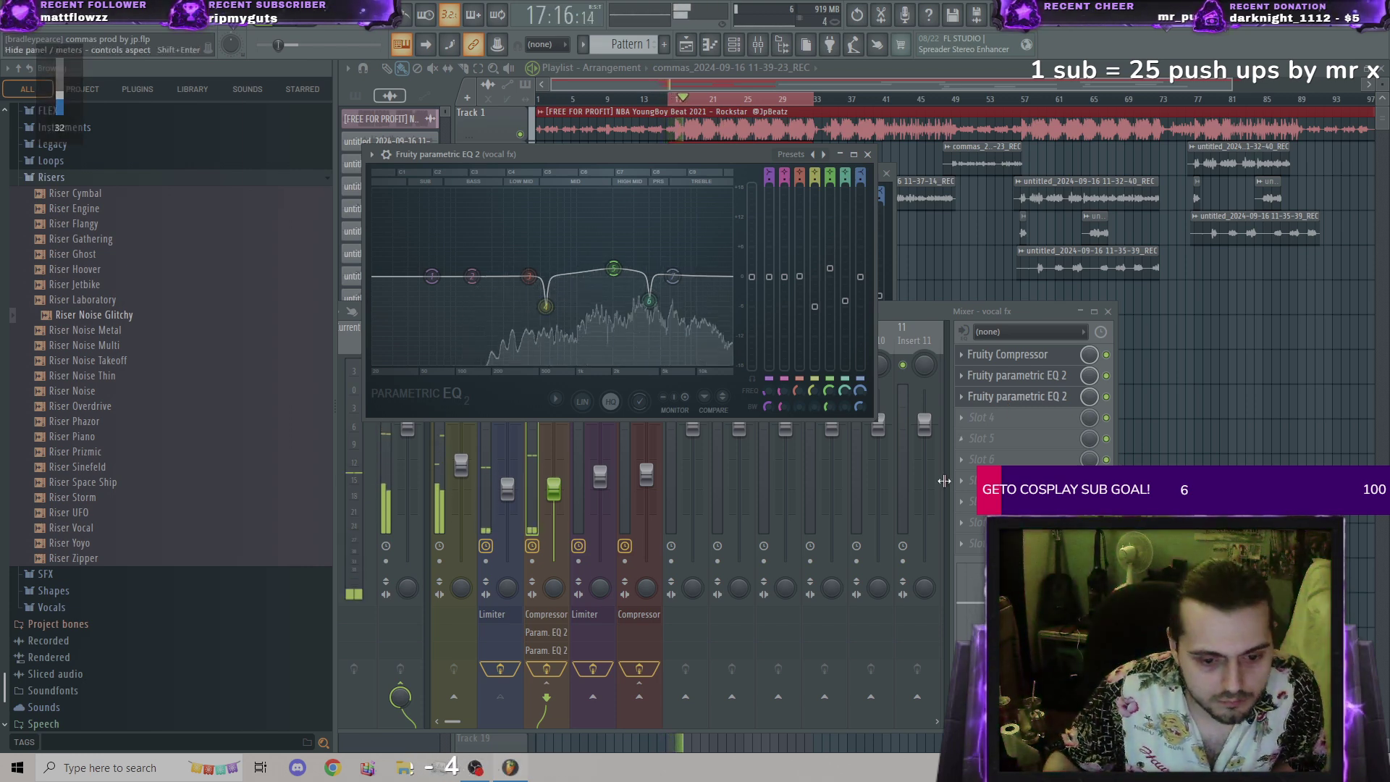
# Step: Raise the vocal fx track's volume to -11.3 dB and add Pitcher to its fourth effect slot
pyautogui.click(909, 308)
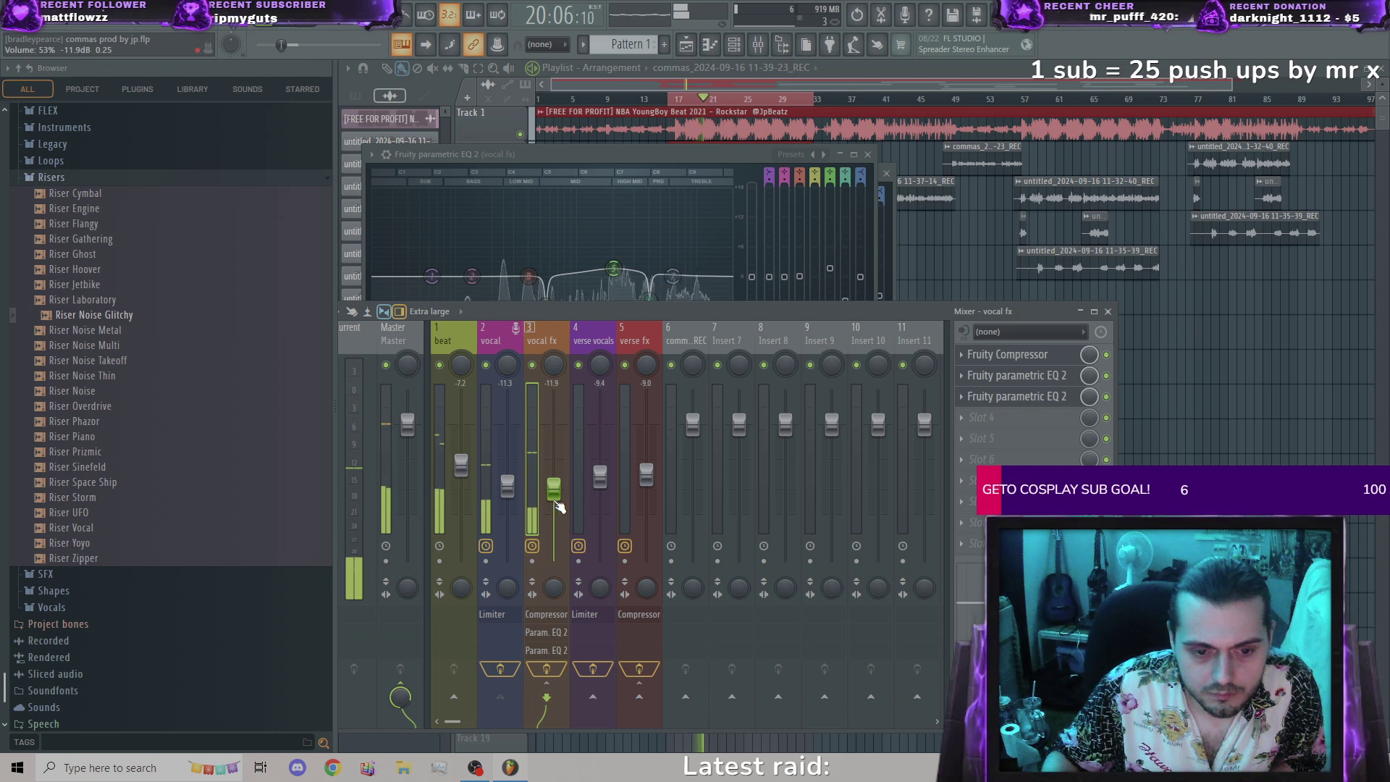
pyautogui.scroll(2, 556, 500)
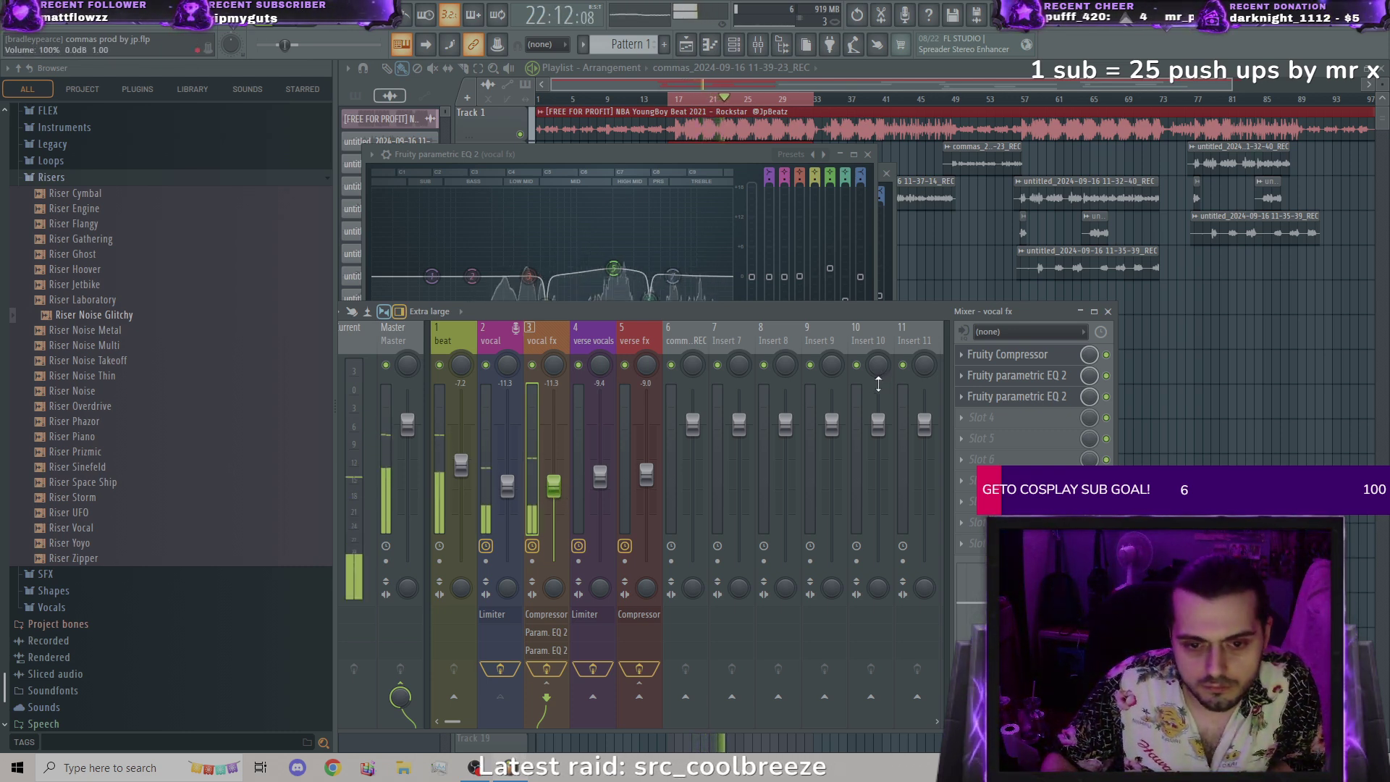
pyautogui.click(974, 420)
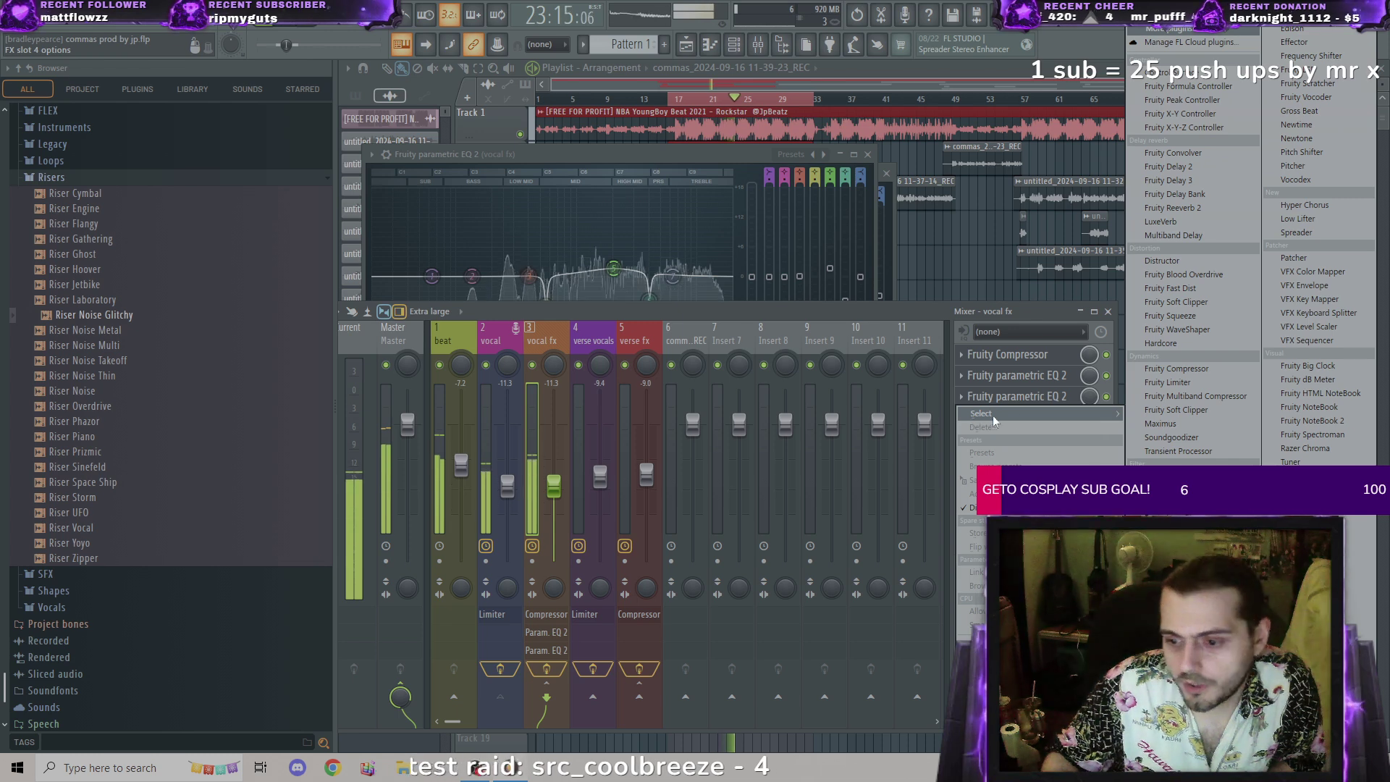
pyautogui.click(1302, 165)
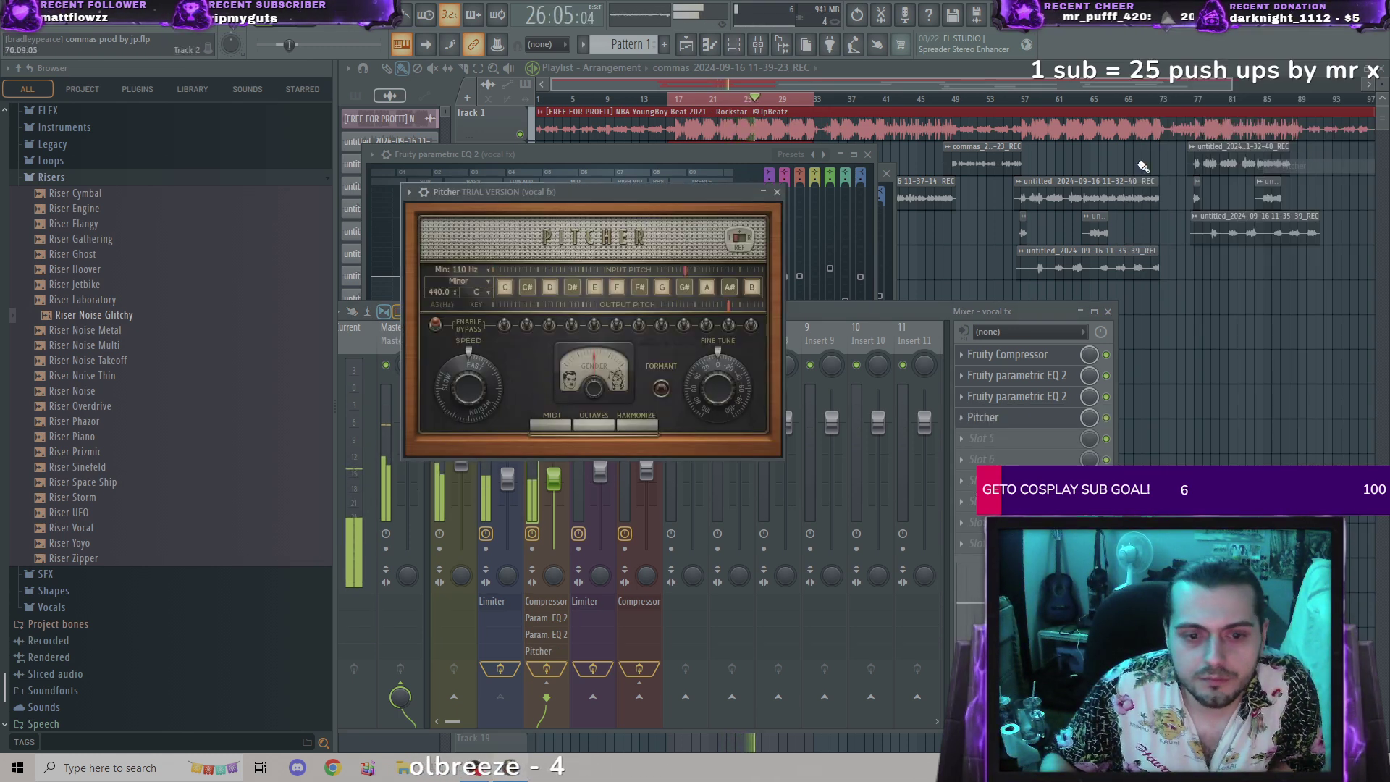
pyautogui.moveTo(625, 192); pyautogui.dragTo(780, 260)
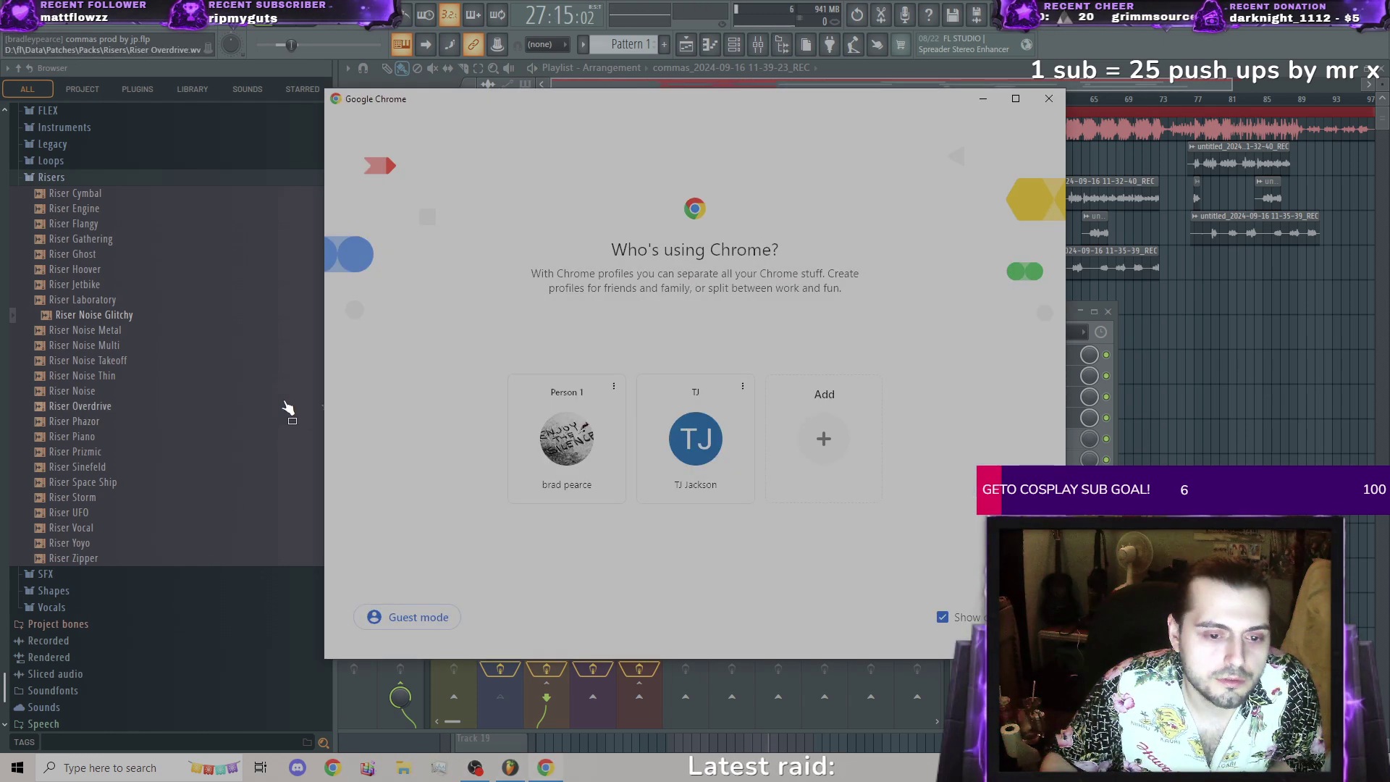
# Step: Switch to Google Chrome and open Tunebat's Song Key & BPM Finder
pyautogui.click(568, 427)
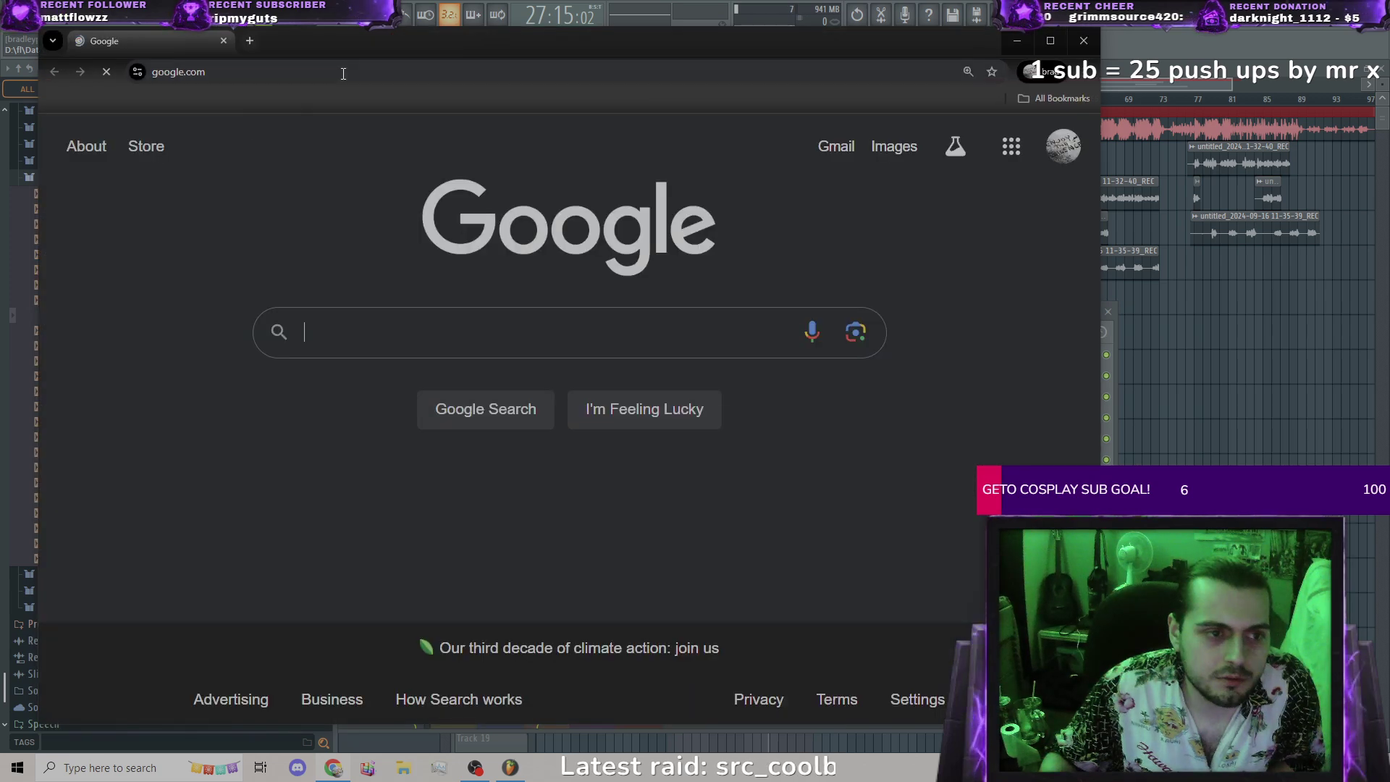
pyautogui.click(344, 73)
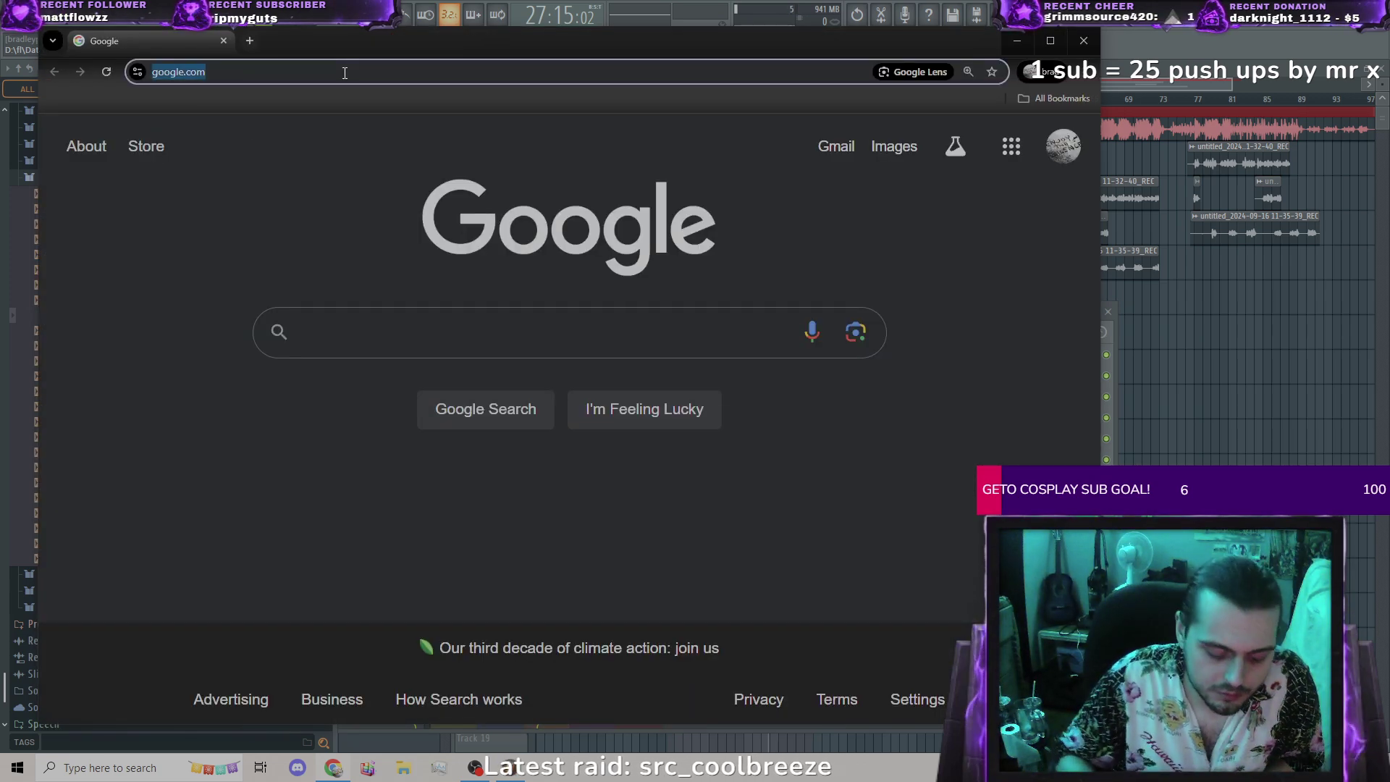
pyautogui.write('bpm')
pyautogui.press('Return')
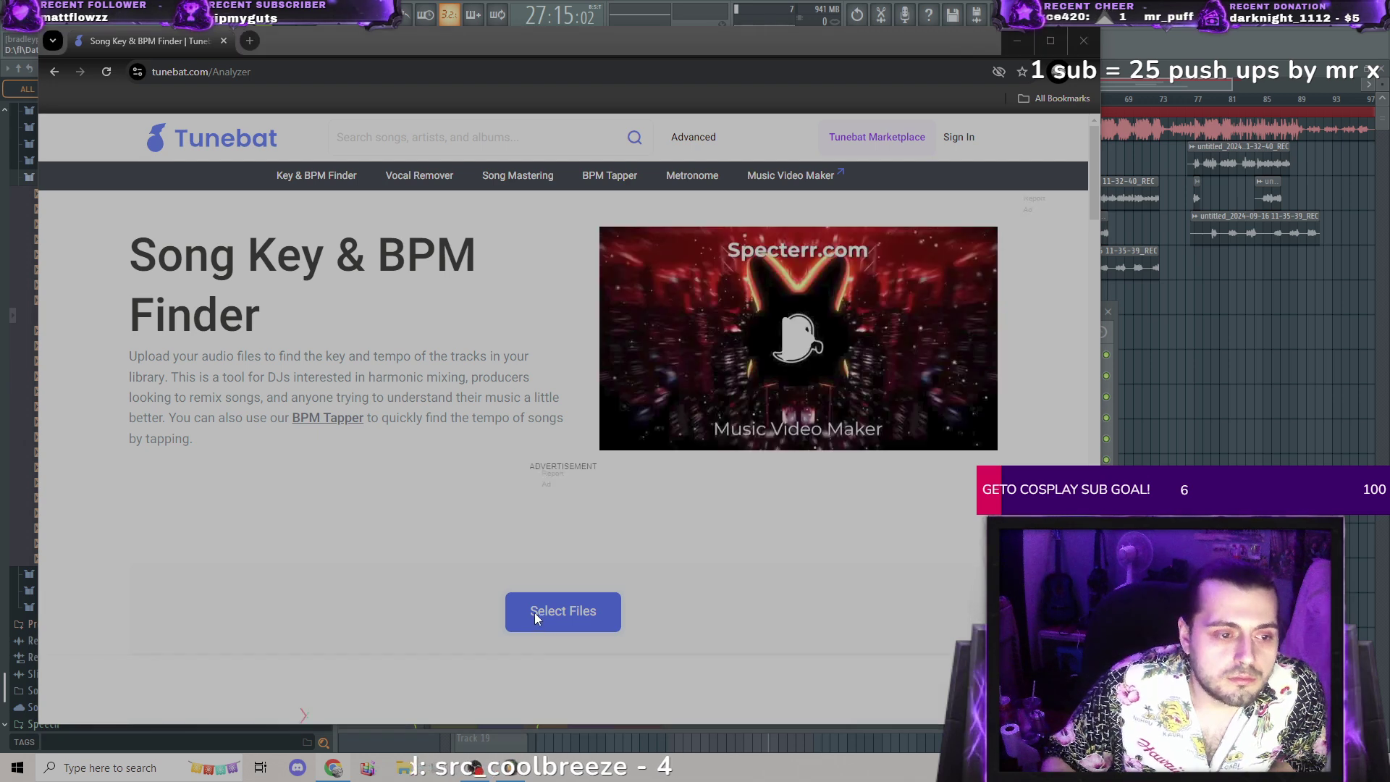
pyautogui.click(536, 614)
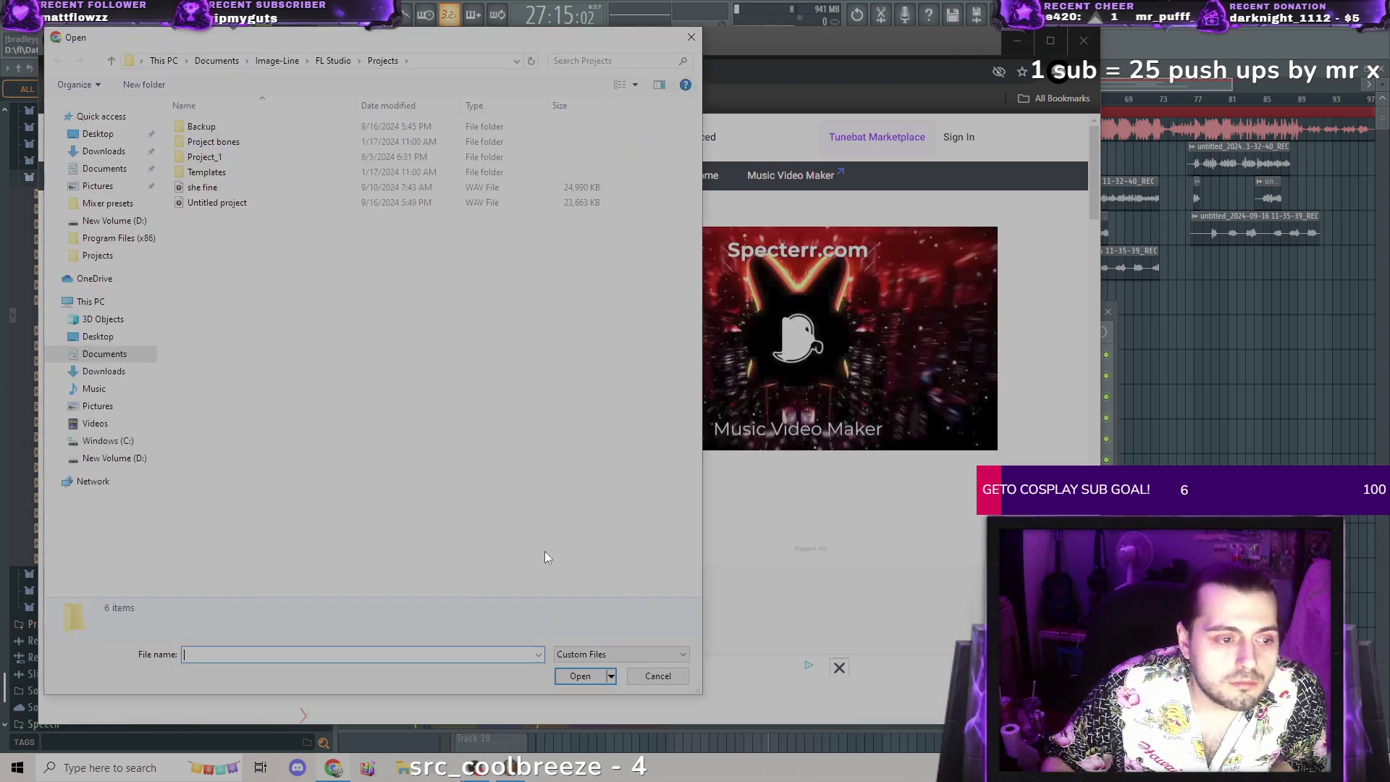
pyautogui.click(115, 302)
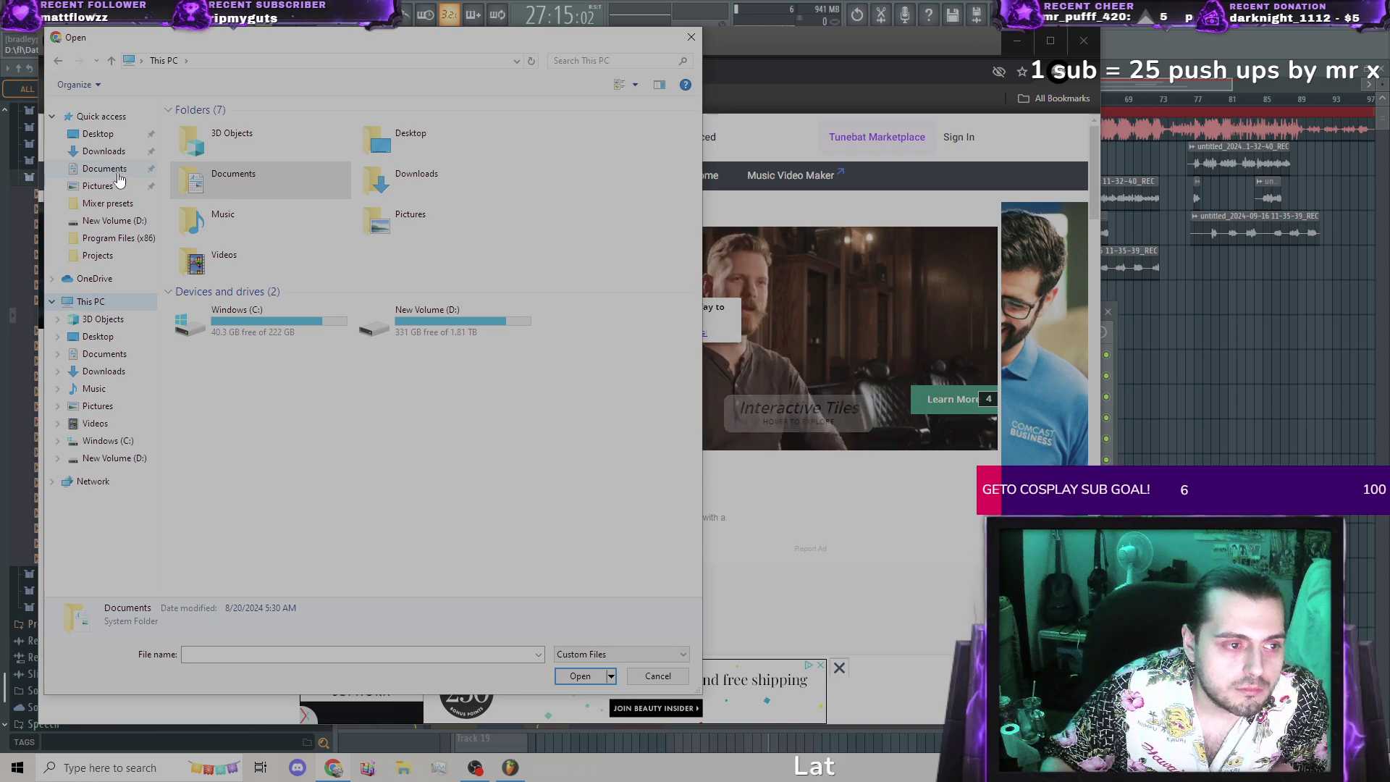
pyautogui.click(116, 463)
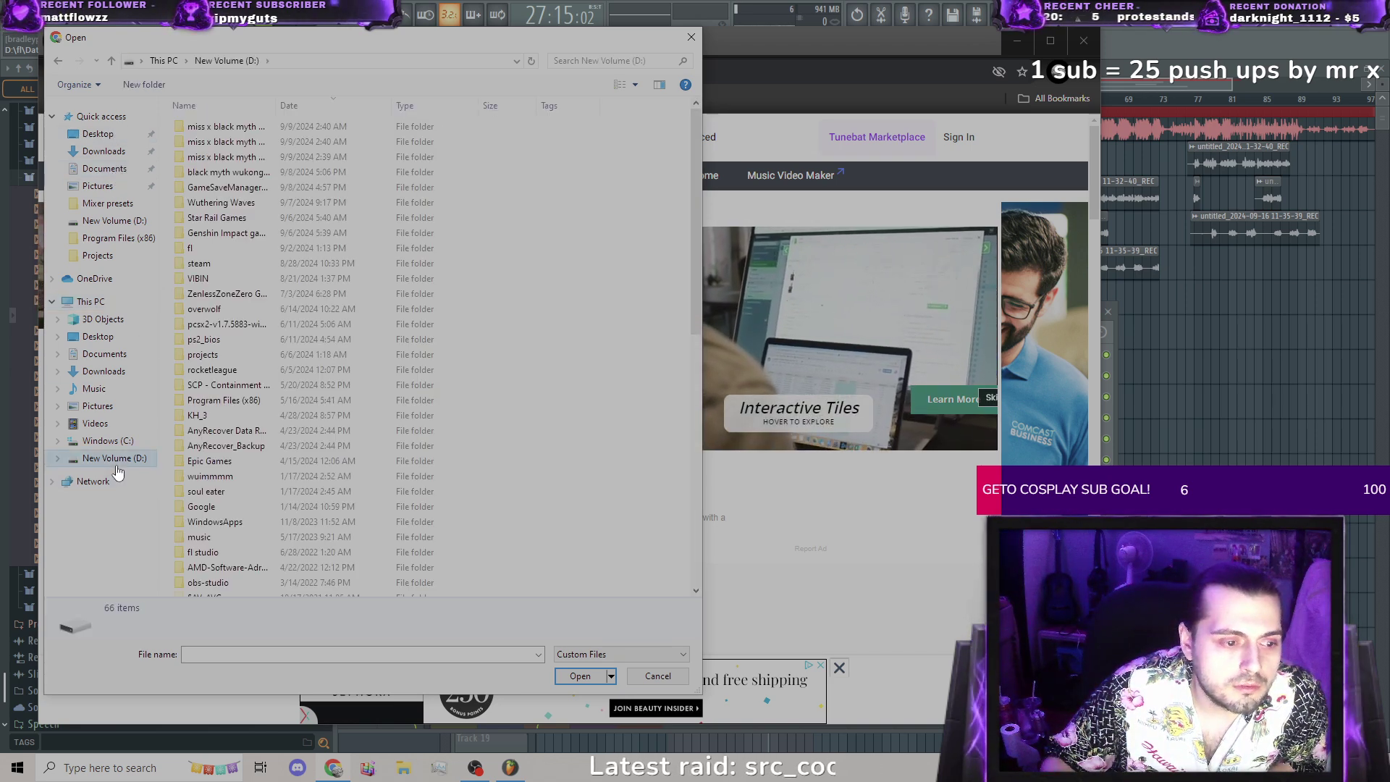
pyautogui.scroll(-8, 293, 455)
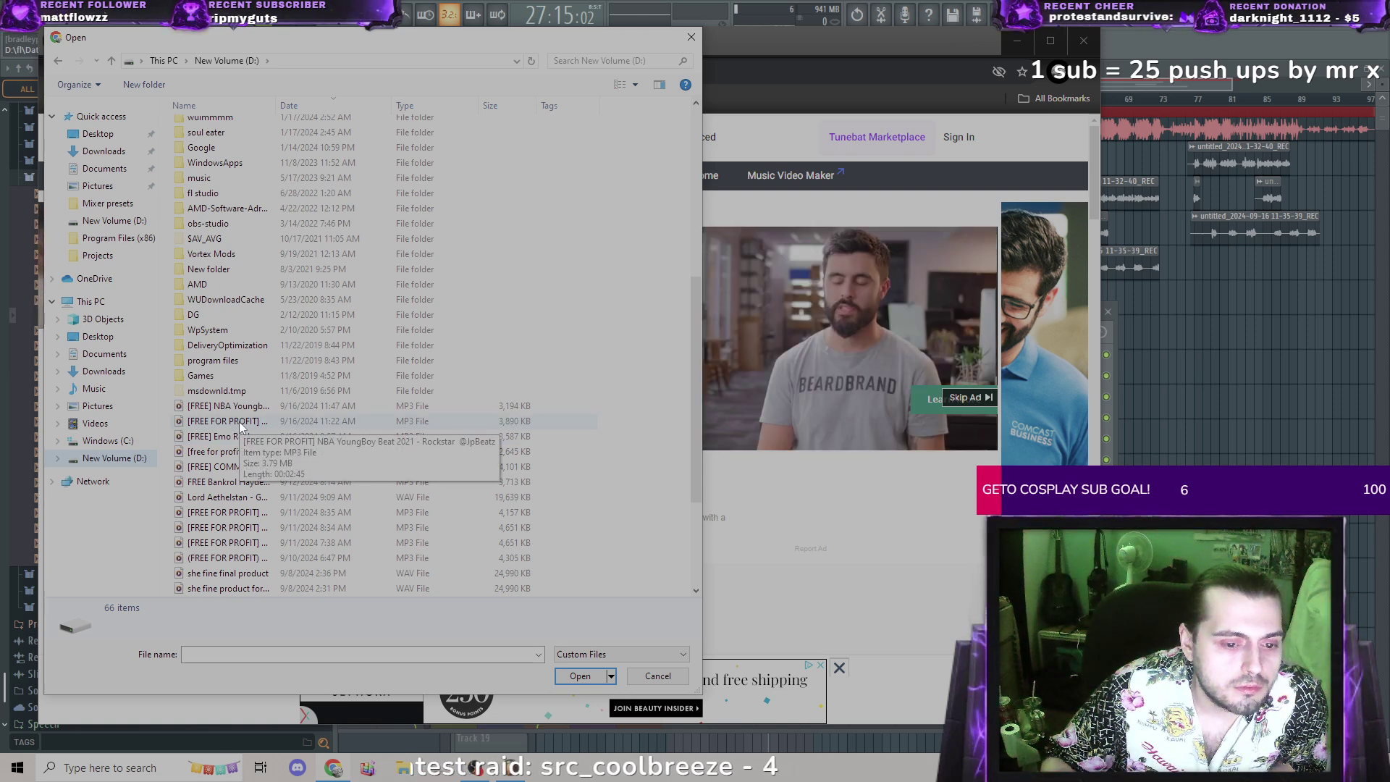
pyautogui.click(239, 423)
pyautogui.doubleClick(239, 424)
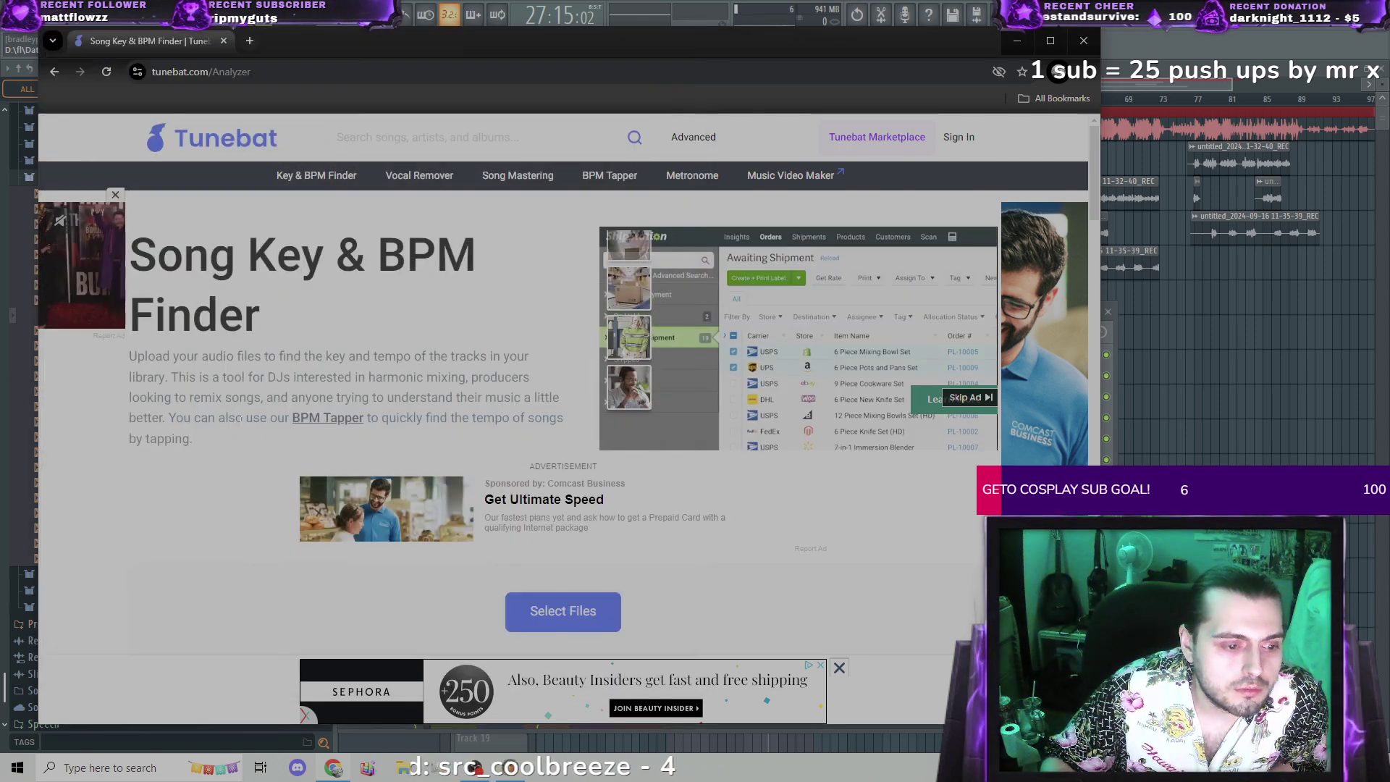
pyautogui.scroll(-5, 242, 427)
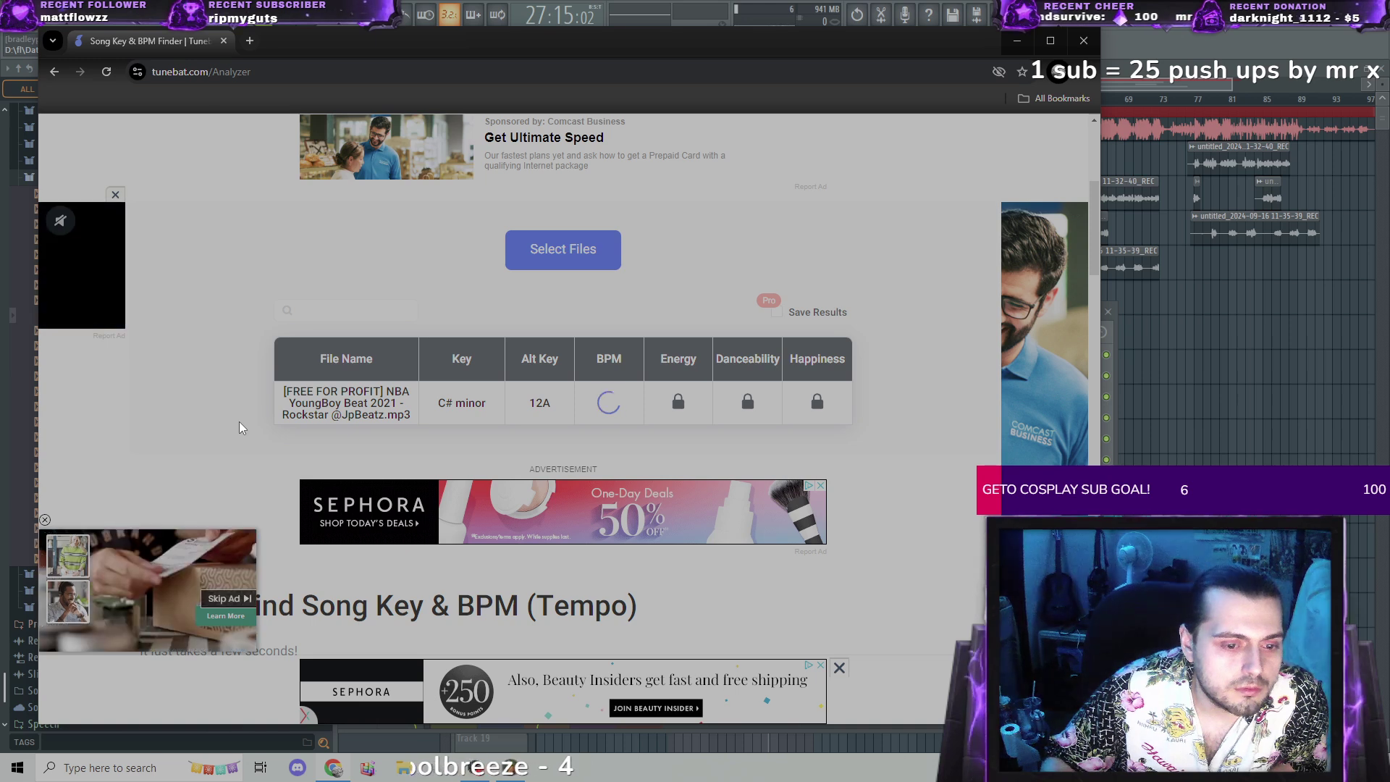
# Step: Return to FL Studio, compare Pitcher correction speeds during playback, settle on 100, and move Pitcher clear of the mixer
pyautogui.click(1172, 30)
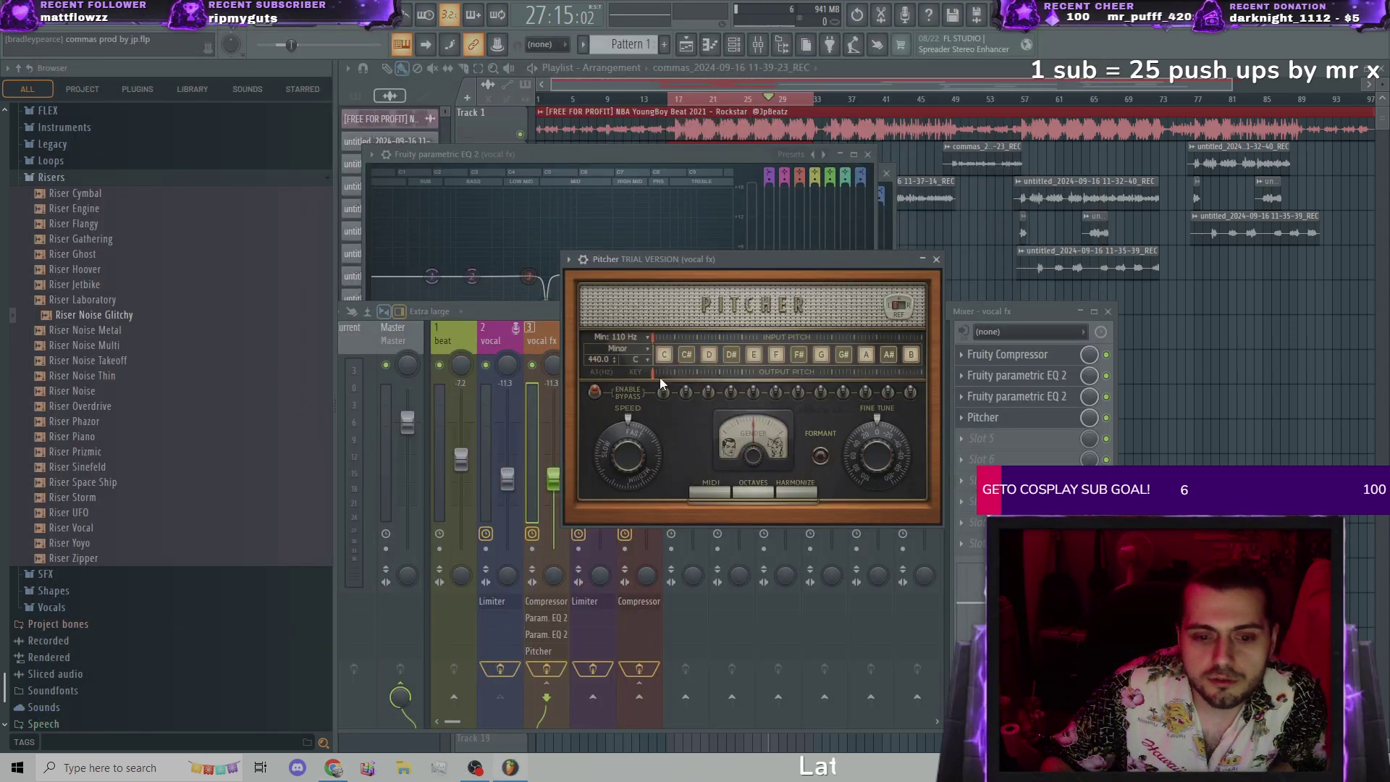
pyautogui.moveTo(627, 454); pyautogui.dragTo(627, 434)
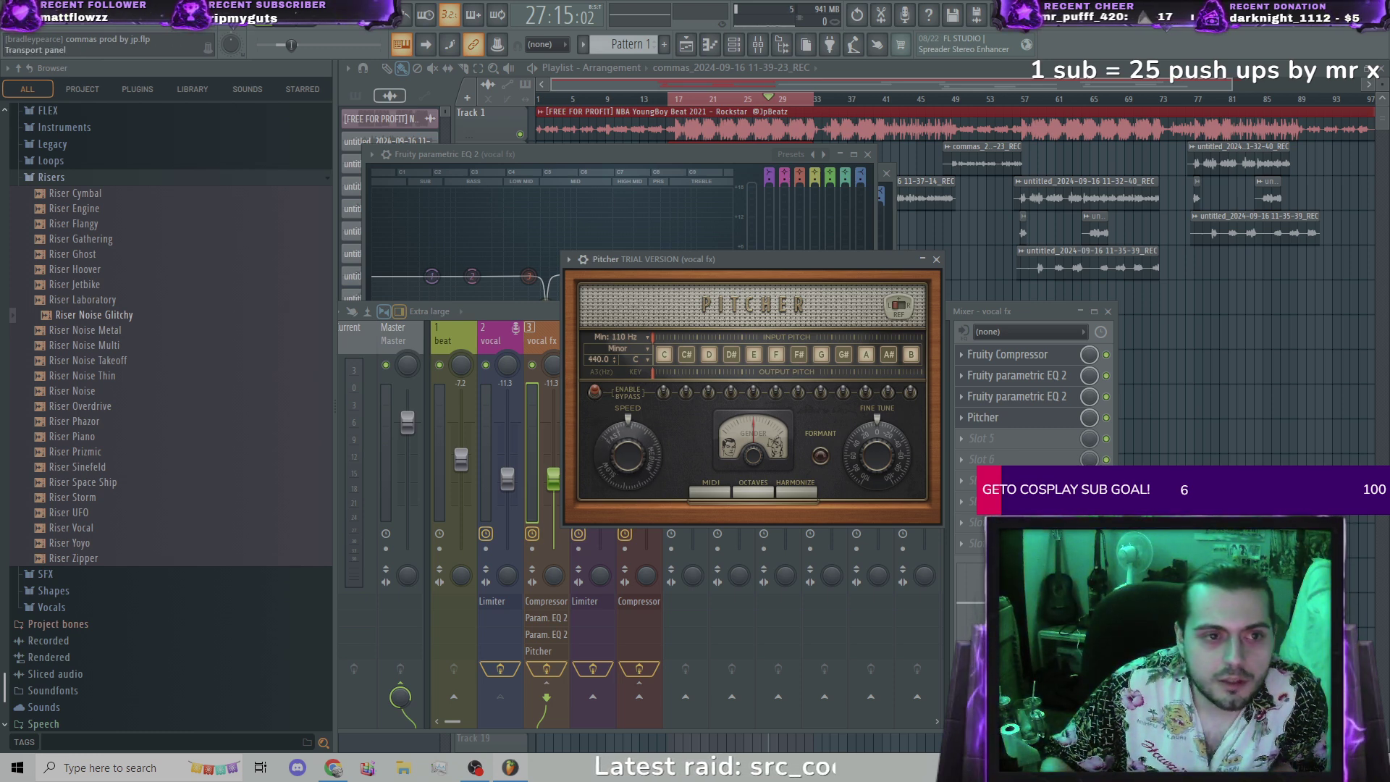
pyautogui.press('space')
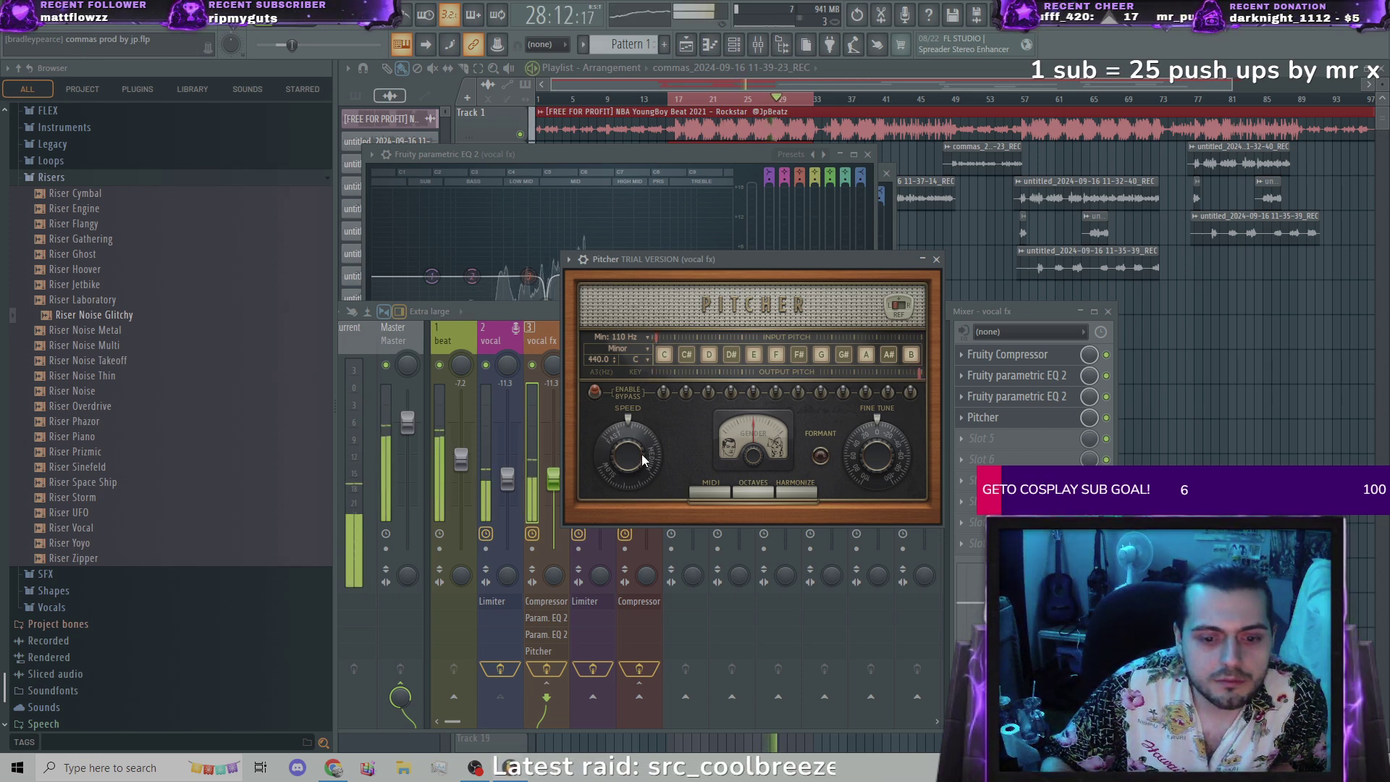
pyautogui.moveTo(627, 454)
pyautogui.mouseDown()
pyautogui.moveTo(627, 467)
pyautogui.moveTo(641, 454)
pyautogui.mouseUp()
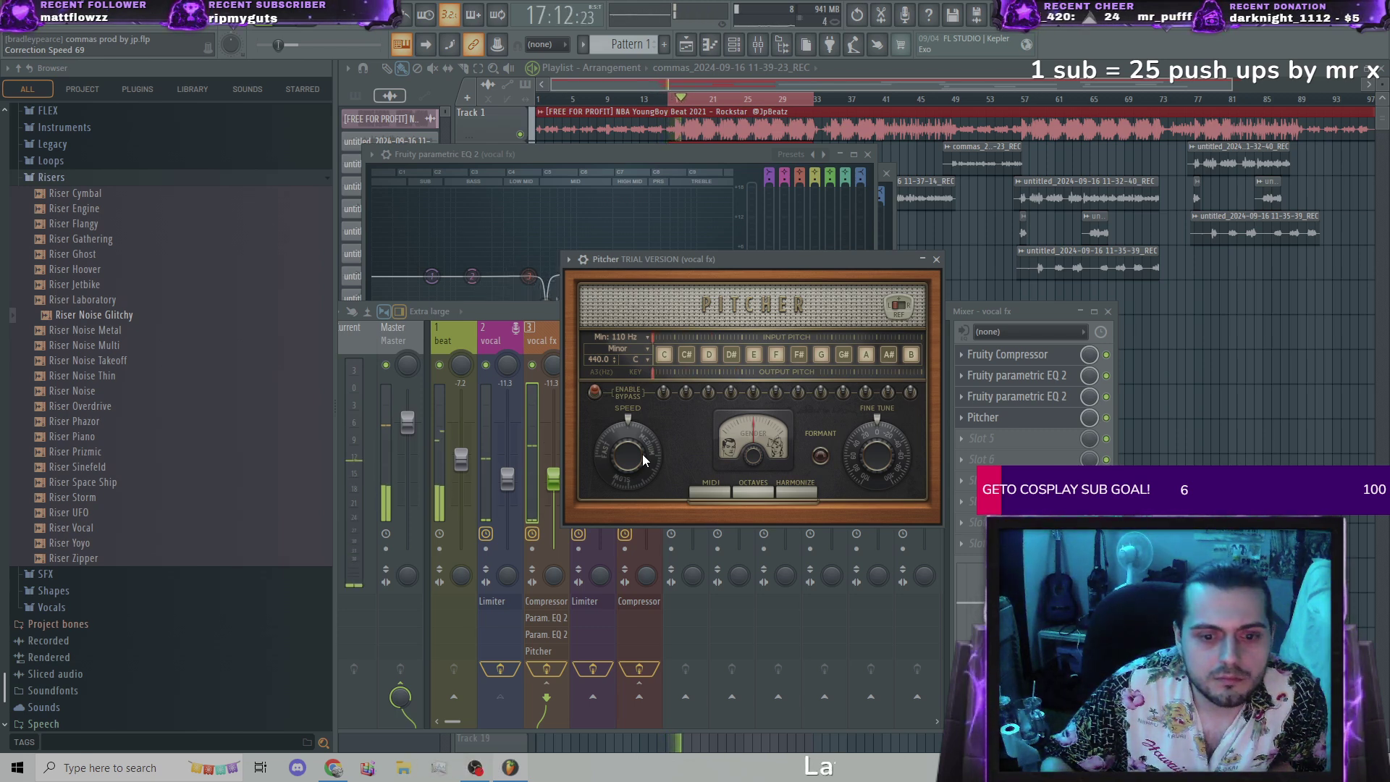
pyautogui.scroll(-3, 642, 454)
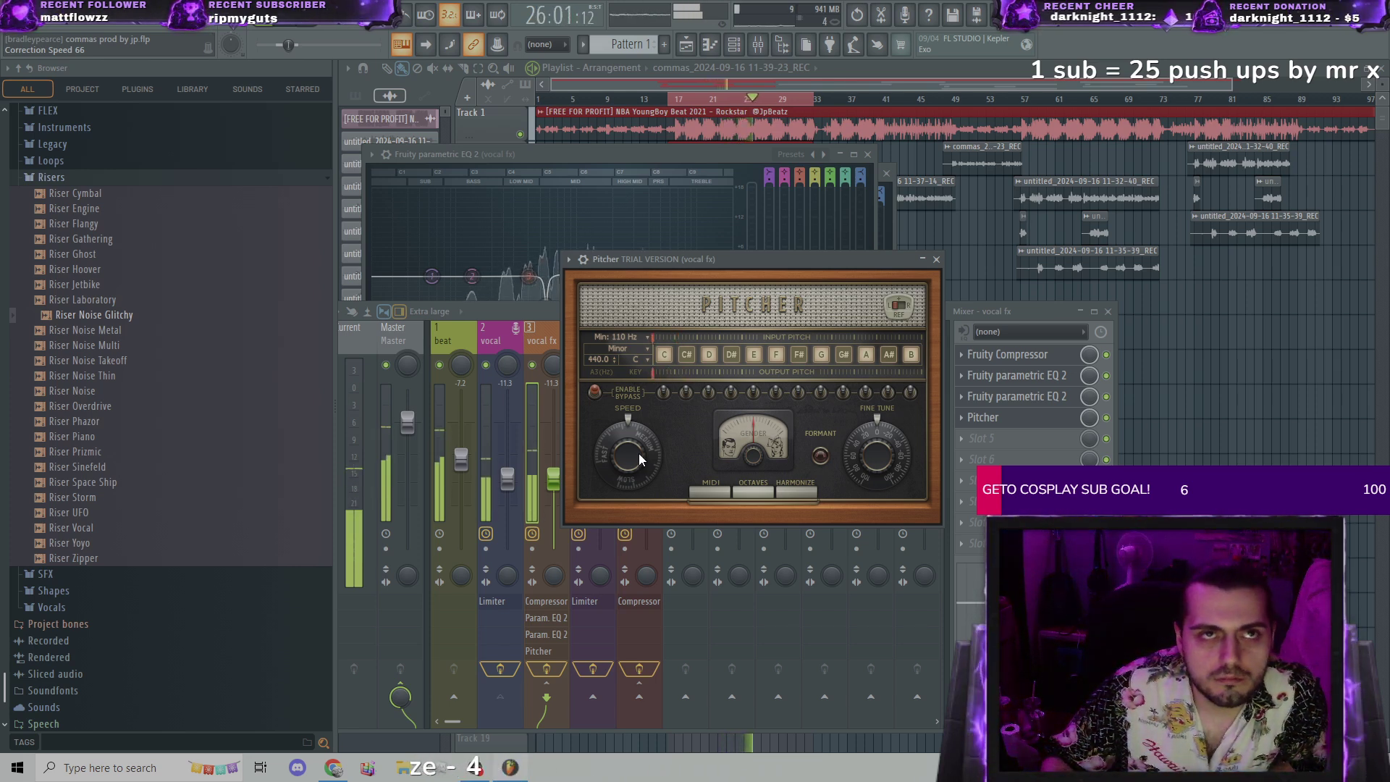
pyautogui.moveTo(637, 453); pyautogui.dragTo(637, 432)
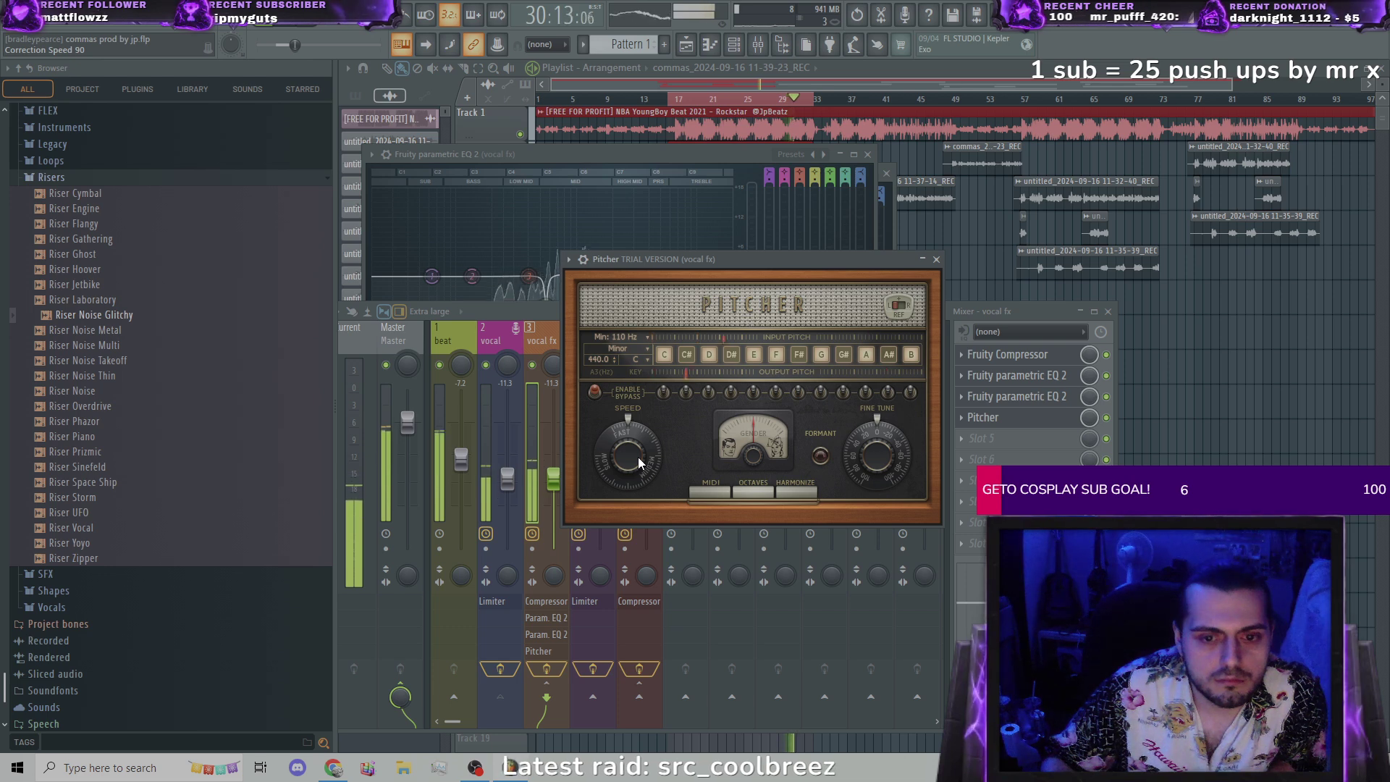
pyautogui.scroll(2, 627, 451)
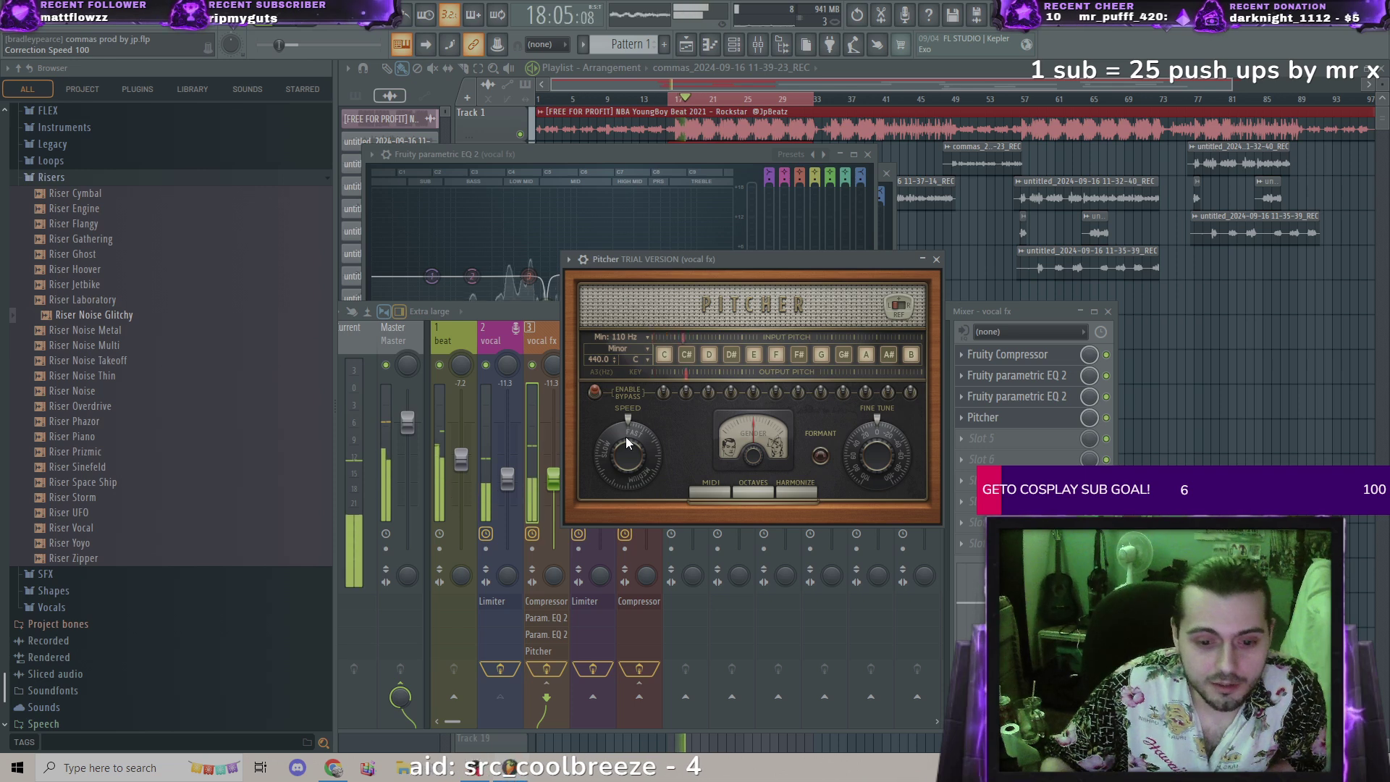
pyautogui.moveTo(763, 265); pyautogui.dragTo(1386, 451)
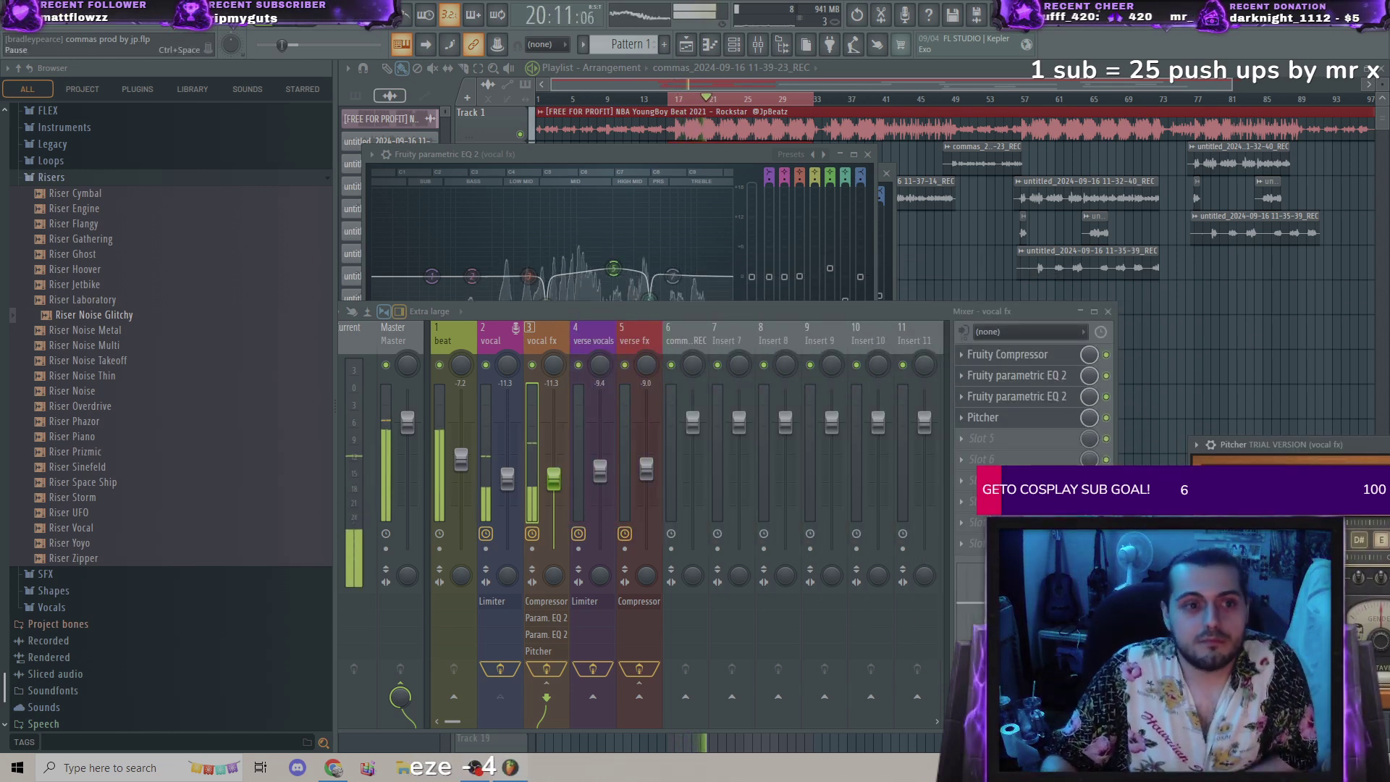
pyautogui.press('space')
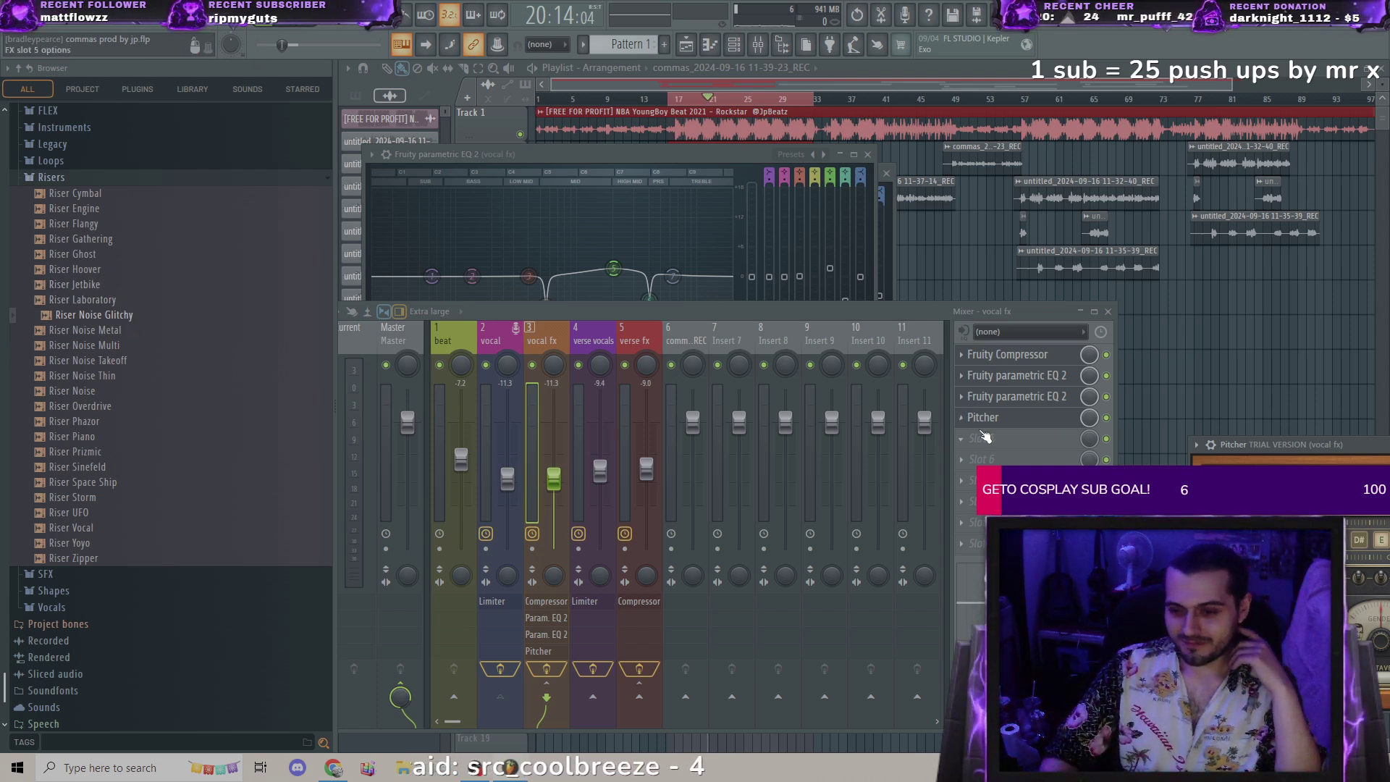
pyautogui.click(970, 440)
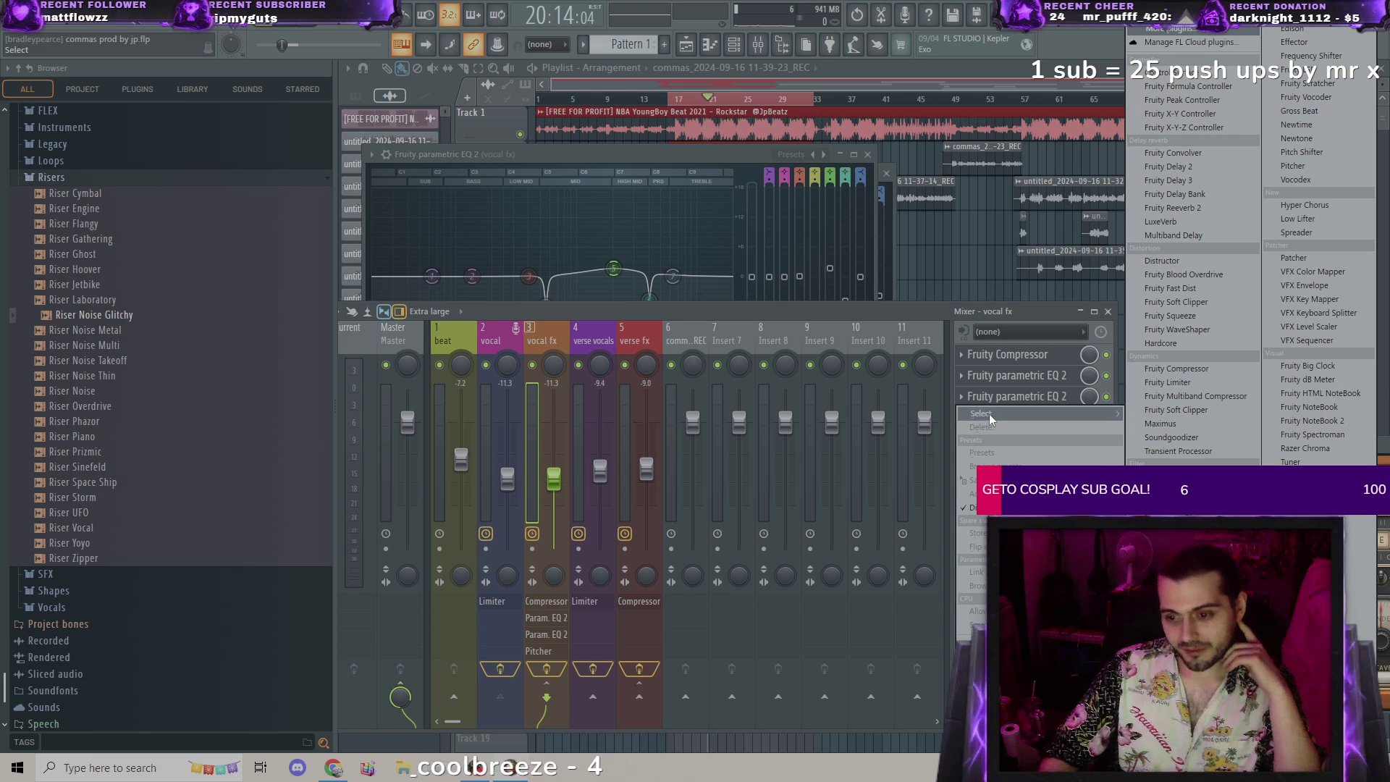
pyautogui.click(754, 309)
pyautogui.click(679, 338)
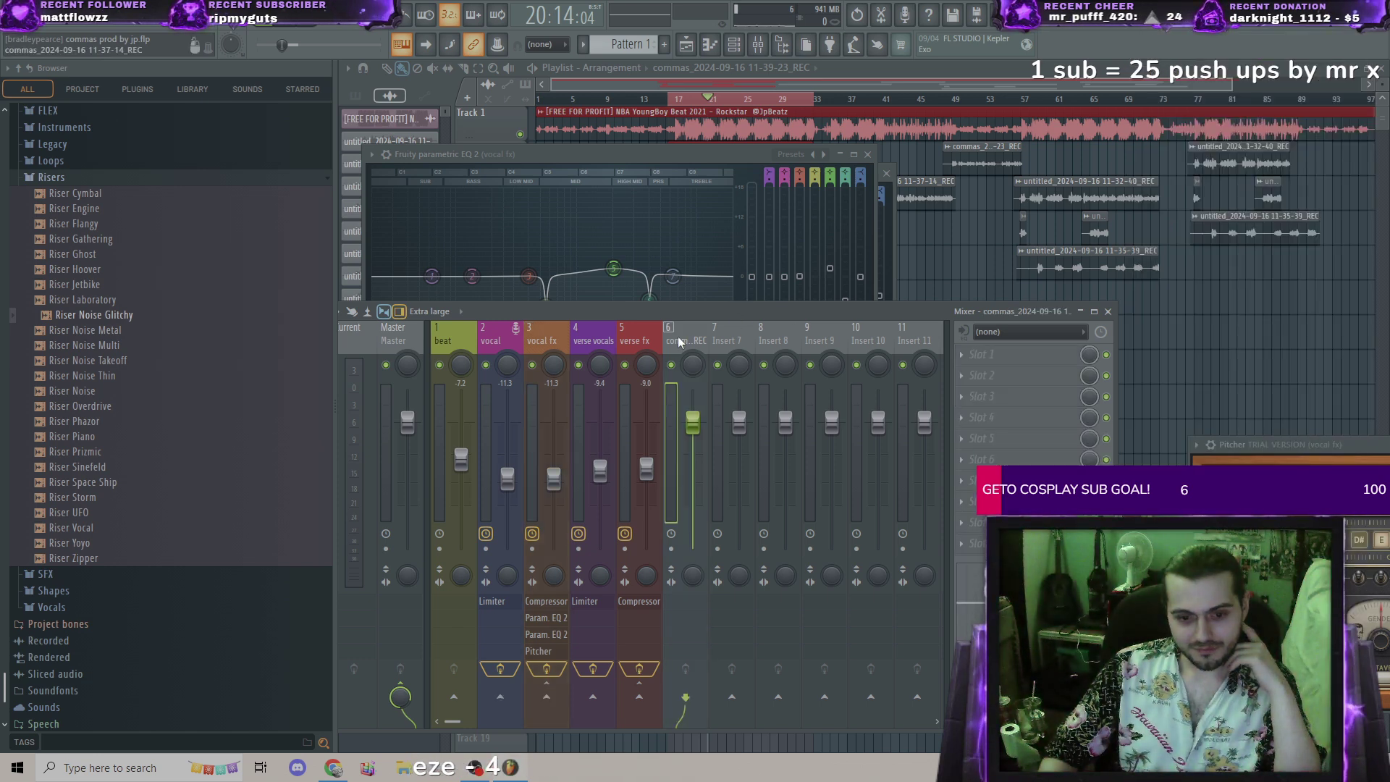
pyautogui.click(733, 338)
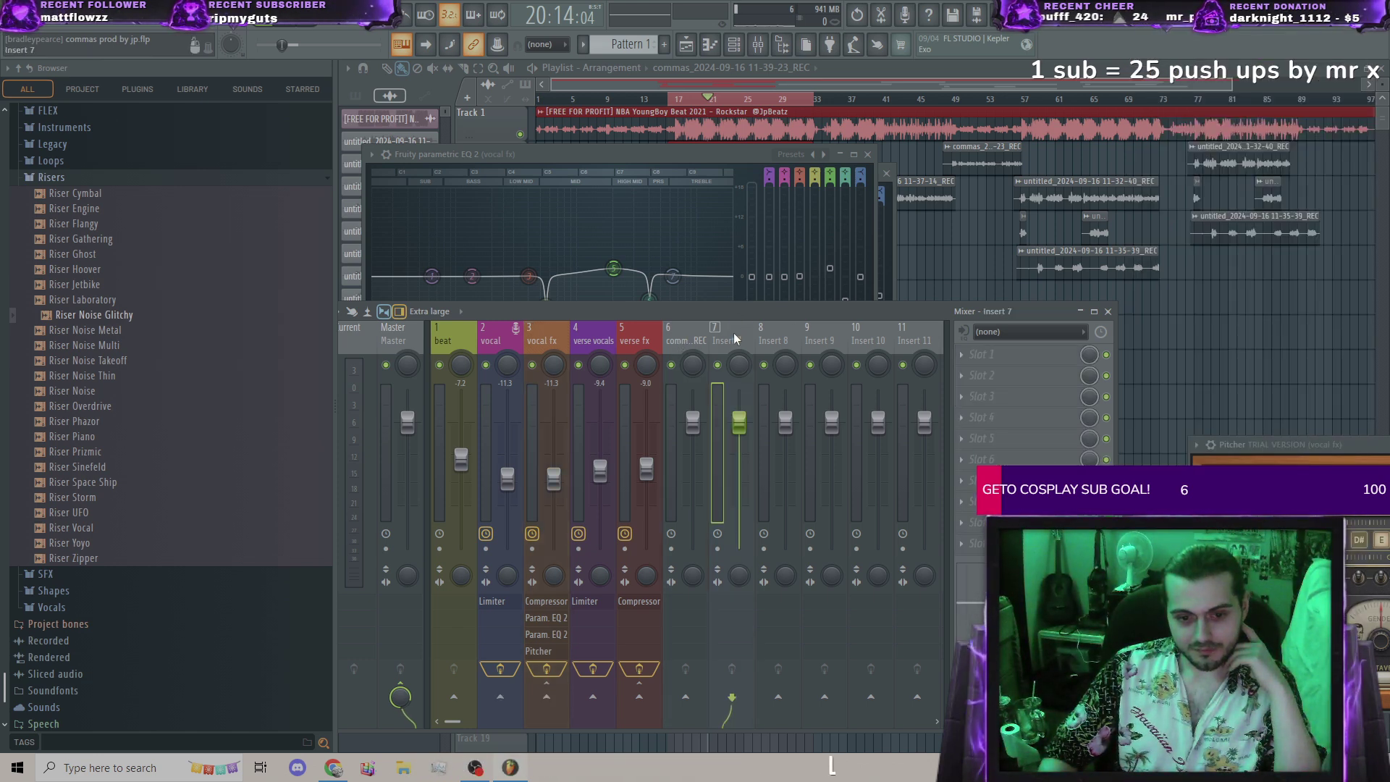
pyautogui.click(700, 340)
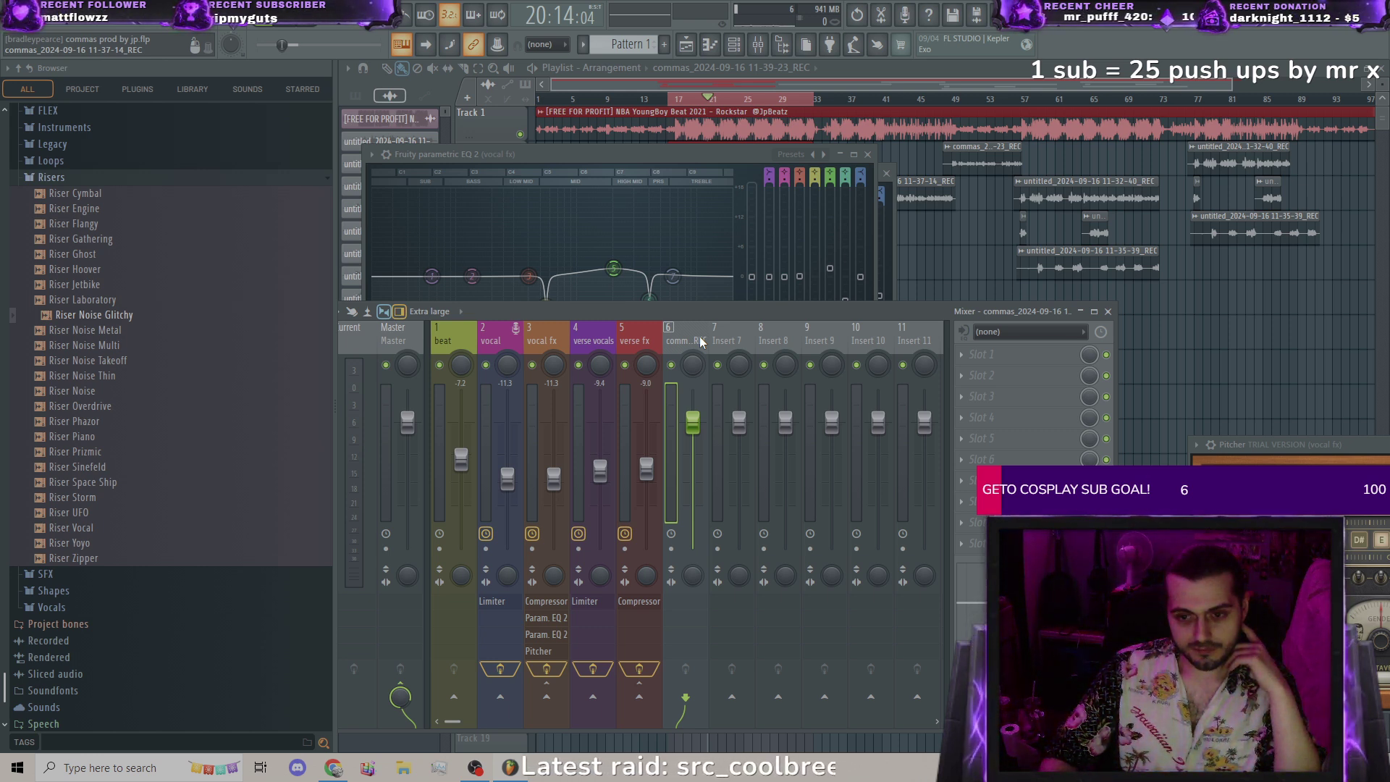
pyautogui.click(648, 330)
pyautogui.click(598, 340)
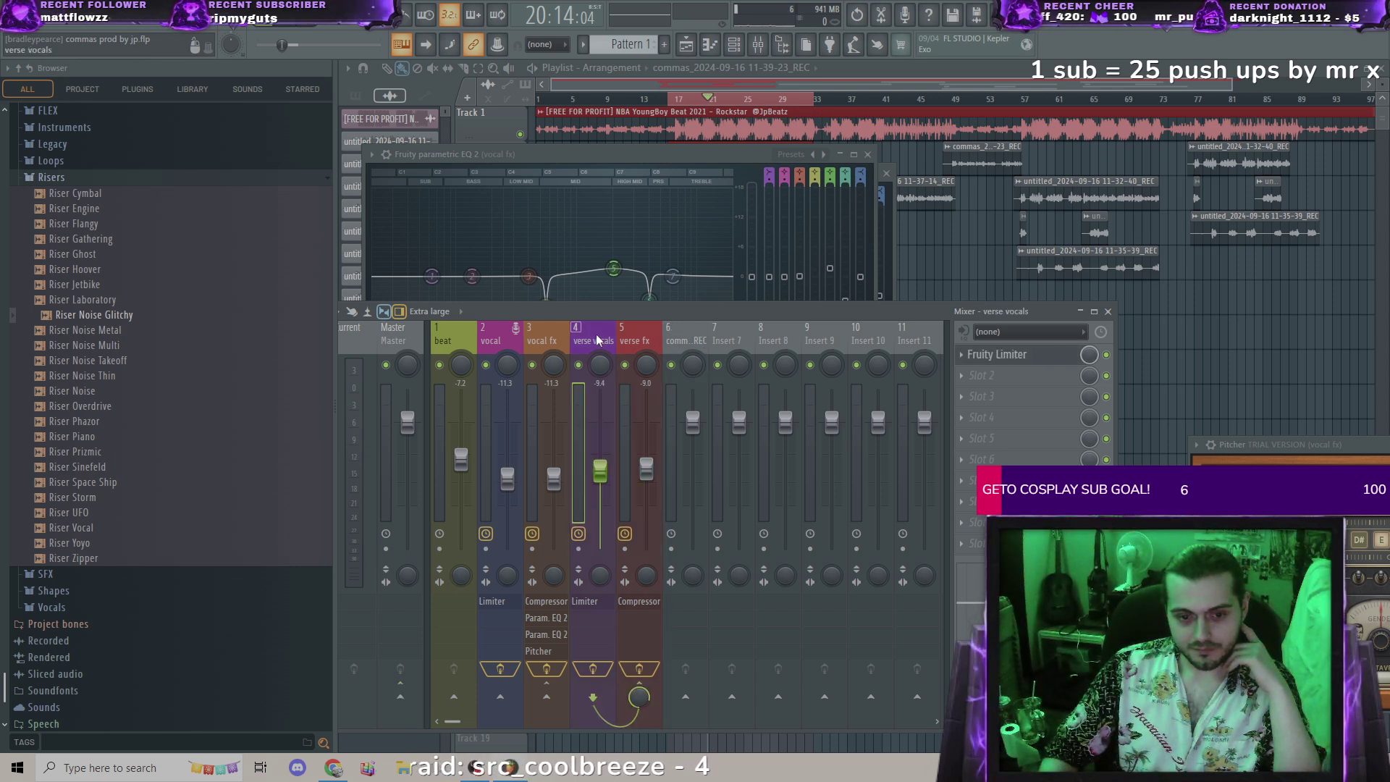
pyautogui.click(680, 341)
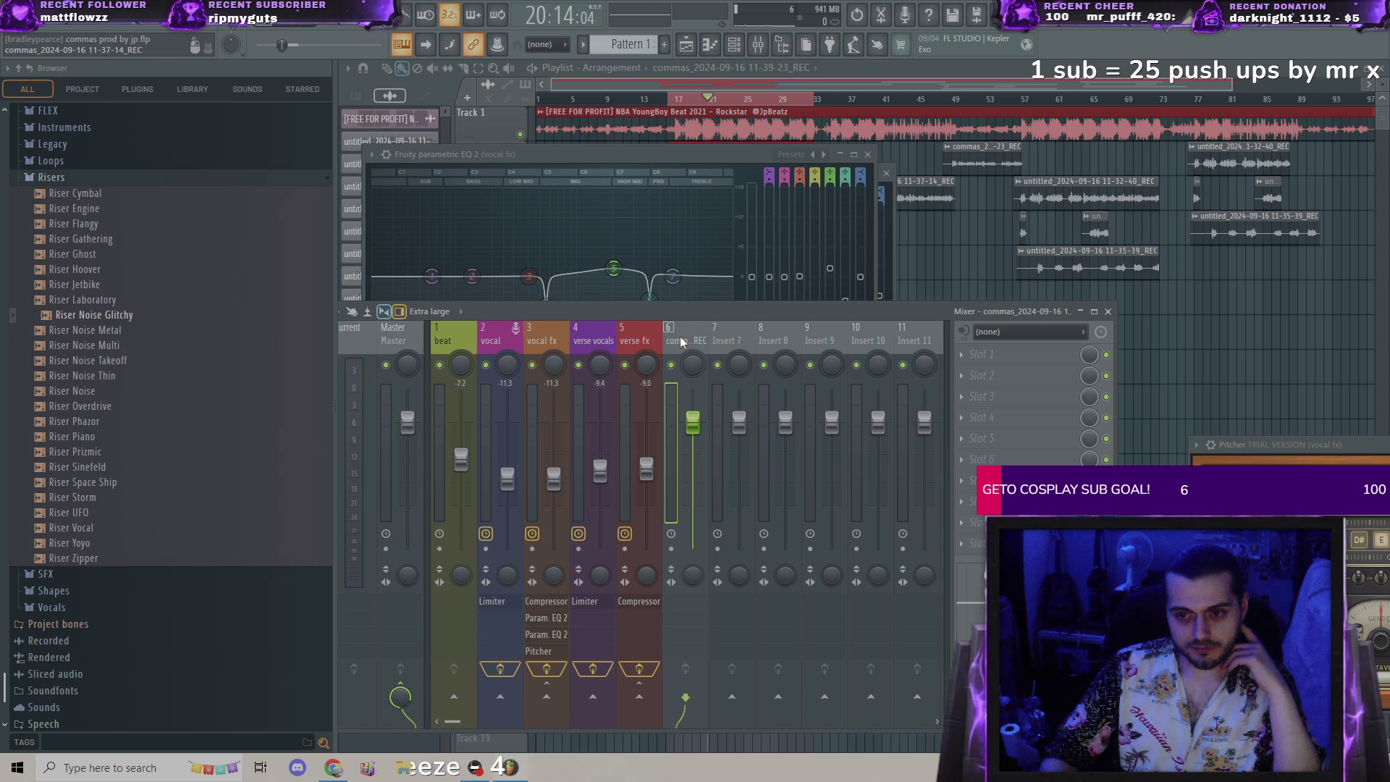
pyautogui.press('F12')
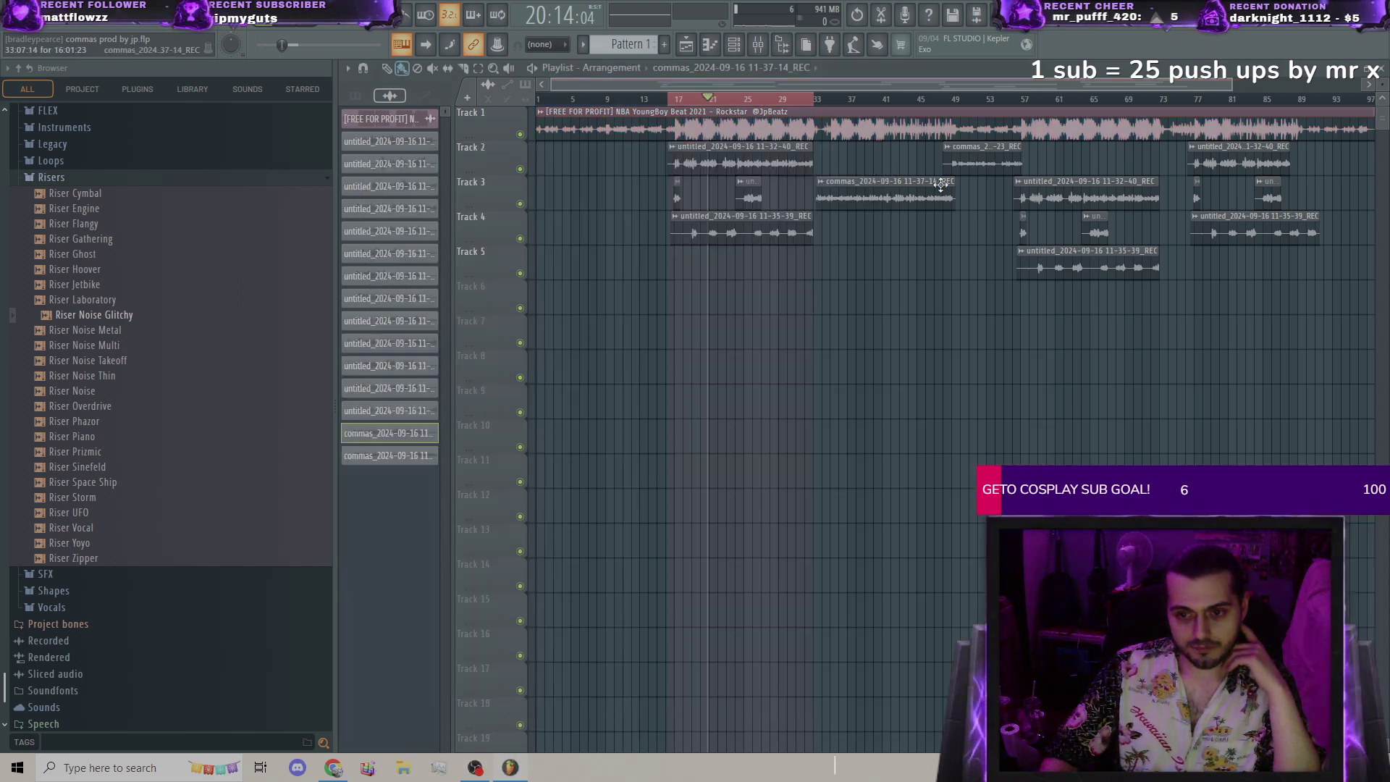
pyautogui.doubleClick(941, 184)
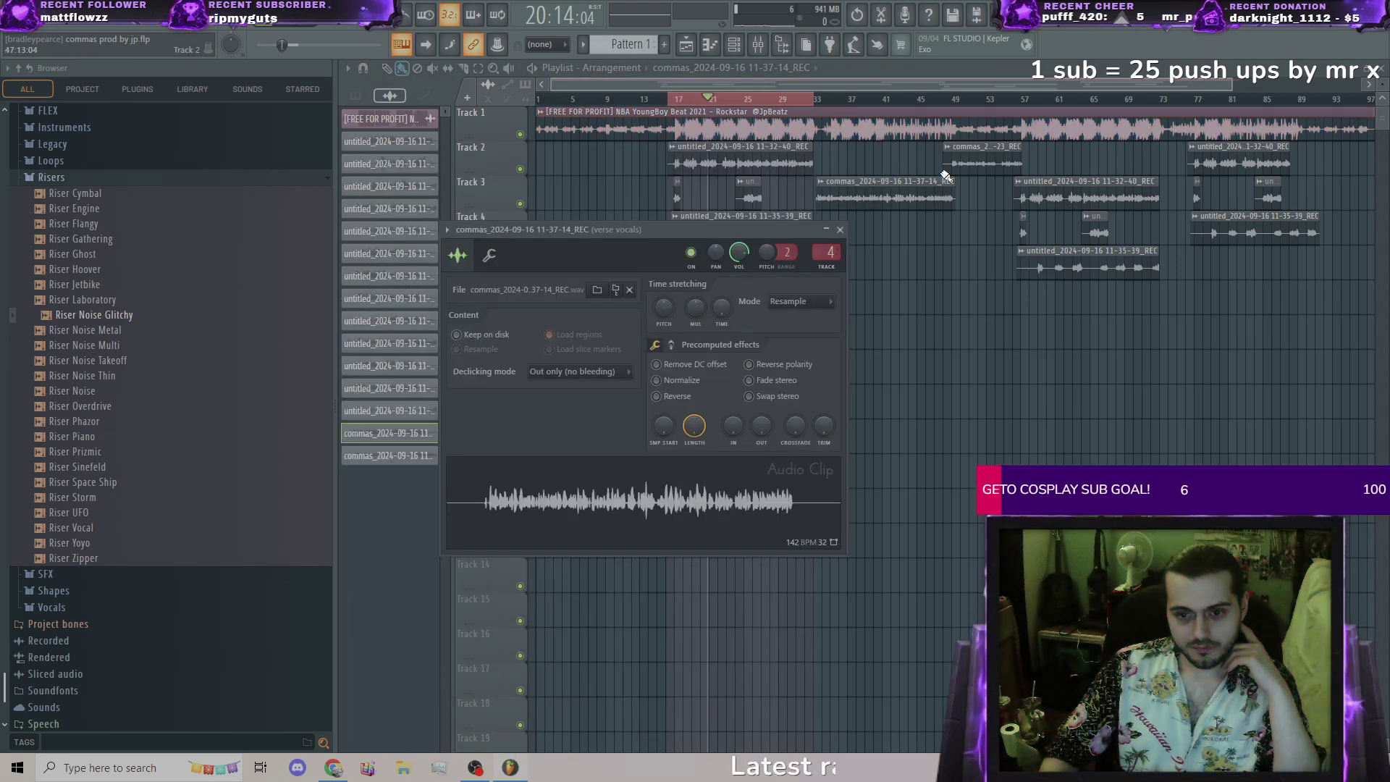
pyautogui.click(770, 45)
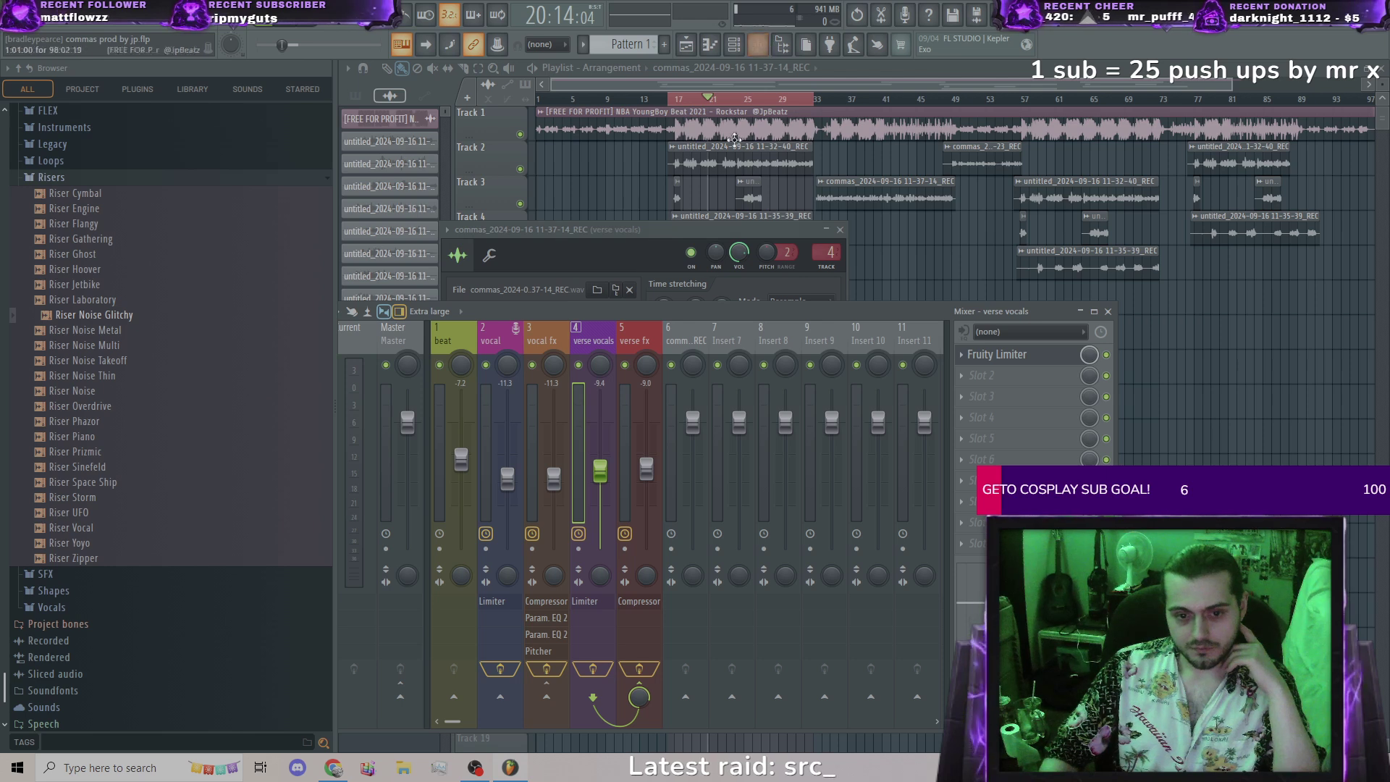
pyautogui.click(552, 336)
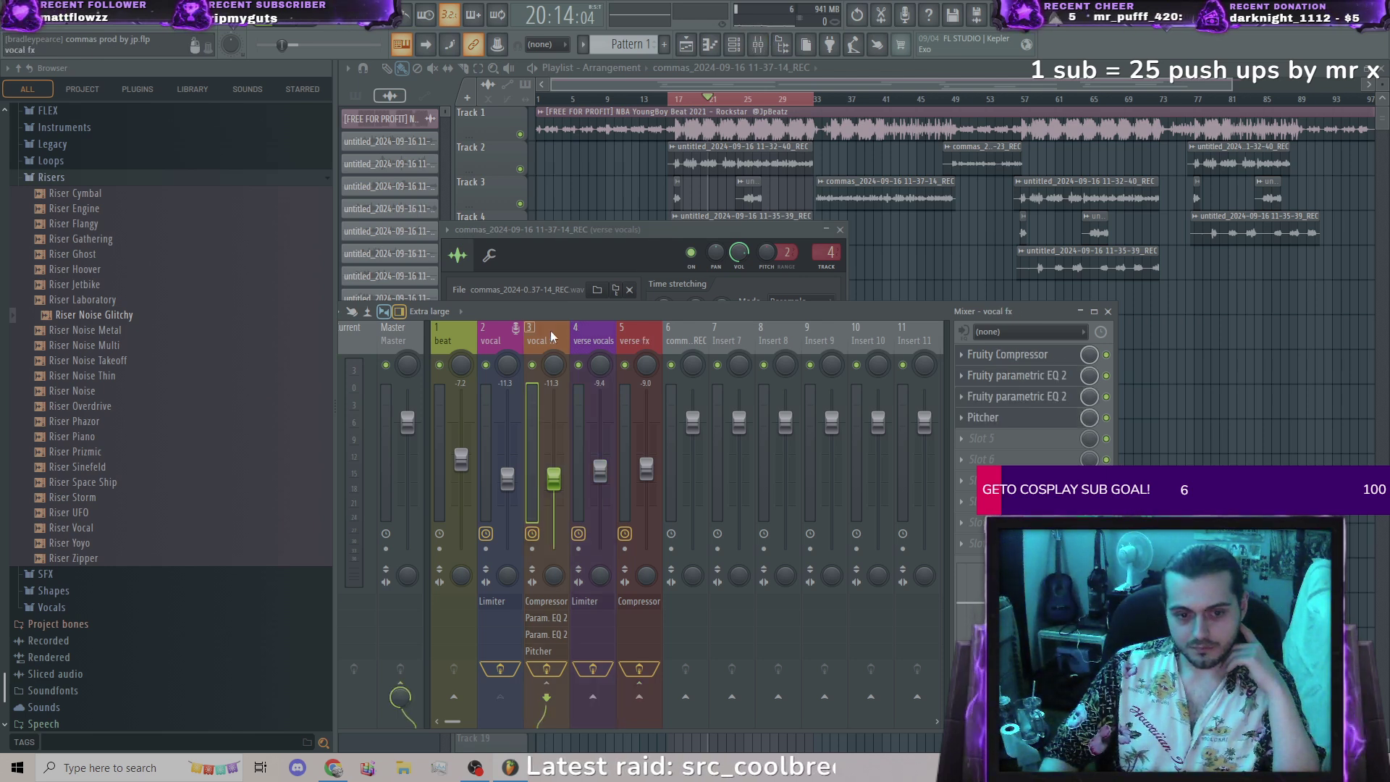
pyautogui.click(677, 333)
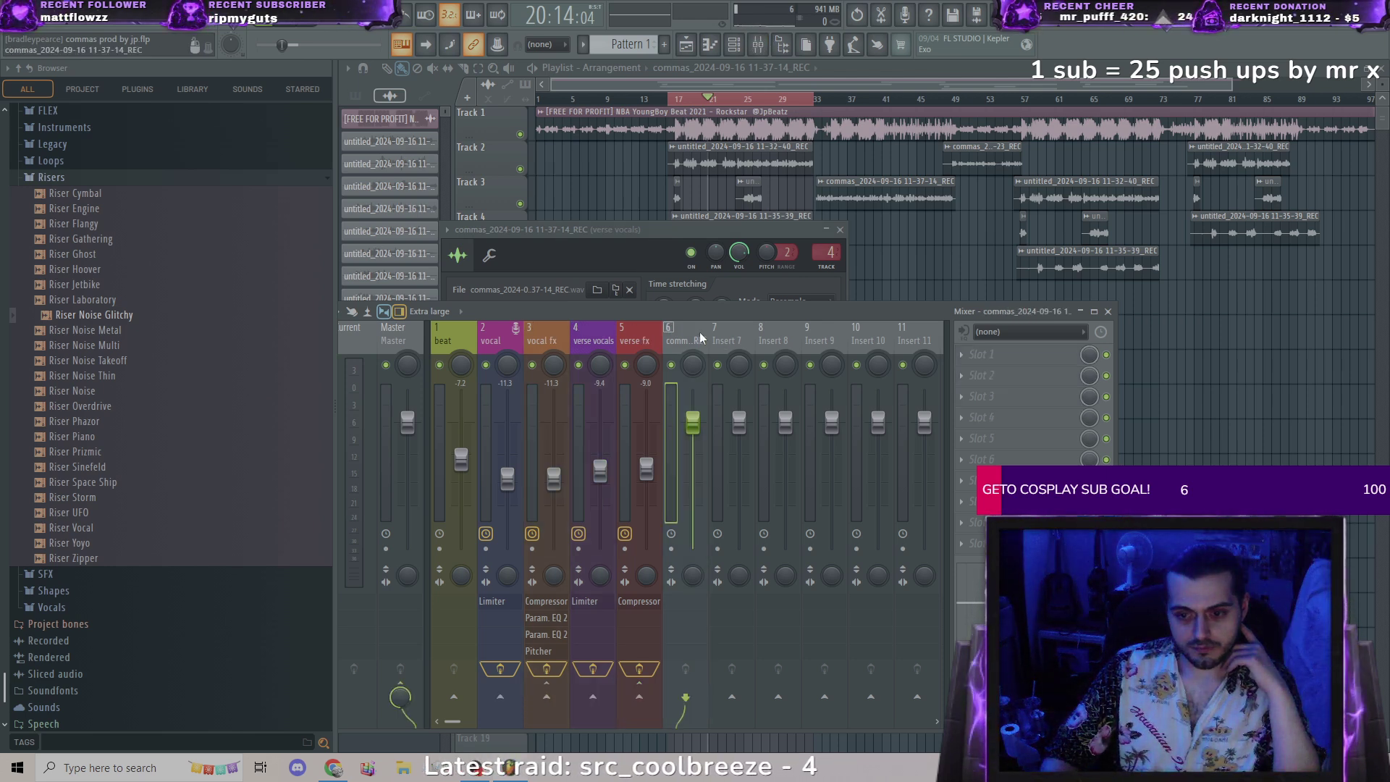
# Step: Turn mixer insert 7 into a blue track named "reverb" and load Fruity Reeverb 2 in its first effect slot
pyautogui.click(721, 341)
pyautogui.rightClick(724, 337)
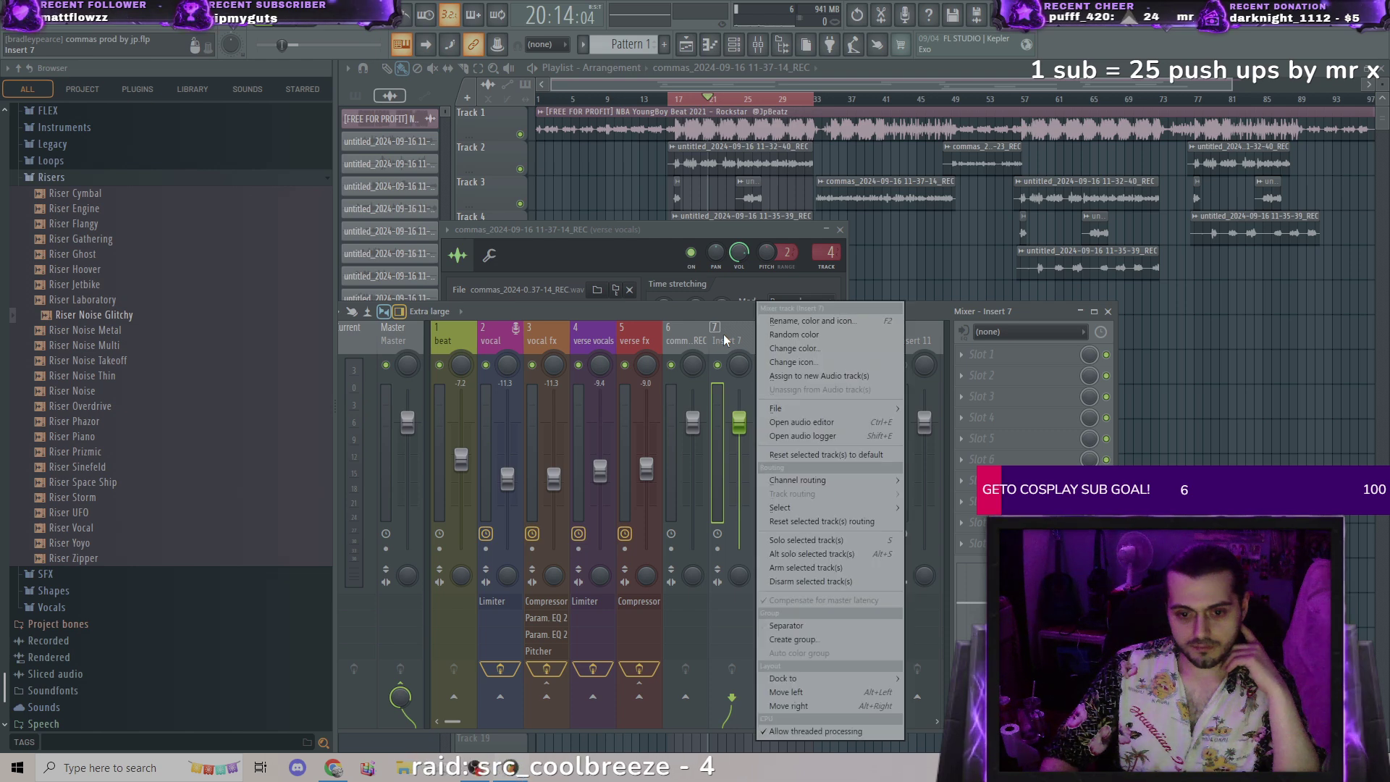
pyautogui.click(794, 316)
pyautogui.write('reverb')
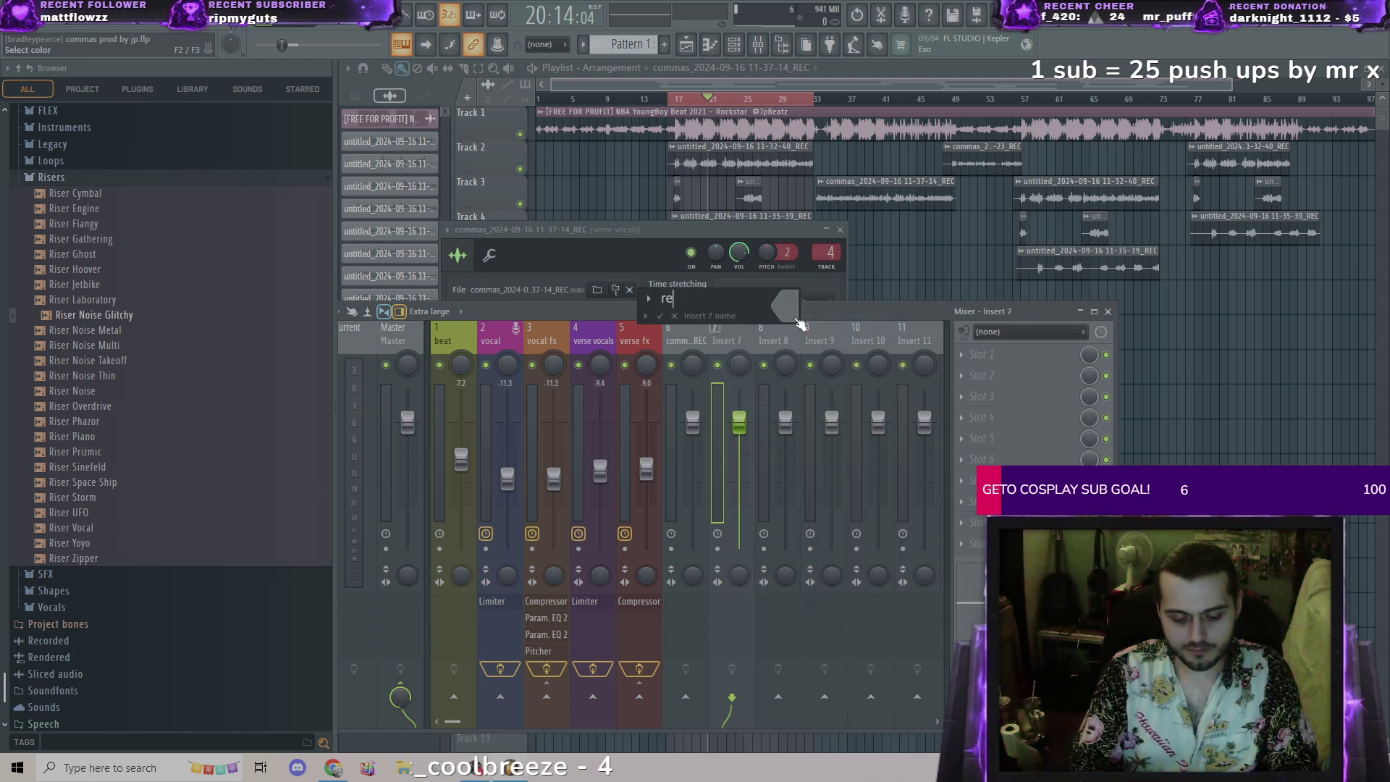
pyautogui.click(796, 318)
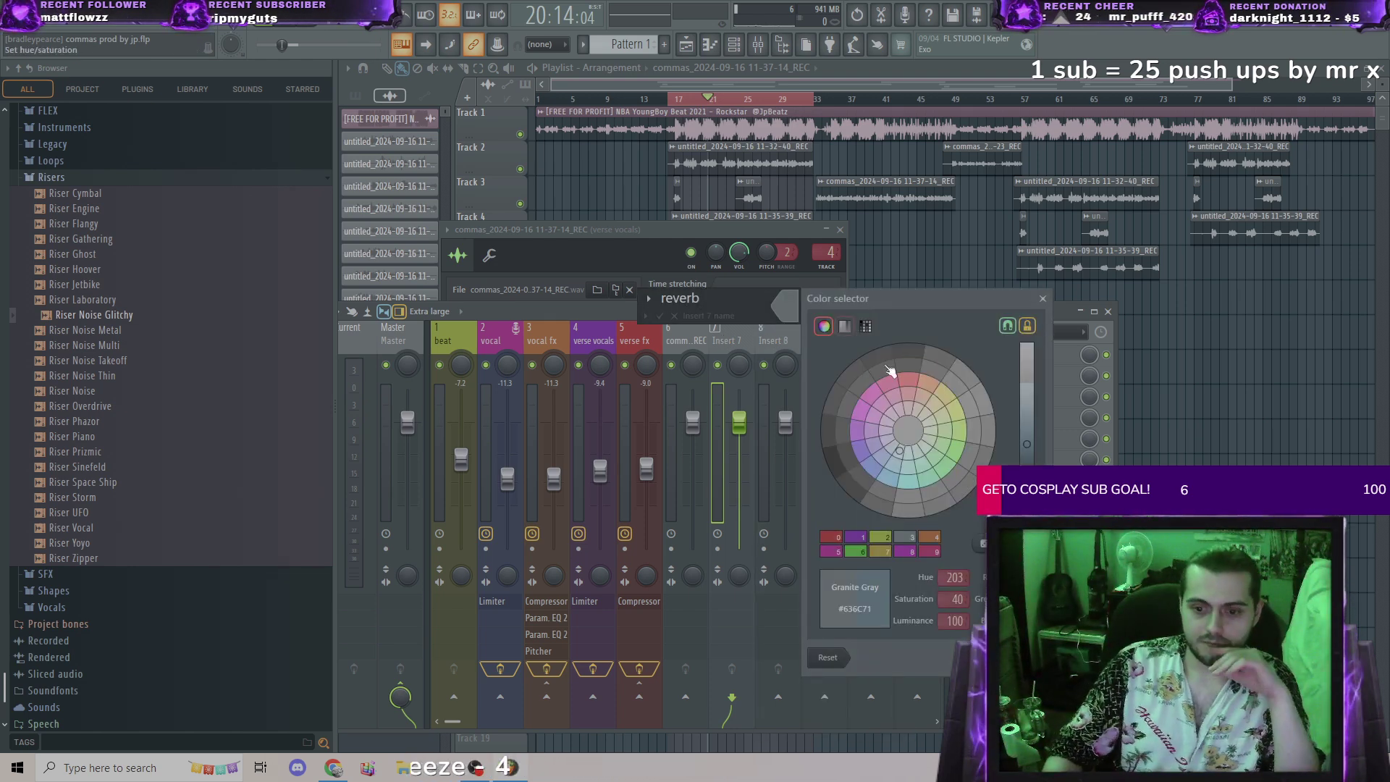
pyautogui.click(873, 468)
pyautogui.press('Escape')
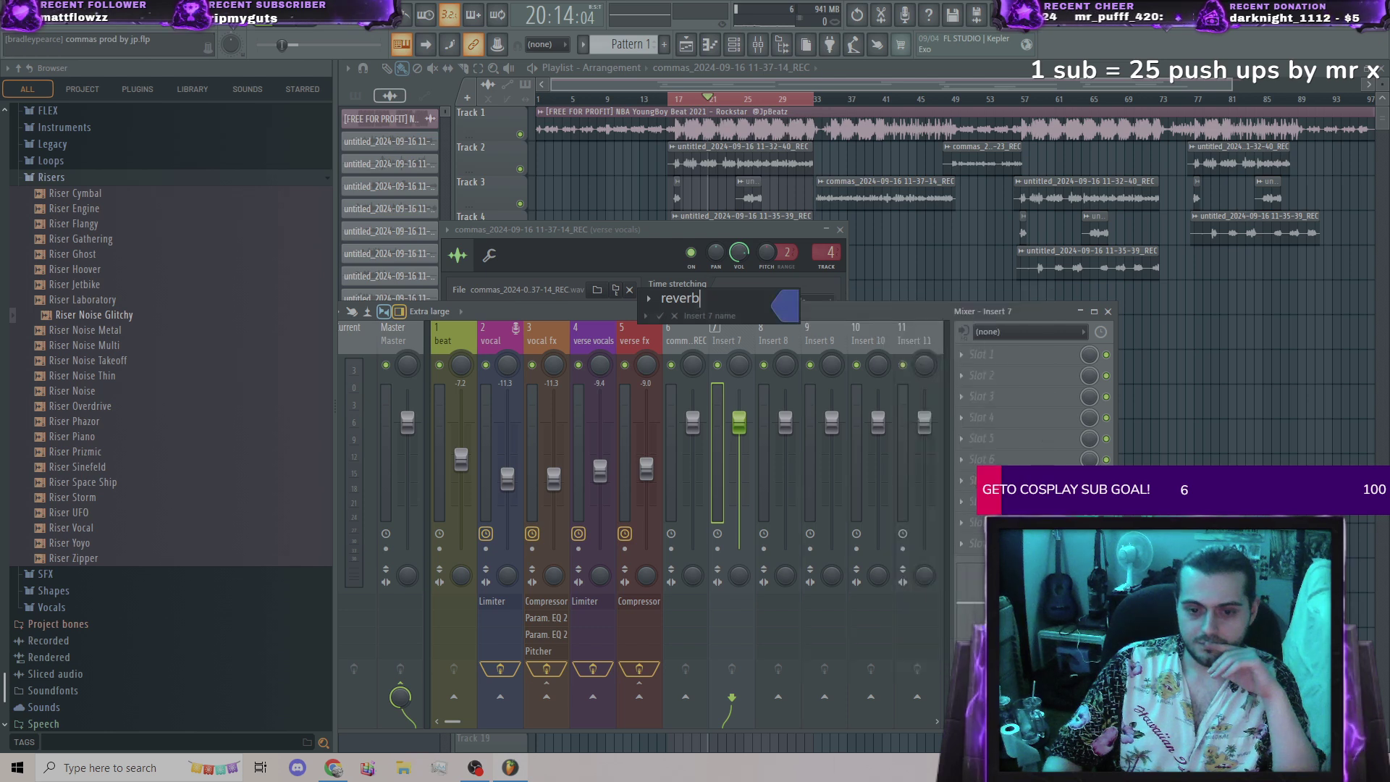
pyautogui.press('Return')
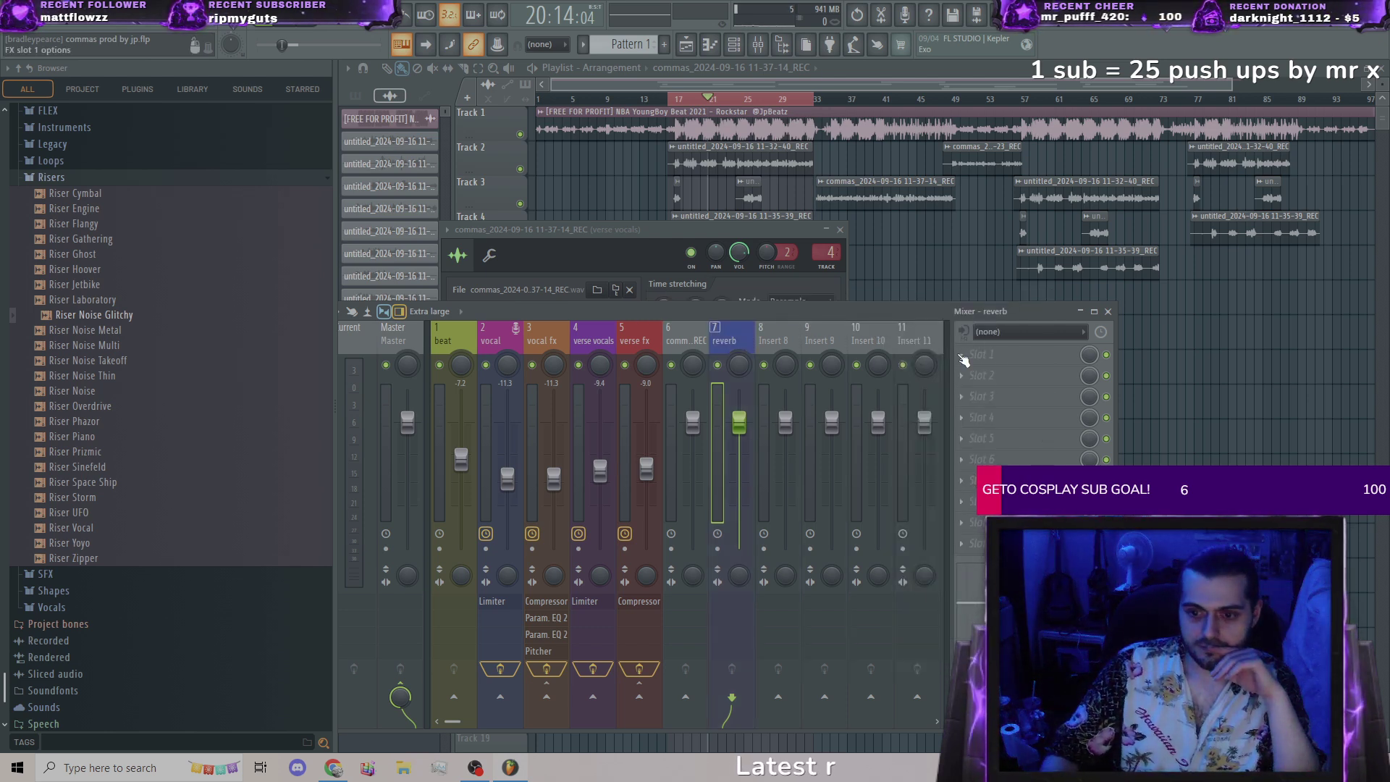
pyautogui.click(957, 353)
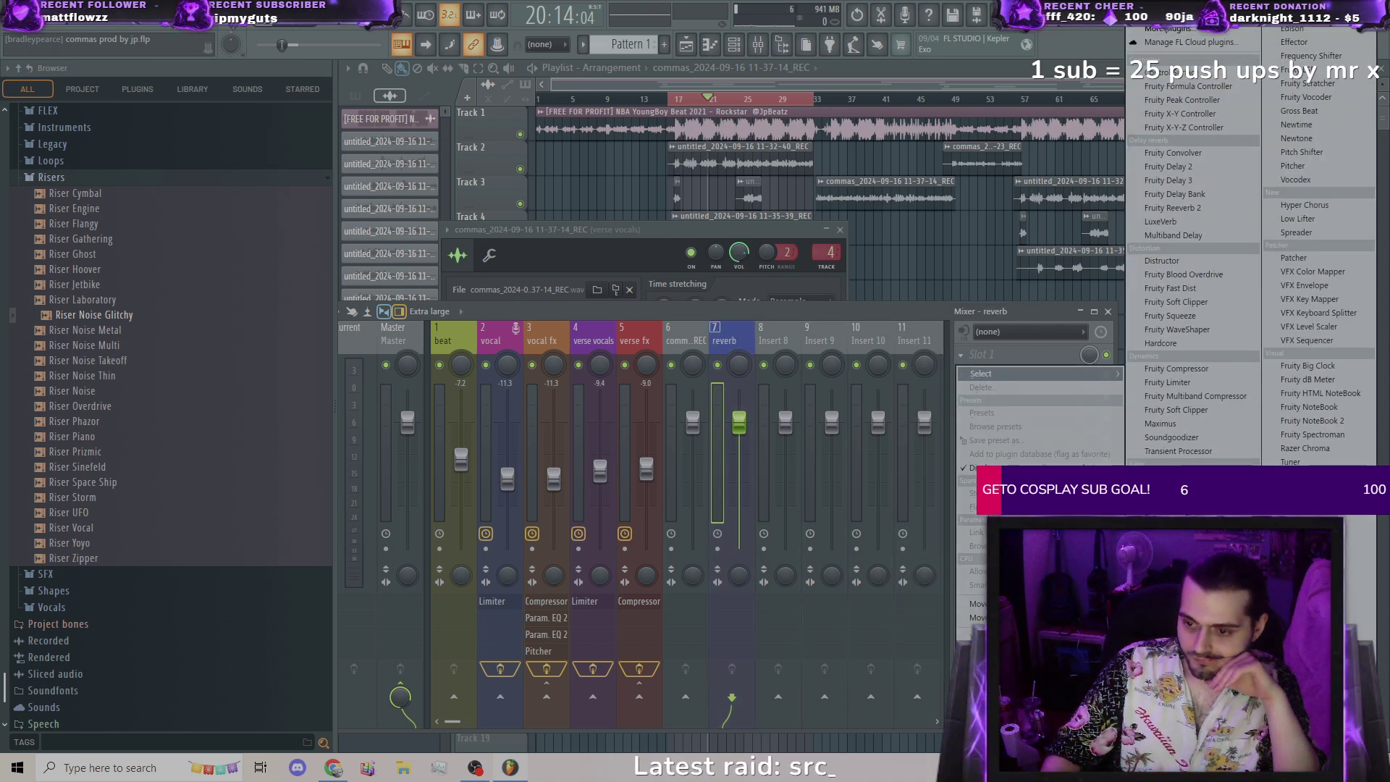
pyautogui.click(1209, 206)
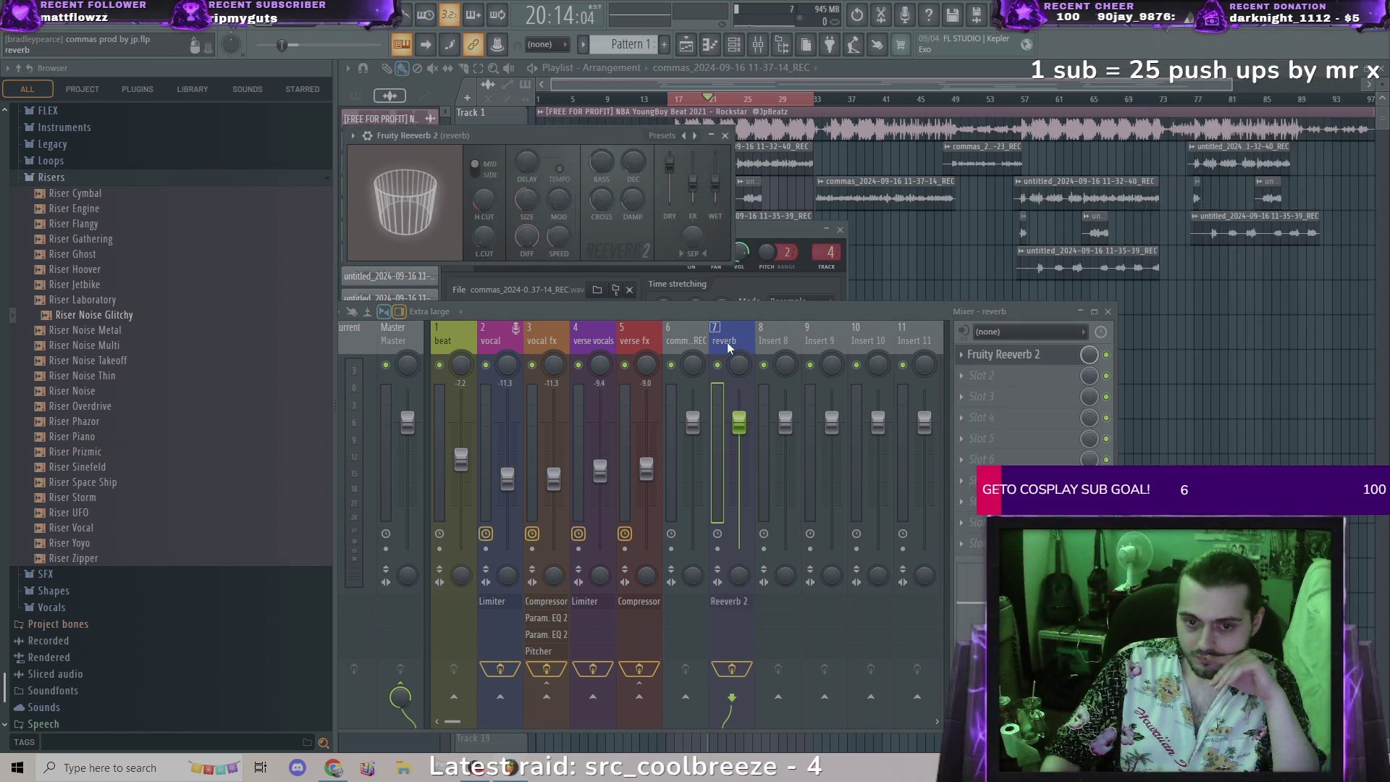
# Step: Route the reverb track to vocal fx instead of Master, and remove that send to vocal fx again
pyautogui.click(510, 336)
pyautogui.click(540, 330)
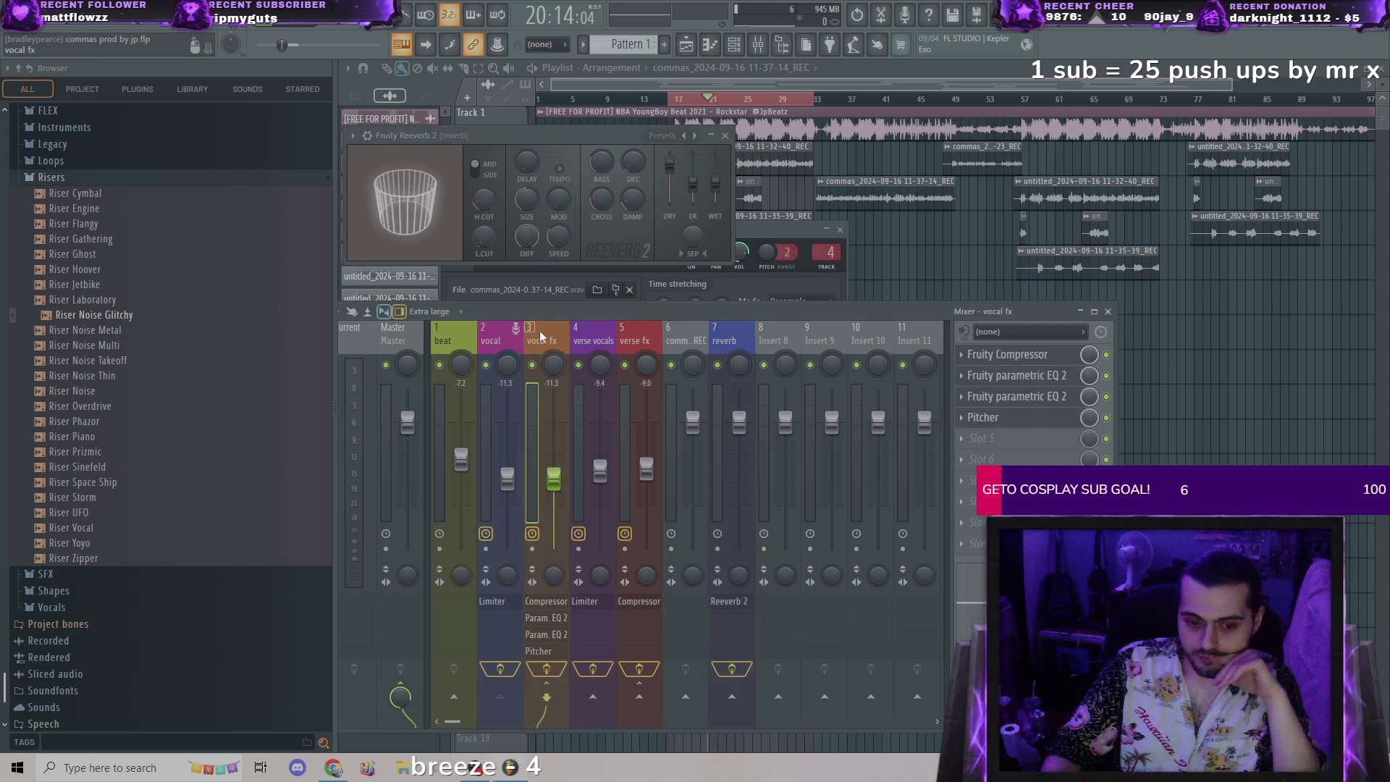
pyautogui.click(731, 332)
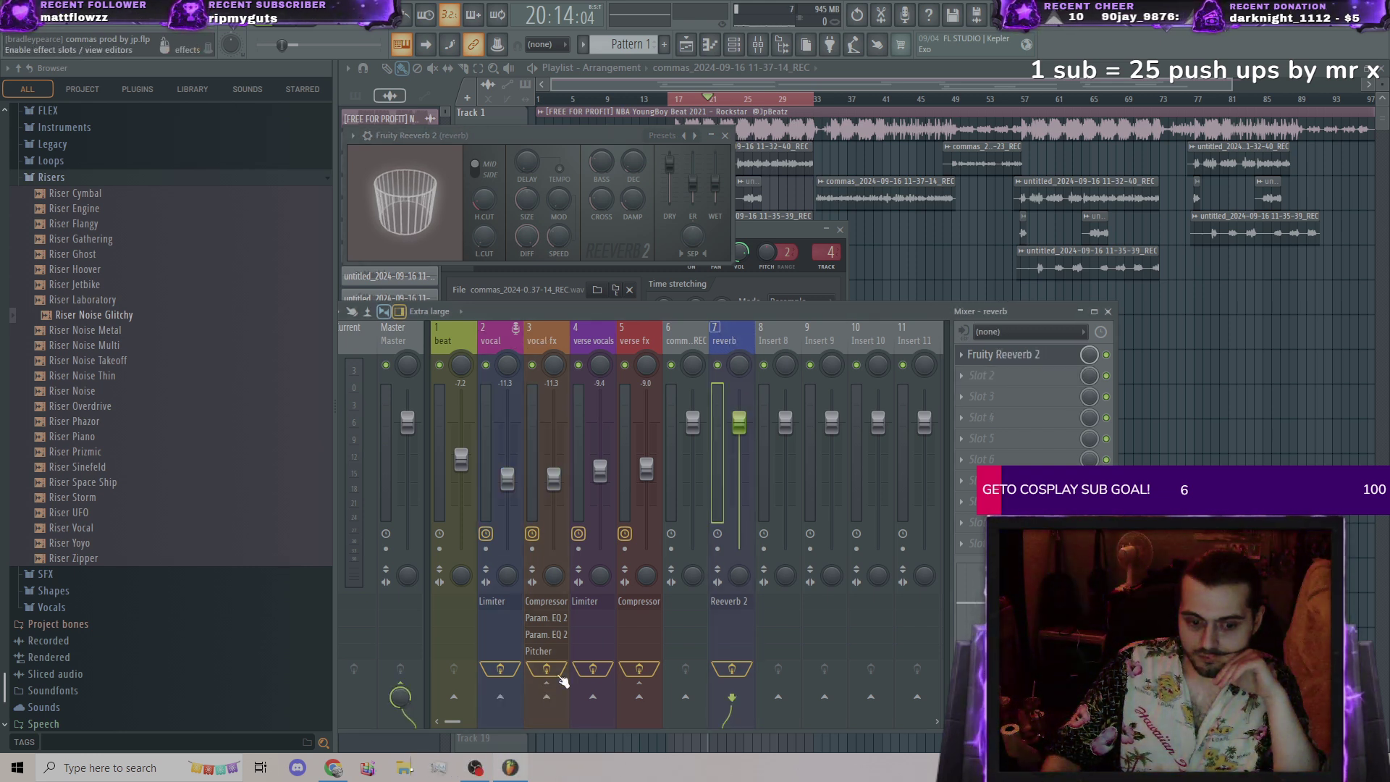
pyautogui.click(546, 696)
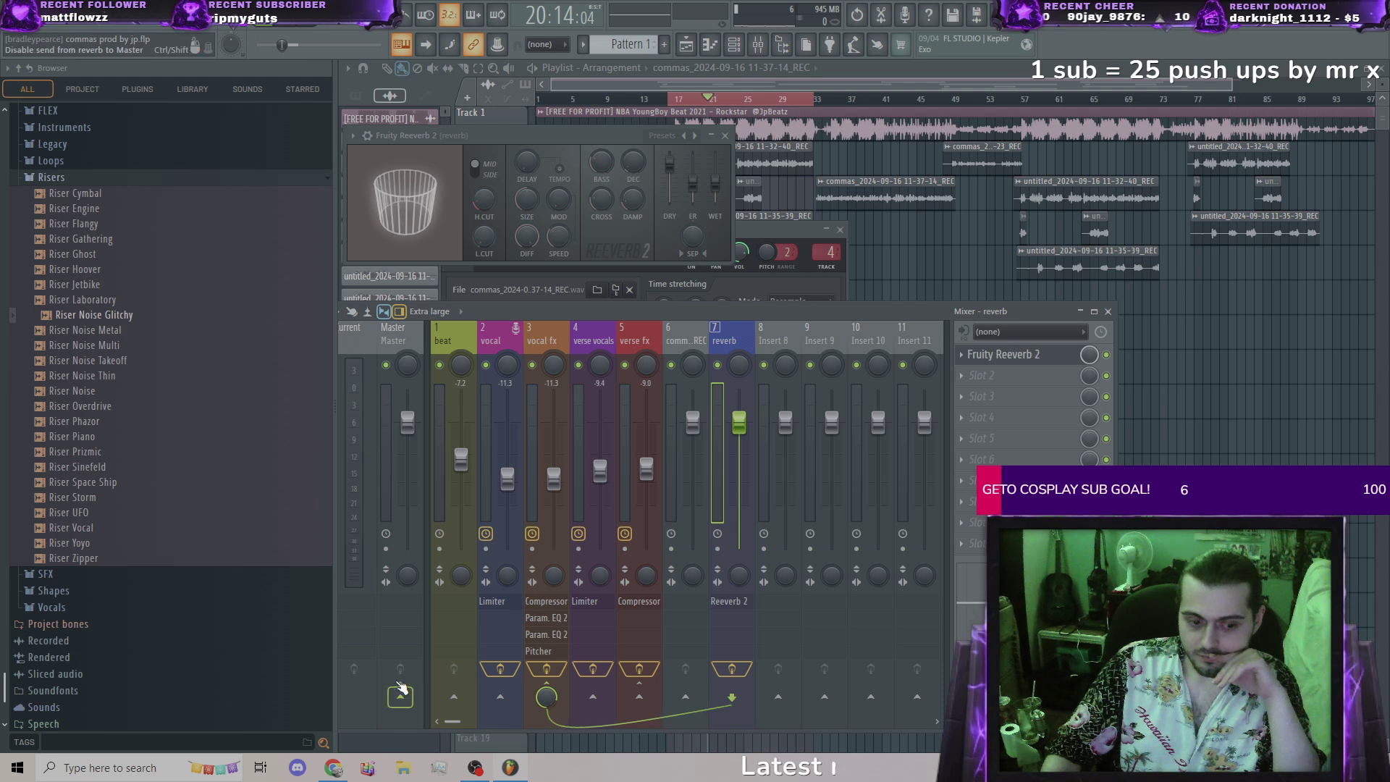
pyautogui.click(495, 331)
pyautogui.click(549, 338)
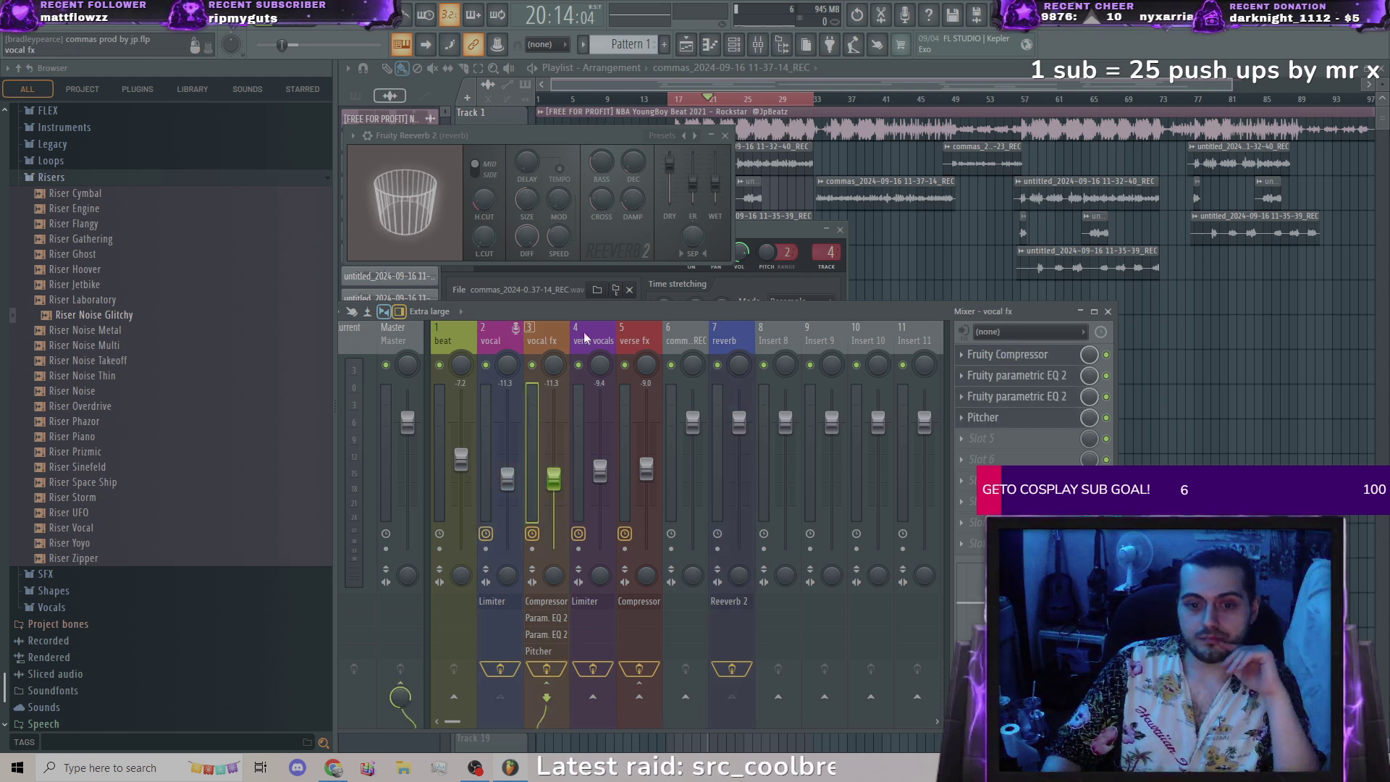
pyautogui.click(734, 337)
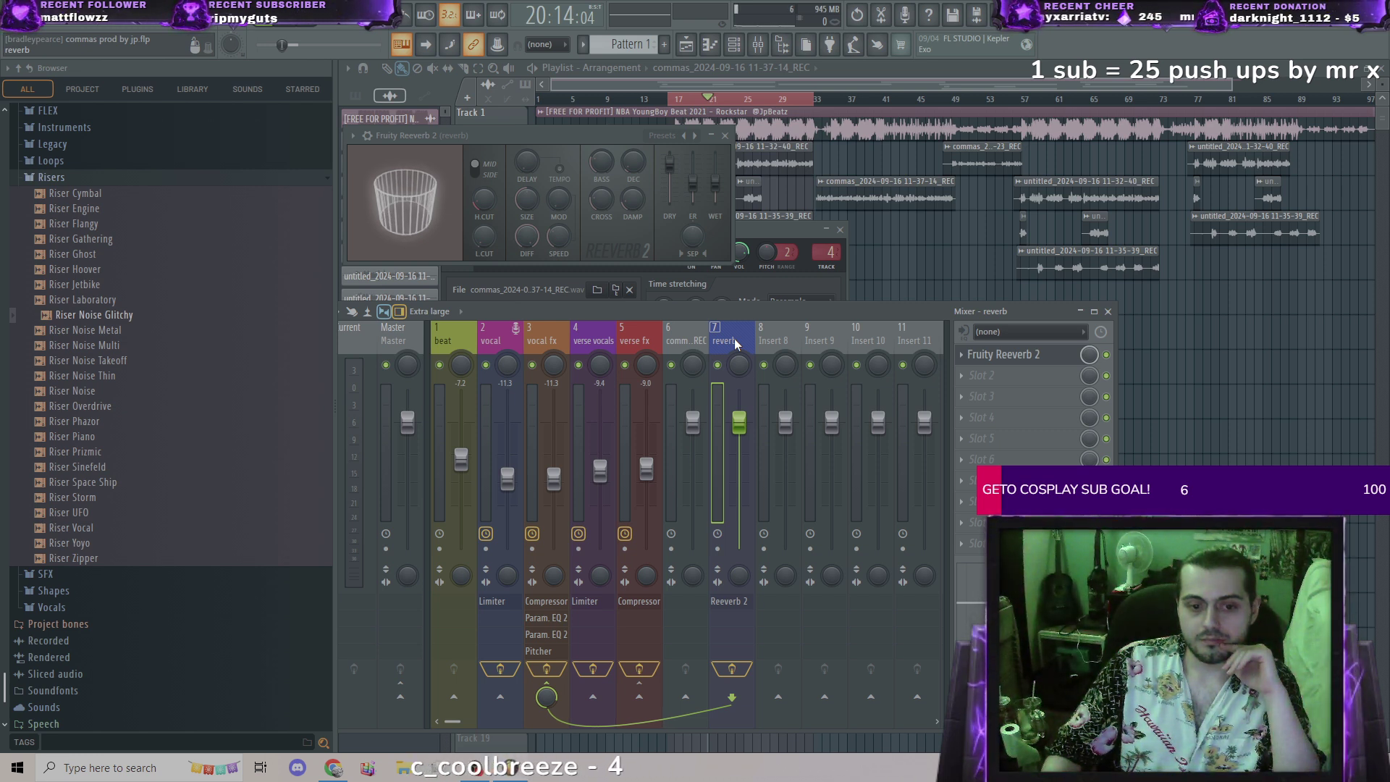
pyautogui.click(547, 696)
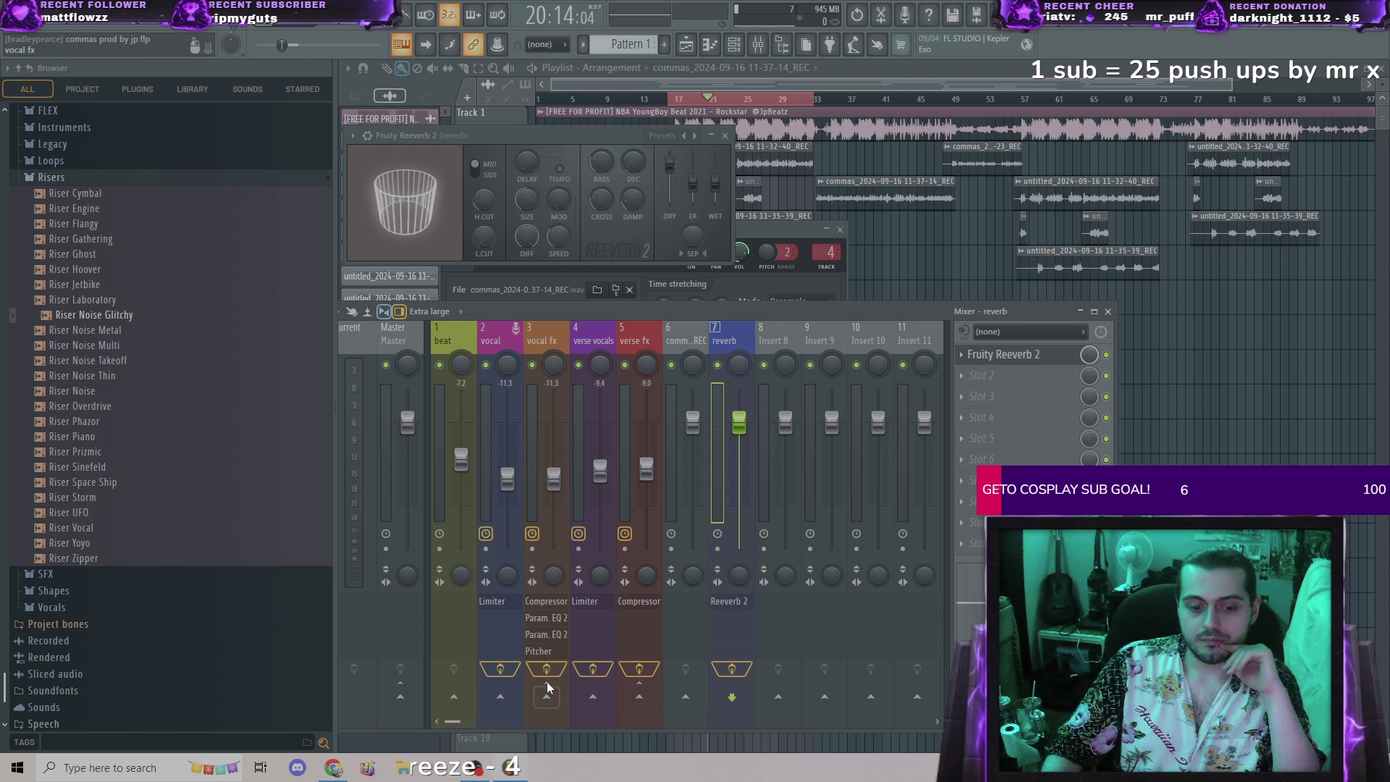
# Step: Send the vocal fx track to the reverb track and lower the reverb track's volume to -12.1 dB
pyautogui.click(540, 333)
pyautogui.click(732, 696)
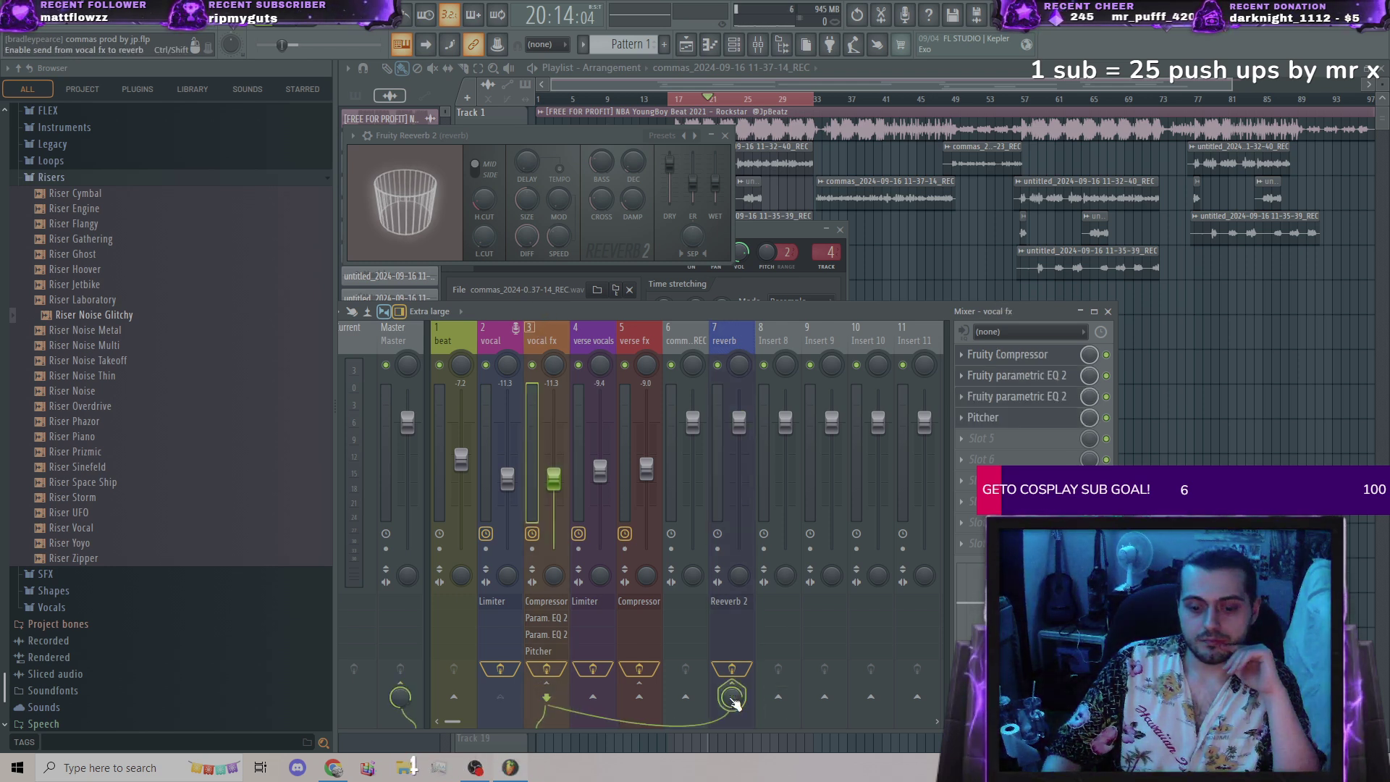
pyautogui.click(731, 337)
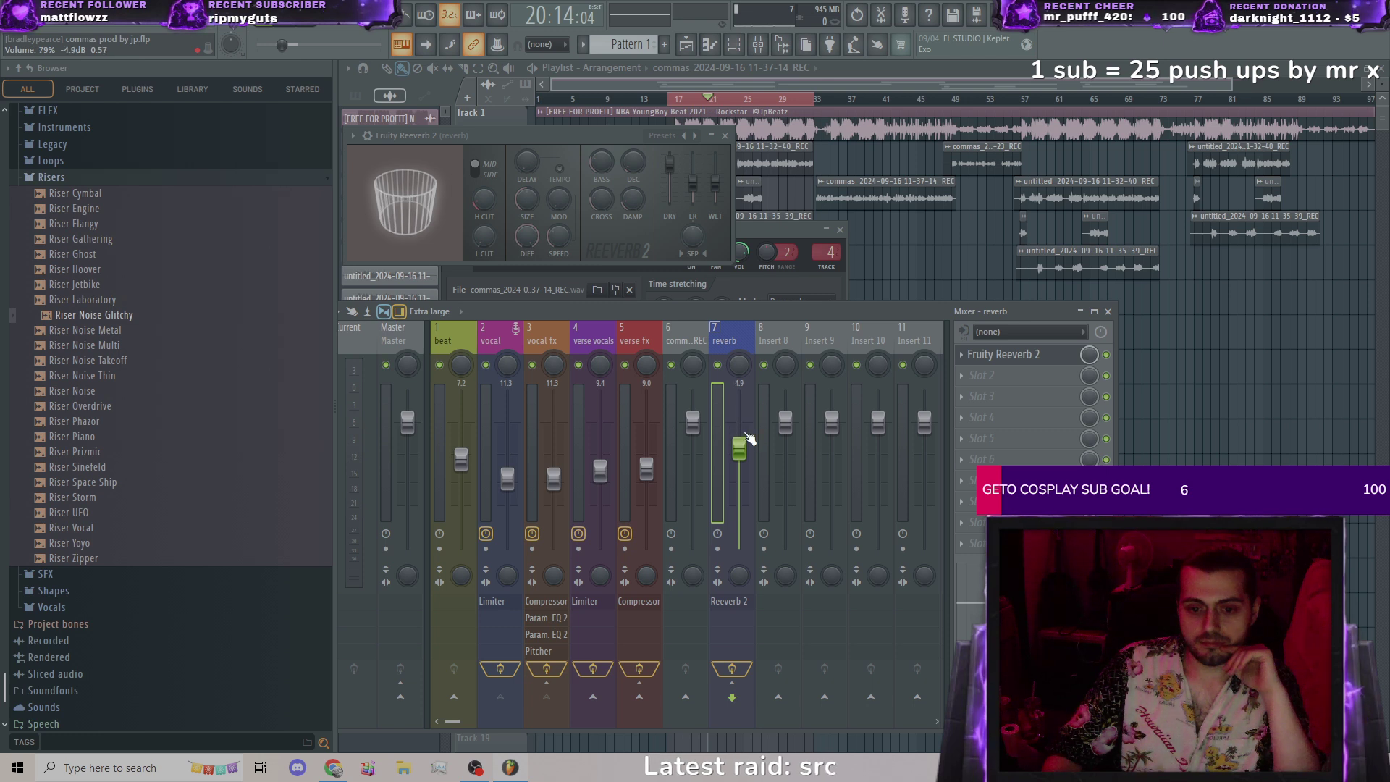
pyautogui.scroll(-8, 750, 438)
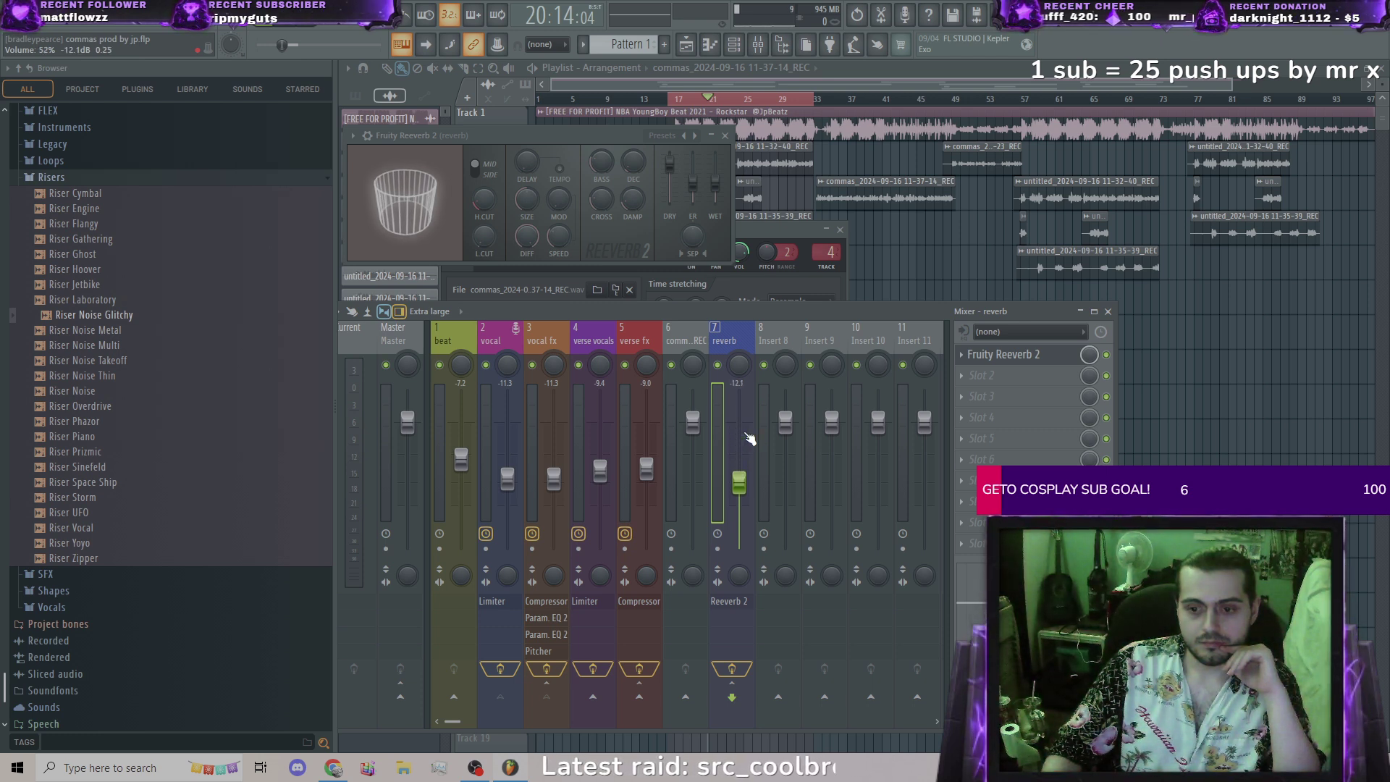
# Step: Audition the vocal fx and reverb balance during playback and raise the reverb track's volume to -11.5 dB
pyautogui.click(544, 344)
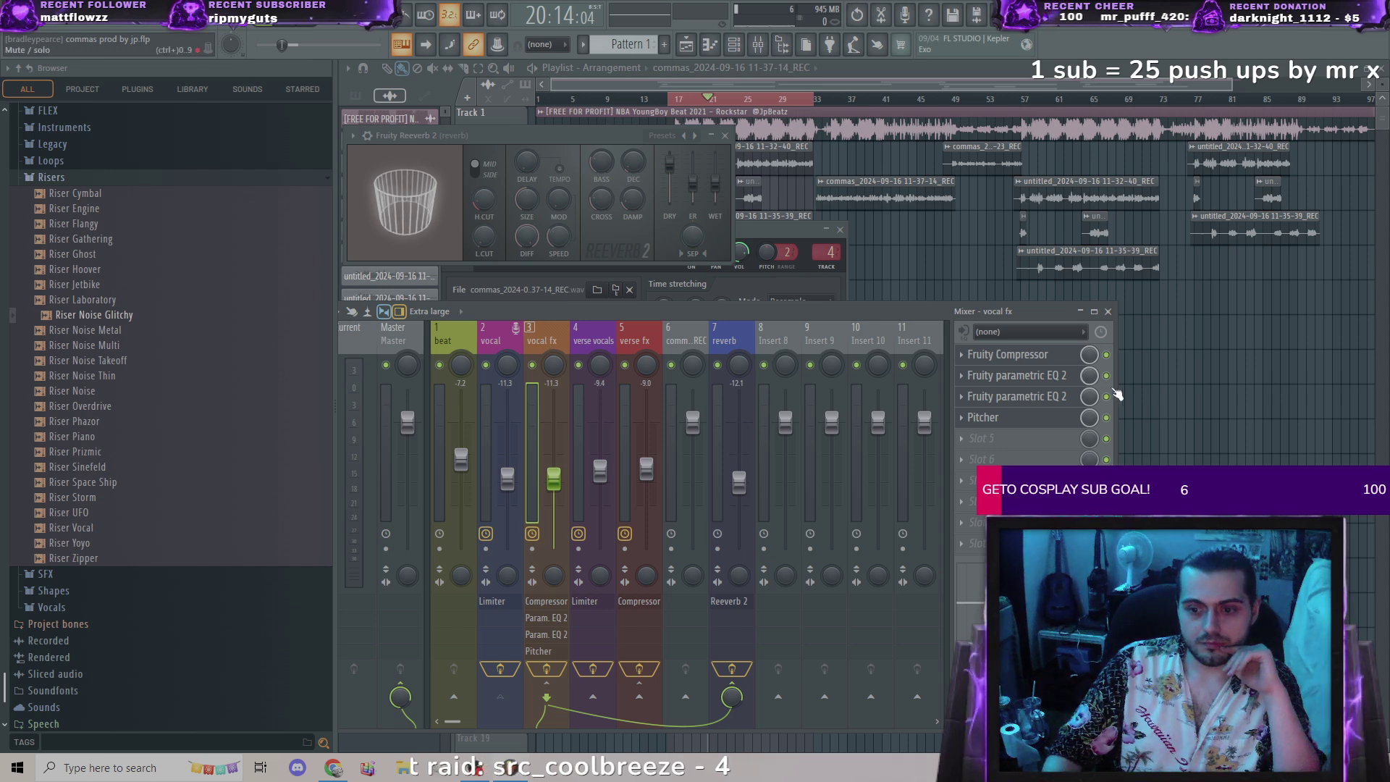
pyautogui.click(724, 340)
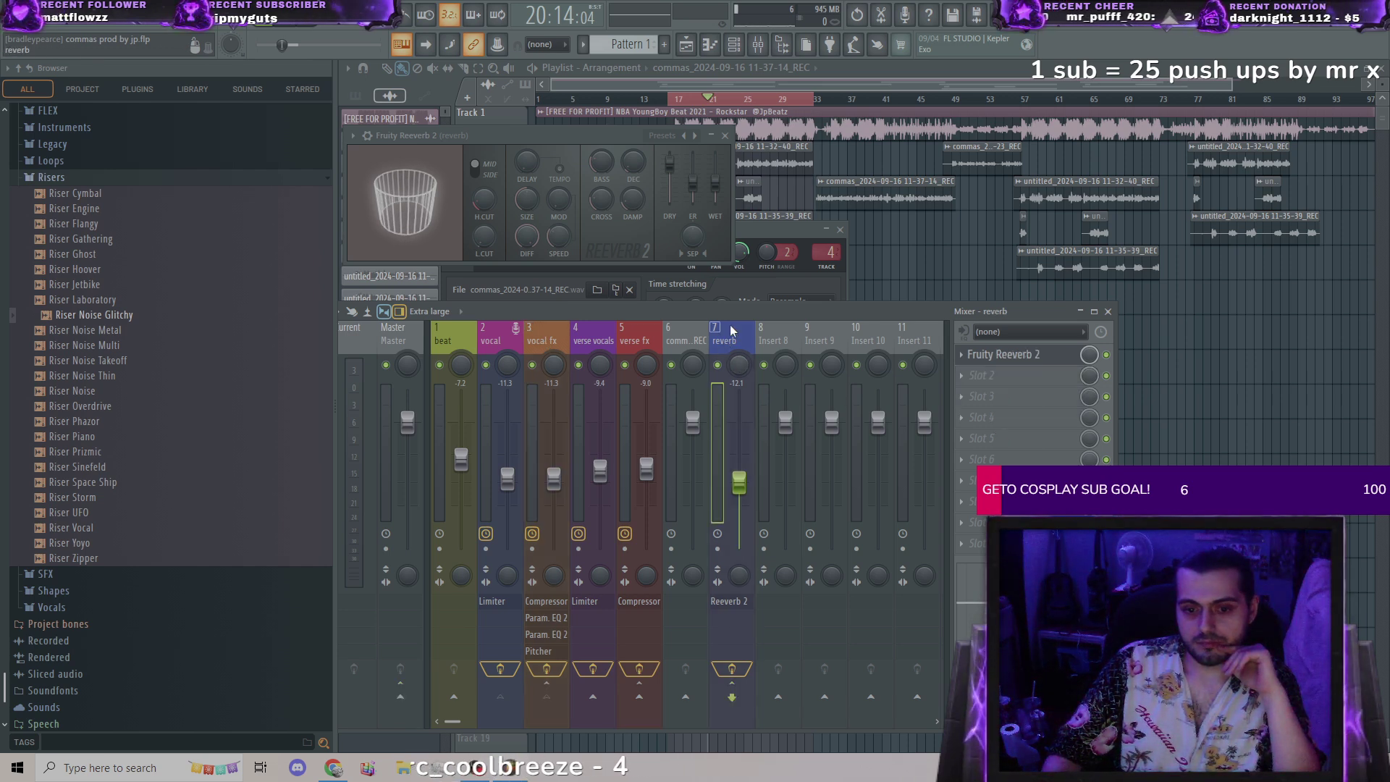
pyautogui.click(547, 344)
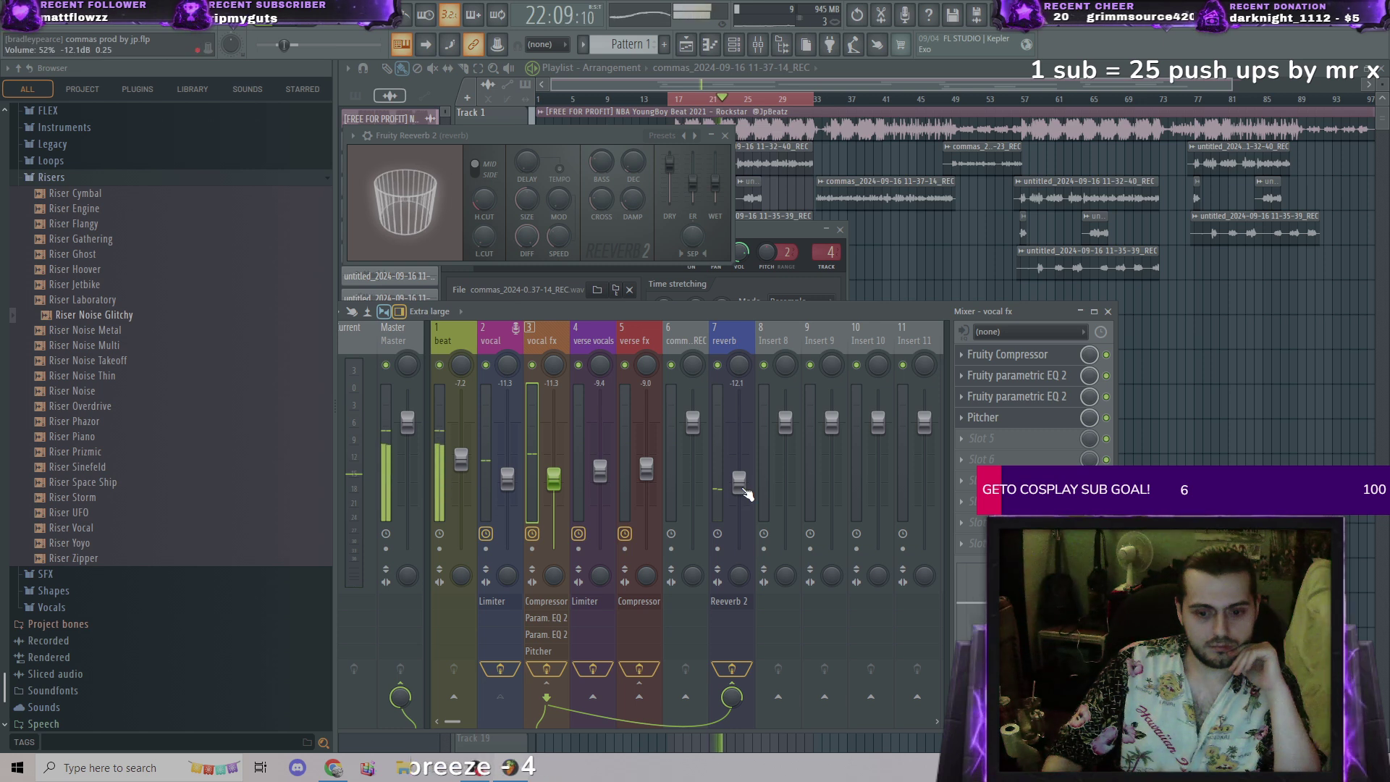
pyautogui.scroll(1, 744, 490)
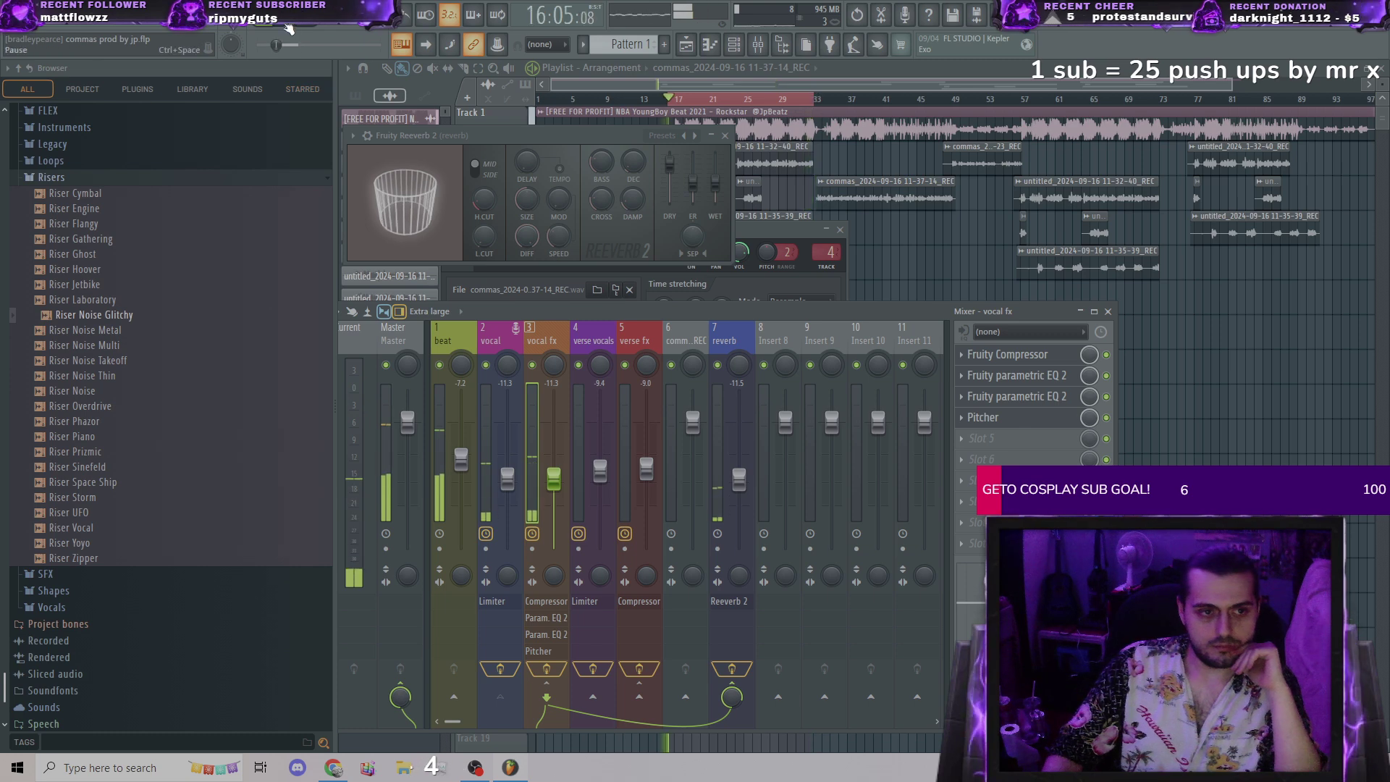
pyautogui.press('space')
# Step: Save the project anyway, keeping the trial version of Pitcher in it
pyautogui.click(11, 50)
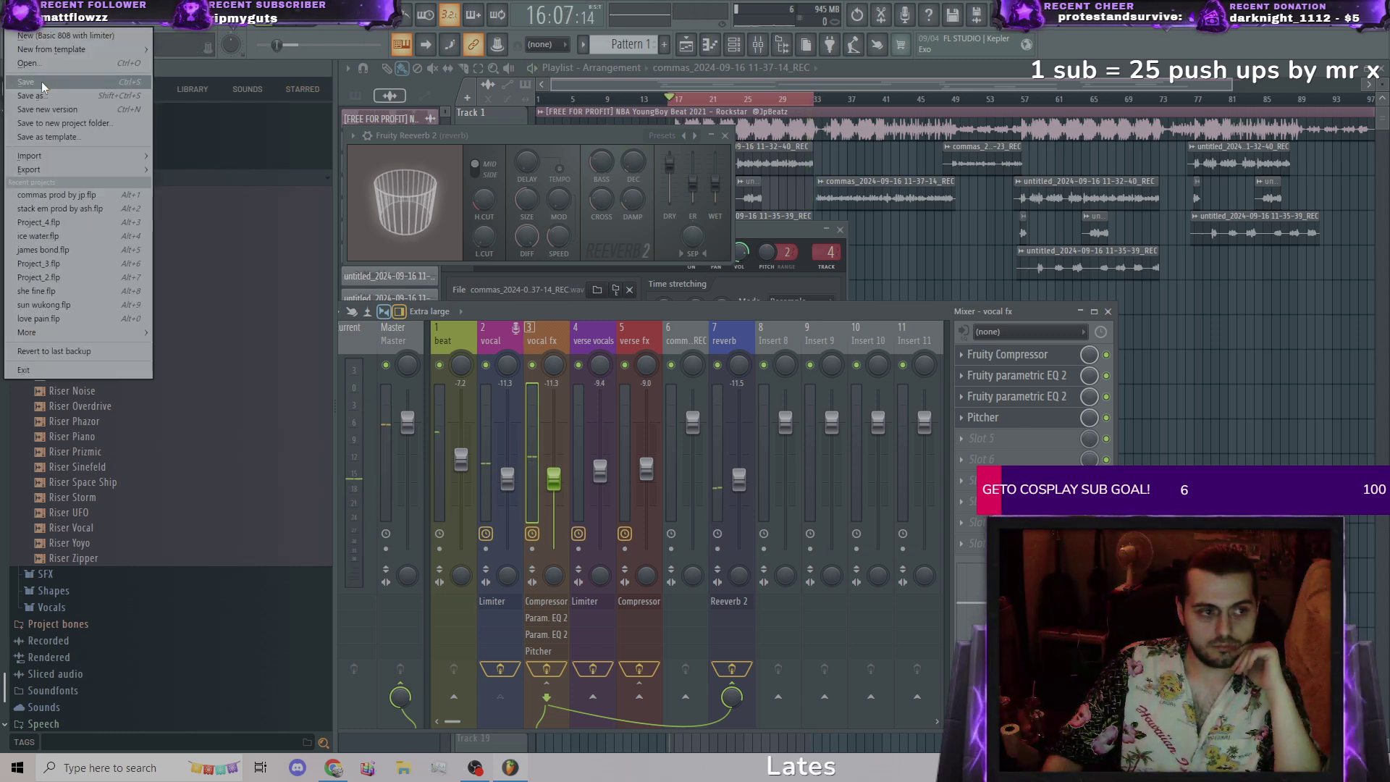
pyautogui.click(41, 81)
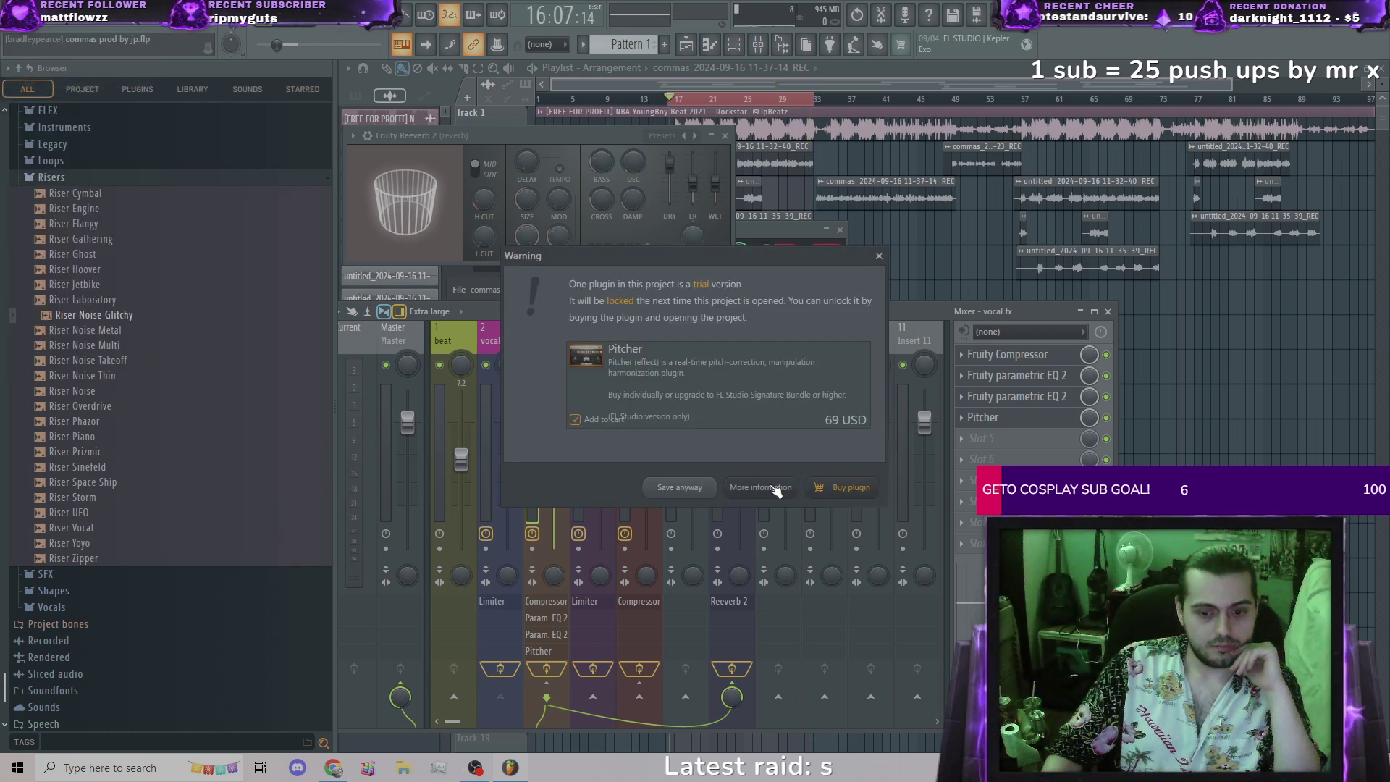
pyautogui.click(680, 488)
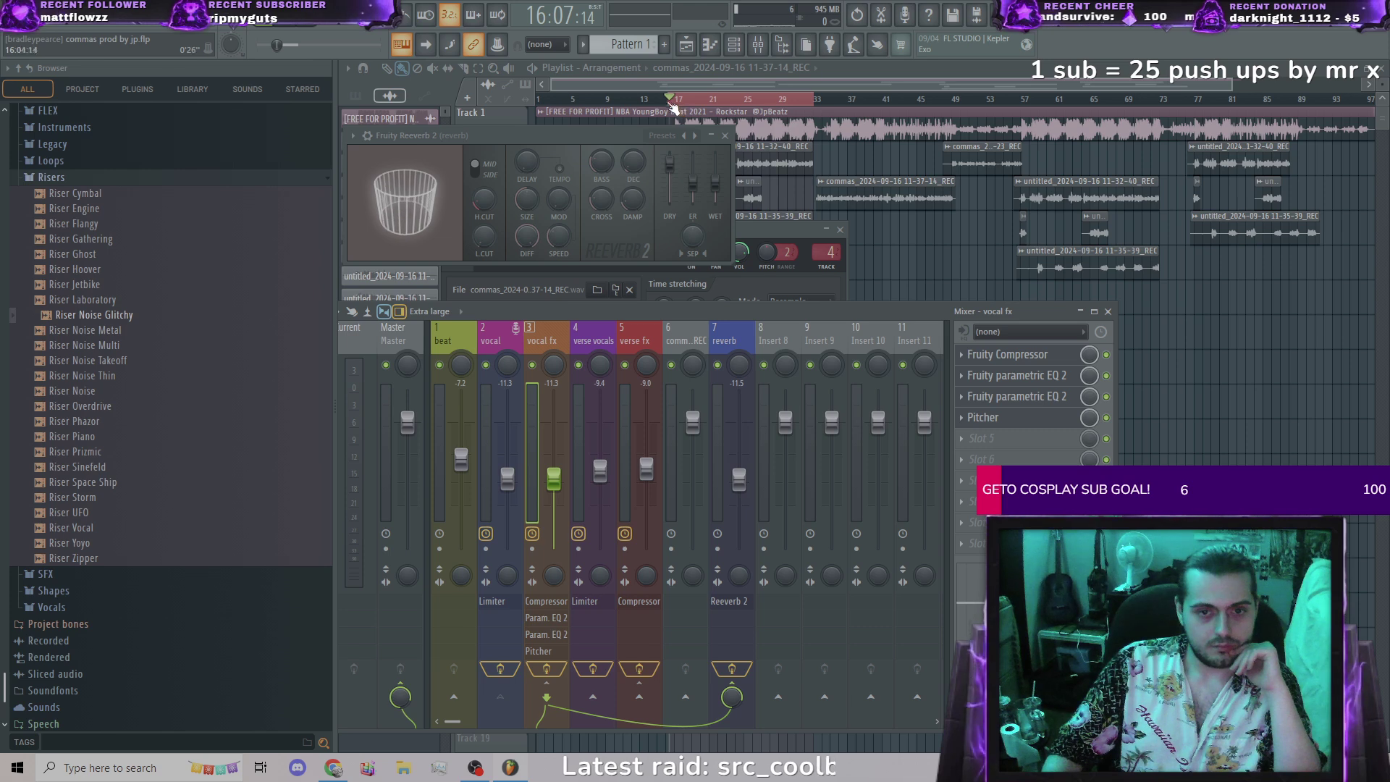
pyautogui.press('F12')
pyautogui.moveTo(818, 101); pyautogui.dragTo(946, 106)
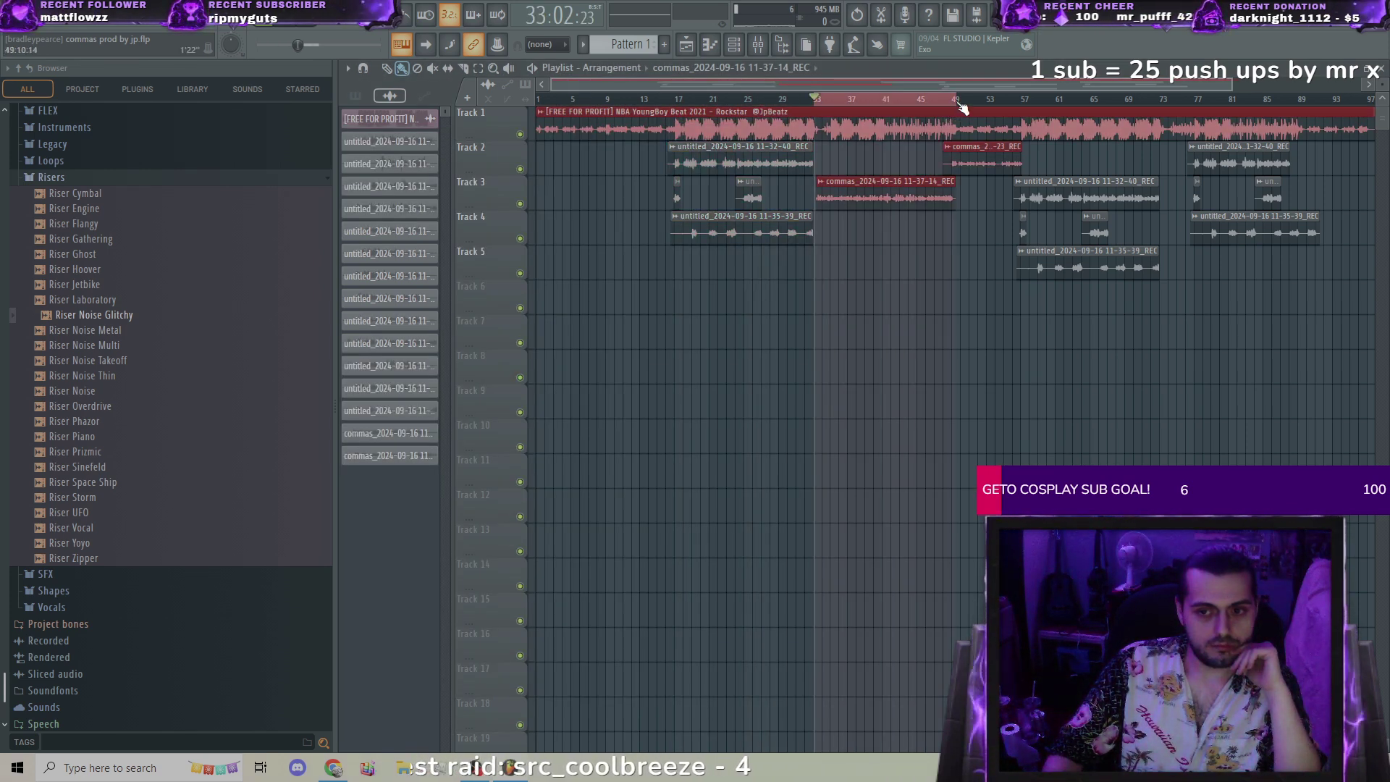
# Step: Open the mixer and insert Fruity parametric EQ 2 in slot 2 of the verse fx track
pyautogui.click(764, 45)
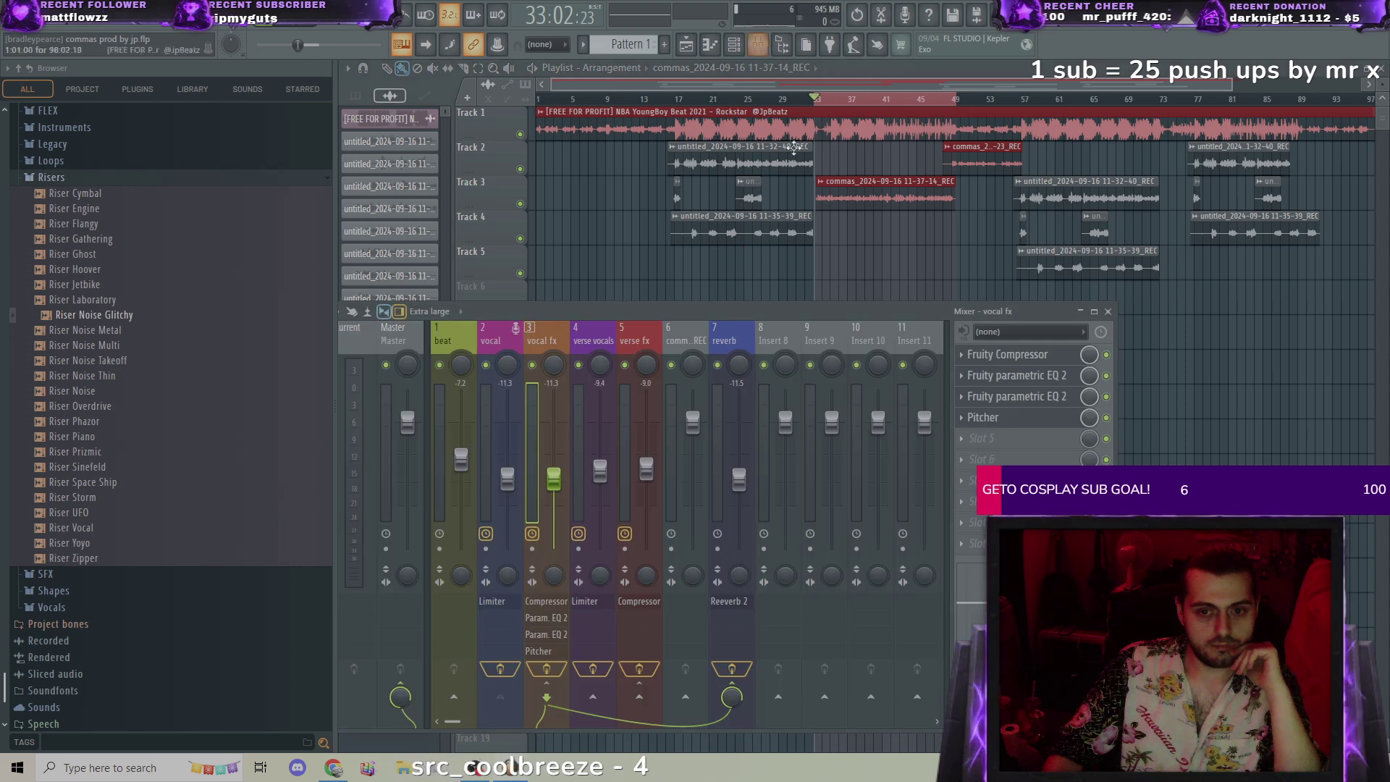
pyautogui.click(642, 340)
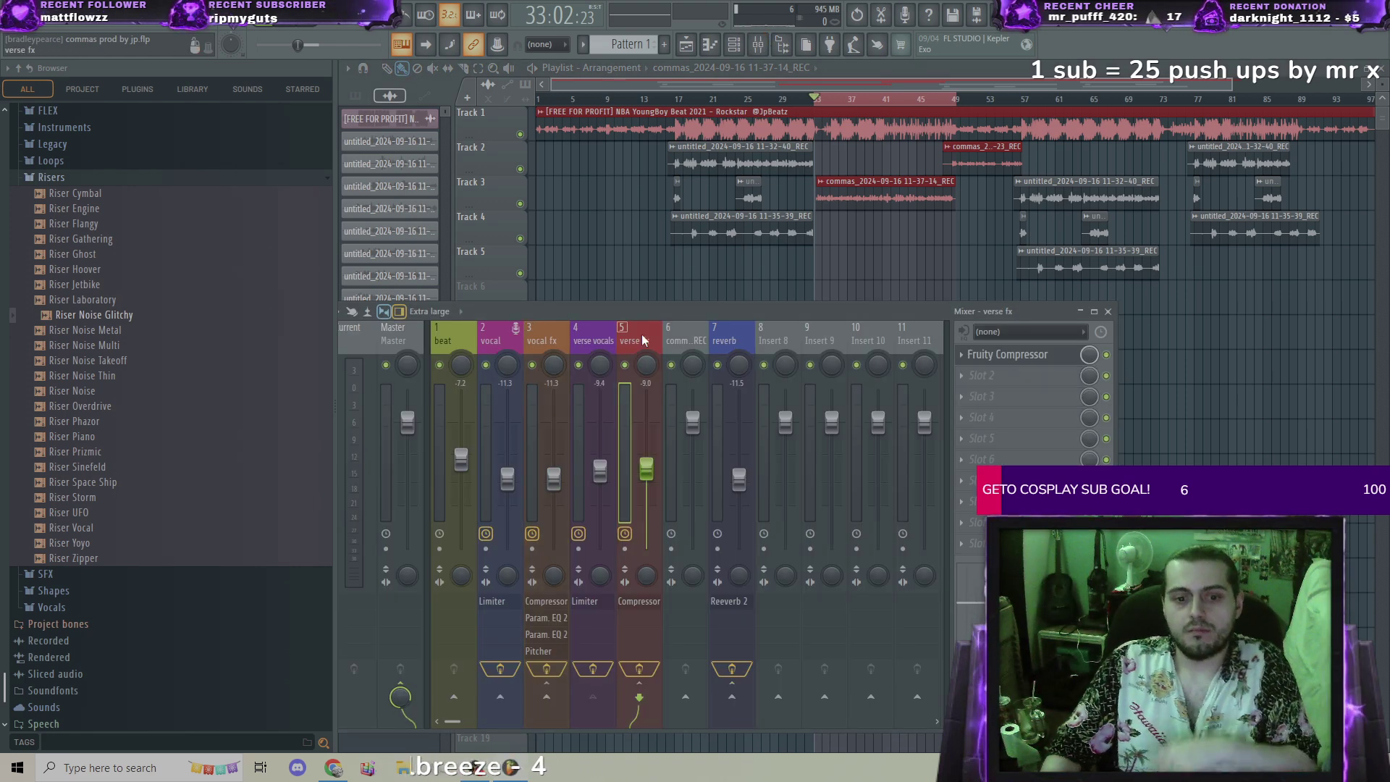
pyautogui.click(590, 343)
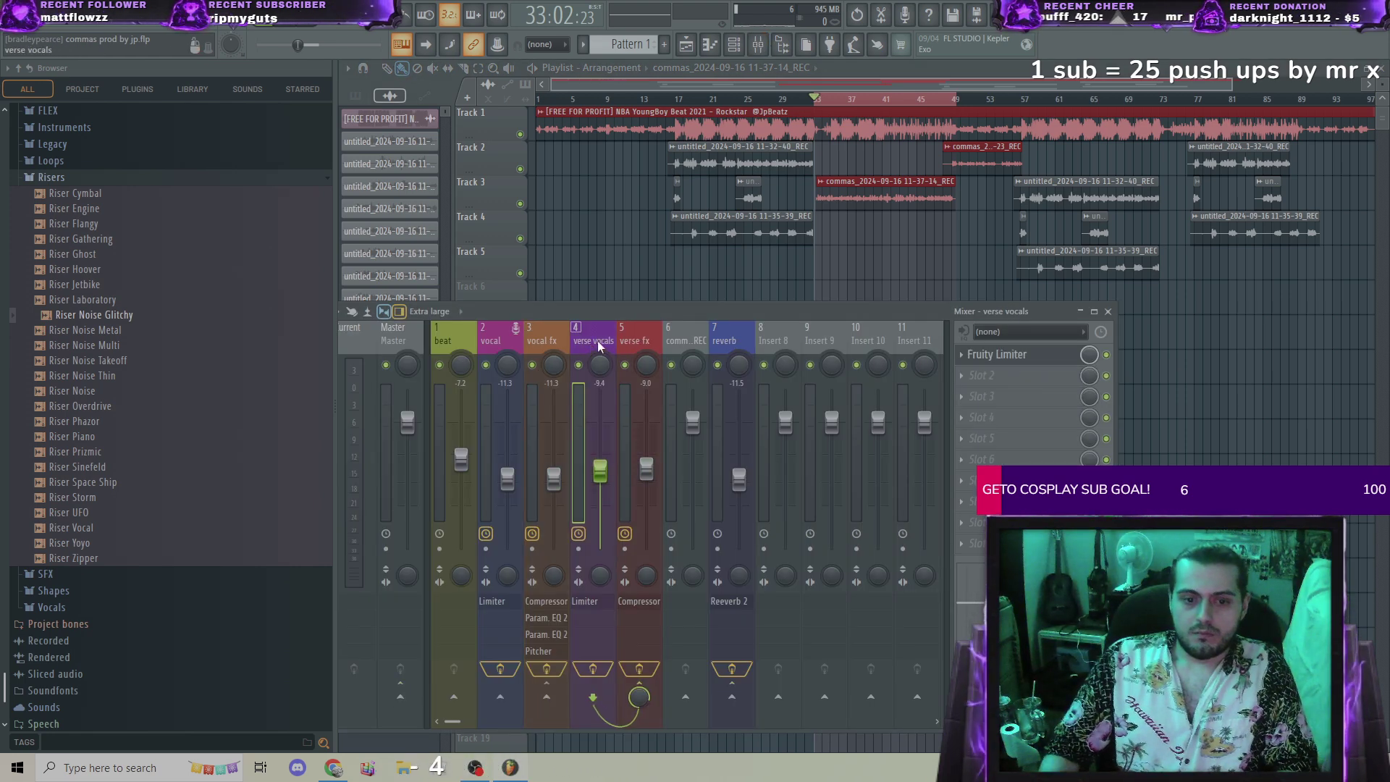
pyautogui.click(627, 335)
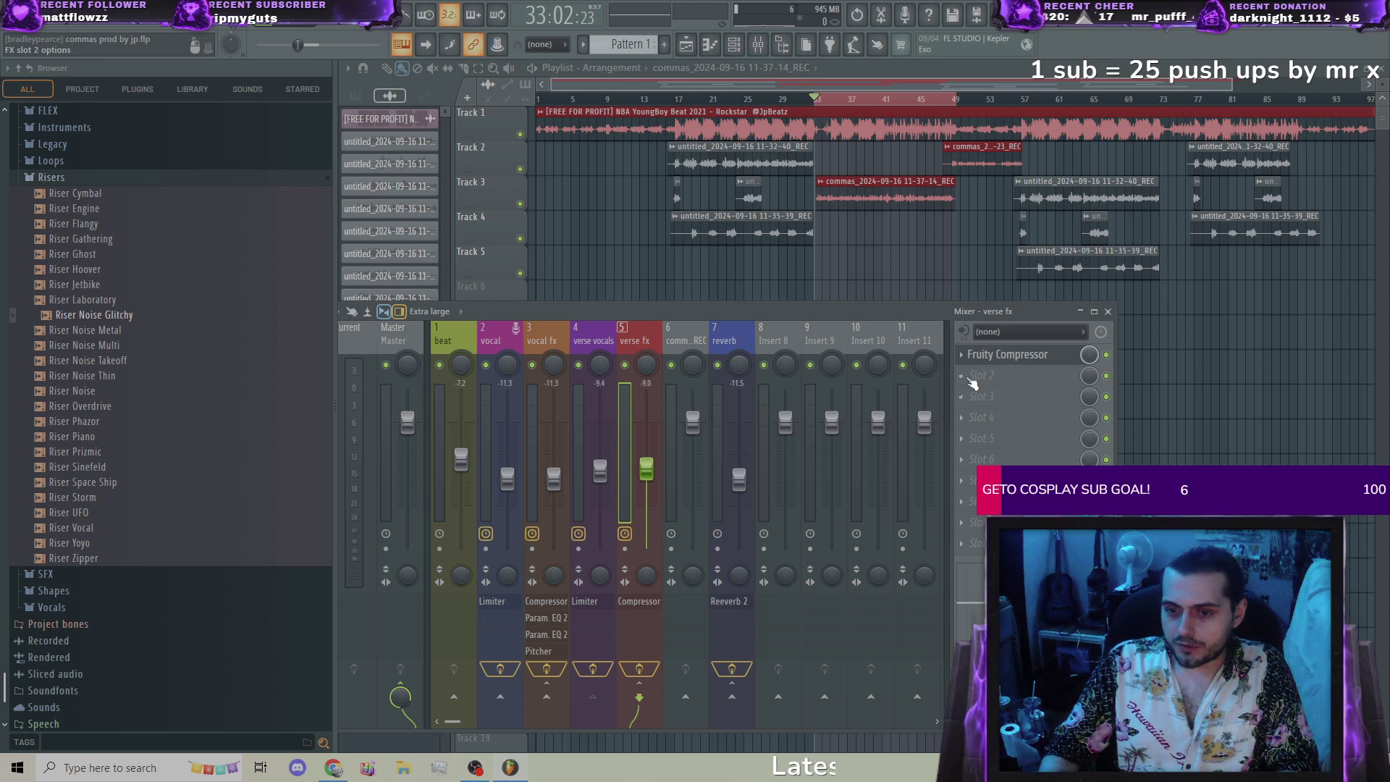
pyautogui.click(960, 377)
pyautogui.click(1187, 503)
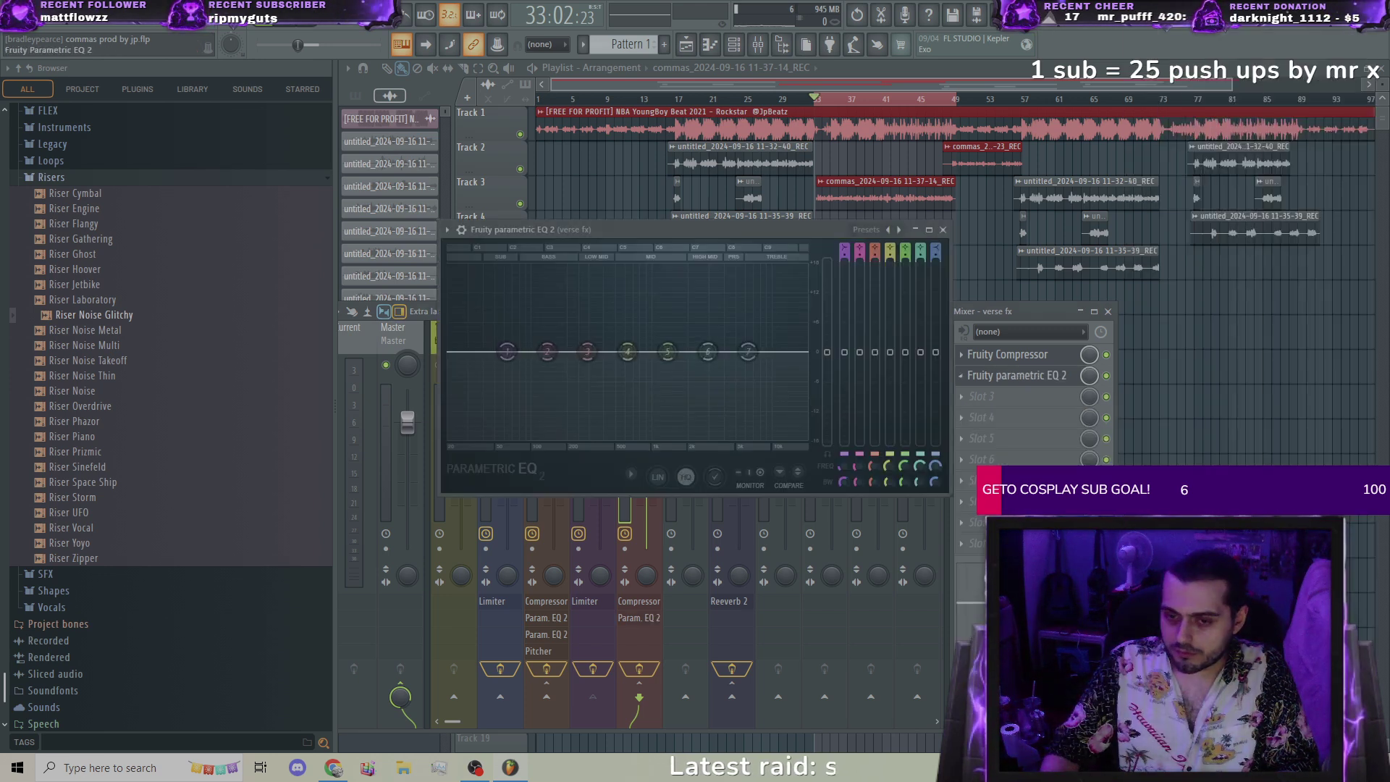
# Step: Set EQ band 1 on verse fx to high pass and tune its cutoff to about 240 Hz during playback
pyautogui.rightClick(509, 355)
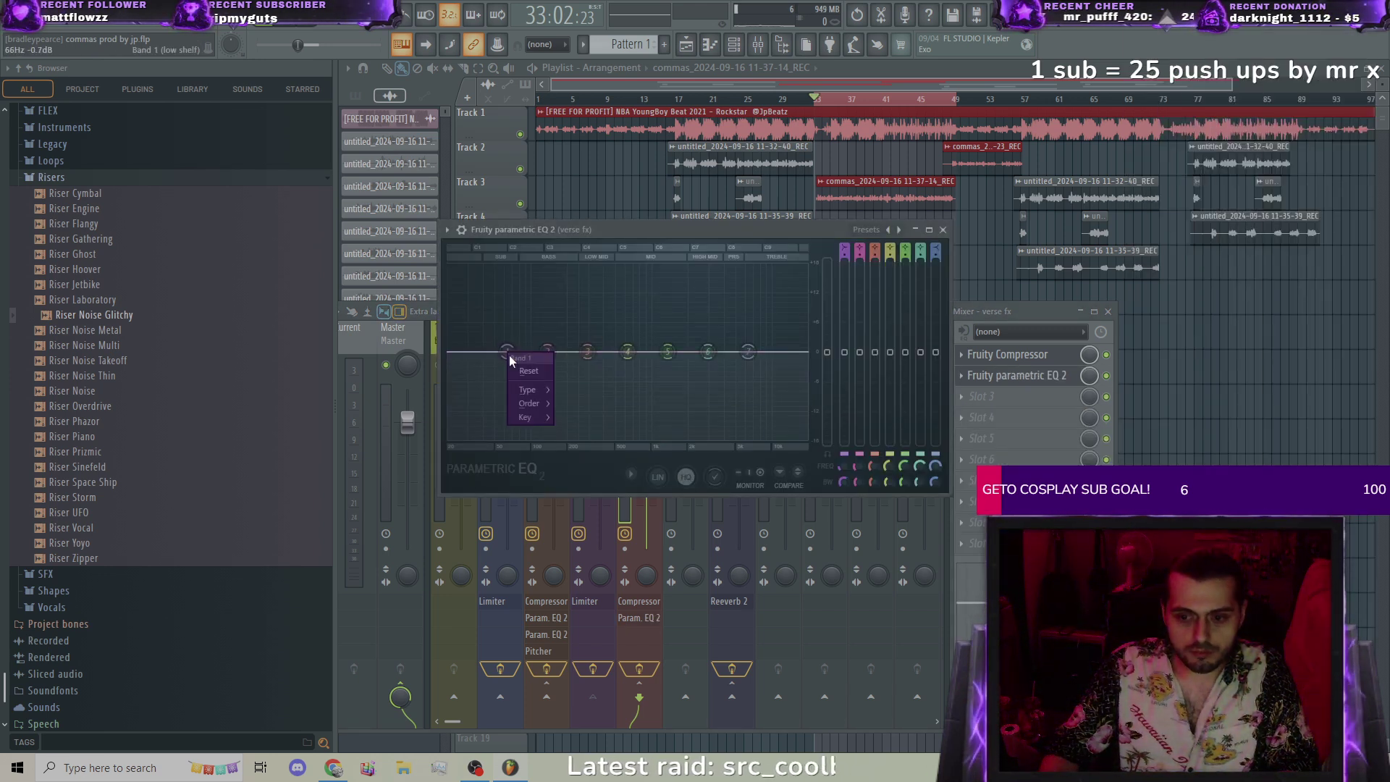
pyautogui.moveTo(542, 389)
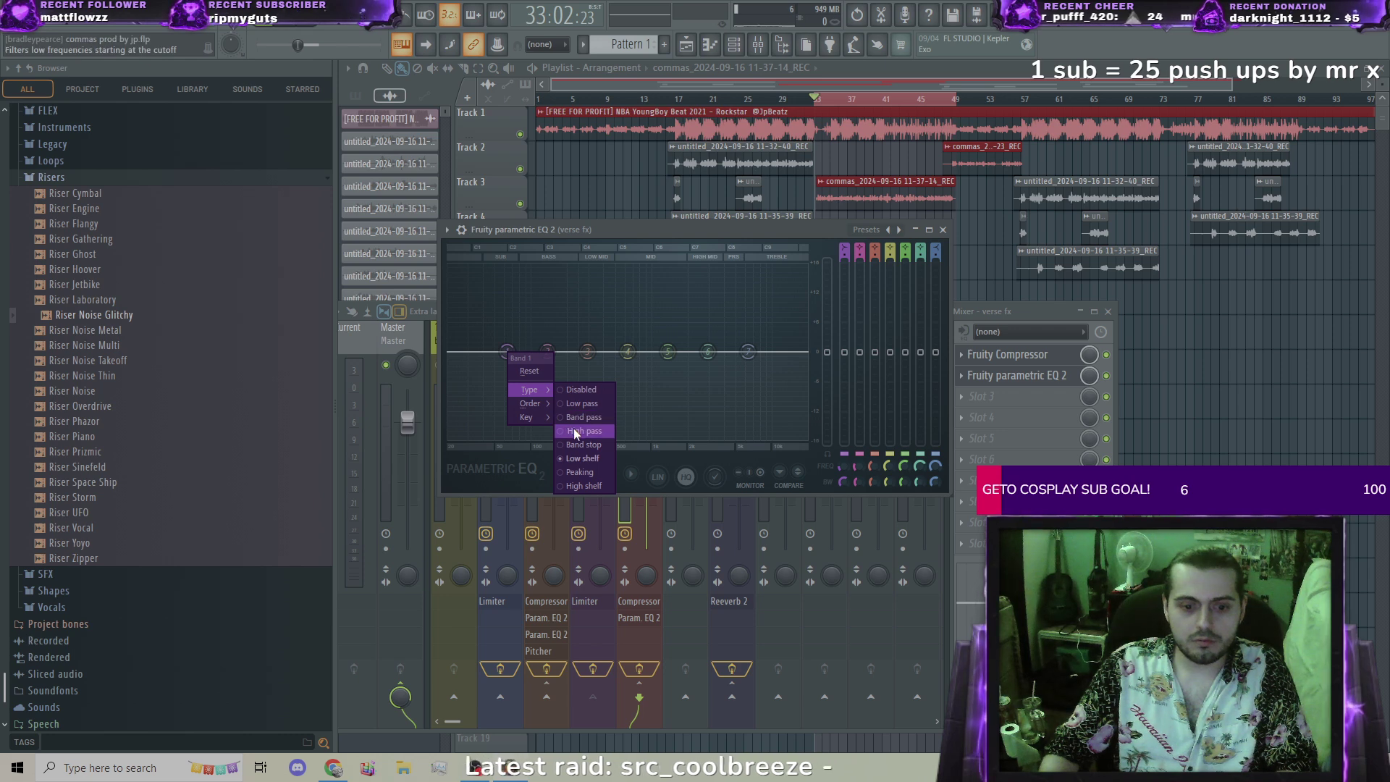
pyautogui.click(573, 427)
pyautogui.moveTo(508, 352); pyautogui.dragTo(582, 352)
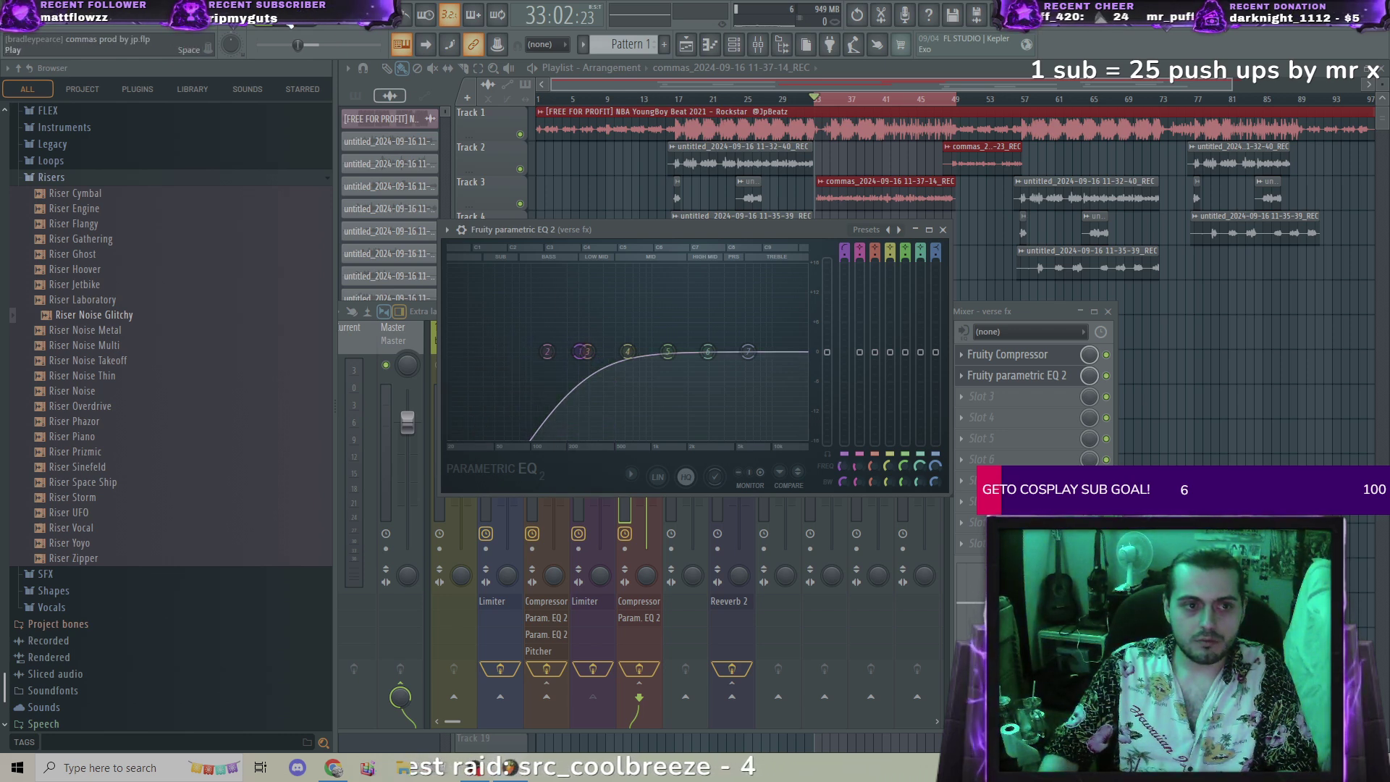
pyautogui.press('space')
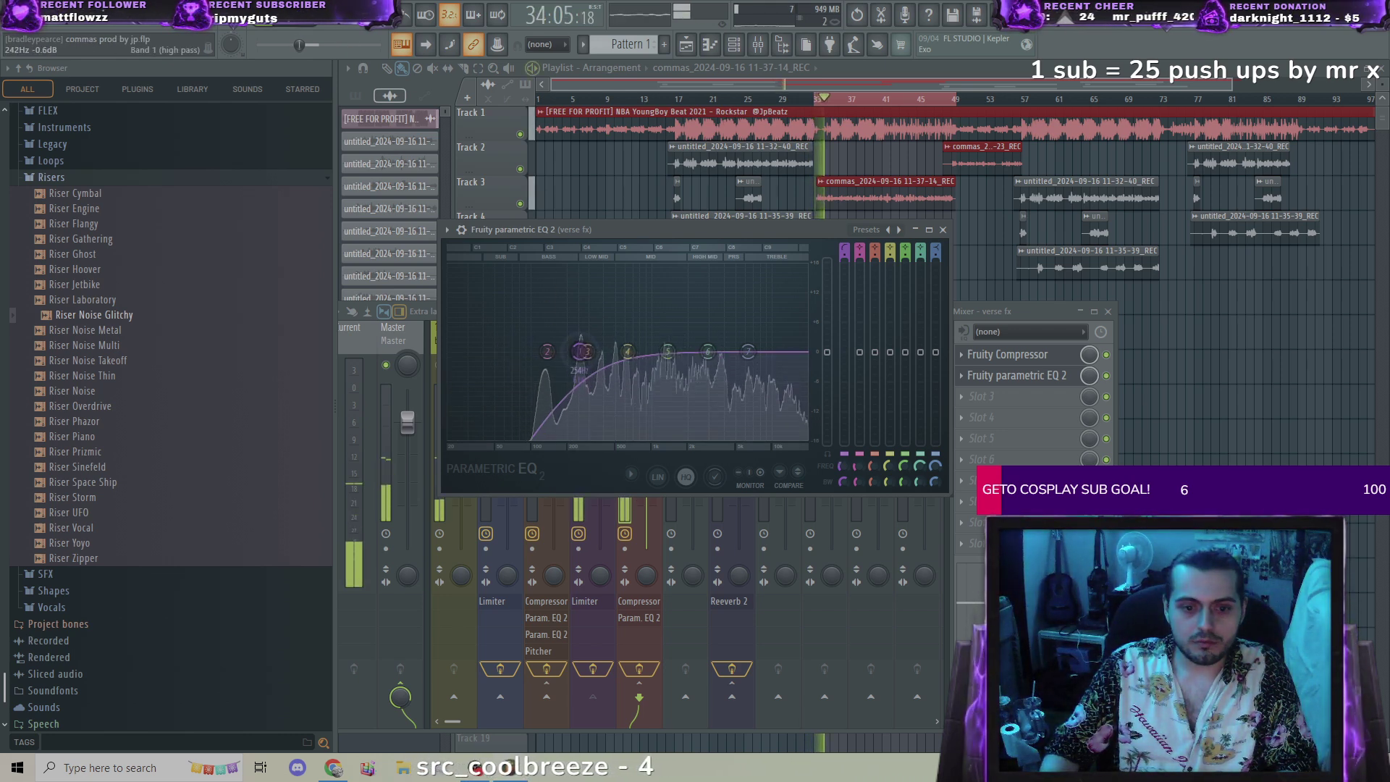
pyautogui.moveTo(581, 352); pyautogui.dragTo(579, 344)
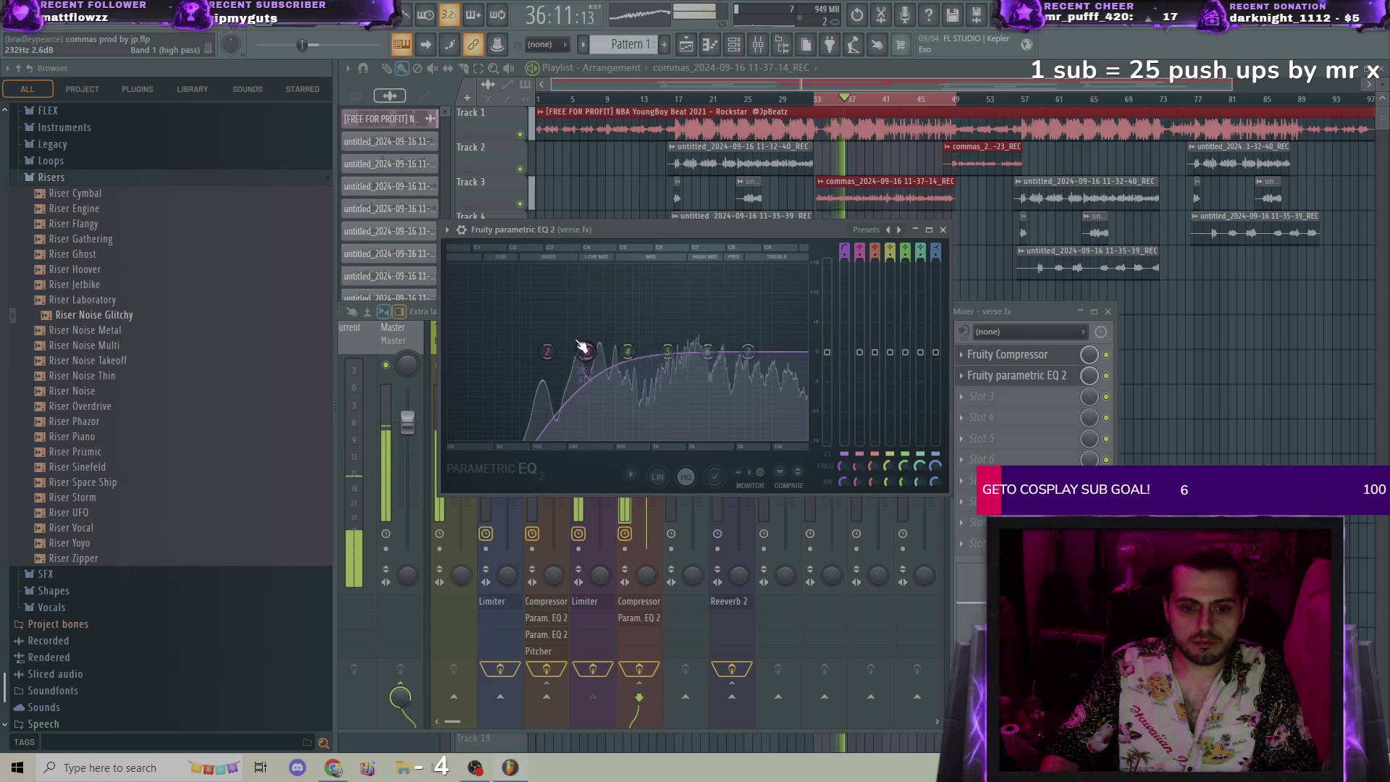
# Step: Add a second Fruity parametric EQ 2 on verse fx, sweep a narrow band 3 boost, and cut about 4.8 dB near 235 Hz
pyautogui.click(968, 400)
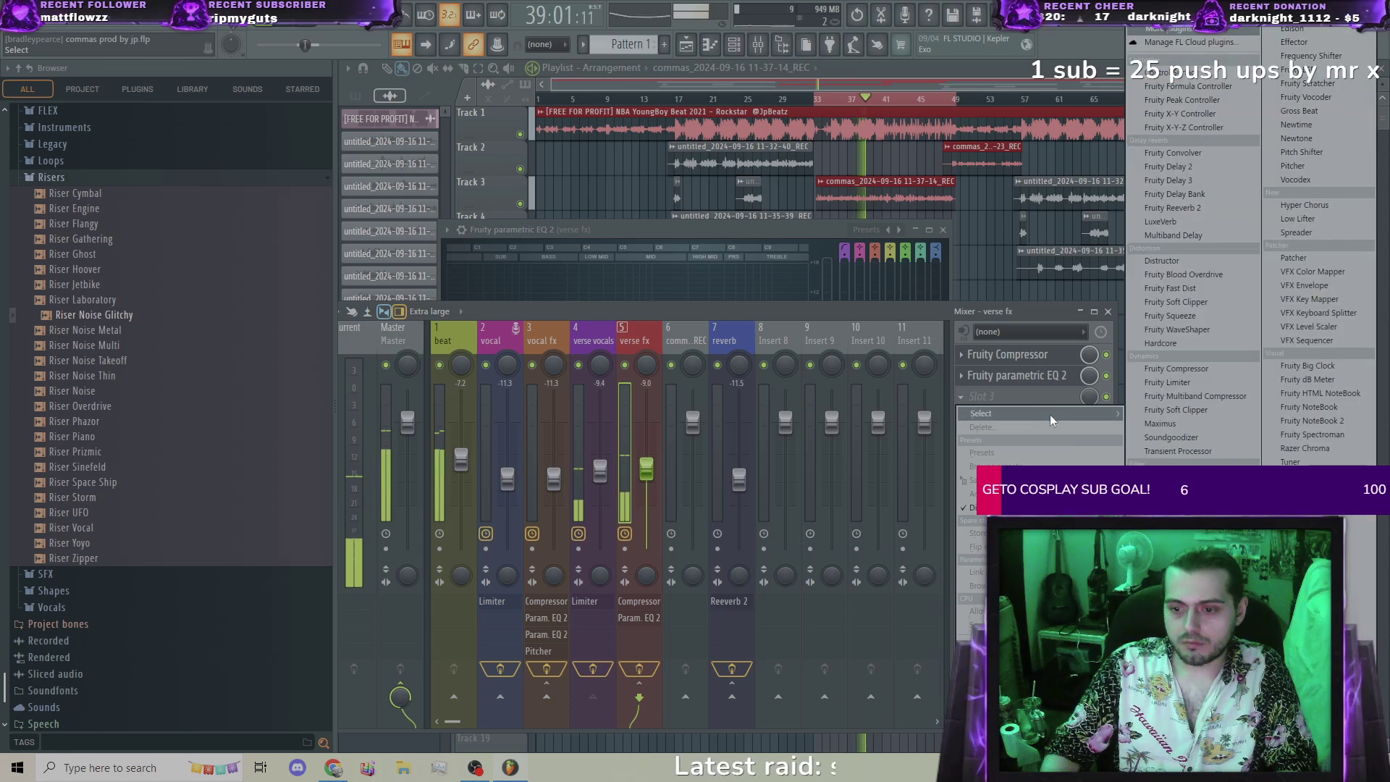
pyautogui.click(1173, 547)
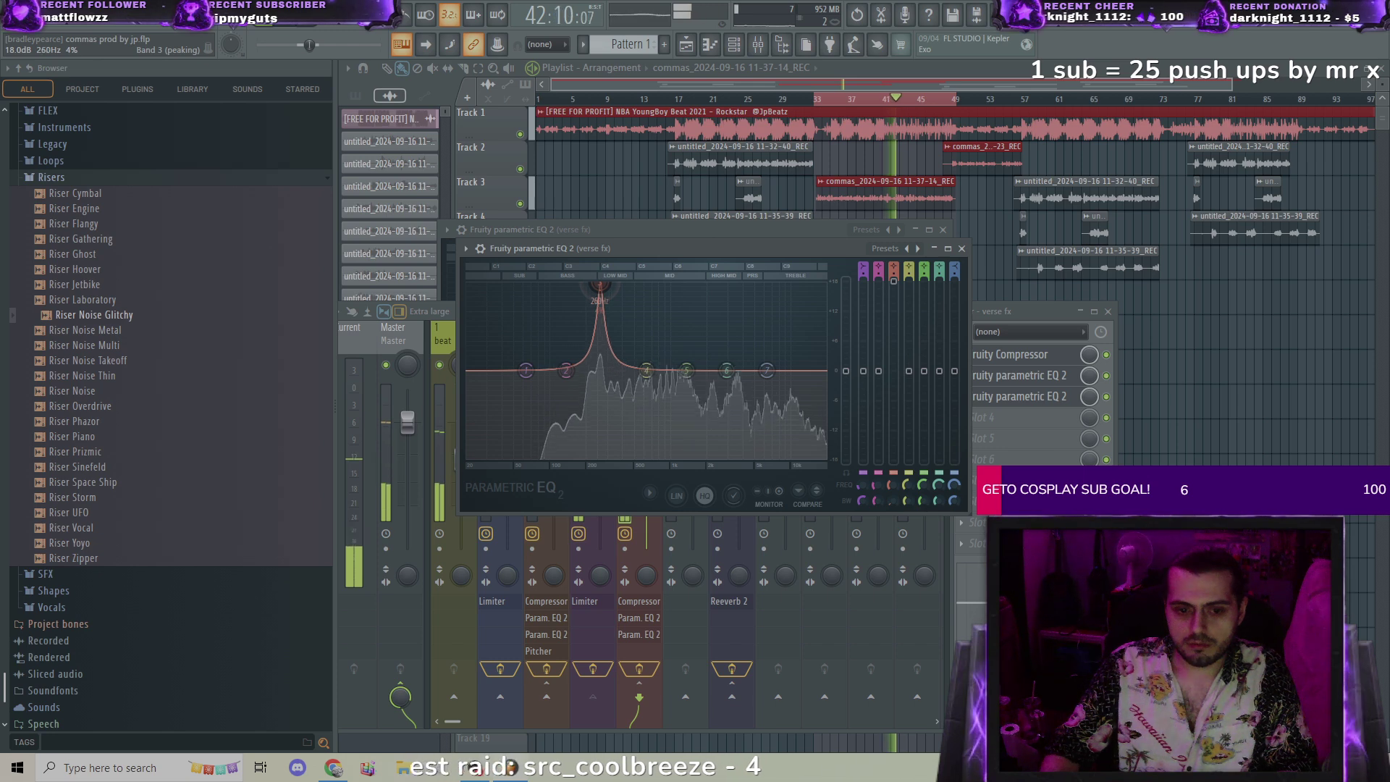
pyautogui.moveTo(605, 288); pyautogui.dragTo(597, 287)
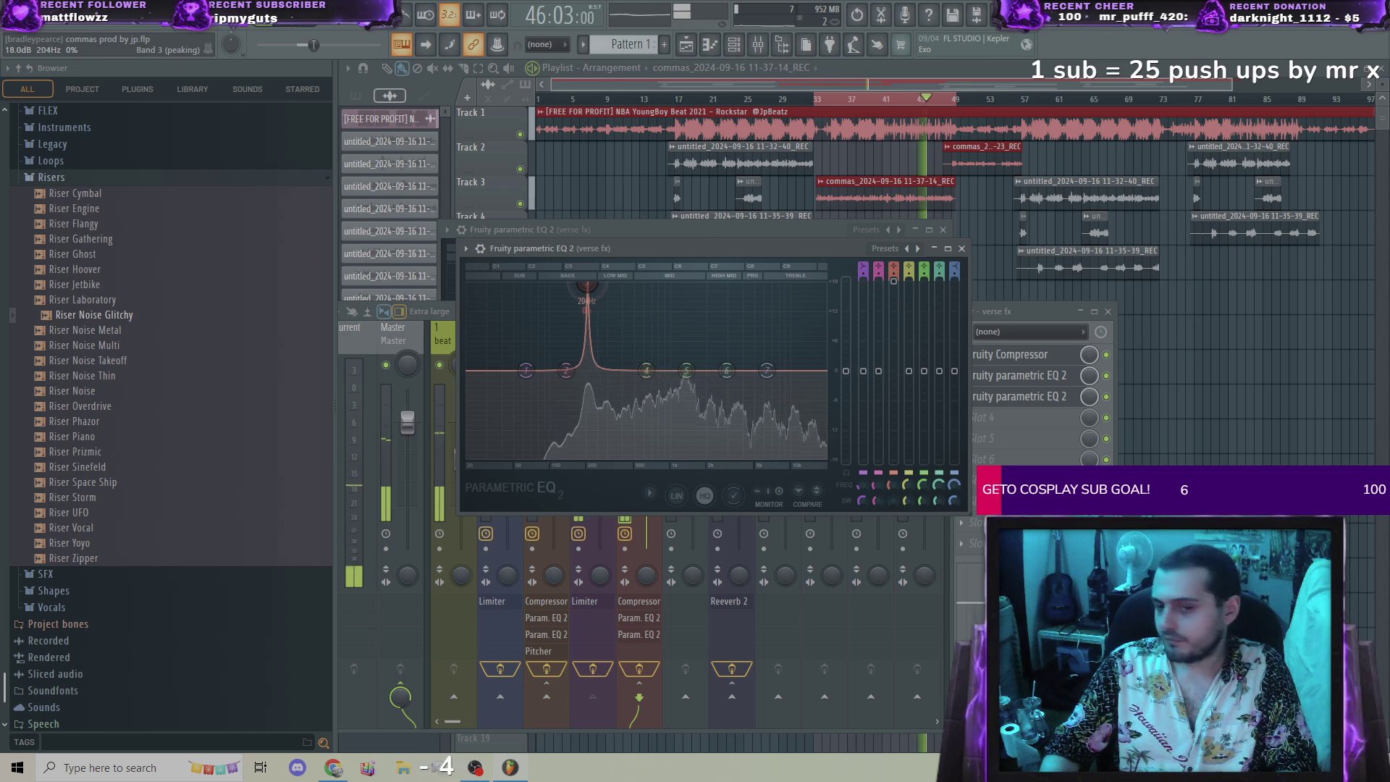
pyautogui.moveTo(587, 288); pyautogui.dragTo(596, 289)
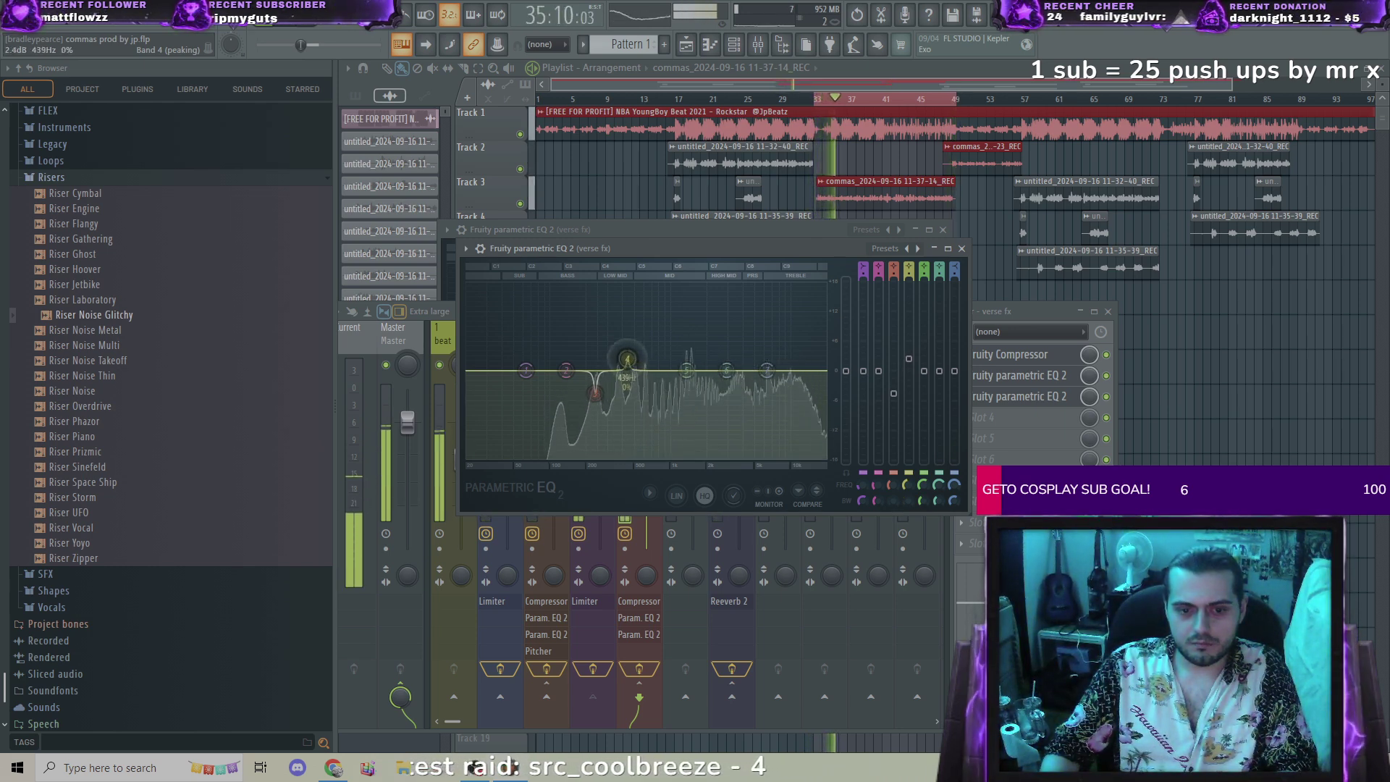
# Step: Sweep narrow band 4 and make a small cut near 500 Hz, then fine-tune the band 3 cut slightly higher in frequency
pyautogui.moveTo(627, 359); pyautogui.dragTo(634, 286)
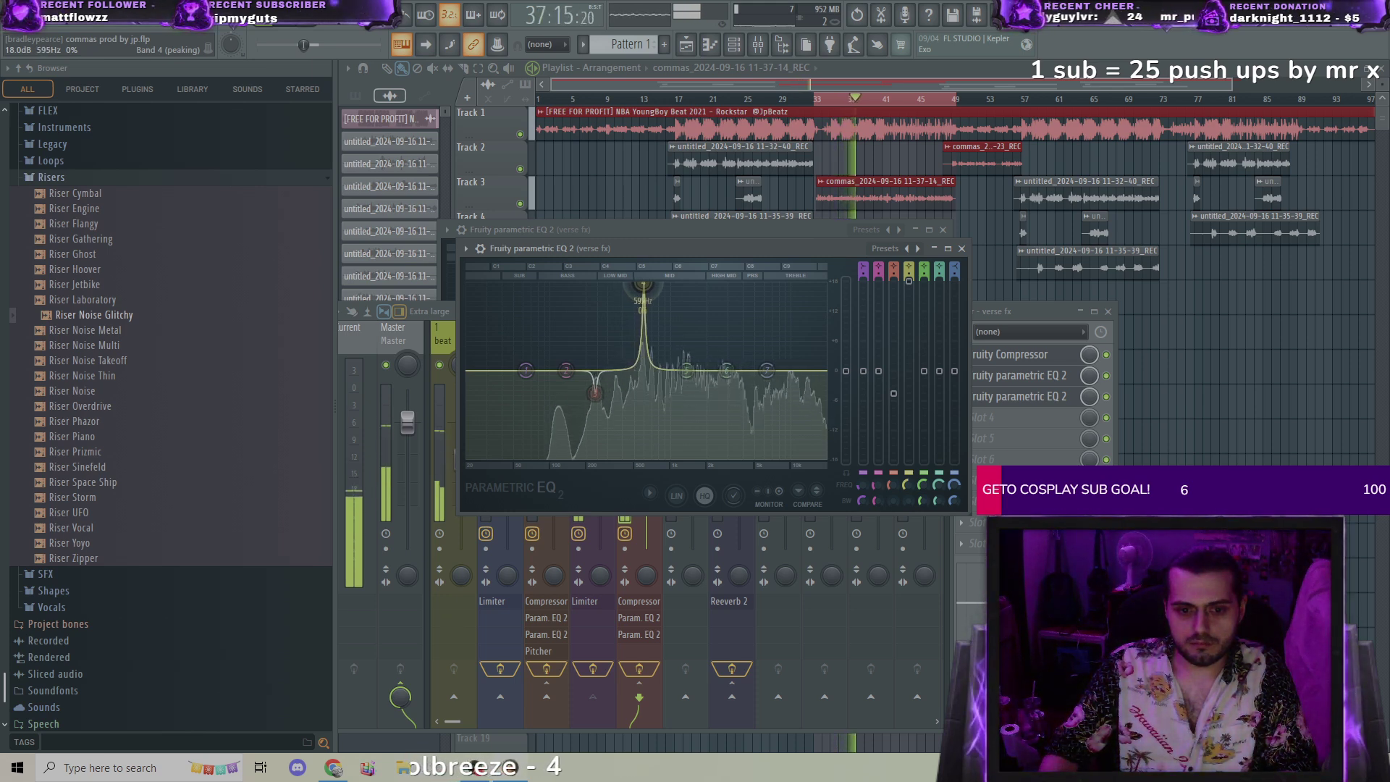
pyautogui.moveTo(637, 286); pyautogui.dragTo(636, 286)
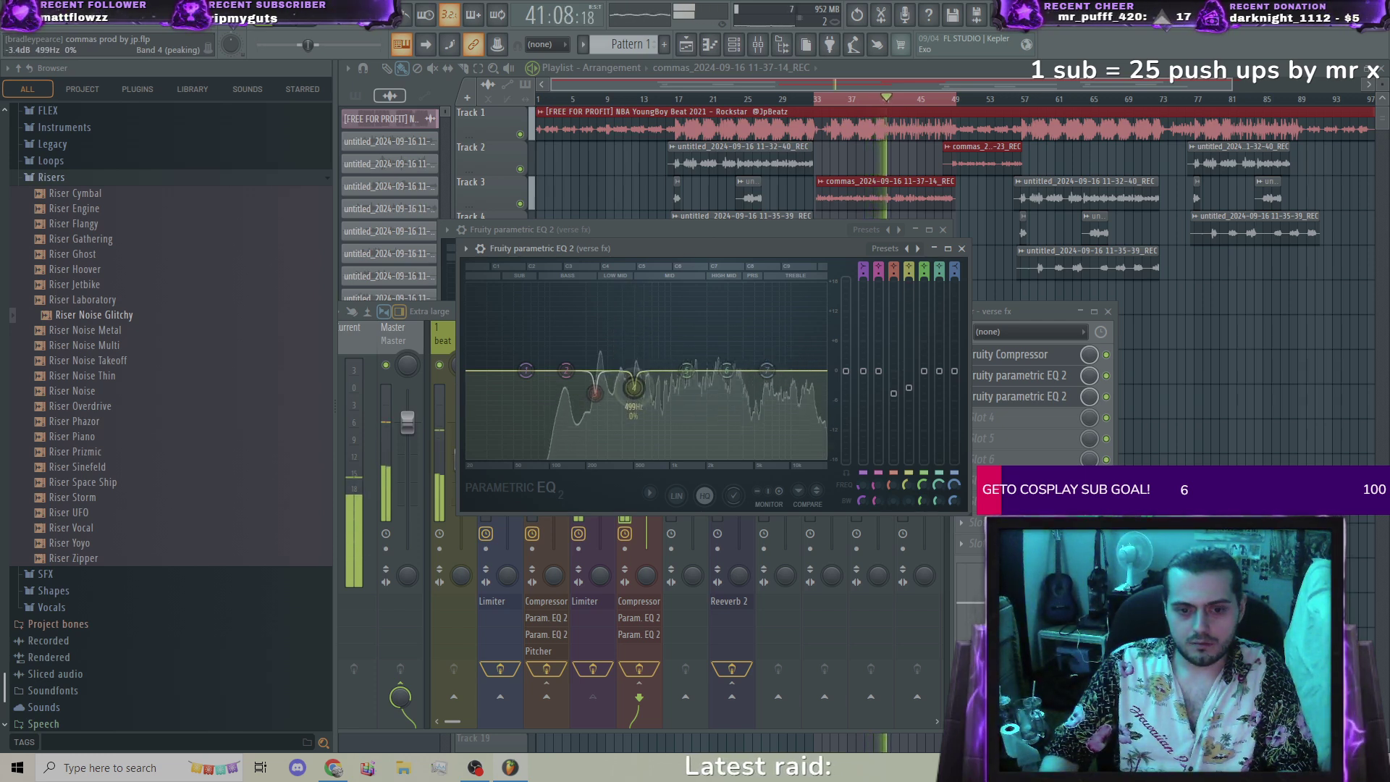
pyautogui.scroll(2, 635, 390)
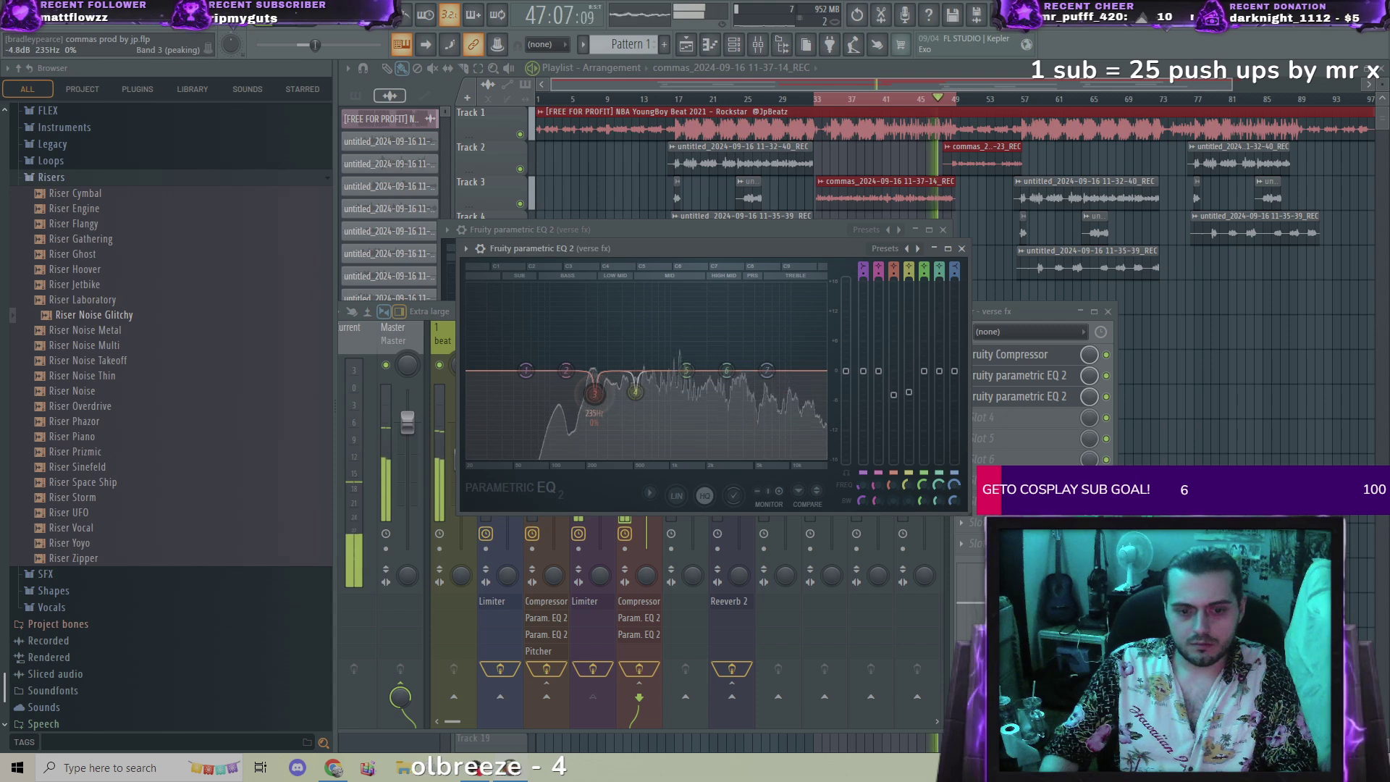
pyautogui.moveTo(595, 395); pyautogui.dragTo(600, 401)
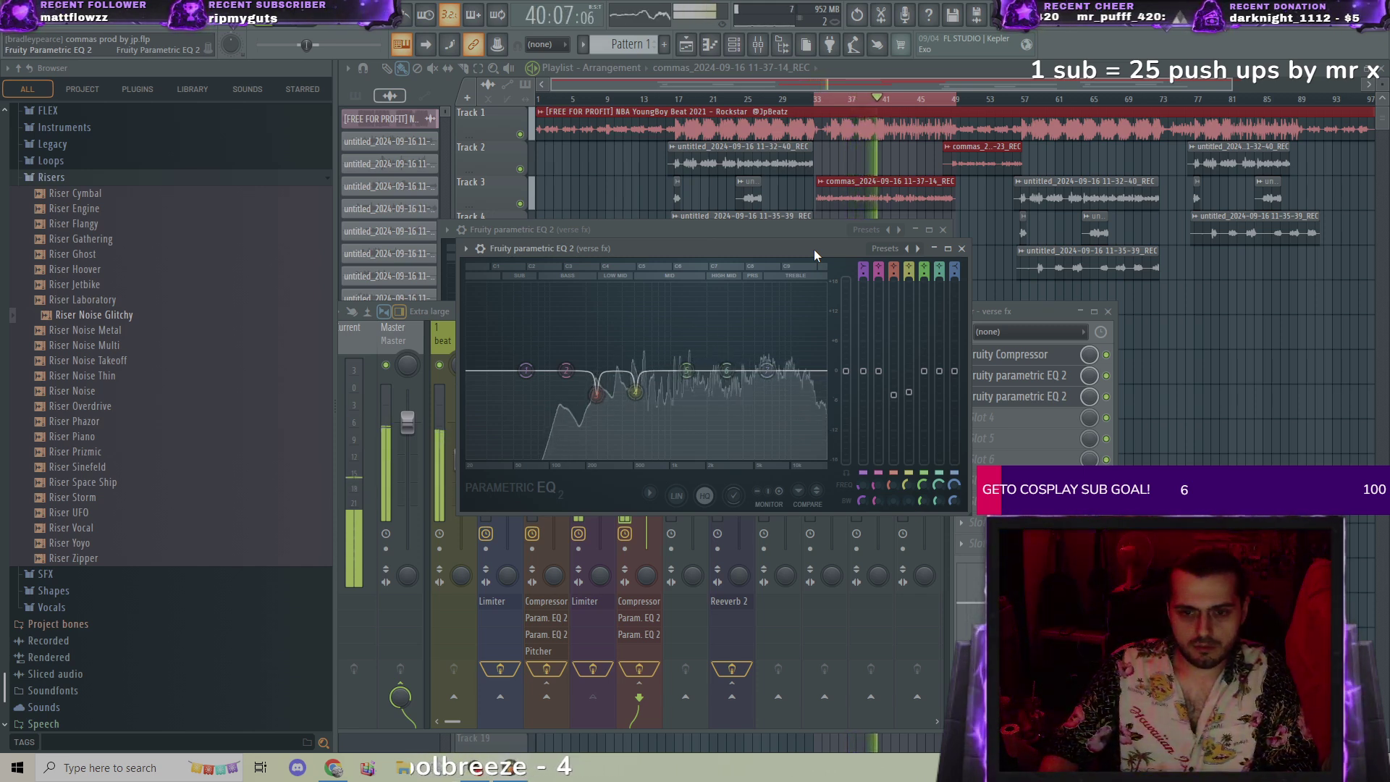
pyautogui.doubleClick(763, 167)
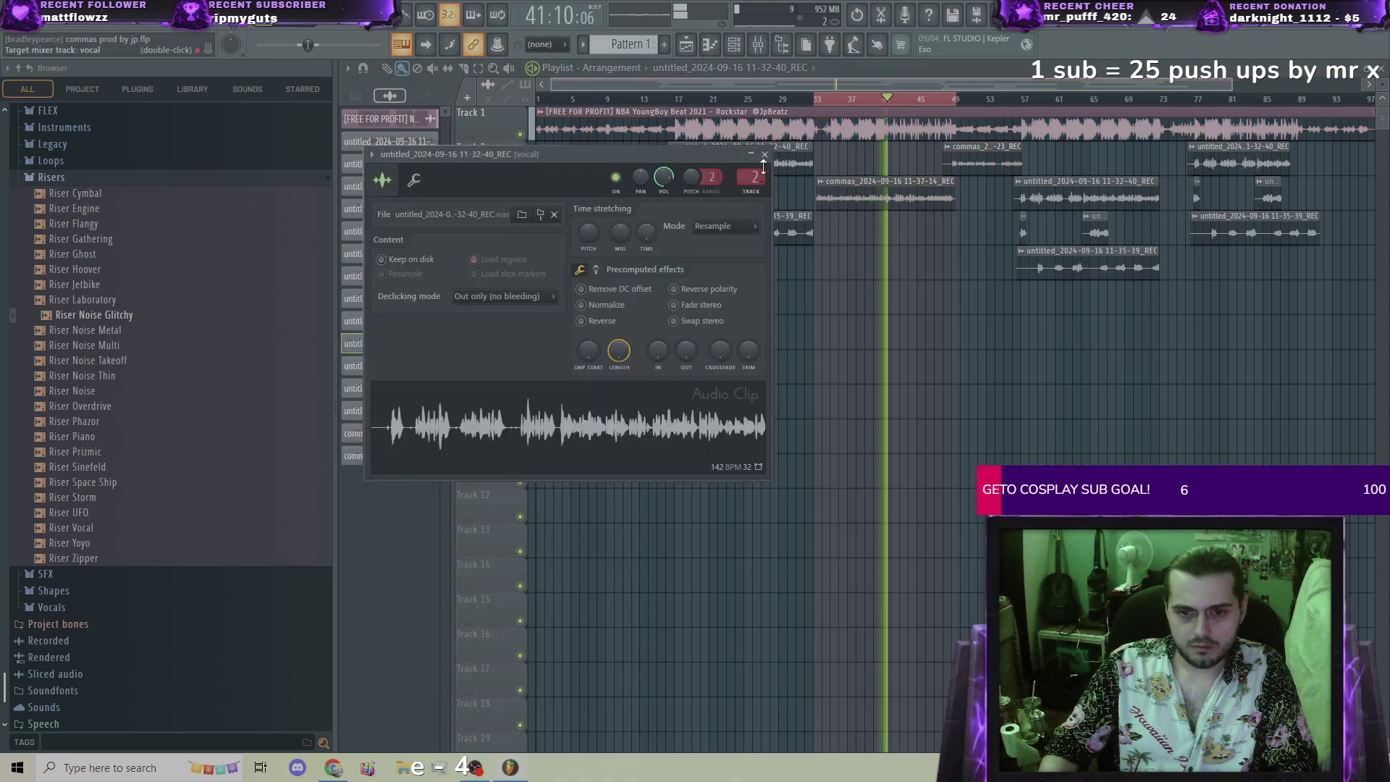
pyautogui.click(772, 161)
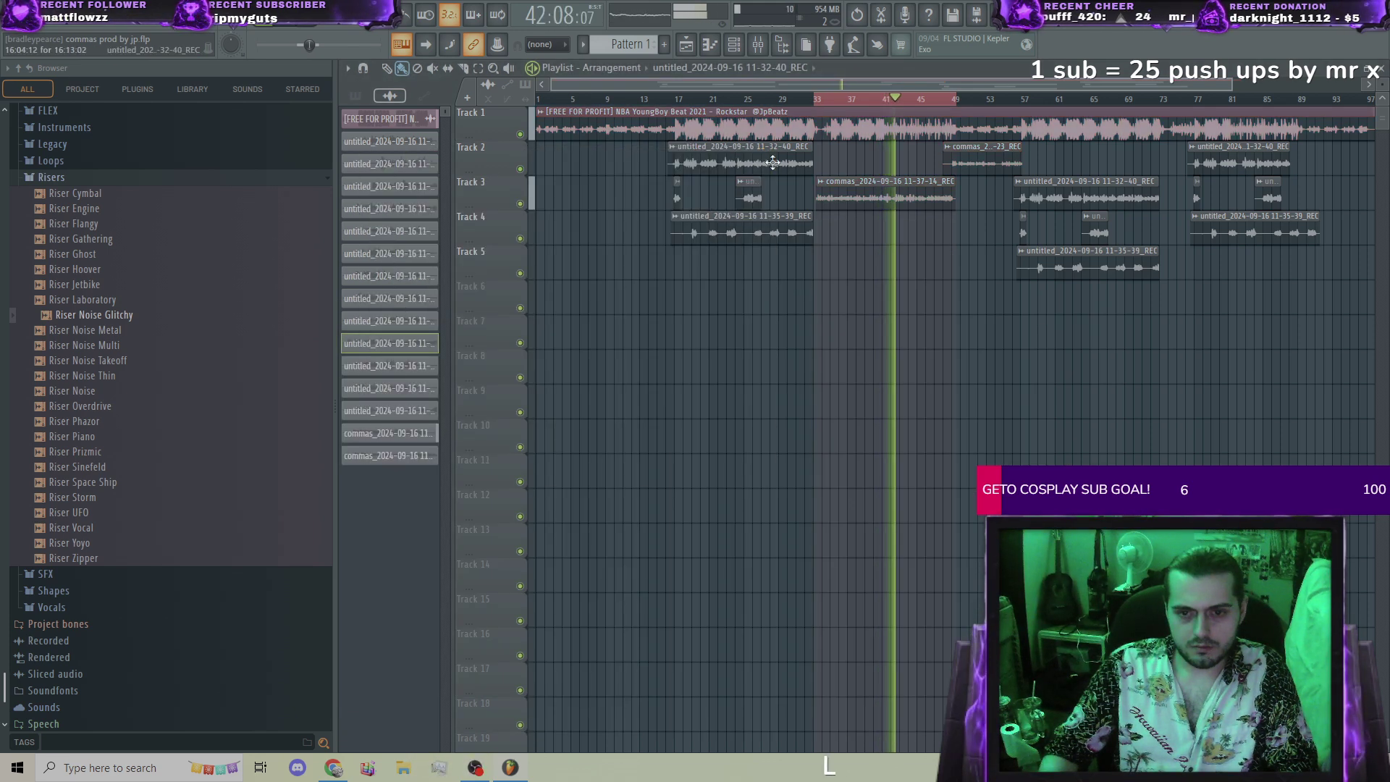
pyautogui.doubleClick(851, 195)
pyautogui.click(839, 230)
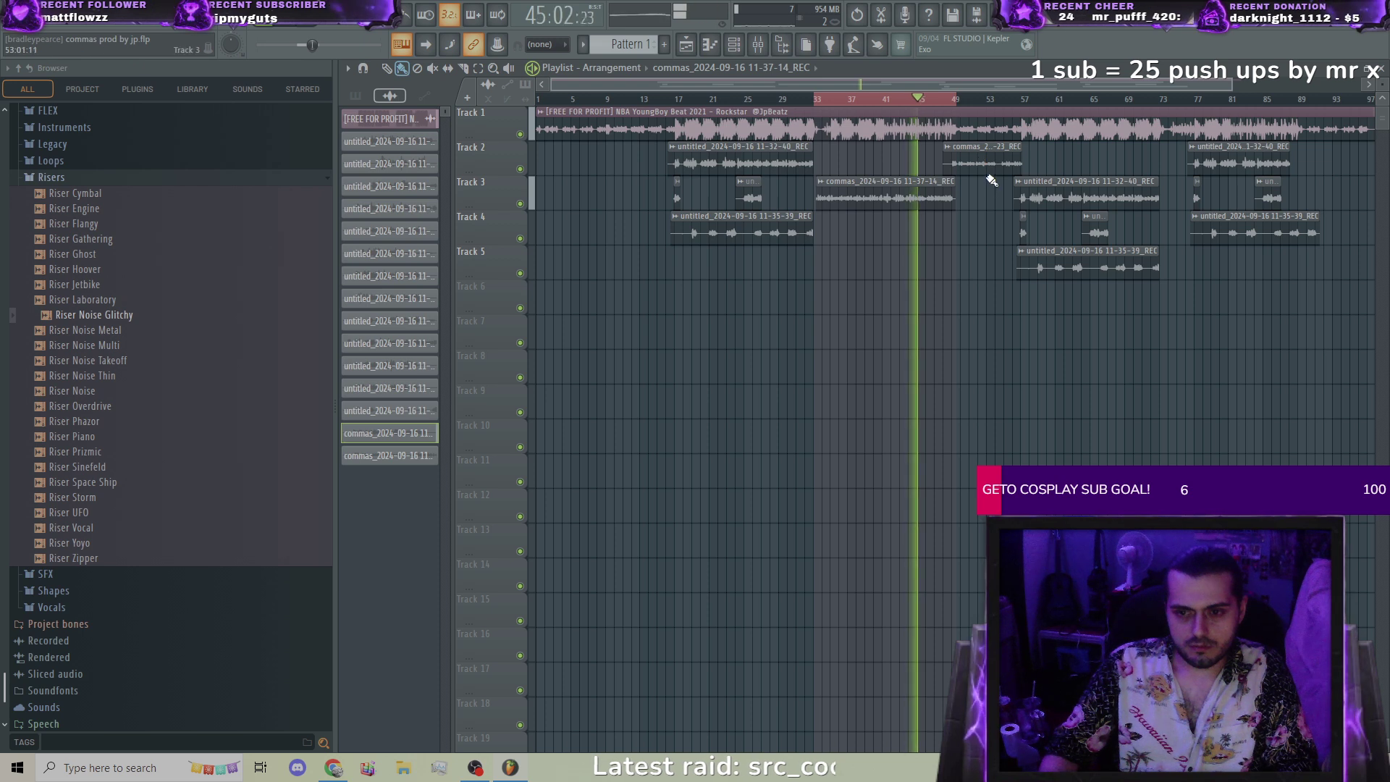
pyautogui.moveTo(989, 159); pyautogui.dragTo(984, 159)
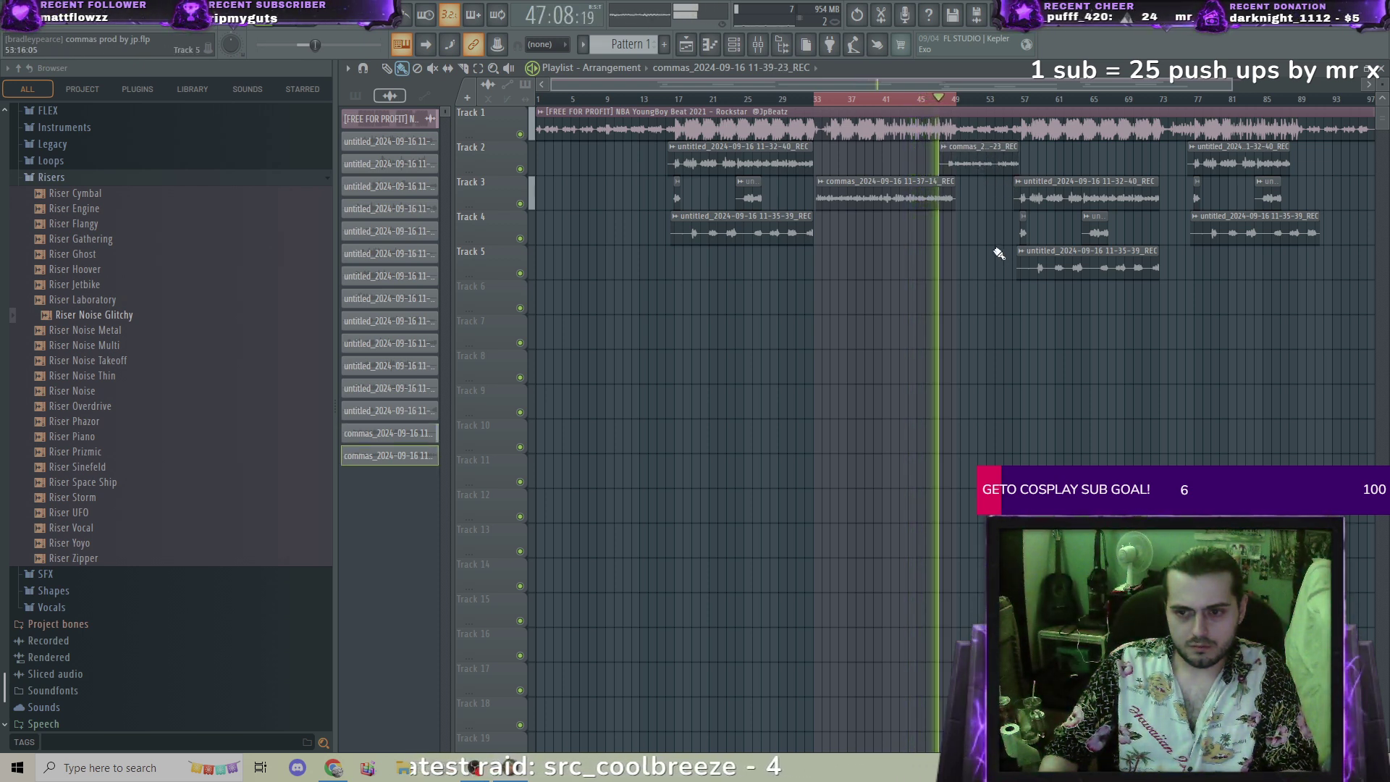
pyautogui.press('space')
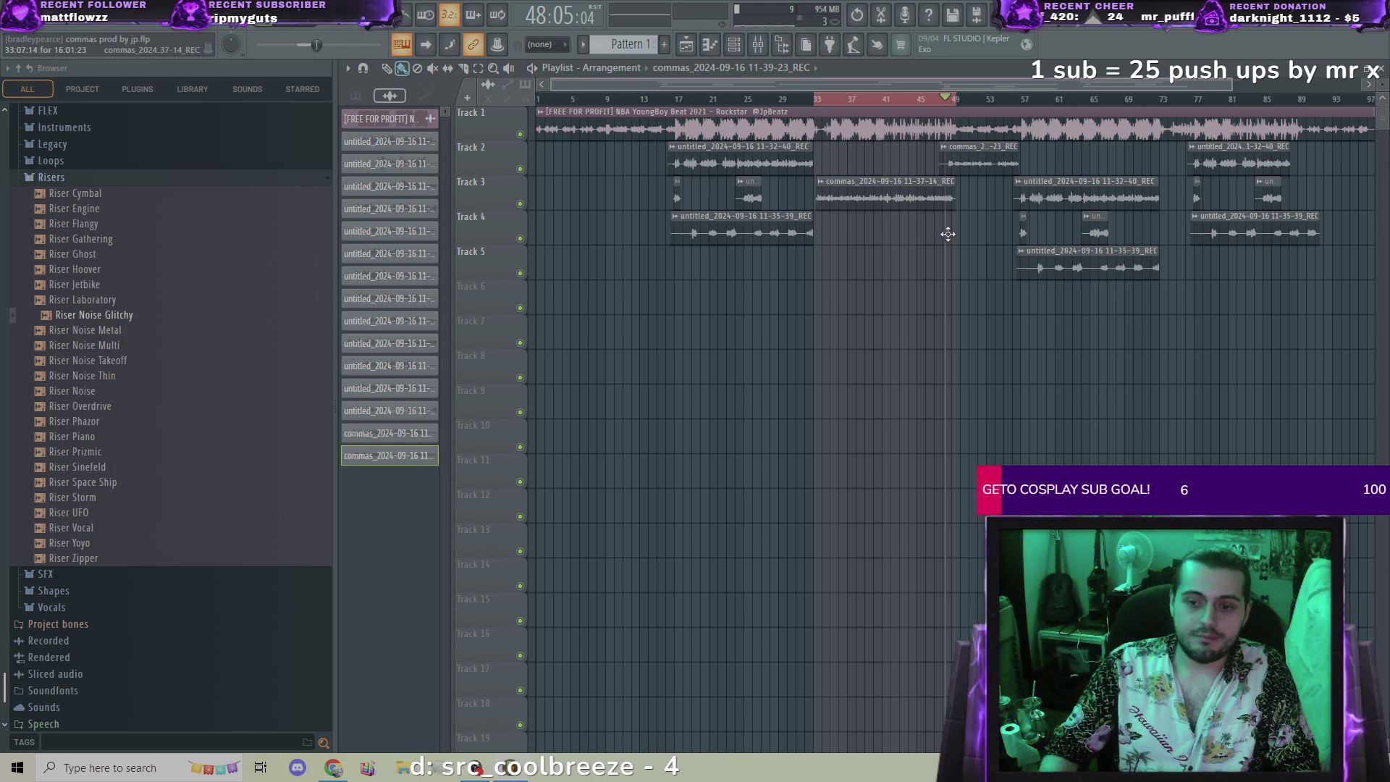
pyautogui.scroll(3, 949, 234)
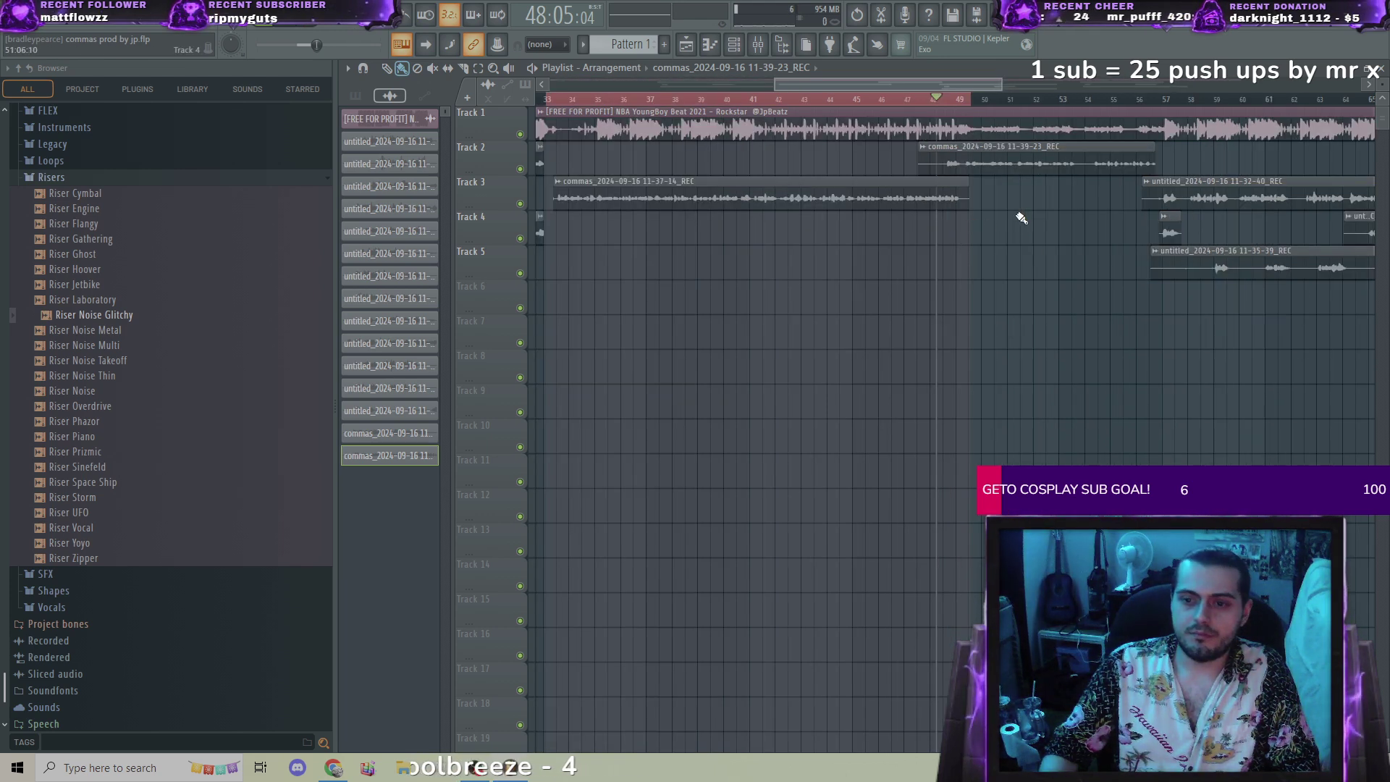
pyautogui.click(1050, 342)
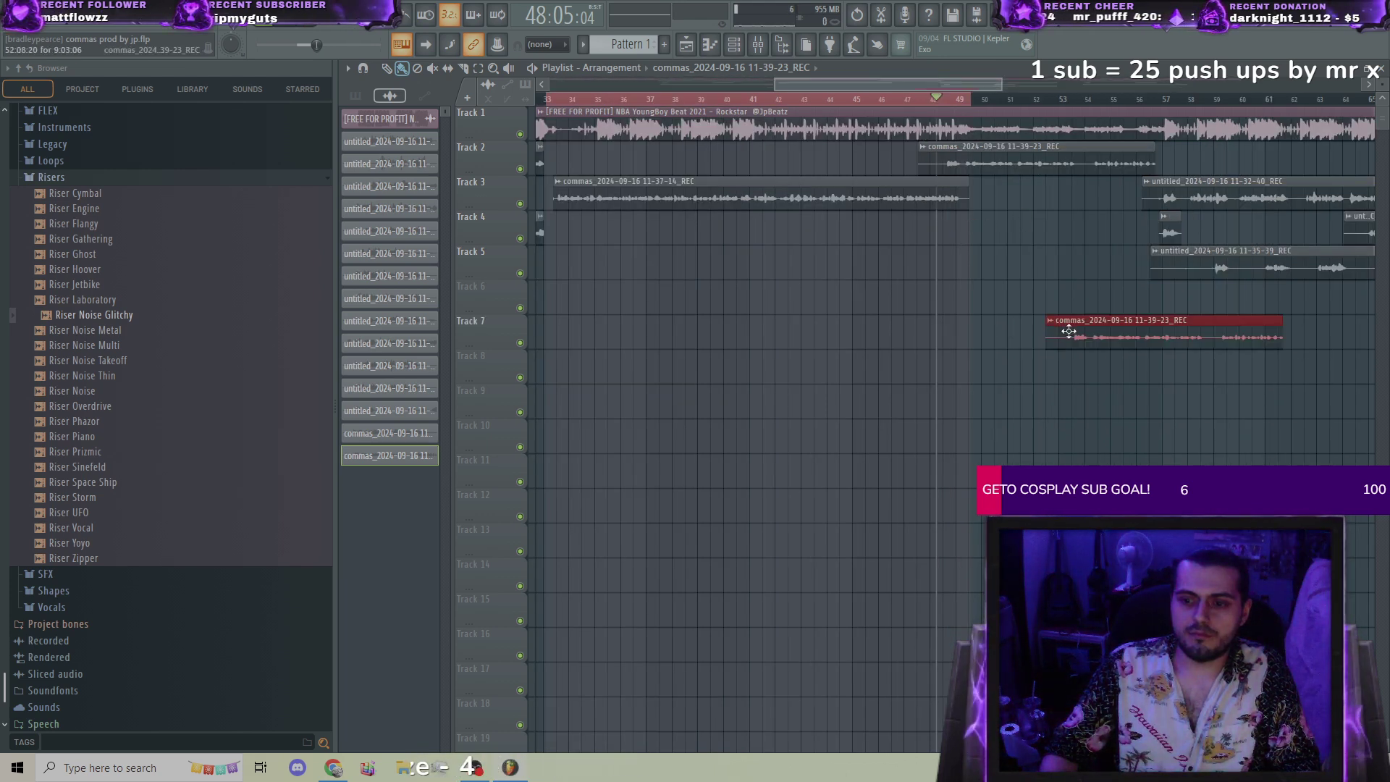
pyautogui.rightClick(1069, 332)
pyautogui.moveTo(999, 158); pyautogui.dragTo(1003, 158)
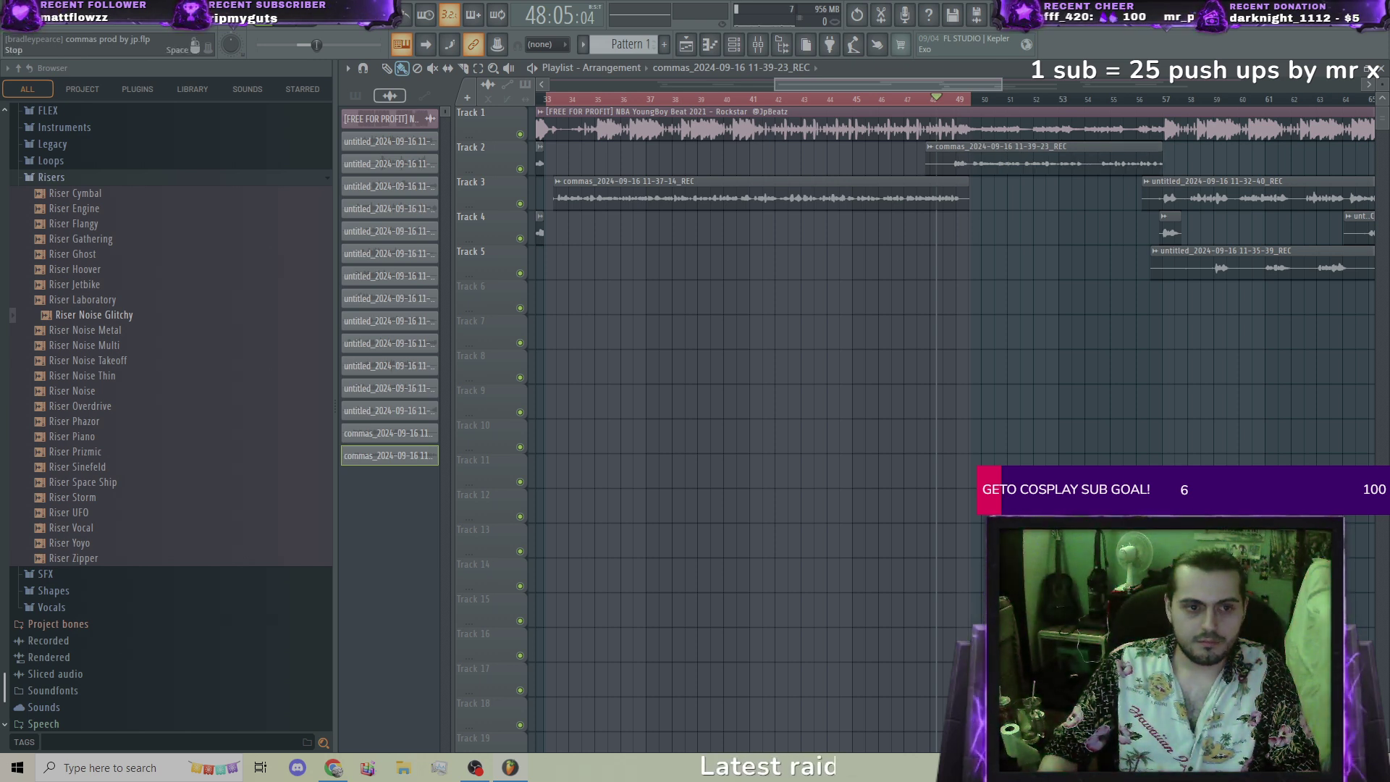
pyautogui.click(294, 29)
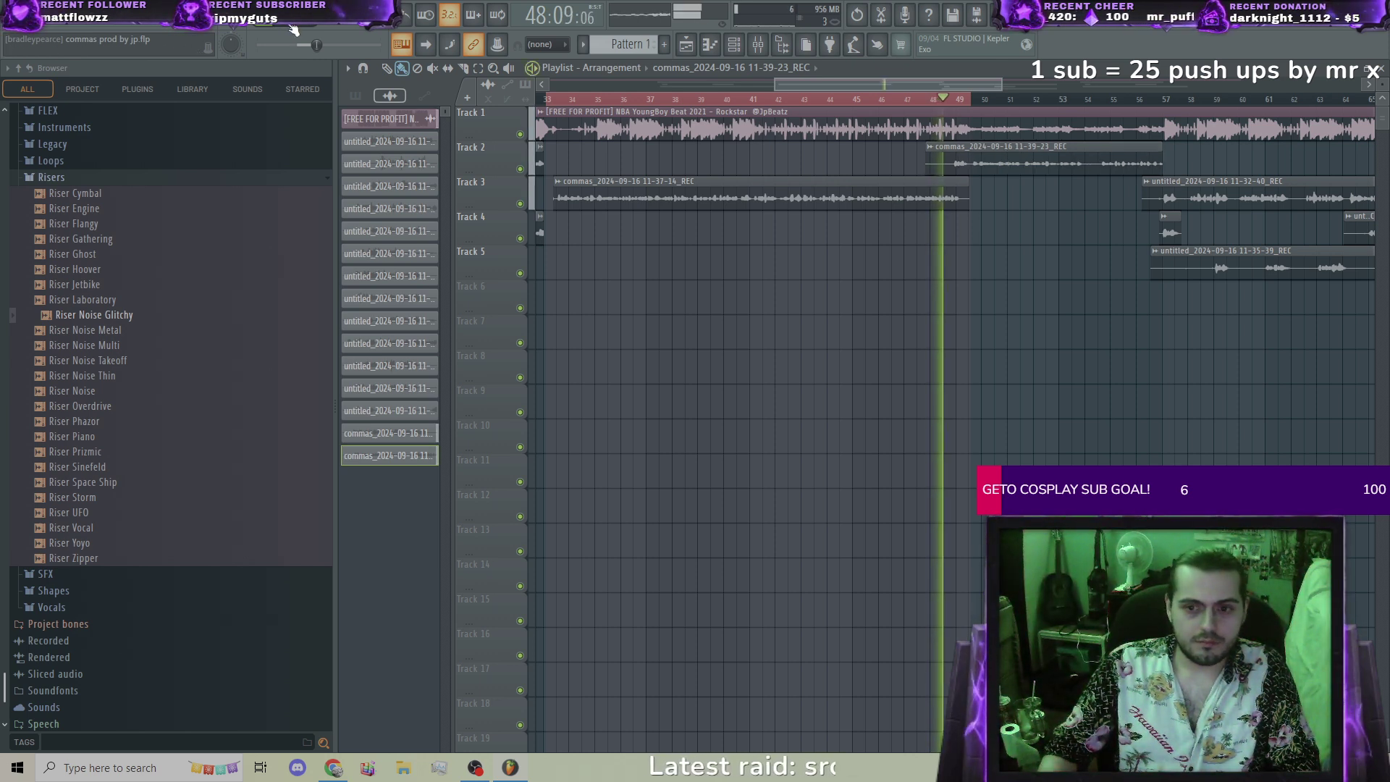
pyautogui.click(544, 97)
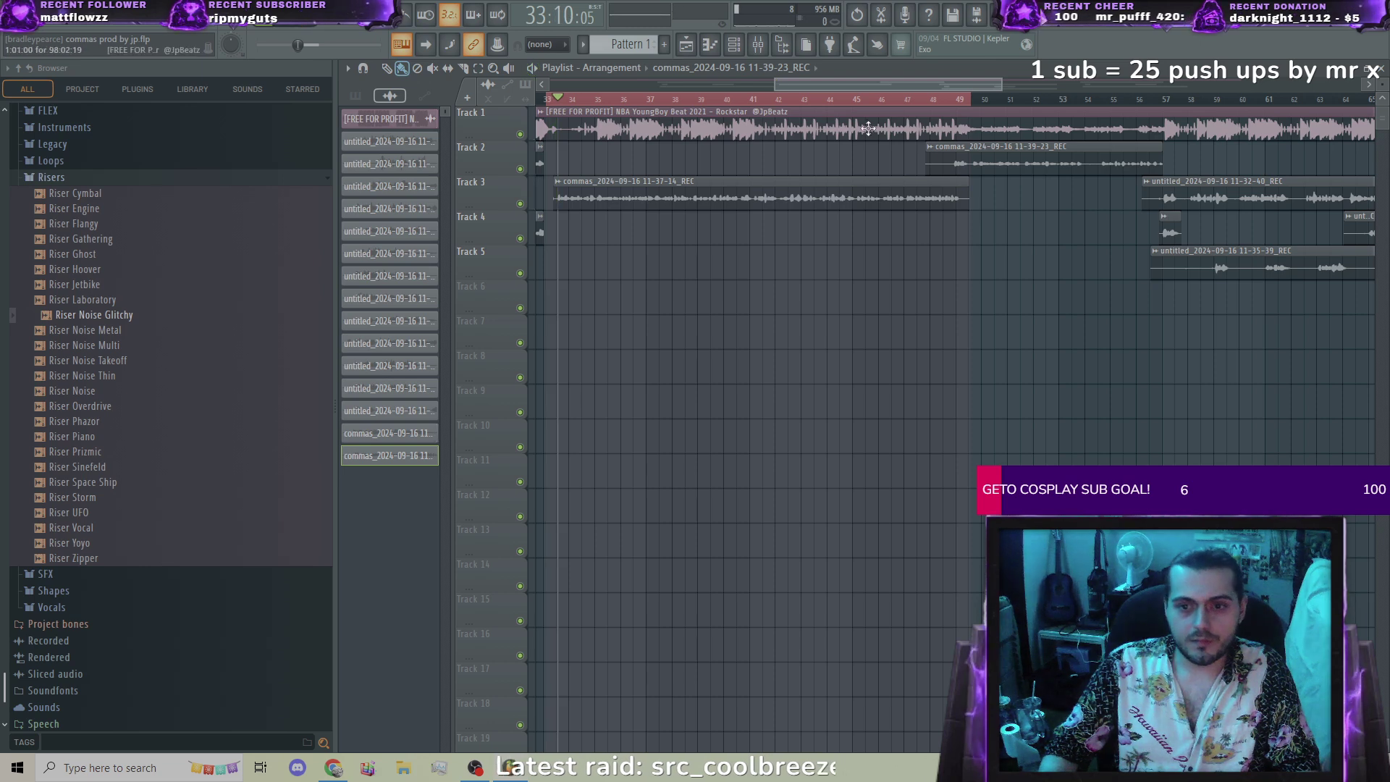
pyautogui.moveTo(988, 158); pyautogui.dragTo(990, 158)
pyautogui.scroll(5, 973, 237)
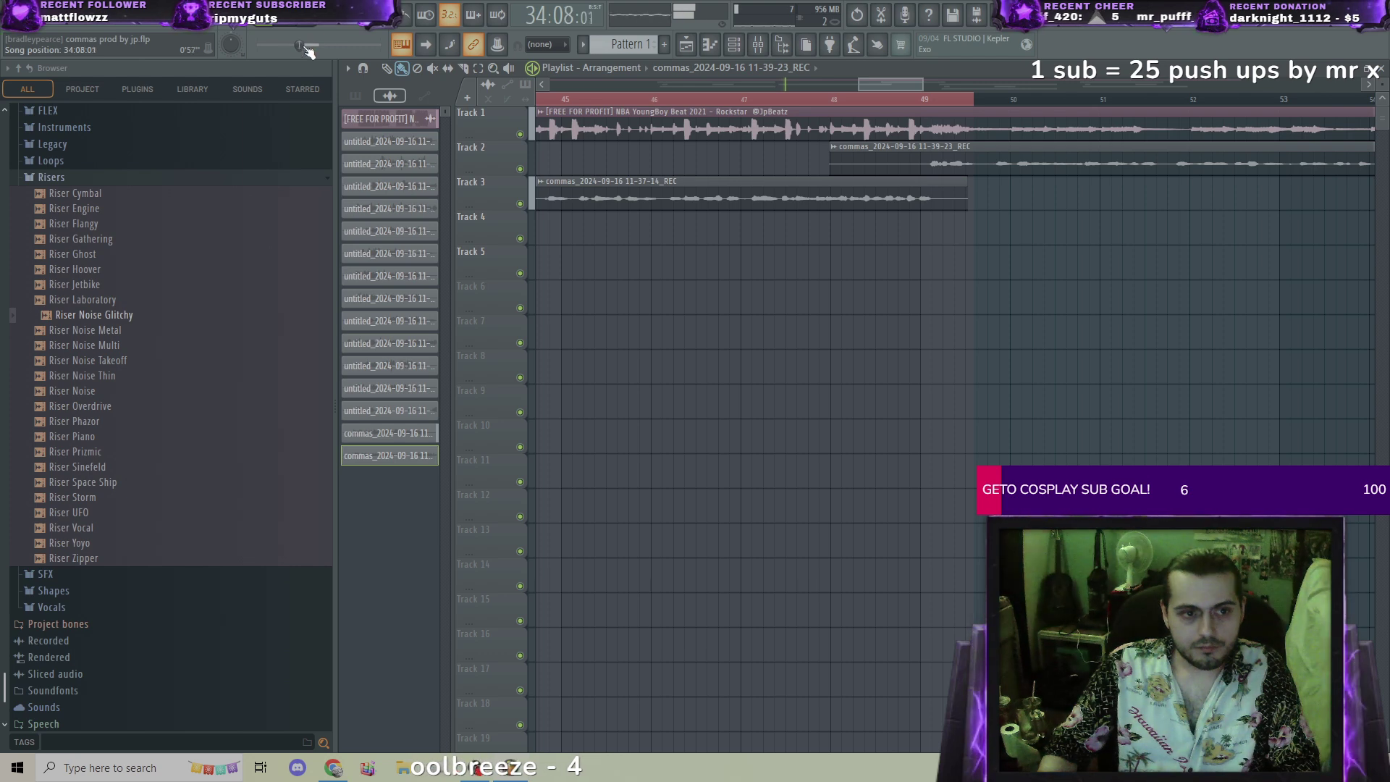
# Step: Clear the playlist time selection and audition the transition between the two commas clips around bar 49
pyautogui.click(310, 45)
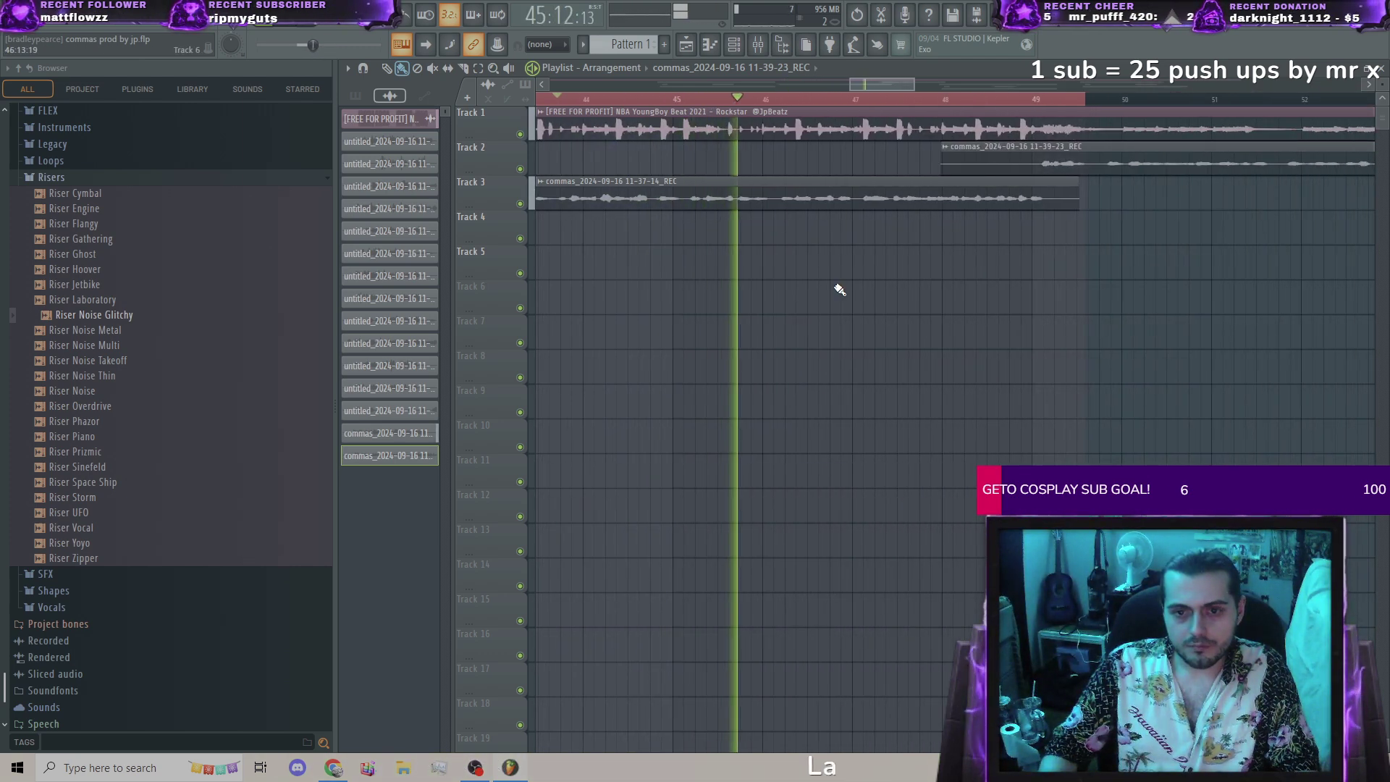
pyautogui.scroll(-3, 1007, 118)
pyautogui.click(940, 99)
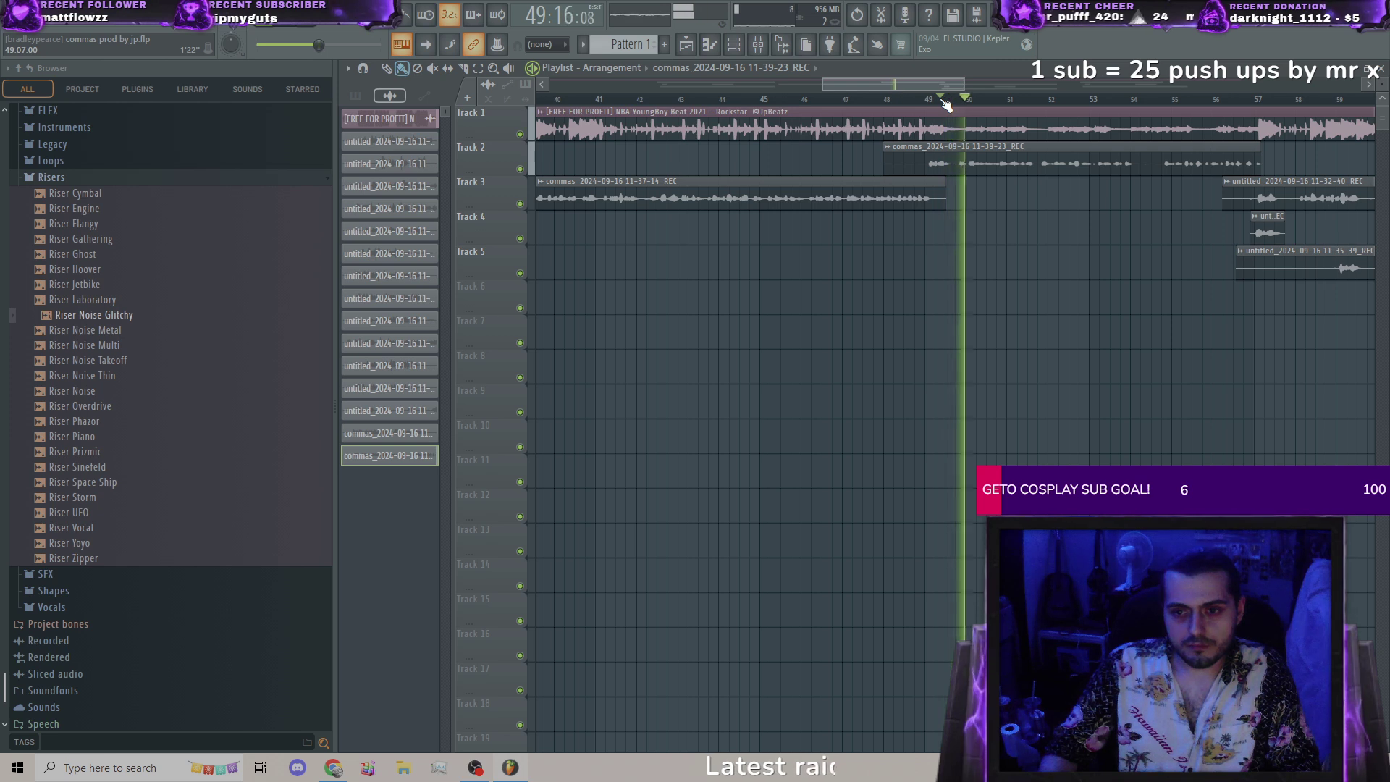
pyautogui.click(947, 101)
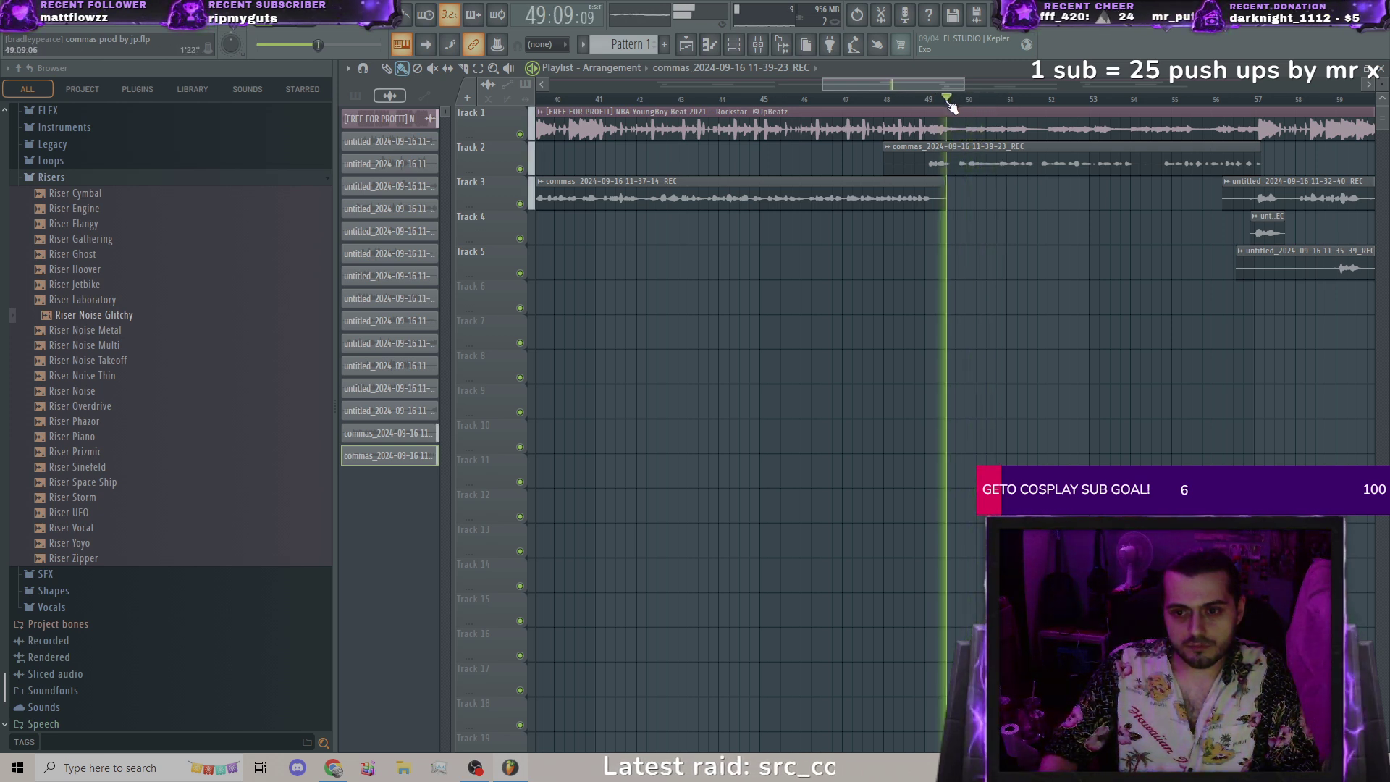
# Step: Try the Track 2 commas clip slightly later, move it back, and listen to the passage from about bar 49
pyautogui.moveTo(983, 150); pyautogui.dragTo(989, 150)
pyautogui.click(920, 99)
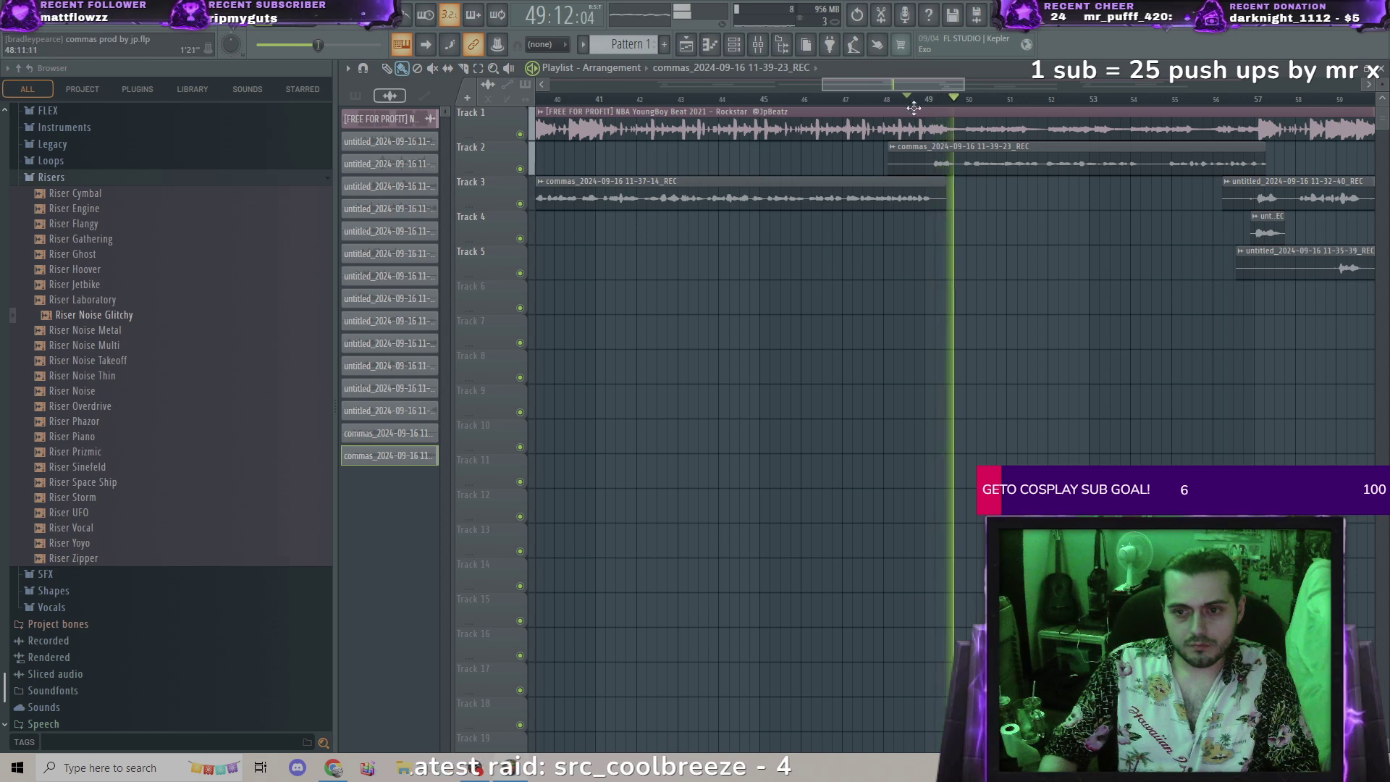
pyautogui.moveTo(941, 151); pyautogui.dragTo(936, 152)
pyautogui.click(948, 101)
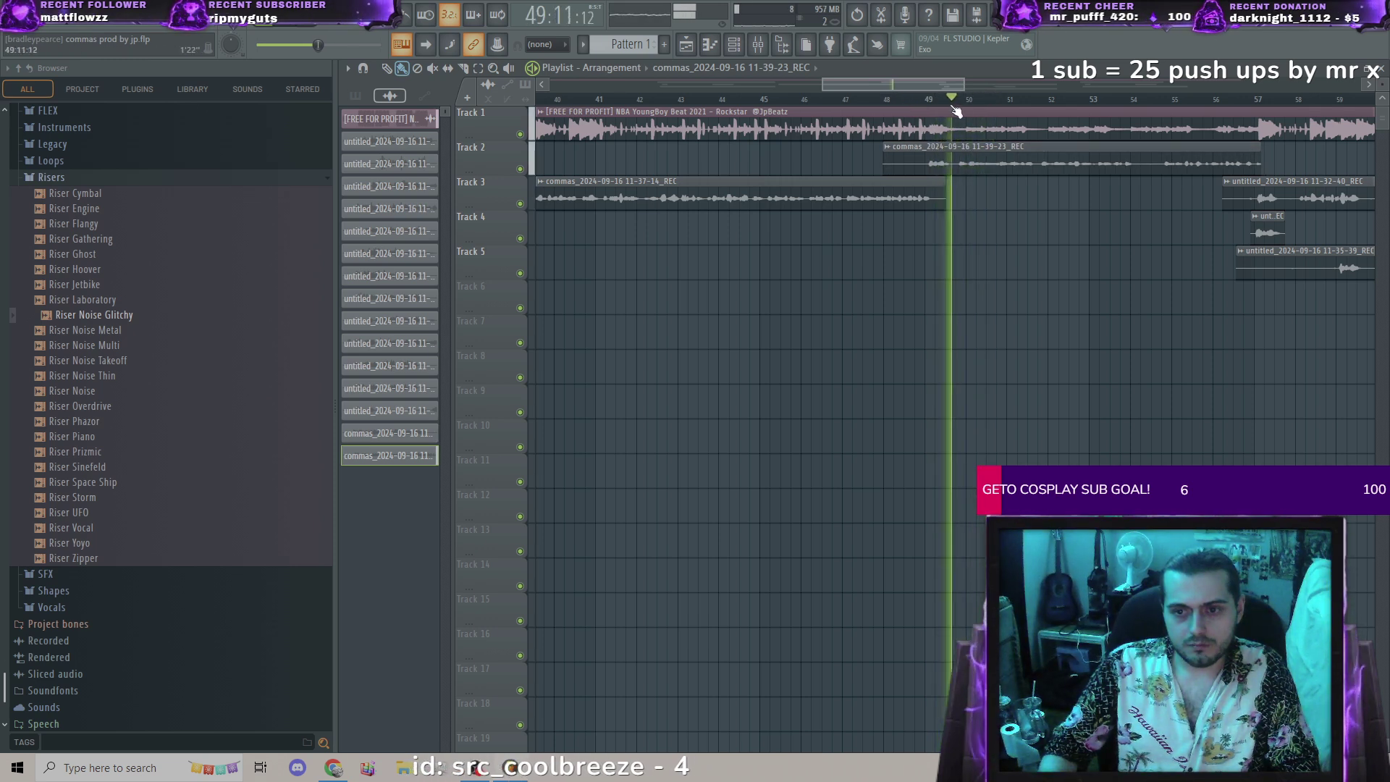
pyautogui.click(923, 102)
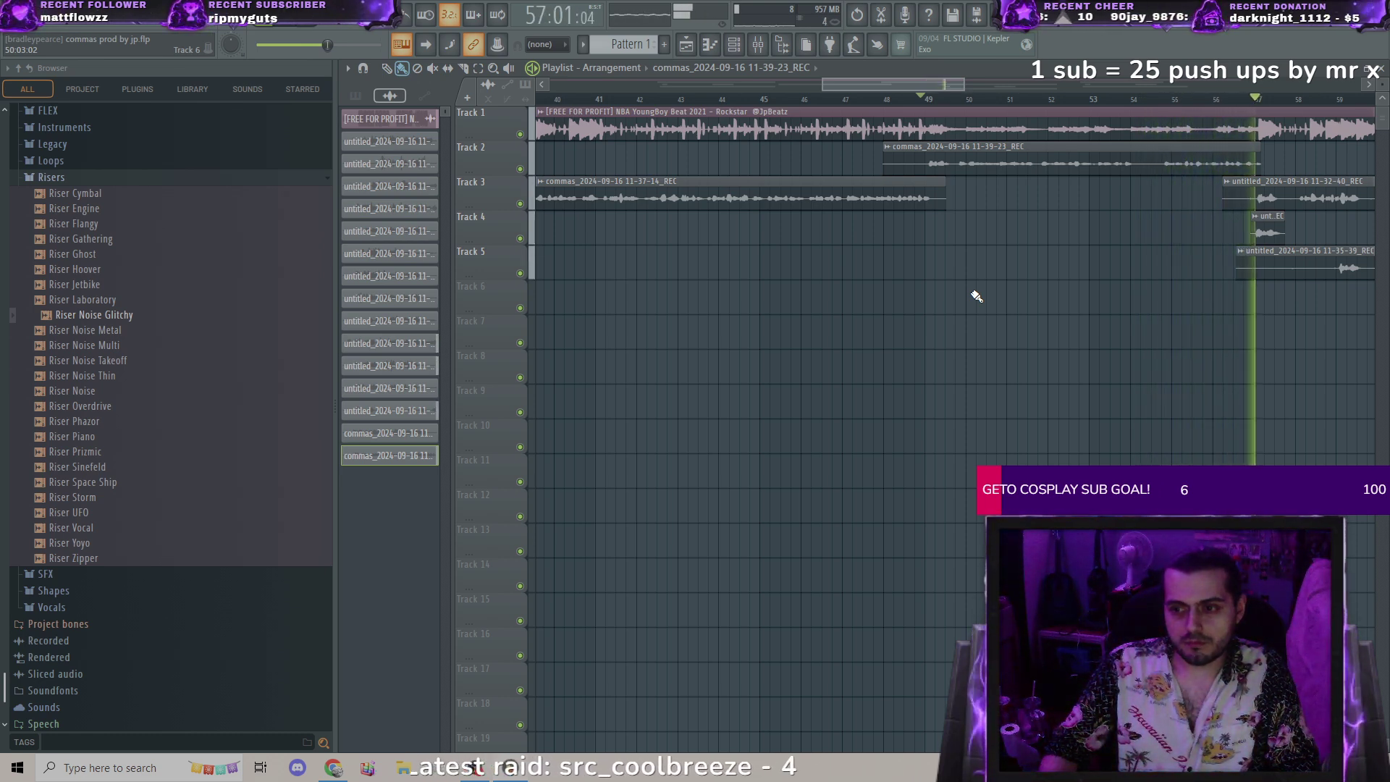
# Step: Stop playback, return the playhead to about bar 44, and save the project with the trial Pitcher plugin kept
pyautogui.scroll(-5, 1123, 326)
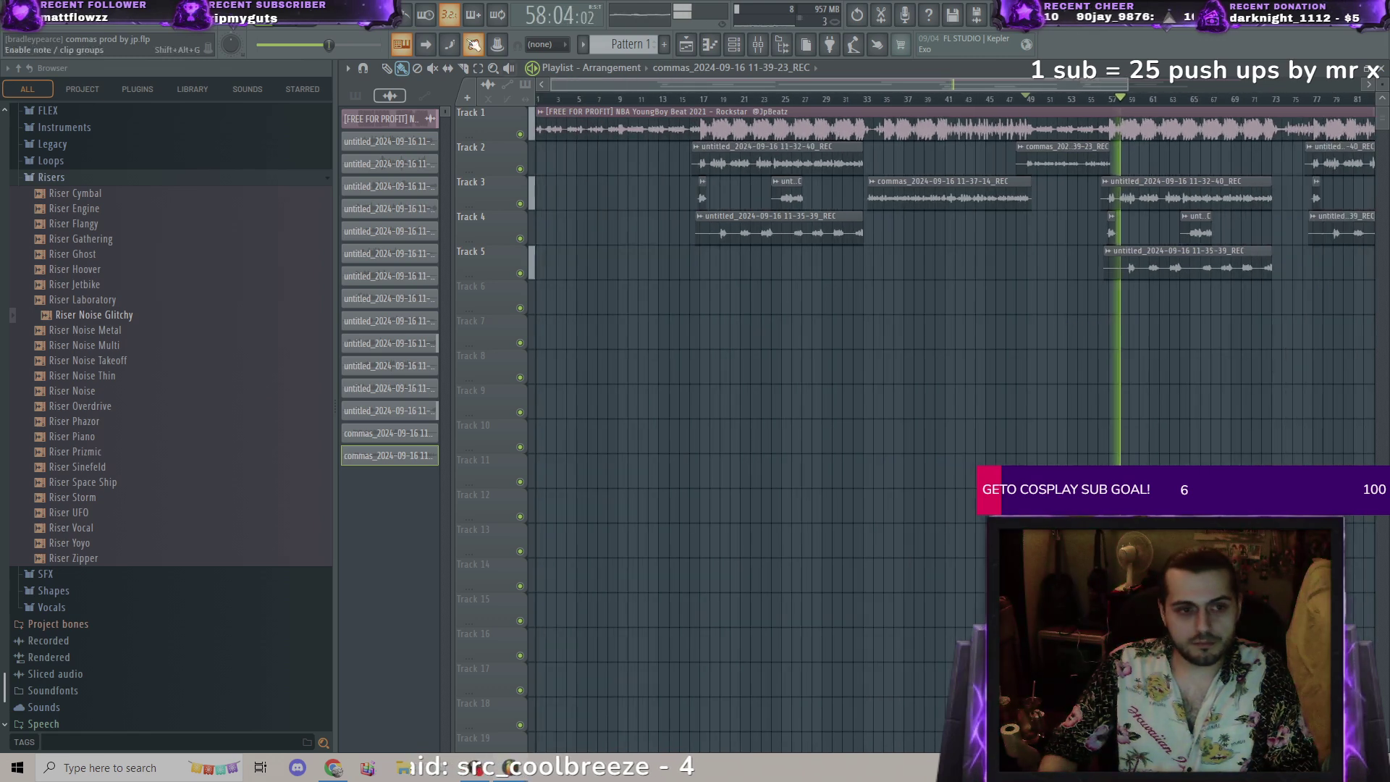
pyautogui.click(293, 27)
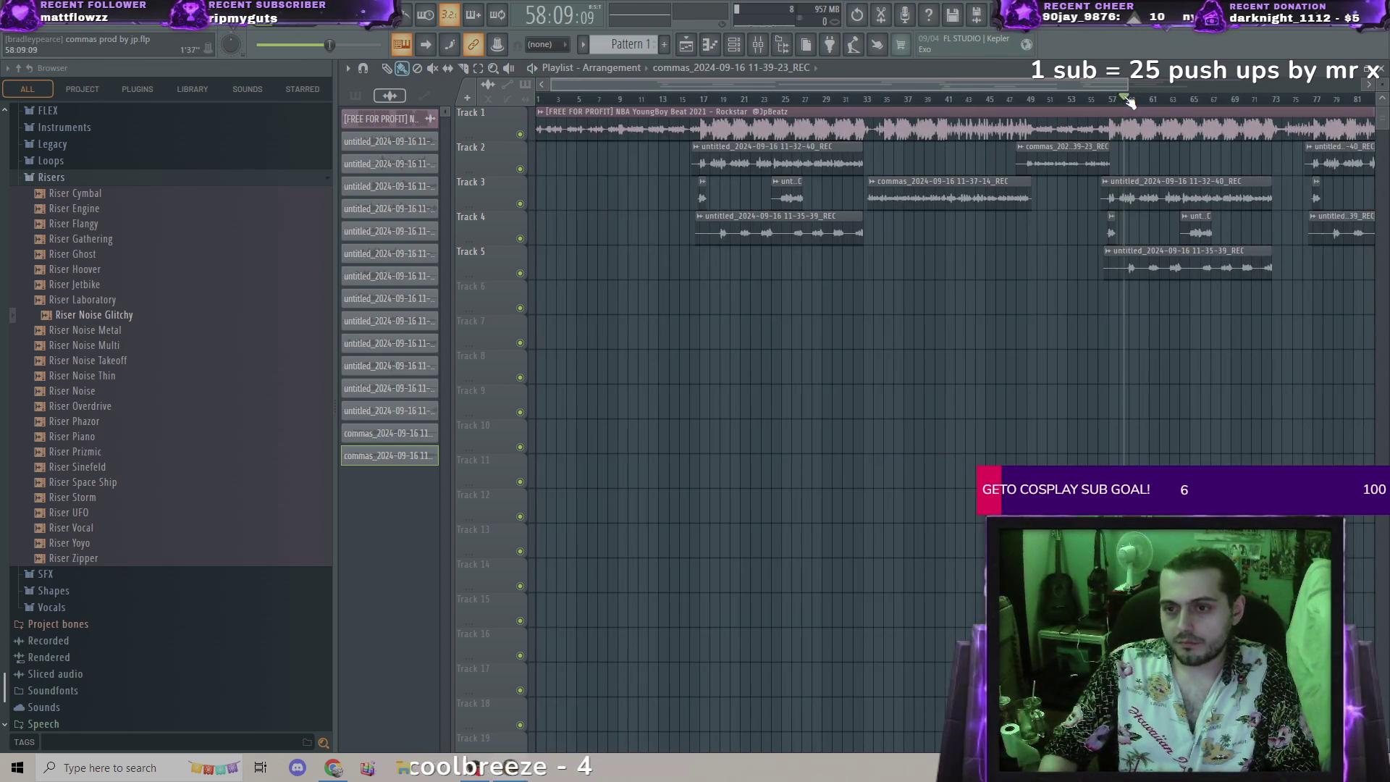
pyautogui.moveTo(1129, 101); pyautogui.dragTo(984, 101)
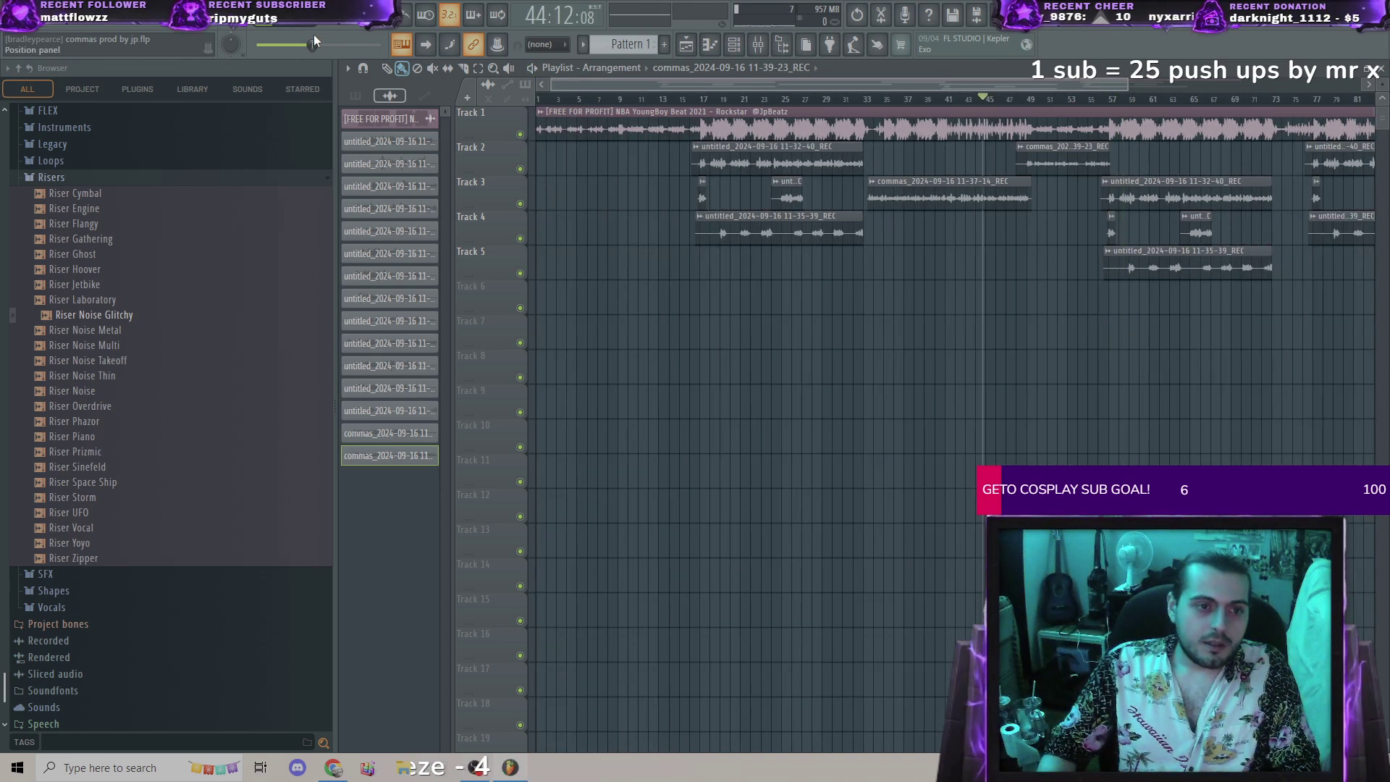
pyautogui.click(13, 8)
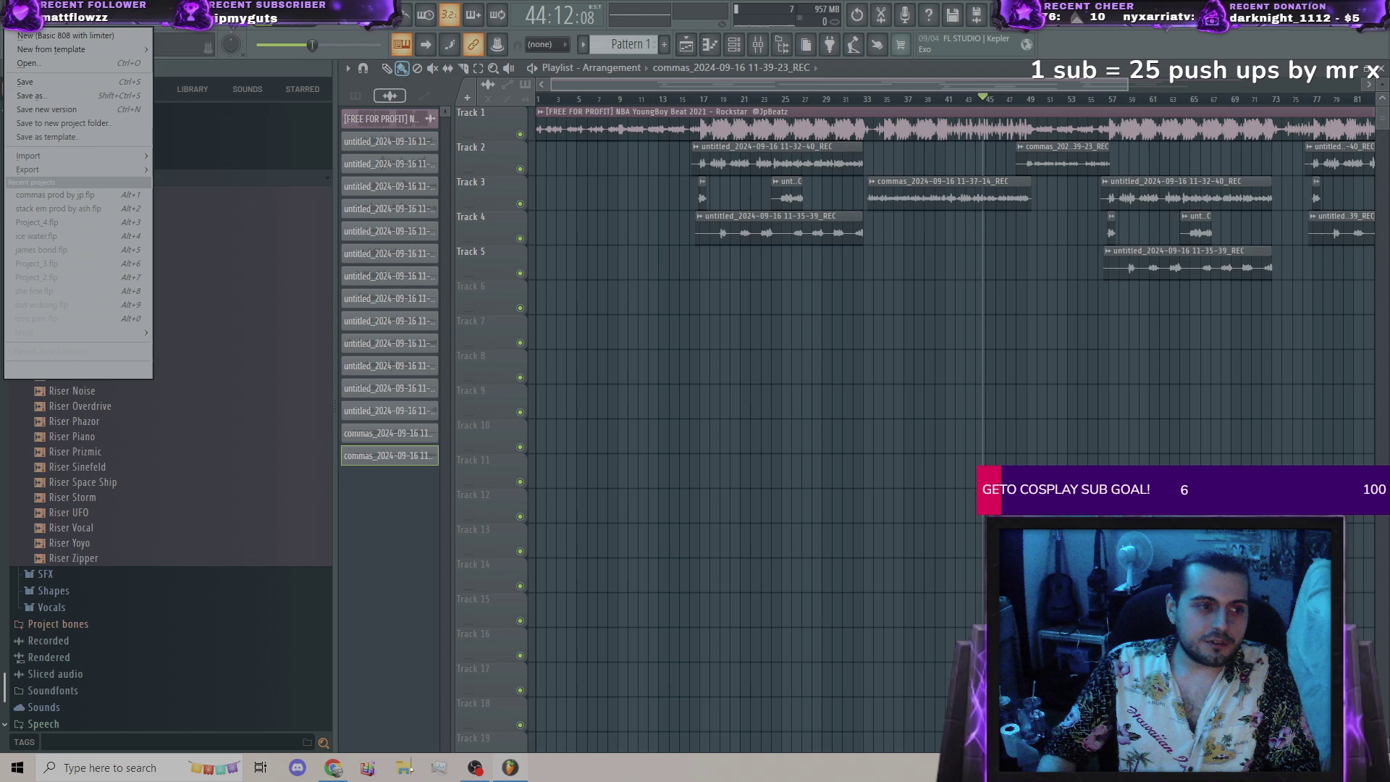
pyautogui.click(54, 77)
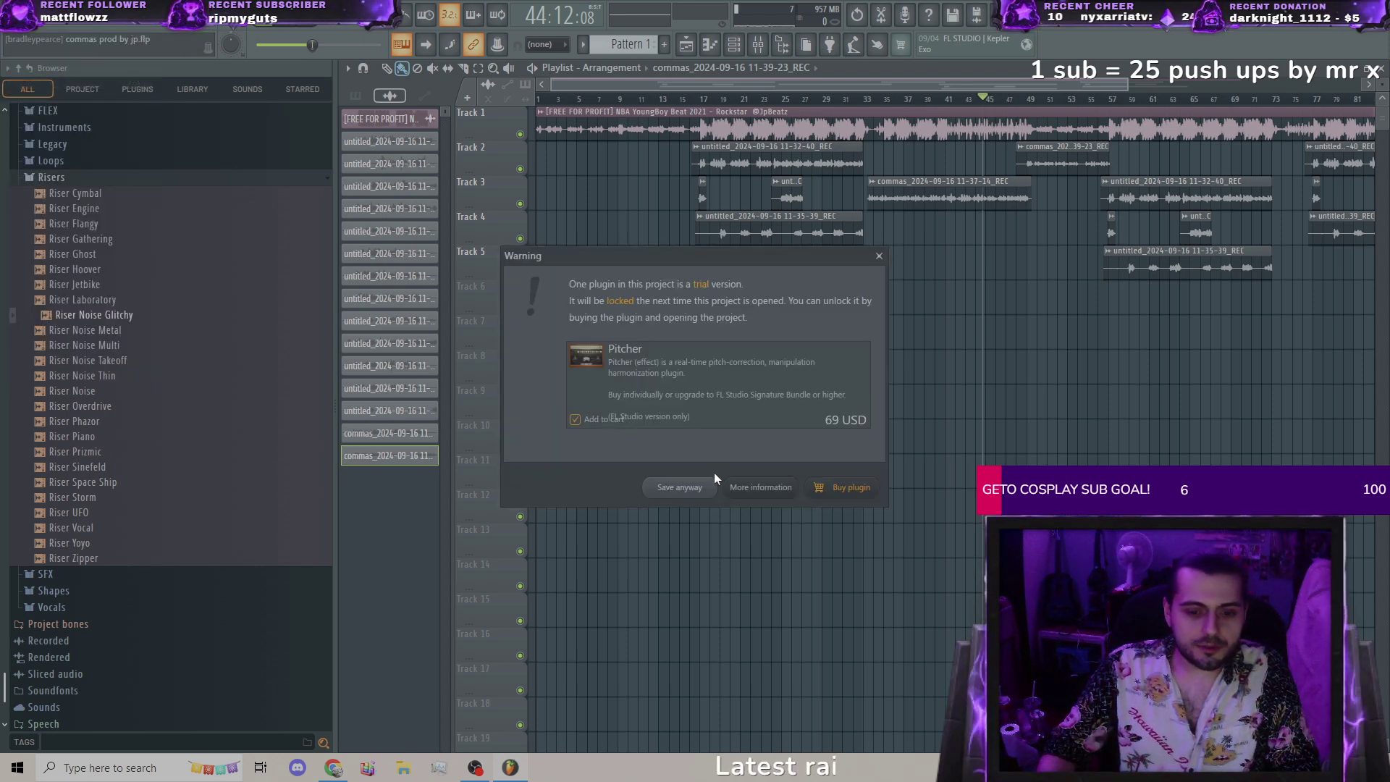
pyautogui.click(699, 488)
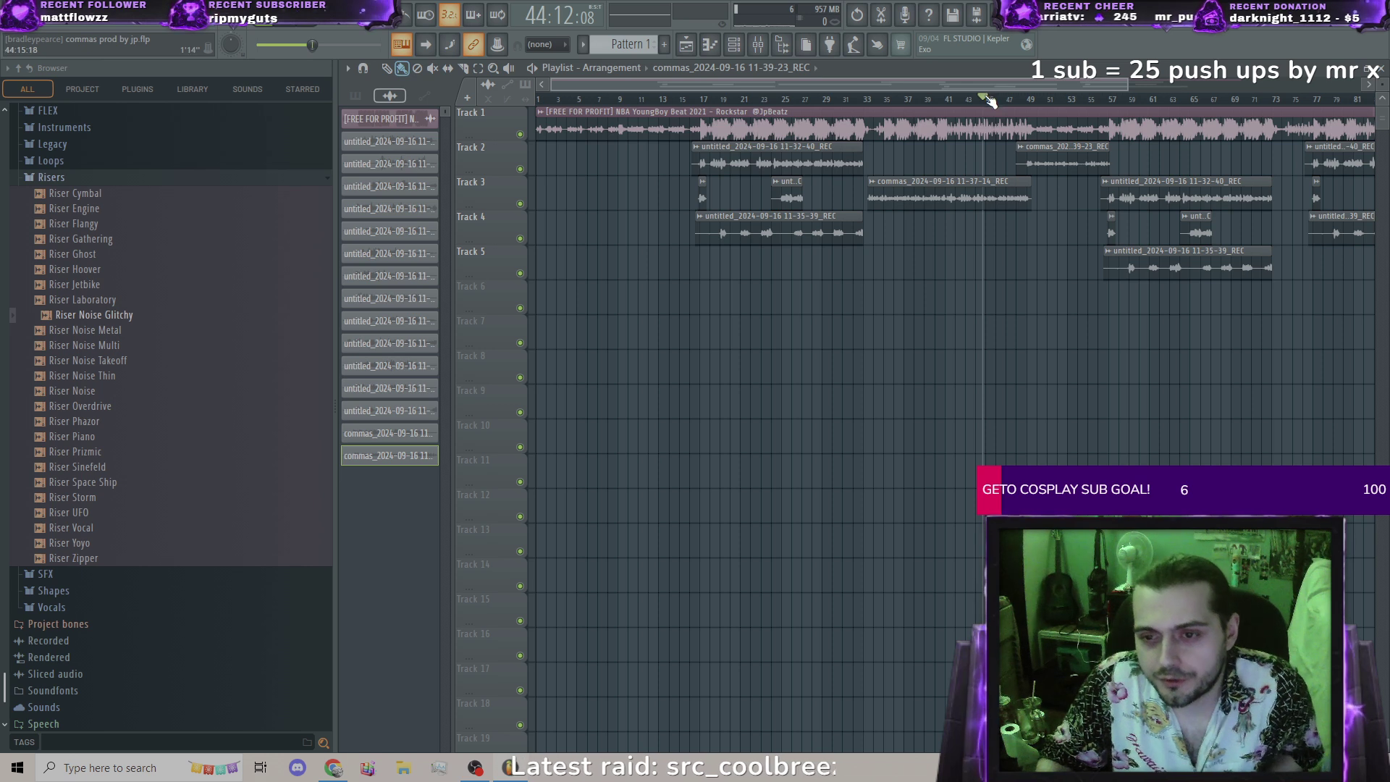
# Step: Audition the second commas clip from about bar 48, and the first commas clip from about bar 40
pyautogui.moveTo(990, 101); pyautogui.dragTo(1018, 102)
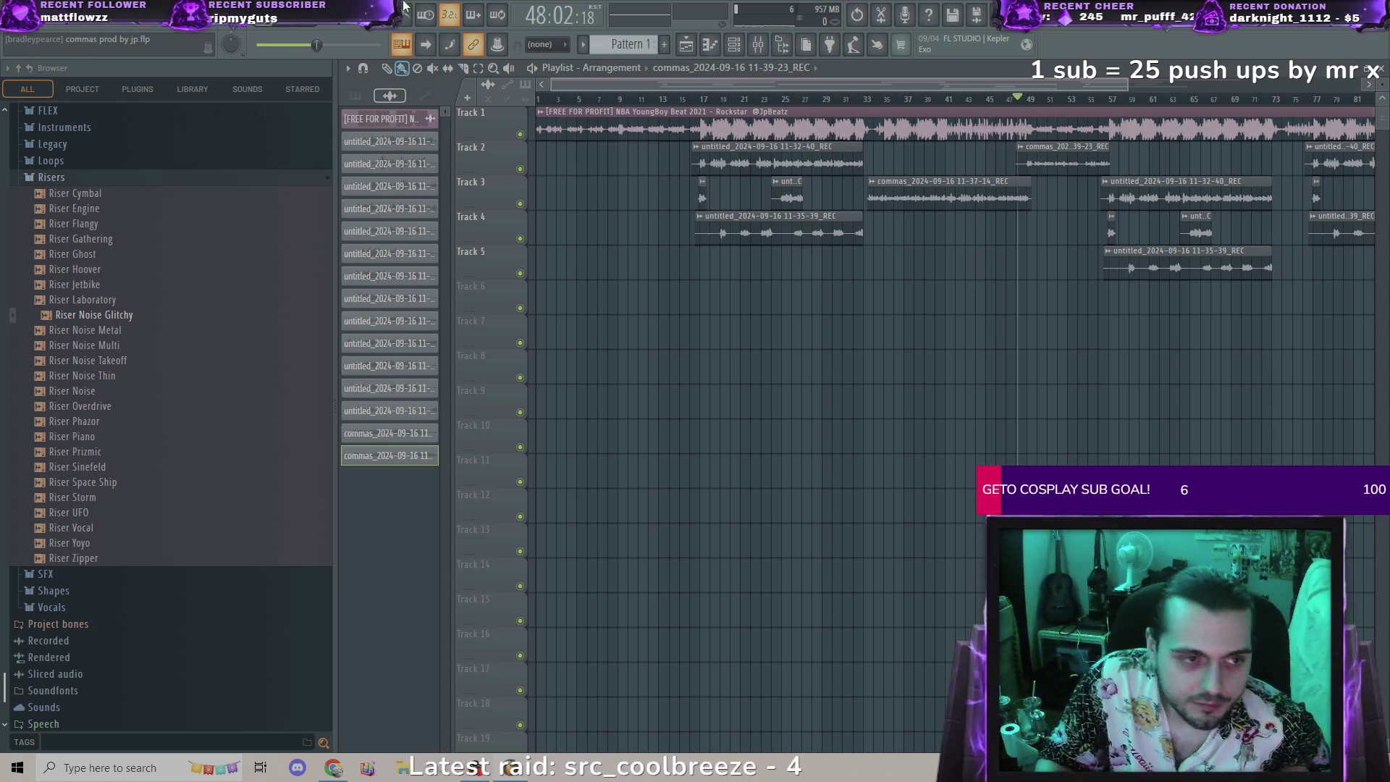
pyautogui.press('space')
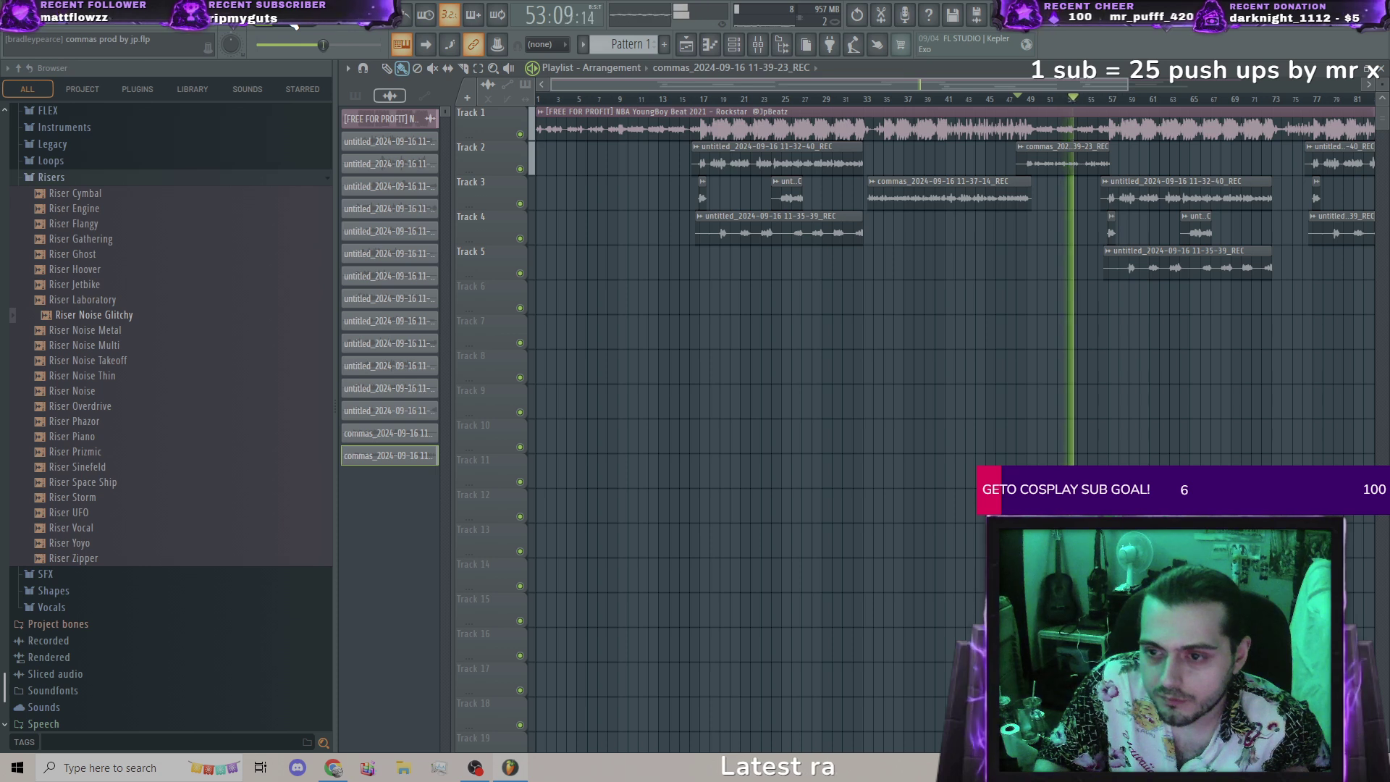
pyautogui.press('space')
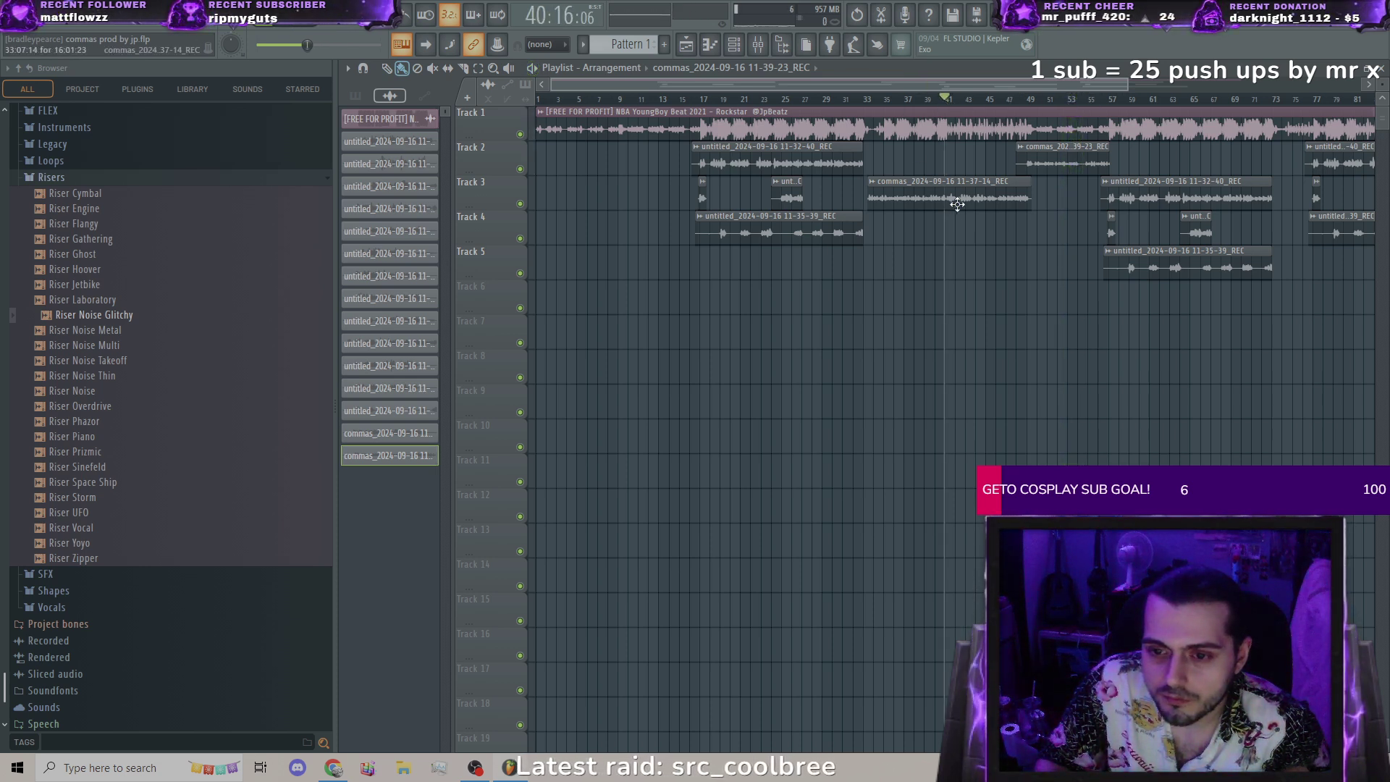
pyautogui.press('space')
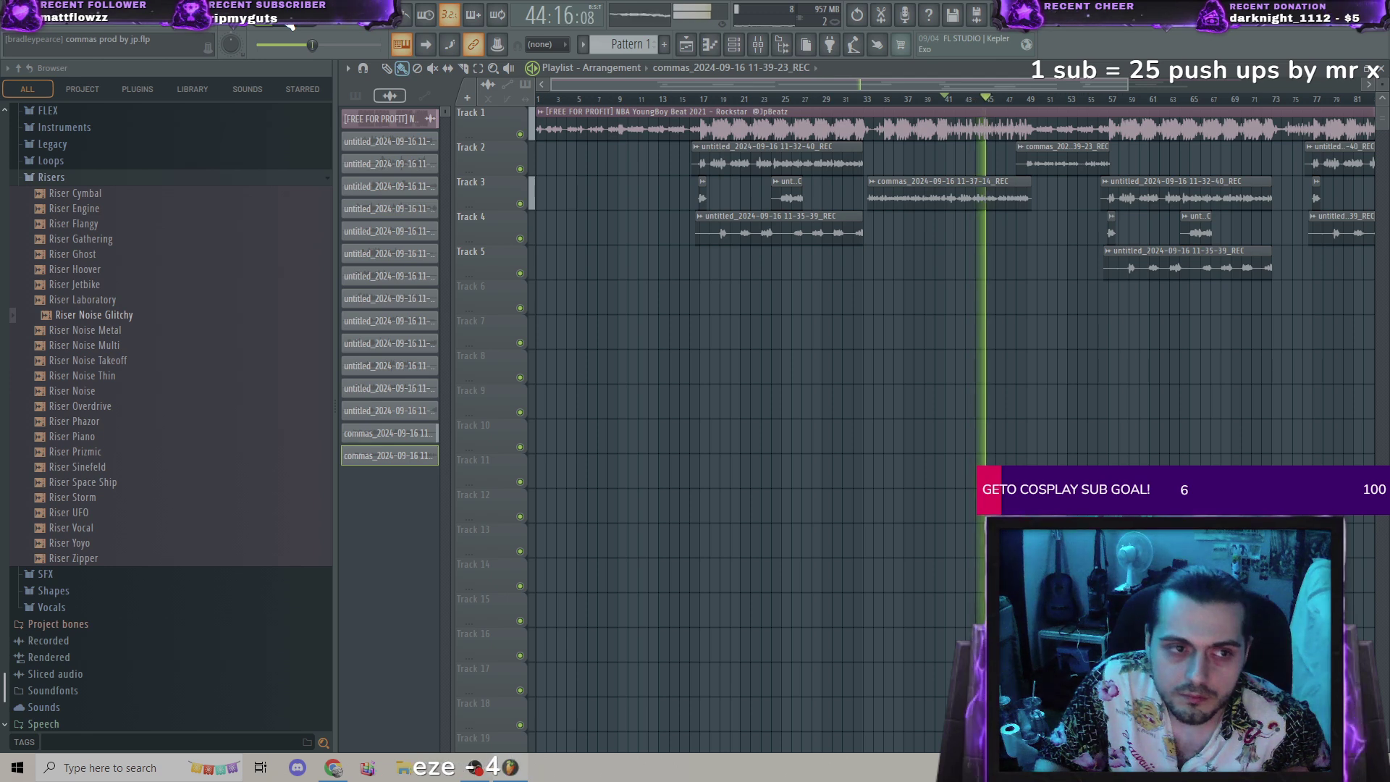
pyautogui.press('space')
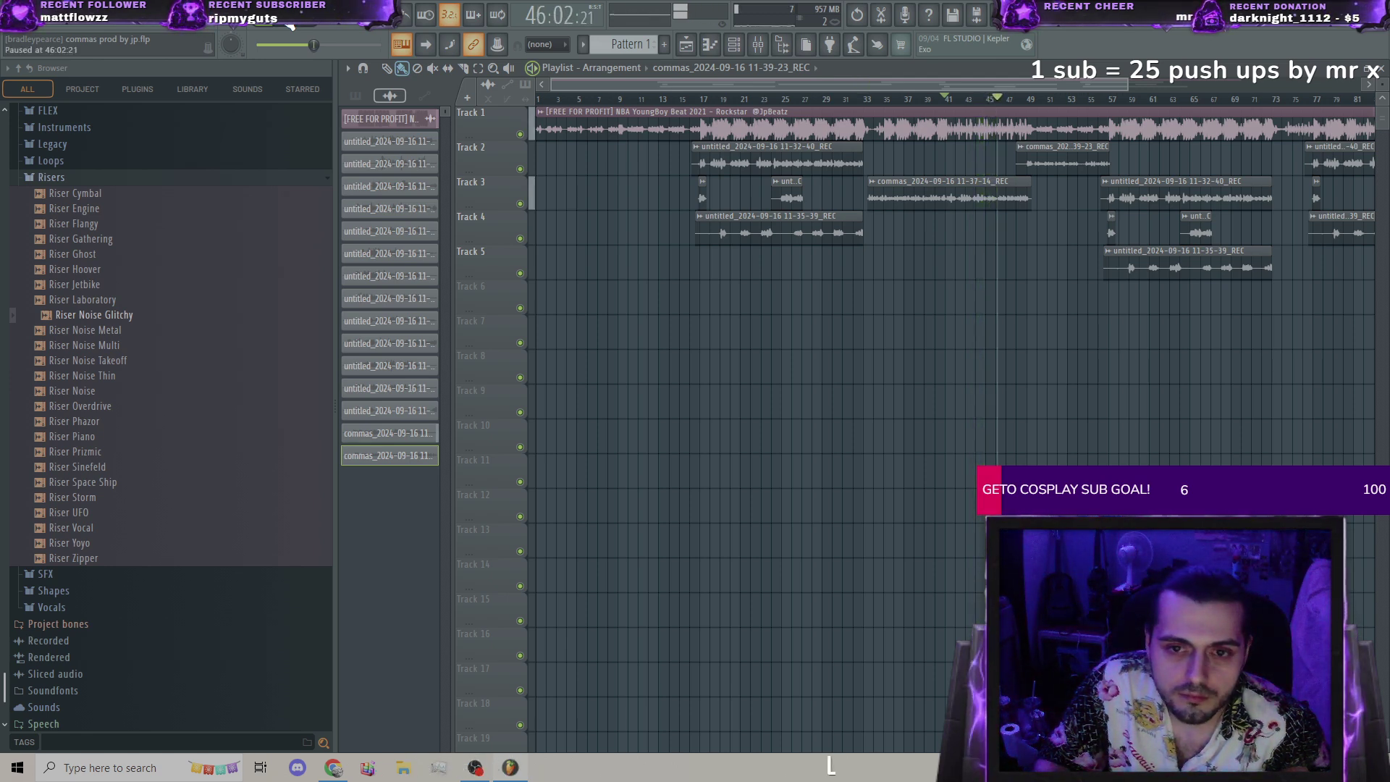
# Step: Cut band 6 by about 6.7 dB near 4 kHz in the verse fx track's second Fruity parametric EQ 2
pyautogui.click(768, 55)
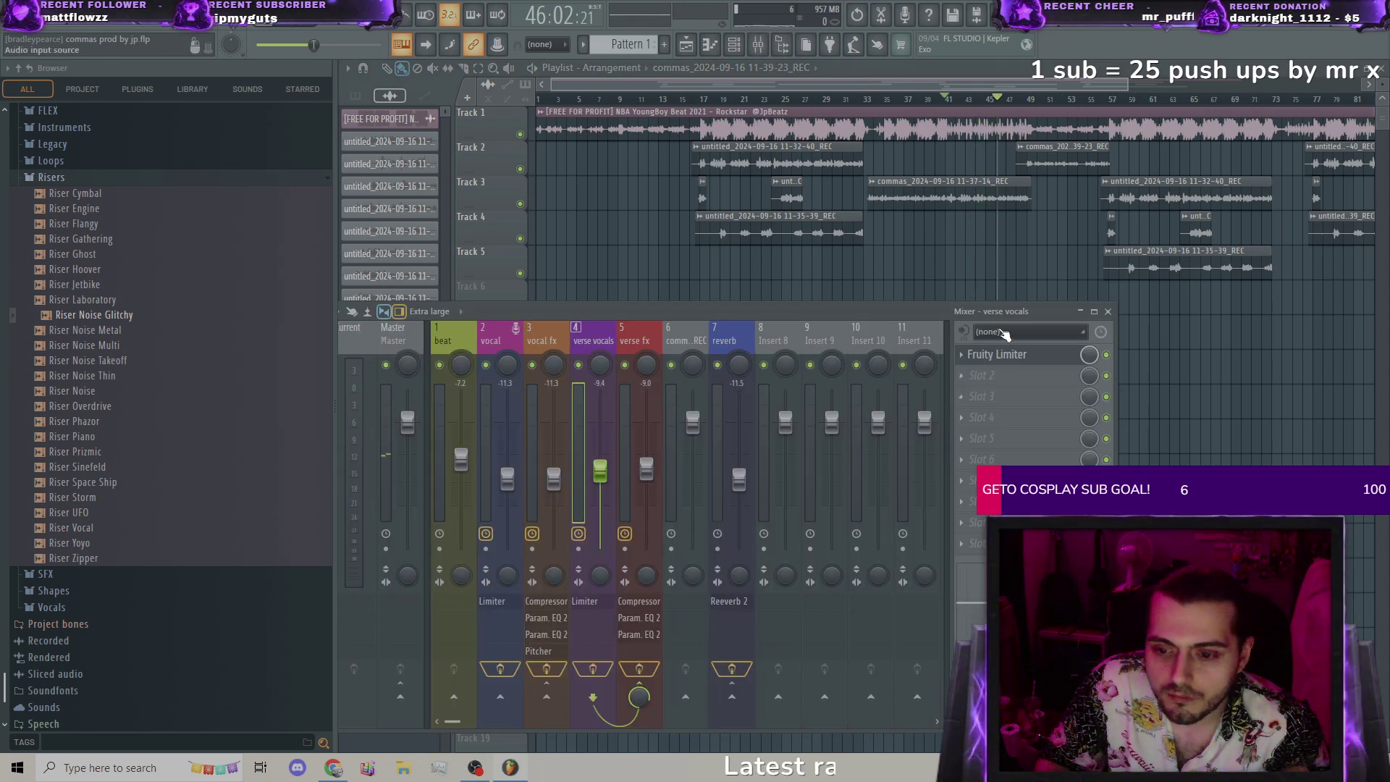
pyautogui.click(729, 327)
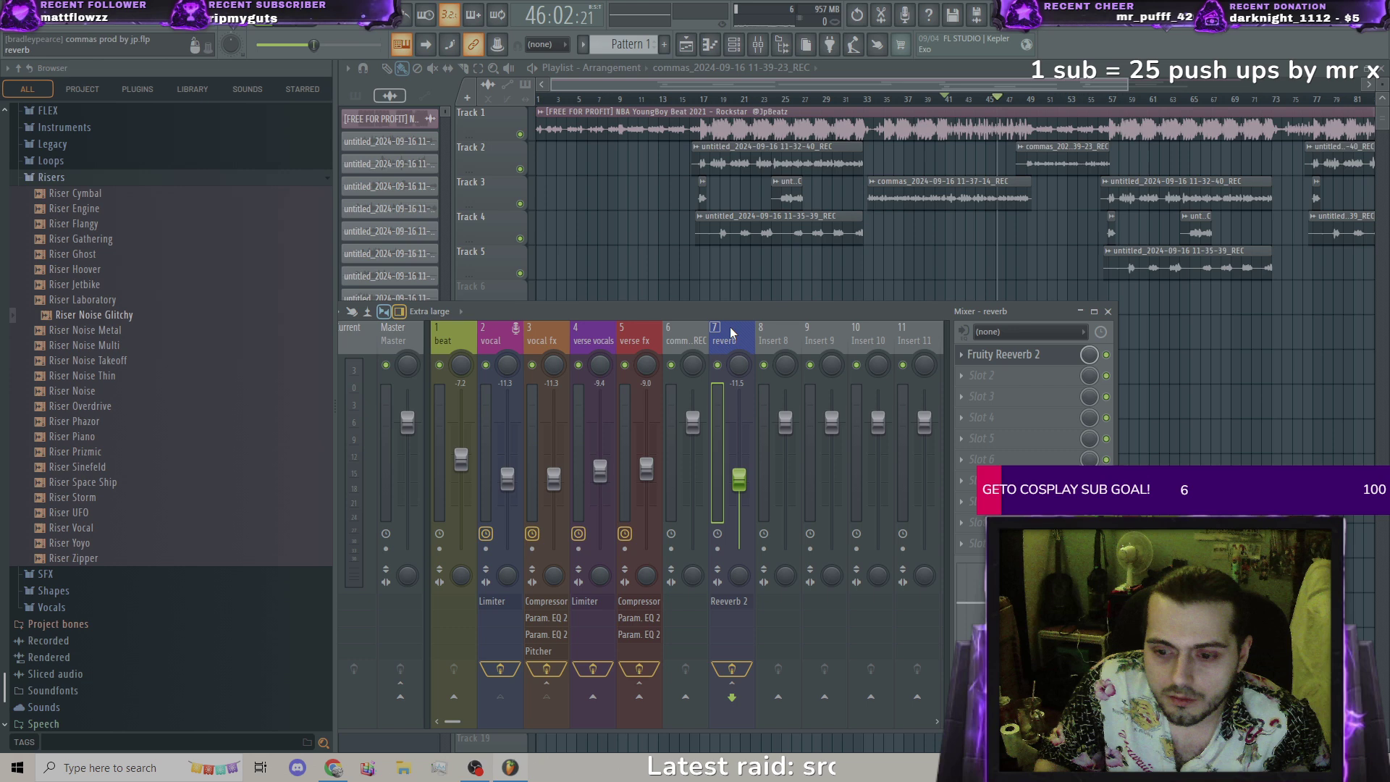
pyautogui.click(627, 328)
pyautogui.click(1022, 398)
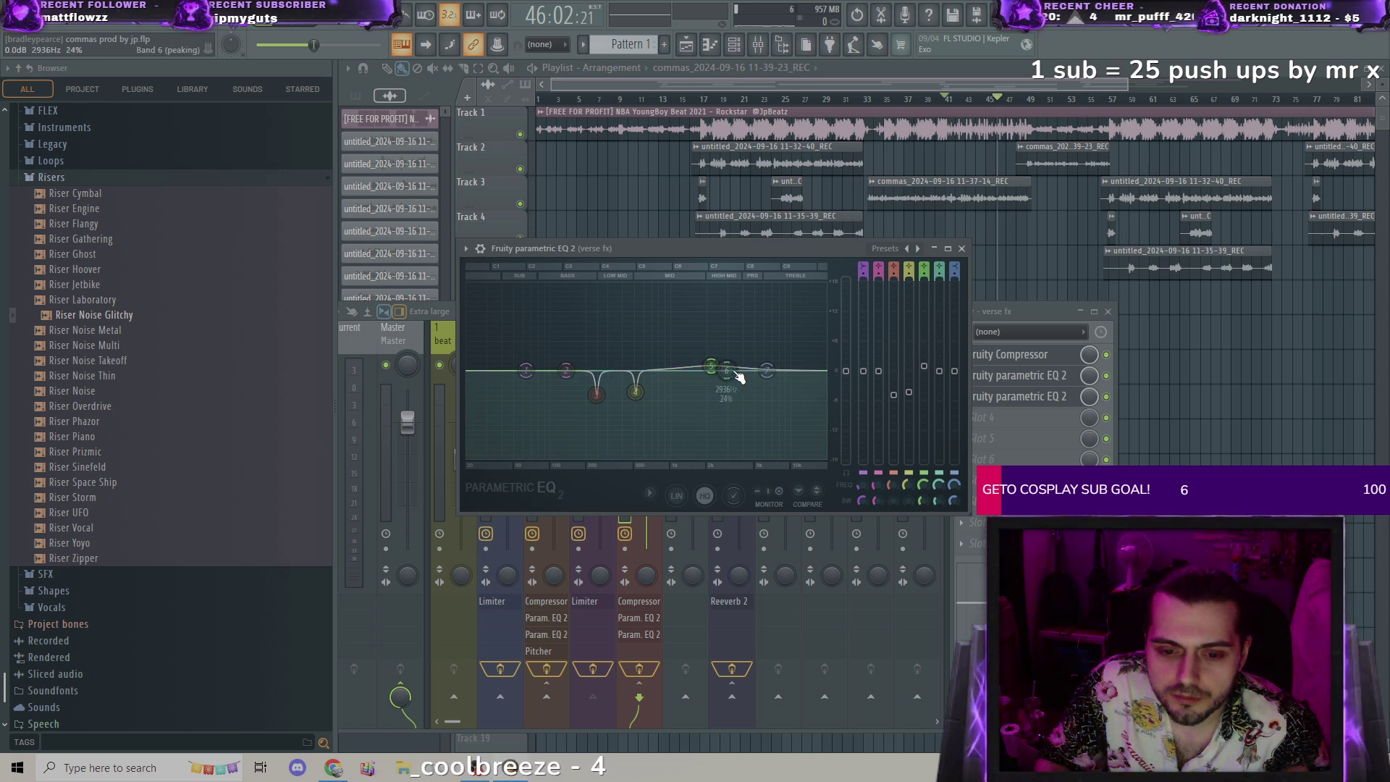
pyautogui.moveTo(739, 372); pyautogui.dragTo(744, 385)
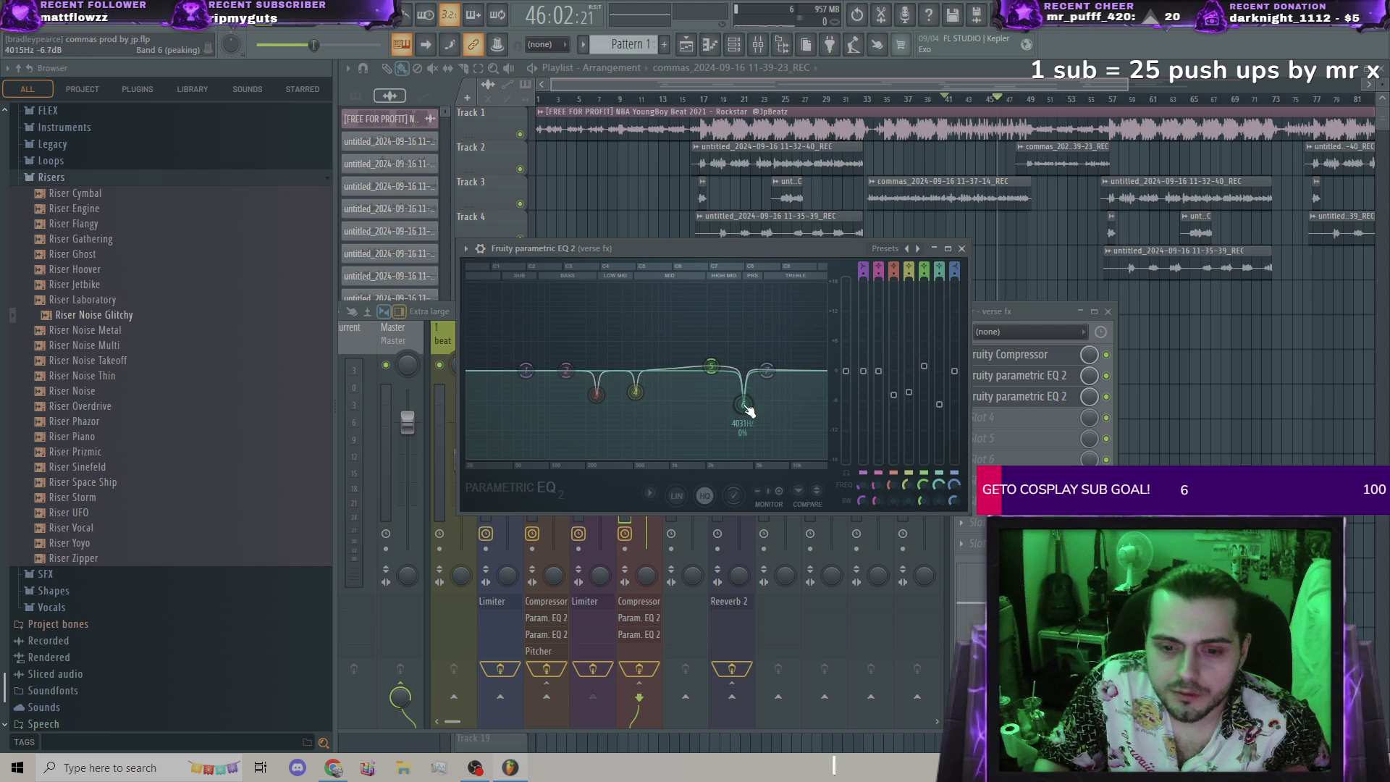
# Step: Play the verse from about bar 33 to judge the EQ cut
pyautogui.click(287, 26)
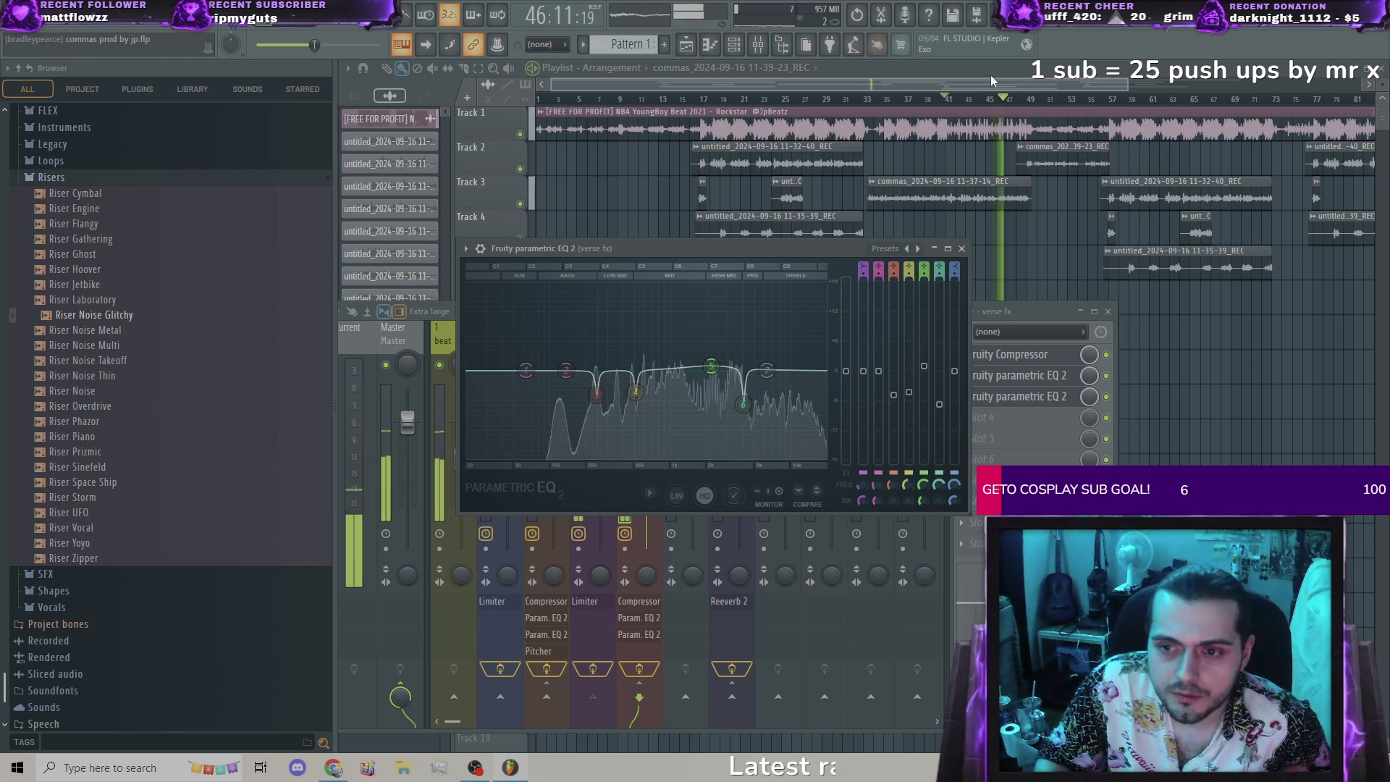
pyautogui.click(898, 99)
pyautogui.moveTo(897, 100); pyautogui.dragTo(874, 107)
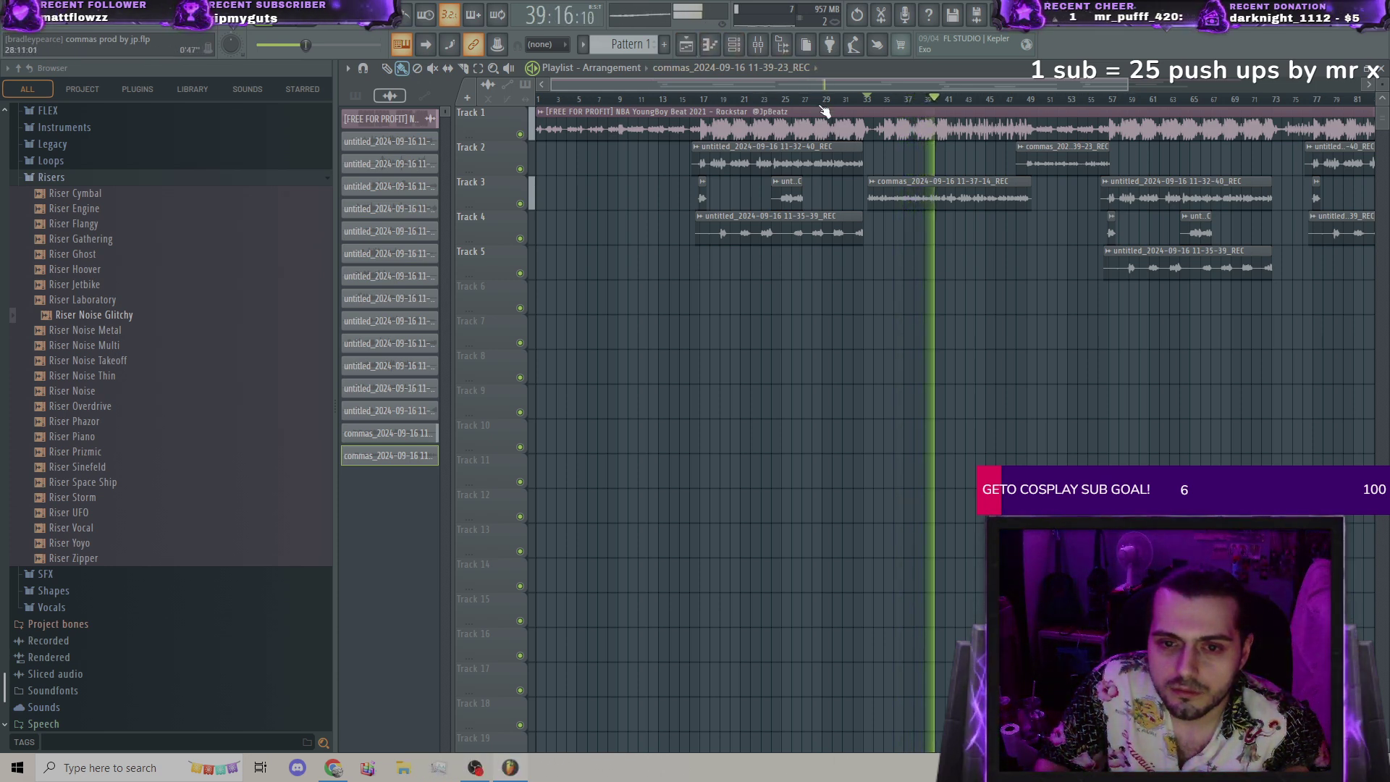
# Step: Add Pitcher to the fourth effect slot of the verse fx track with its correction speed at 100
pyautogui.click(759, 45)
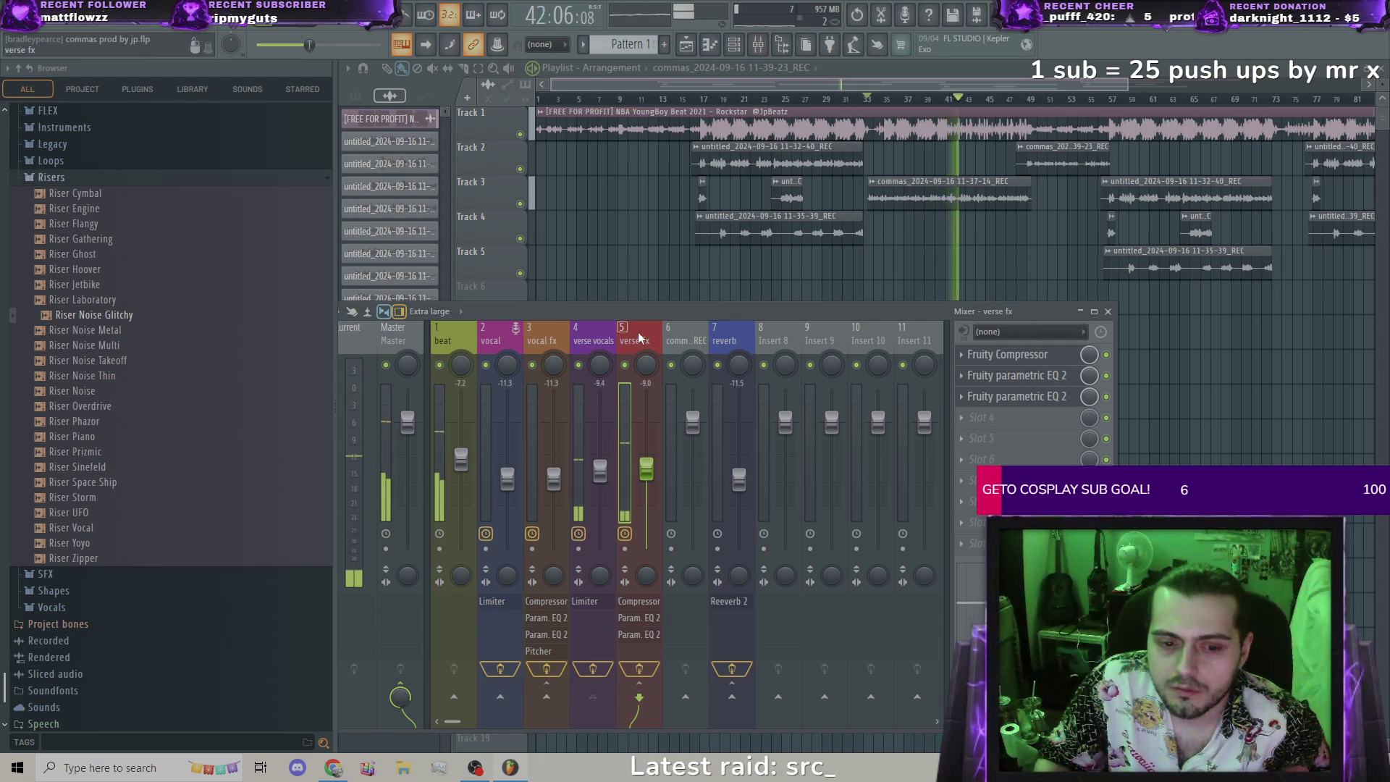
pyautogui.click(971, 420)
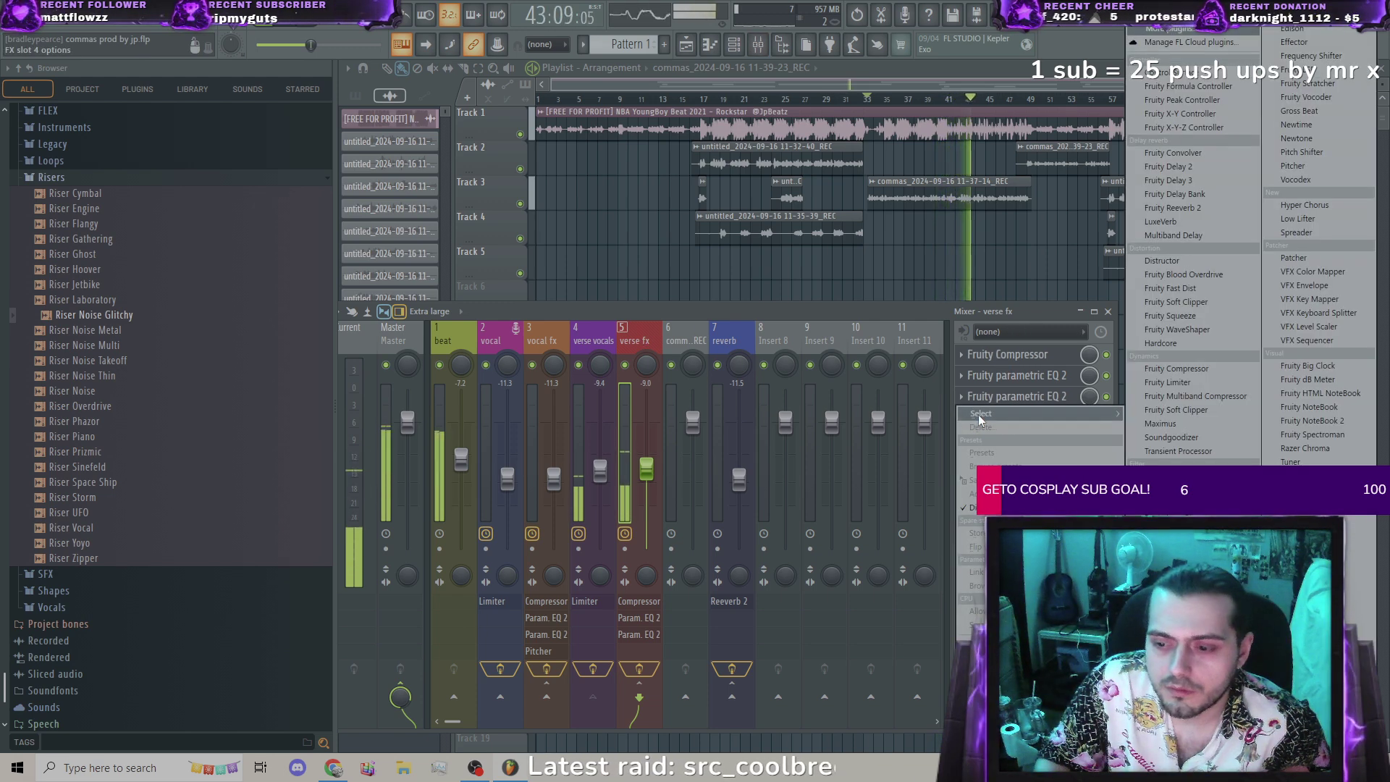
pyautogui.click(1303, 167)
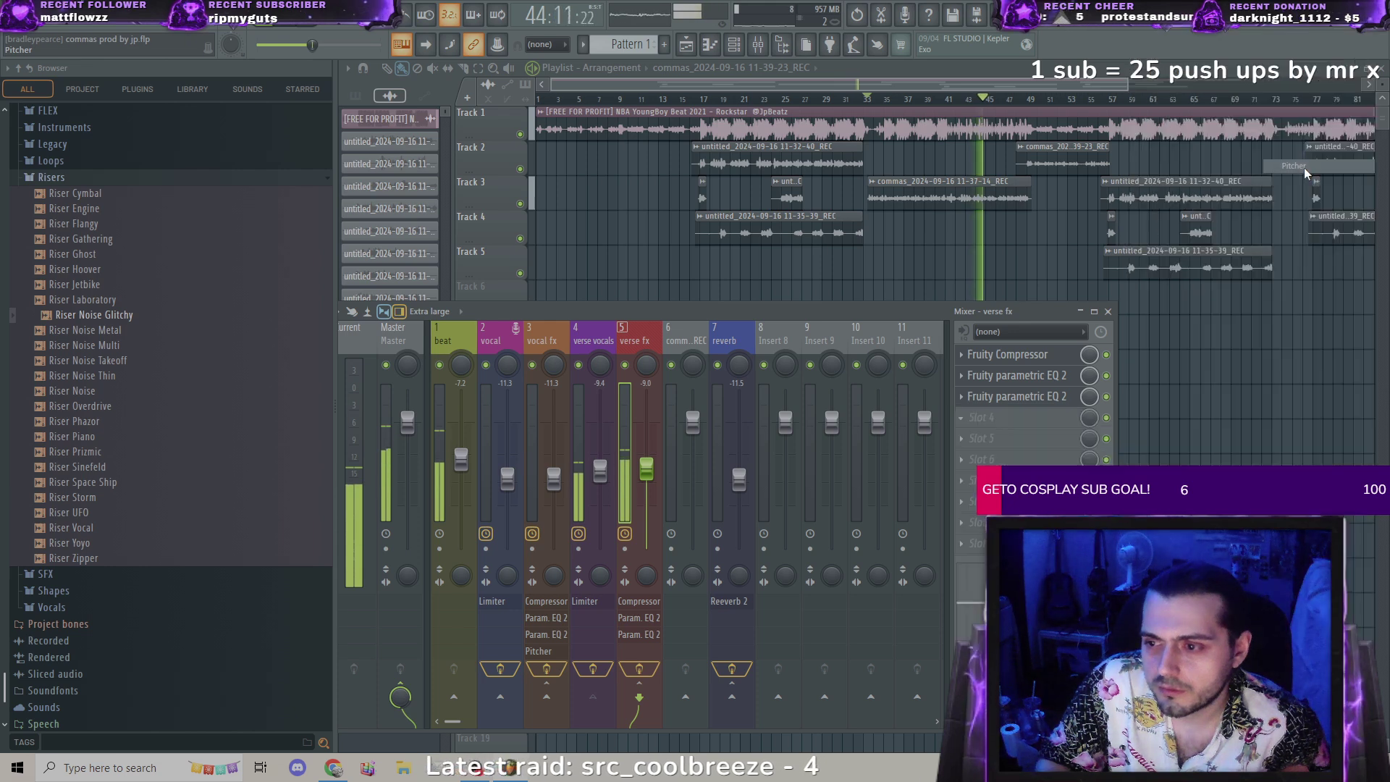
pyautogui.moveTo(549, 436); pyautogui.dragTo(549, 422)
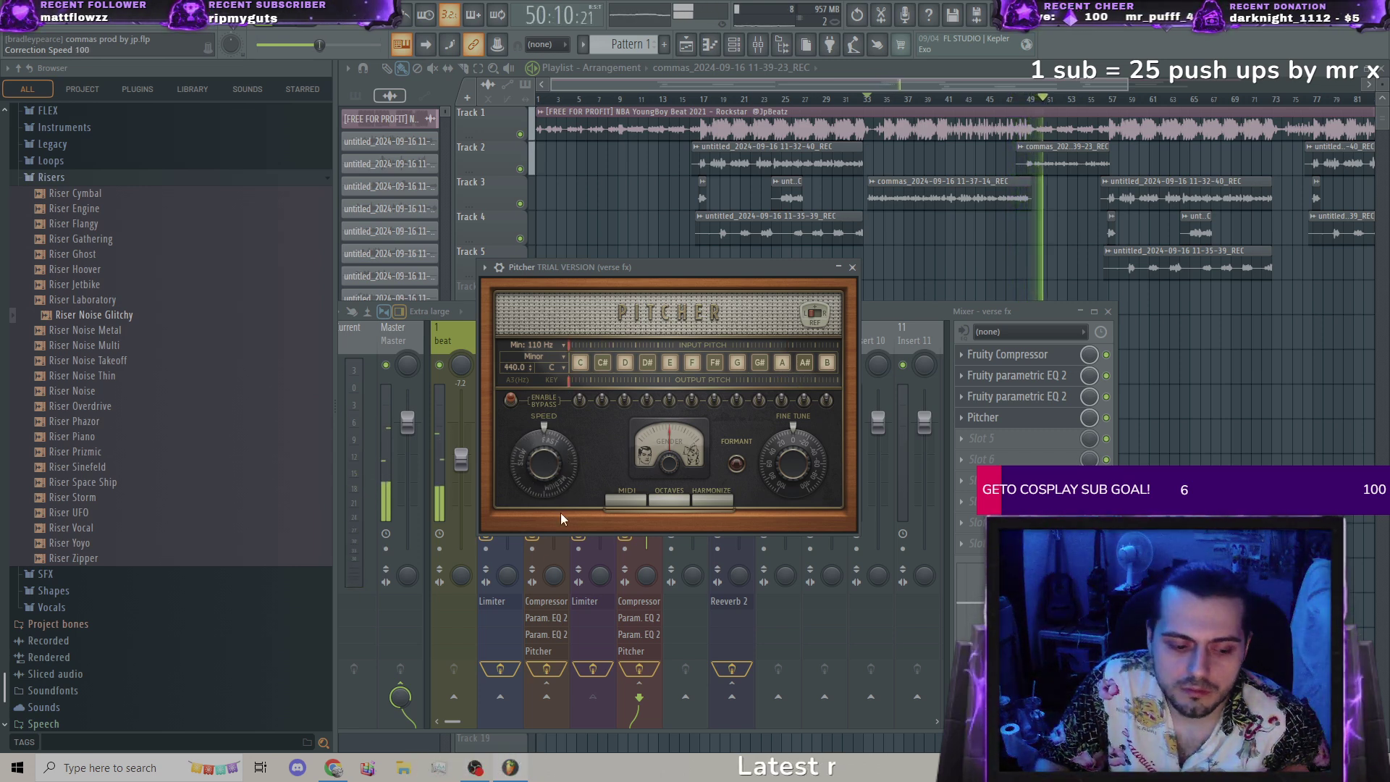
# Step: Check the beat's key on the Tunebat page in the browser, and replay the verse in FL Studio from about bar 32
pyautogui.click(334, 767)
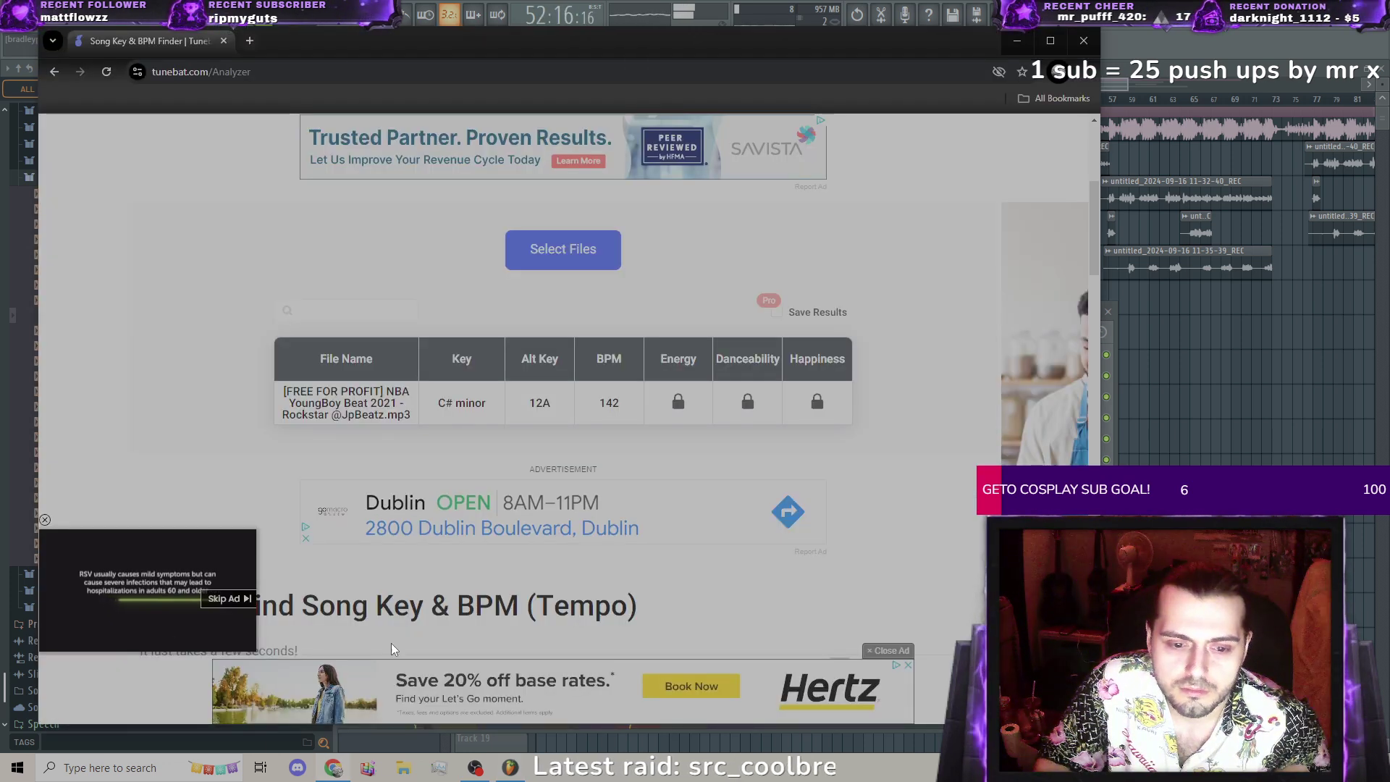
pyautogui.click(1170, 41)
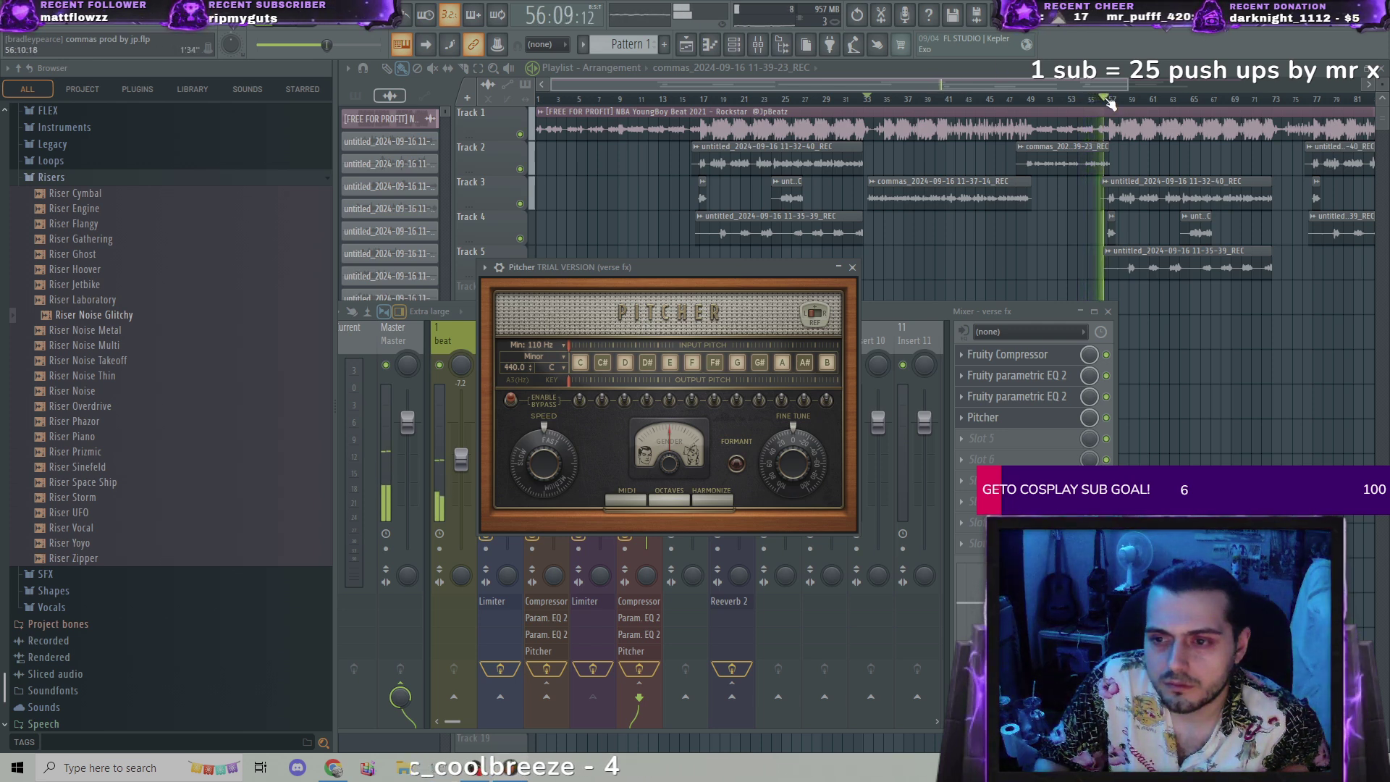
pyautogui.click(908, 100)
pyautogui.click(859, 100)
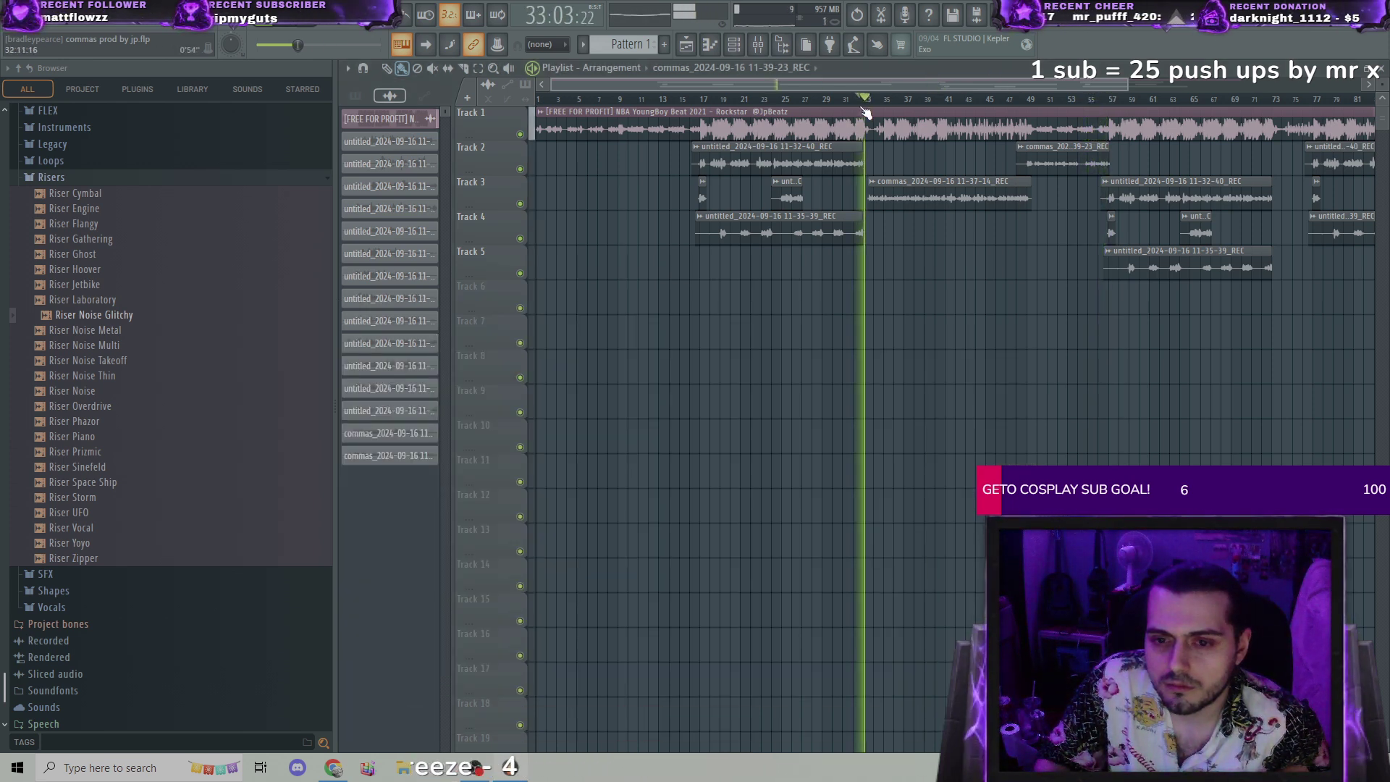
# Step: Try harmonize mode in the verse fx track's Pitcher with the stereo spread at 78, and switch the mode back off
pyautogui.click(758, 47)
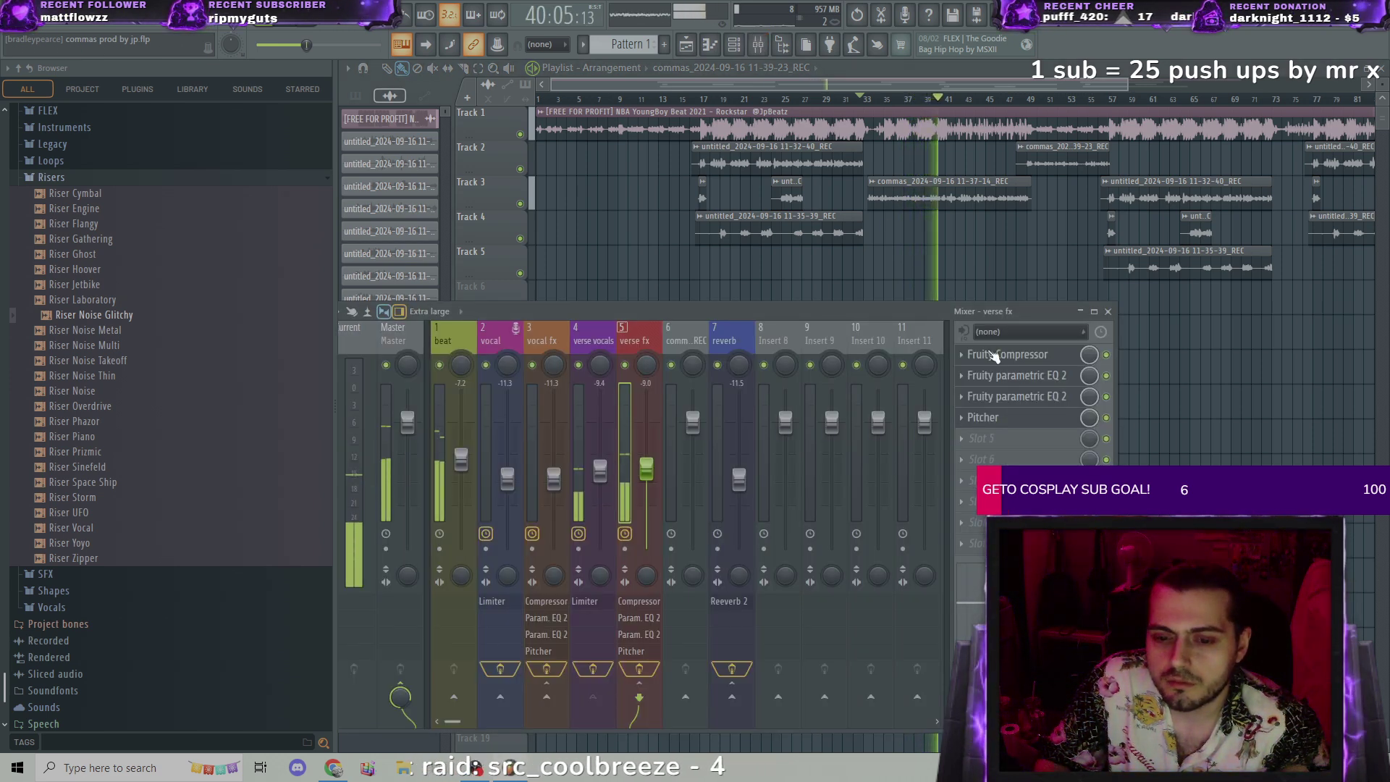
pyautogui.click(985, 418)
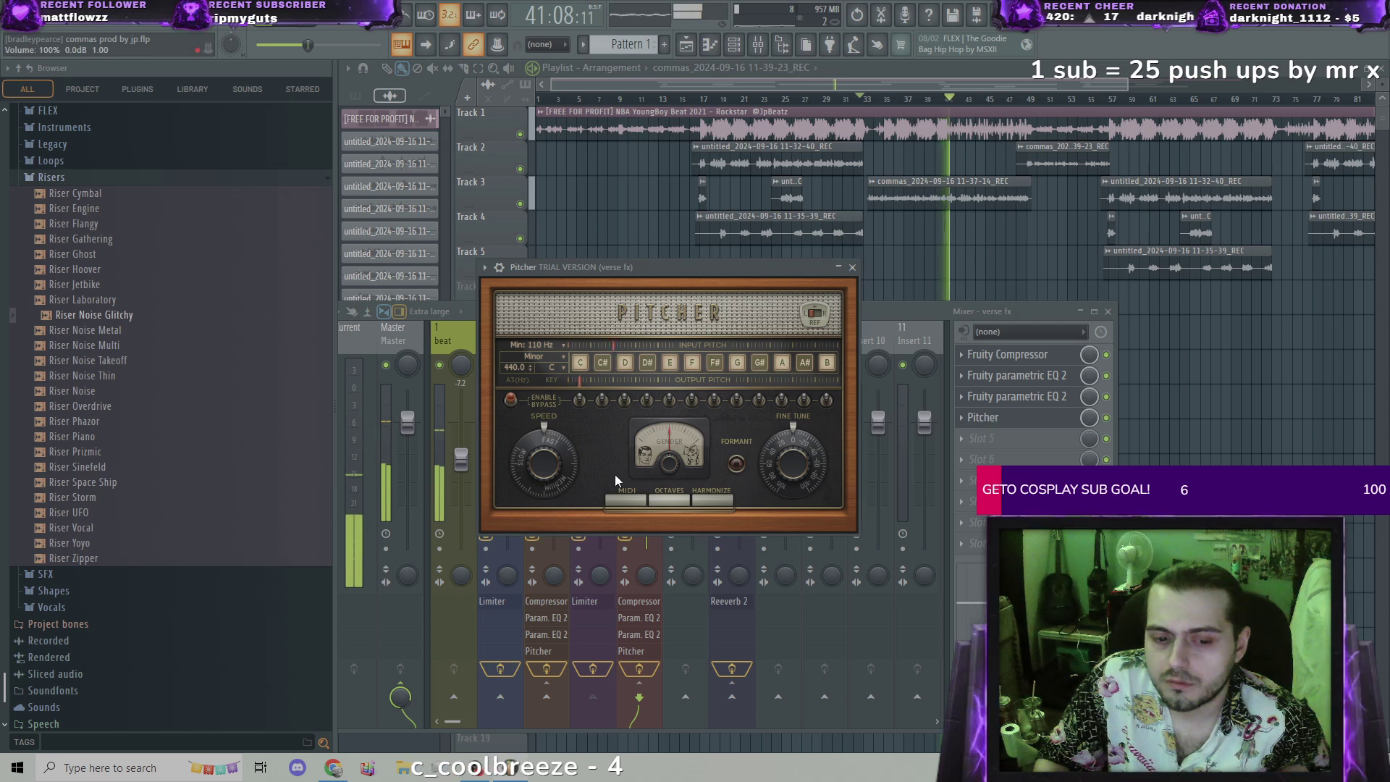
pyautogui.click(717, 500)
pyautogui.moveTo(601, 464); pyautogui.dragTo(602, 469)
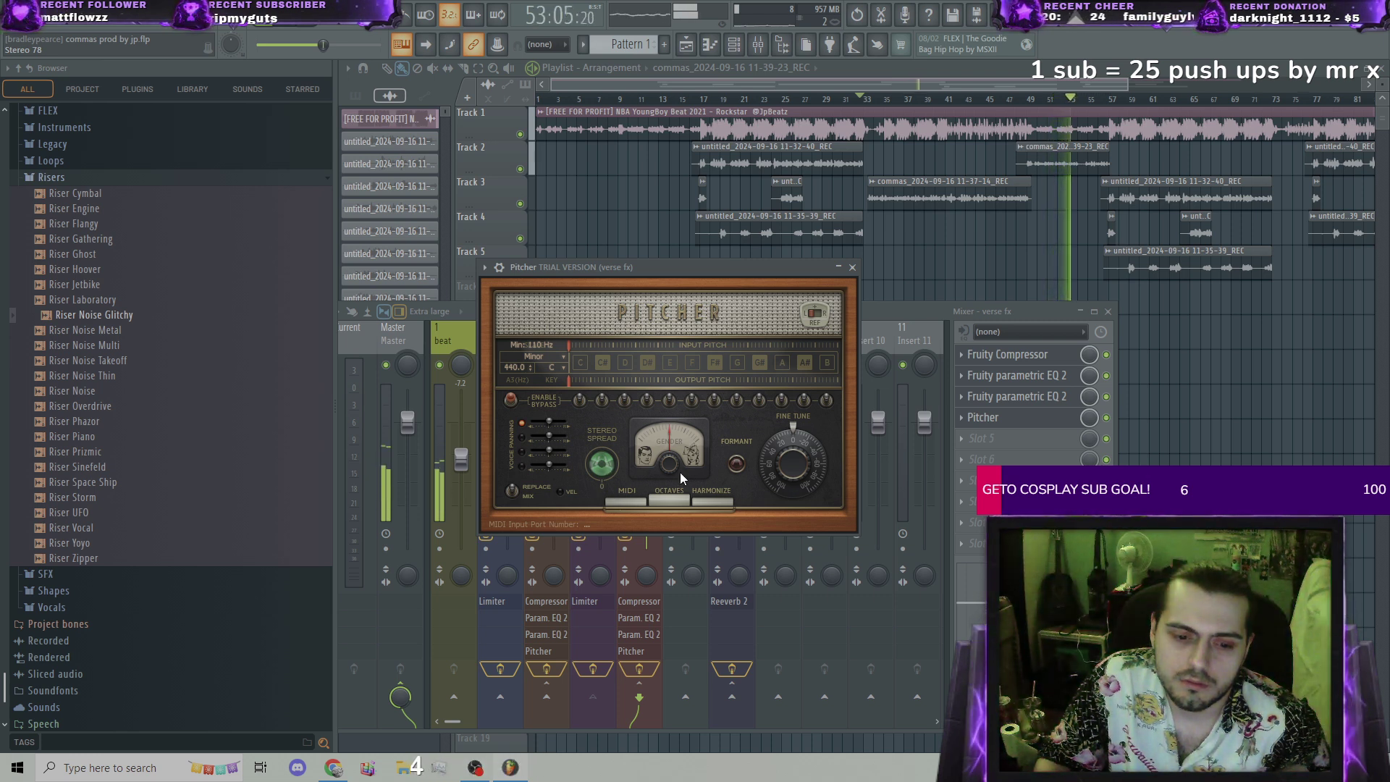
pyautogui.click(710, 501)
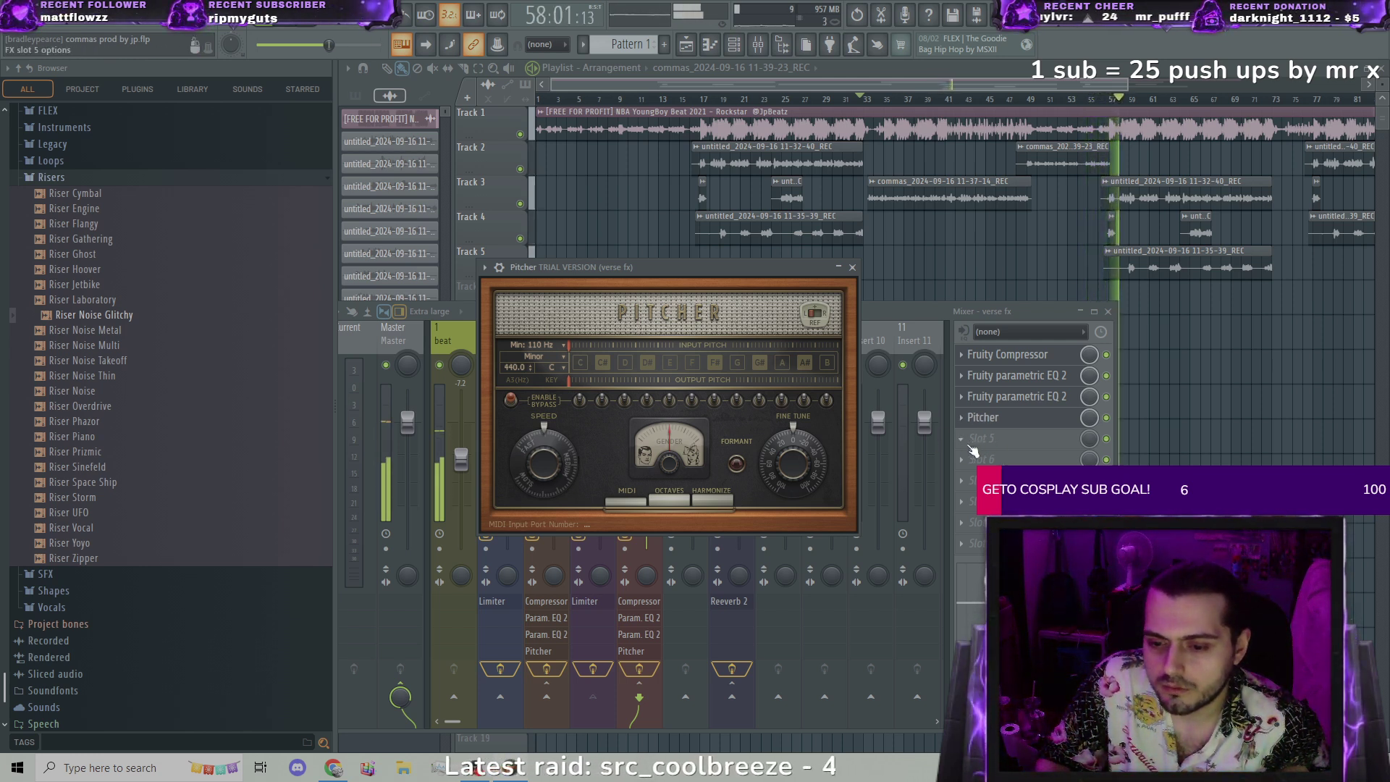
# Step: View the vocal mixer track's effects, and replay the song from about bar 16
pyautogui.click(914, 310)
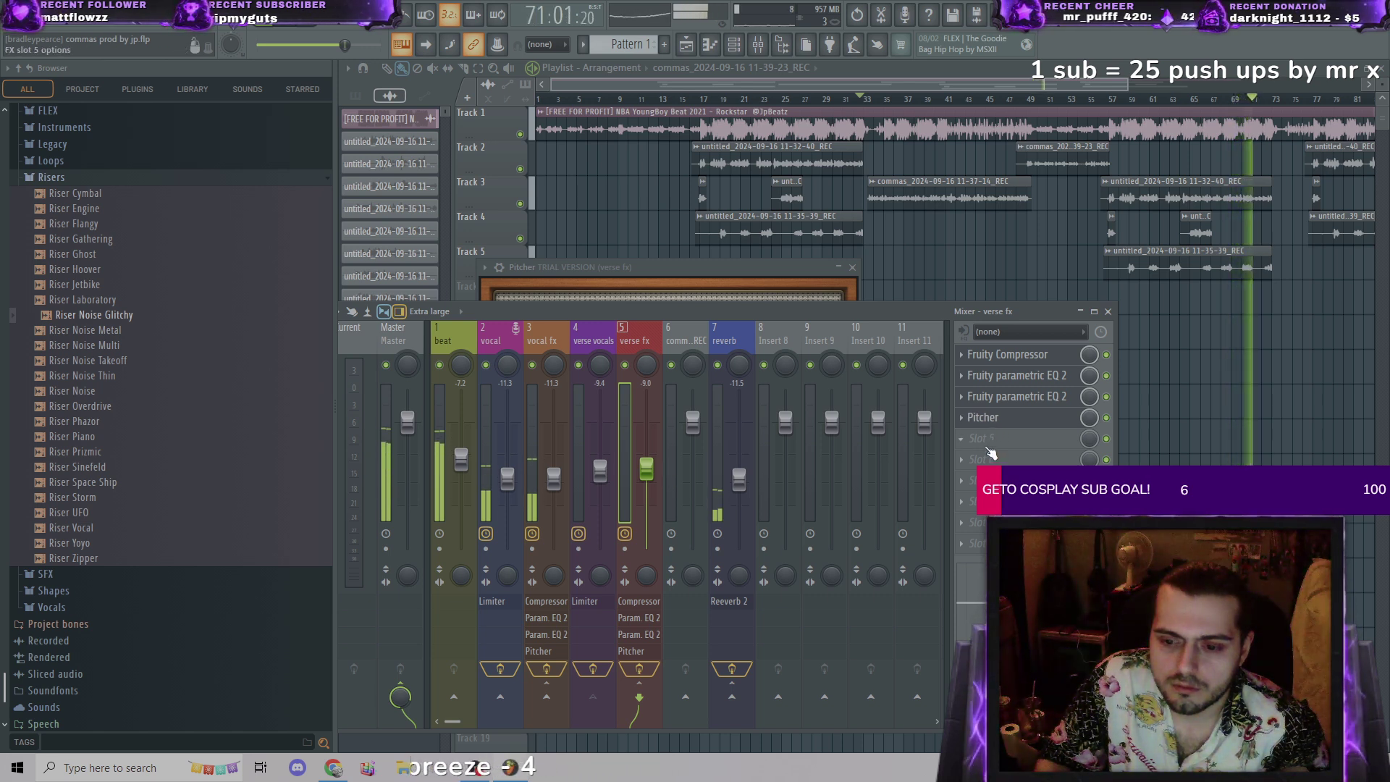
pyautogui.click(496, 333)
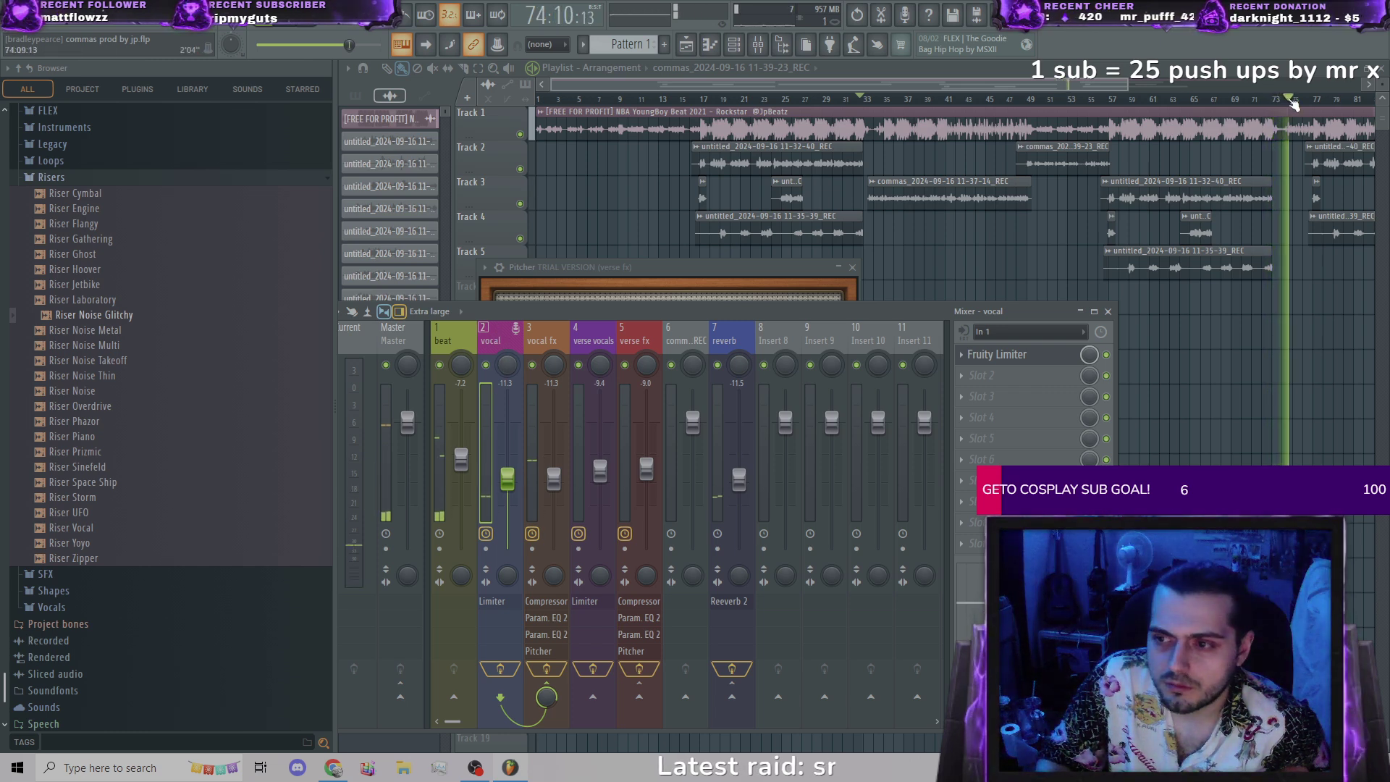
pyautogui.press('F9')
pyautogui.moveTo(1294, 101); pyautogui.dragTo(700, 115)
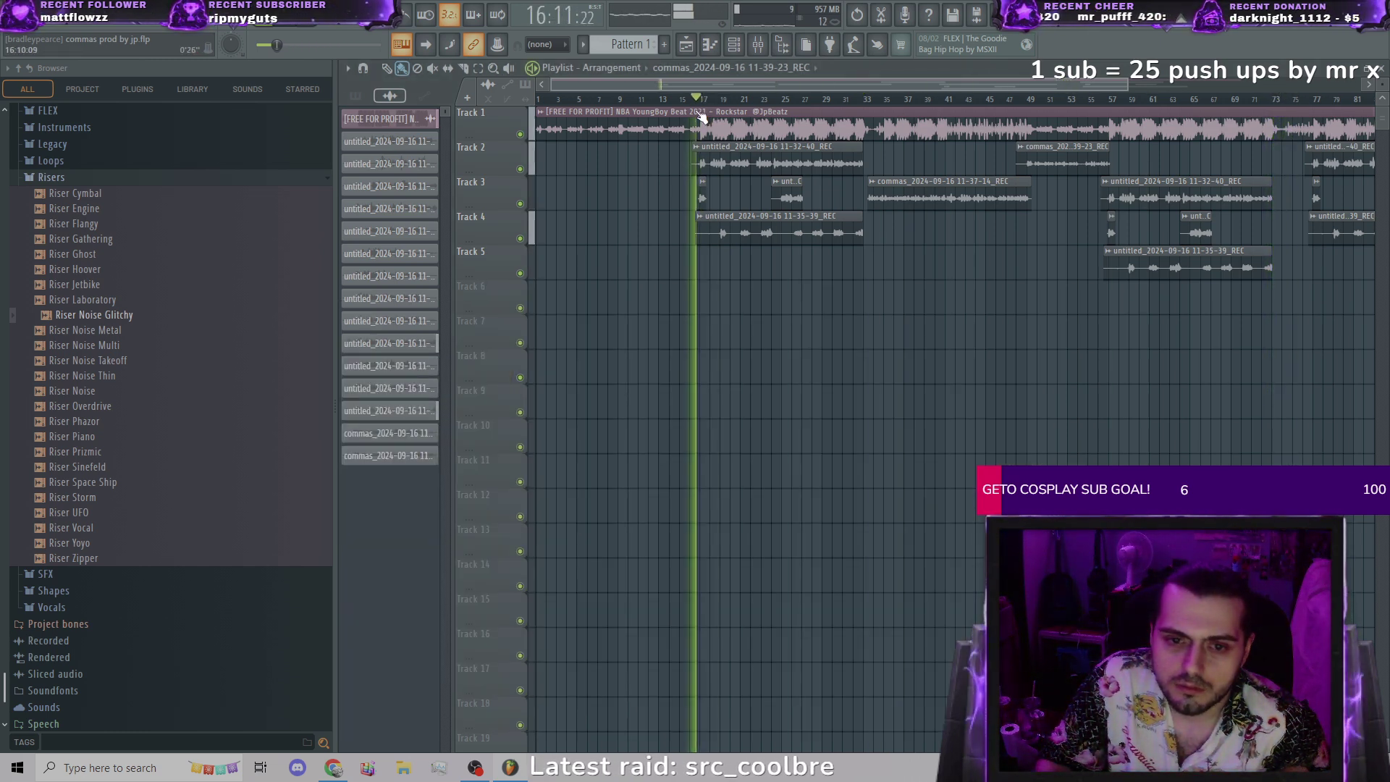
# Step: Inspect the reverb, Insert 8 and verse fx mixer tracks while the vocals from bar 16 play
pyautogui.click(762, 51)
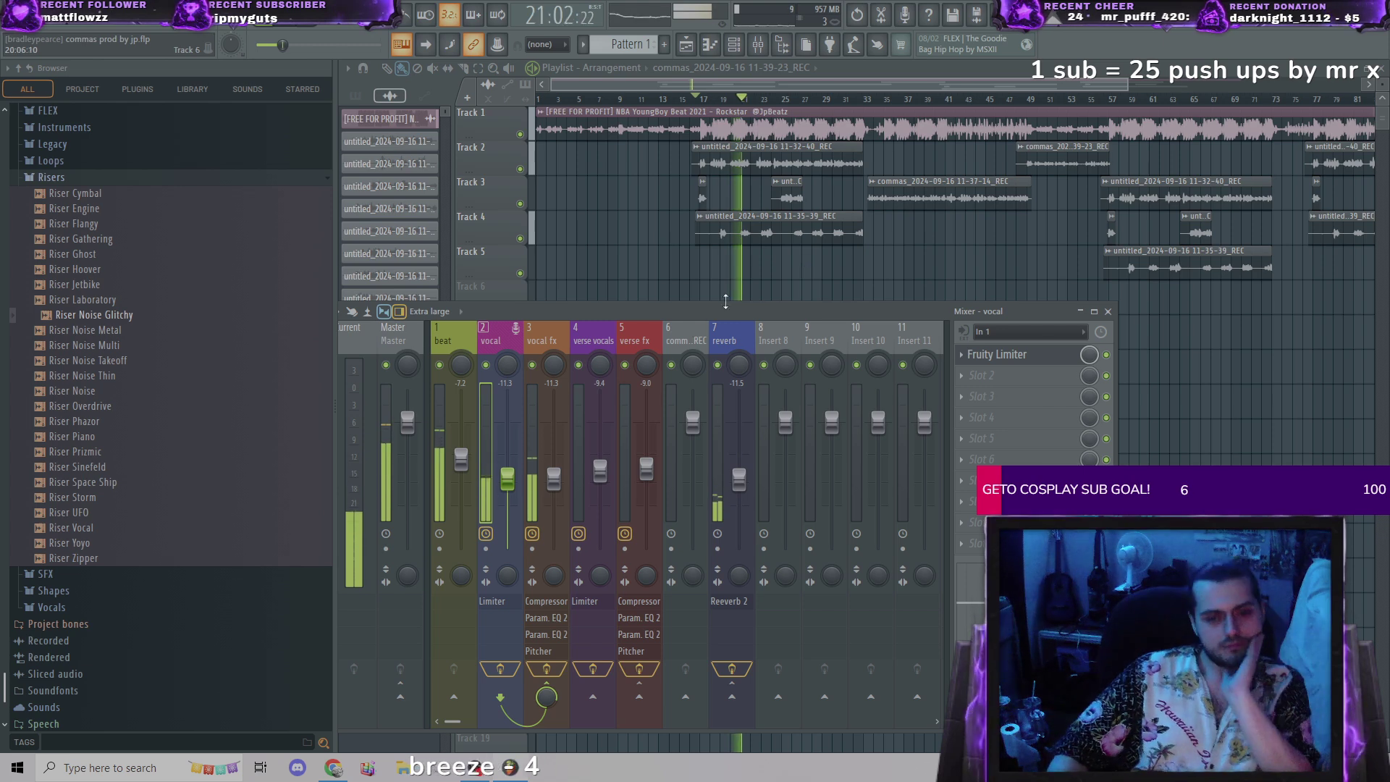
pyautogui.click(732, 343)
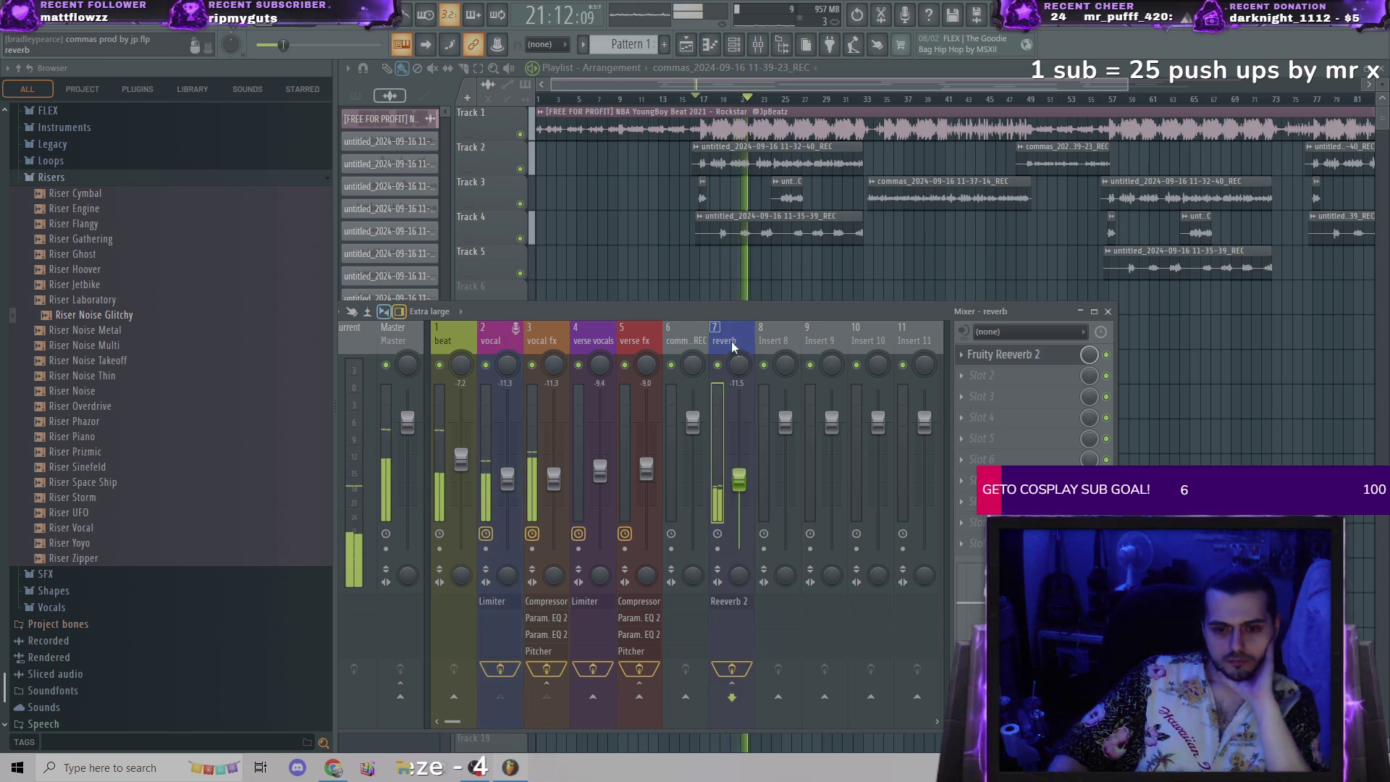
pyautogui.click(777, 330)
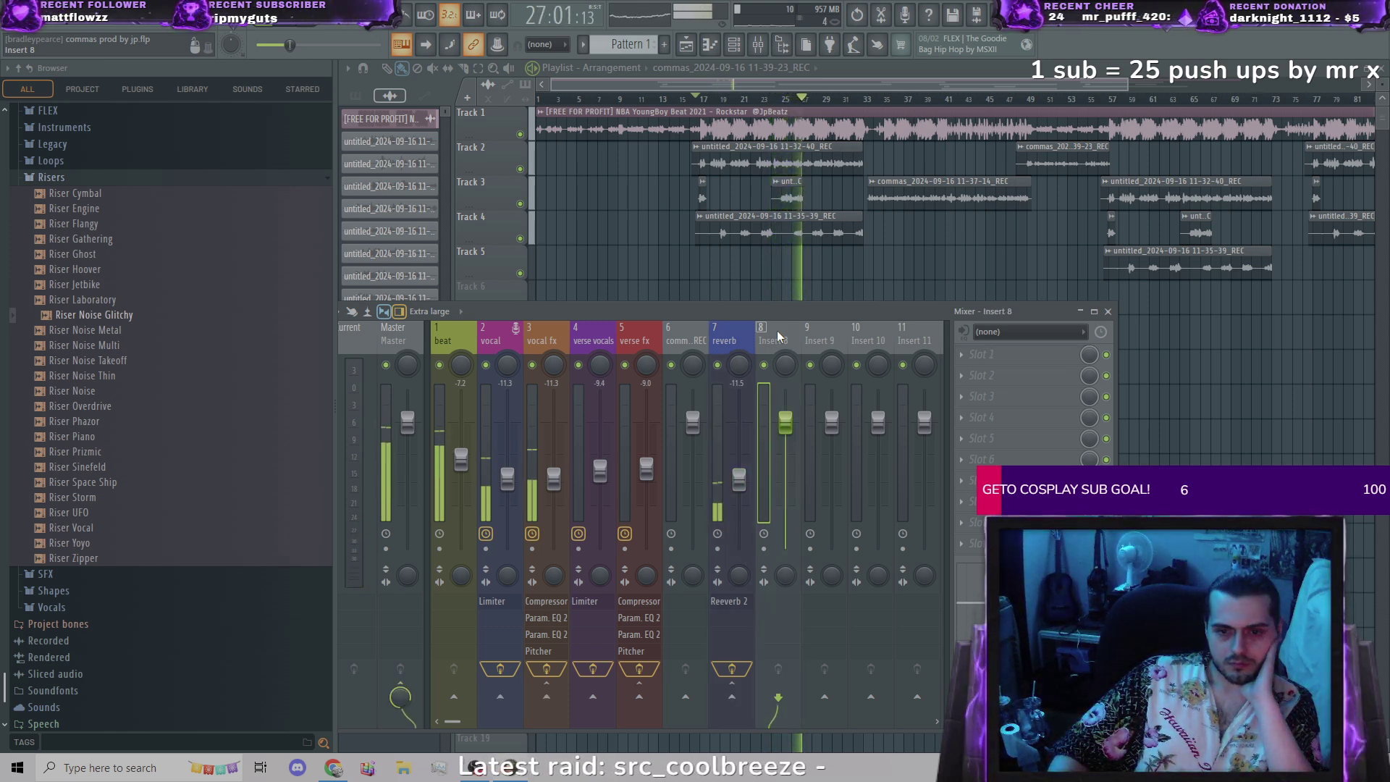
pyautogui.click(641, 330)
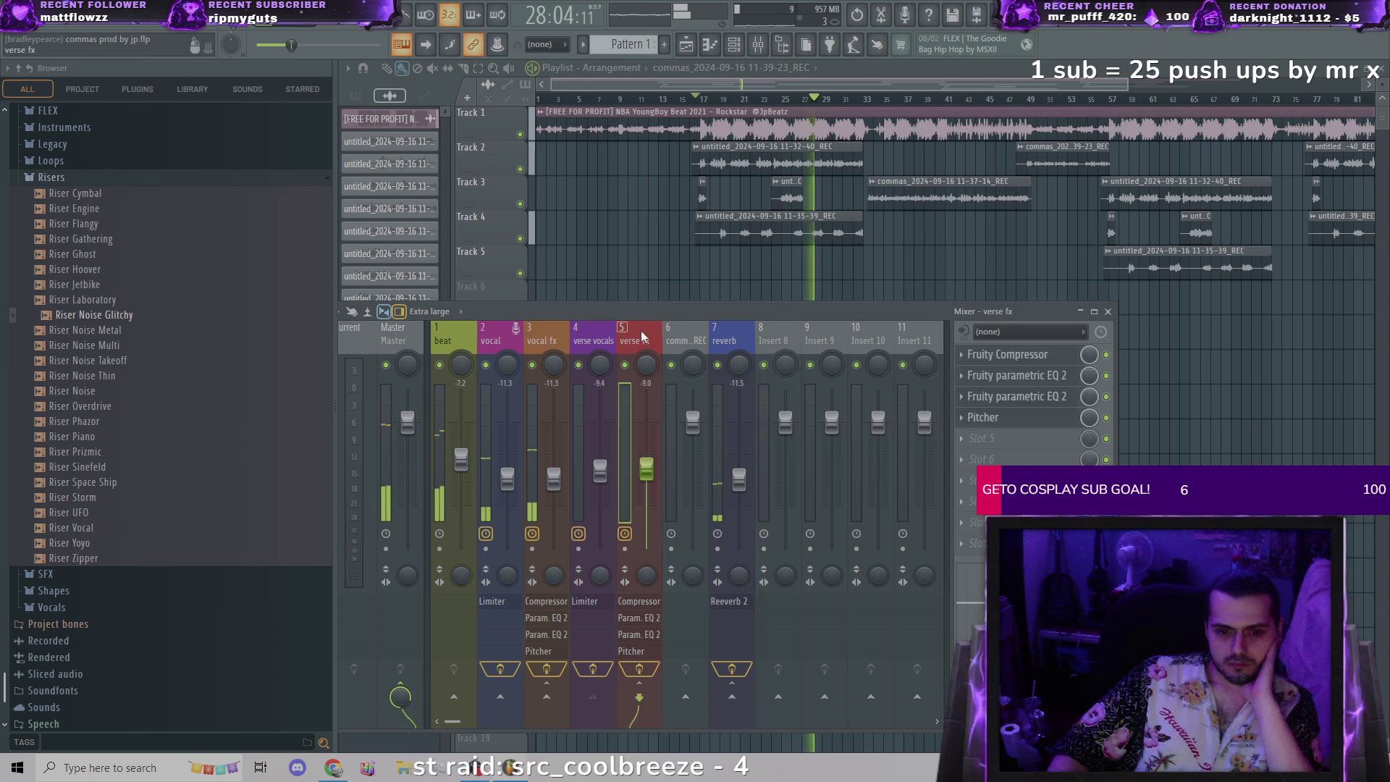
# Step: Save the vocal fx mixer track's state as a preset named "commas chorus" in the Mixer presets folder
pyautogui.click(508, 330)
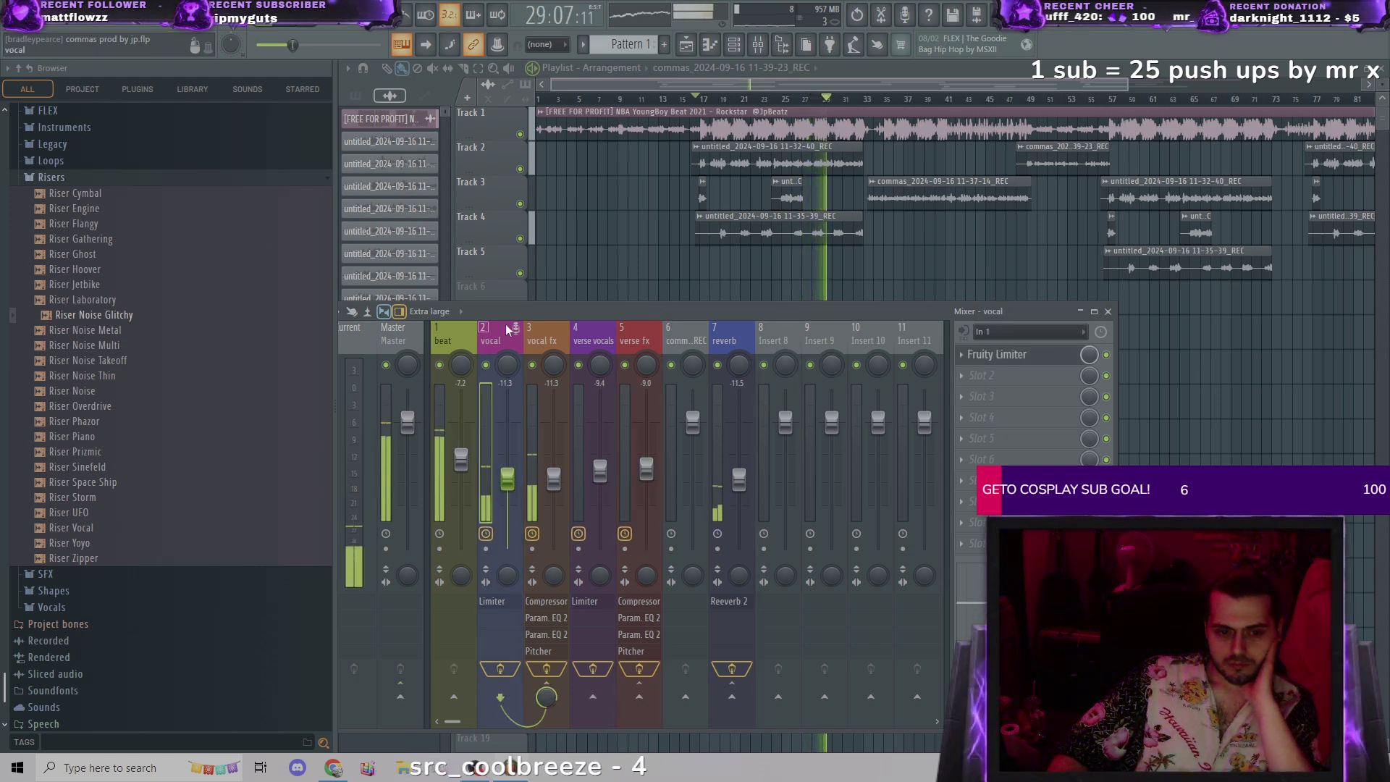
pyautogui.click(540, 332)
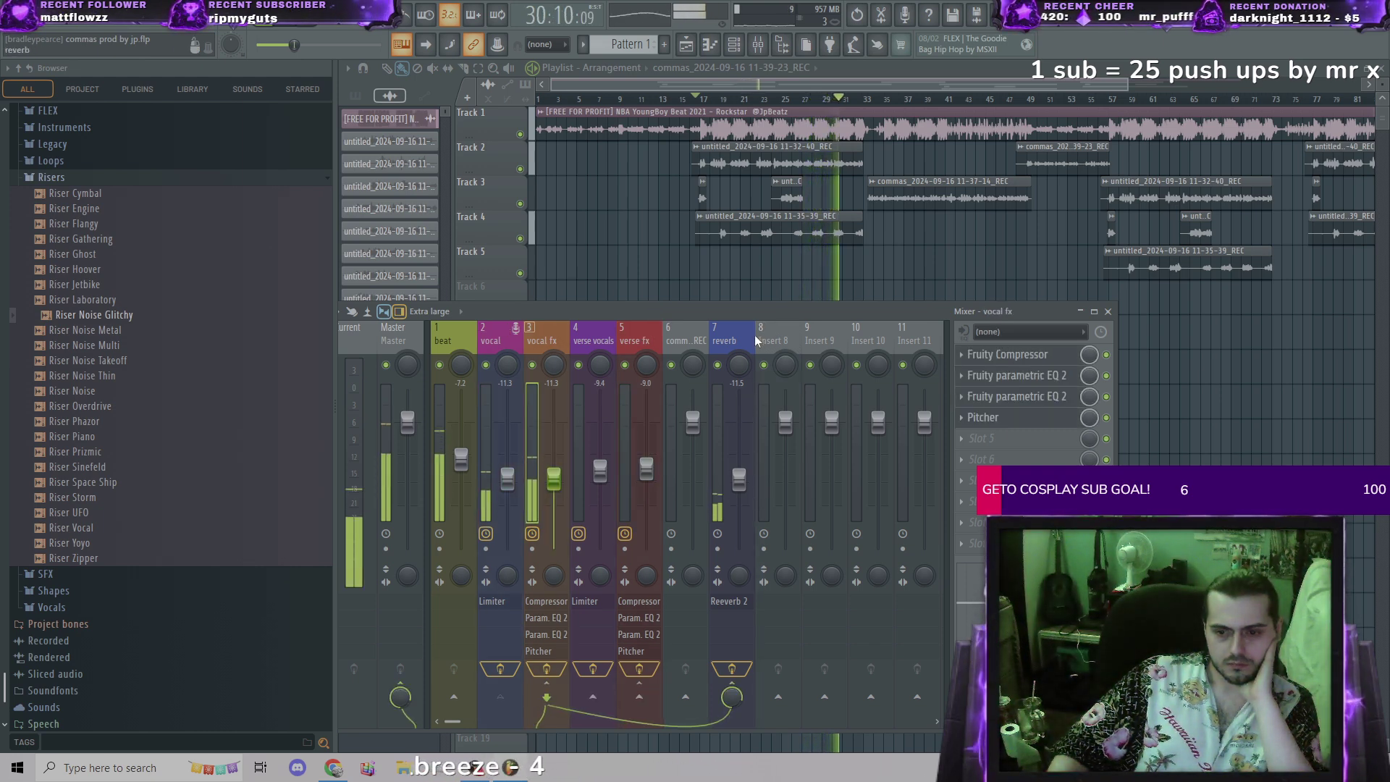
pyautogui.rightClick(557, 333)
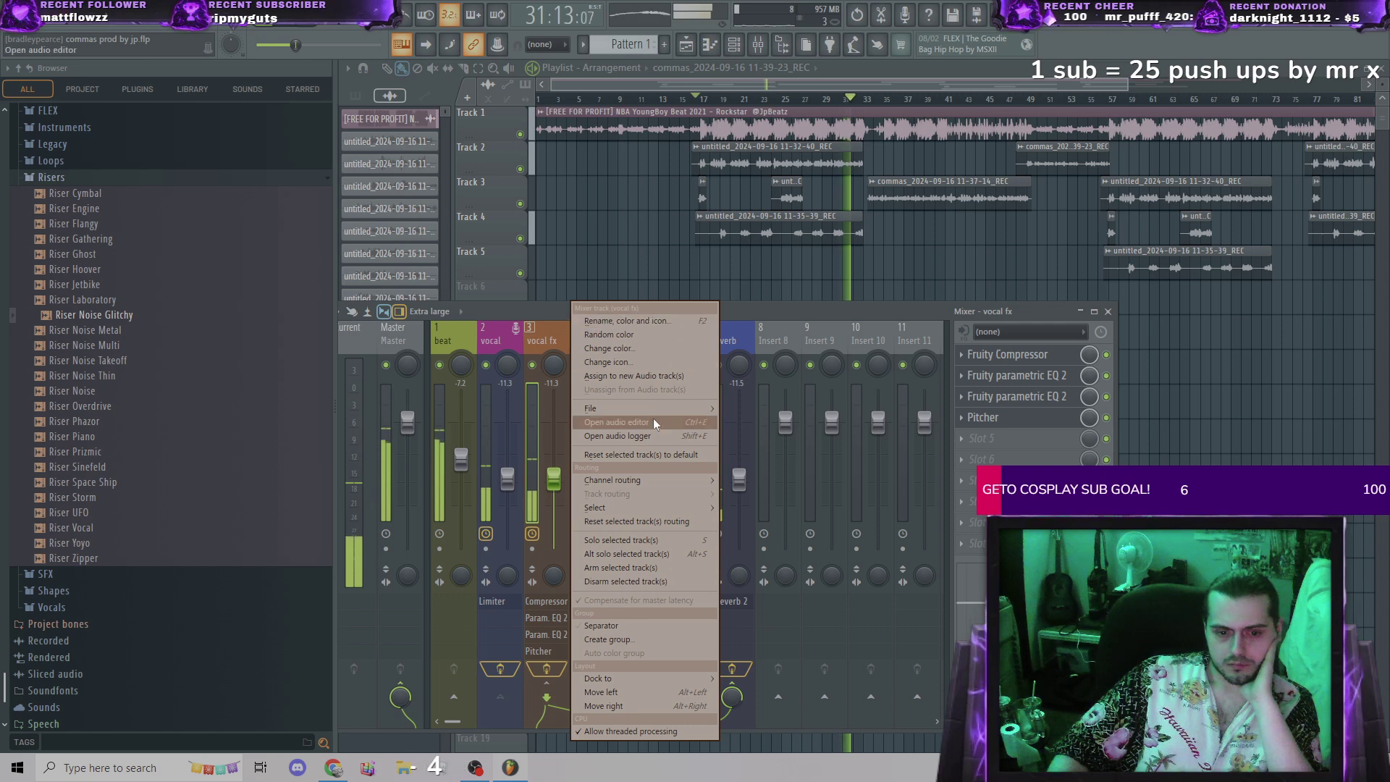
pyautogui.moveTo(654, 407)
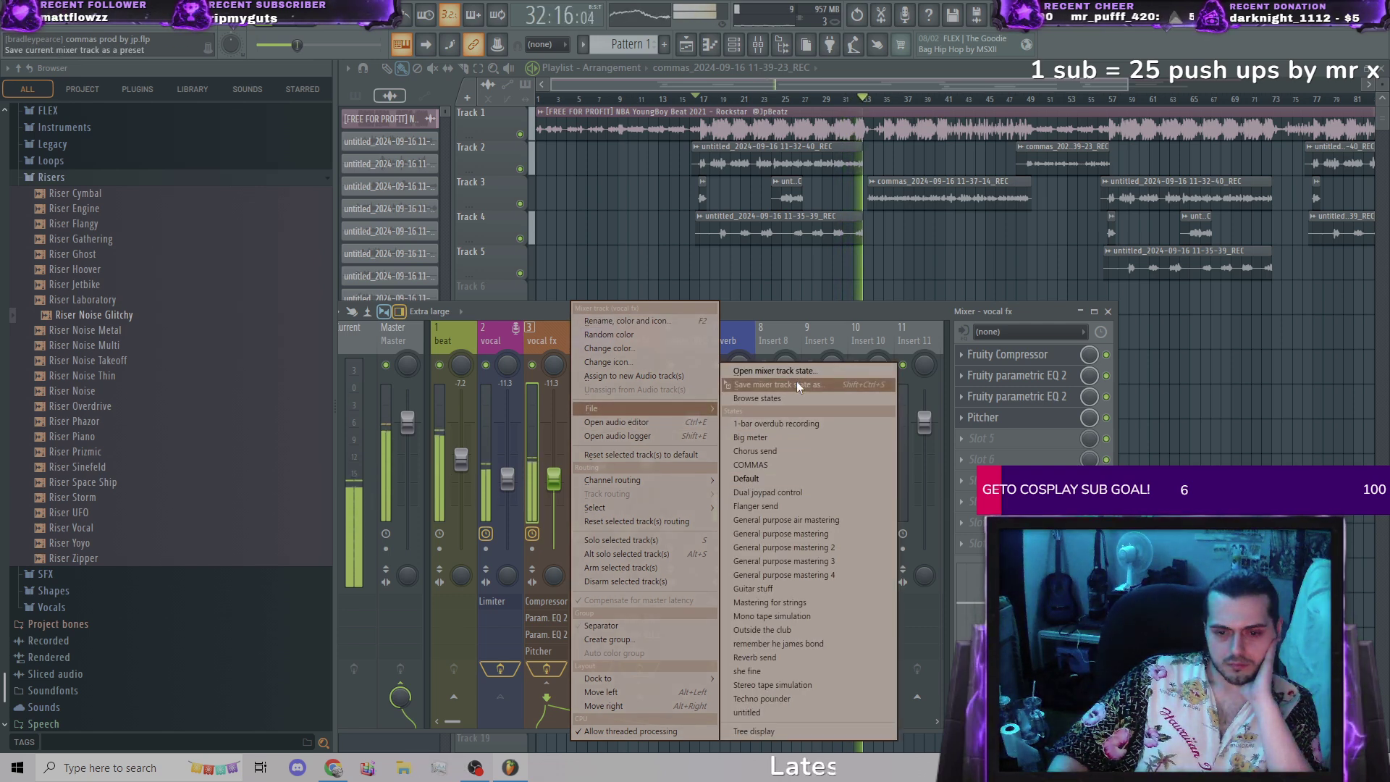
pyautogui.click(796, 381)
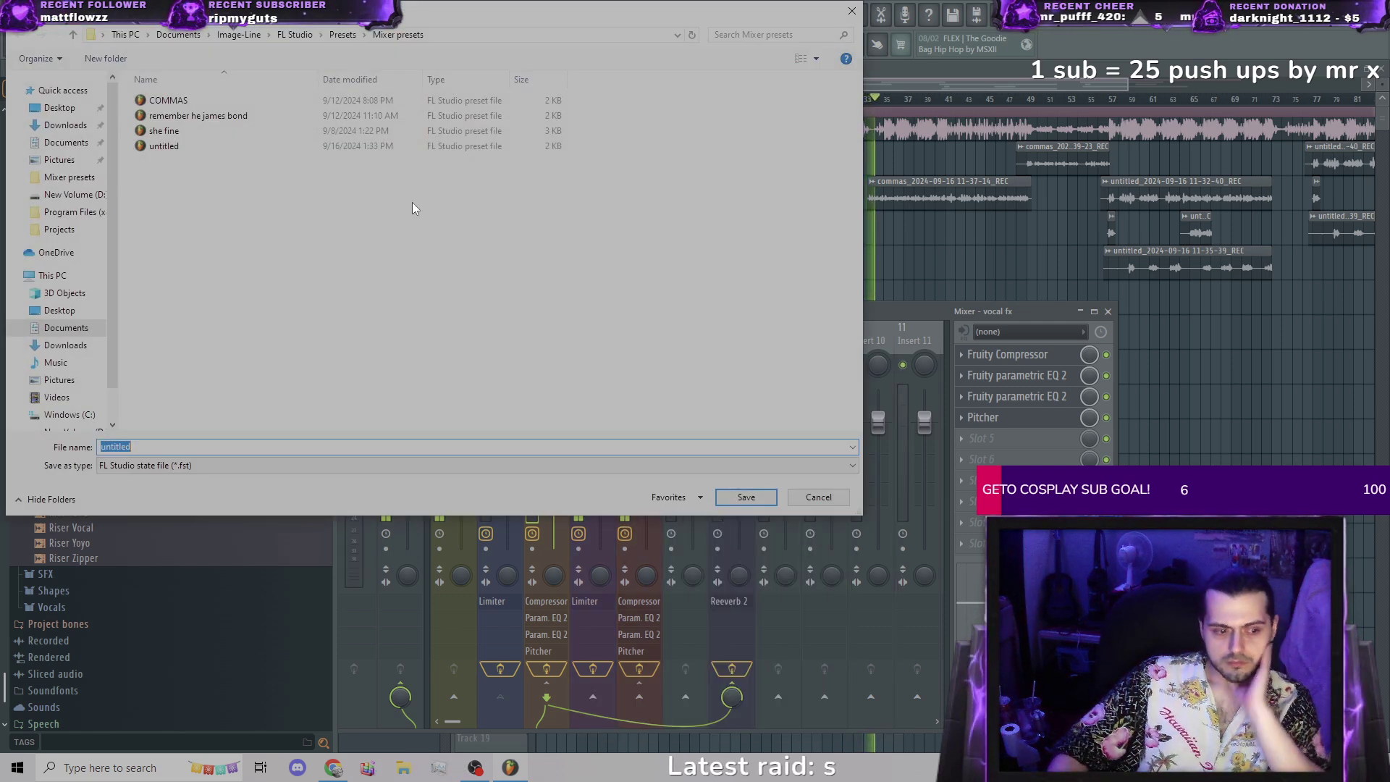
pyautogui.write('mma')
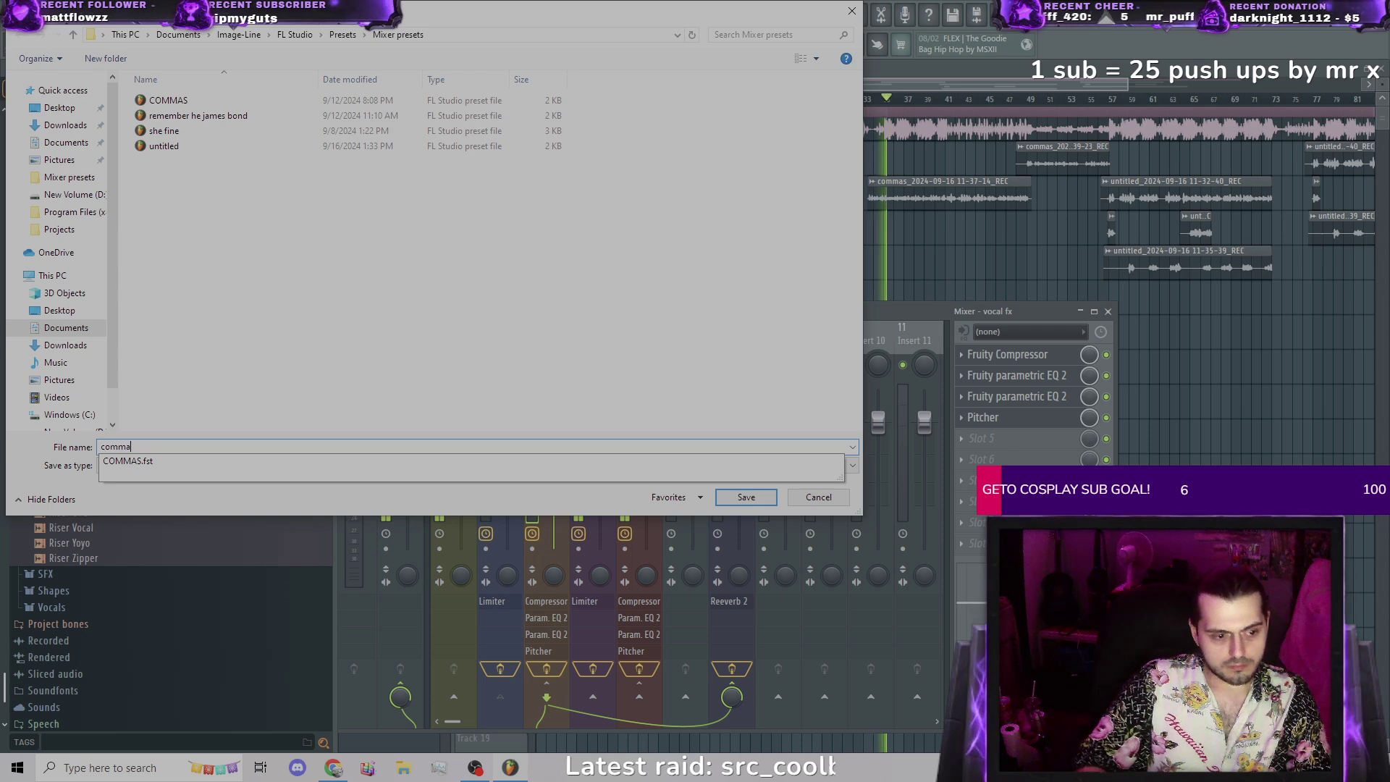
pyautogui.write('s chorus')
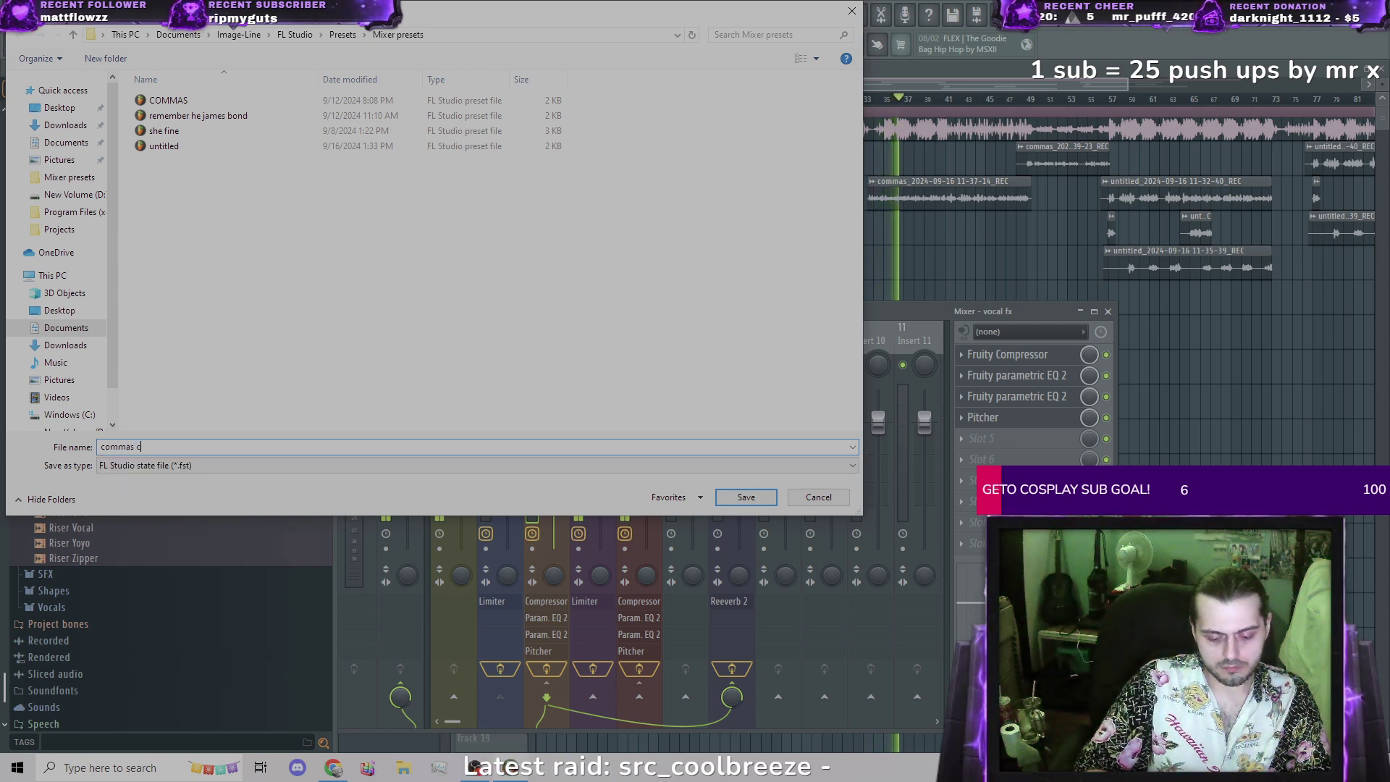
pyautogui.click(761, 498)
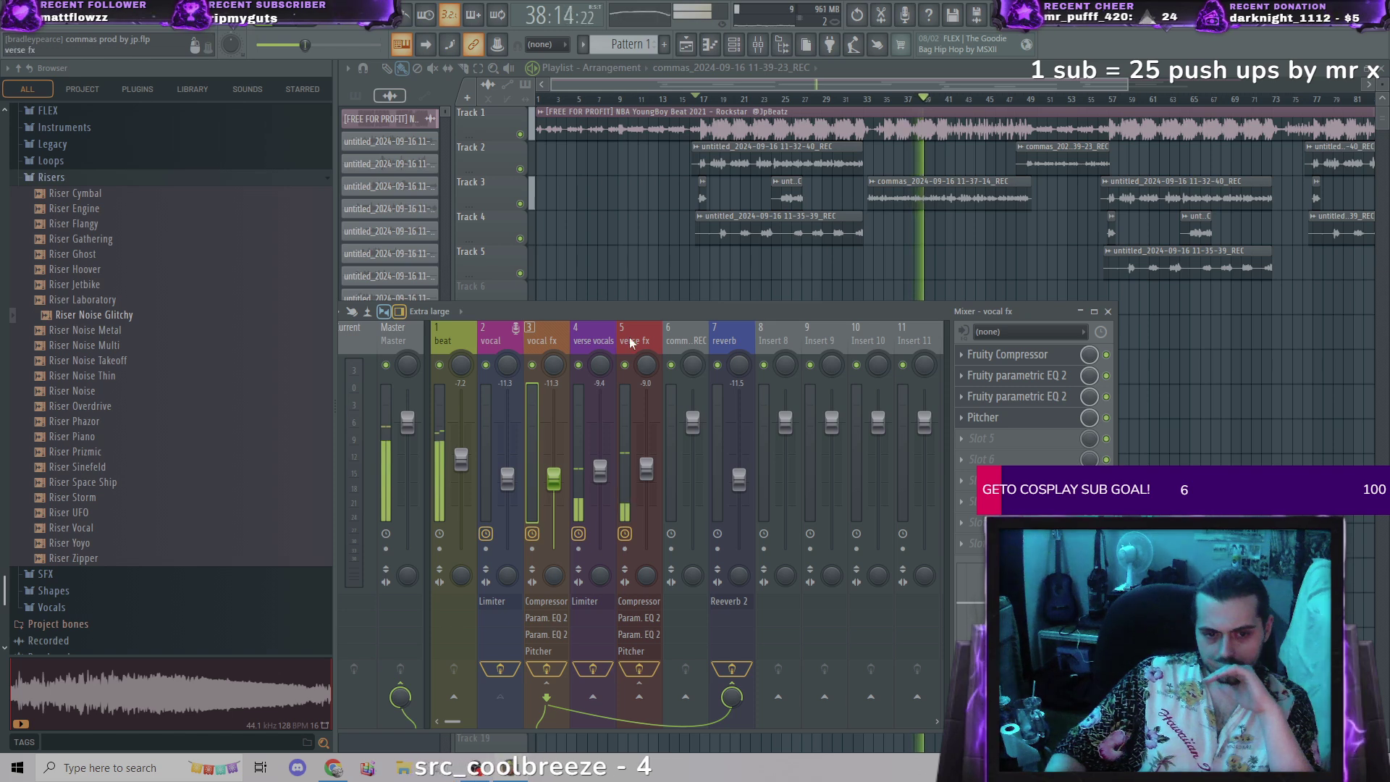
# Step: Pause playback and load the "commas chorus" mixer track state onto the empty Insert 8 track
pyautogui.click(778, 332)
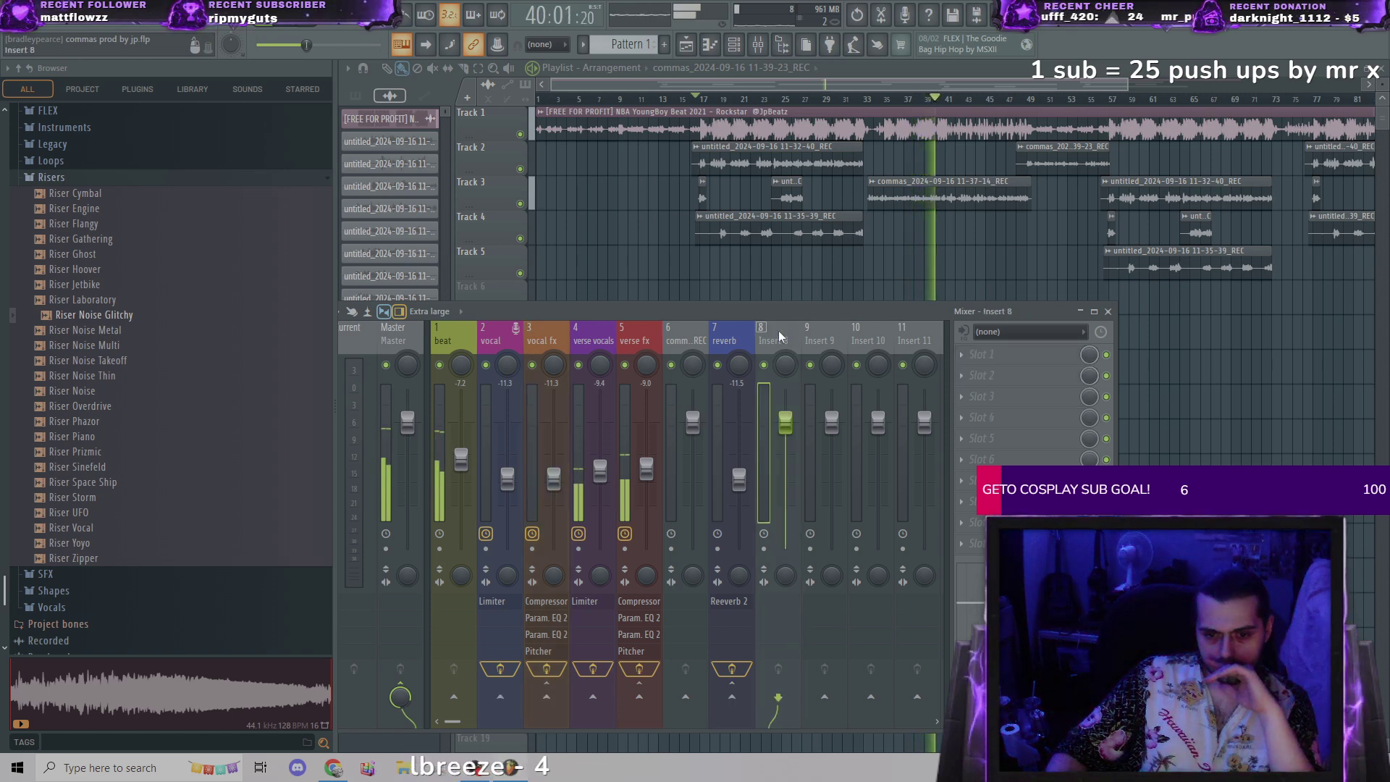
pyautogui.rightClick(779, 331)
pyautogui.moveTo(897, 411)
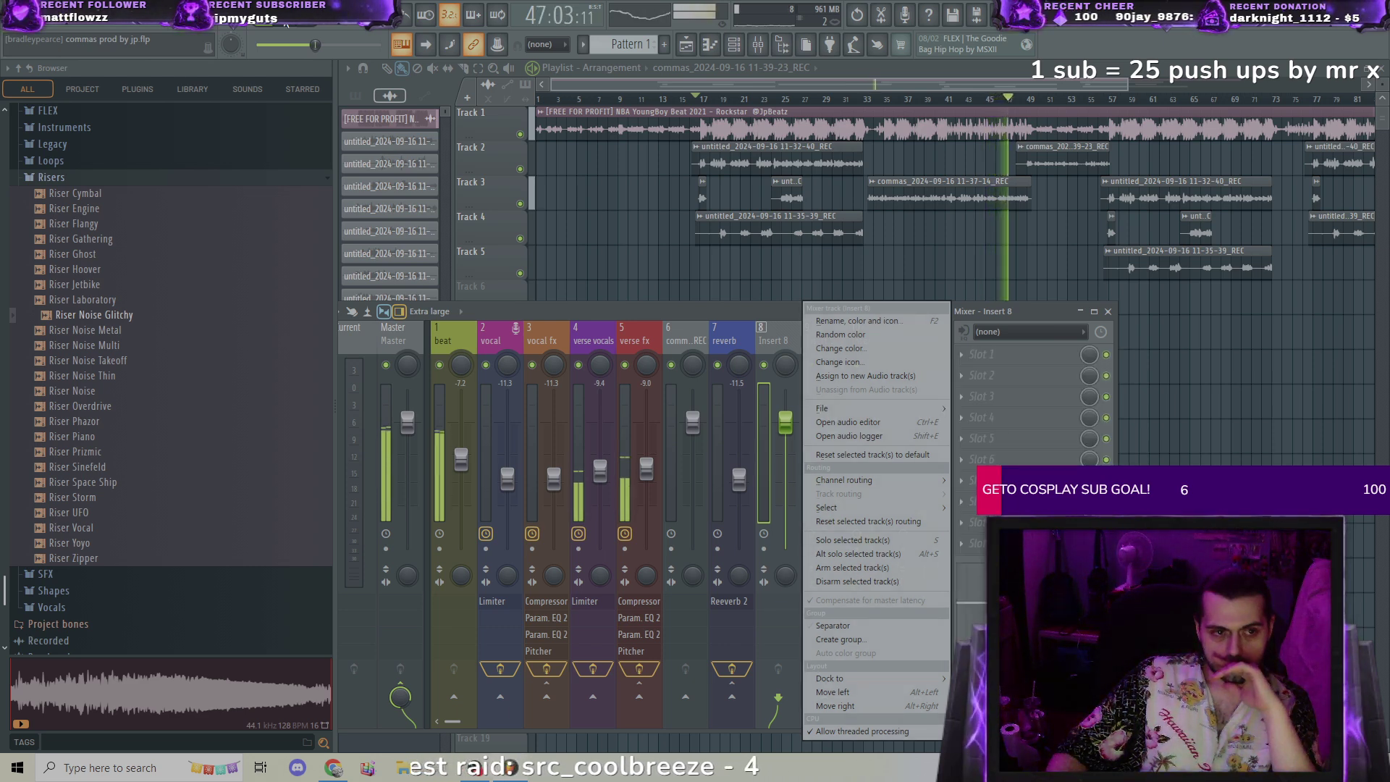
pyautogui.press('space')
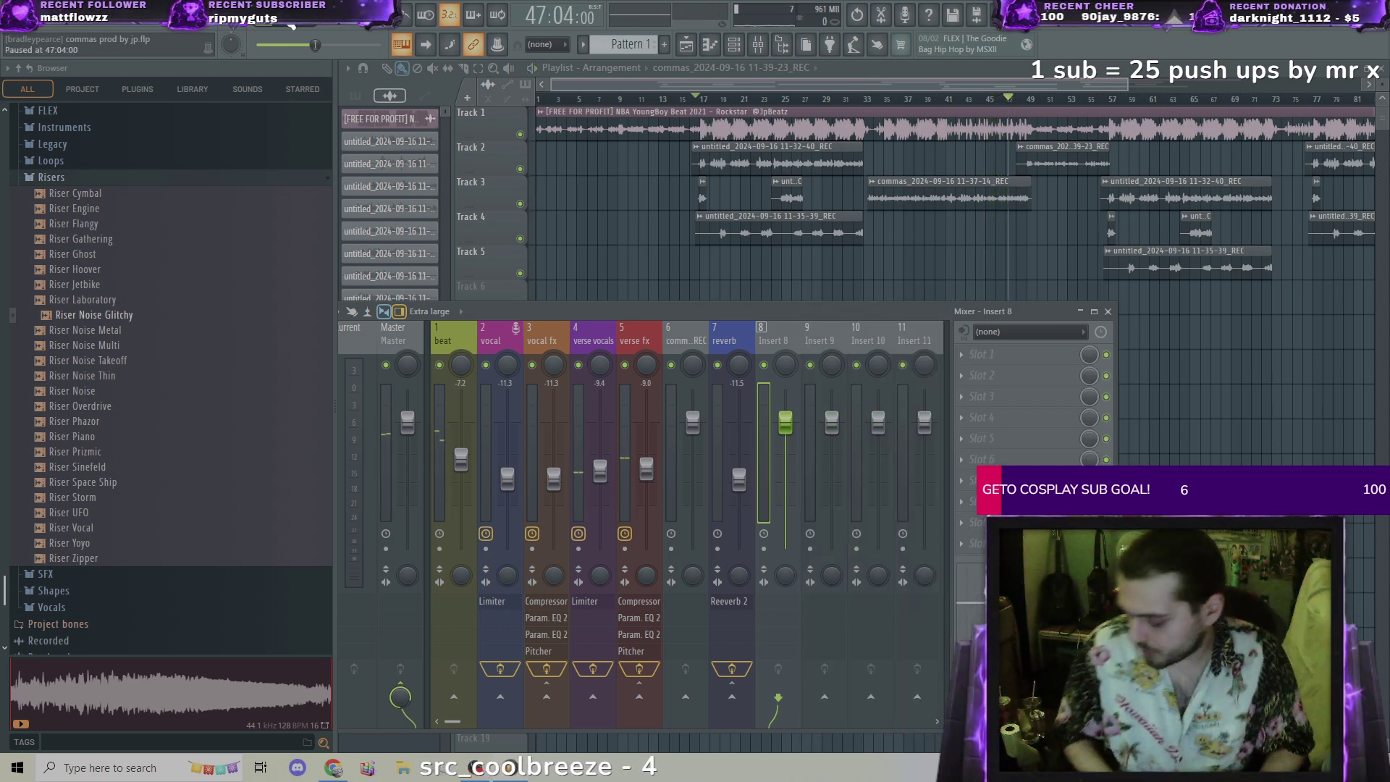
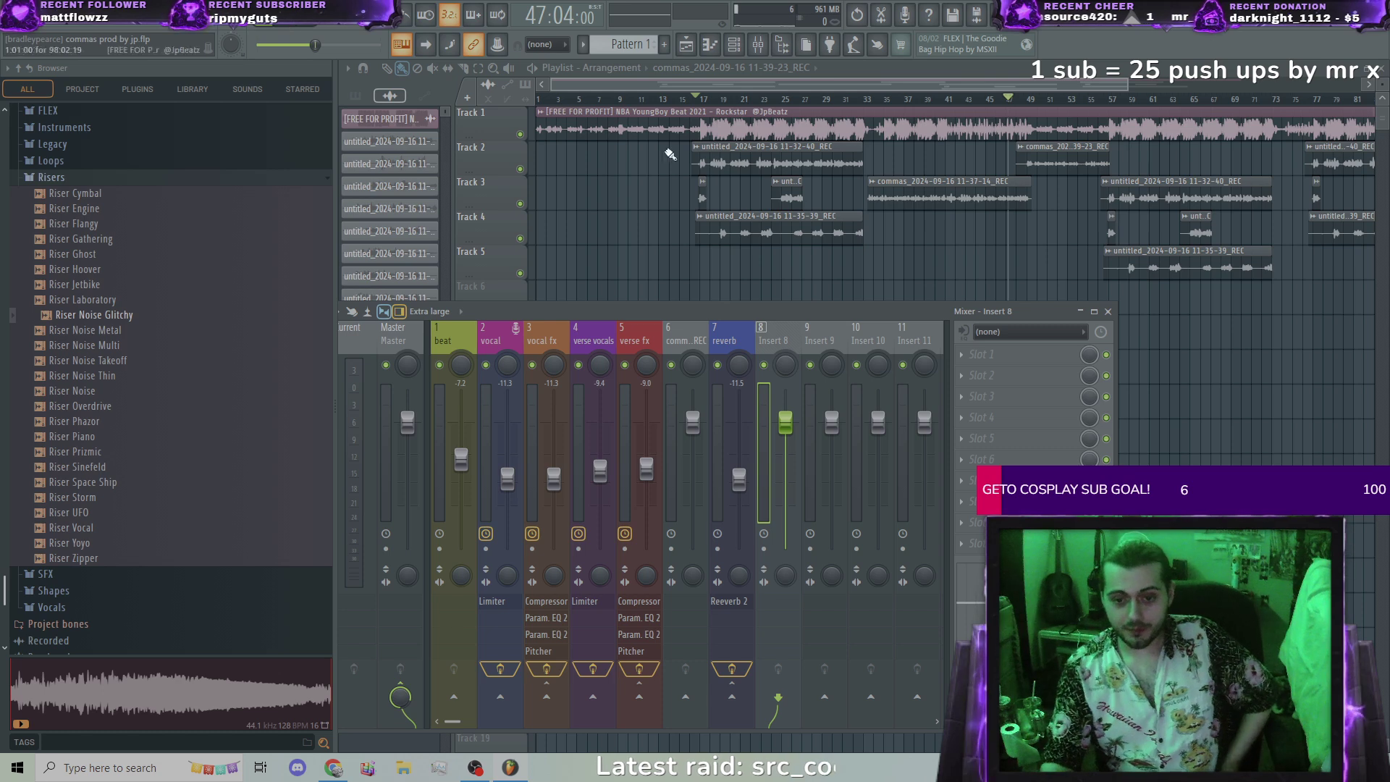
pyautogui.rightClick(779, 332)
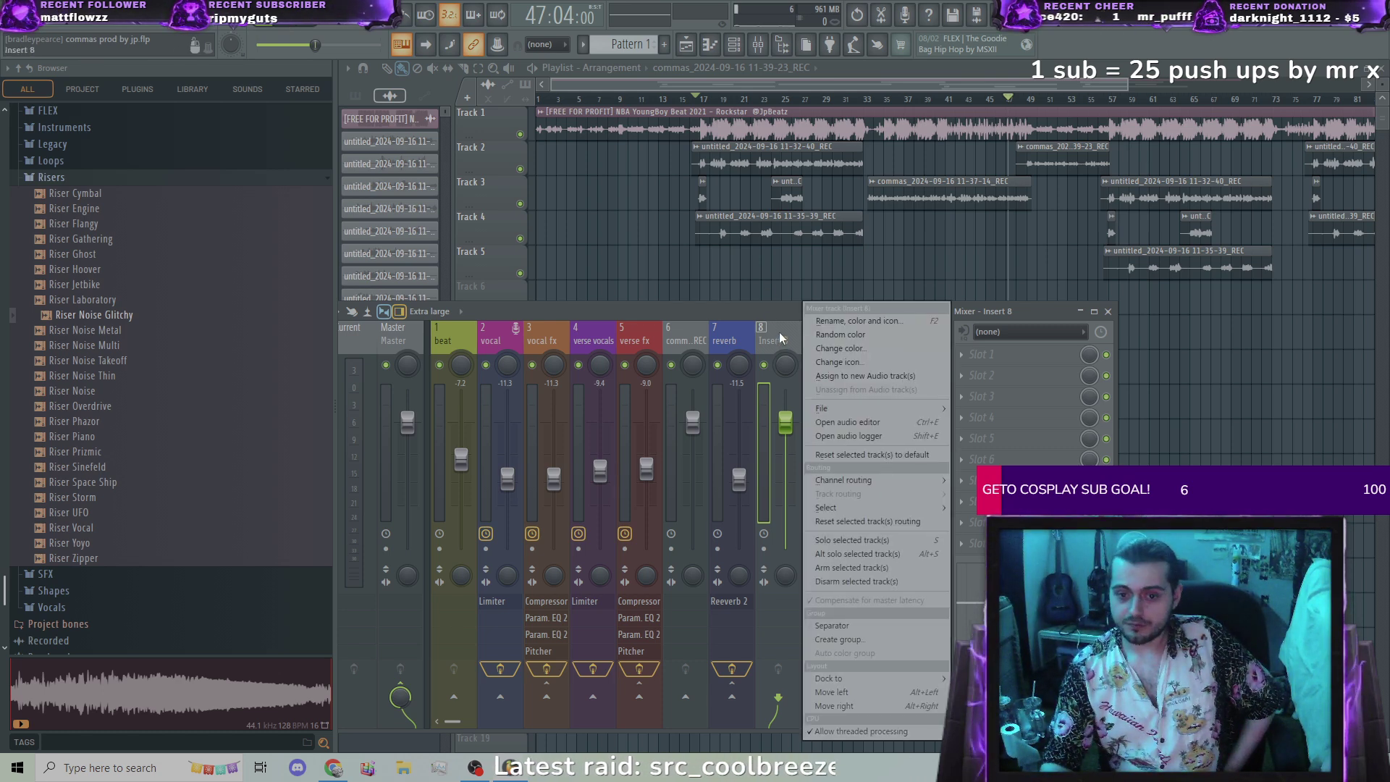
pyautogui.moveTo(879, 408)
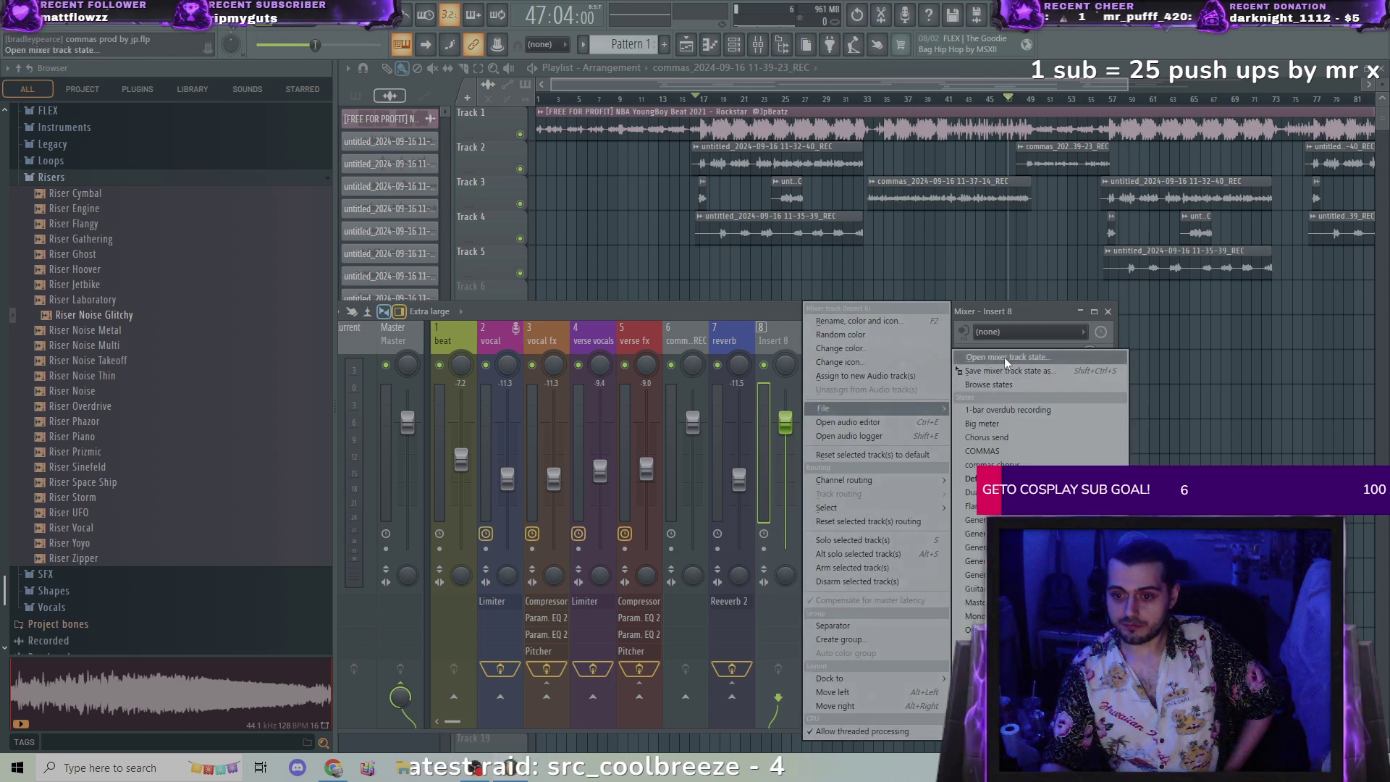
pyautogui.click(1005, 358)
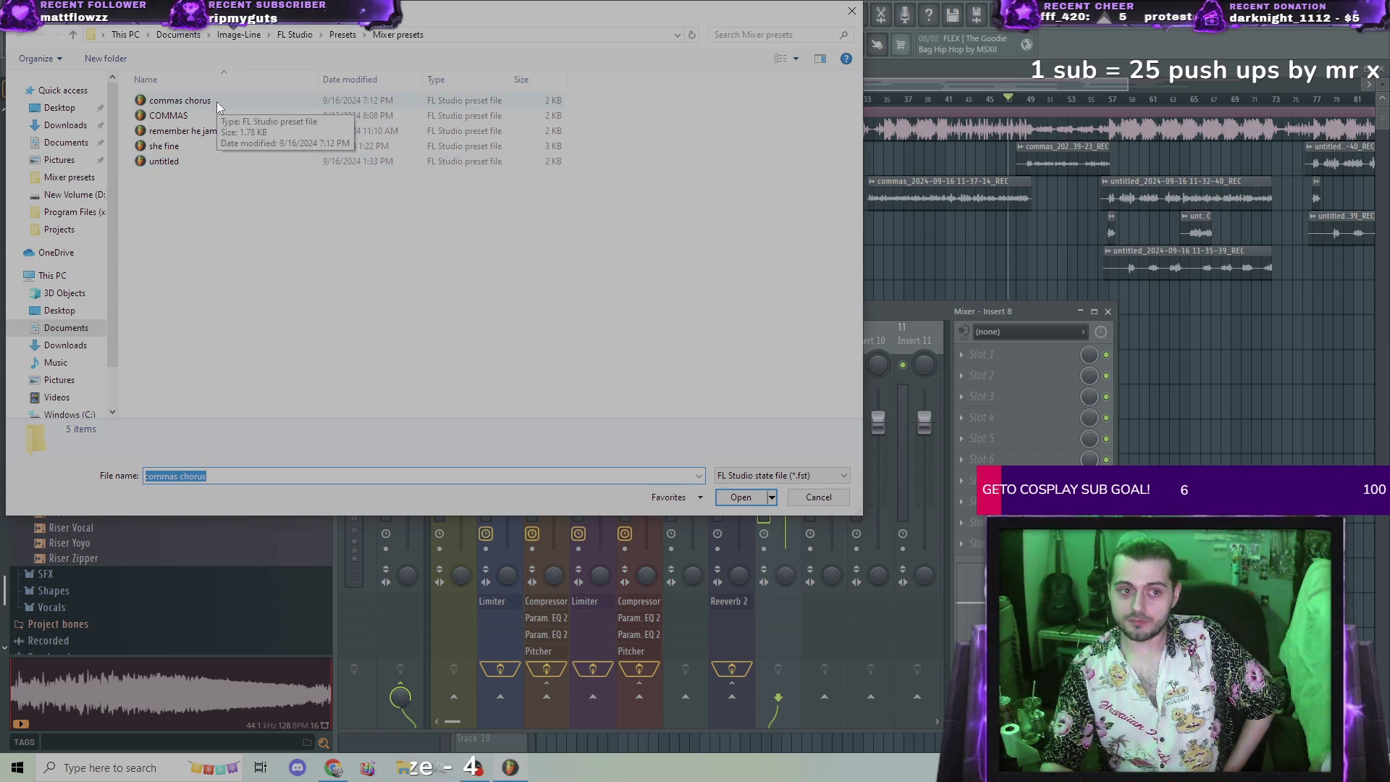
pyautogui.doubleClick(216, 102)
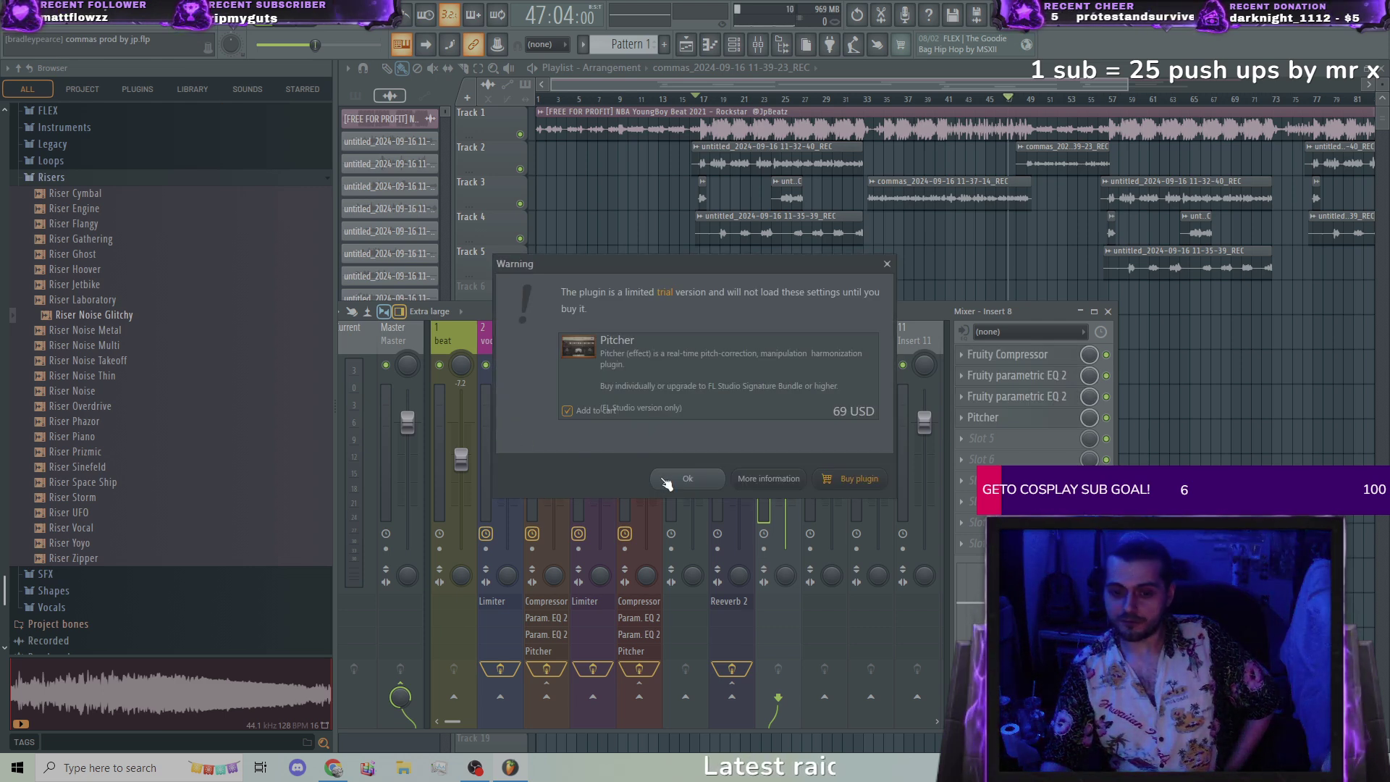
pyautogui.click(687, 478)
# Step: Compare Insert 9 with the new vocal fx track 8, and enable a send from Insert 9 to track 8
pyautogui.click(810, 333)
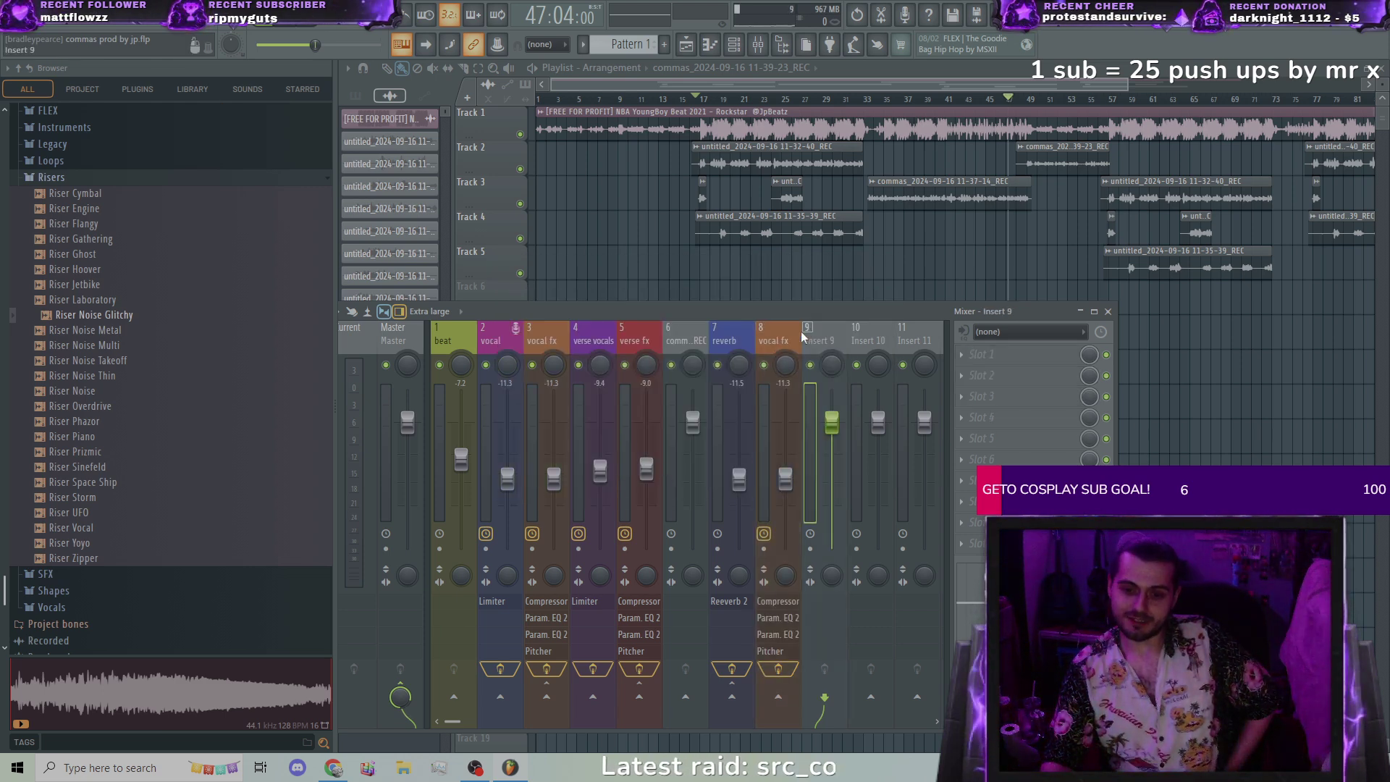
pyautogui.click(774, 333)
pyautogui.click(823, 333)
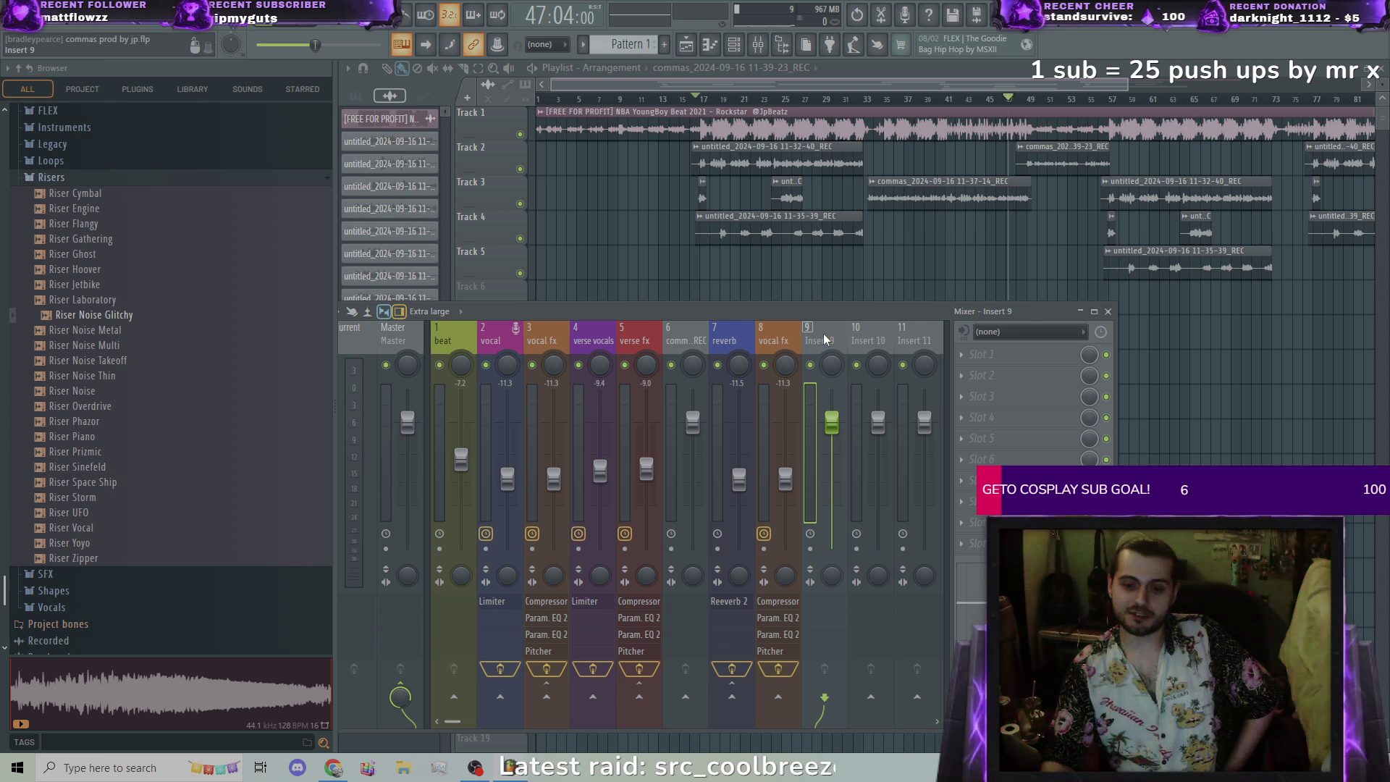
pyautogui.click(772, 331)
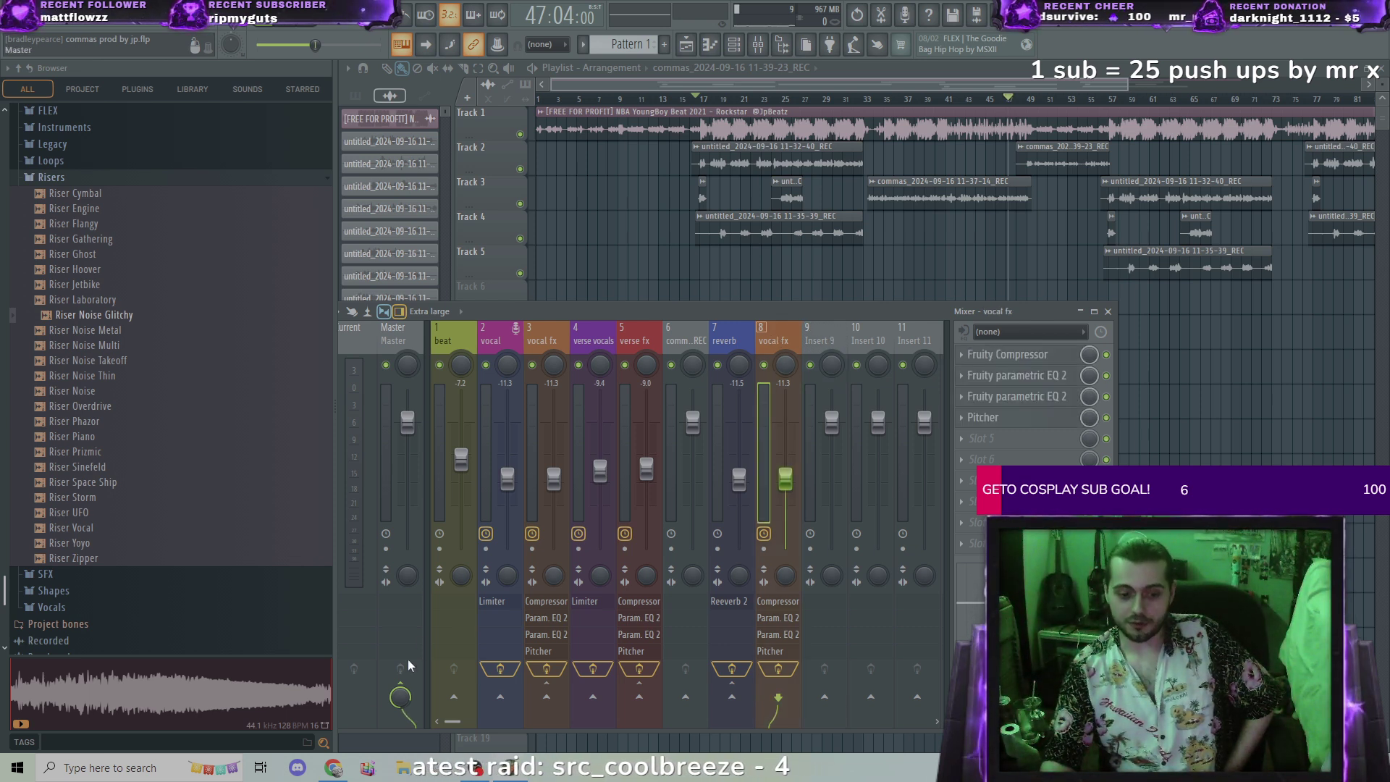
pyautogui.click(401, 697)
pyautogui.click(814, 335)
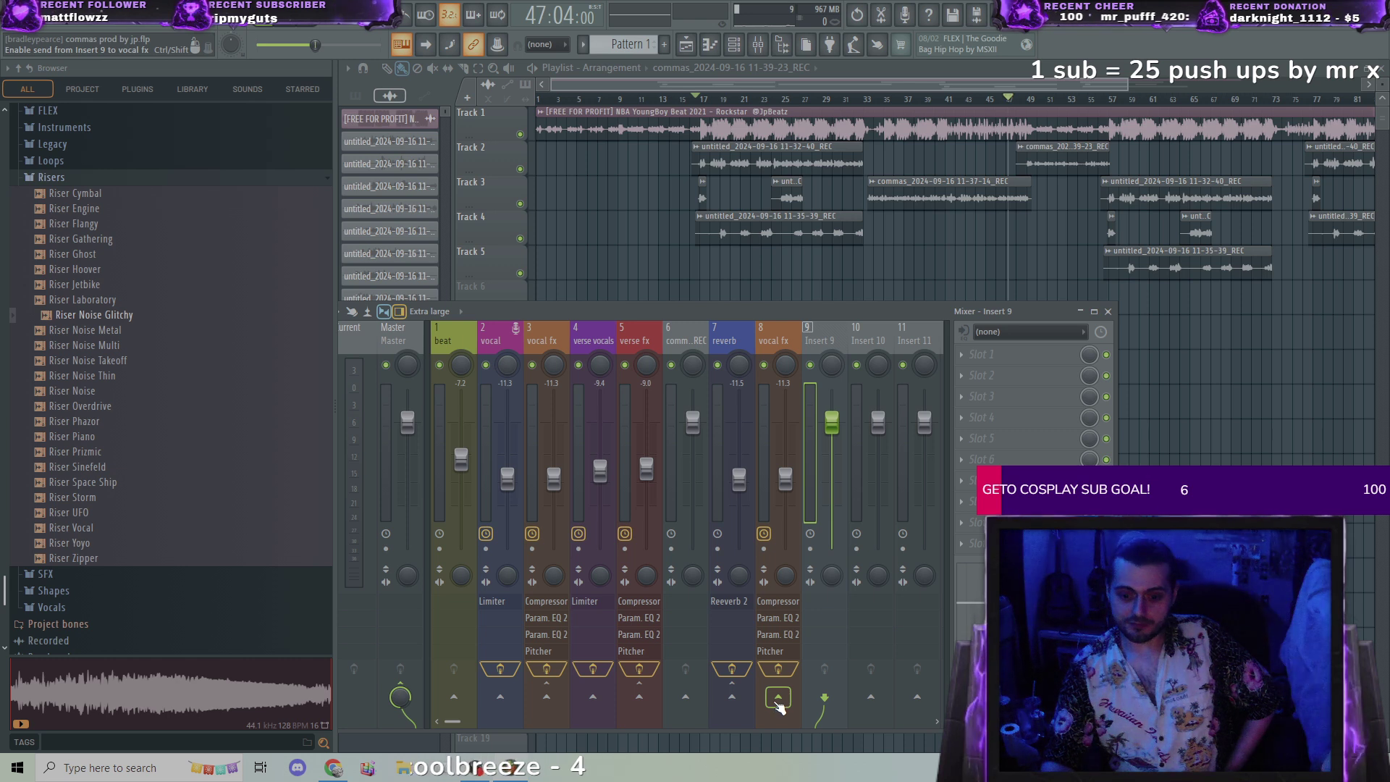
pyautogui.click(774, 341)
pyautogui.click(821, 340)
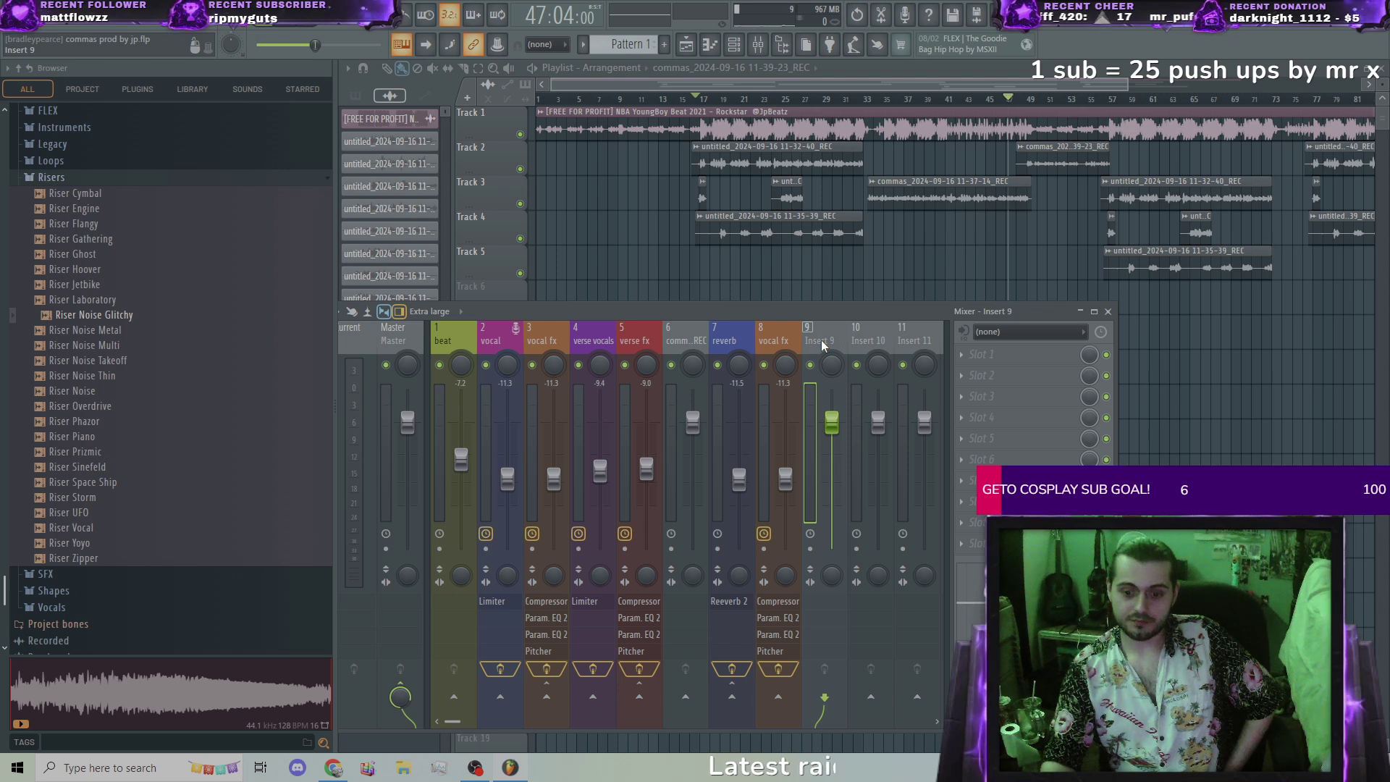
pyautogui.click(777, 697)
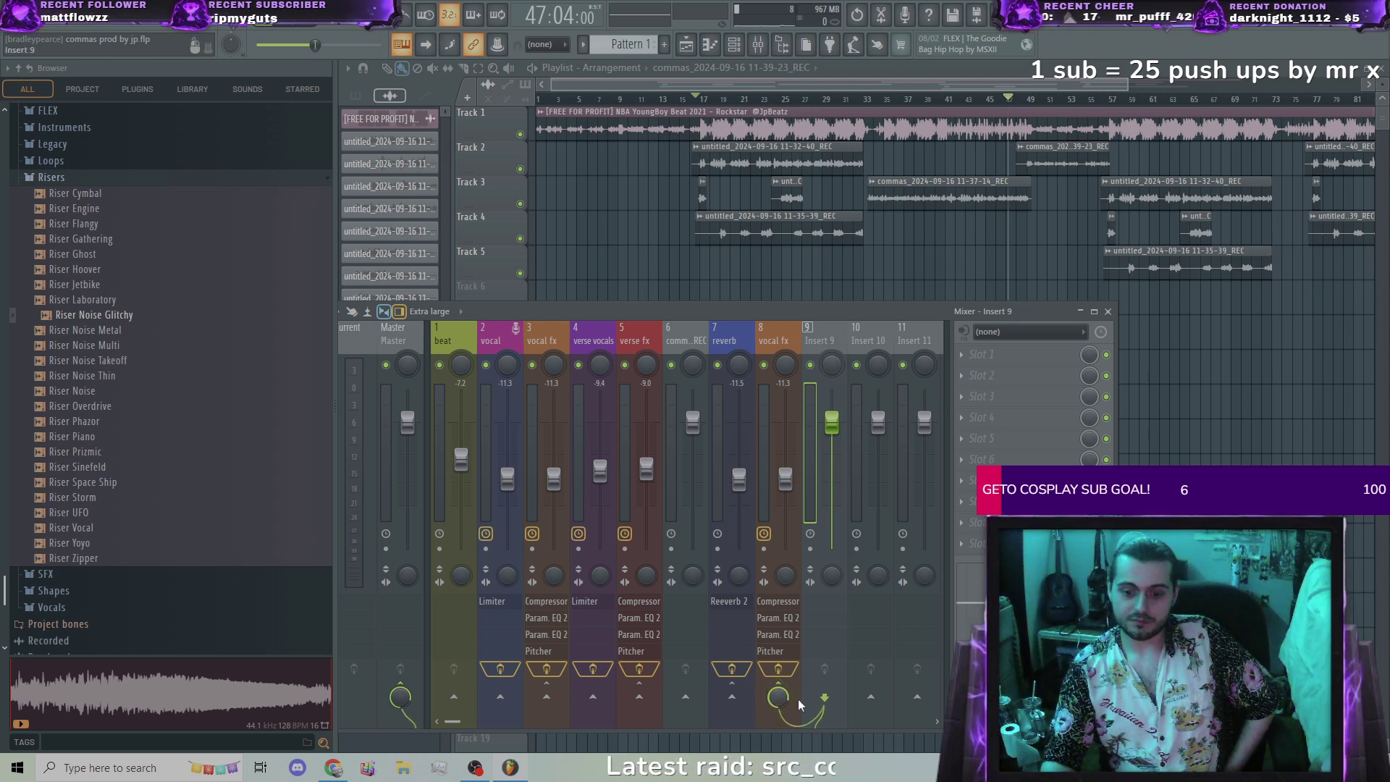
# Step: Rename mixer track Insert 9 as "vocals delay" and color it Drab olive green (#679F35)
pyautogui.click(782, 341)
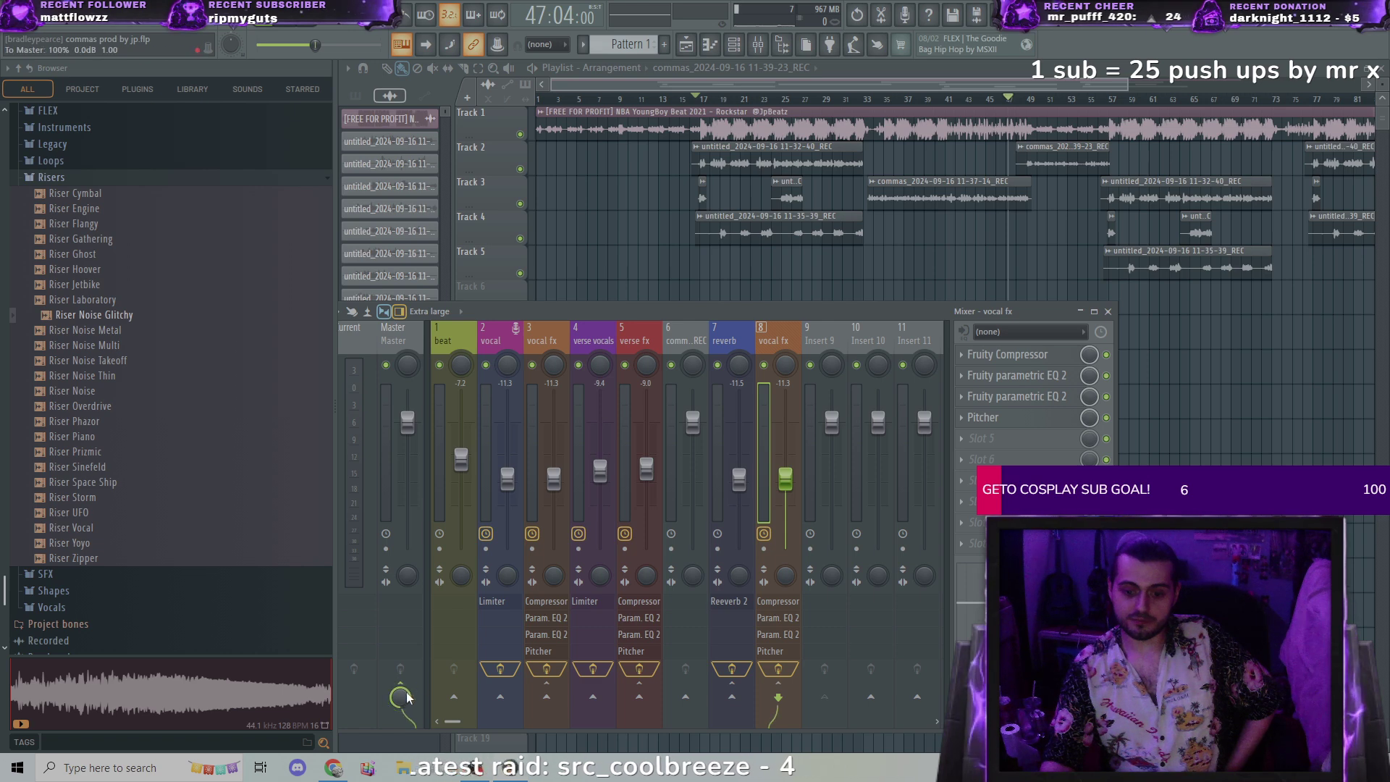
pyautogui.click(838, 325)
pyautogui.click(789, 339)
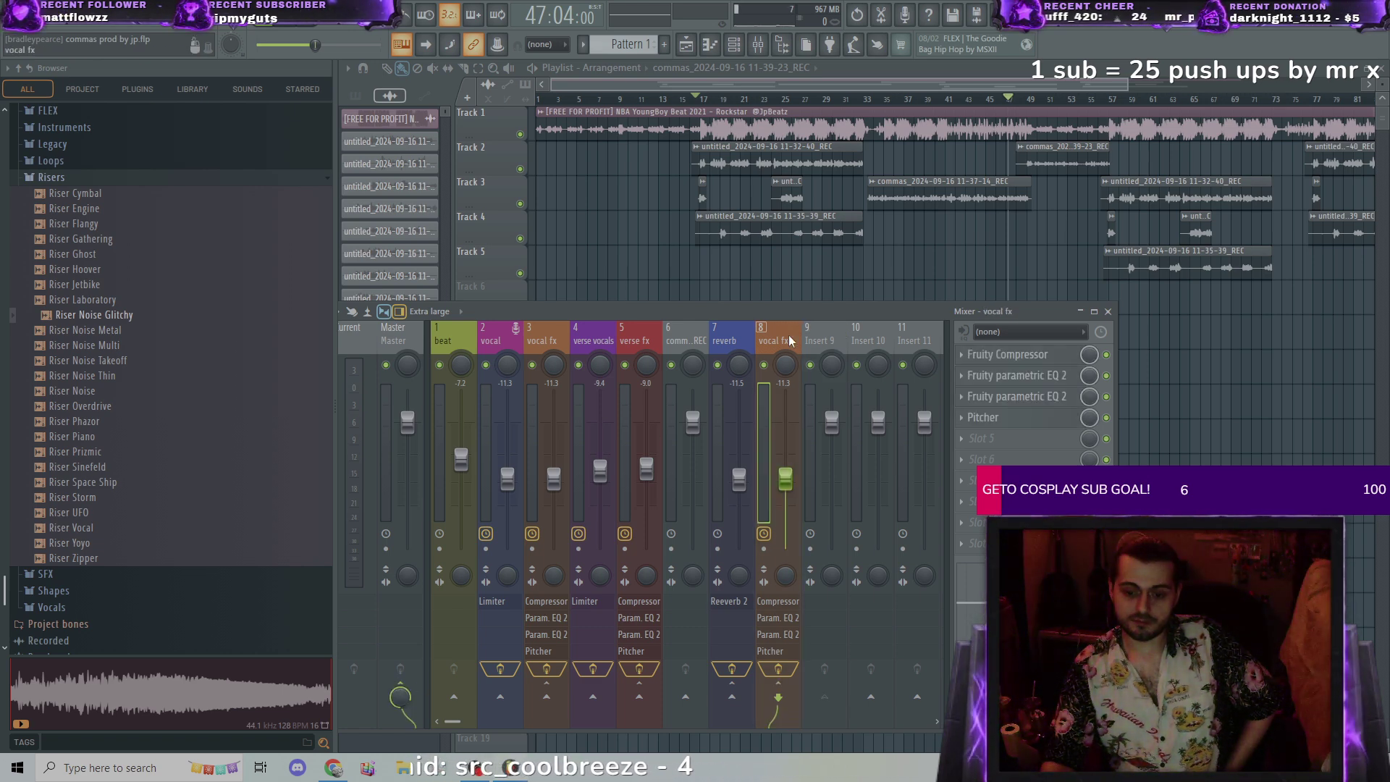
pyautogui.click(822, 336)
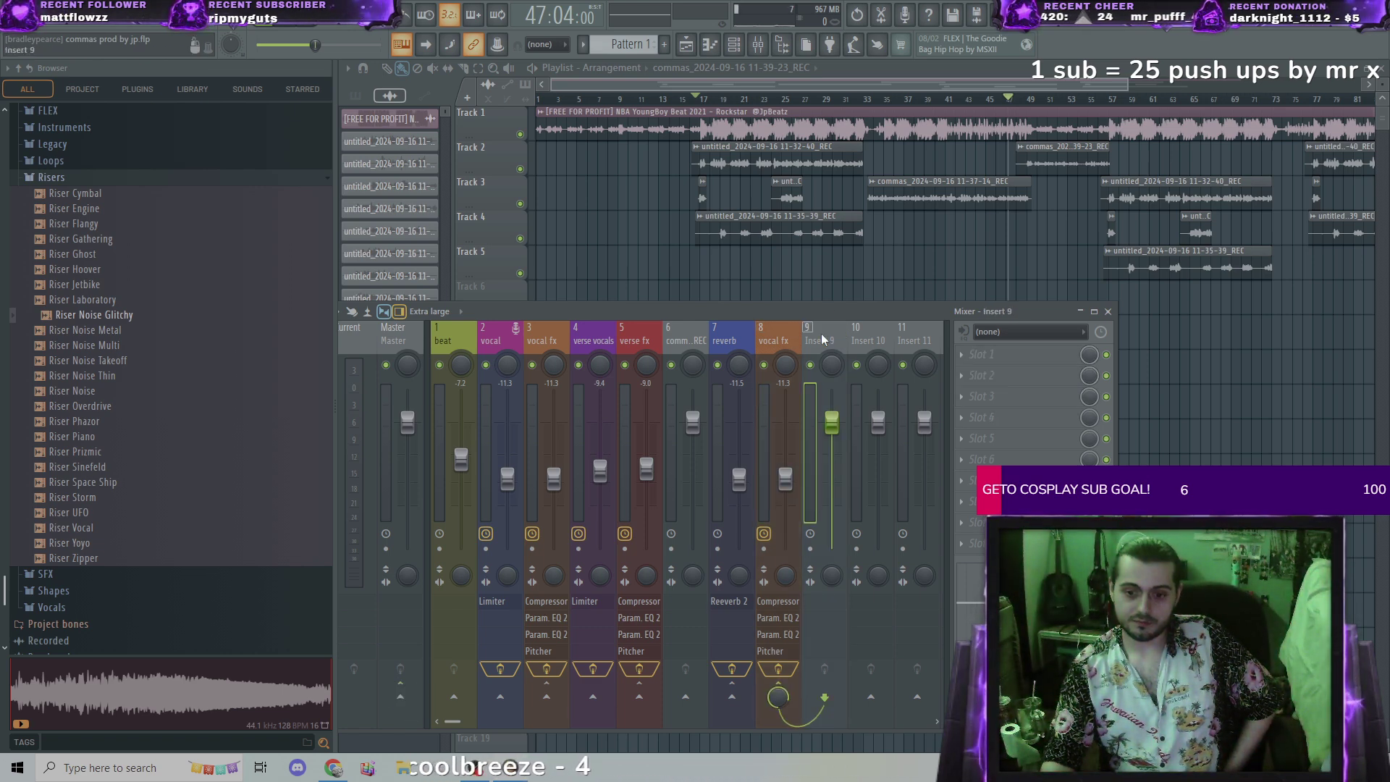
pyautogui.rightClick(821, 333)
pyautogui.click(883, 318)
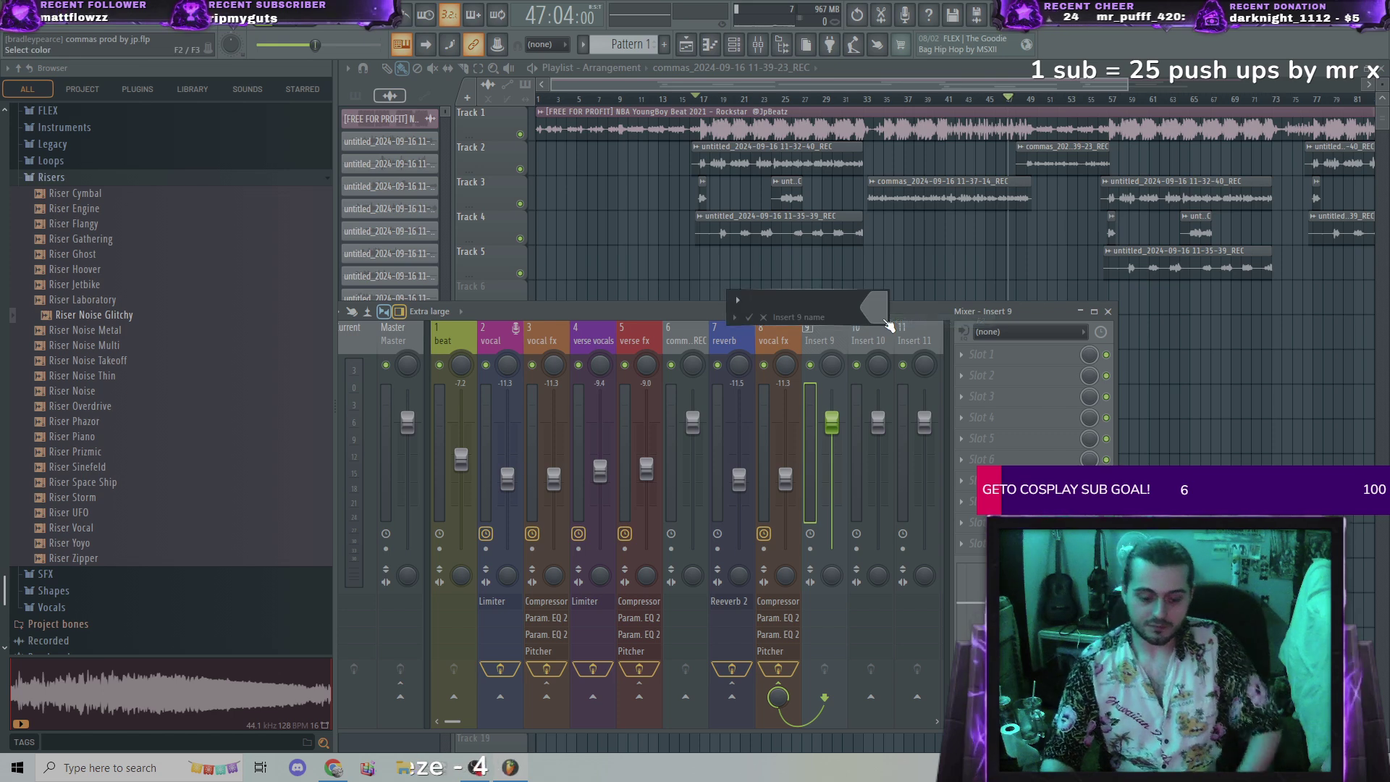
pyautogui.write('vocals')
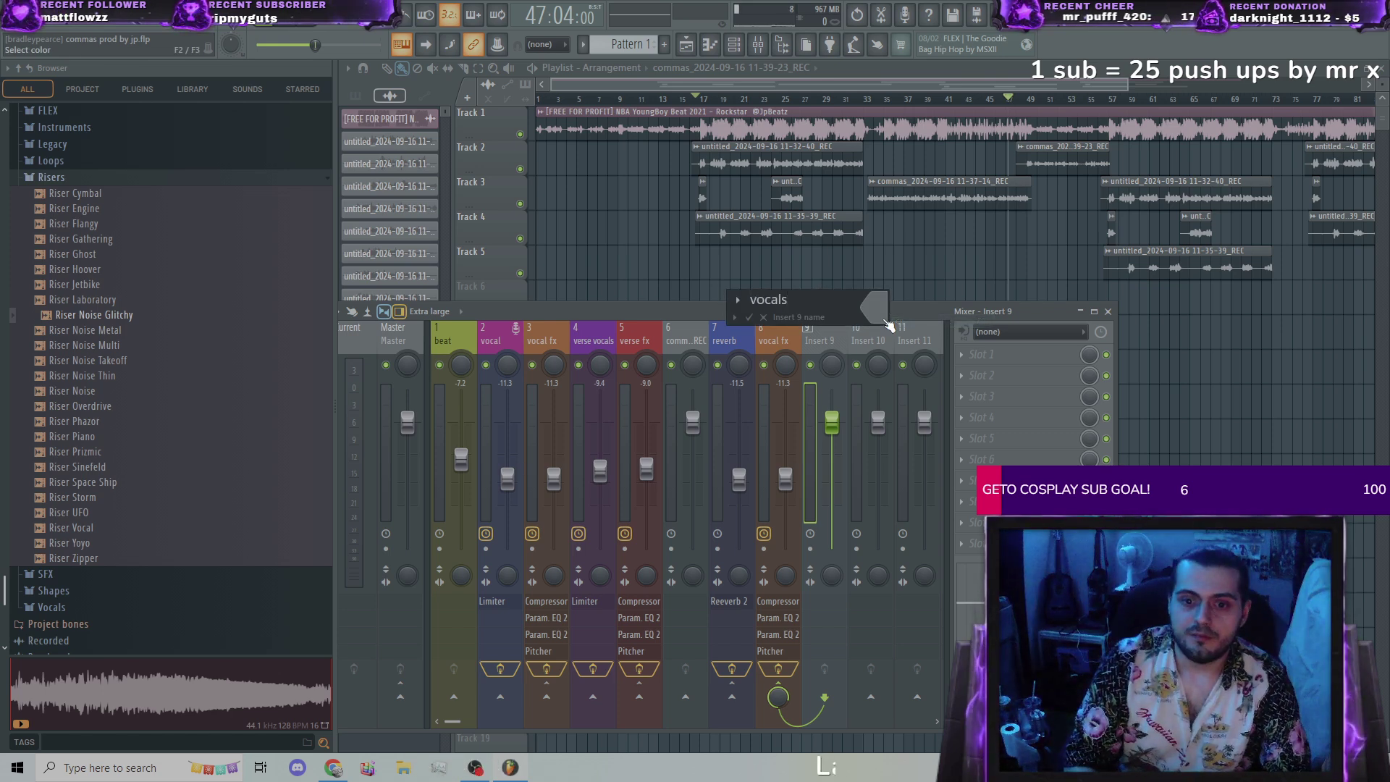
pyautogui.write(' delay')
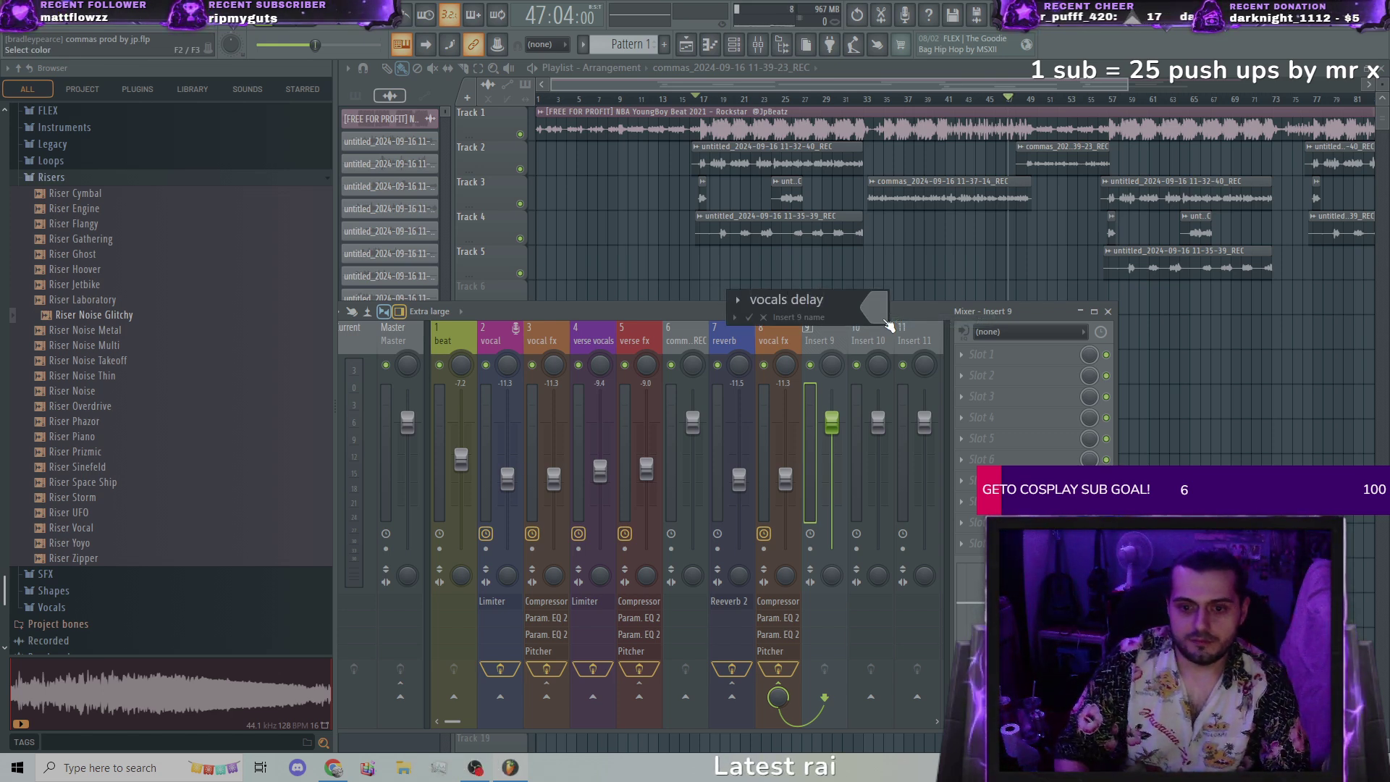
pyautogui.click(885, 320)
pyautogui.click(1050, 435)
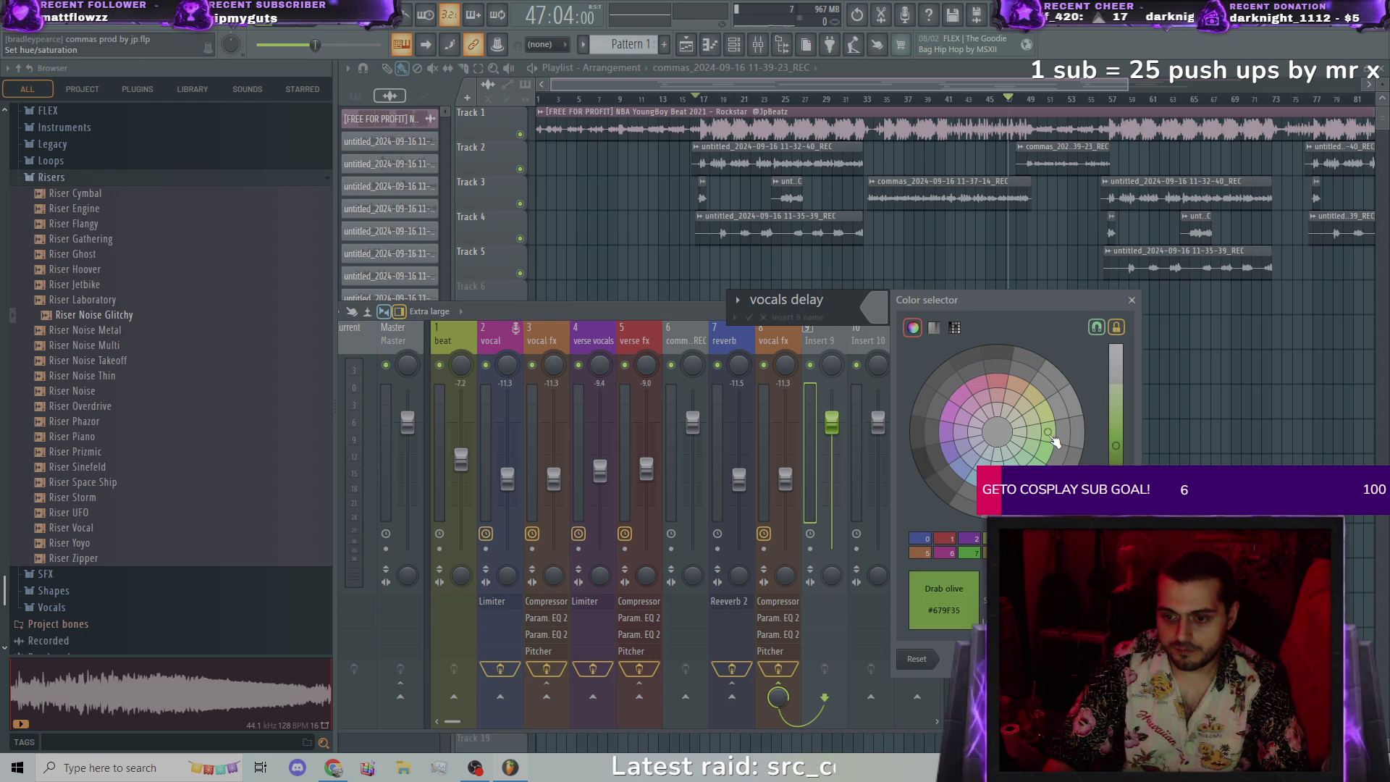
pyautogui.press('Return')
pyautogui.press('Return')
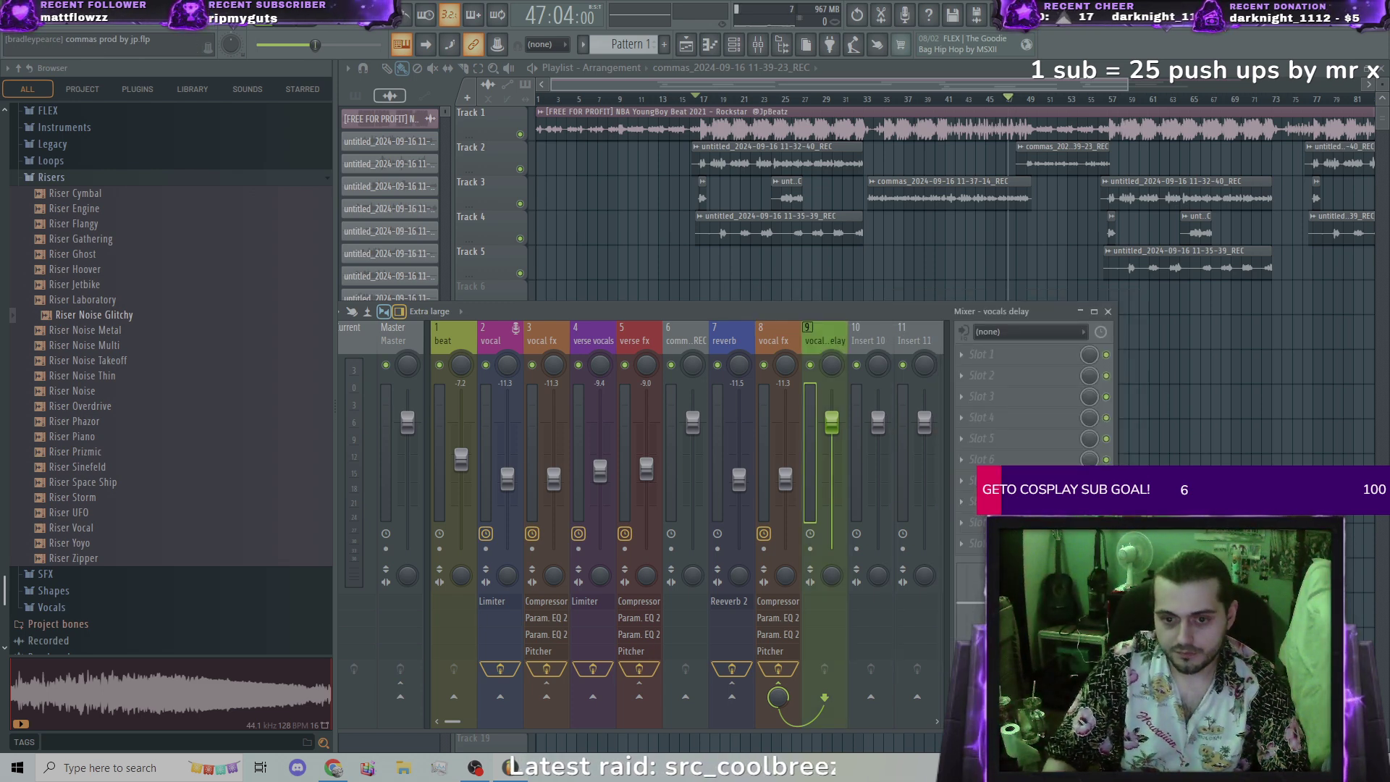
# Step: Rename mixer track 8 as "delay fx" and compare its routing with that of the vocals delay track
pyautogui.rightClick(779, 340)
pyautogui.click(832, 307)
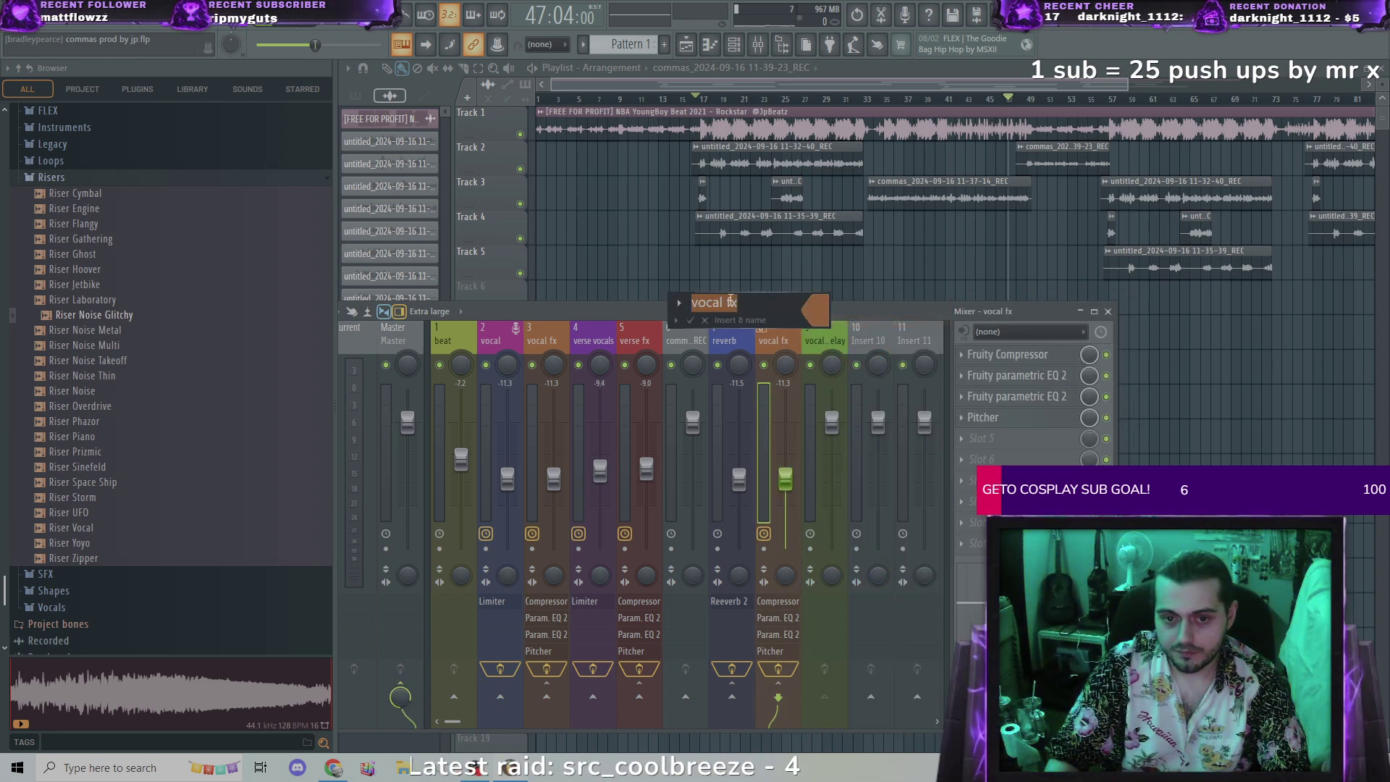
pyautogui.write('delay fx')
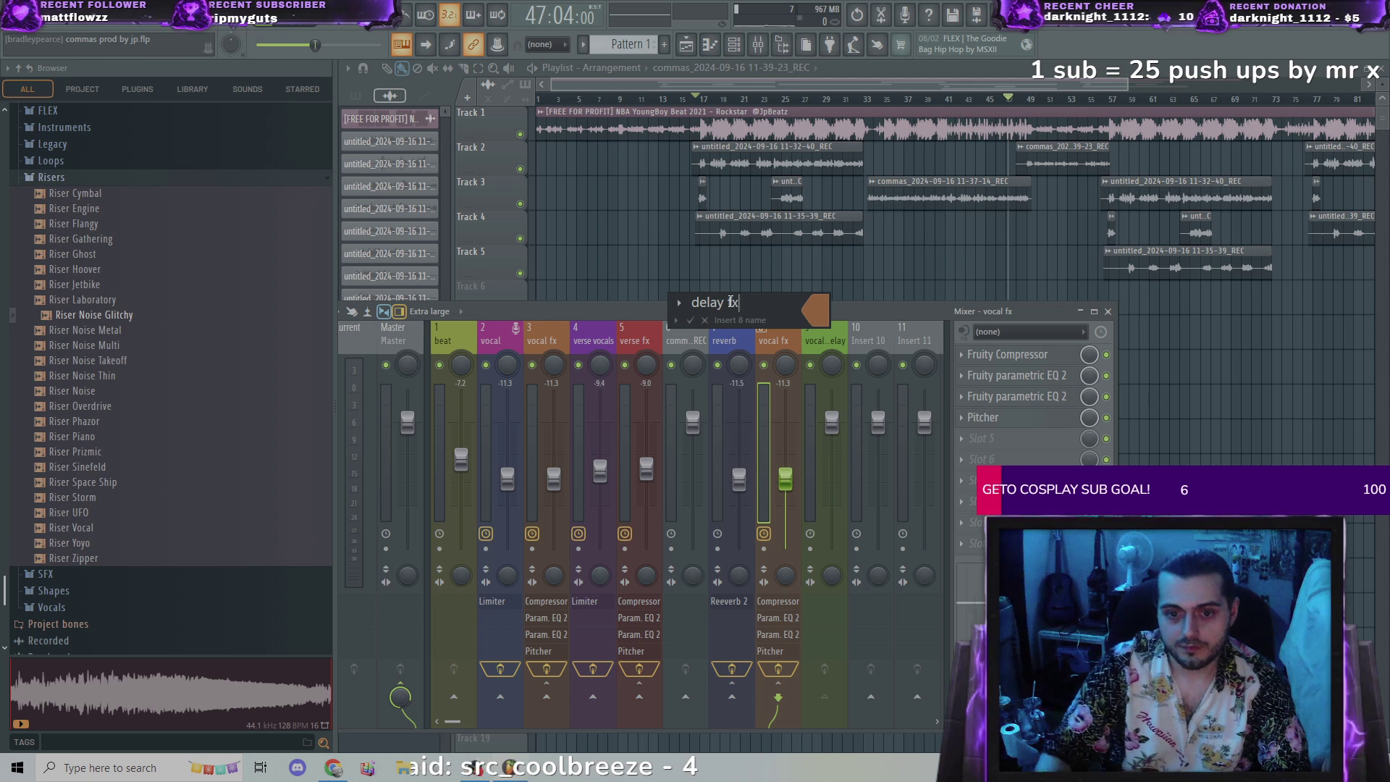
pyautogui.press('Return')
pyautogui.click(835, 337)
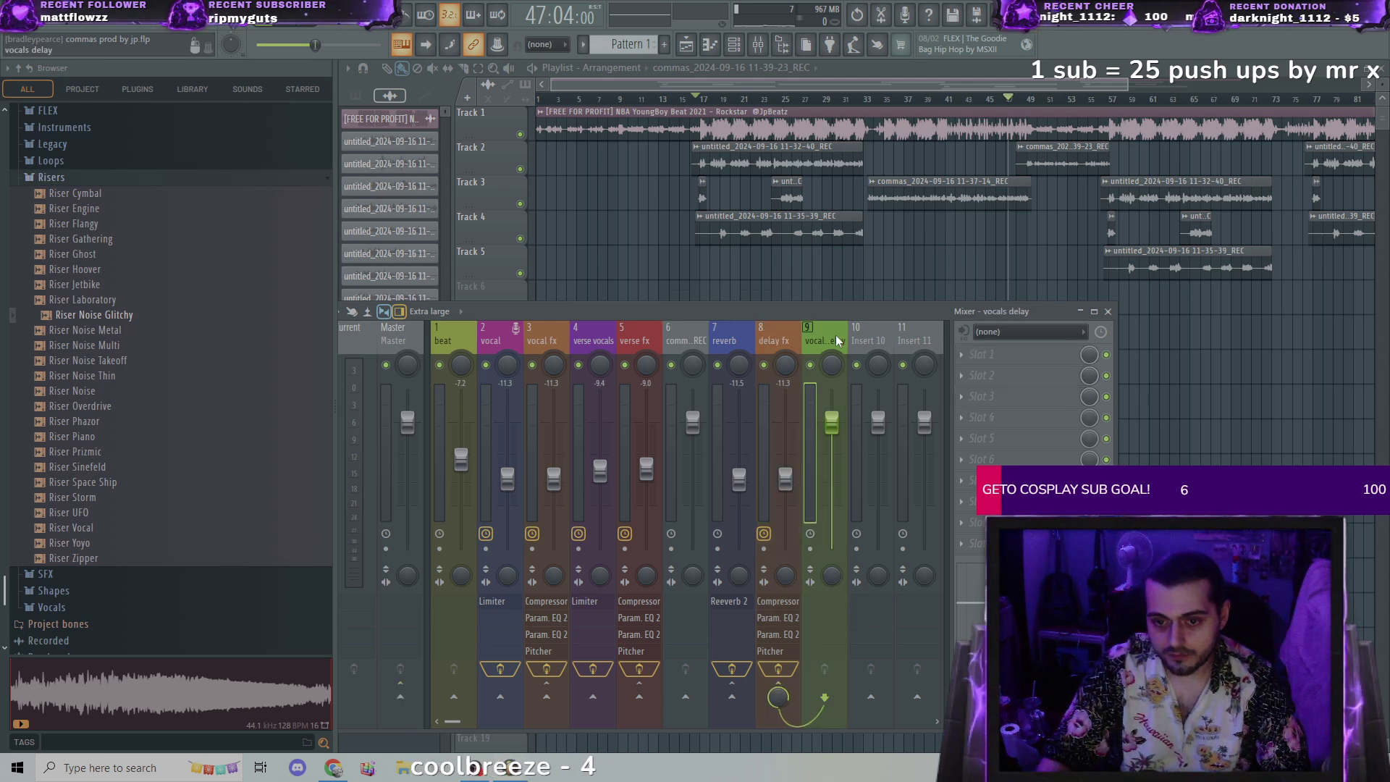
pyautogui.click(782, 340)
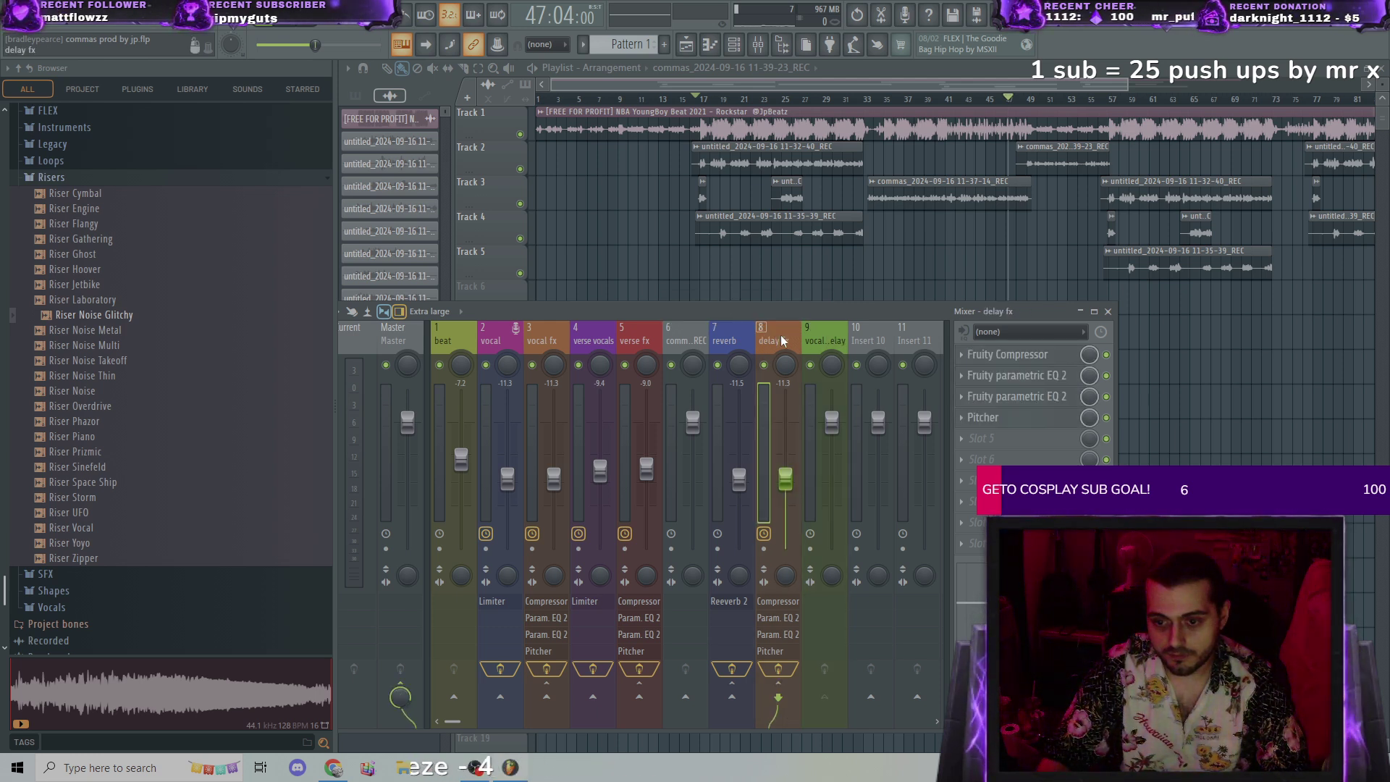
pyautogui.click(815, 332)
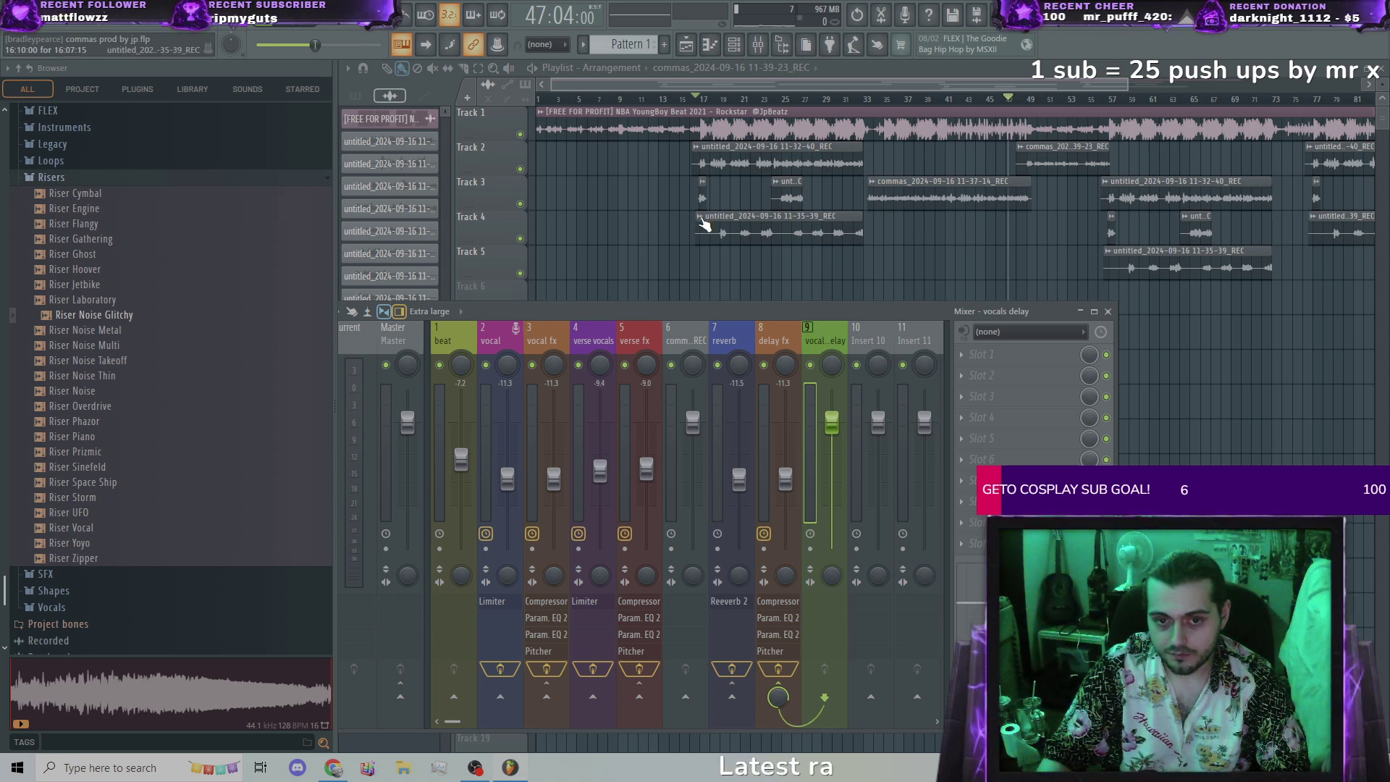
# Step: Make the first audio clip on playlist Track 4 unique as a sample and route it to mixer track 8, delay fx
pyautogui.click(700, 217)
pyautogui.click(819, 246)
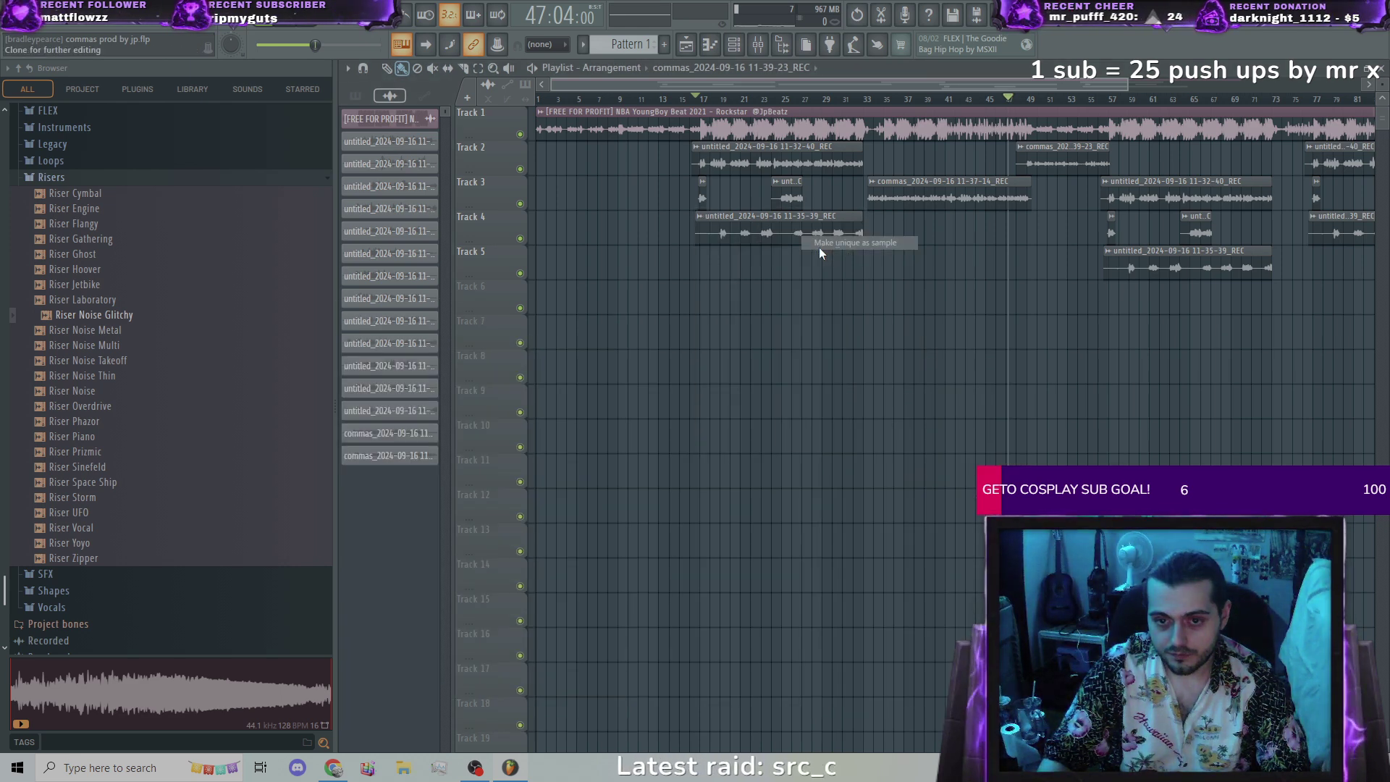
pyautogui.doubleClick(822, 239)
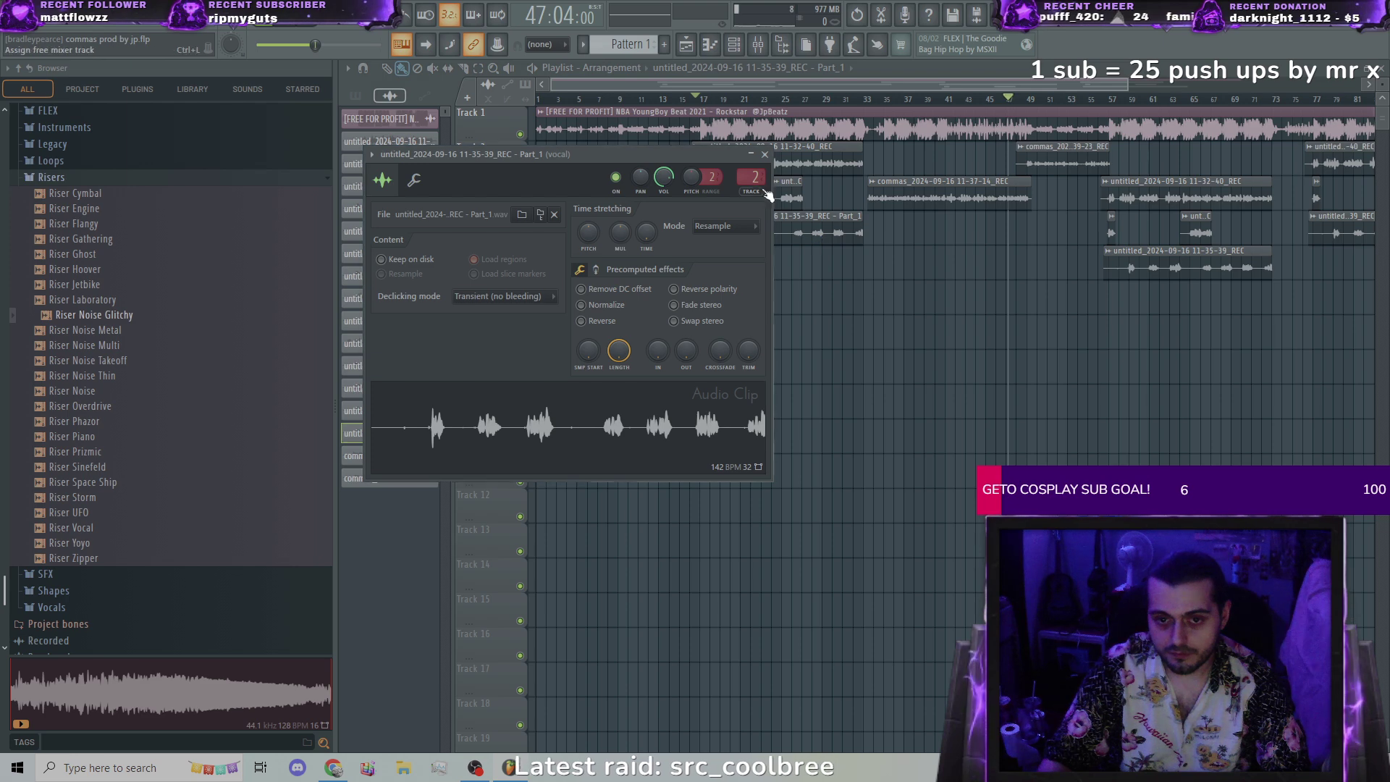
pyautogui.scroll(4, 753, 176)
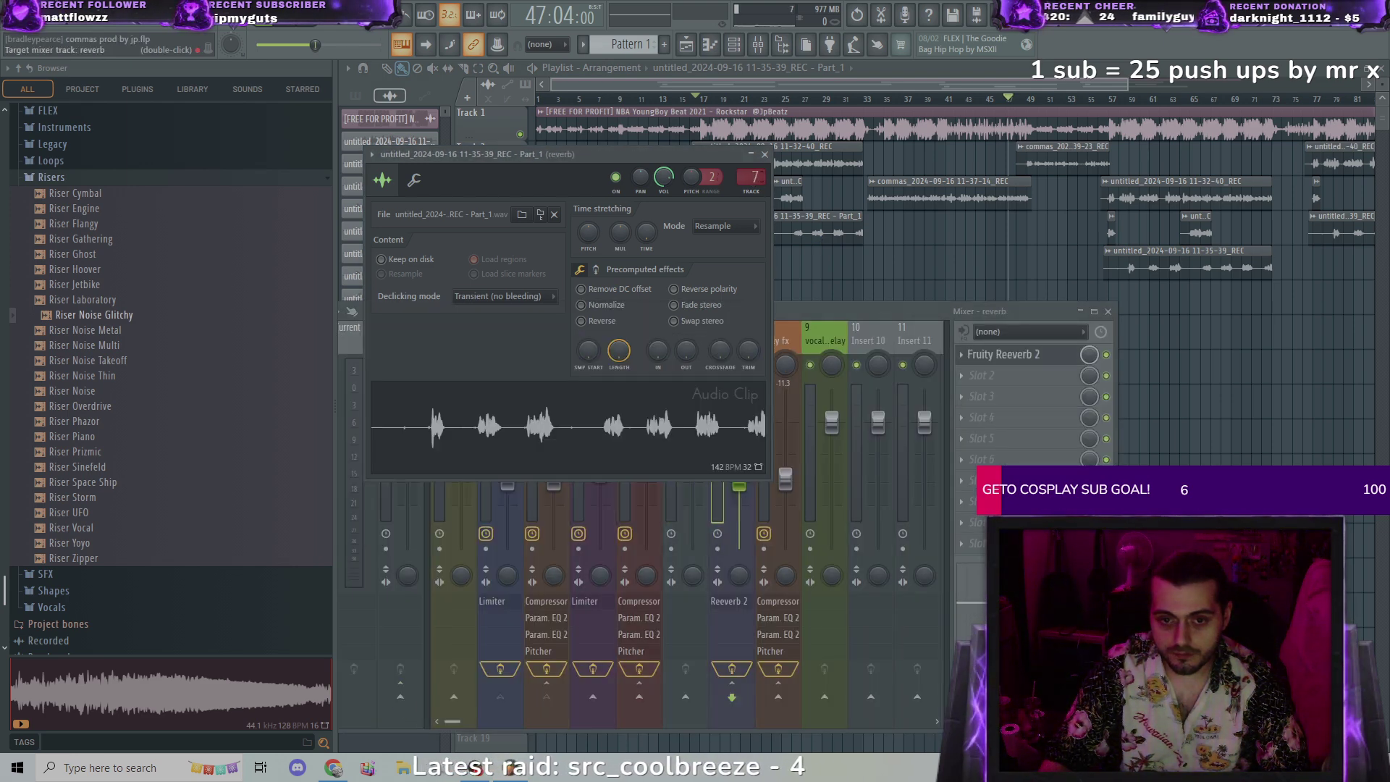
pyautogui.scroll(1, 753, 177)
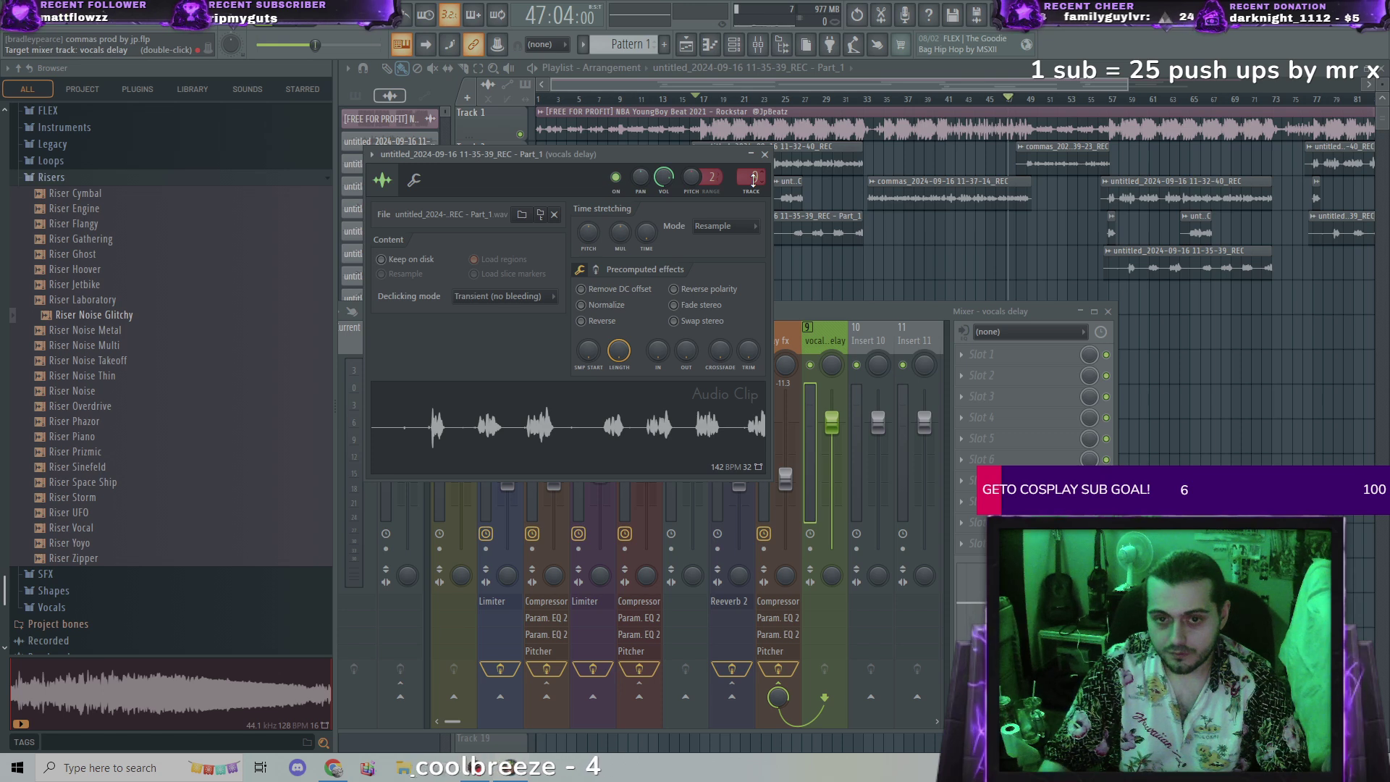
pyautogui.click(795, 317)
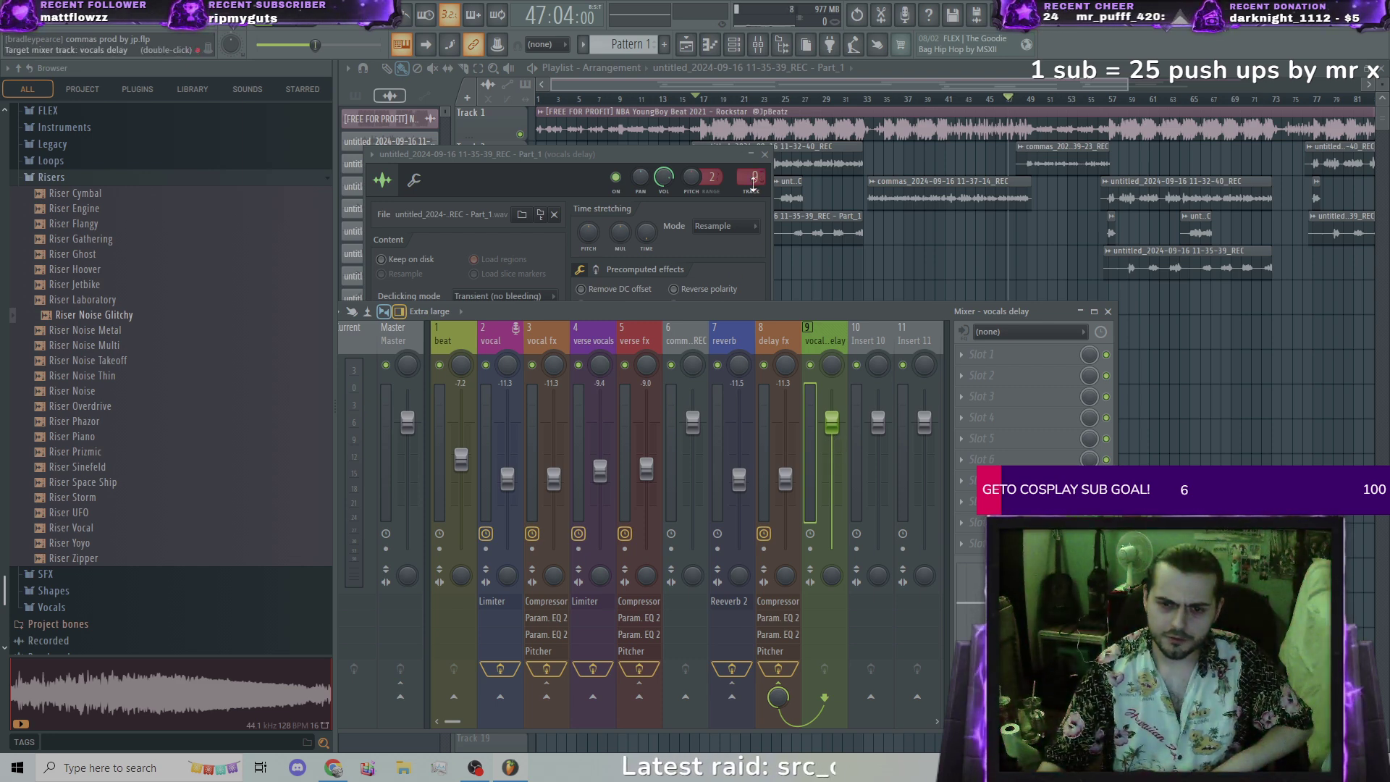
pyautogui.moveTo(753, 178); pyautogui.dragTo(756, 210)
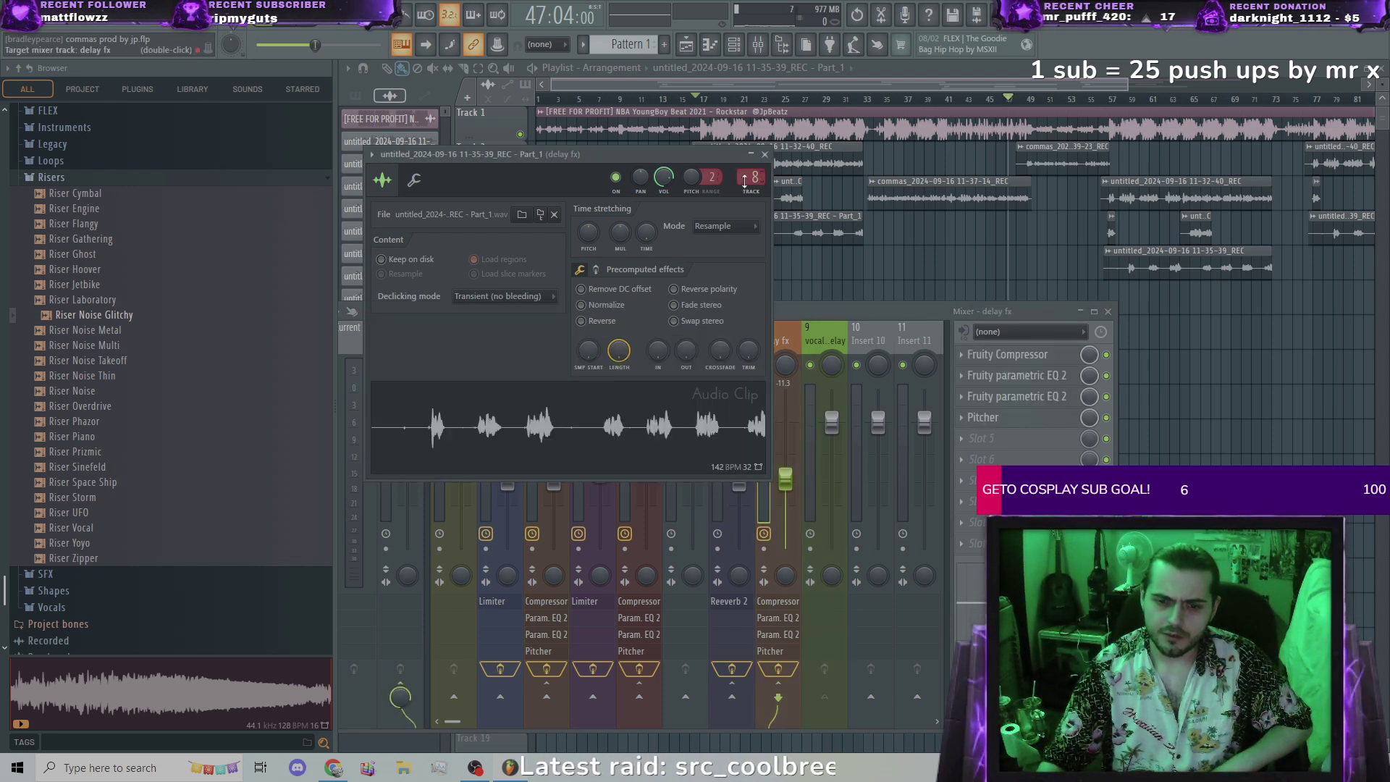
# Step: Lower the vocals delay track's volume to about -5.4 dB and load Fruity Delay 3 in its first effect slot
pyautogui.click(826, 335)
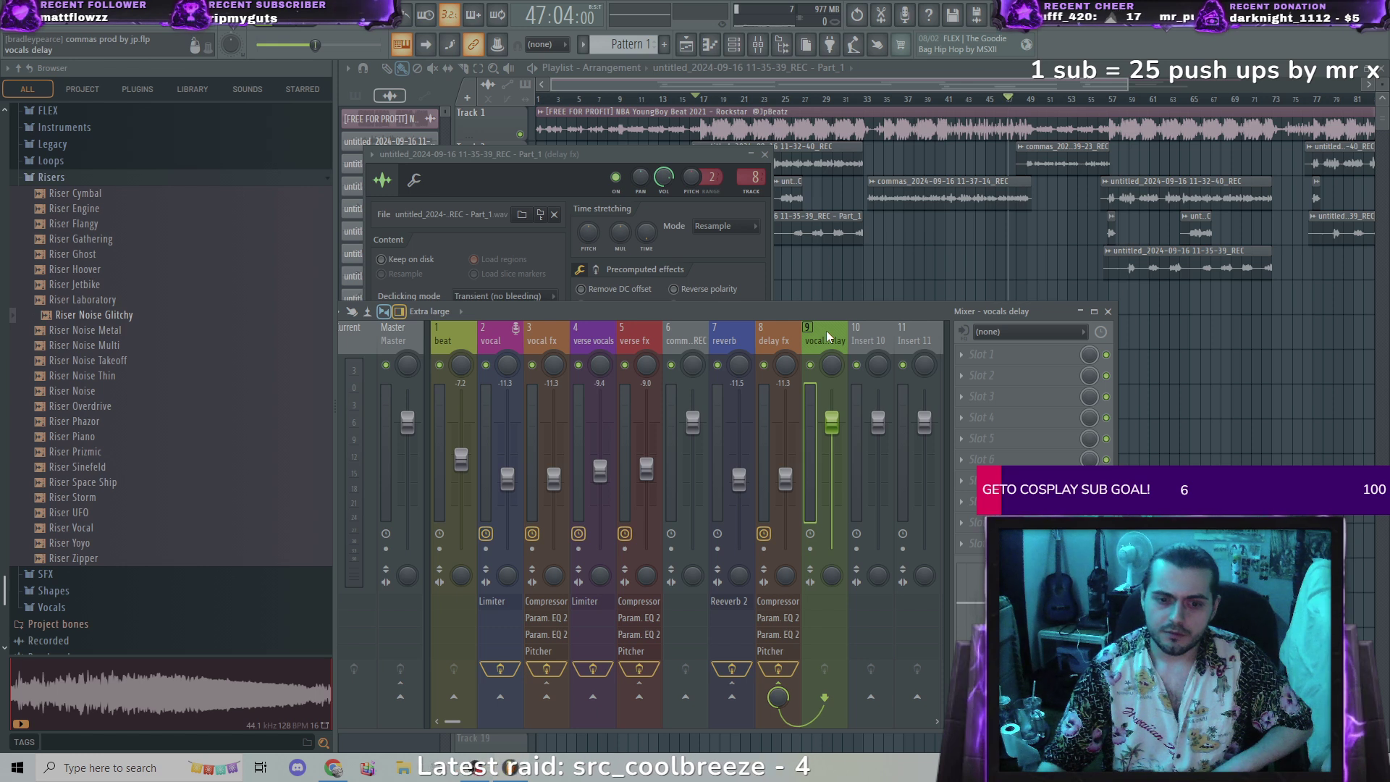
pyautogui.moveTo(831, 423); pyautogui.dragTo(834, 437)
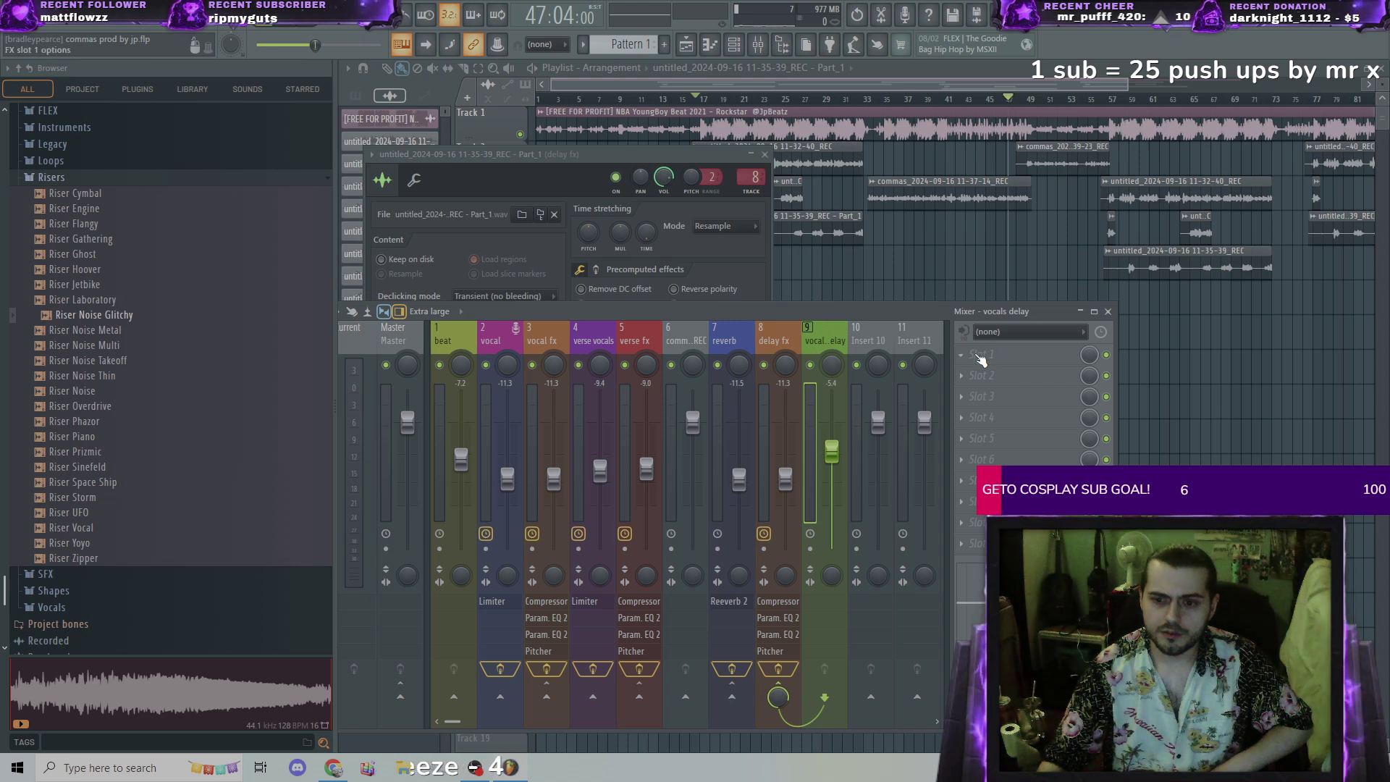
pyautogui.click(975, 353)
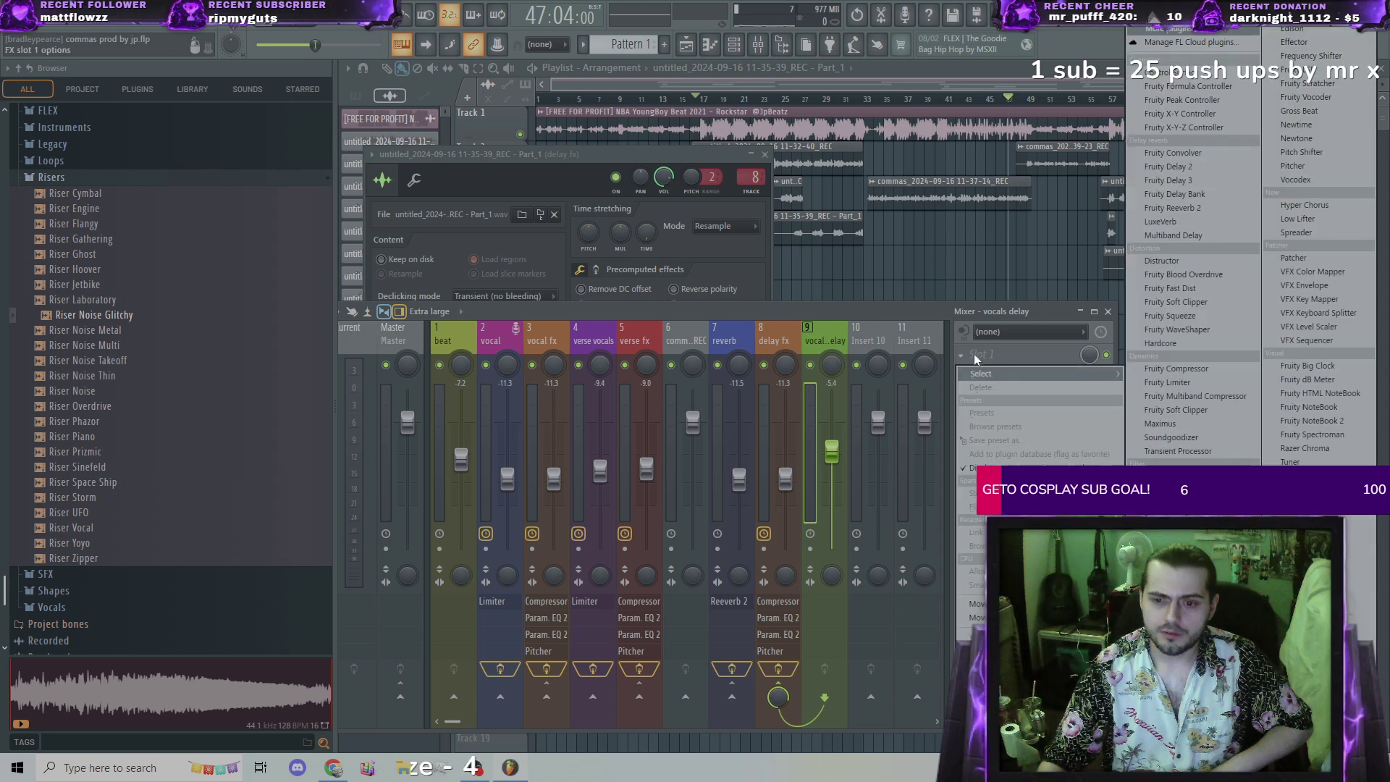
pyautogui.click(1176, 178)
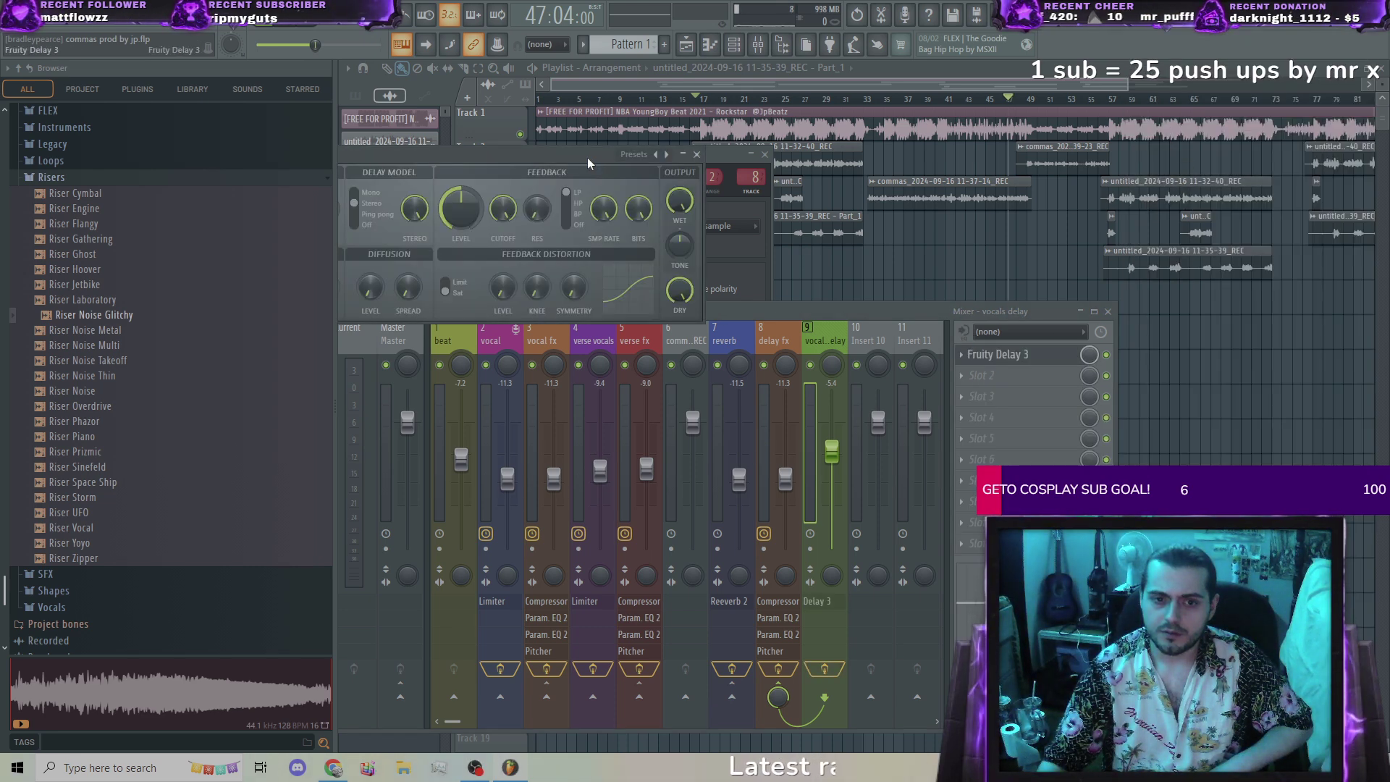
pyautogui.moveTo(737, 178); pyautogui.dragTo(827, 212)
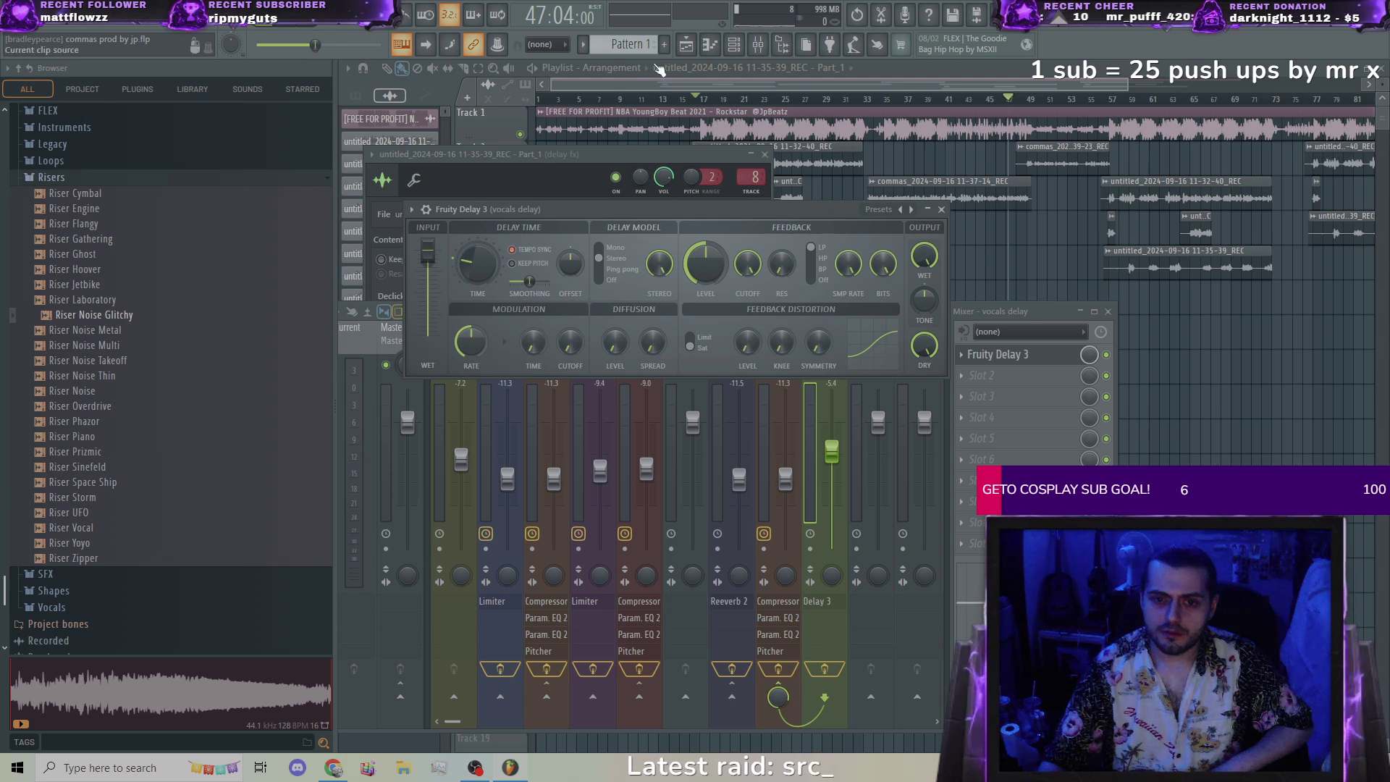
# Step: Play the arrangement from bar 17 with the mixer shown to check the signal on the delay tracks
pyautogui.moveTo(1010, 99); pyautogui.dragTo(702, 99)
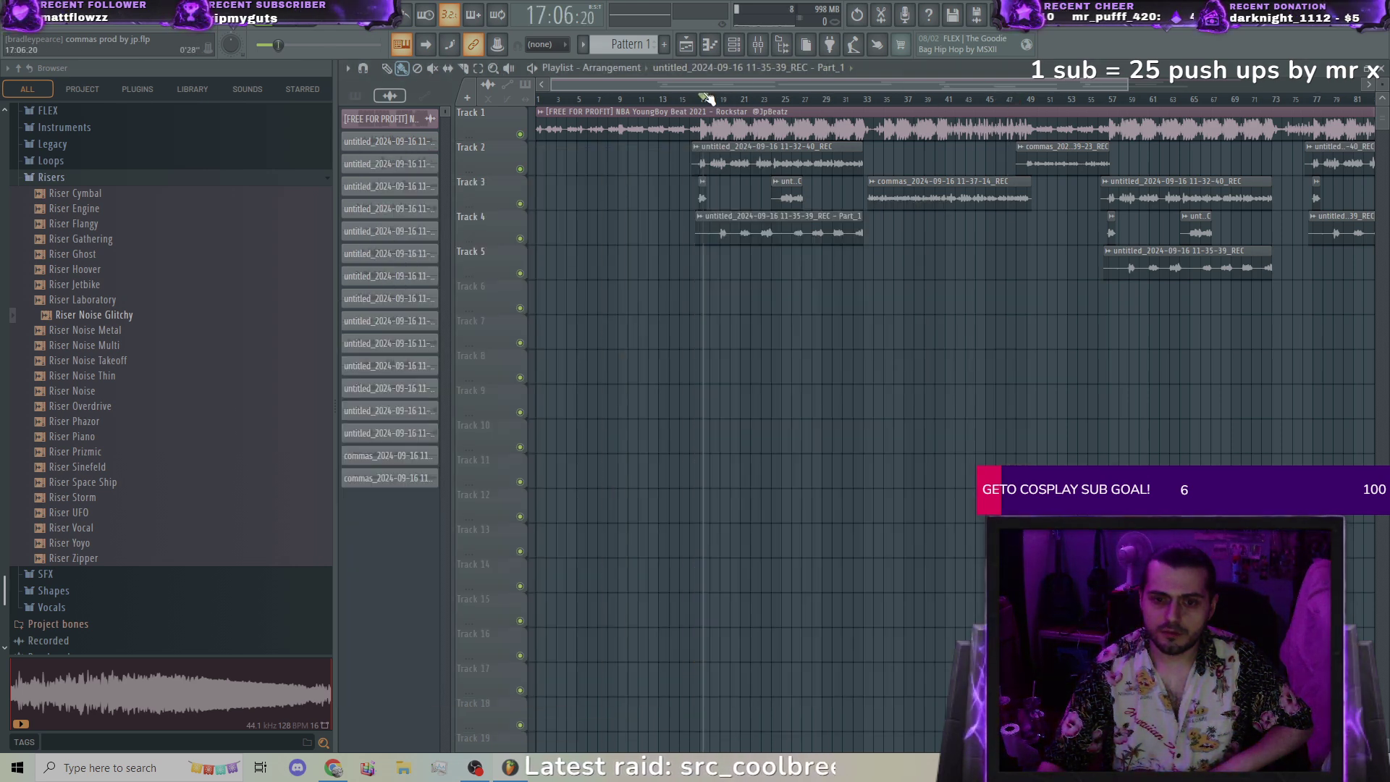
pyautogui.press('space')
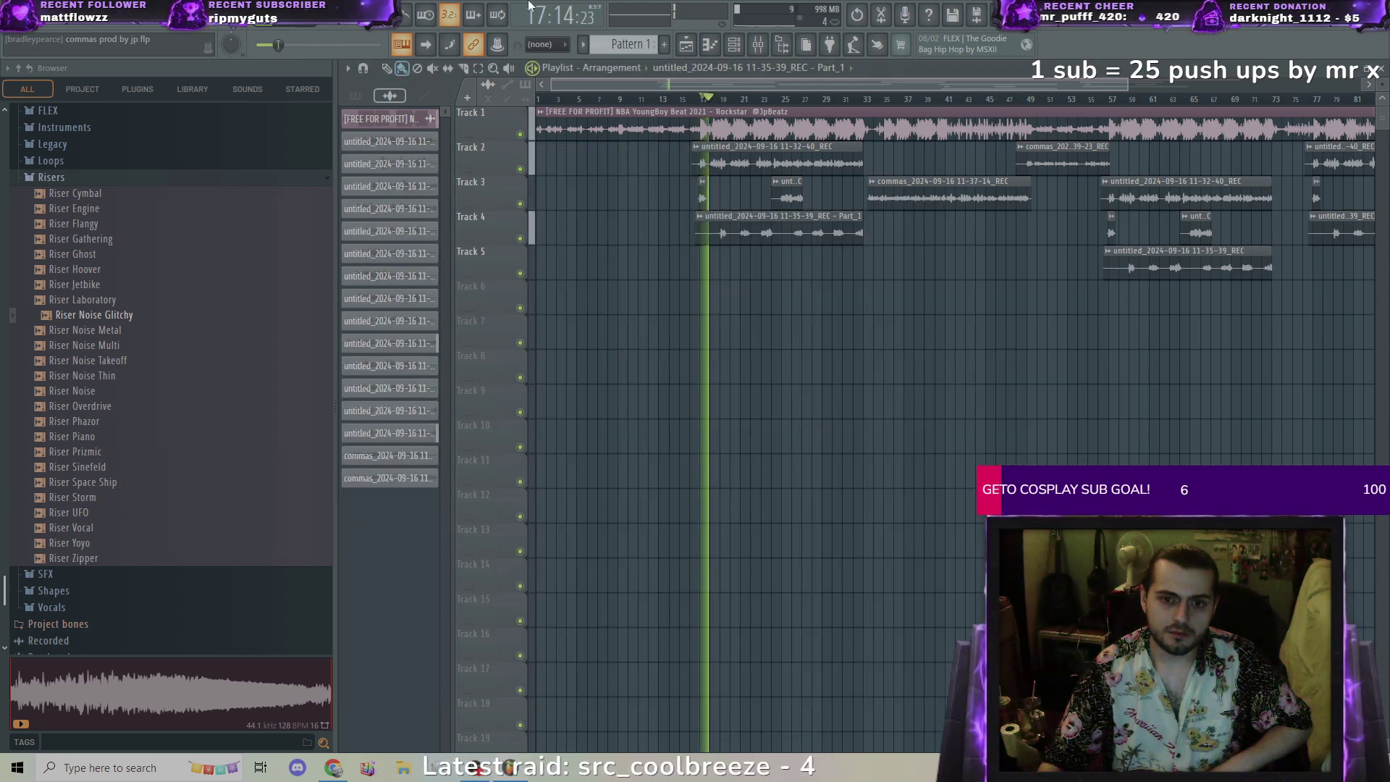
pyautogui.click(757, 45)
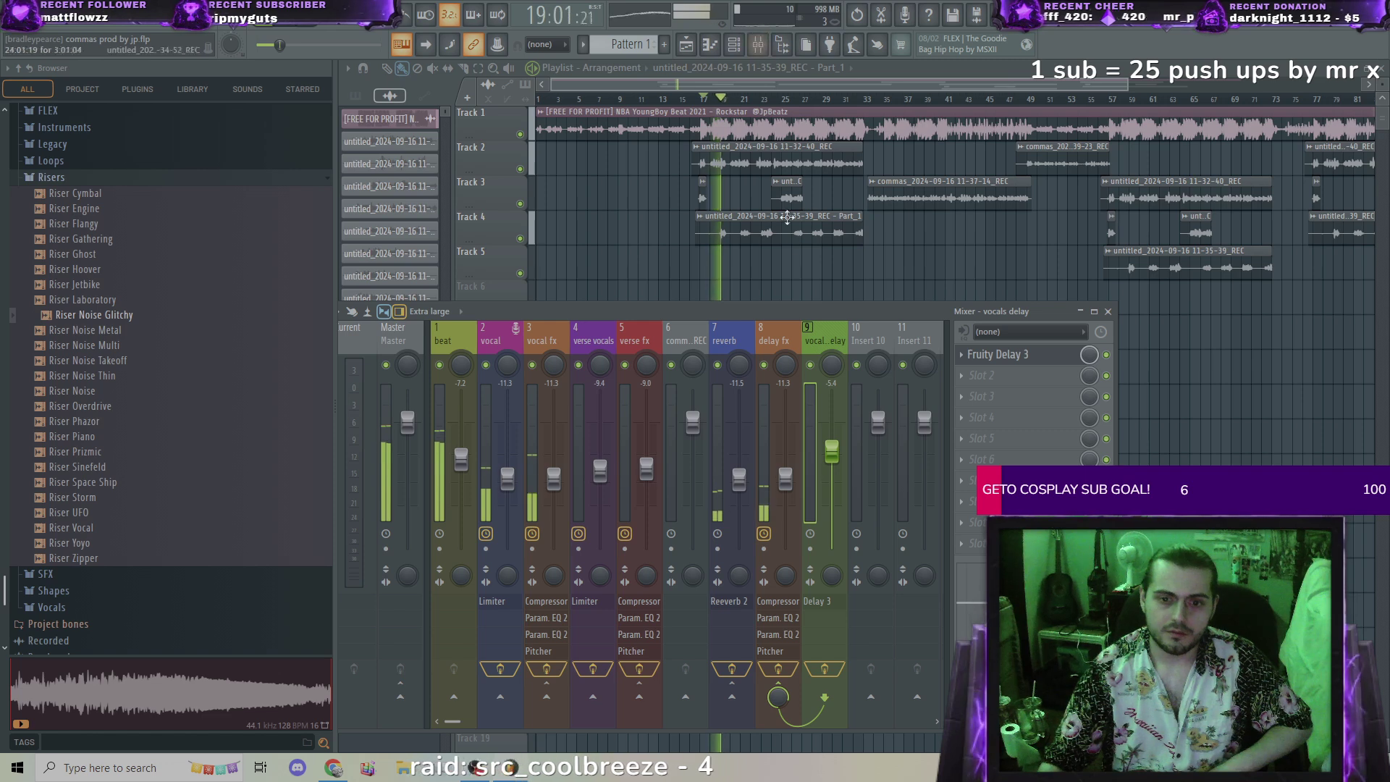
# Step: Place the Fruity Delay 3 window clear of the mixer tracks and enable the send from vocals delay to Master
pyautogui.click(997, 356)
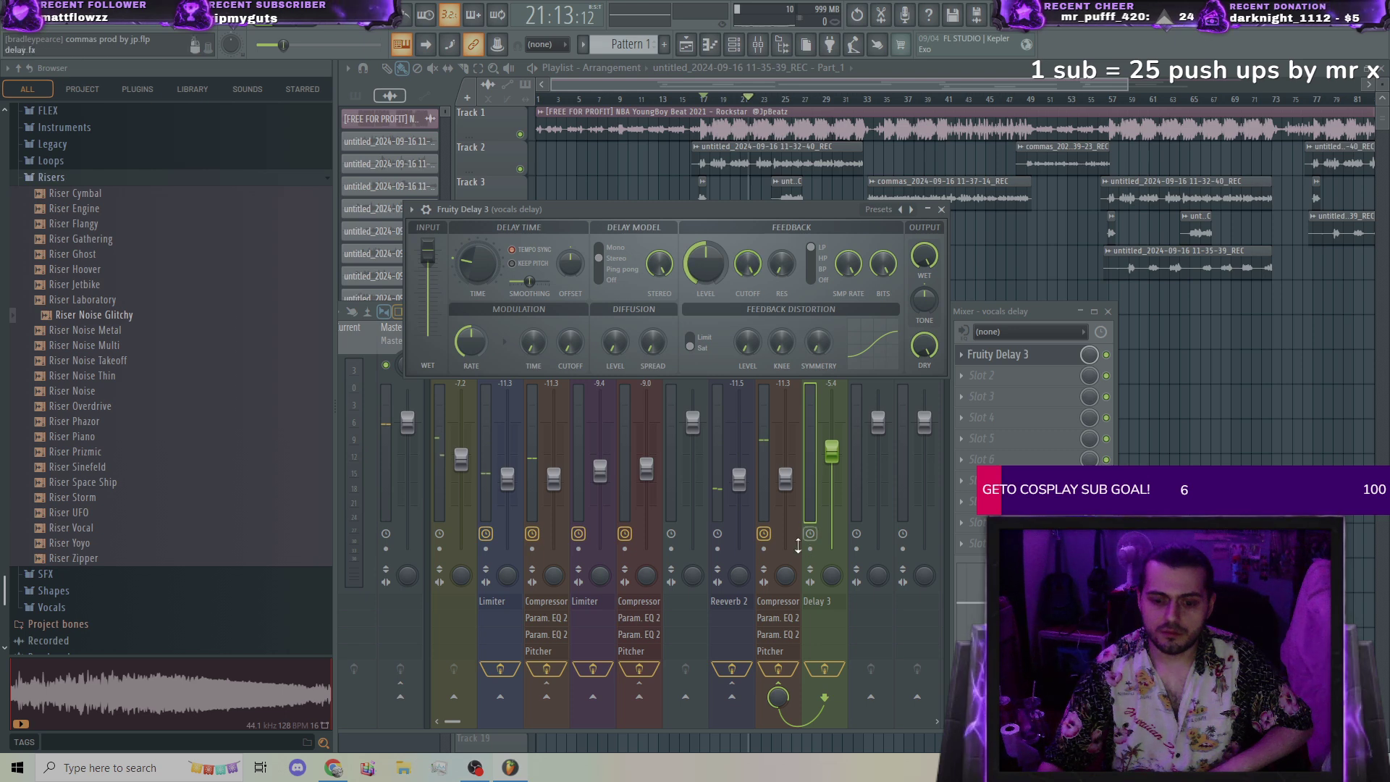
pyautogui.moveTo(730, 215); pyautogui.dragTo(1178, 136)
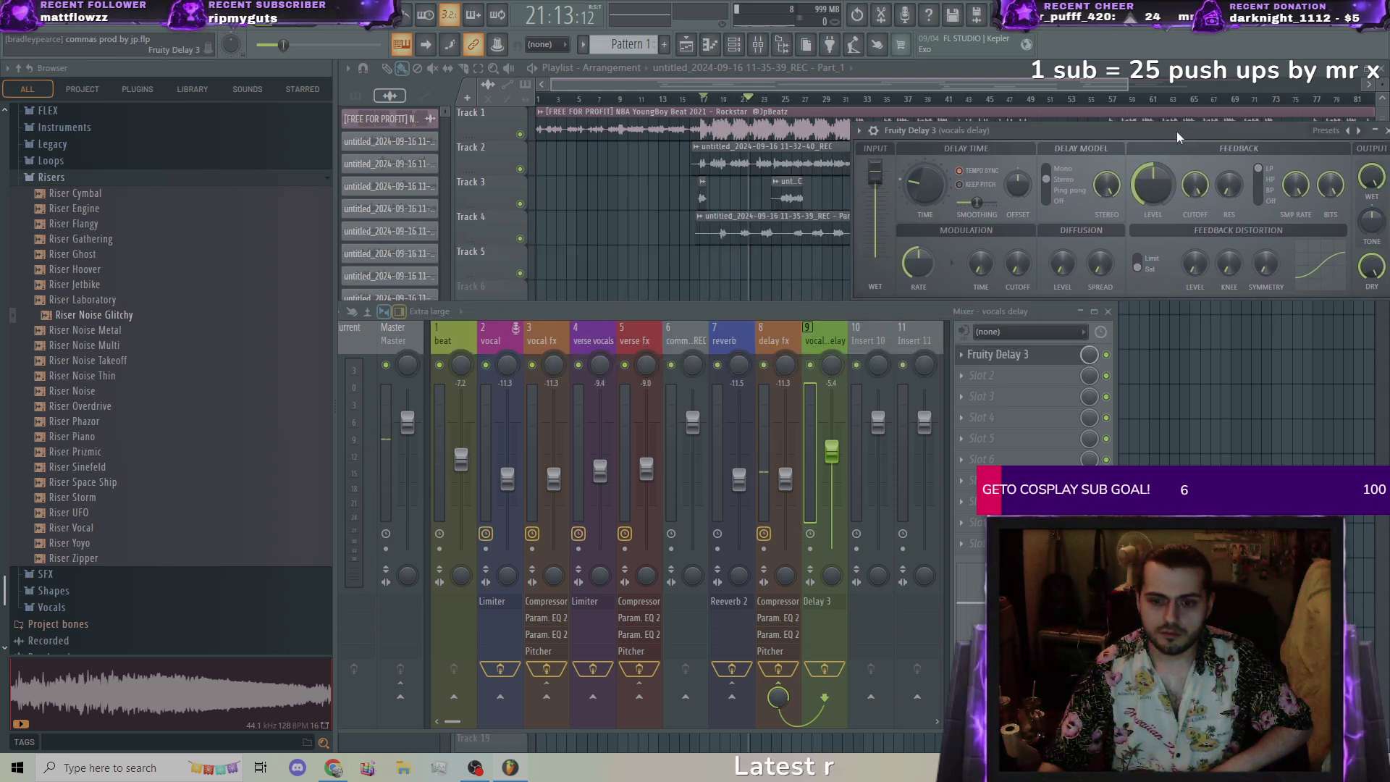
pyautogui.click(780, 331)
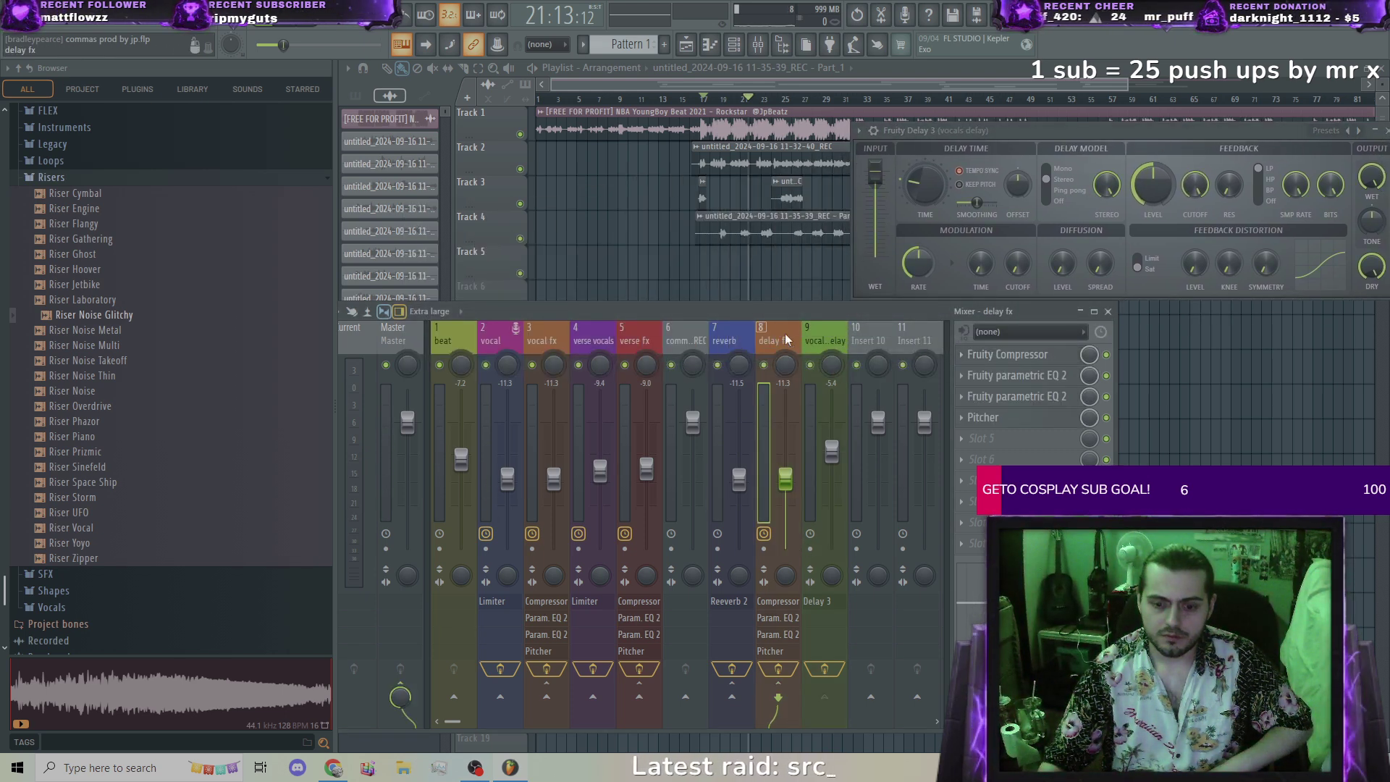
pyautogui.click(817, 341)
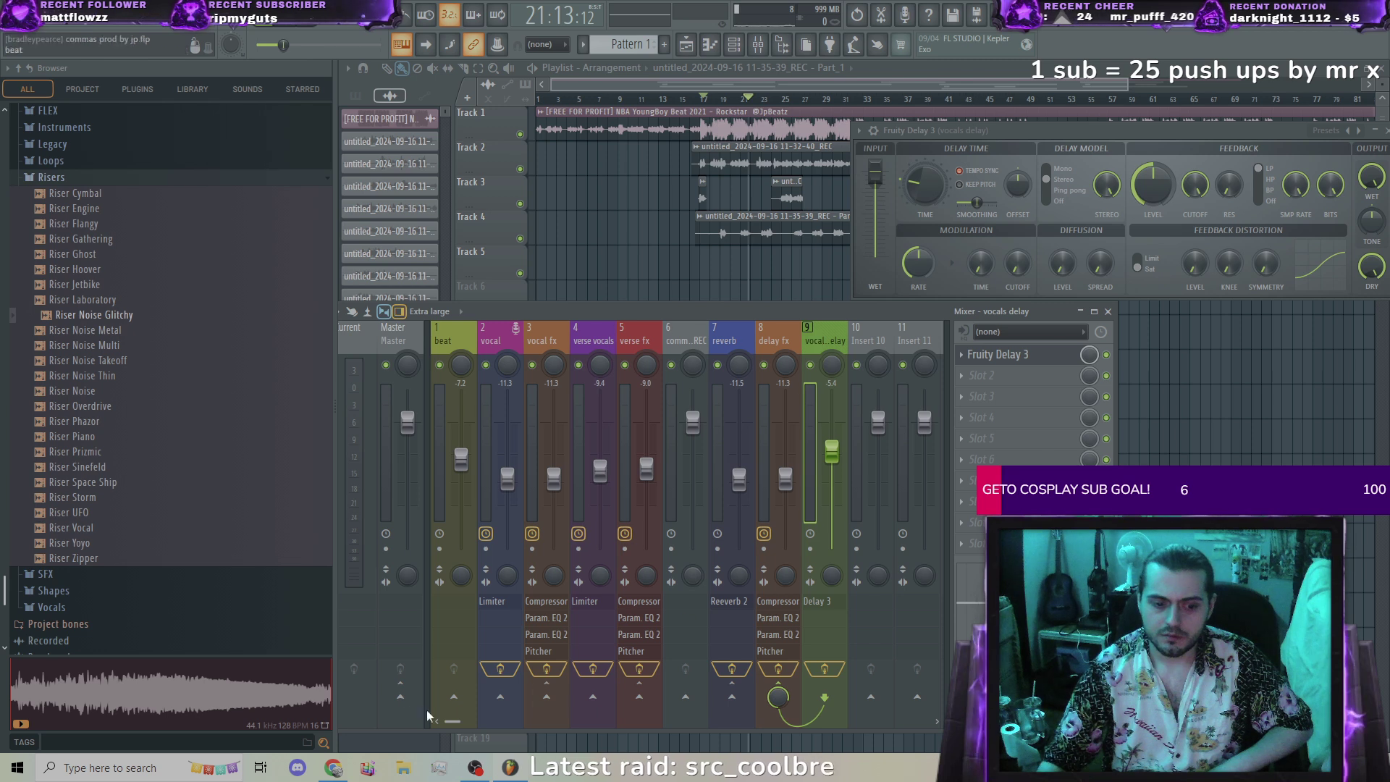
pyautogui.click(400, 696)
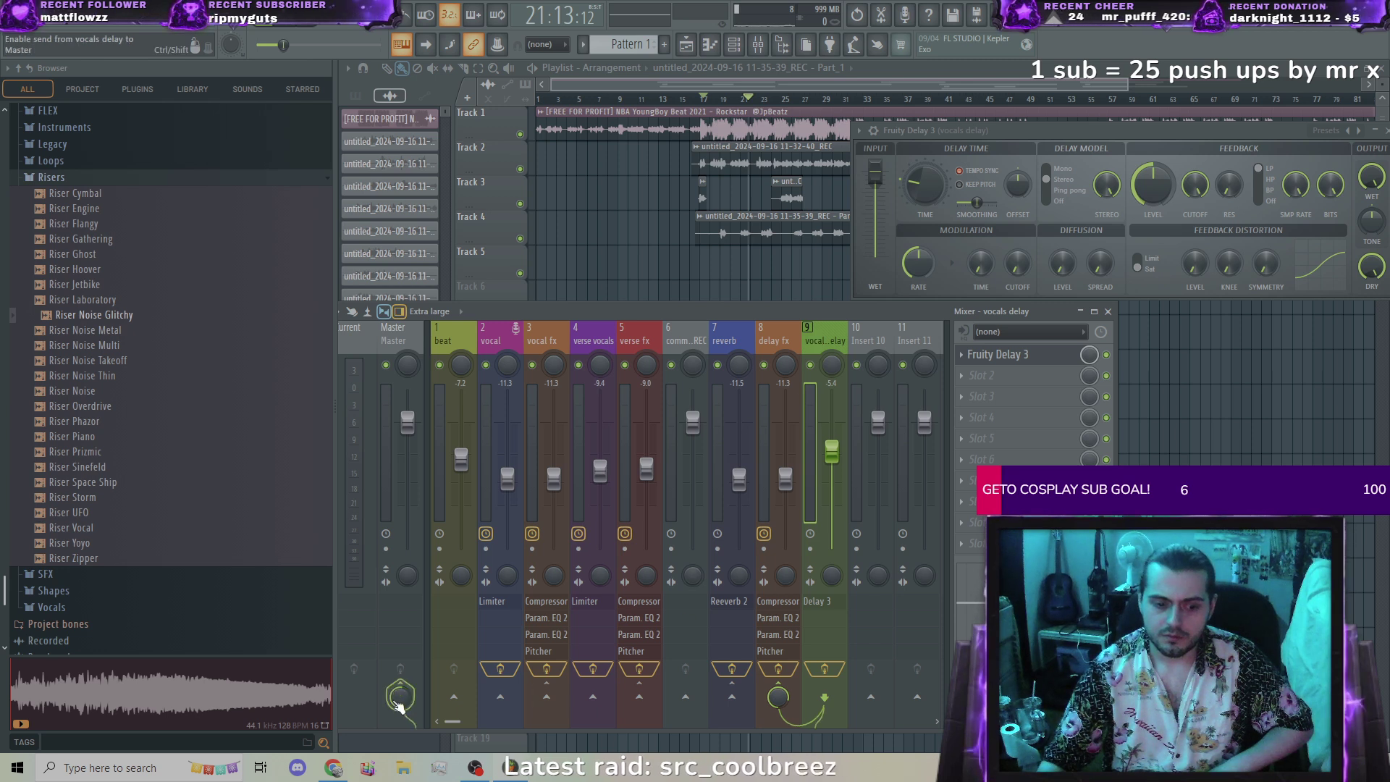
pyautogui.click(782, 335)
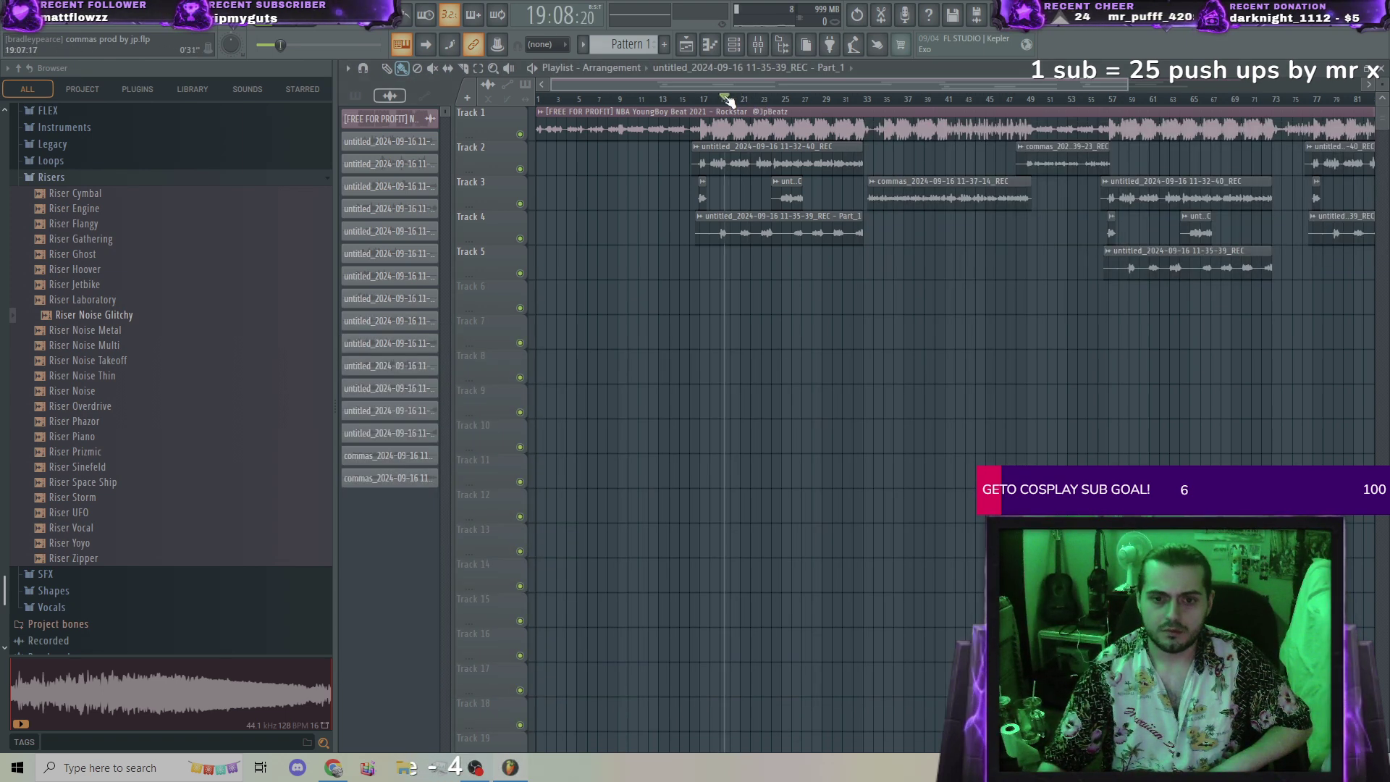
# Step: Play the arrangement from bar 18 to hear the Track 4 vocal with the new routing
pyautogui.moveTo(724, 98); pyautogui.dragTo(717, 98)
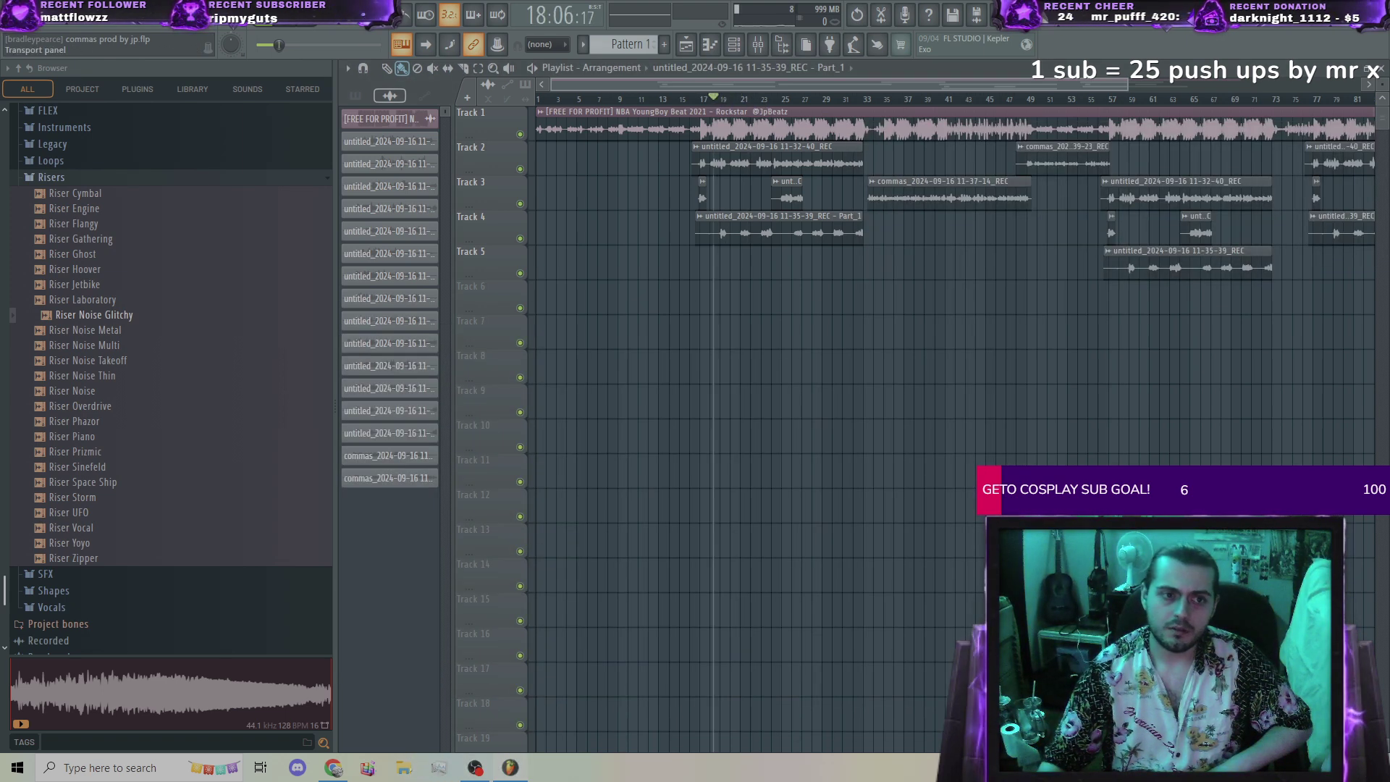
pyautogui.press('space')
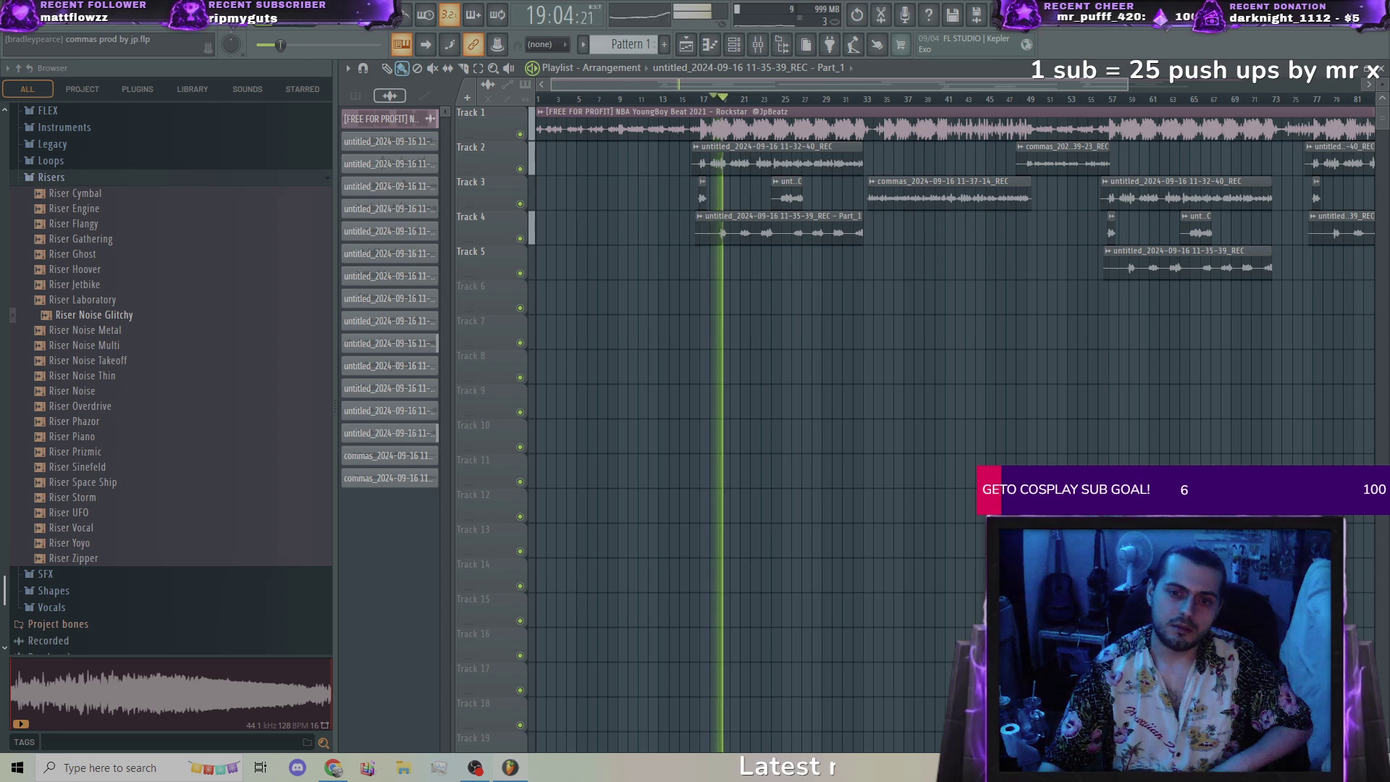
# Step: Pause the arrangement at bar 20 and resume playback from there with the mixer shown
pyautogui.press('space')
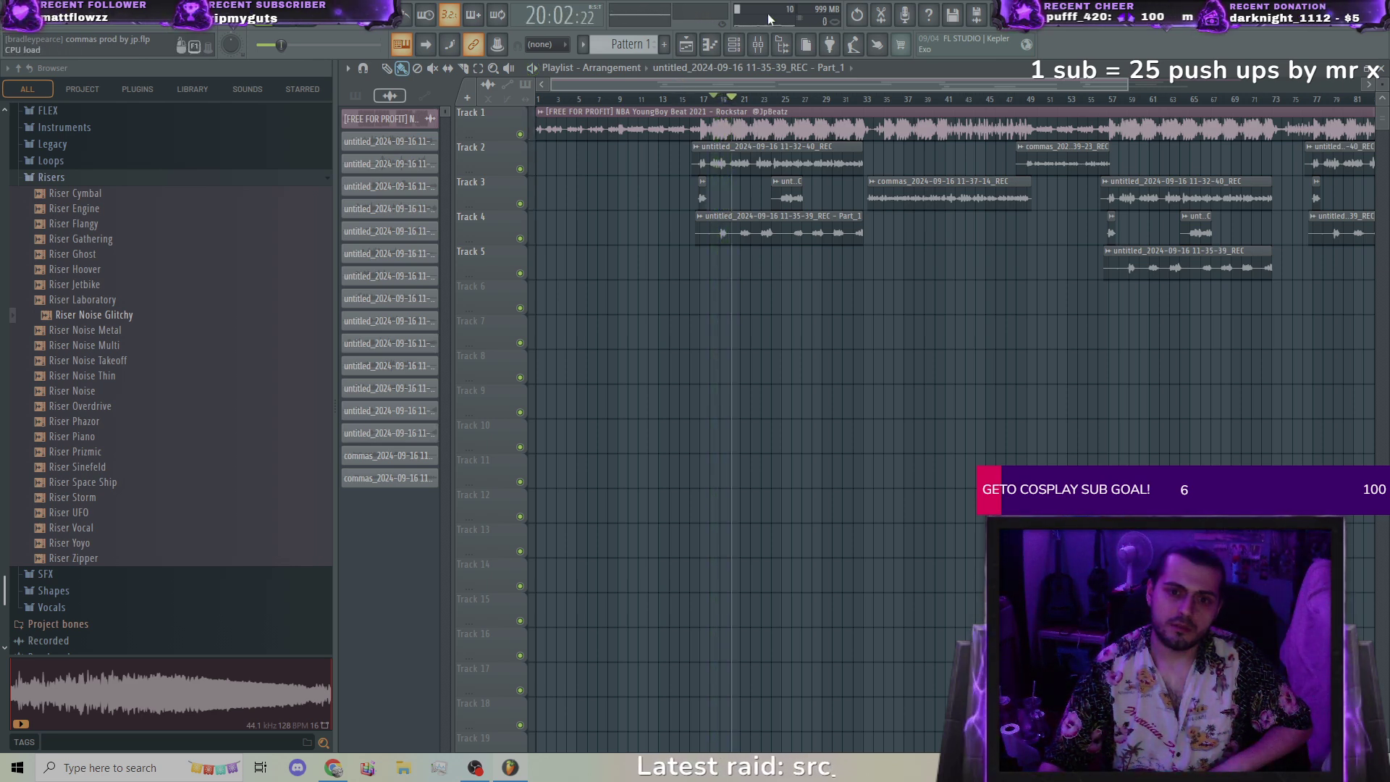
pyautogui.click(760, 44)
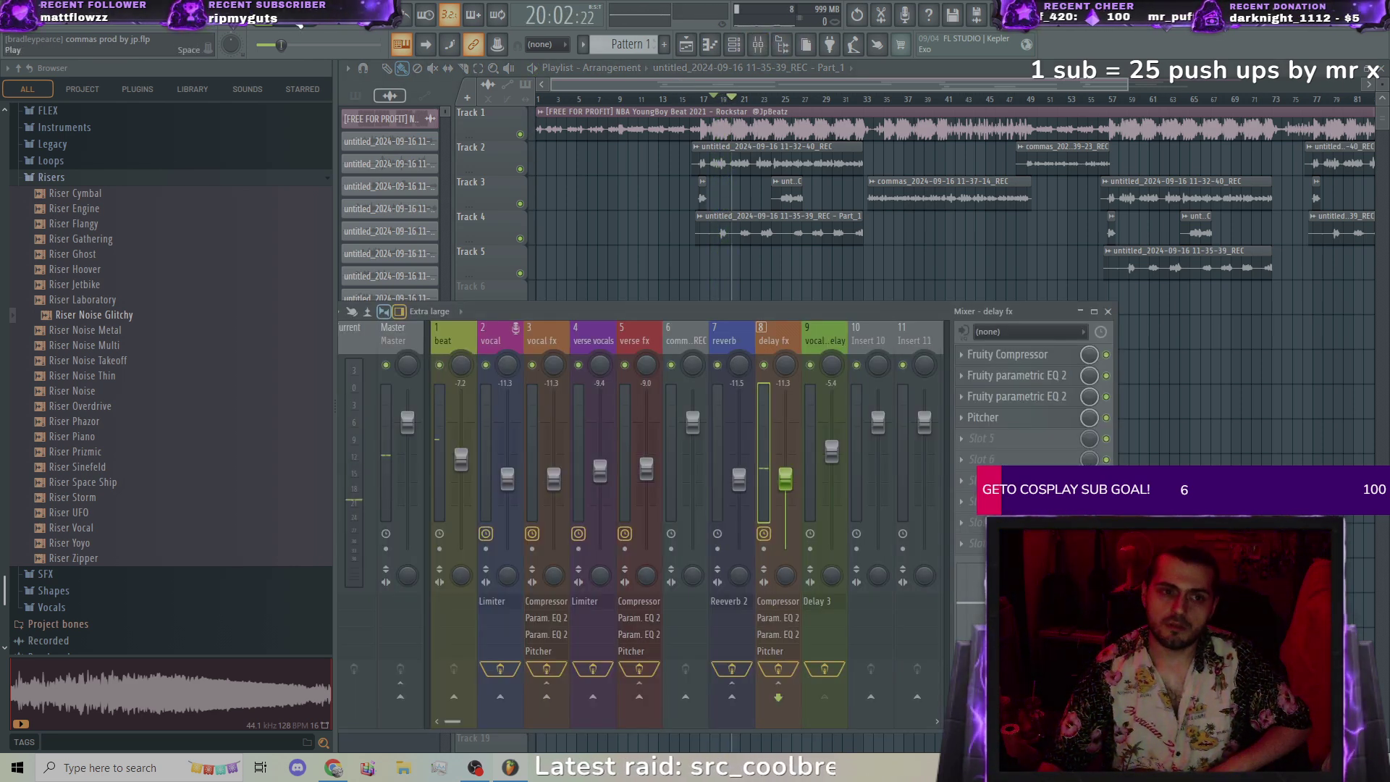
pyautogui.press('space')
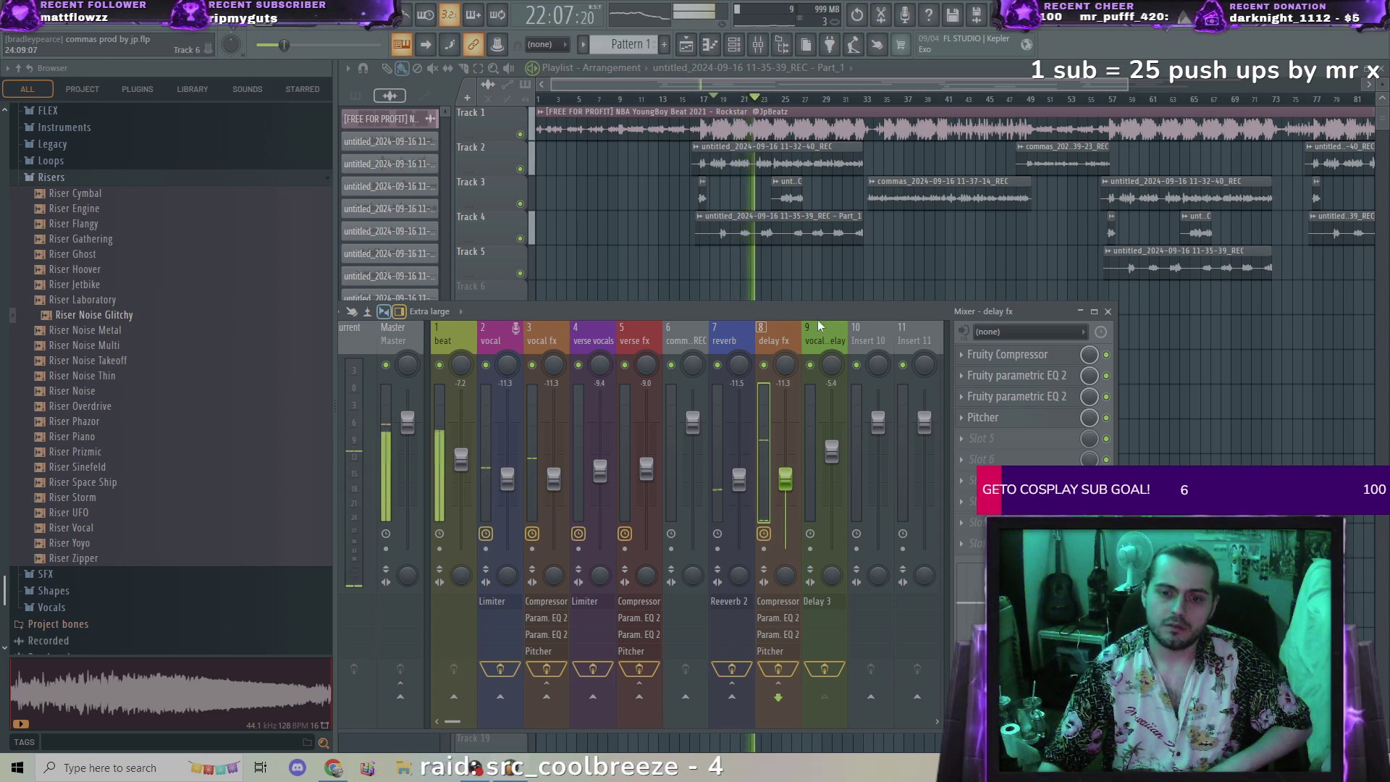
# Step: Reroute the vocals delay track from Master to the delay fx track while the arrangement plays
pyautogui.click(824, 338)
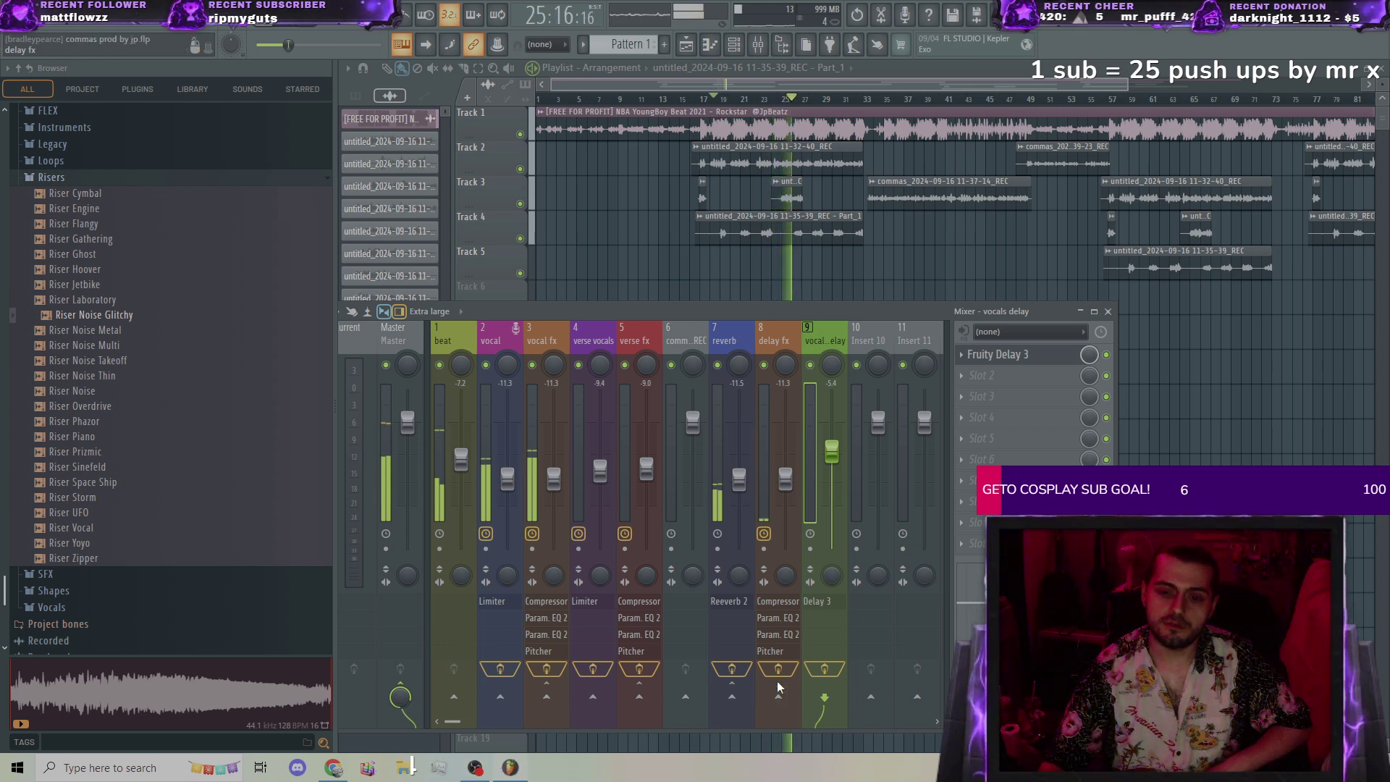
pyautogui.click(767, 327)
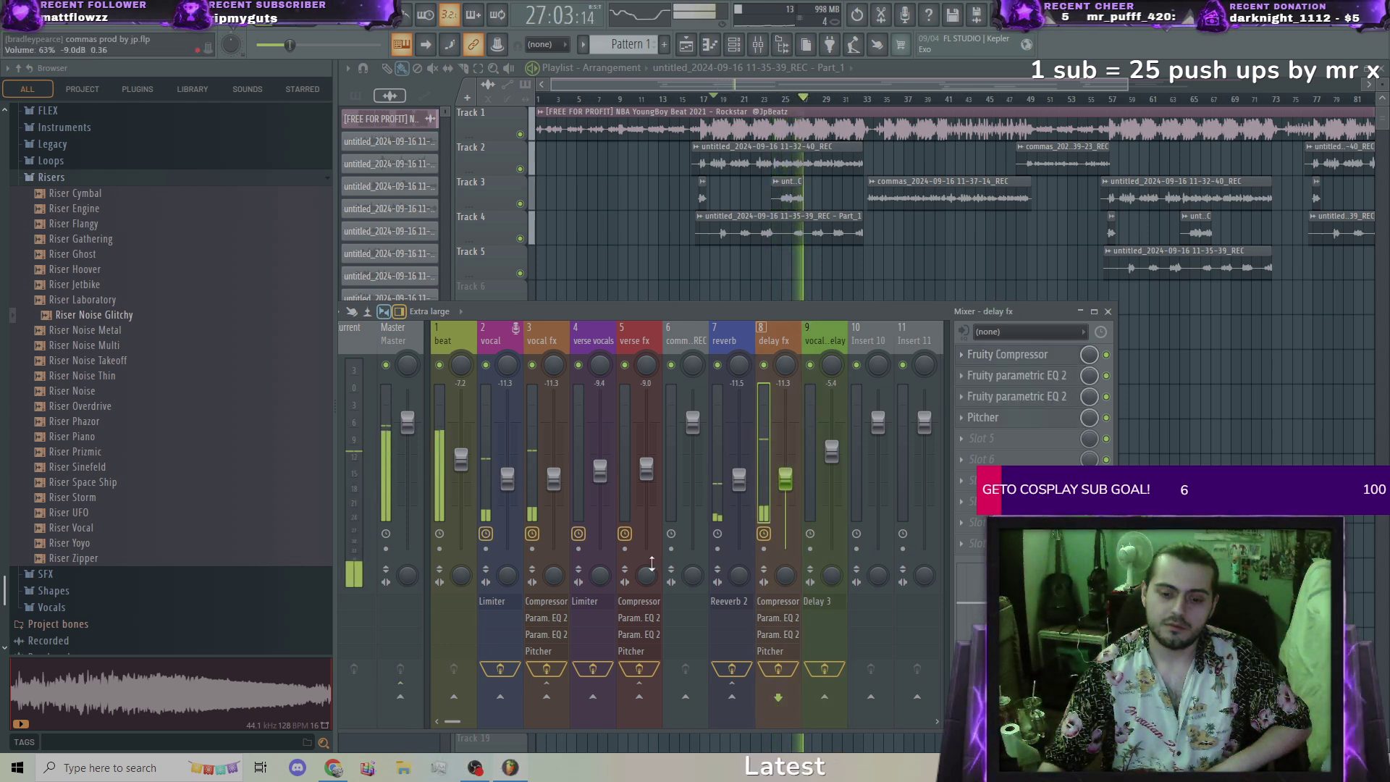
pyautogui.click(821, 331)
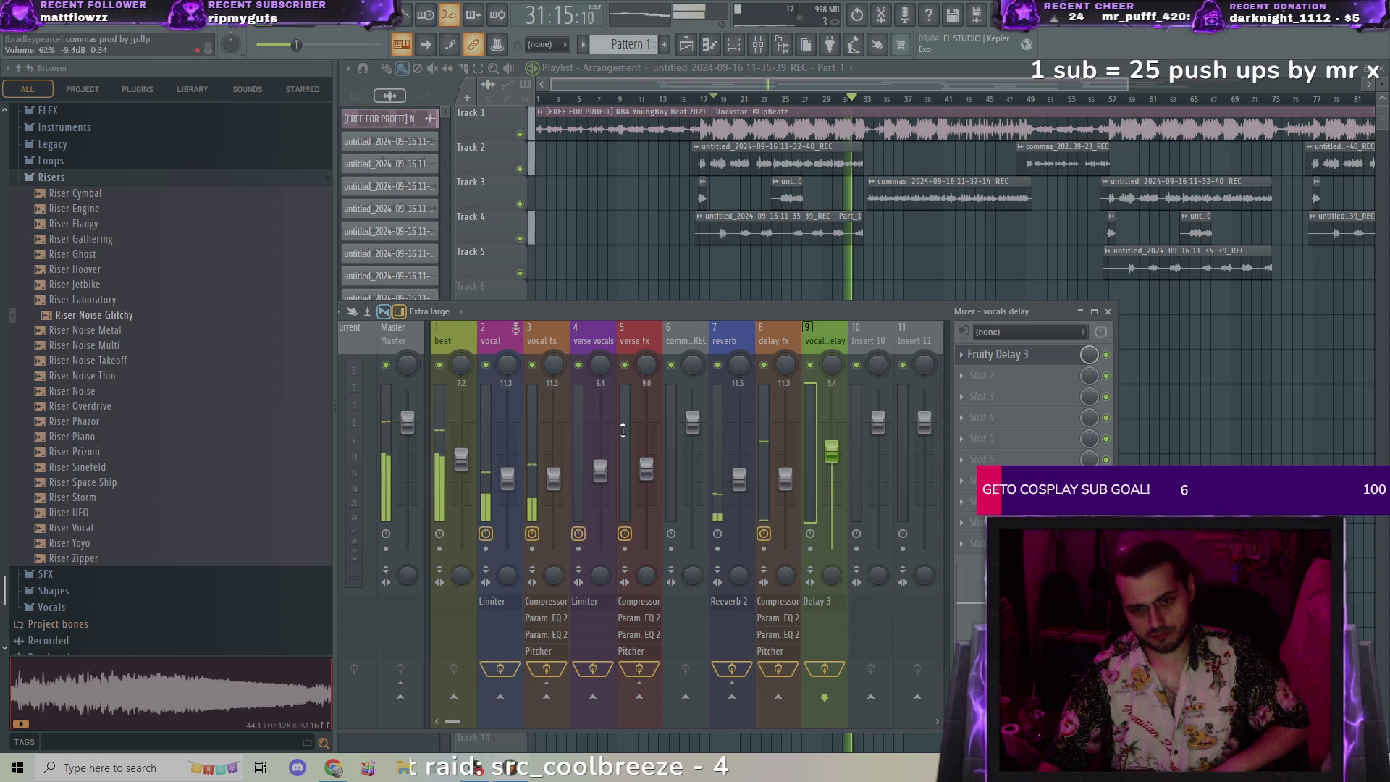
pyautogui.click(622, 430)
pyautogui.click(823, 333)
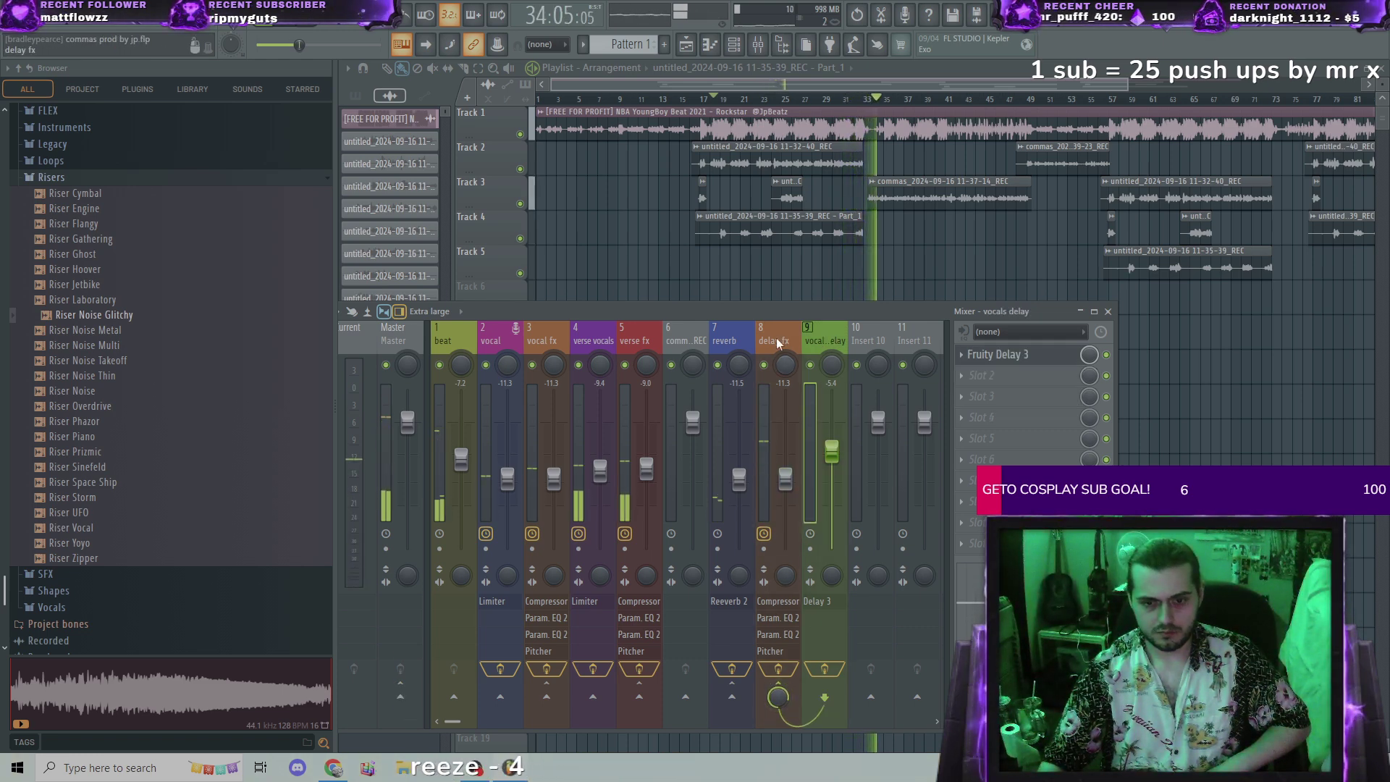
# Step: Enable the send from delay fx to Master and replay the arrangement from bar 18 with the mixer shown, pausing at bar 21
pyautogui.click(758, 44)
pyautogui.click(756, 99)
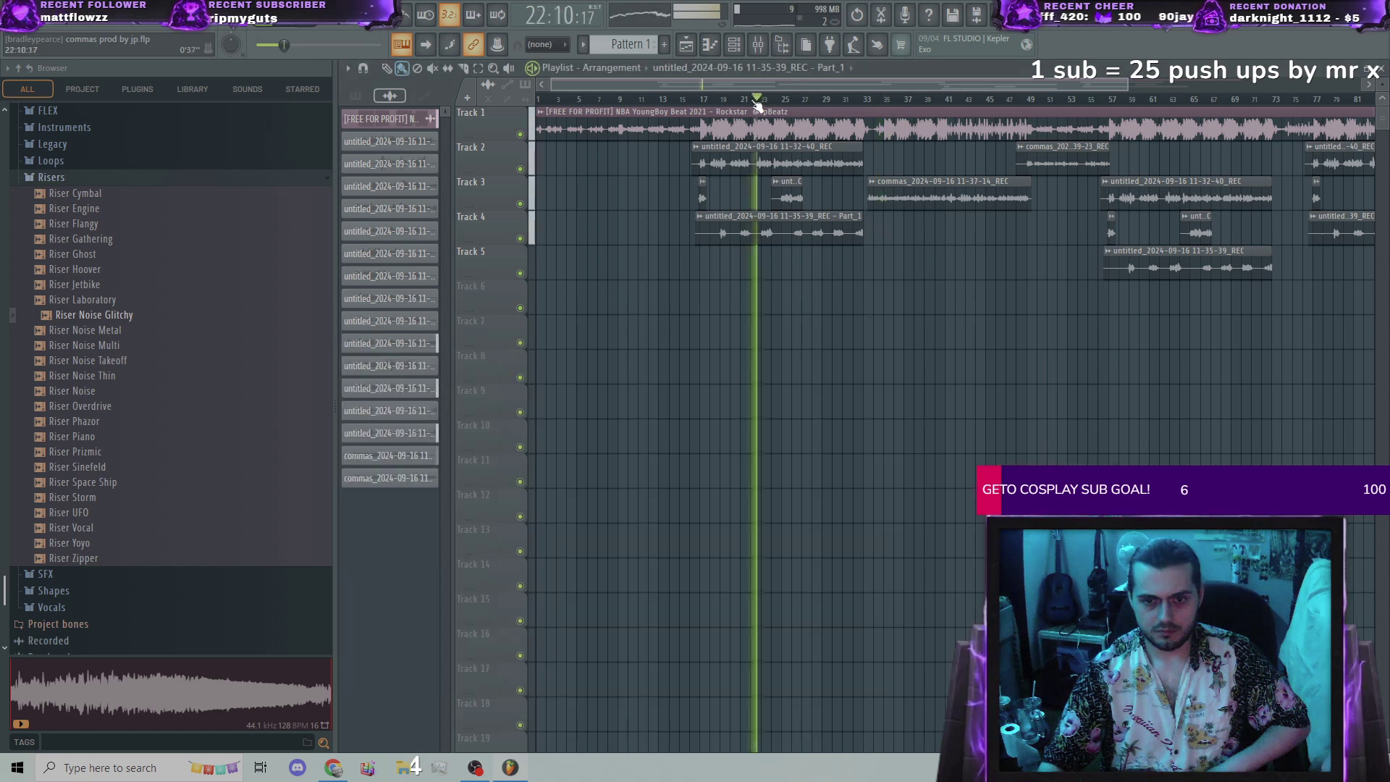
pyautogui.click(712, 100)
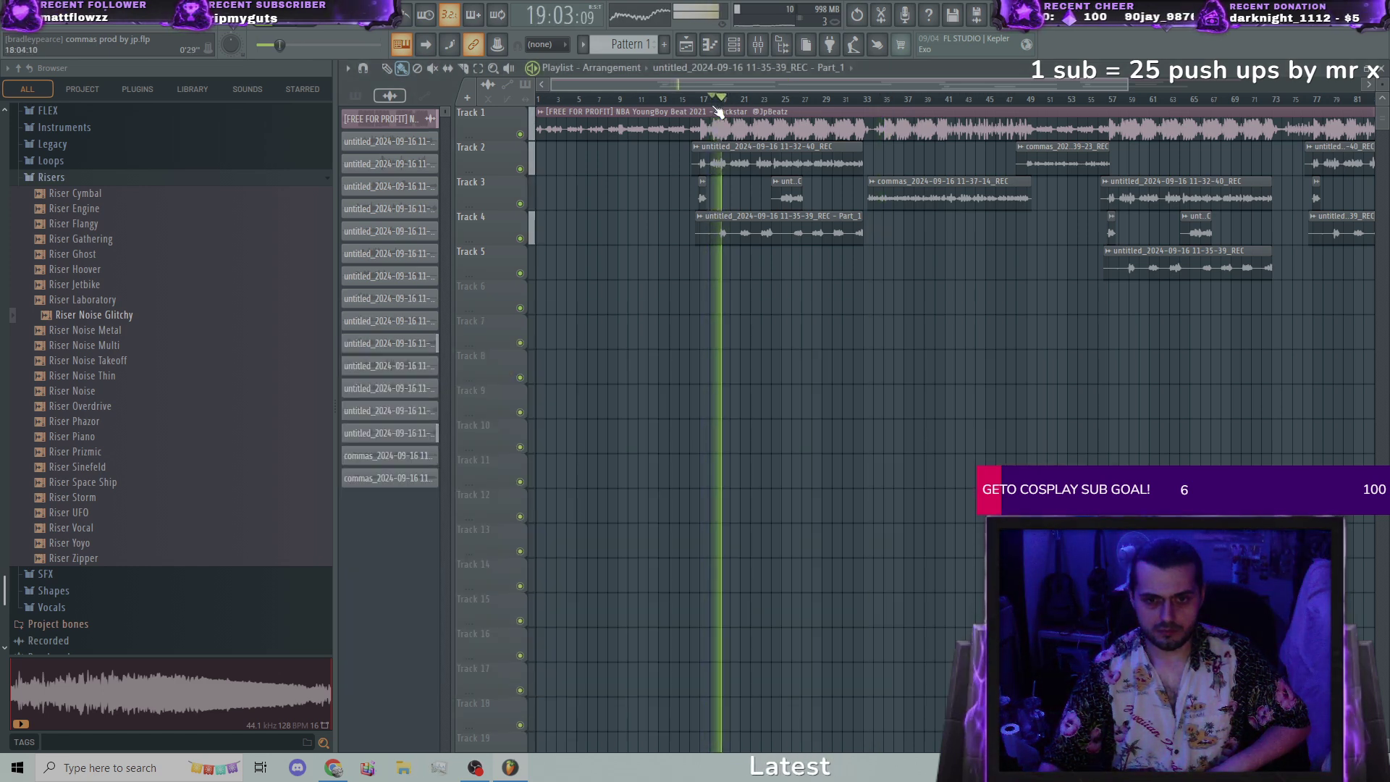
pyautogui.click(758, 44)
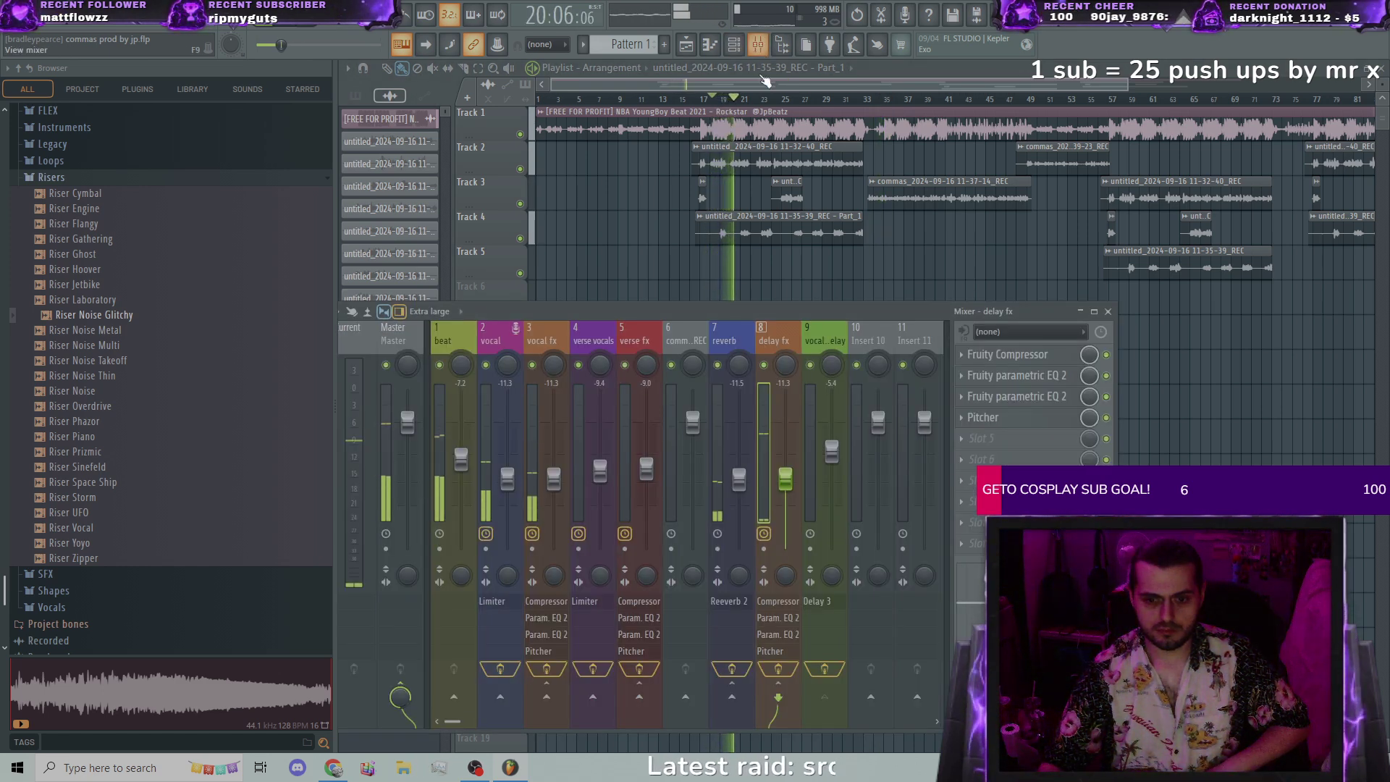
pyautogui.press('space')
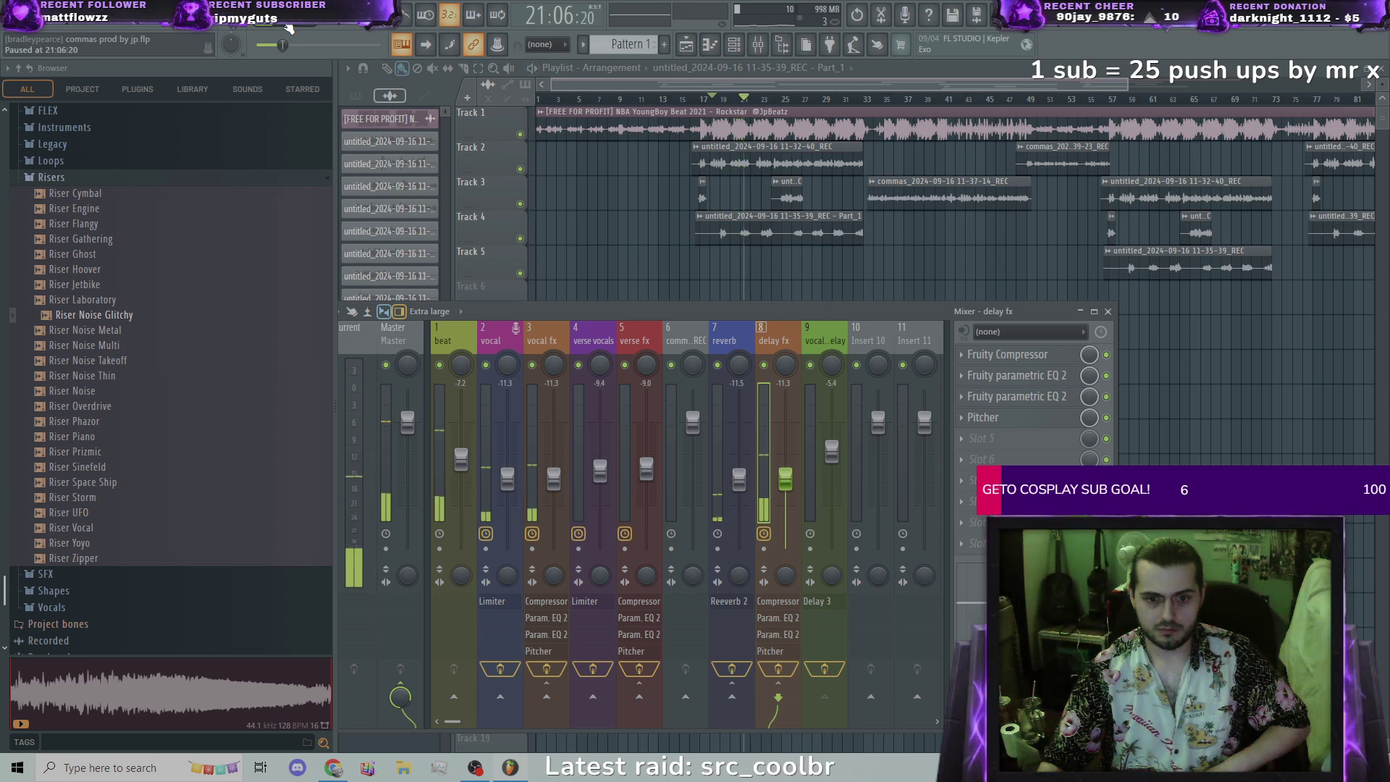
# Step: Compare the routing of verse fx and vocal fx, and reverse the send between the delay tracks so delay fx feeds vocals delay
pyautogui.click(631, 337)
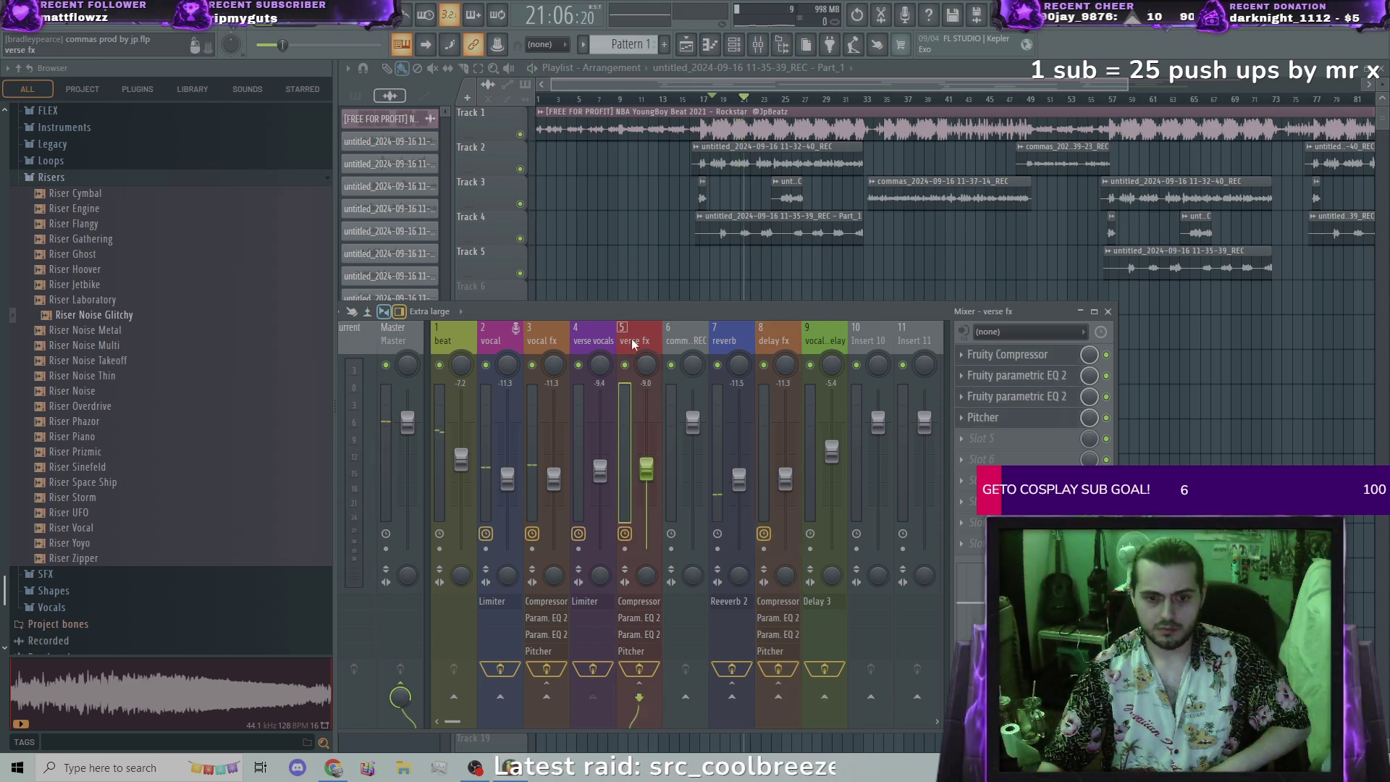
pyautogui.click(533, 335)
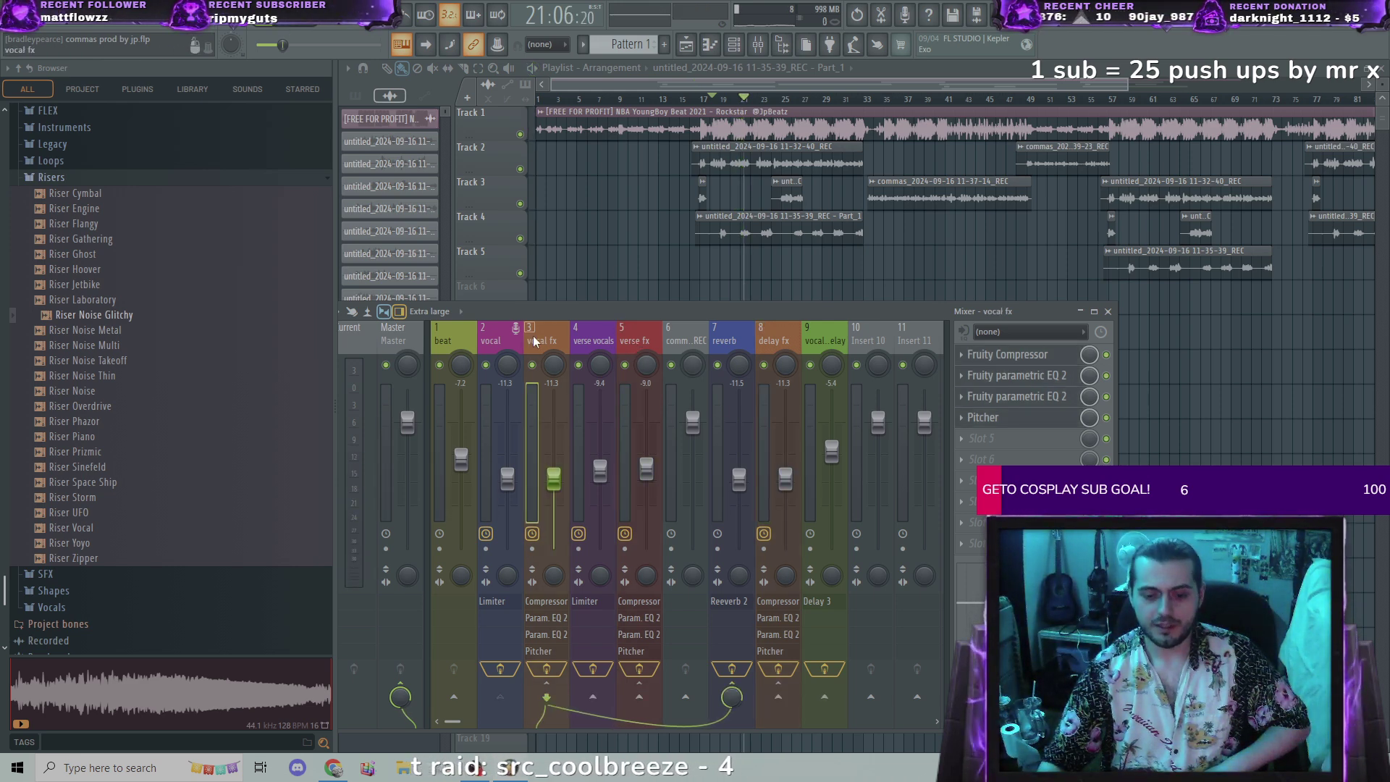
pyautogui.click(784, 341)
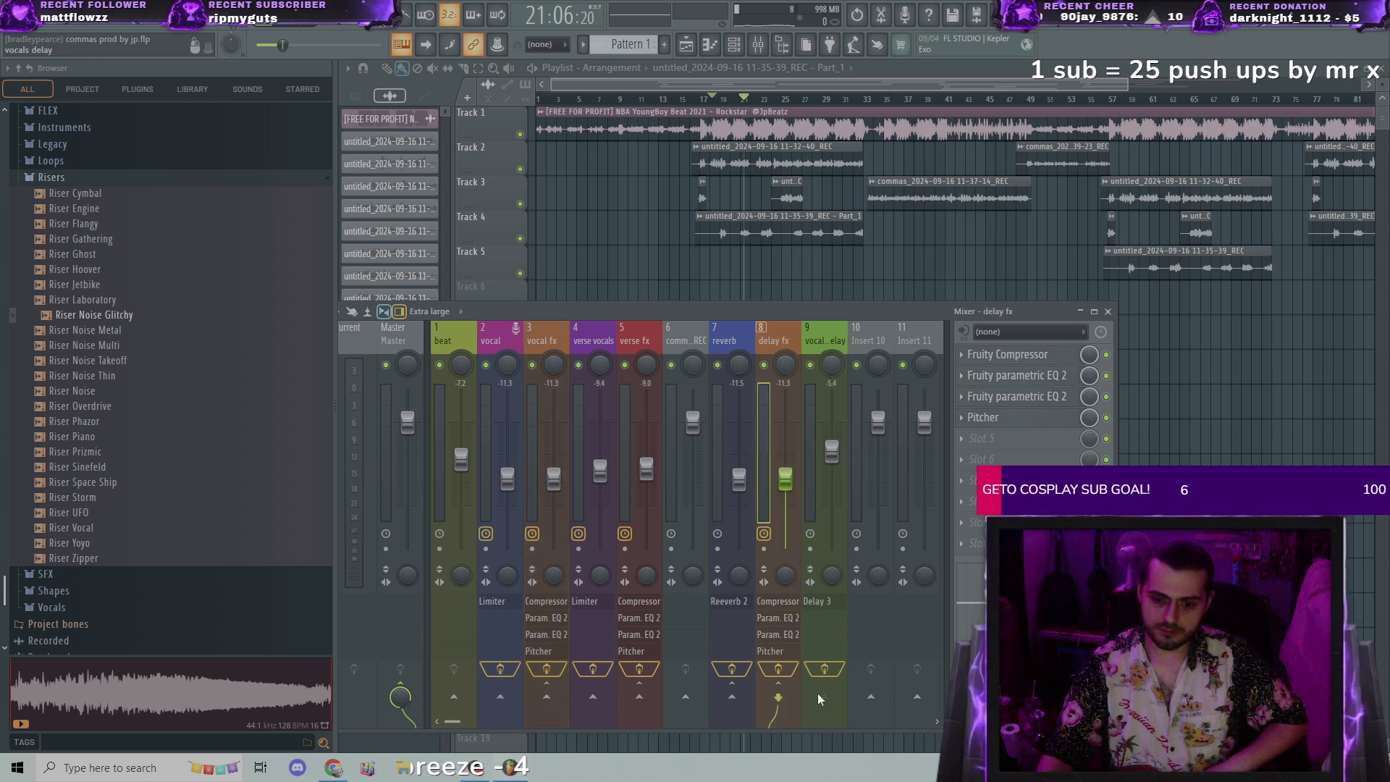
pyautogui.click(816, 345)
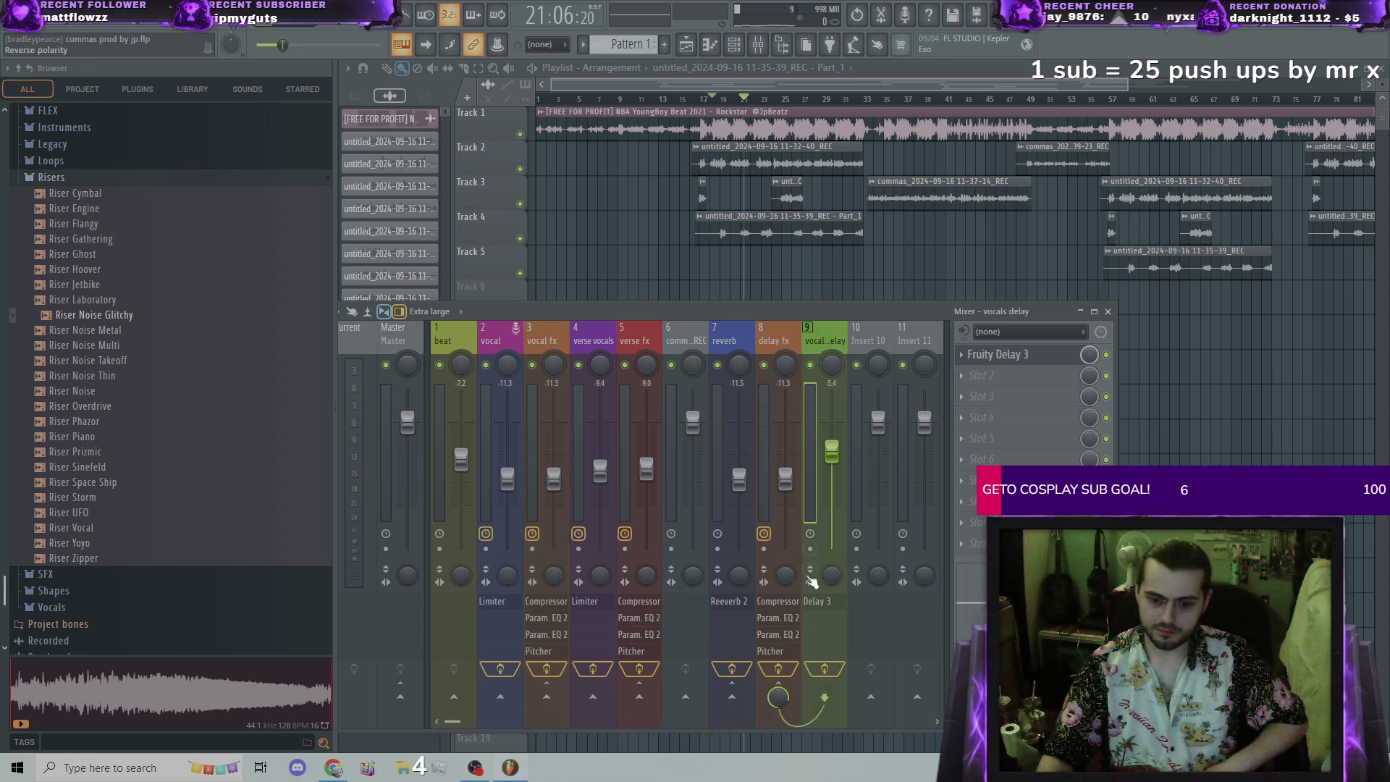
pyautogui.click(782, 334)
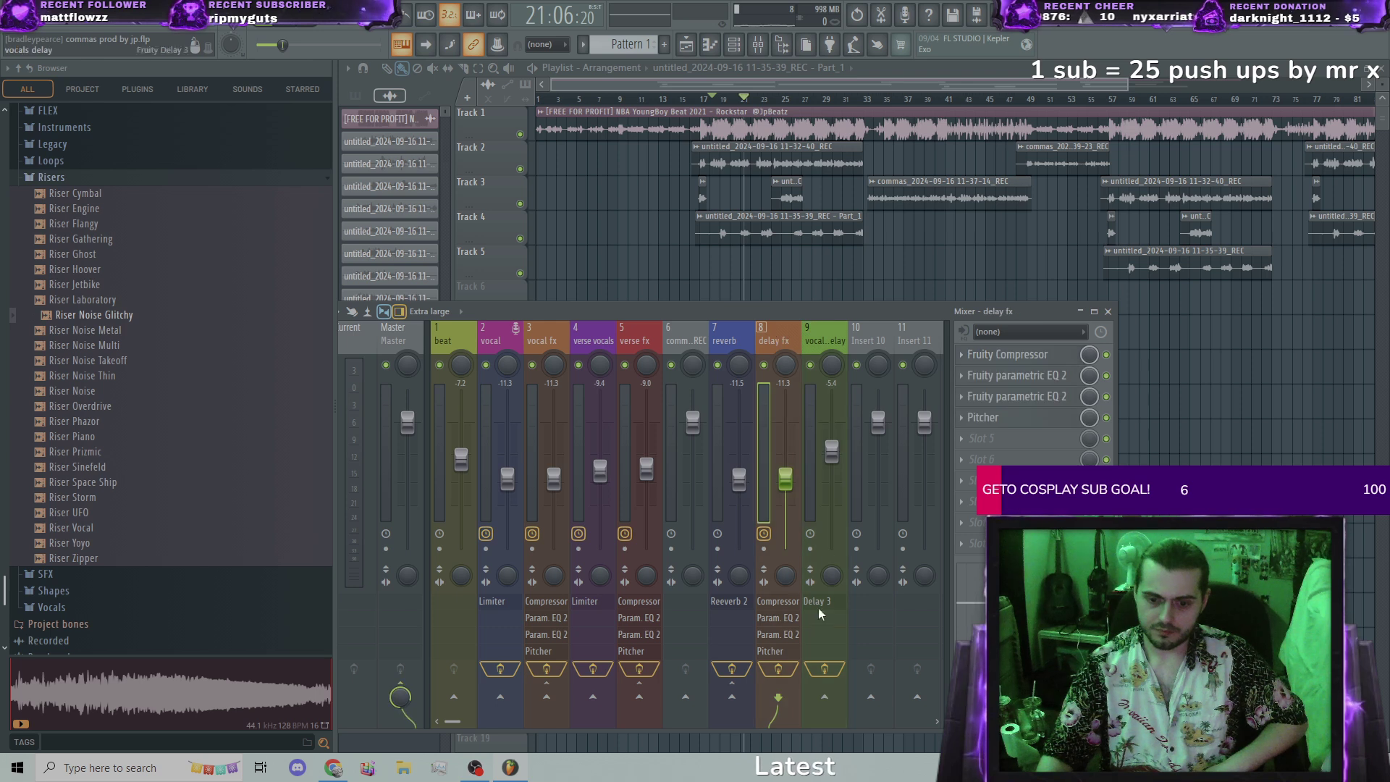
pyautogui.click(832, 338)
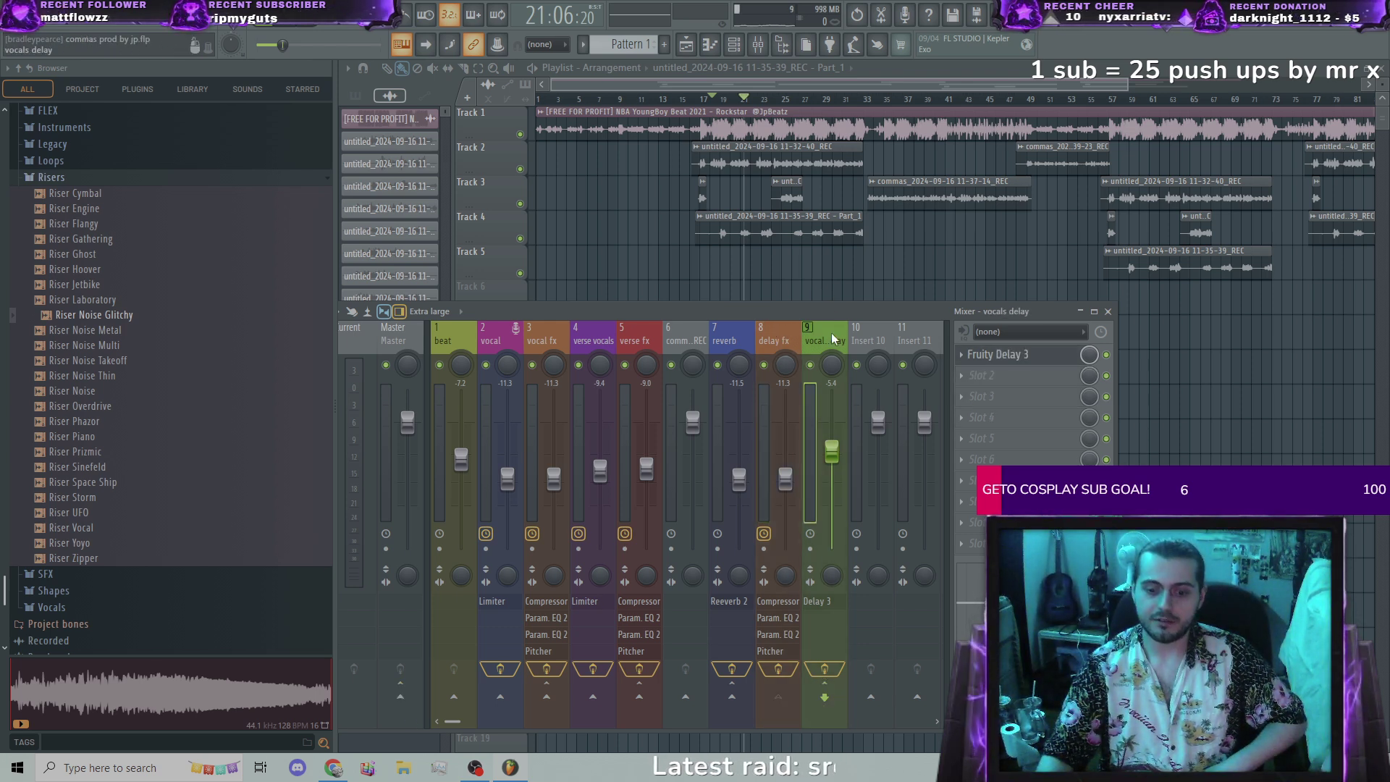
pyautogui.click(789, 341)
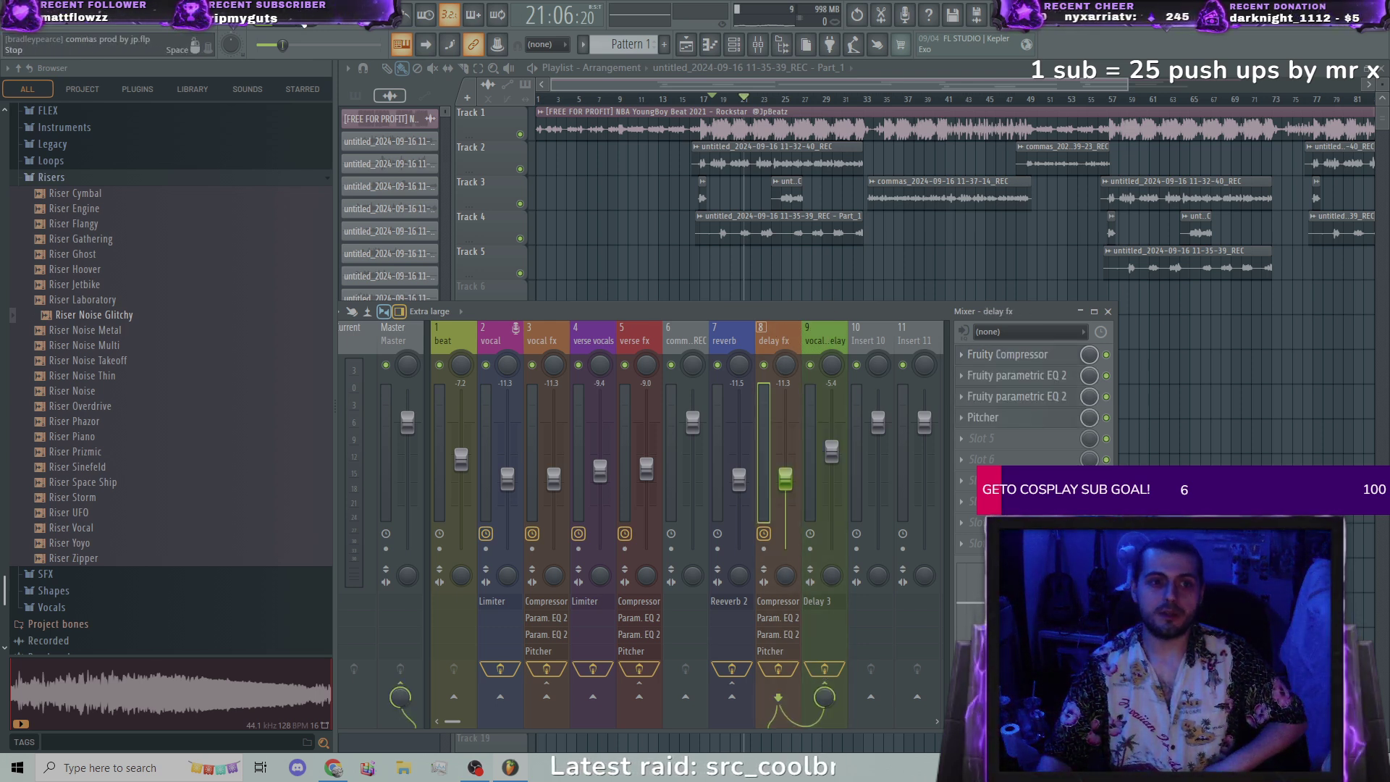
# Step: Play the arrangement and adjust the delay time in Fruity Delay 3 on the vocals delay track
pyautogui.press('space')
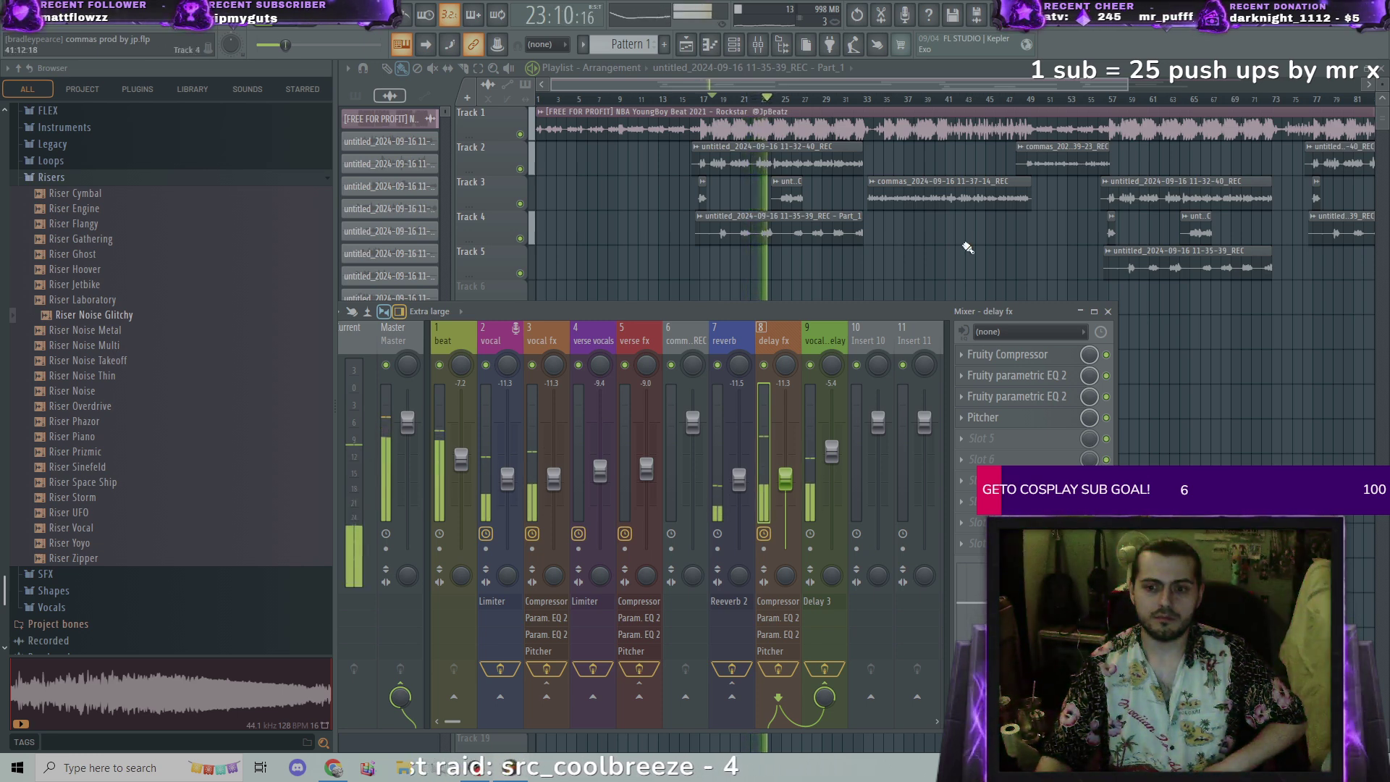
pyautogui.click(822, 330)
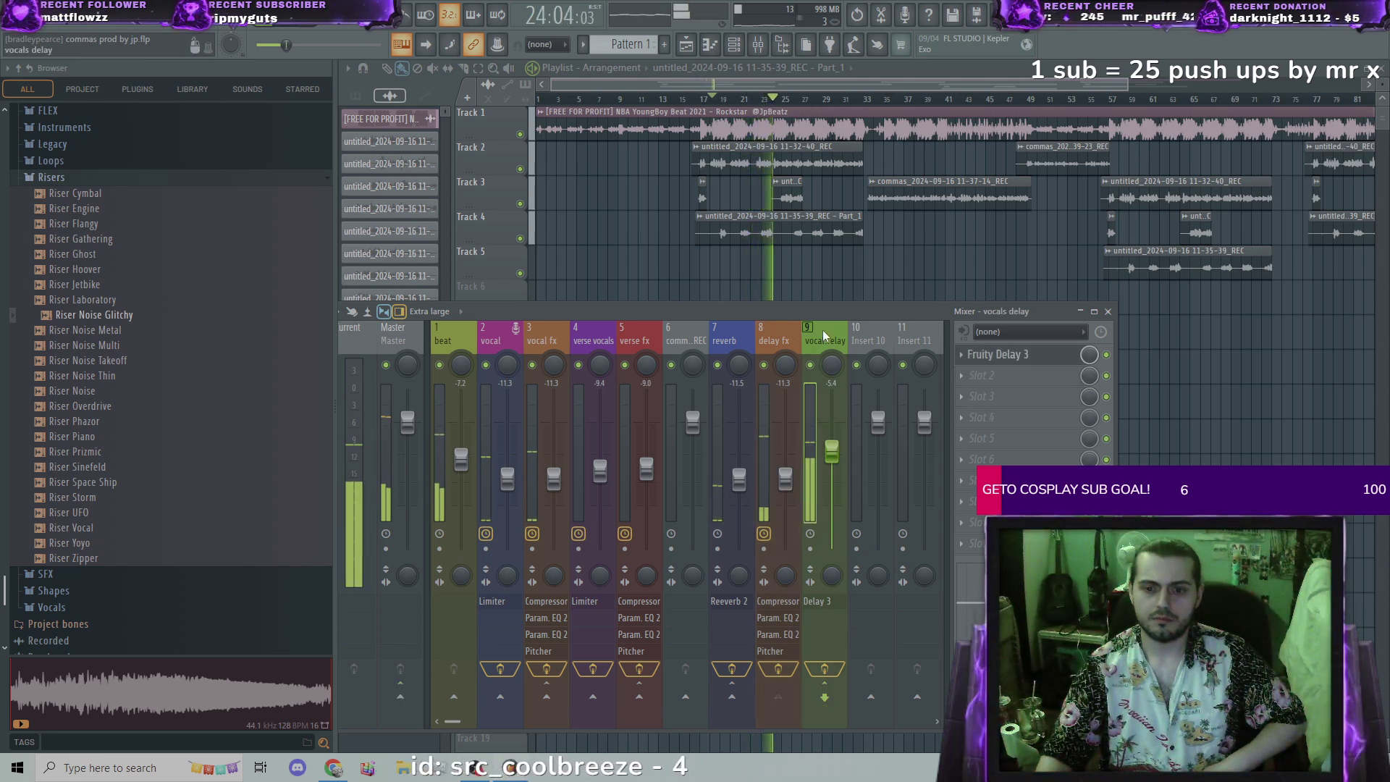
pyautogui.click(1003, 357)
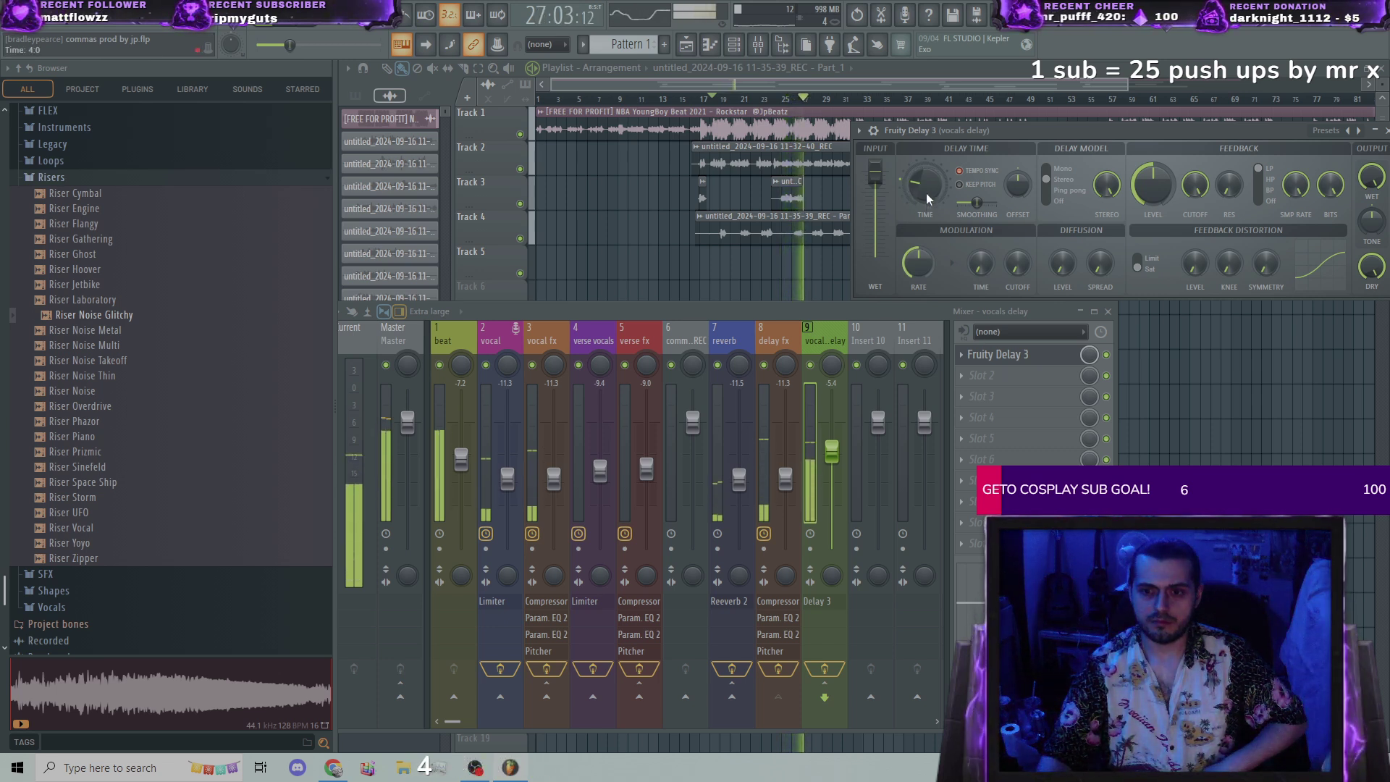
pyautogui.moveTo(923, 189); pyautogui.dragTo(923, 181)
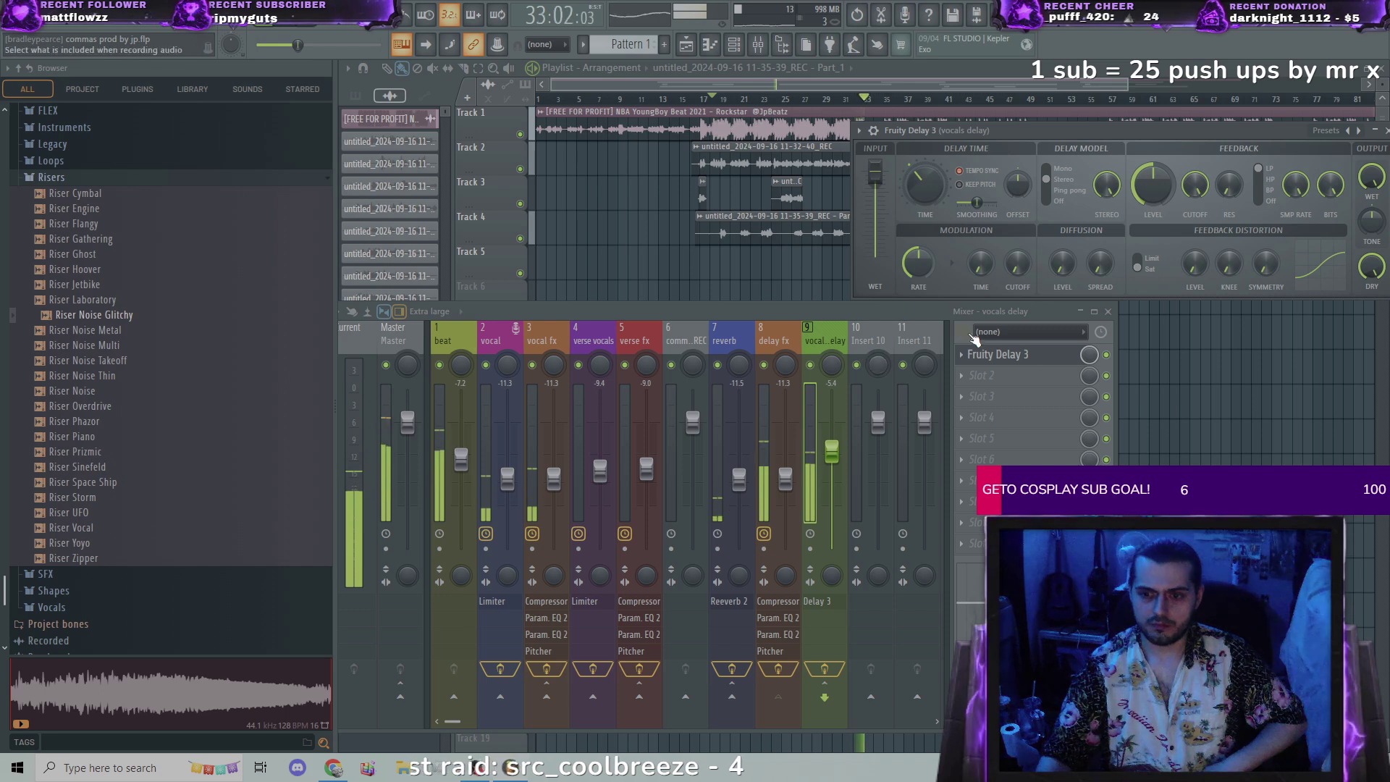
# Step: Replay the arrangement from bar 18 with the mixer shown to check the vocals delay signal, pausing at bar 21
pyautogui.click(756, 99)
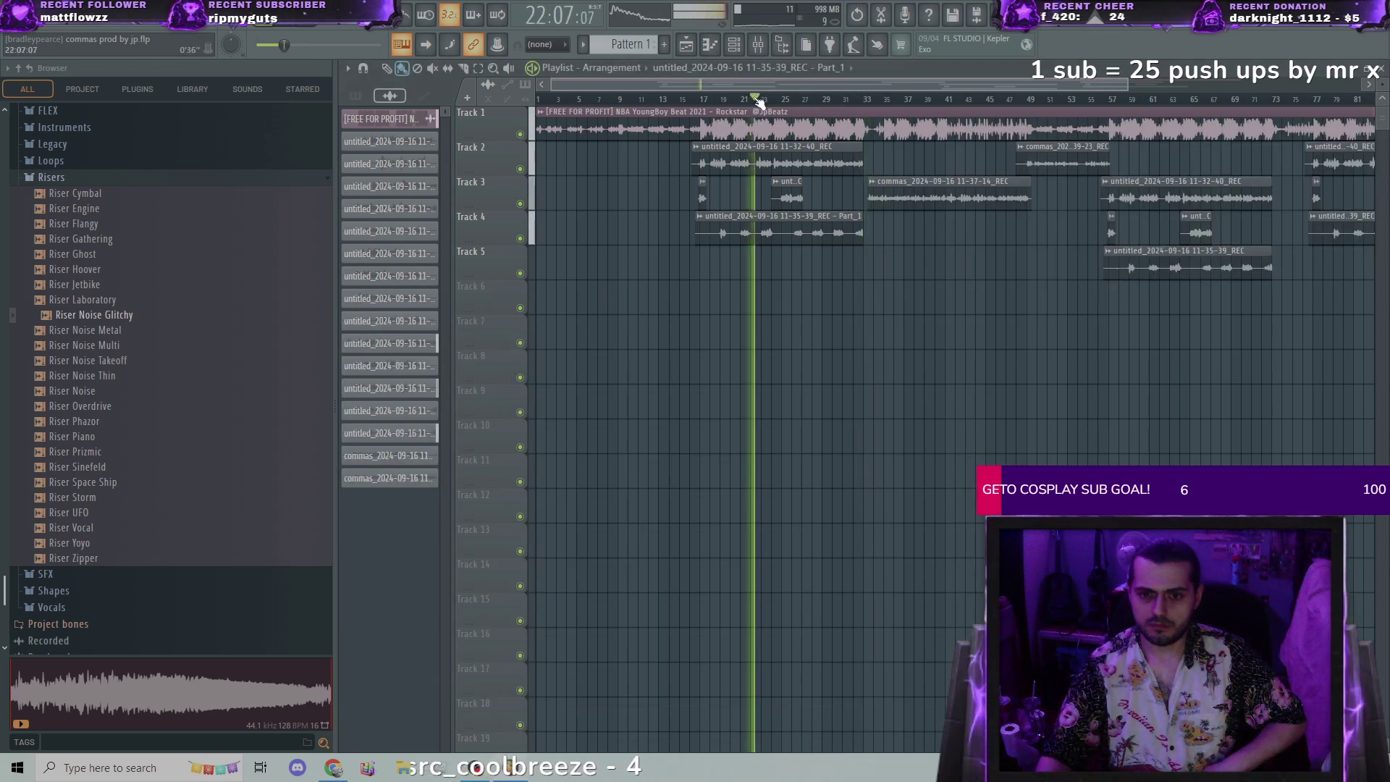
pyautogui.click(717, 100)
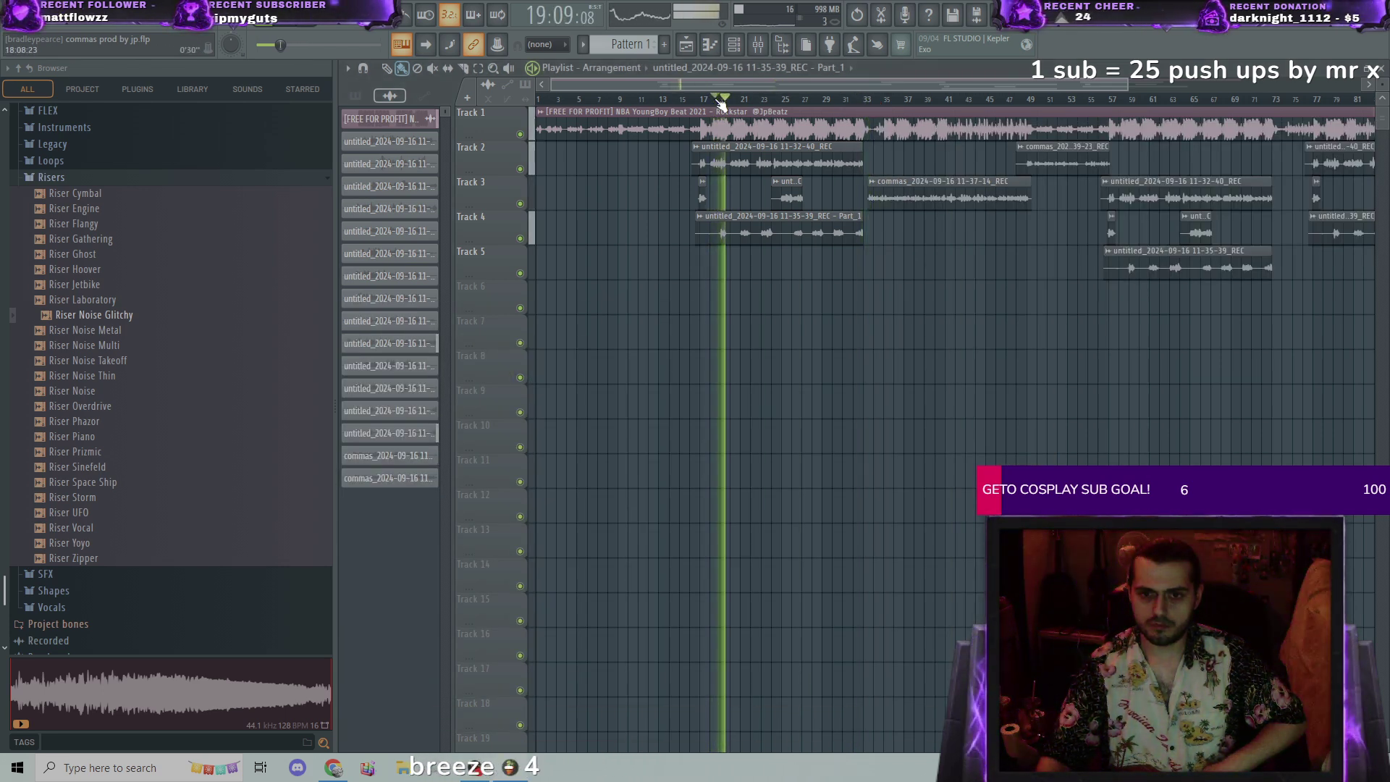
pyautogui.press('F9')
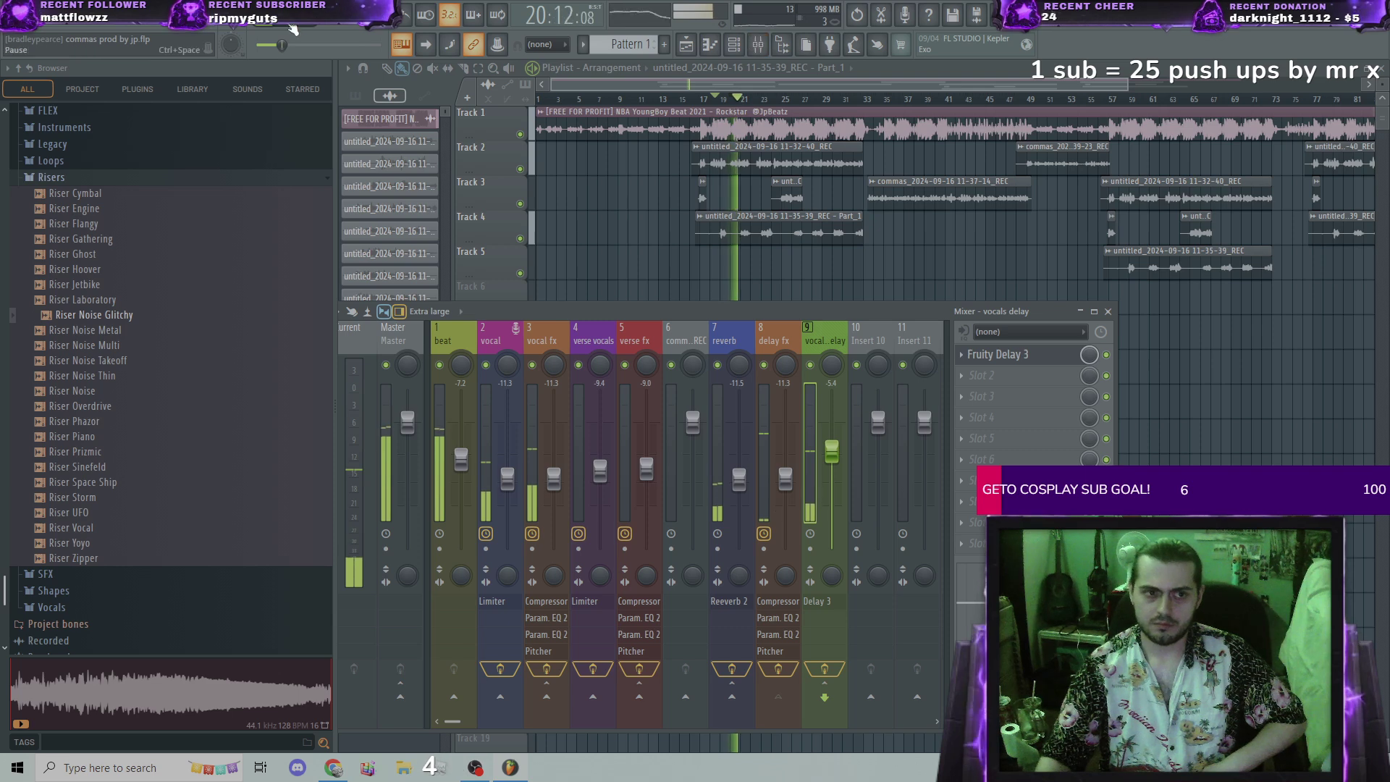
pyautogui.click(297, 28)
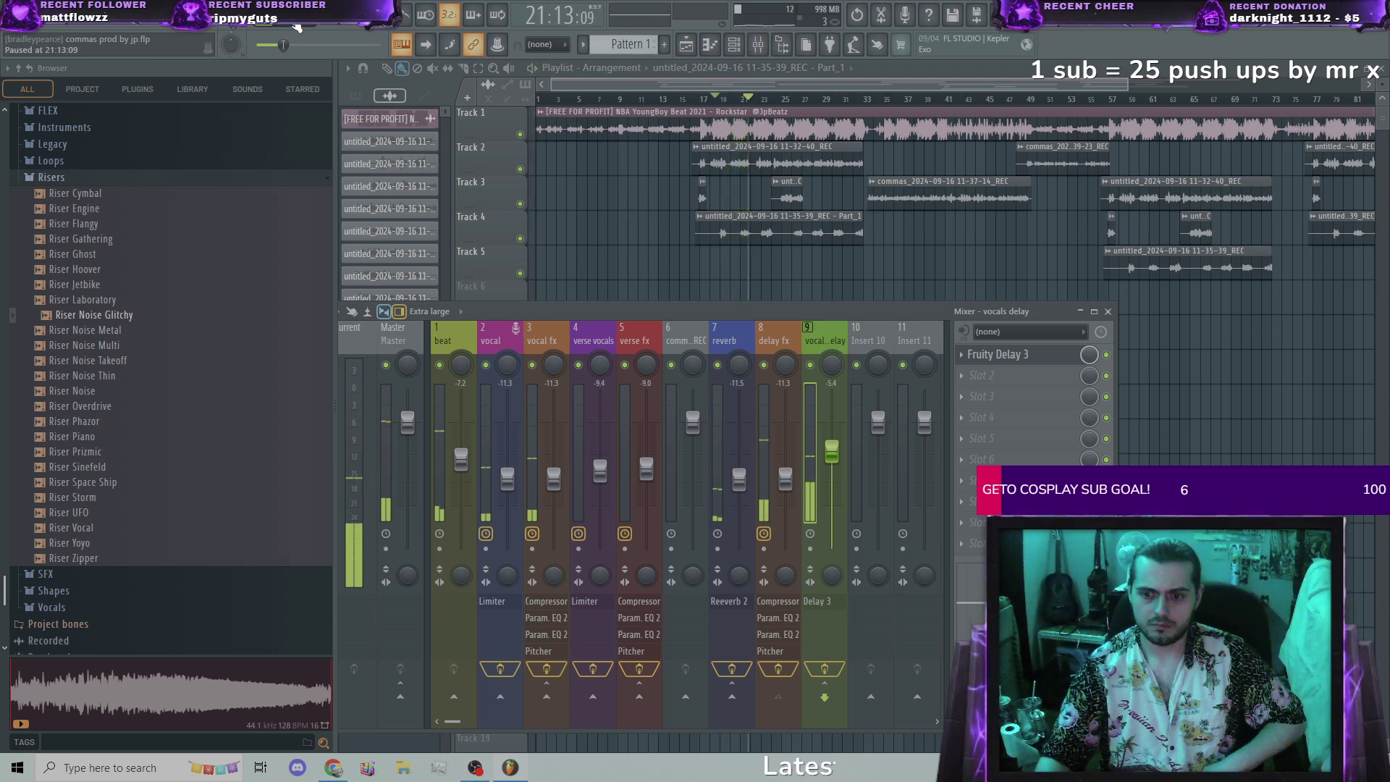
# Step: Check the Track 4 vocal clip's mixer assignment and remove the send from delay fx to vocals delay
pyautogui.click(998, 355)
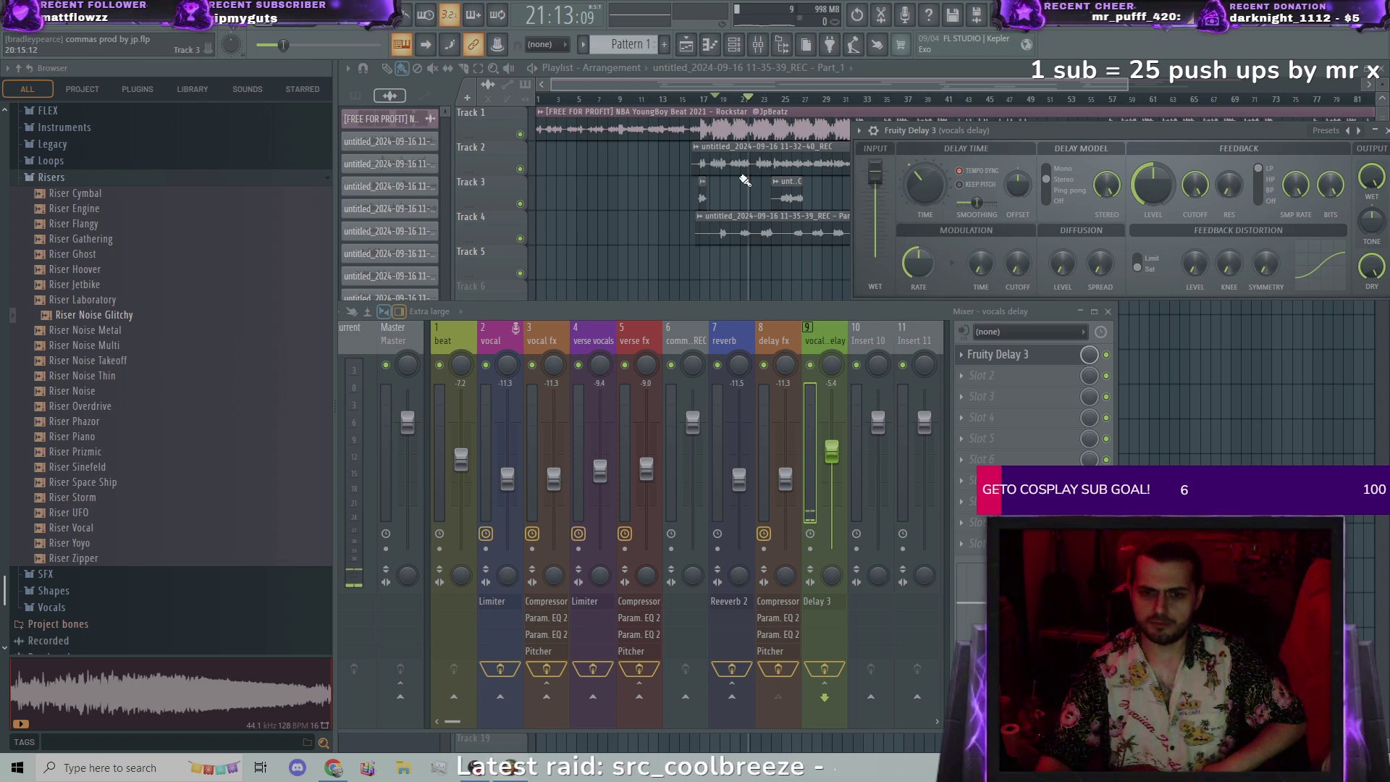
pyautogui.doubleClick(756, 226)
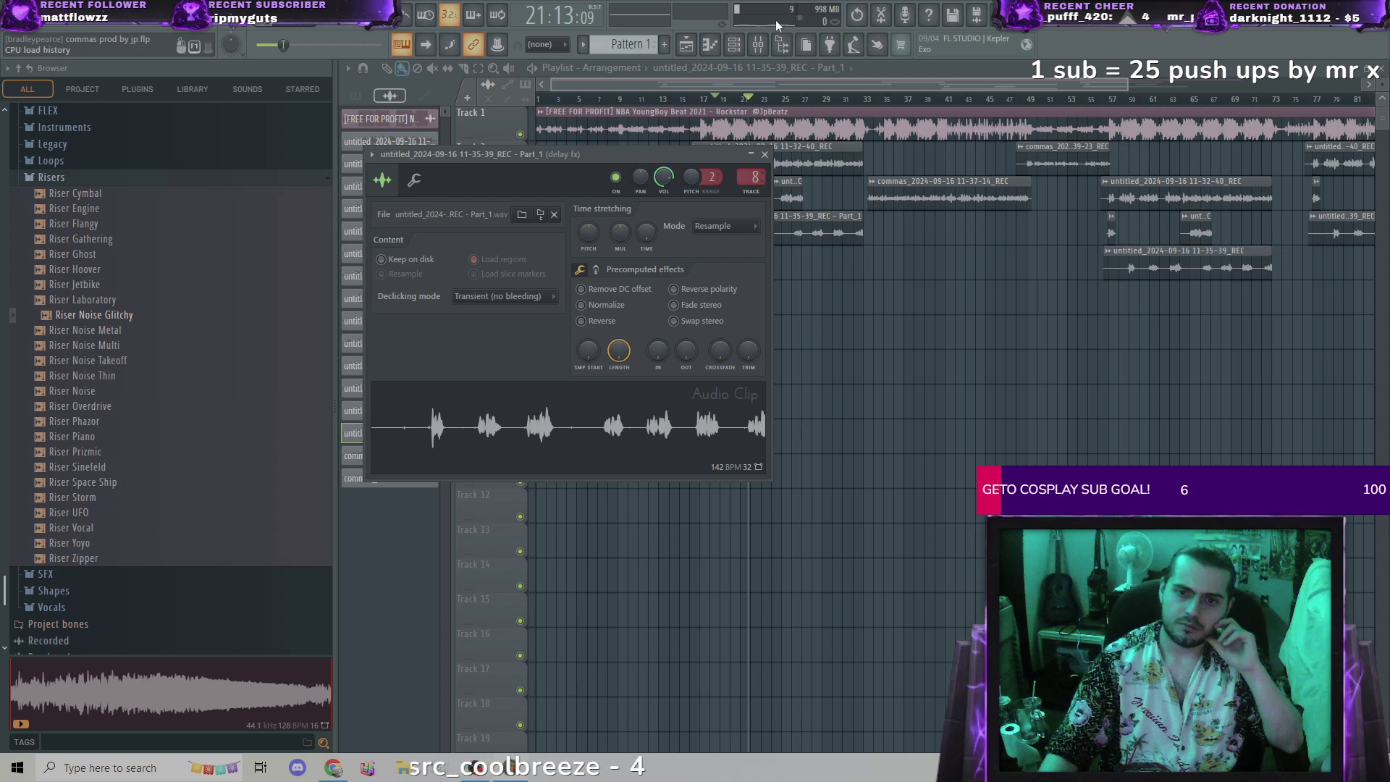
pyautogui.click(762, 45)
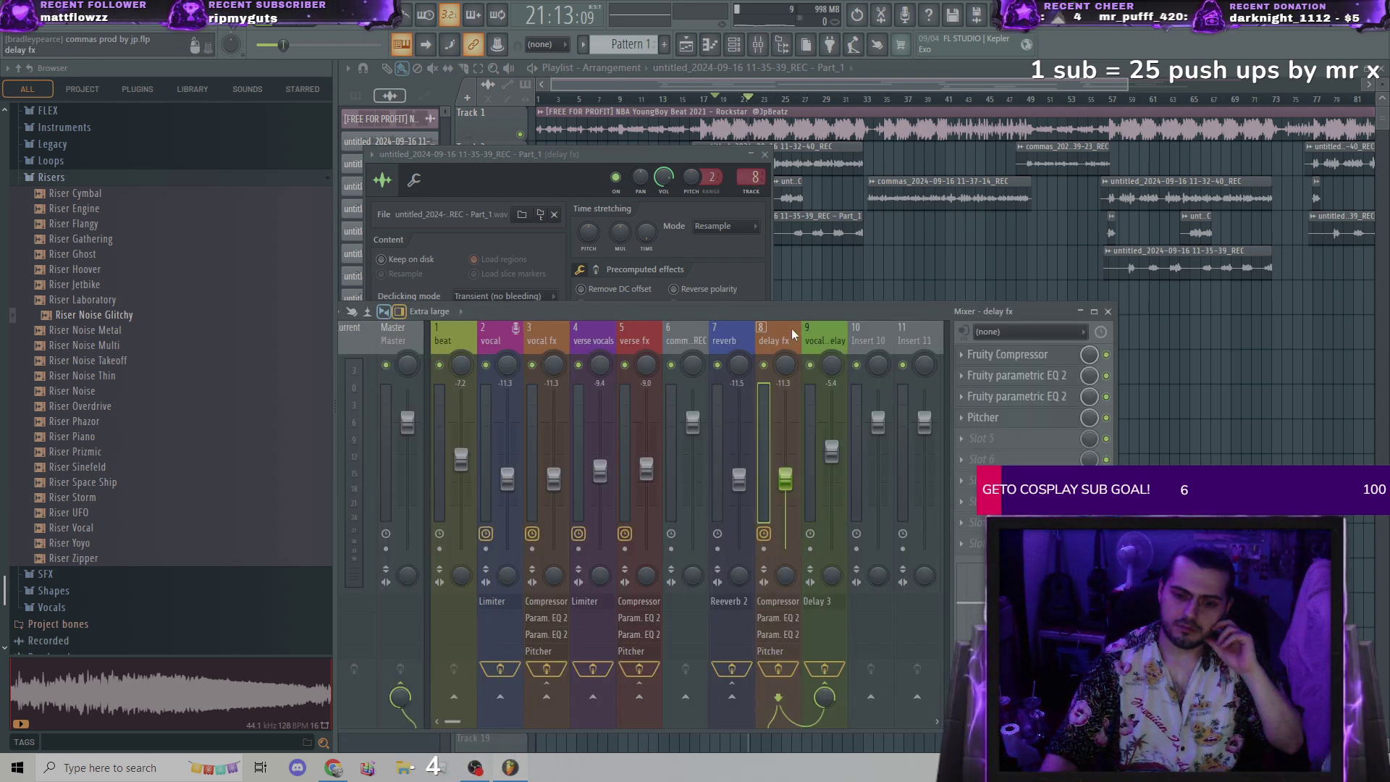
pyautogui.click(819, 332)
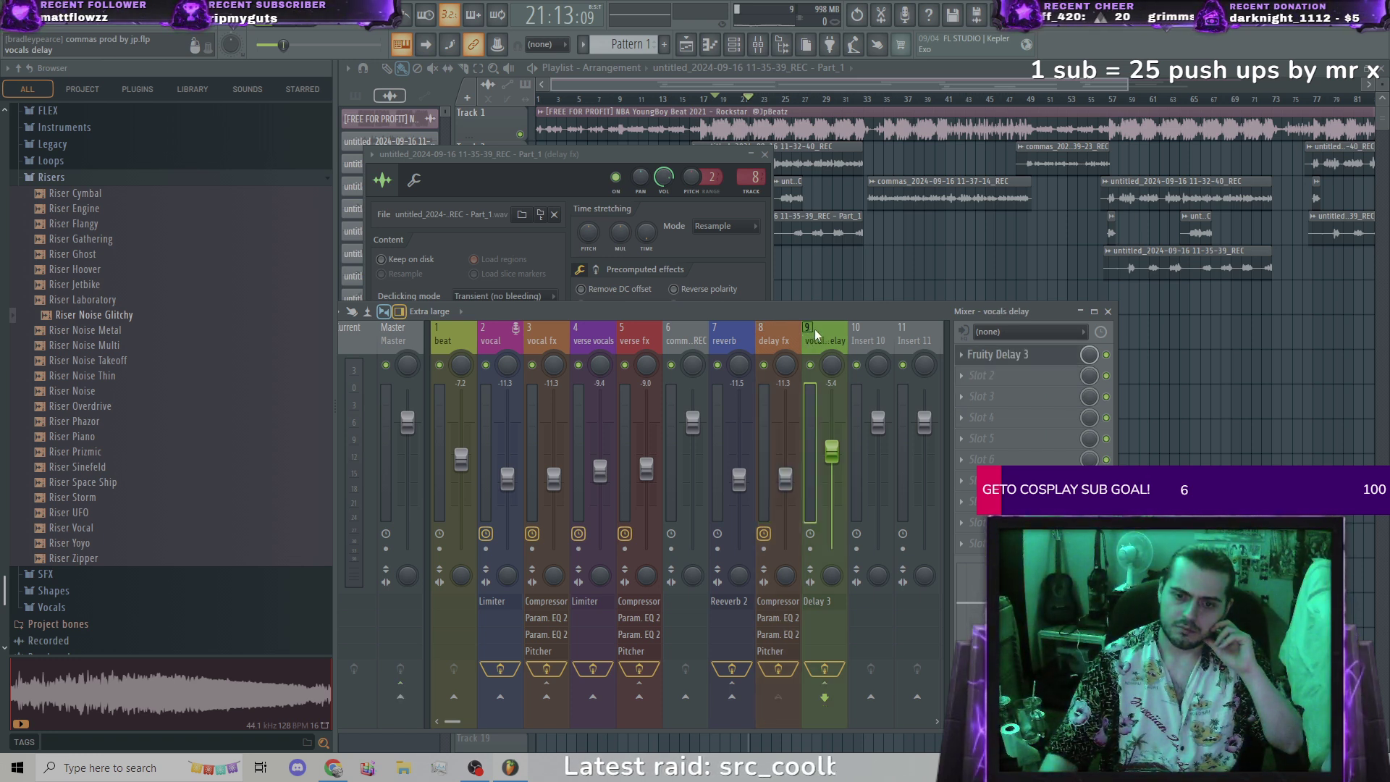
pyautogui.click(773, 335)
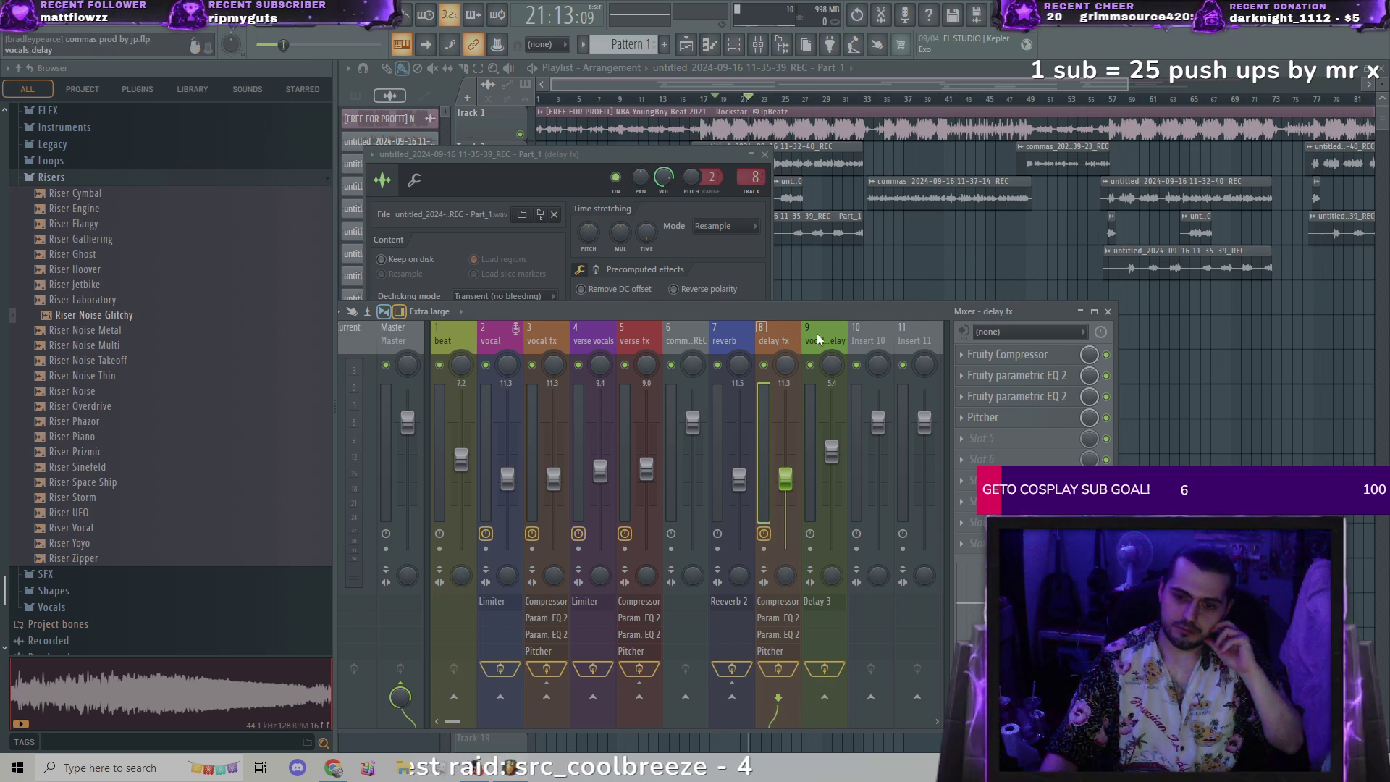
# Step: Load Fruity Delay 3 in the fifth effect slot of the delay fx track
pyautogui.click(974, 461)
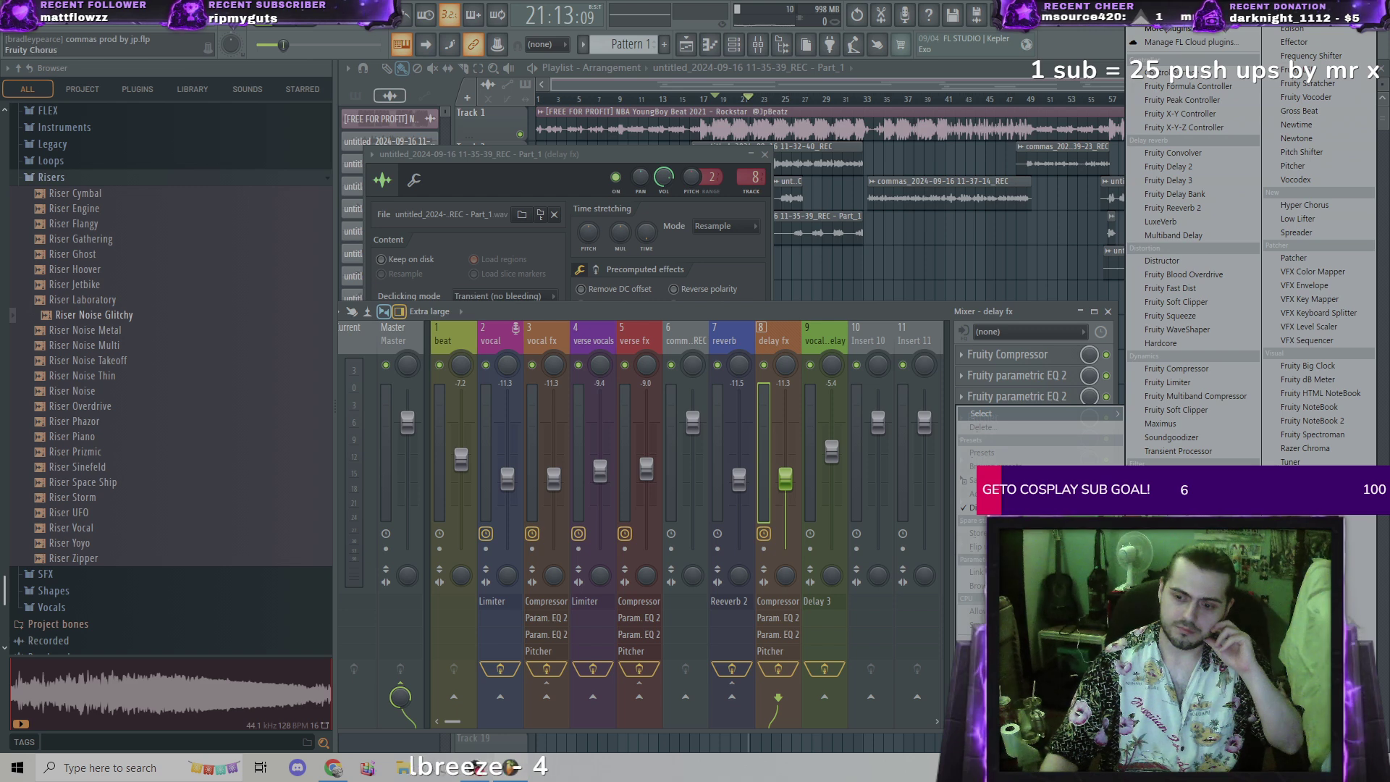
pyautogui.click(1215, 181)
pyautogui.moveTo(564, 249); pyautogui.dragTo(796, 291)
# Step: Play the arrangement, place the Fruity Delay 3 window clear of the mixer, and lower its mix level on delay fx to 75%
pyautogui.press('space')
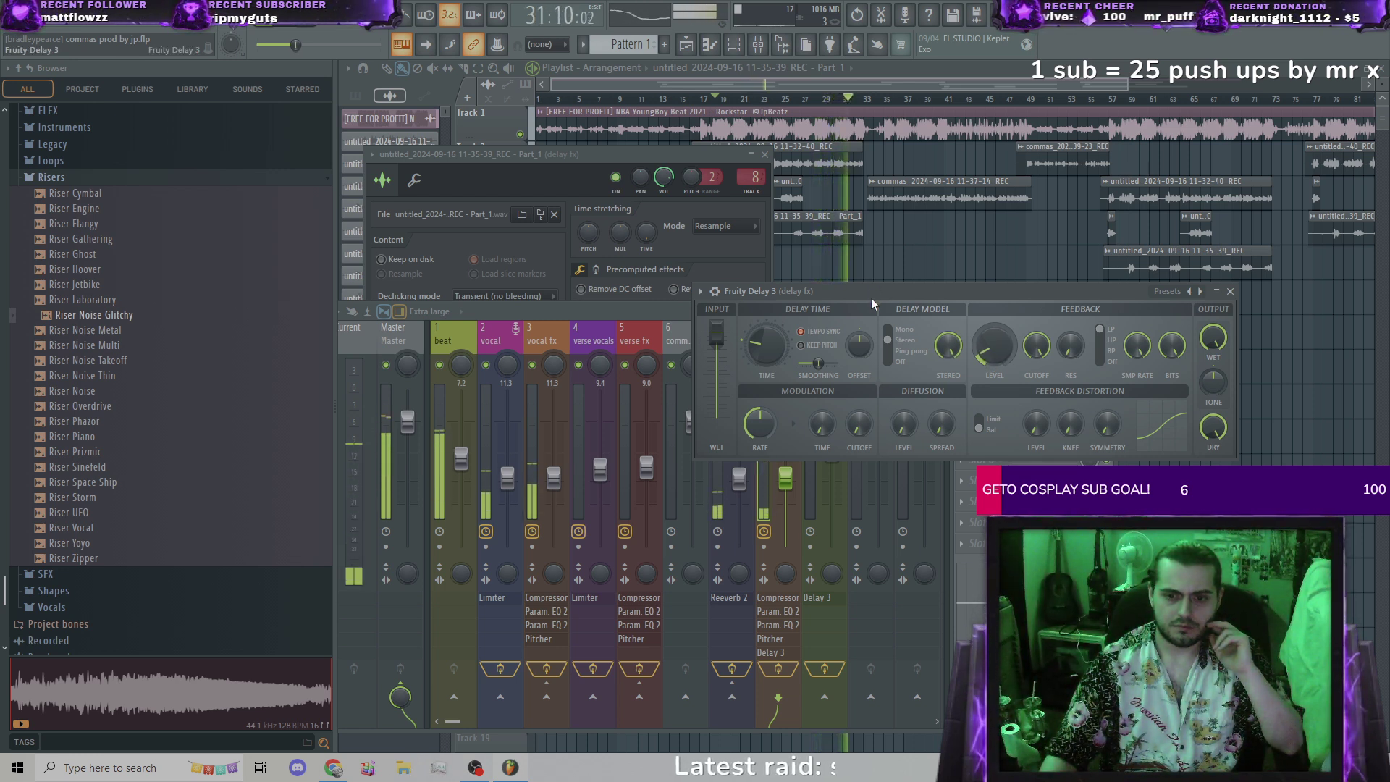
pyautogui.moveTo(871, 298); pyautogui.dragTo(1342, 452)
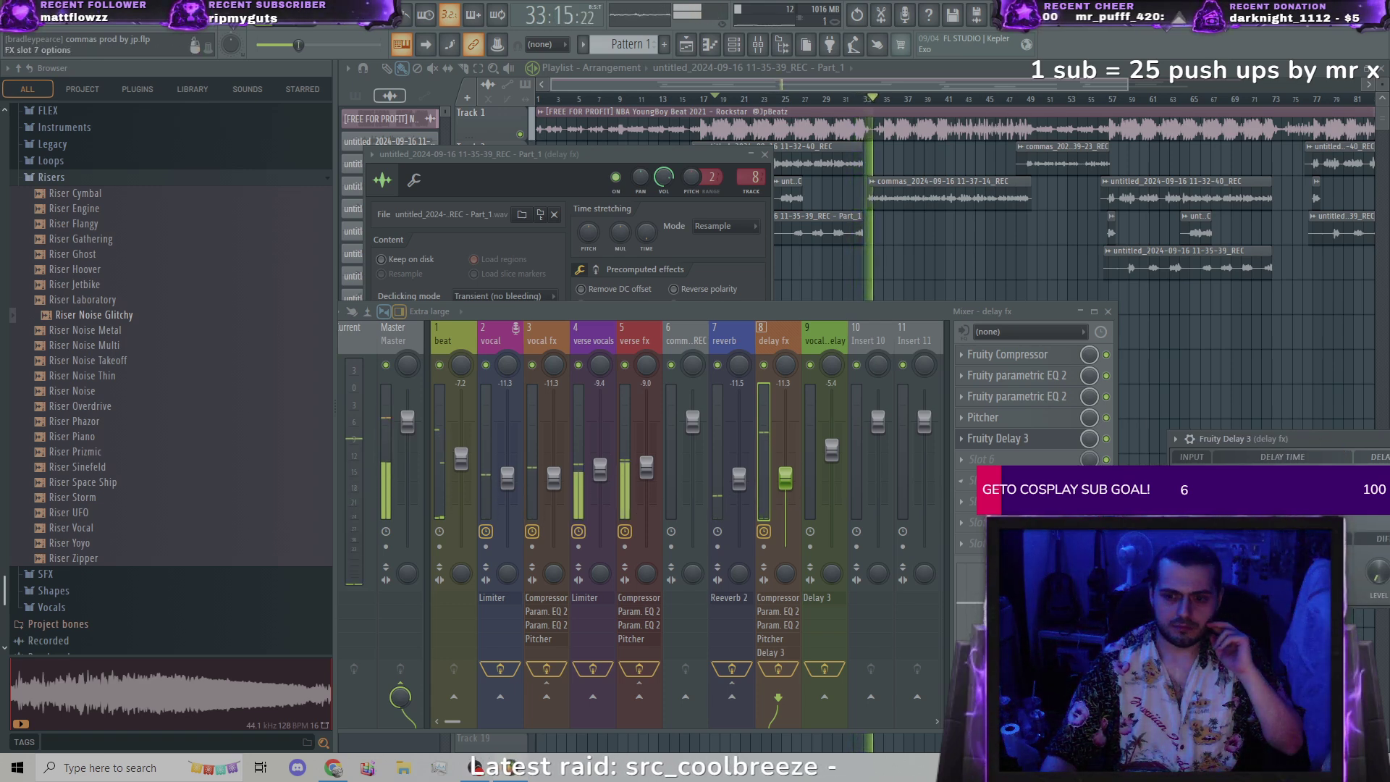
pyautogui.moveTo(1089, 438); pyautogui.dragTo(1089, 452)
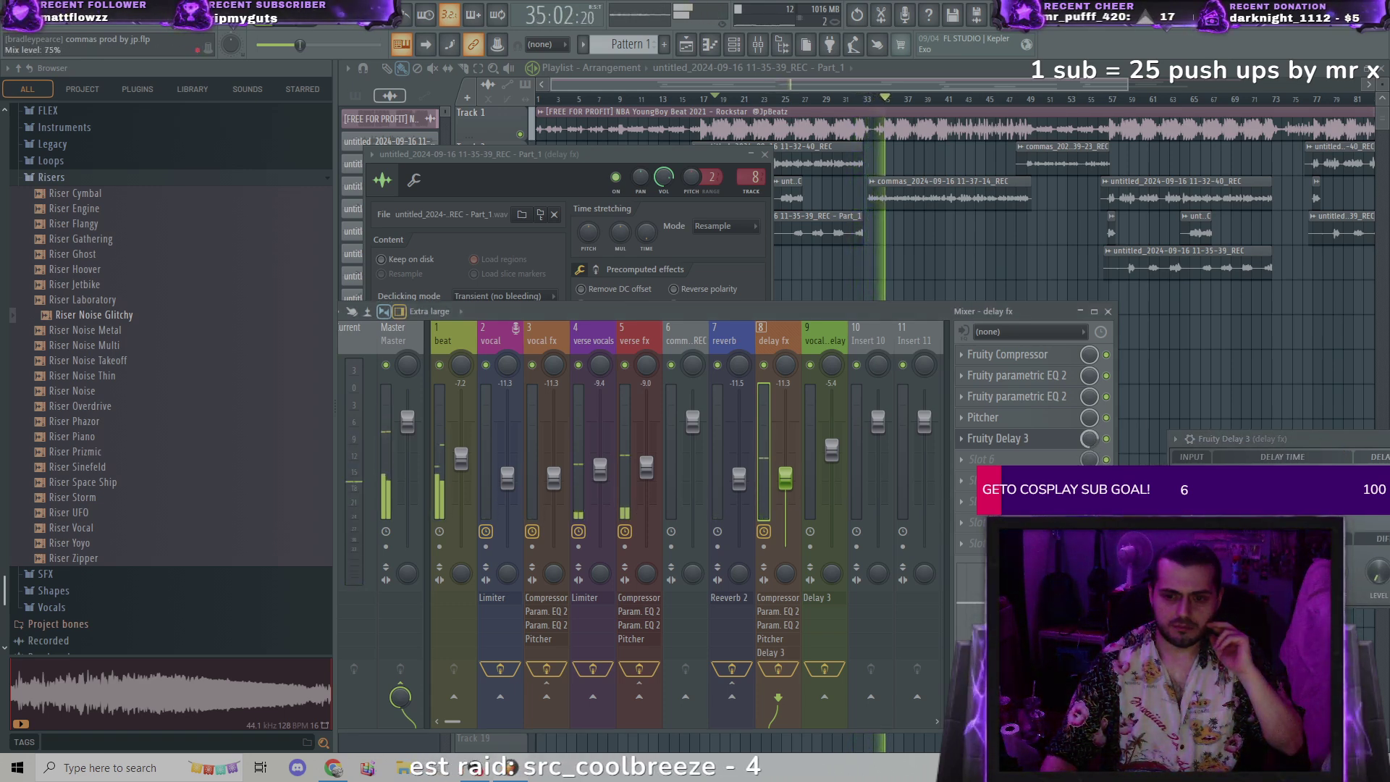
# Step: Replay the arrangement from bar 18 and add a volume automation clip for the Track 4 vocal clip starting near bar 17
pyautogui.moveTo(890, 104); pyautogui.dragTo(716, 101)
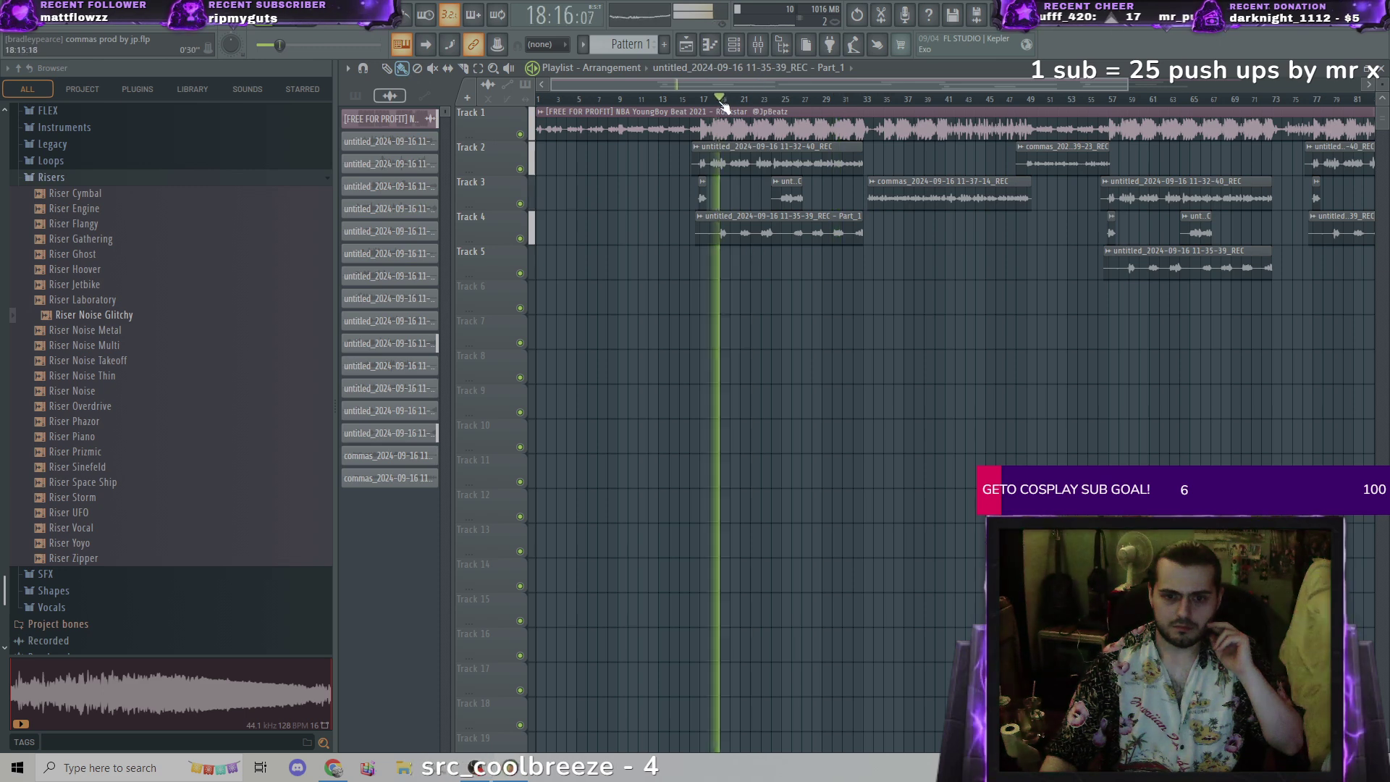
pyautogui.click(757, 45)
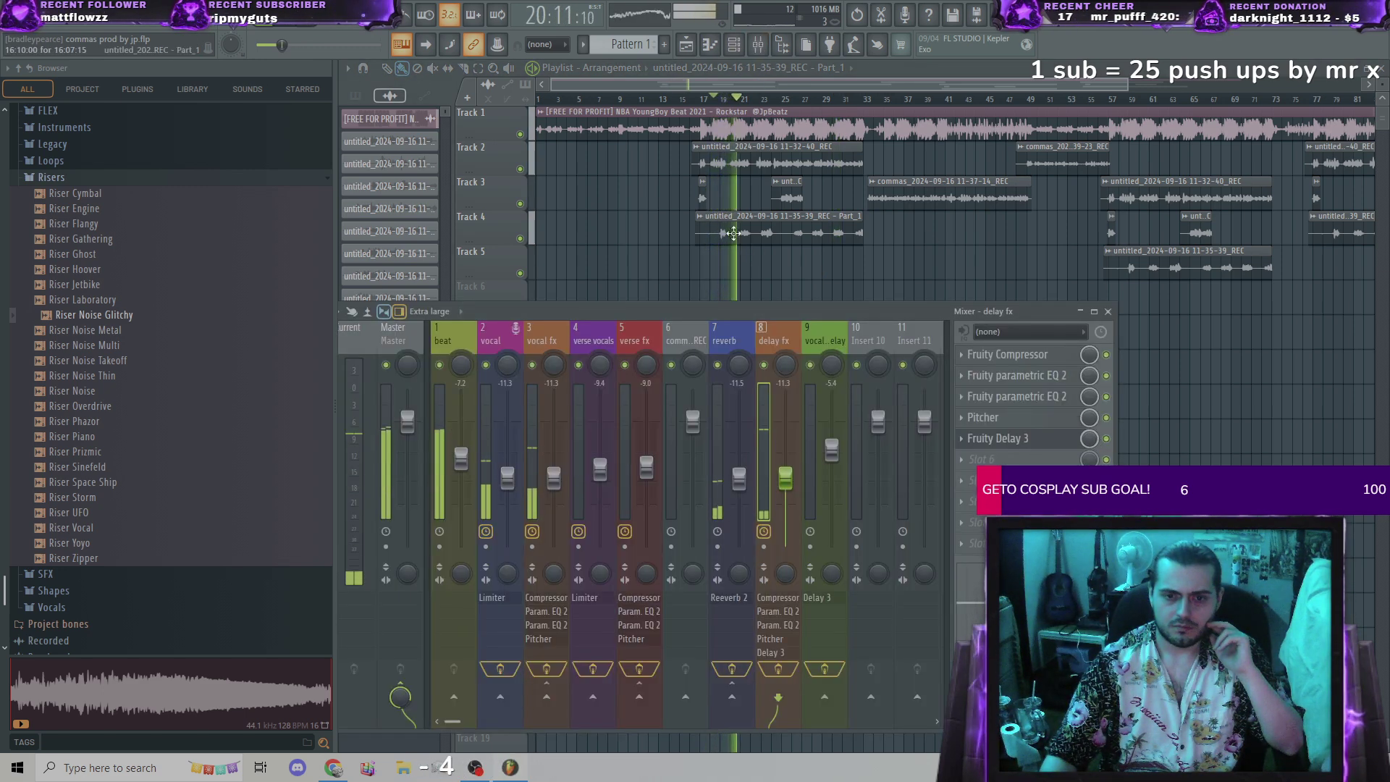
pyautogui.click(698, 215)
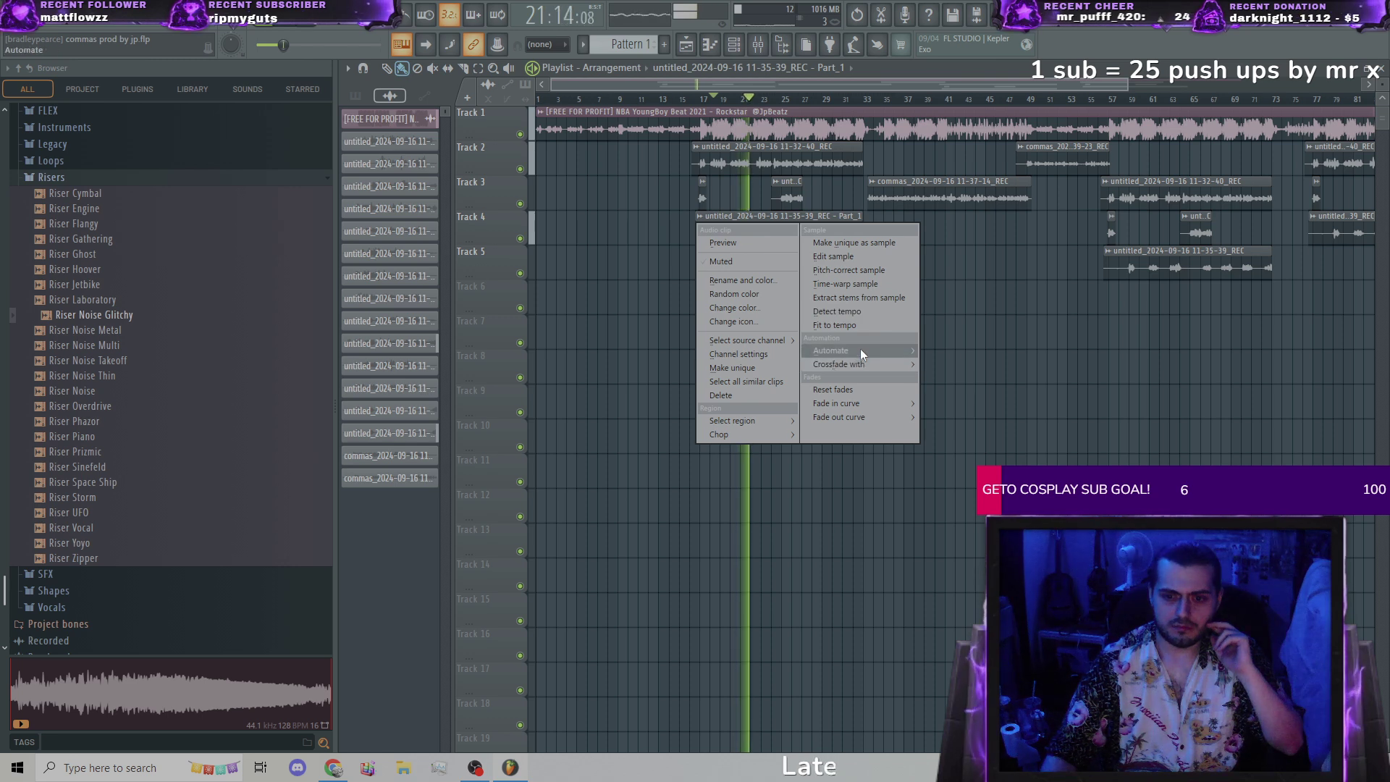
pyautogui.click(937, 355)
pyautogui.click(938, 362)
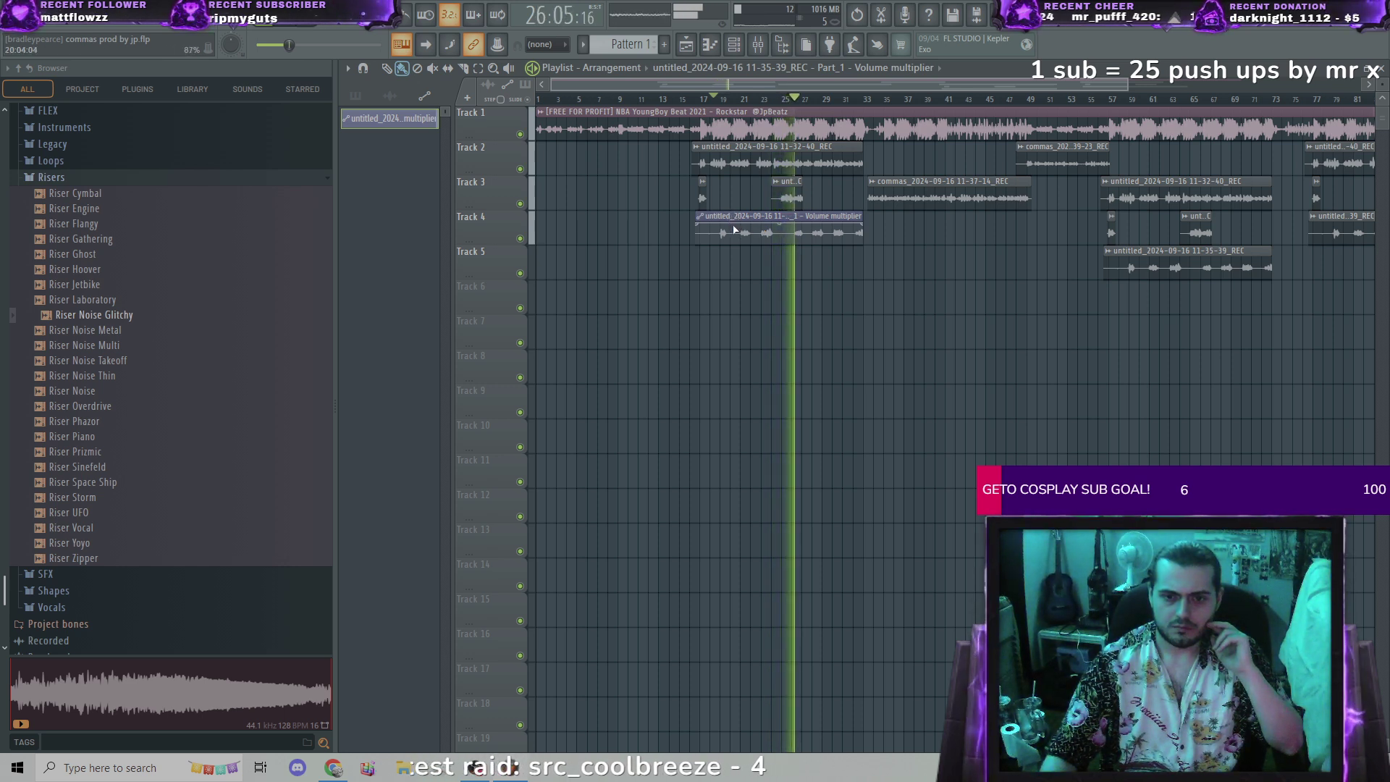
# Step: Shape the Track 4 volume automation to dip around bars 19 to 21 and rise toward the clip's end, replaying from bar 18 to check
pyautogui.moveTo(746, 231); pyautogui.dragTo(739, 233)
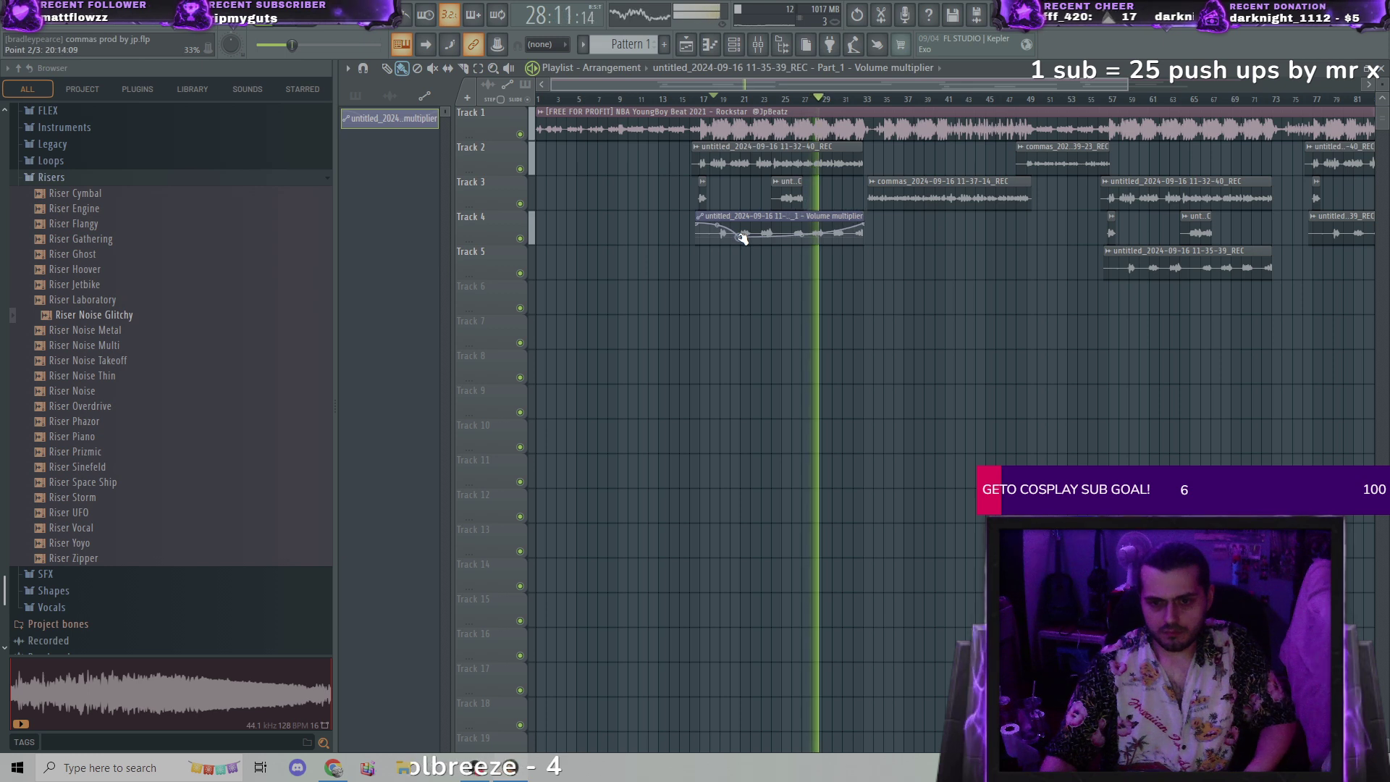
pyautogui.click(792, 100)
pyautogui.click(711, 99)
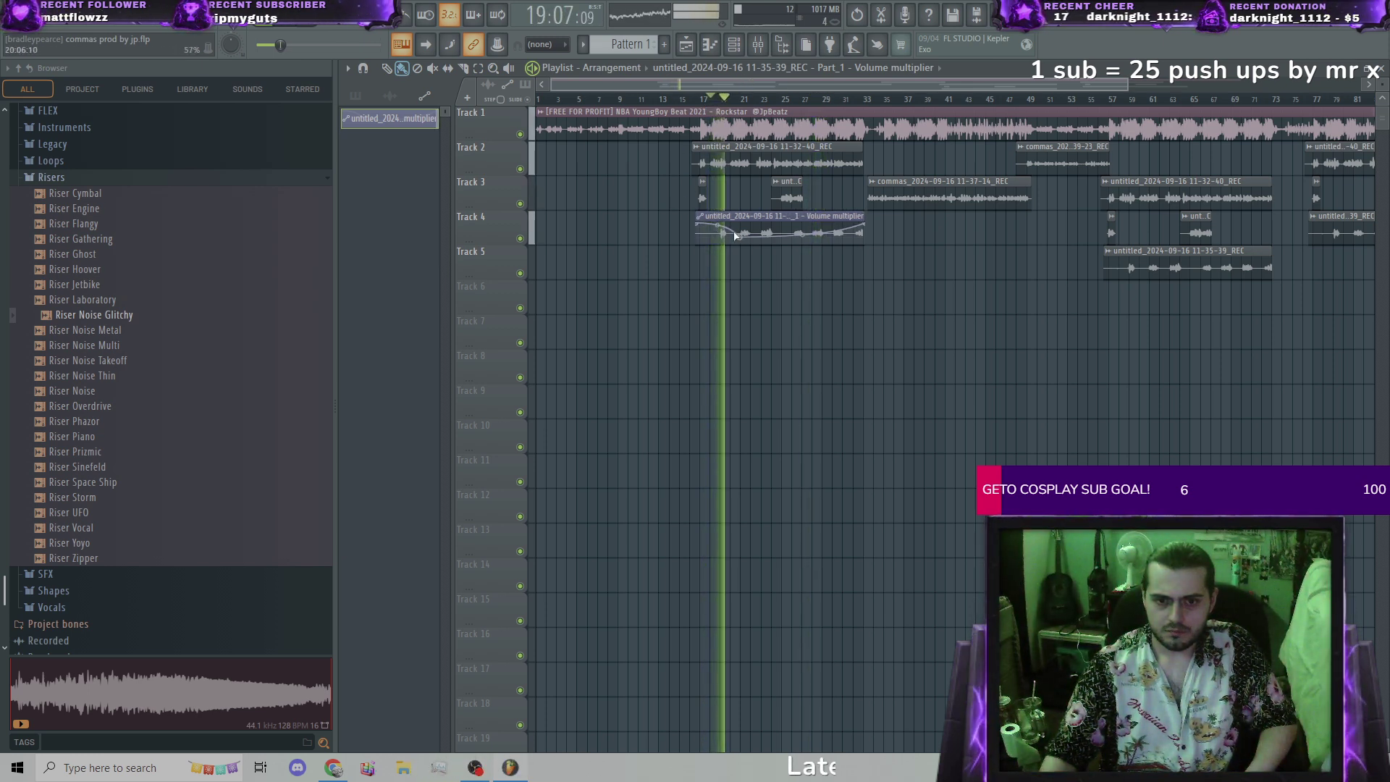
pyautogui.moveTo(737, 237); pyautogui.dragTo(738, 239)
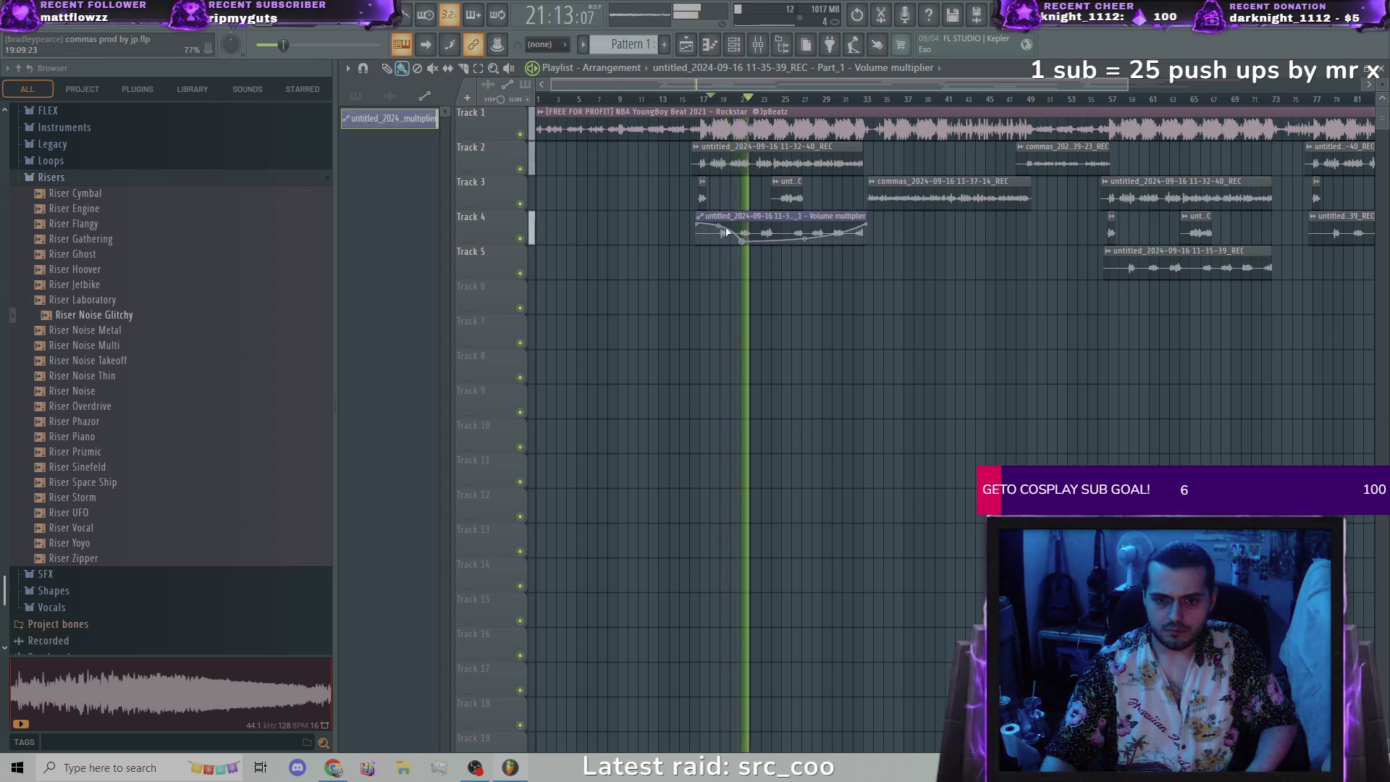
pyautogui.rightClick(720, 239)
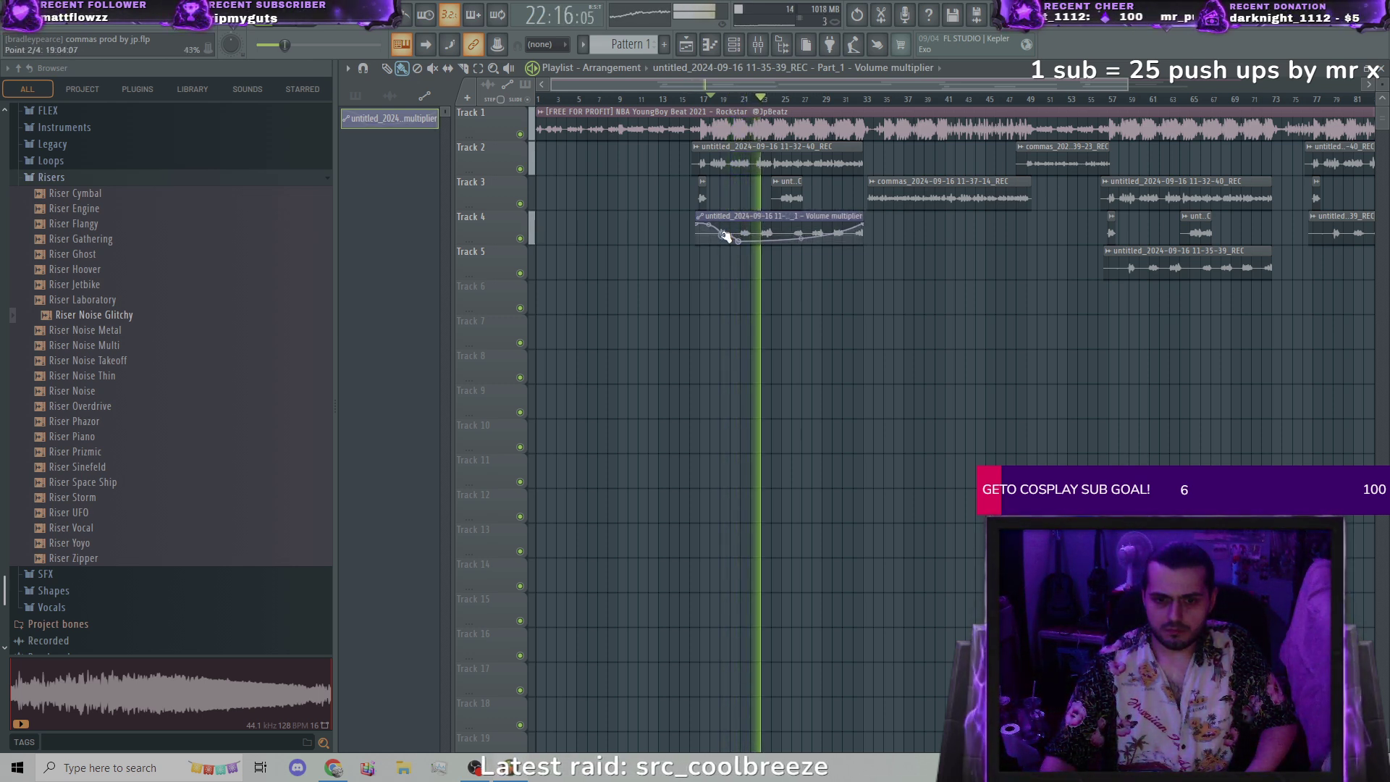
pyautogui.moveTo(730, 240); pyautogui.dragTo(745, 241)
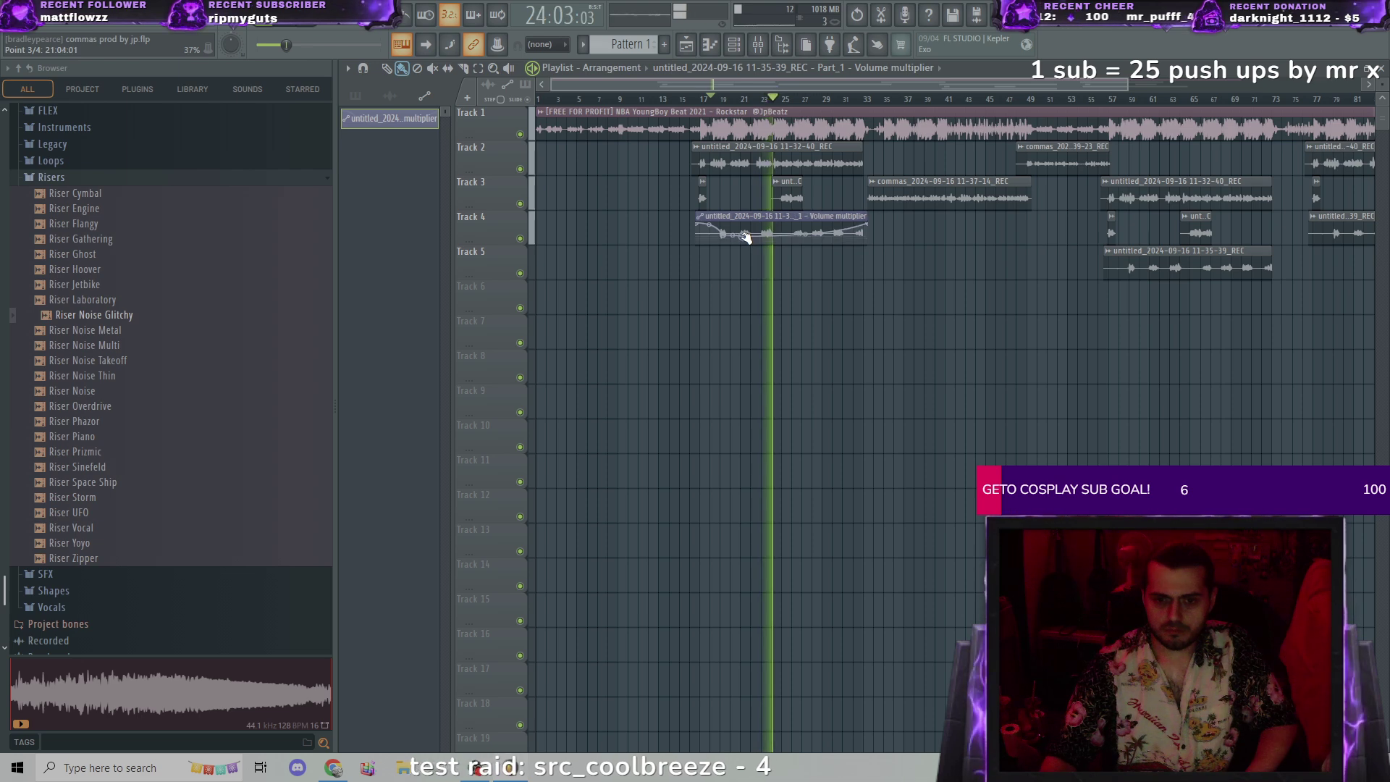
# Step: Replay from bar 18 and place the delay fx track's Fruity Delay 3 window over the mixer, clear of the webcam area
pyautogui.click(718, 99)
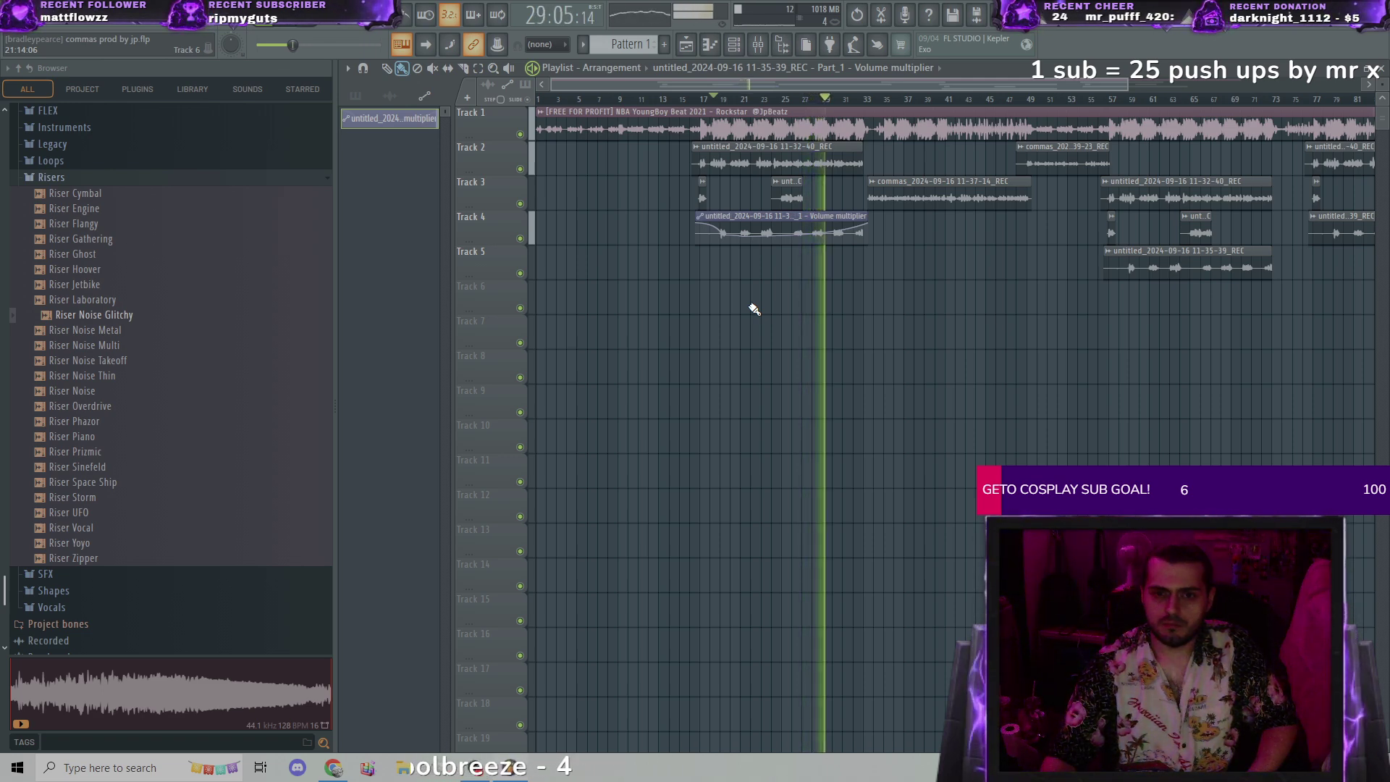
pyautogui.click(759, 46)
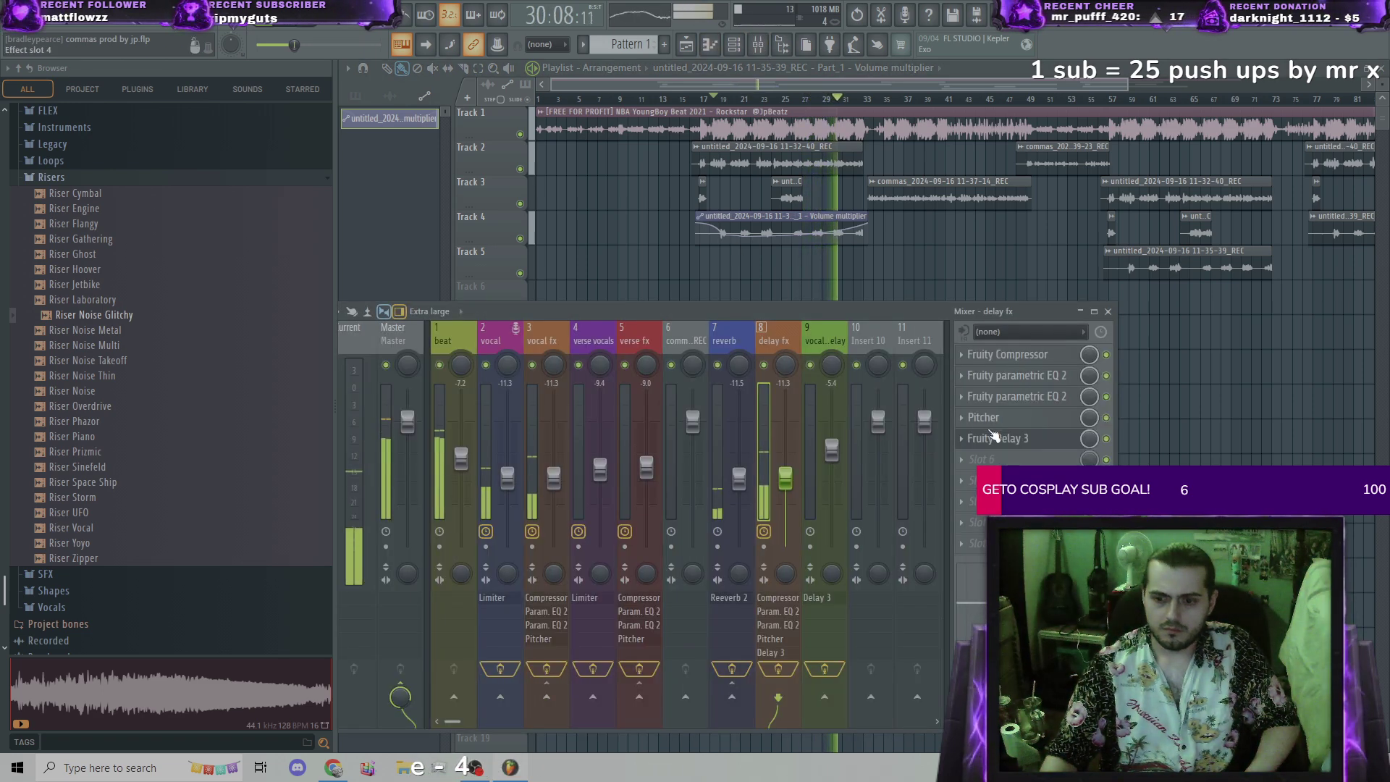
pyautogui.click(1017, 440)
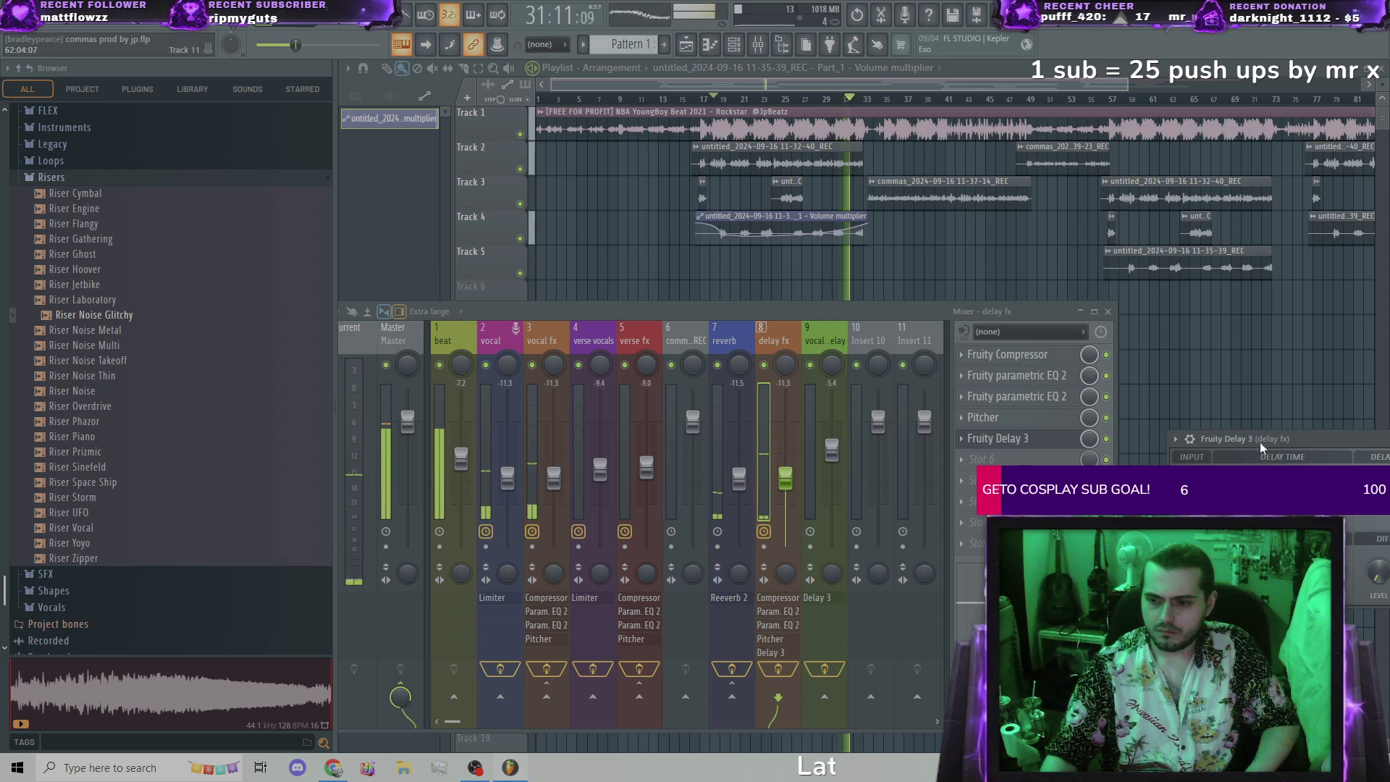
pyautogui.moveTo(1301, 440); pyautogui.dragTo(809, 268)
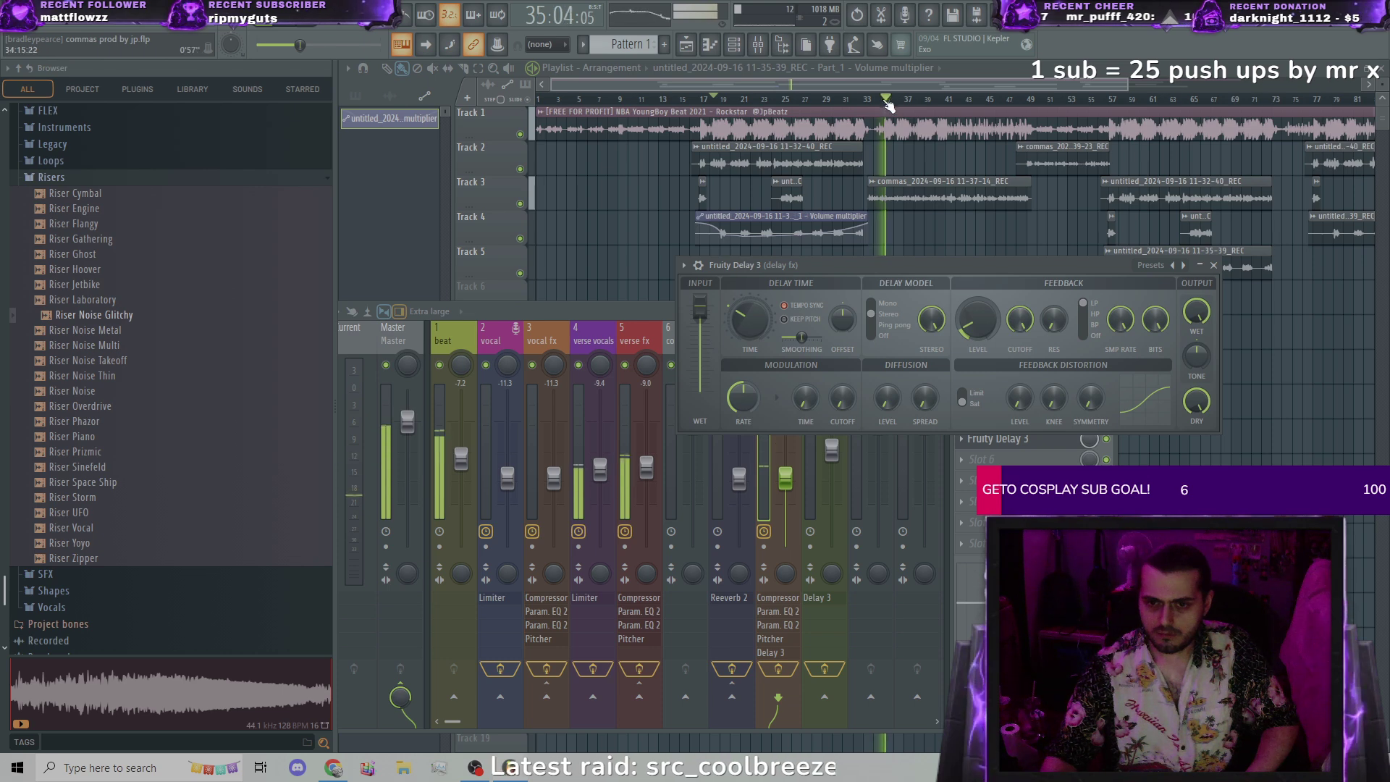
# Step: Replay from bar 18 and raise the time smoothing of Fruity Delay 3 on the delay fx track
pyautogui.moveTo(822, 86); pyautogui.dragTo(718, 84)
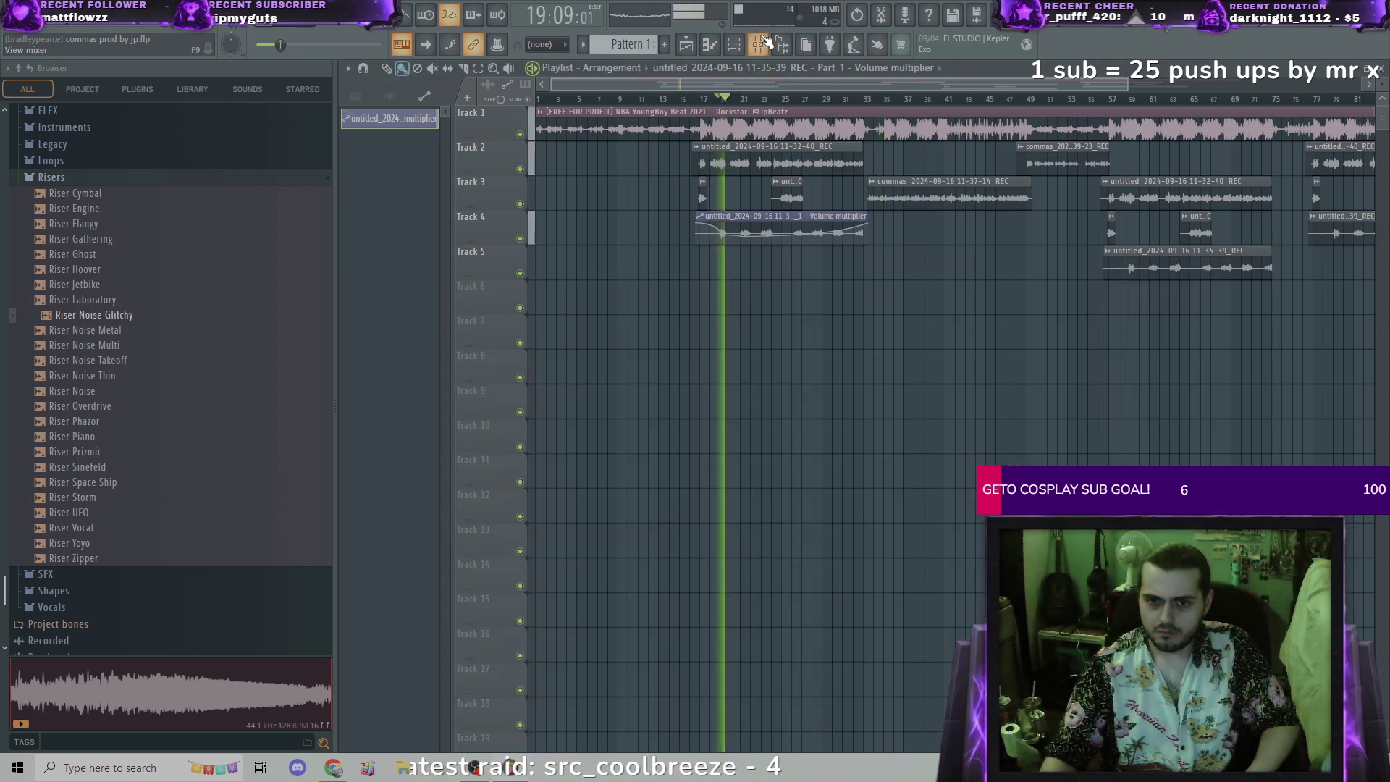
pyautogui.press('F9')
pyautogui.click(998, 438)
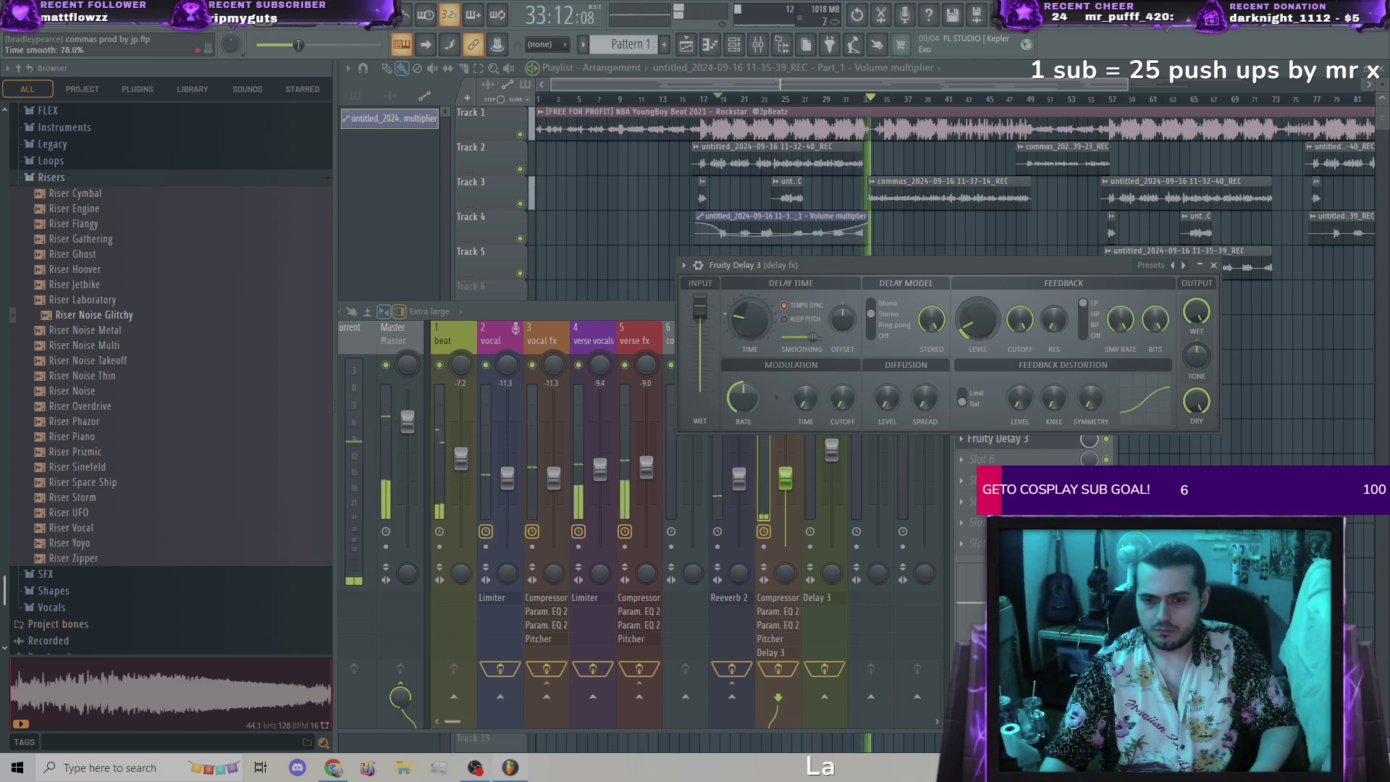
# Step: Replay from about bar 19, lowering the delay fx fader to -16.3 dB and Fruity Delay 3's modulation cutoff to 2.8%
pyautogui.moveTo(806, 101); pyautogui.dragTo(725, 105)
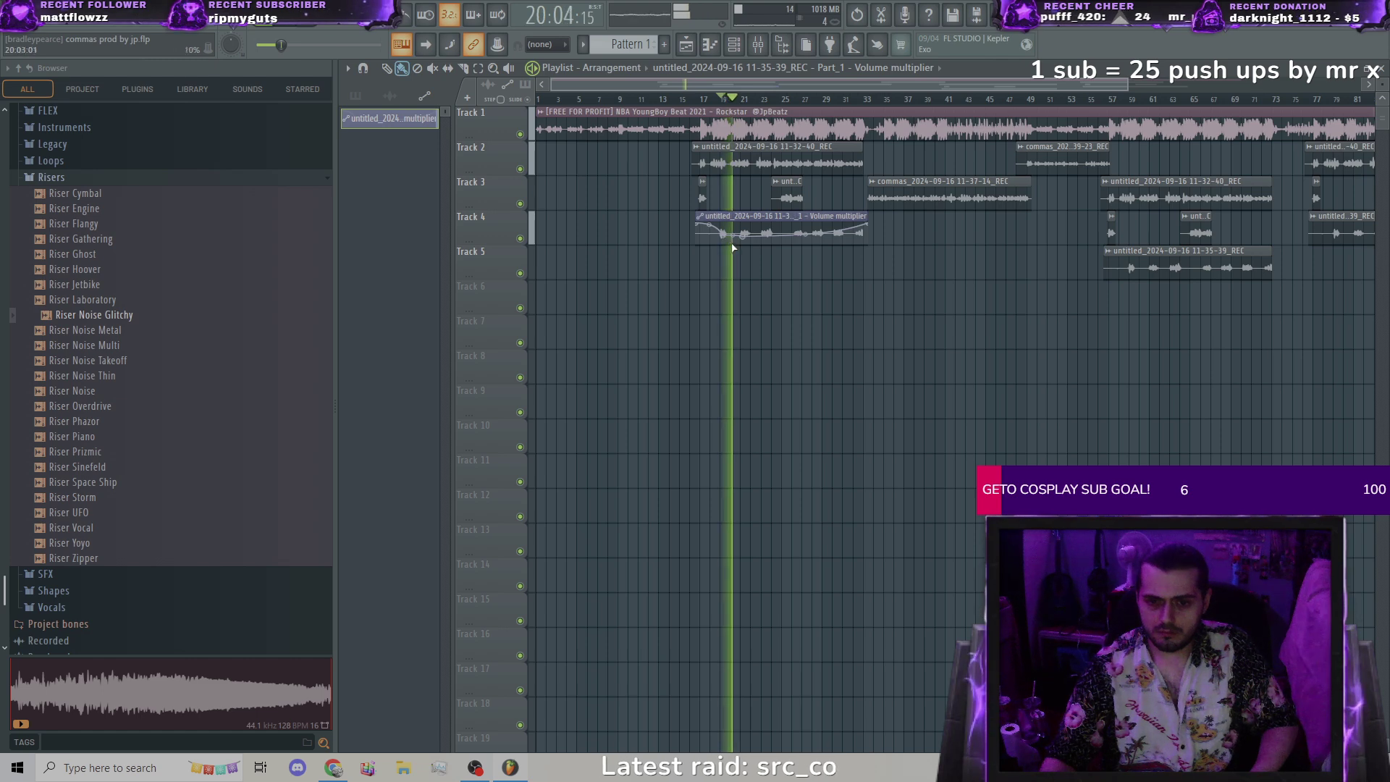
pyautogui.click(758, 44)
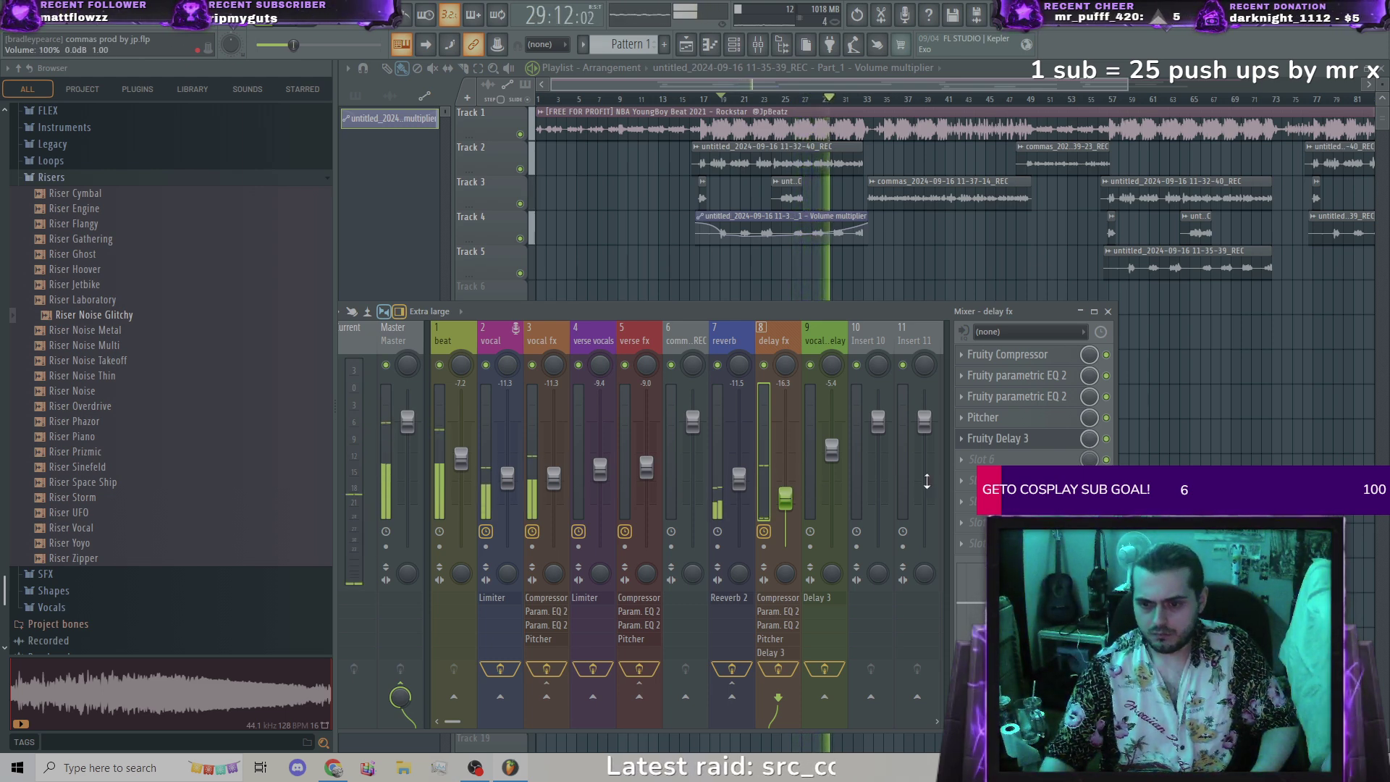
pyautogui.click(1014, 439)
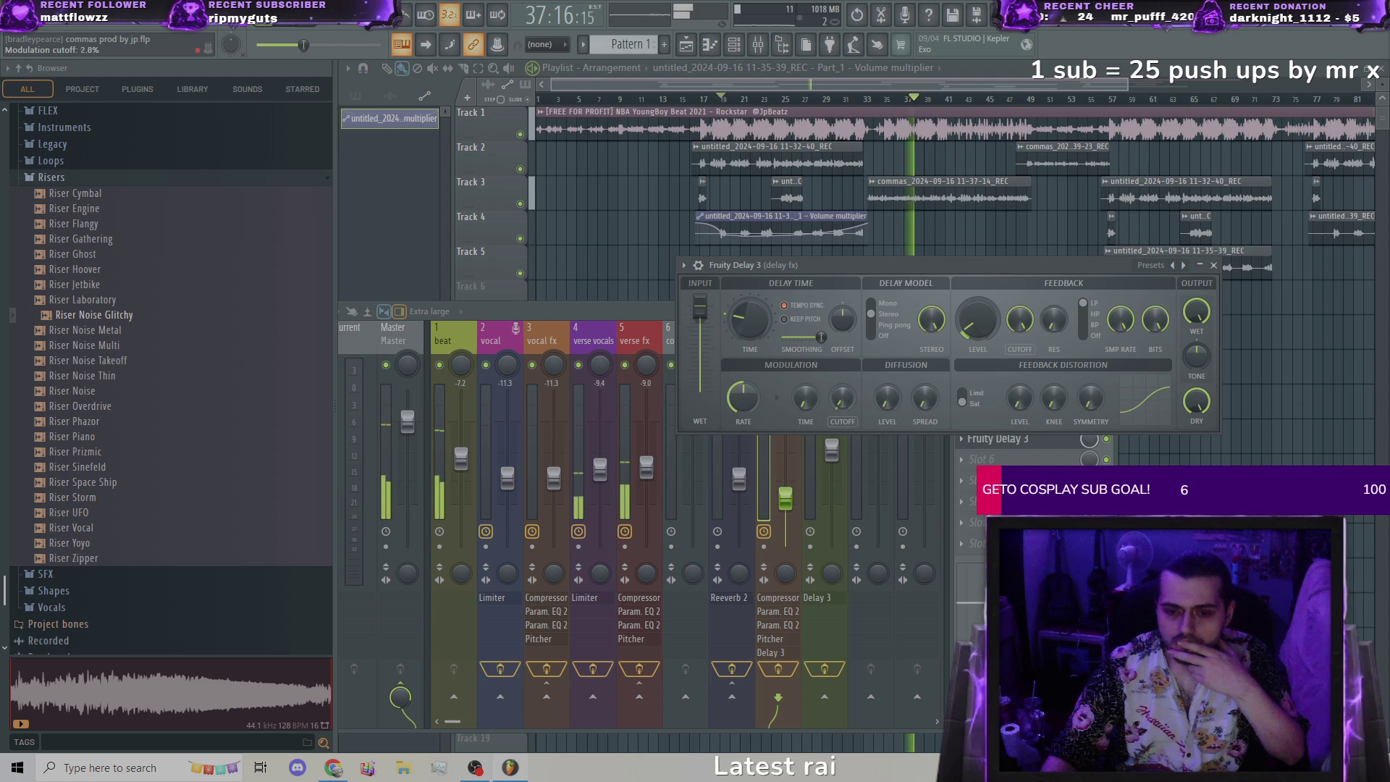
# Step: Replay the arrangement from bar 18 with the mixer and Fruity Delay 3 settings shown to check the delayed vocals
pyautogui.moveTo(939, 106); pyautogui.dragTo(717, 154)
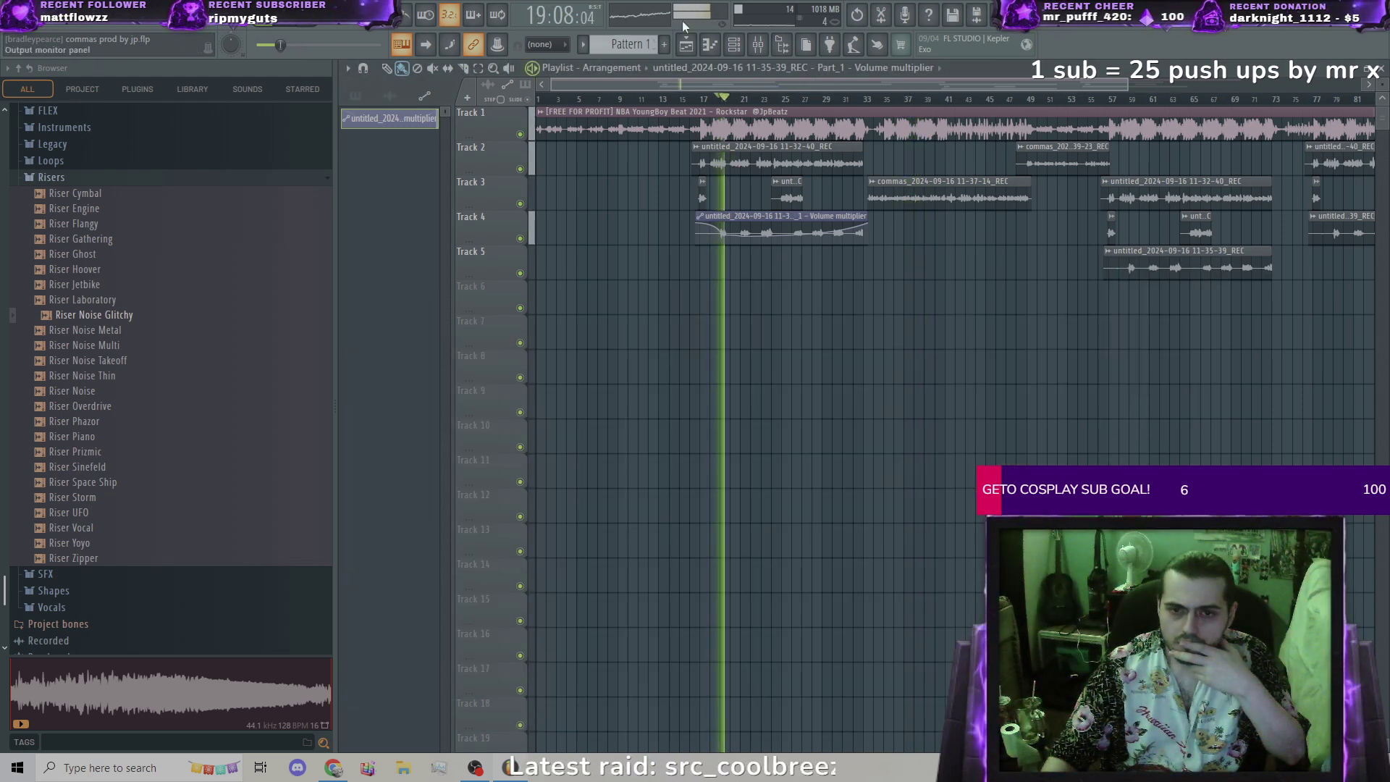
pyautogui.click(758, 44)
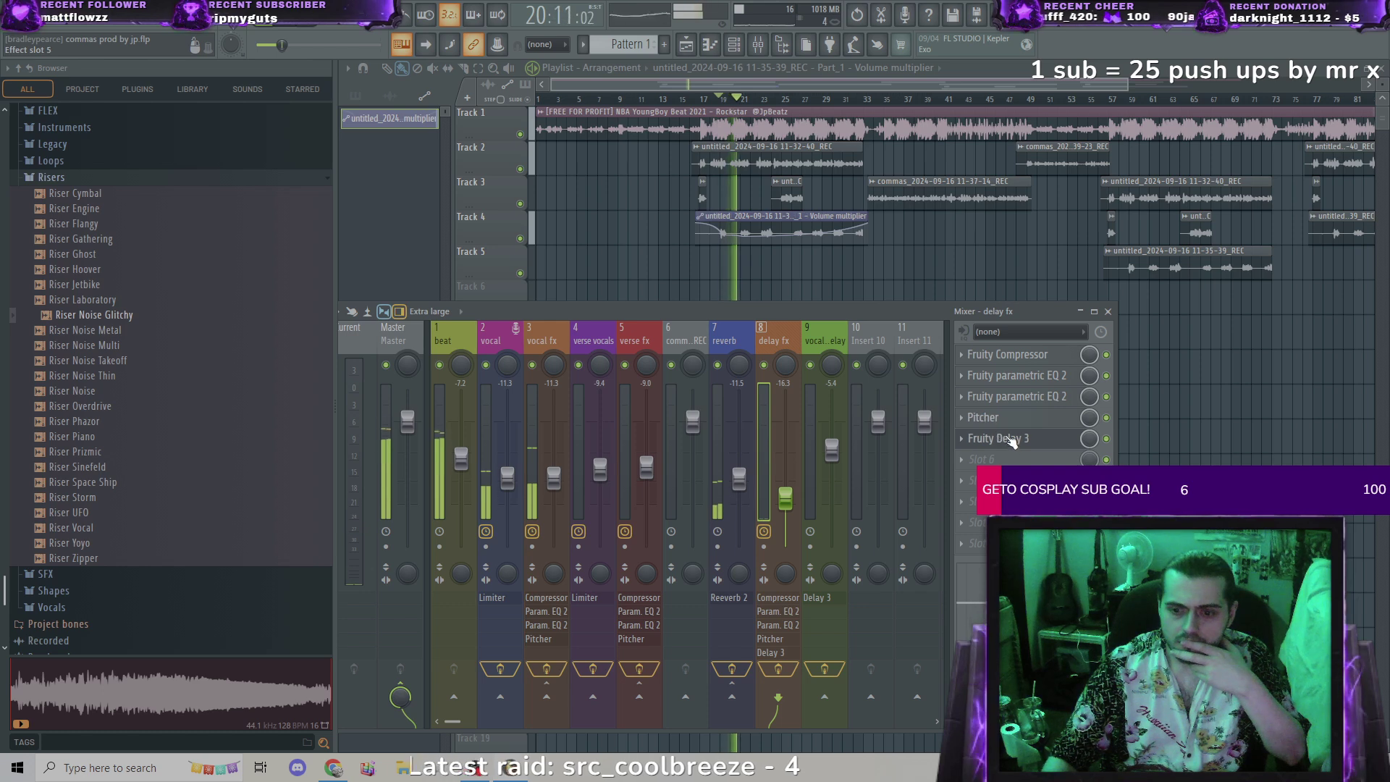
pyautogui.click(1011, 439)
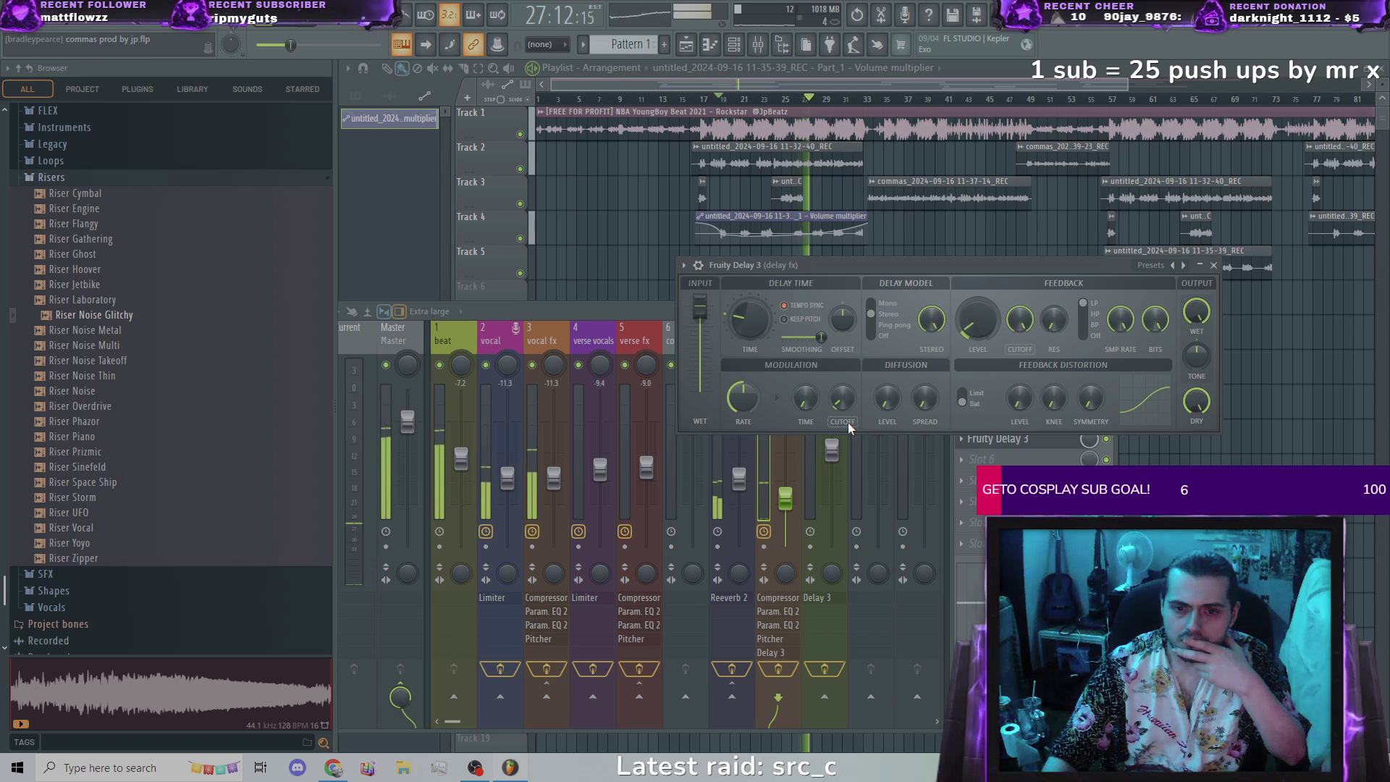
# Step: Add a volume automation clip for the short Track 3 vocal clip at bar 24 and shape it as a rising fade
pyautogui.rightClick(775, 186)
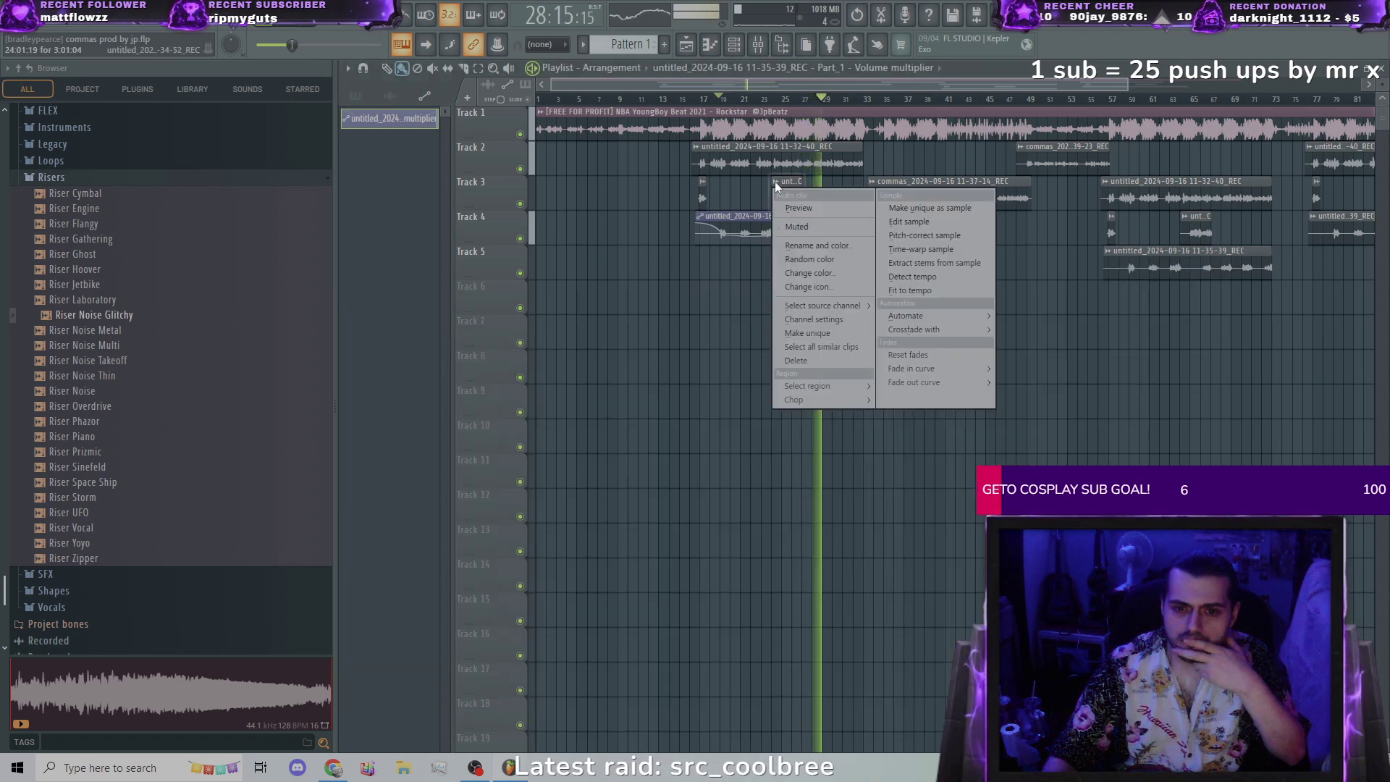
pyautogui.moveTo(940, 314)
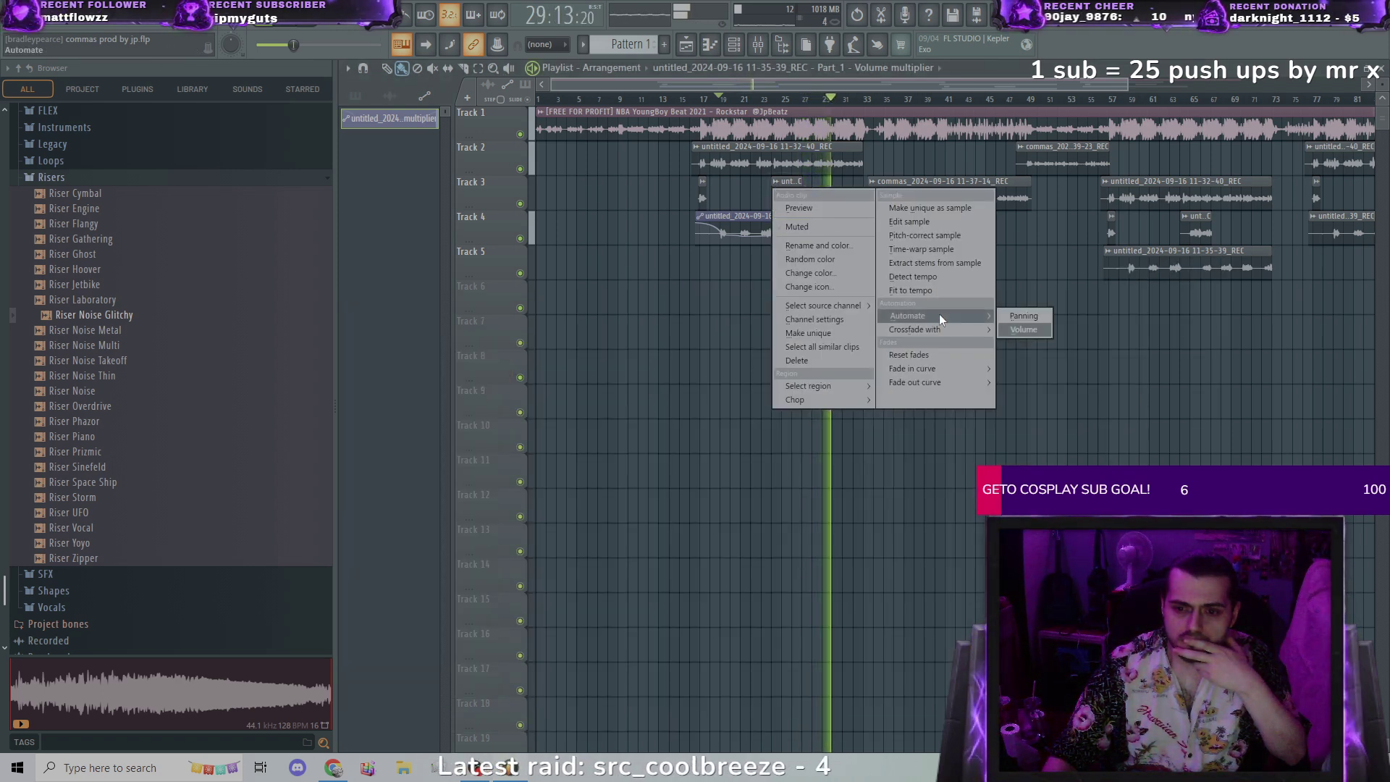
pyautogui.click(1031, 329)
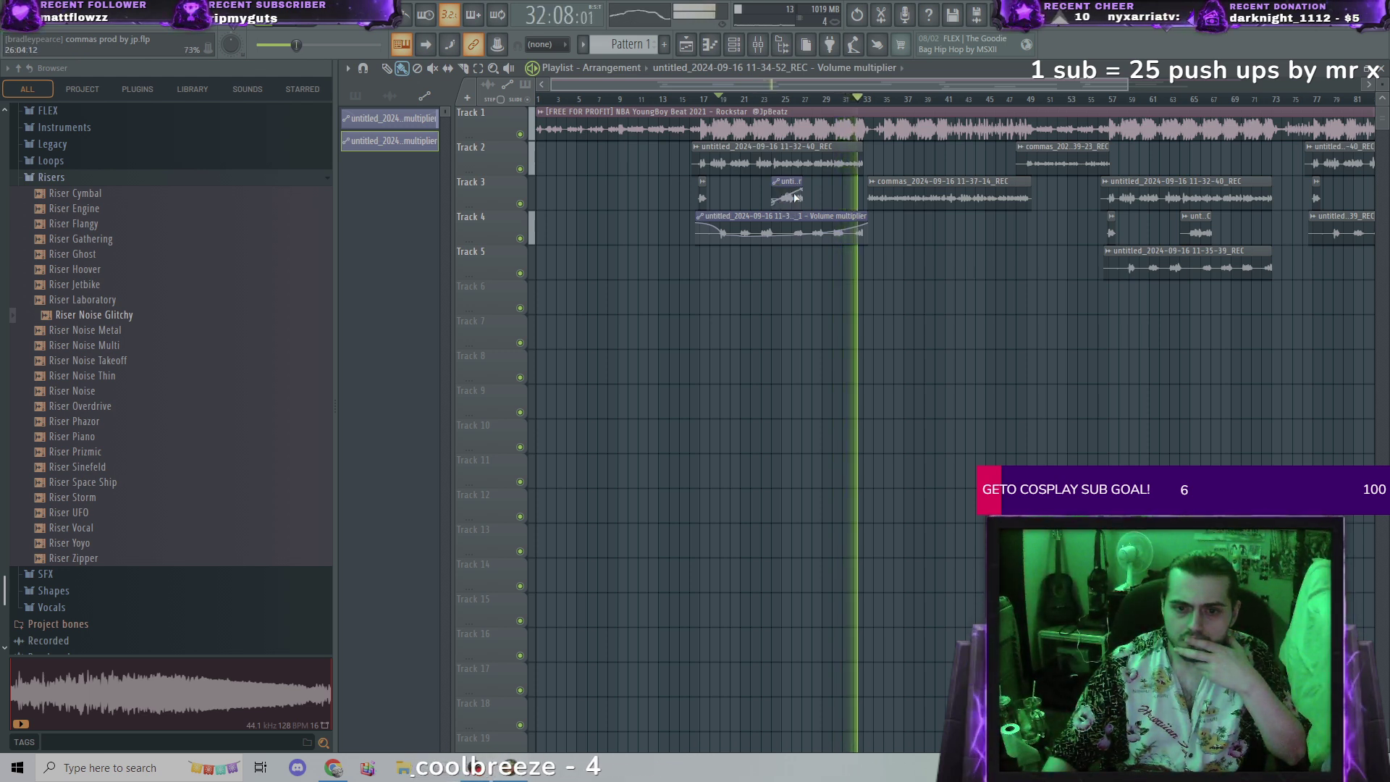
# Step: Replay from about bar 22 and lower Fruity Delay 3's dry output on the delay fx track to 34.1%
pyautogui.moveTo(854, 94); pyautogui.dragTo(753, 98)
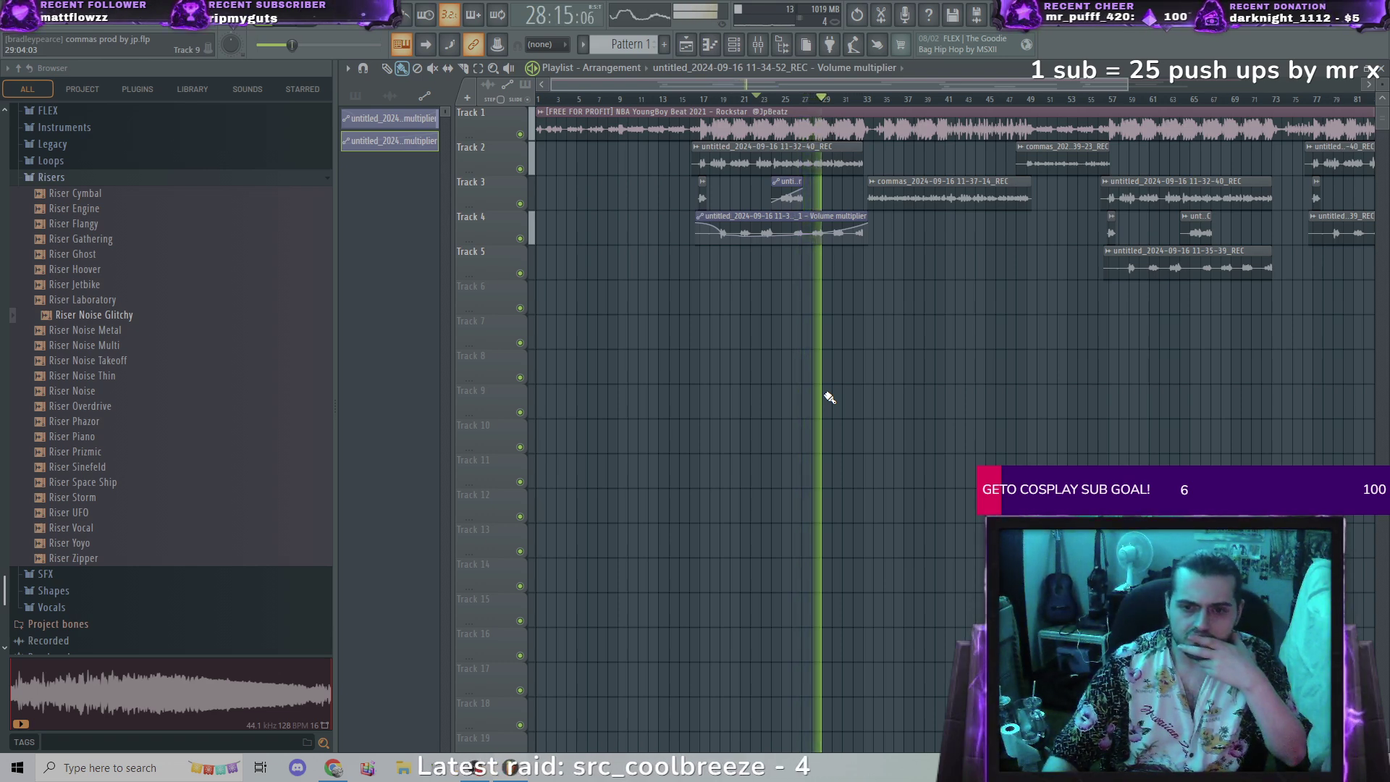
pyautogui.click(759, 47)
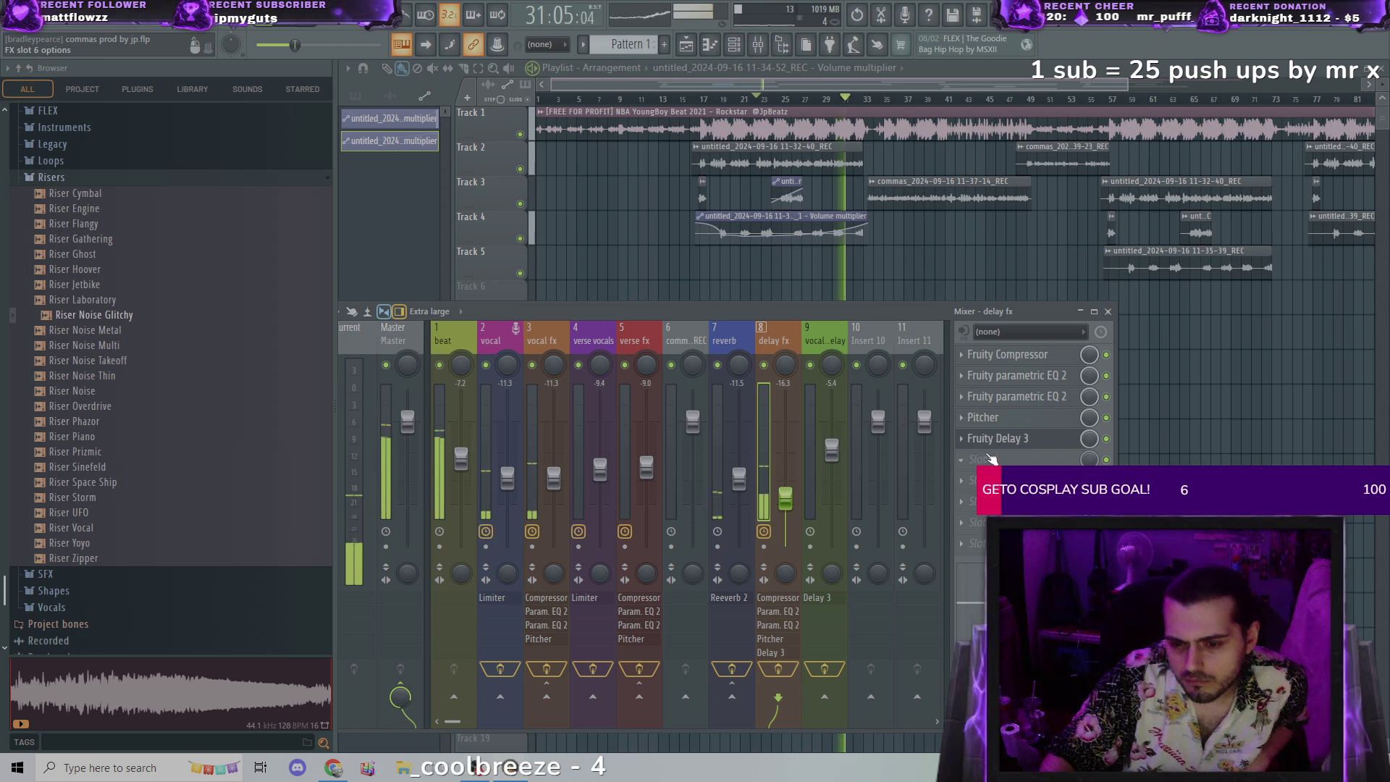
pyautogui.click(1024, 439)
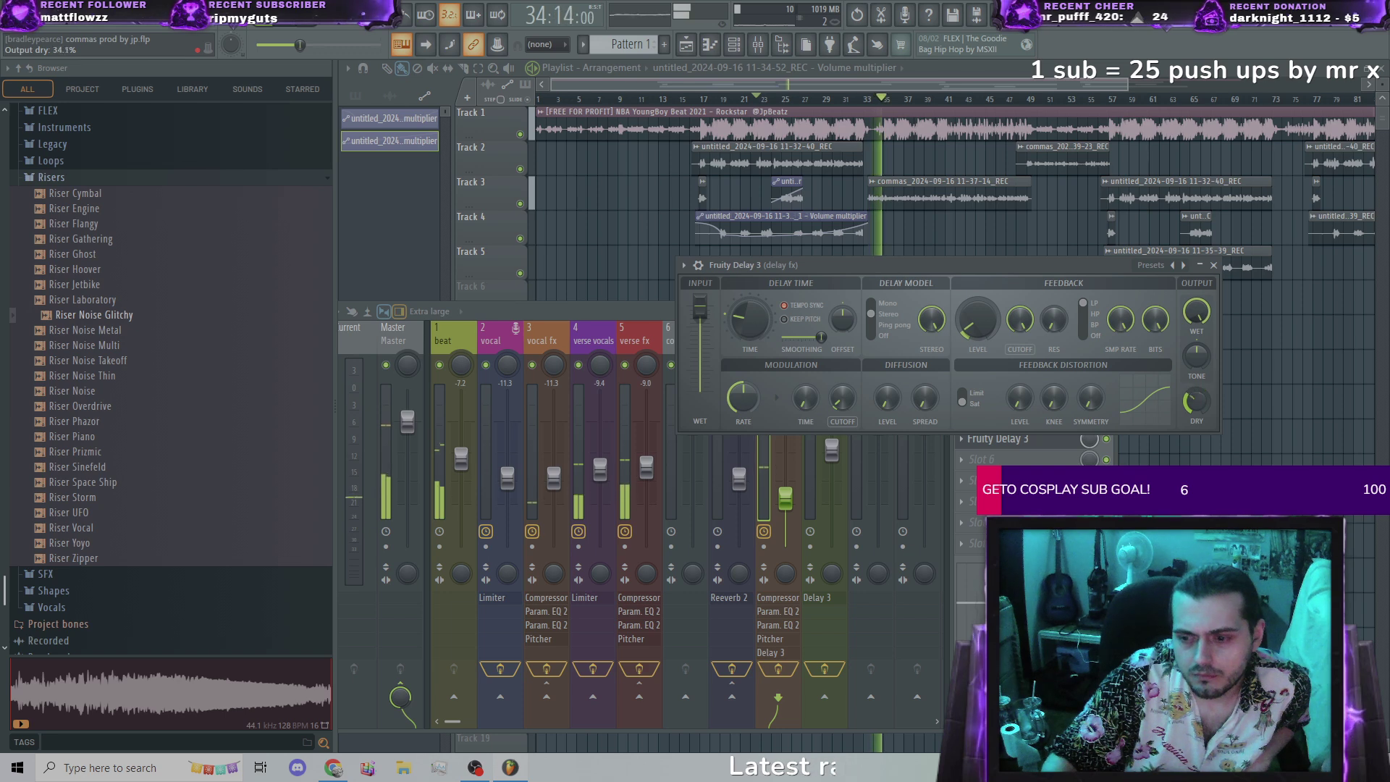
# Step: Listen to the arrangement from bar 17, adjusting the playback volume, and pause at bar 58
pyautogui.moveTo(747, 99); pyautogui.dragTo(712, 115)
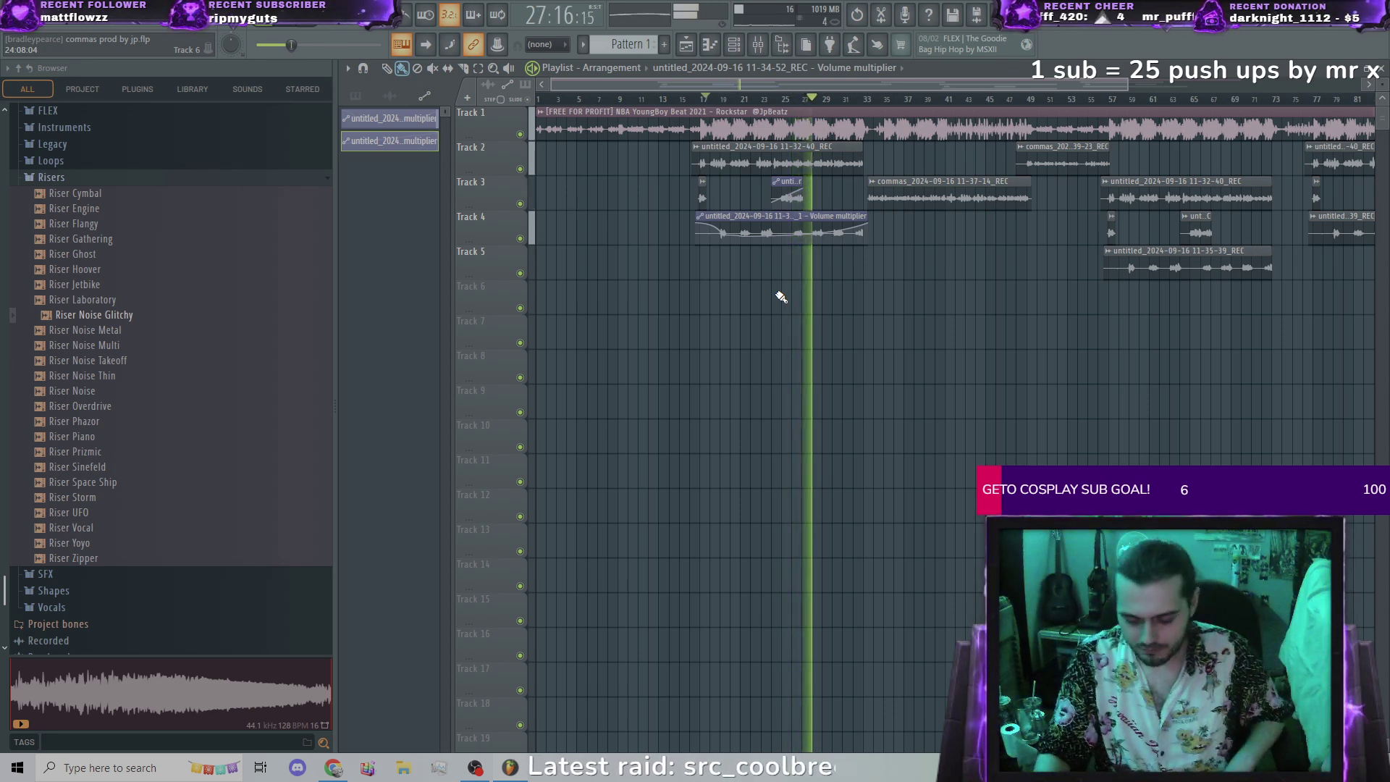
pyautogui.press('XF86AudioLowerVolume')
pyautogui.press('XF86AudioRaiseVolume')
pyautogui.press('XF86AudioRaiseVolume')
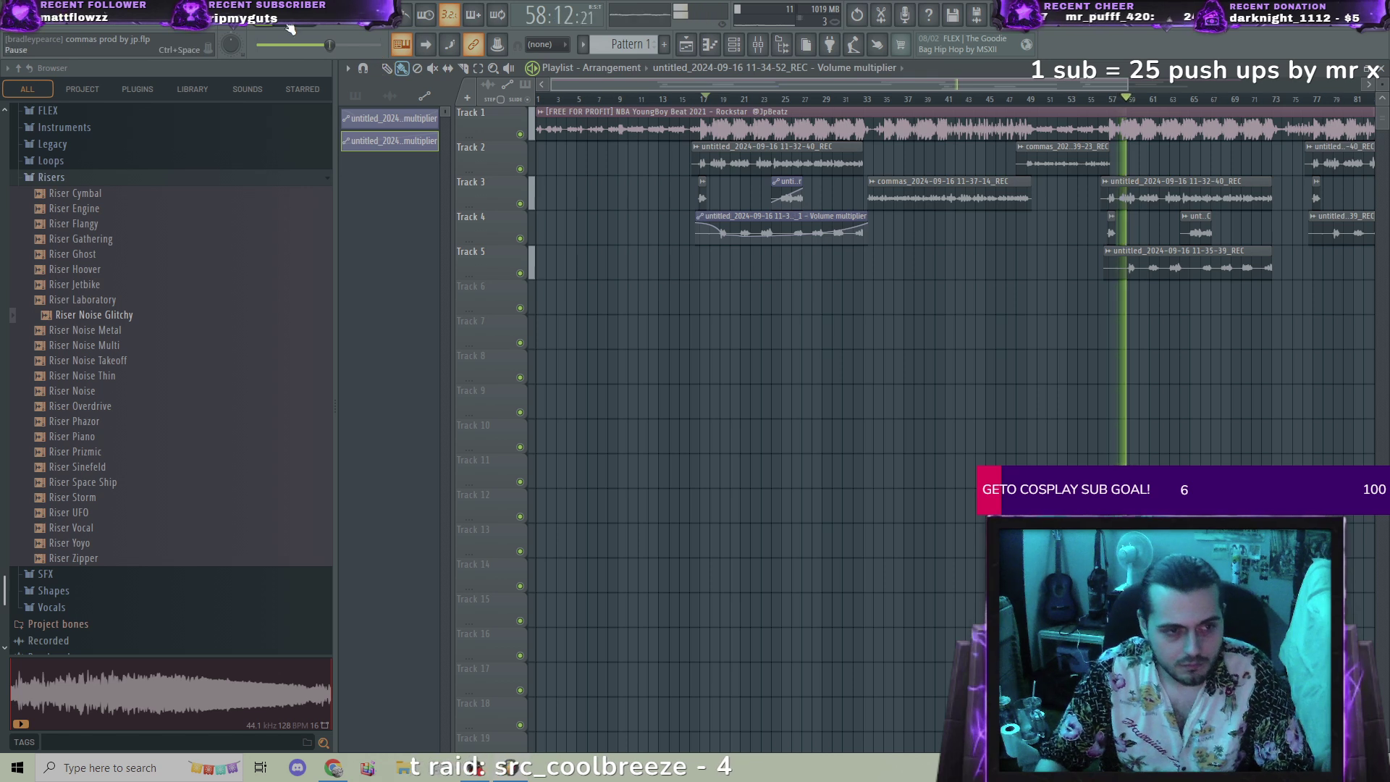
pyautogui.press('space')
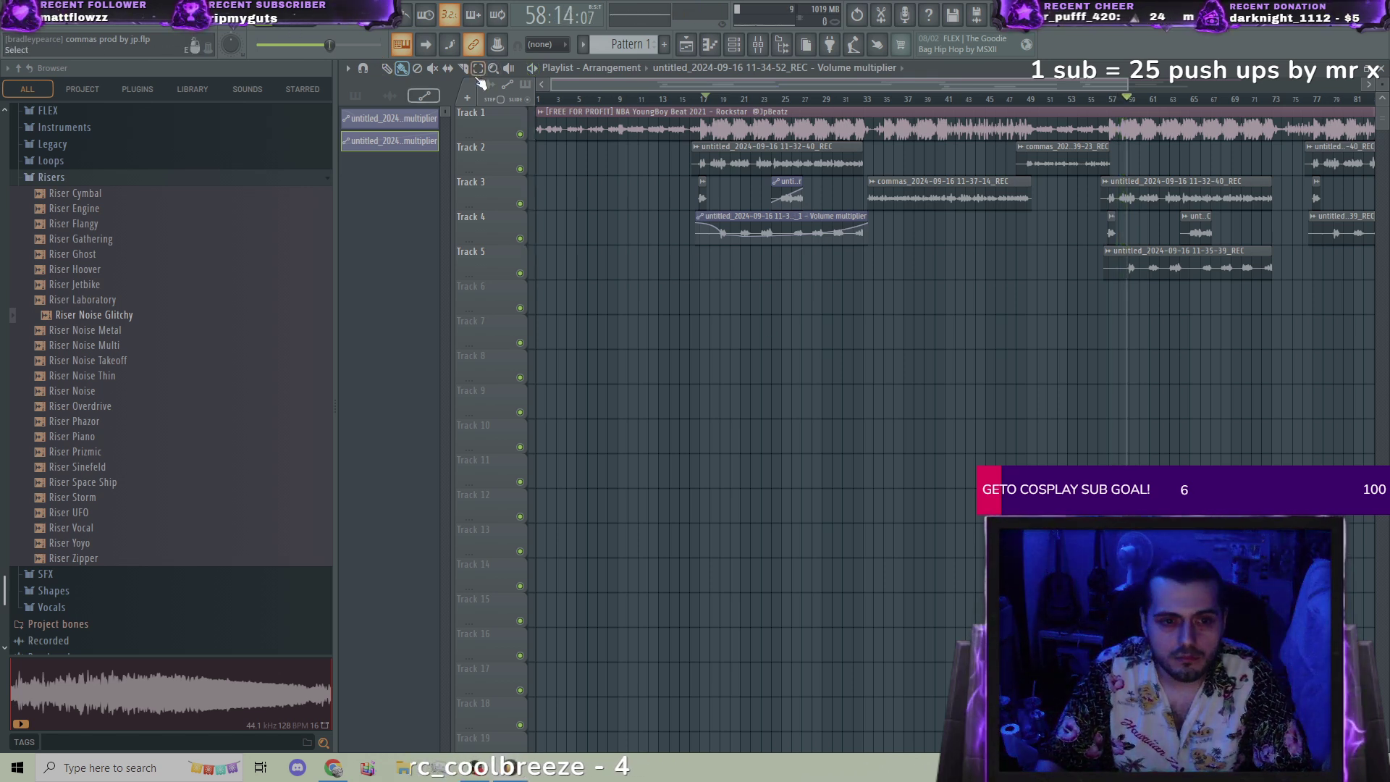
pyautogui.moveTo(826, 358); pyautogui.dragTo(701, 177)
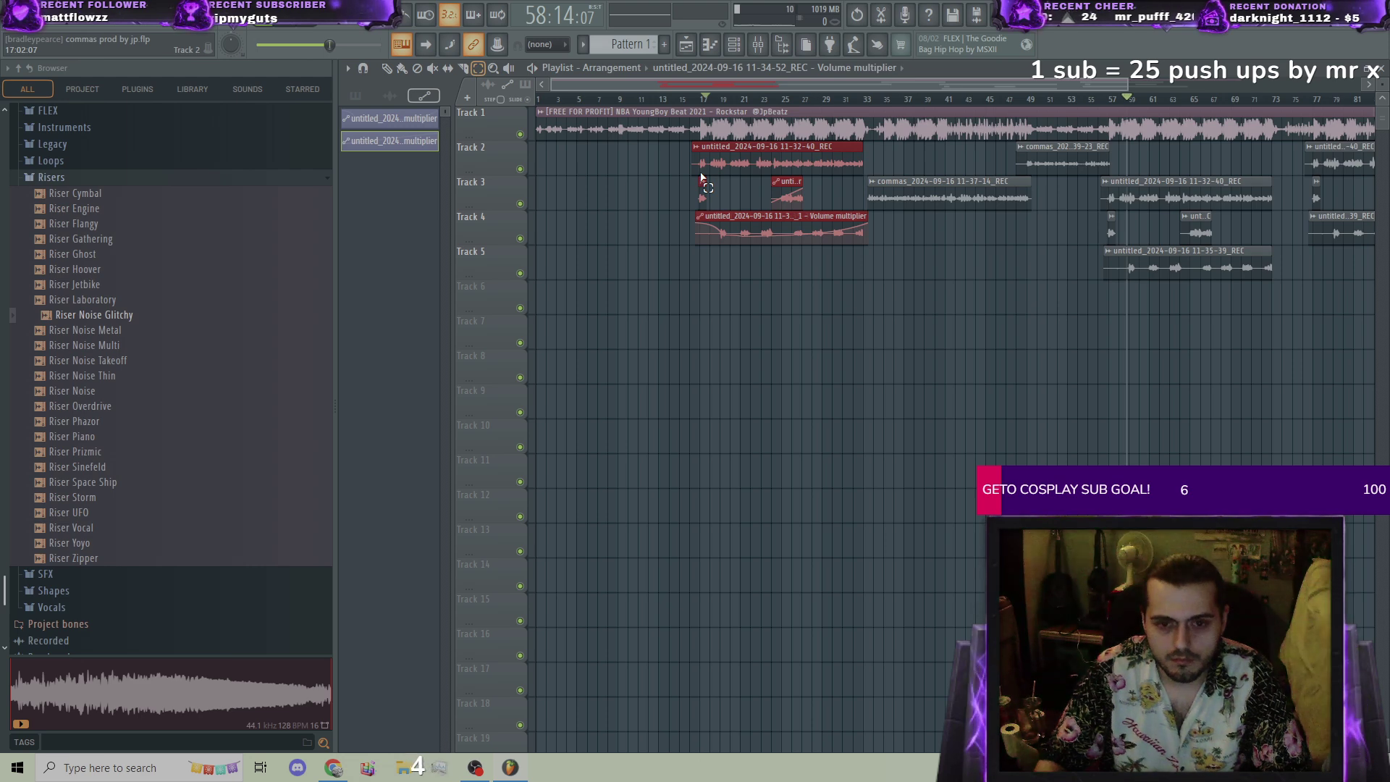
pyautogui.hscroll(5, 714, 379)
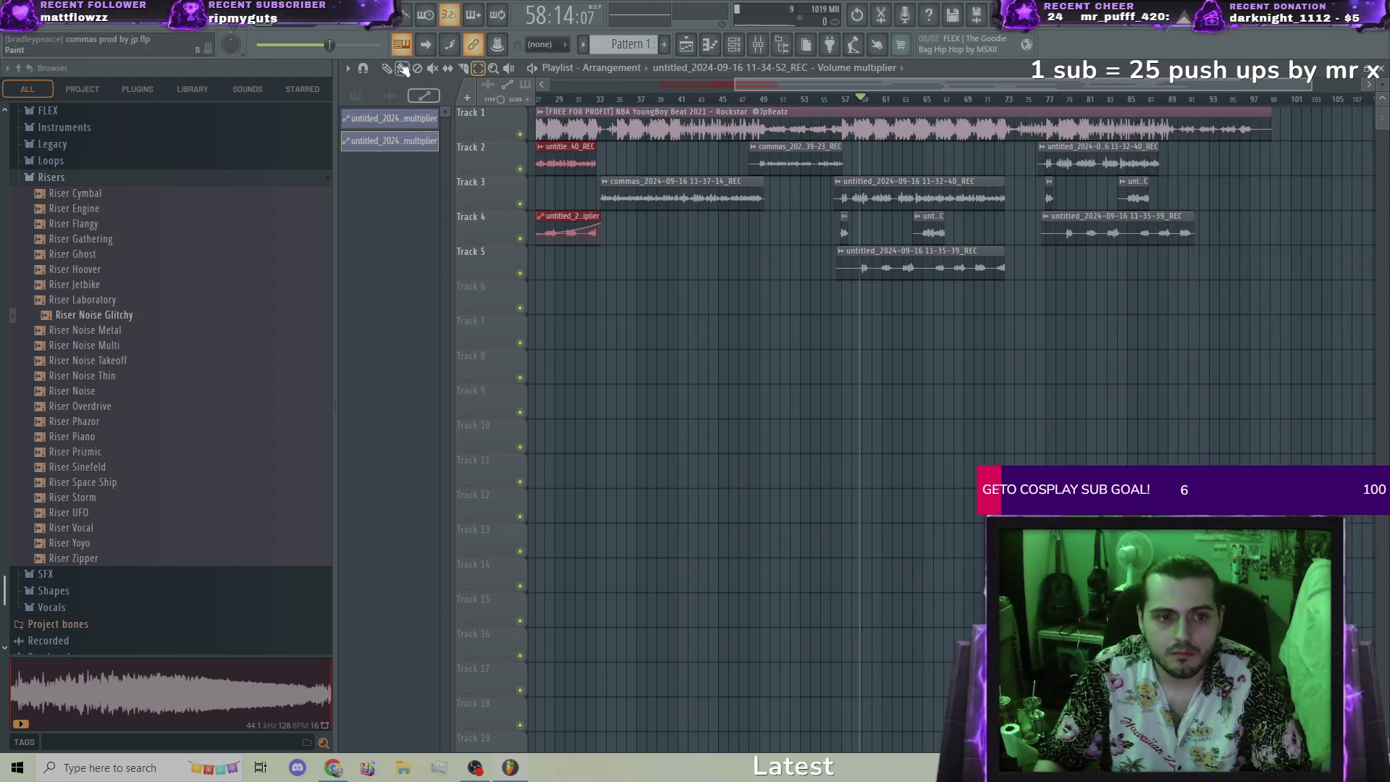
pyautogui.click(985, 346)
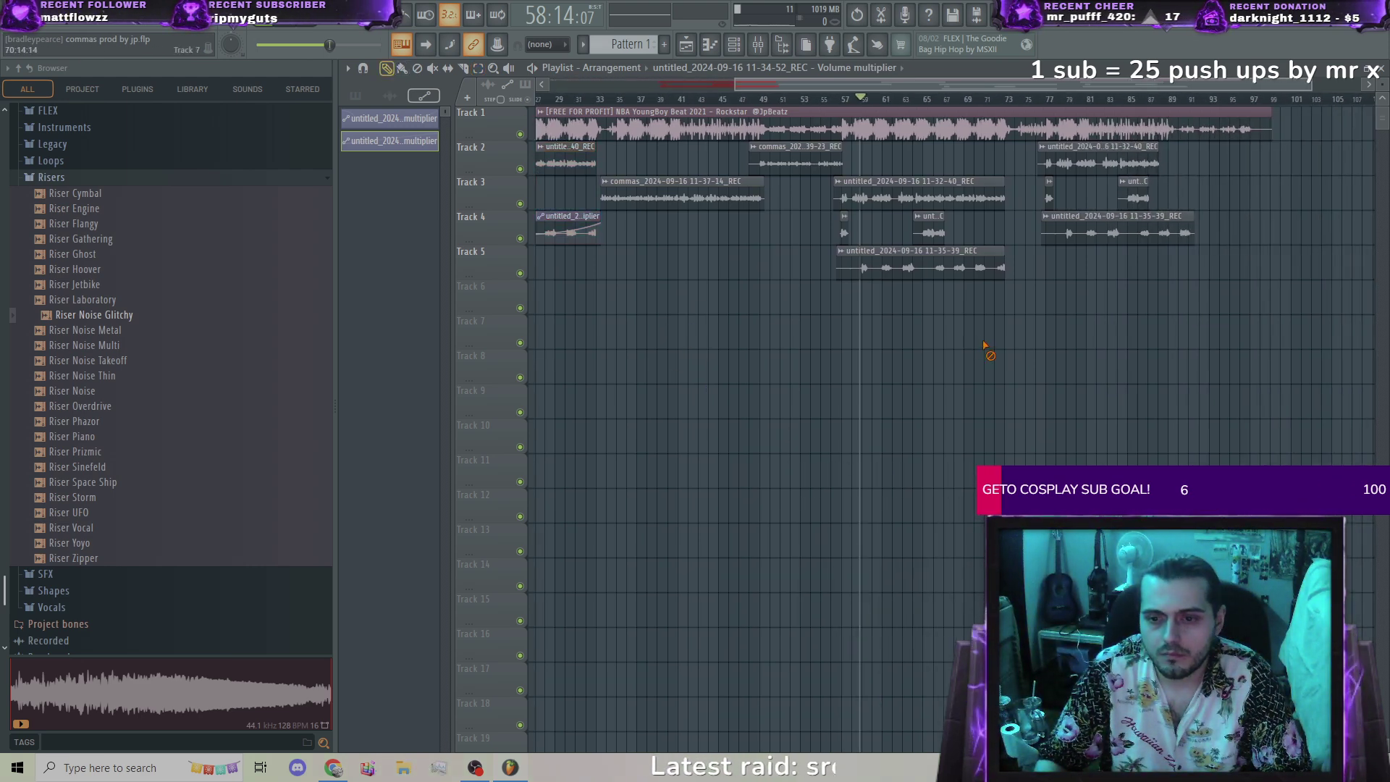
# Step: Delete the old repeated vocal clips on Tracks 2 to 5 from bar 57 onward
pyautogui.rightClick(956, 273)
pyautogui.rightClick(916, 232)
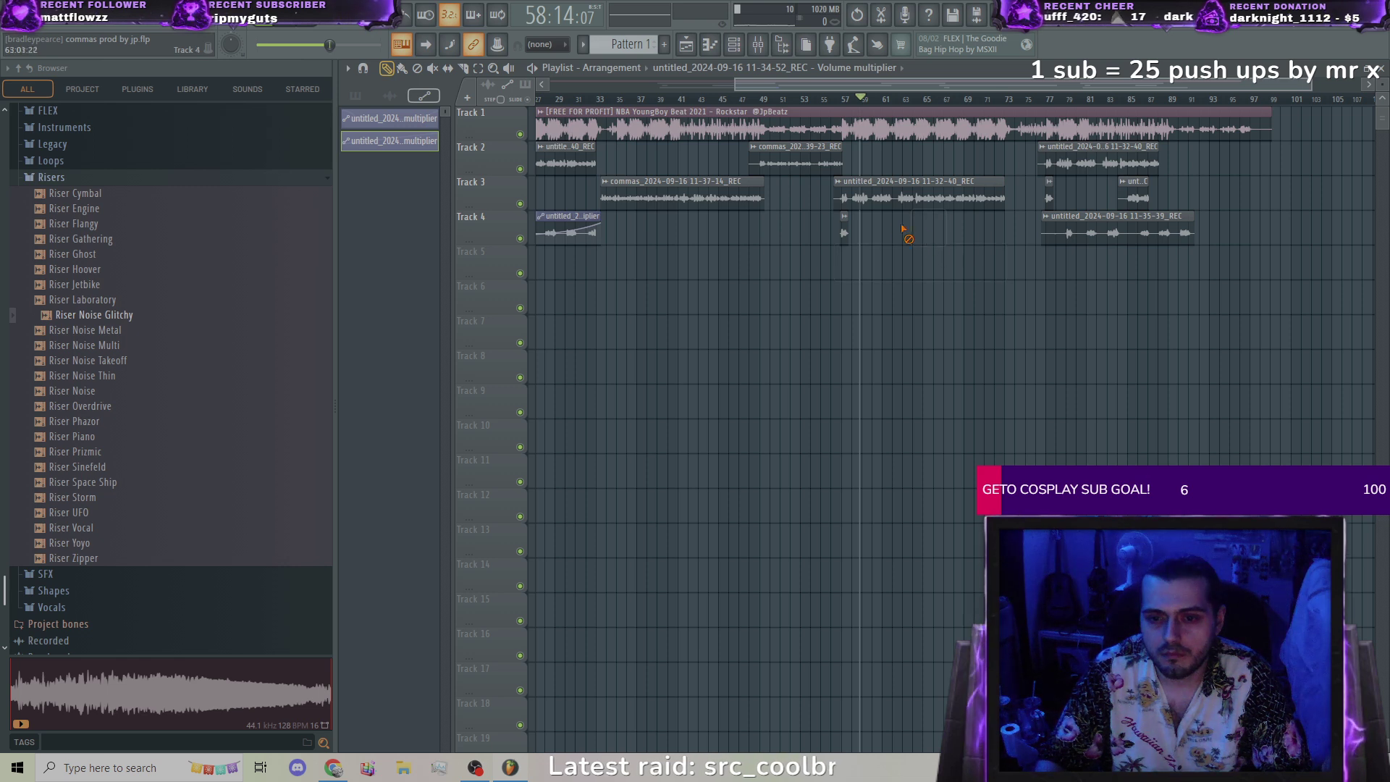
pyautogui.rightClick(850, 197)
pyautogui.rightClick(1046, 233)
pyautogui.rightClick(1048, 197)
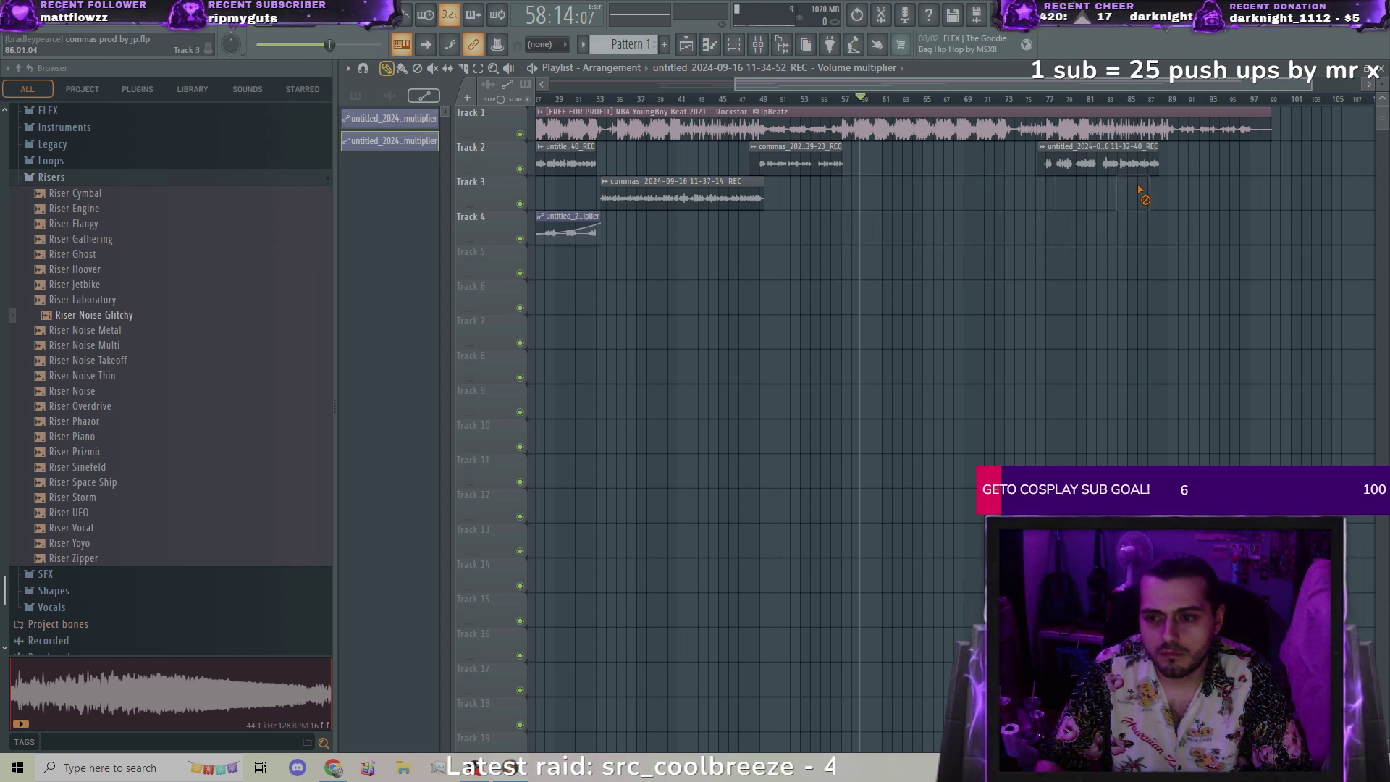
pyautogui.rightClick(1123, 164)
# Step: Duplicate the first hook's vocal and volume automation clips on Tracks 2 to 4 and place the copy at bar 57
pyautogui.hotkey('ctrl', 'alt', 'z')
pyautogui.hotkey('ctrl', 'alt', 'z')
pyautogui.hotkey('ctrl', 'alt', 'z')
pyautogui.hotkey('ctrl', 'alt', 'z')
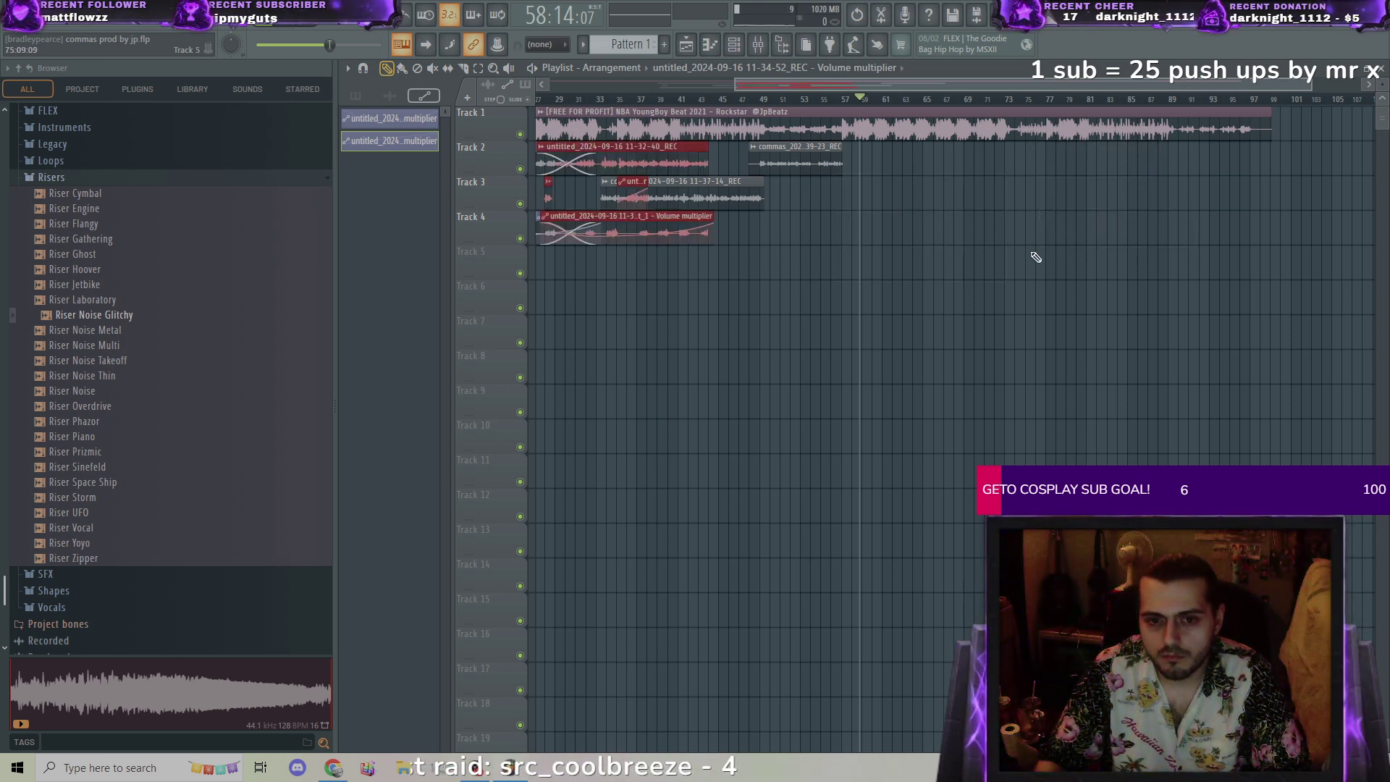
pyautogui.moveTo(866, 152); pyautogui.dragTo(956, 151)
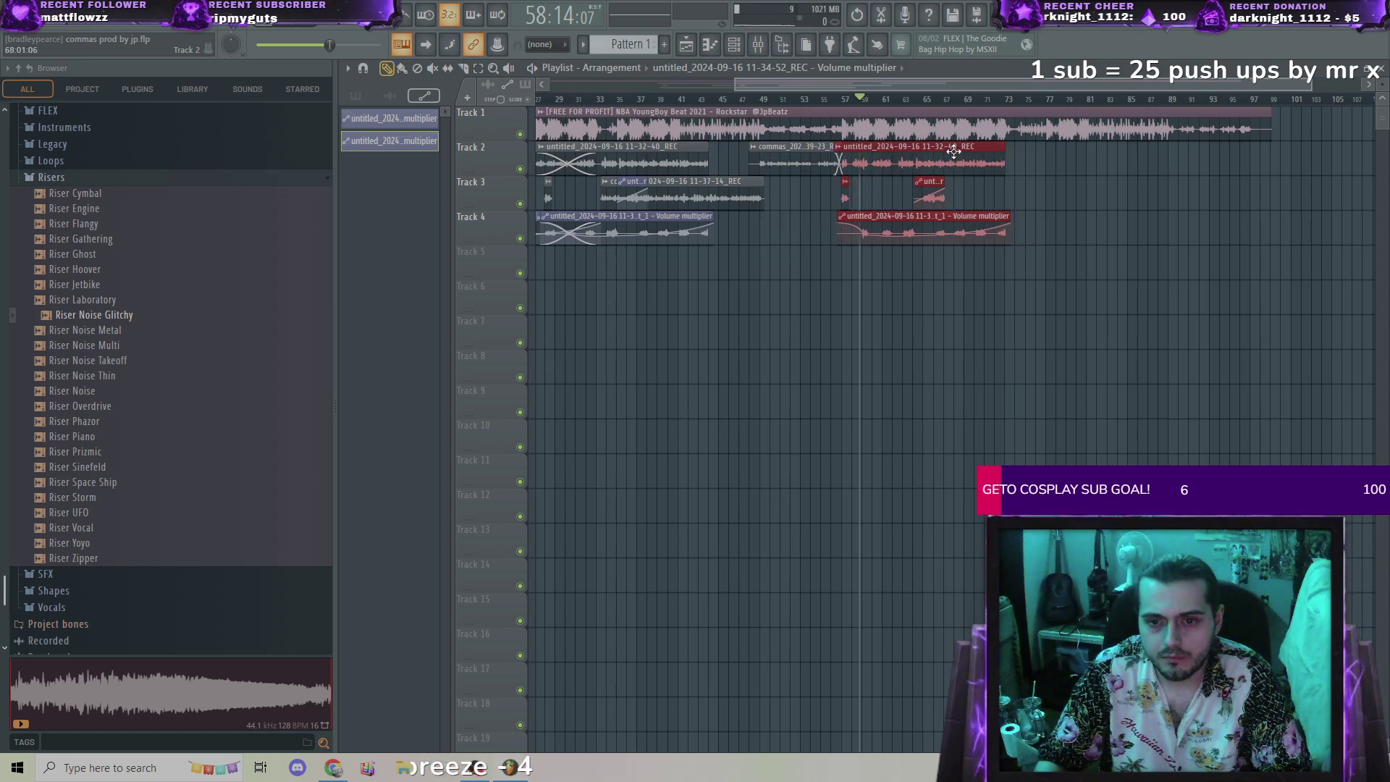
pyautogui.click(953, 151)
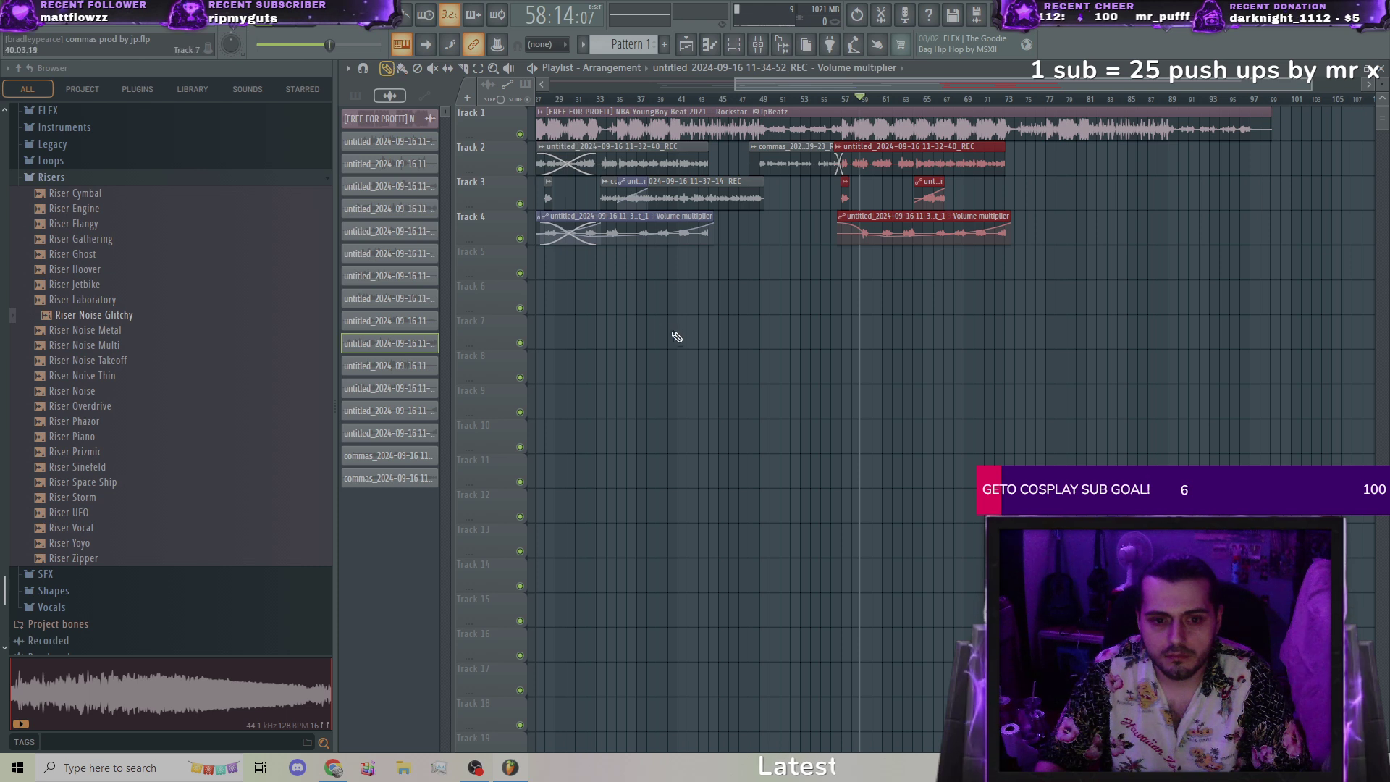
# Step: Separate the surplus hook copy on Track 4 by moving its volume automation and vocal clips down to Track 8
pyautogui.moveTo(728, 341); pyautogui.dragTo(966, 375)
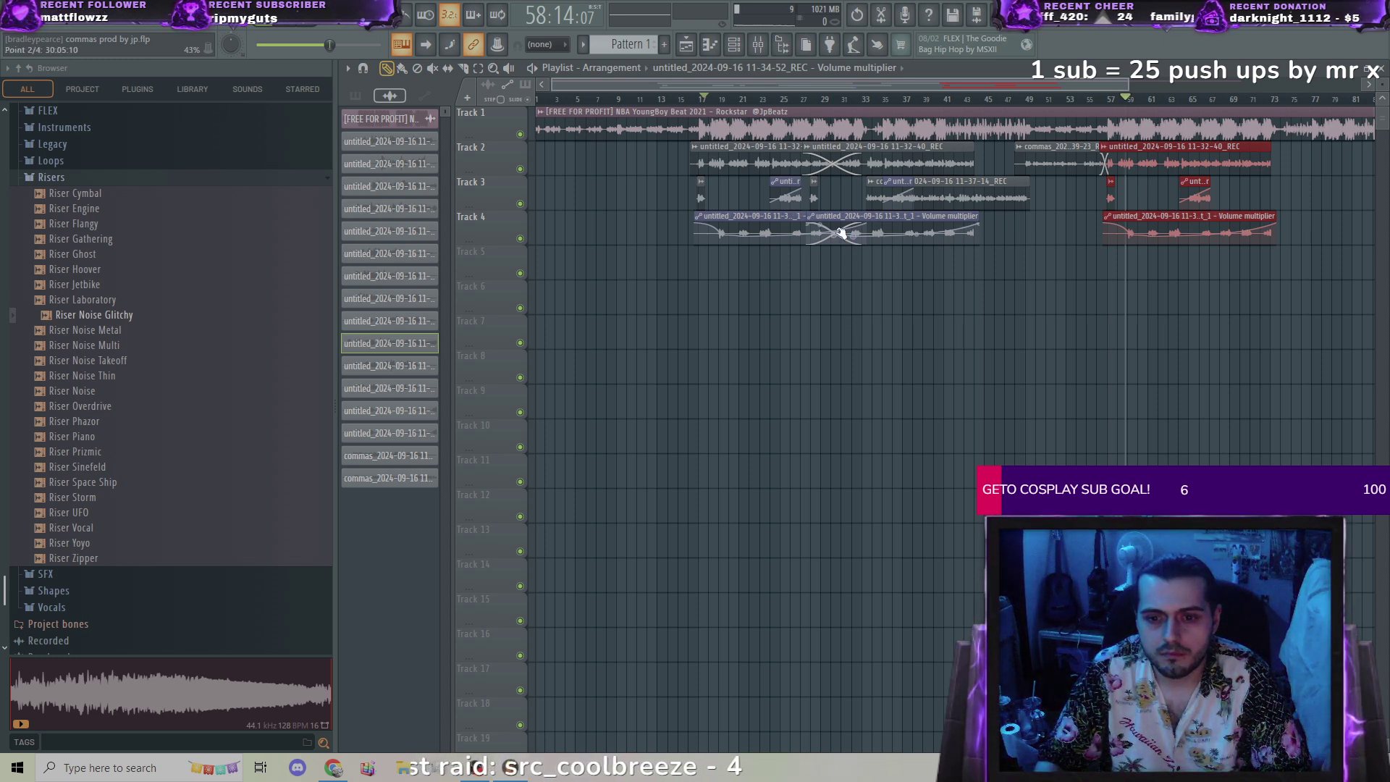
pyautogui.moveTo(840, 233); pyautogui.dragTo(860, 370)
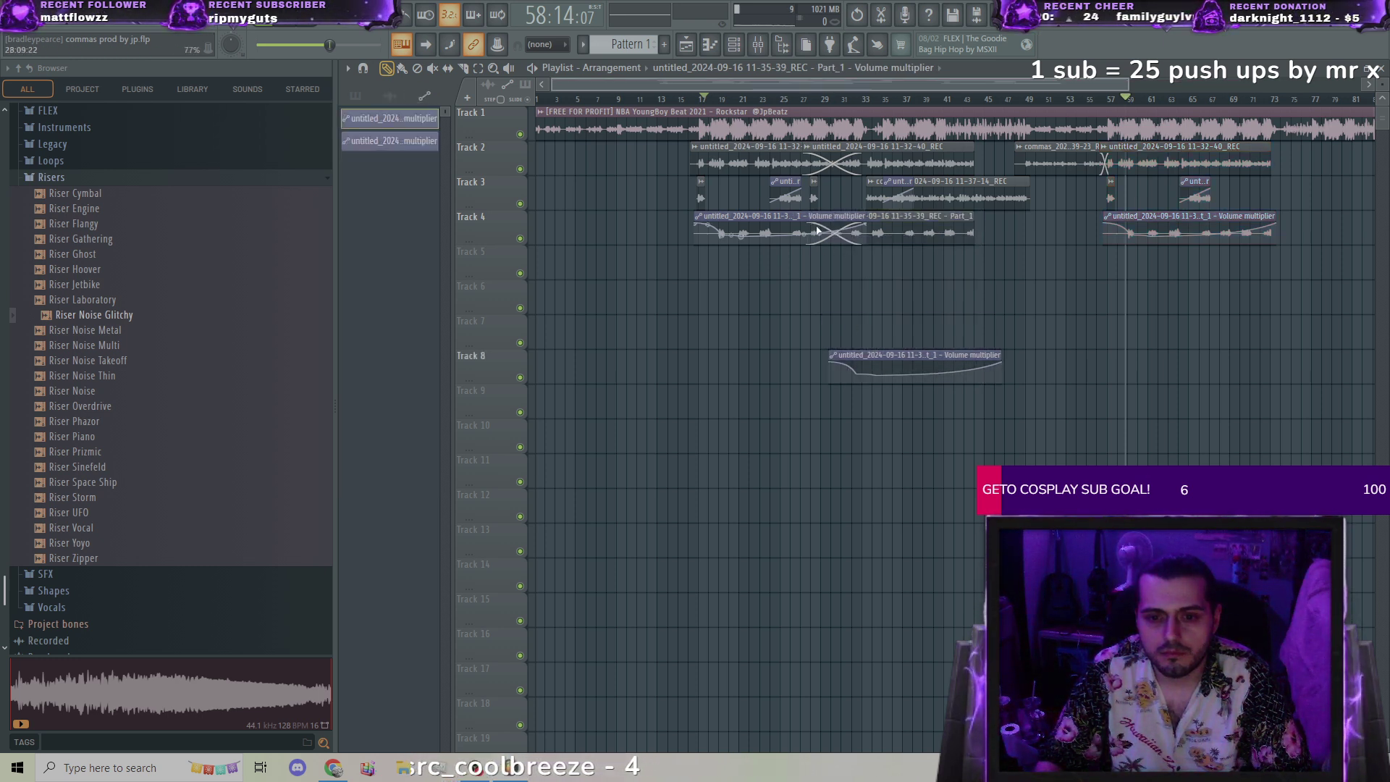
pyautogui.moveTo(815, 212); pyautogui.dragTo(819, 390)
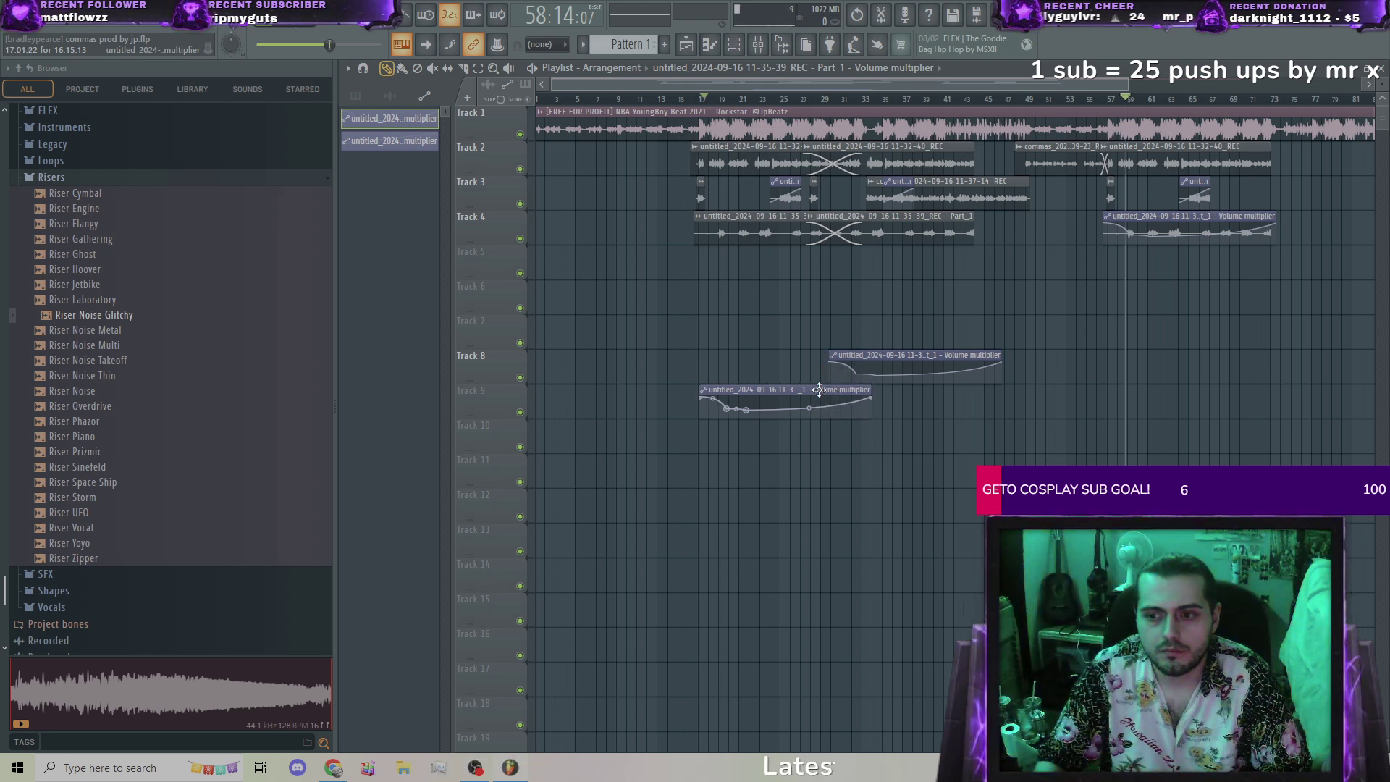
pyautogui.moveTo(819, 389); pyautogui.dragTo(818, 205)
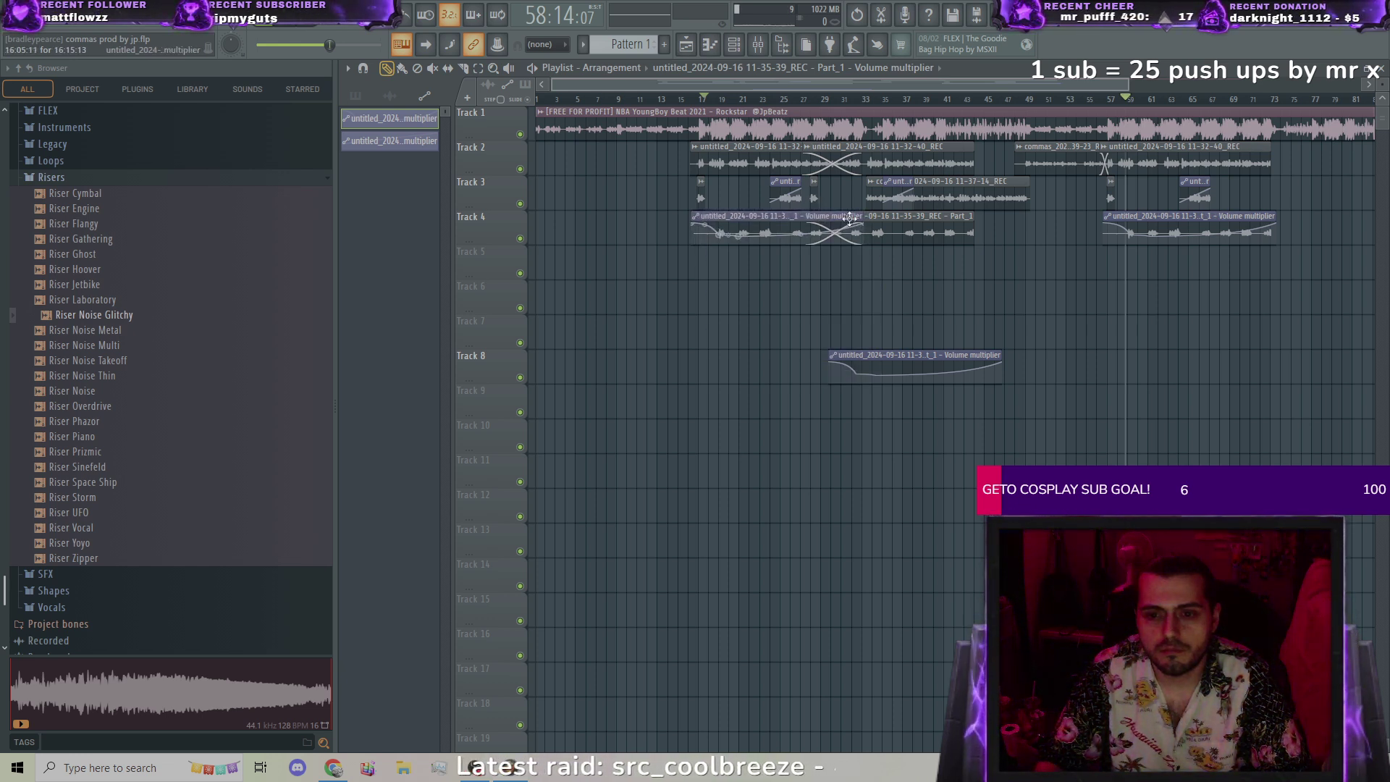
pyautogui.moveTo(909, 230); pyautogui.dragTo(925, 387)
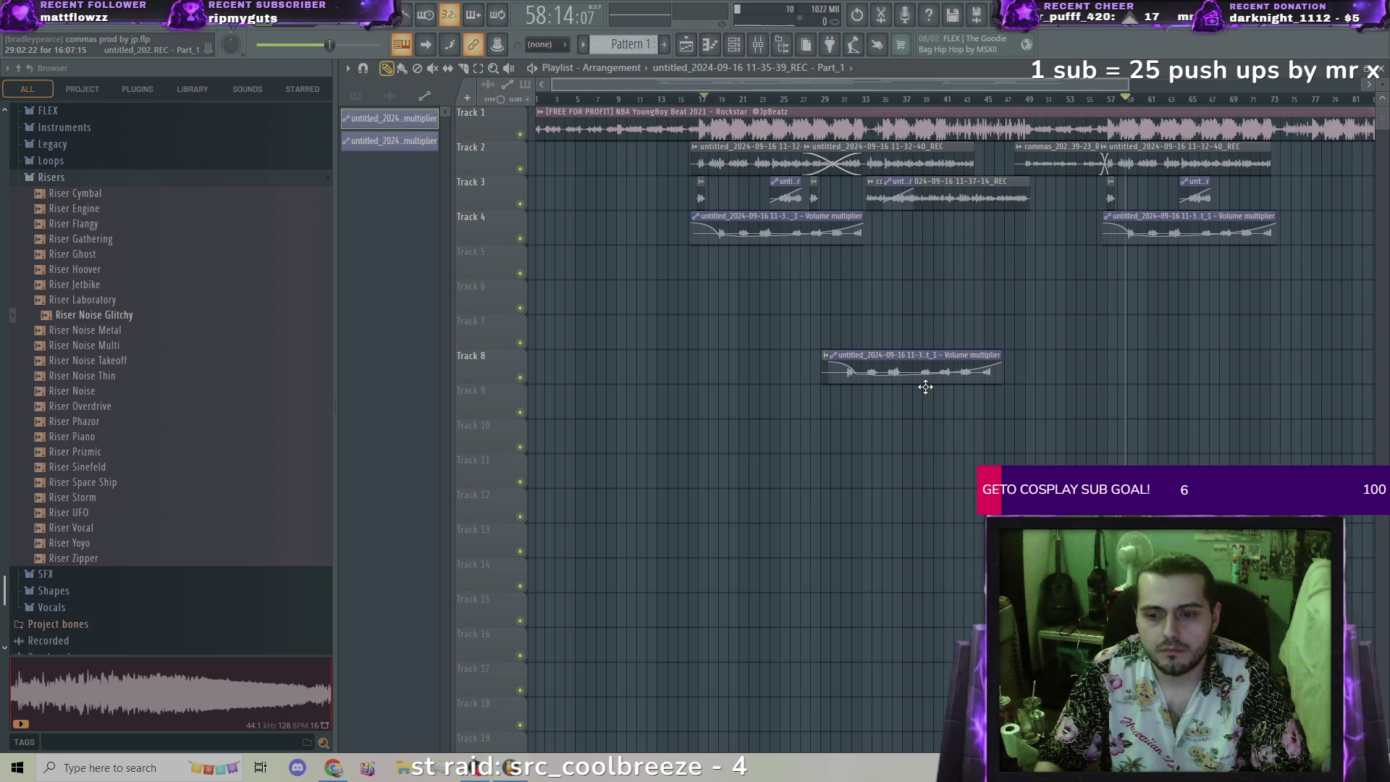
pyautogui.click(925, 352)
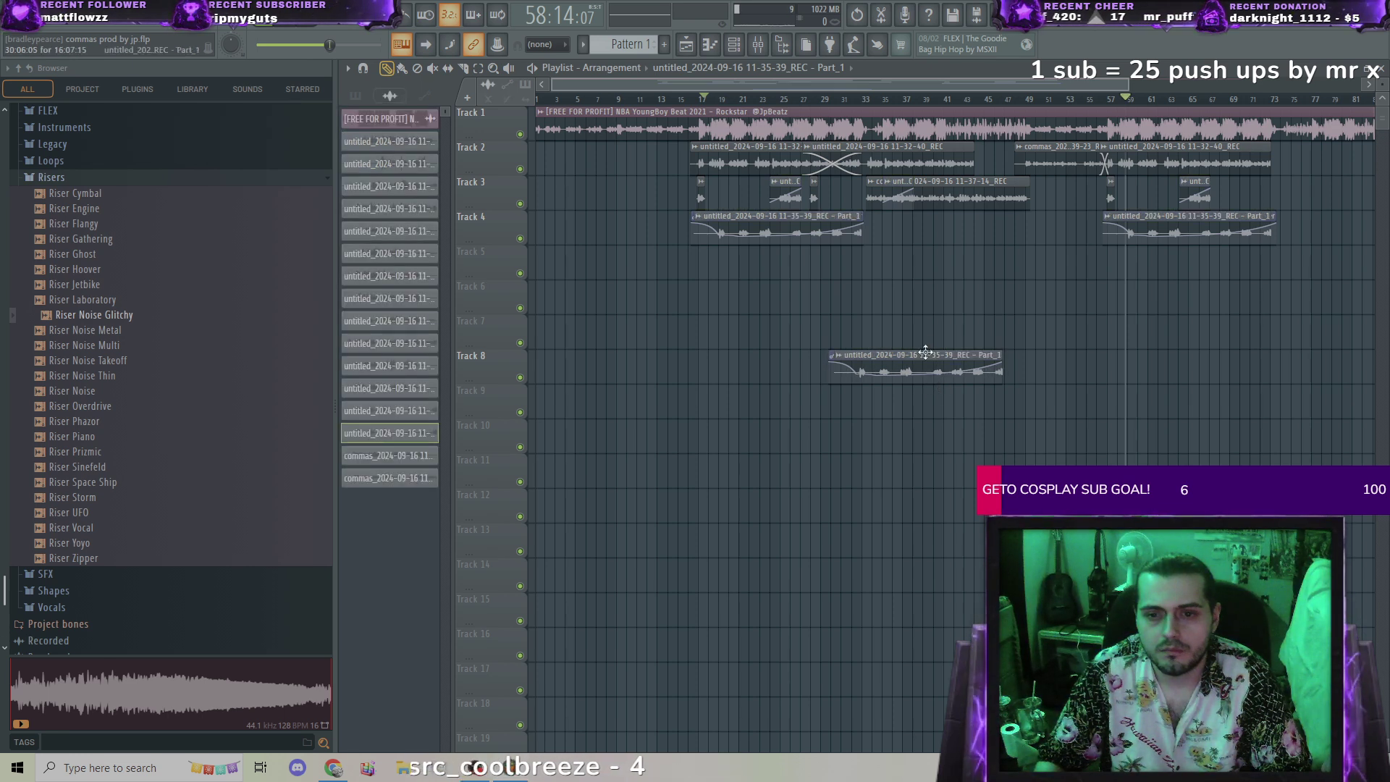
# Step: Move the surplus Track 2 vocal copy to Track 5 and the short Track 3 vocal and automation copies to Track 7, keeping the commas clip on Track 3
pyautogui.moveTo(869, 160); pyautogui.dragTo(873, 234)
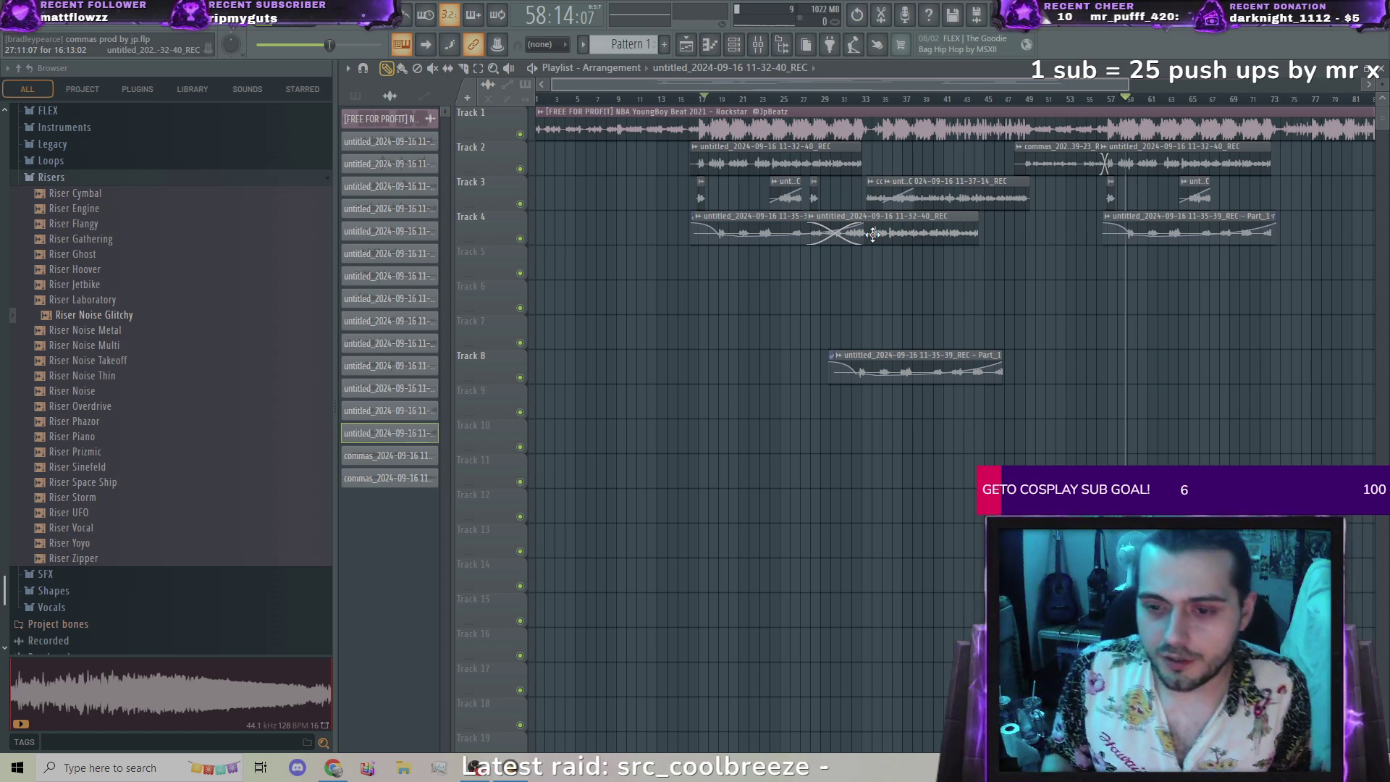
pyautogui.moveTo(873, 234); pyautogui.dragTo(894, 254)
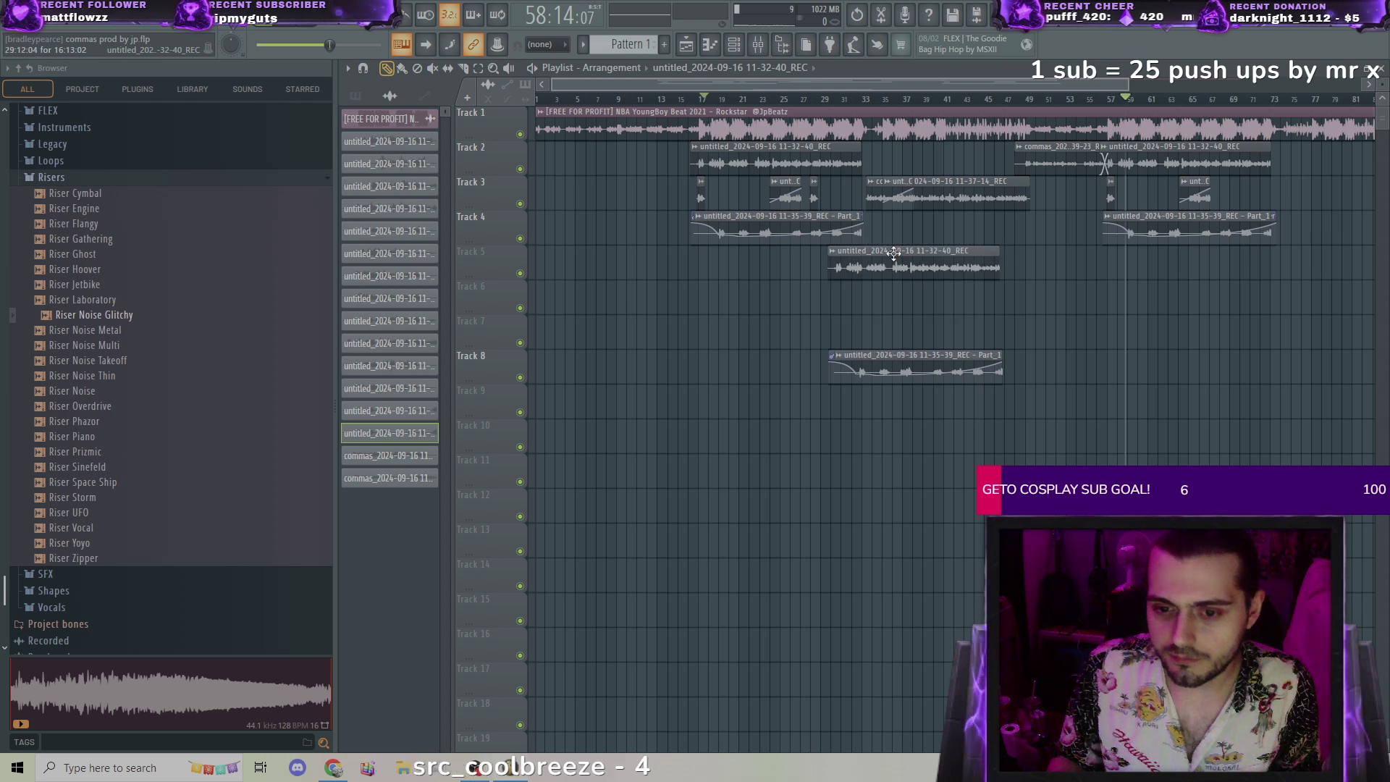
pyautogui.moveTo(896, 183); pyautogui.dragTo(909, 297)
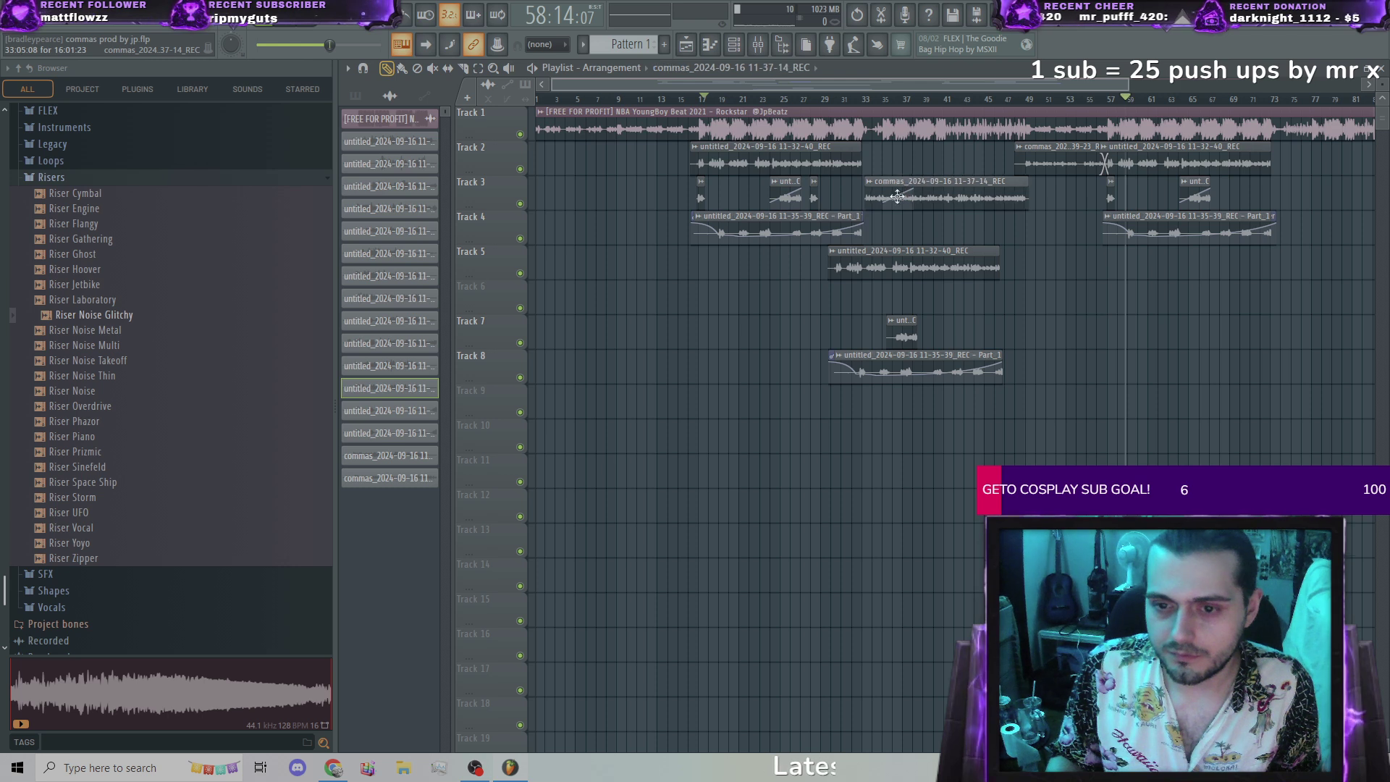
pyautogui.moveTo(897, 196)
pyautogui.mouseDown()
pyautogui.moveTo(897, 221)
pyautogui.moveTo(896, 168)
pyautogui.mouseUp()
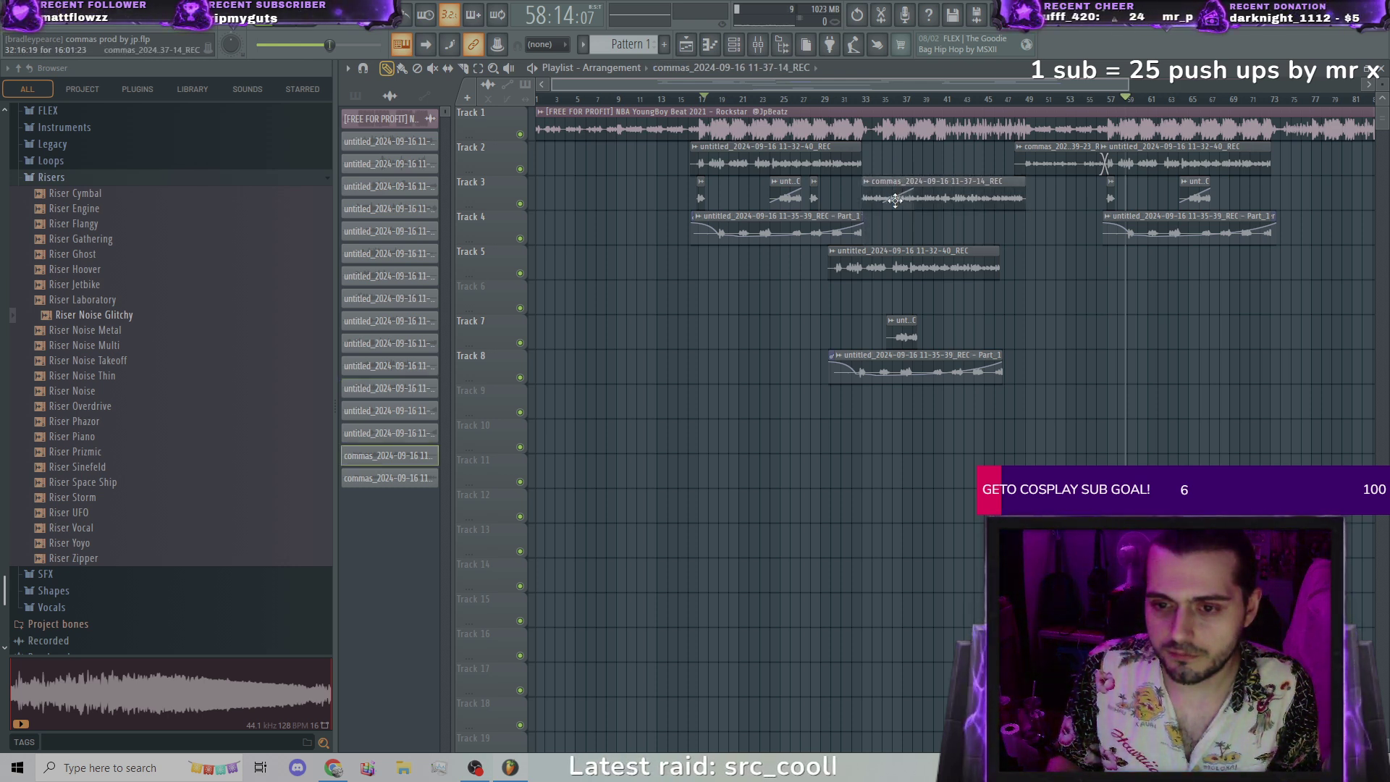
pyautogui.moveTo(896, 218); pyautogui.dragTo(1086, 350)
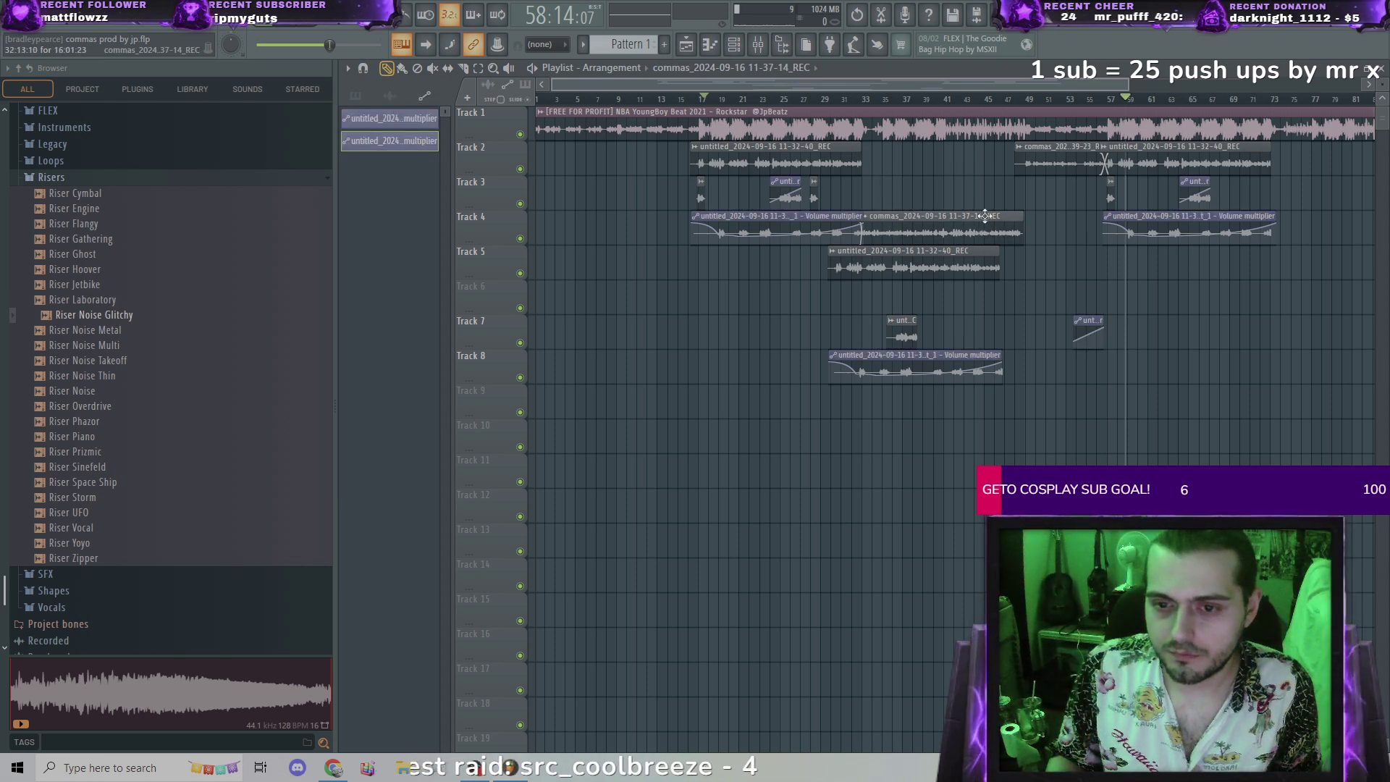
pyautogui.moveTo(985, 216); pyautogui.dragTo(988, 183)
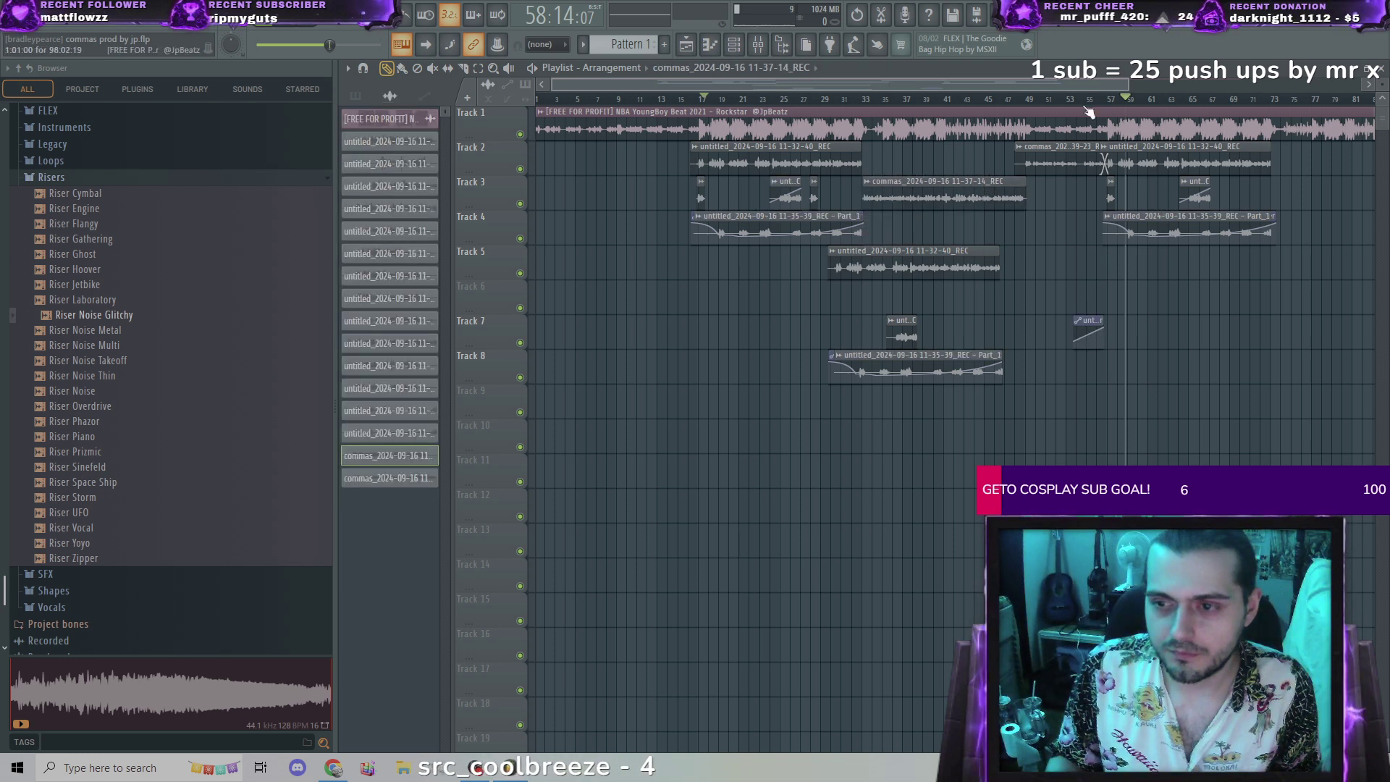
# Step: Delete the surplus vocal and automation copies on Tracks 5, 7 and 8
pyautogui.rightClick(943, 263)
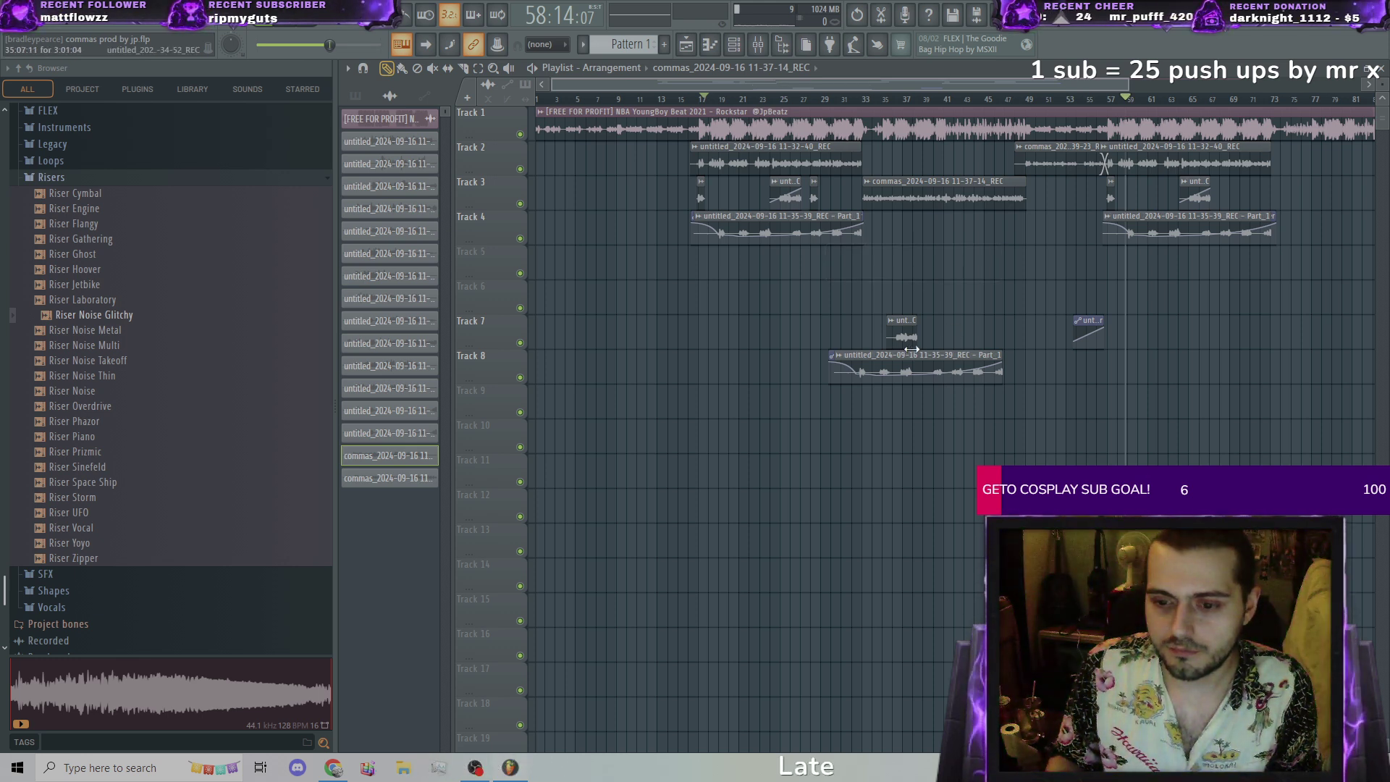
pyautogui.click(906, 352)
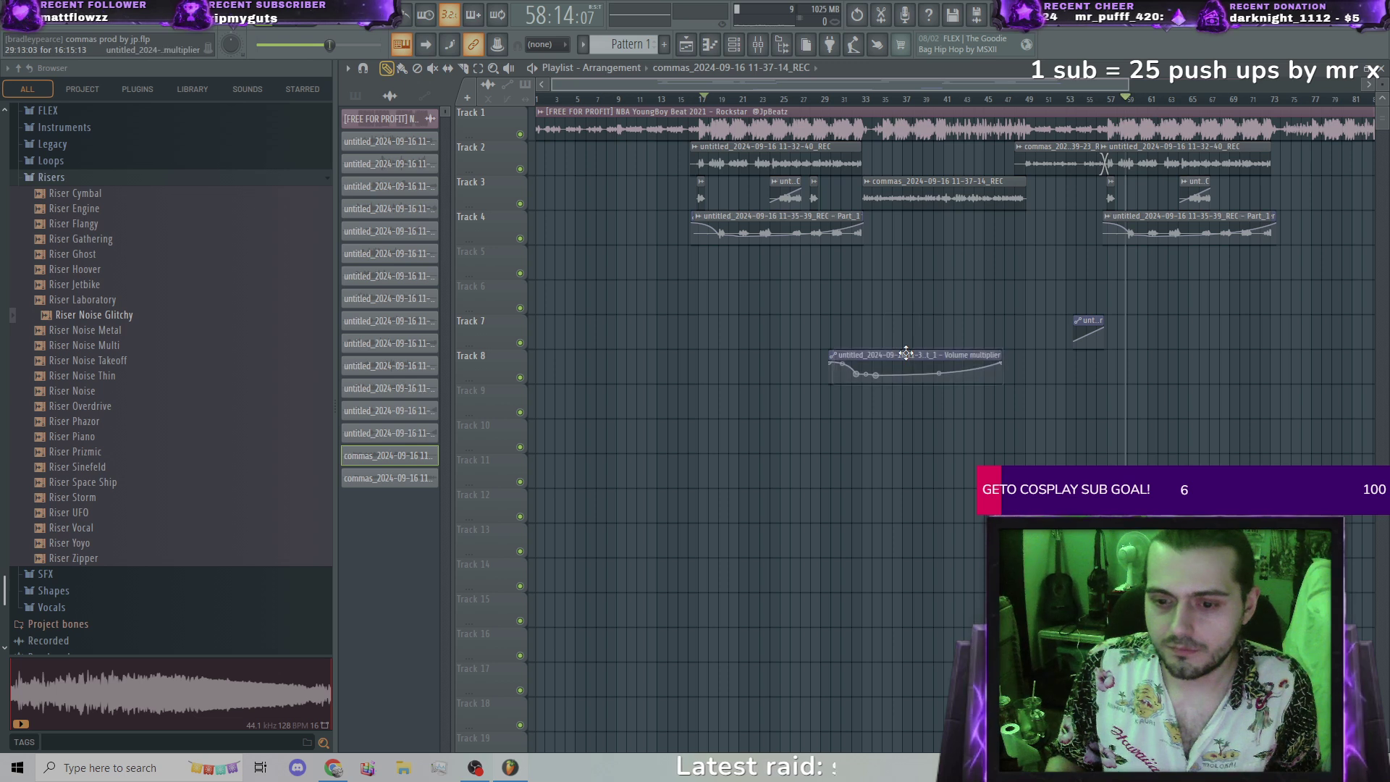
pyautogui.rightClick(907, 355)
pyautogui.rightClick(1085, 328)
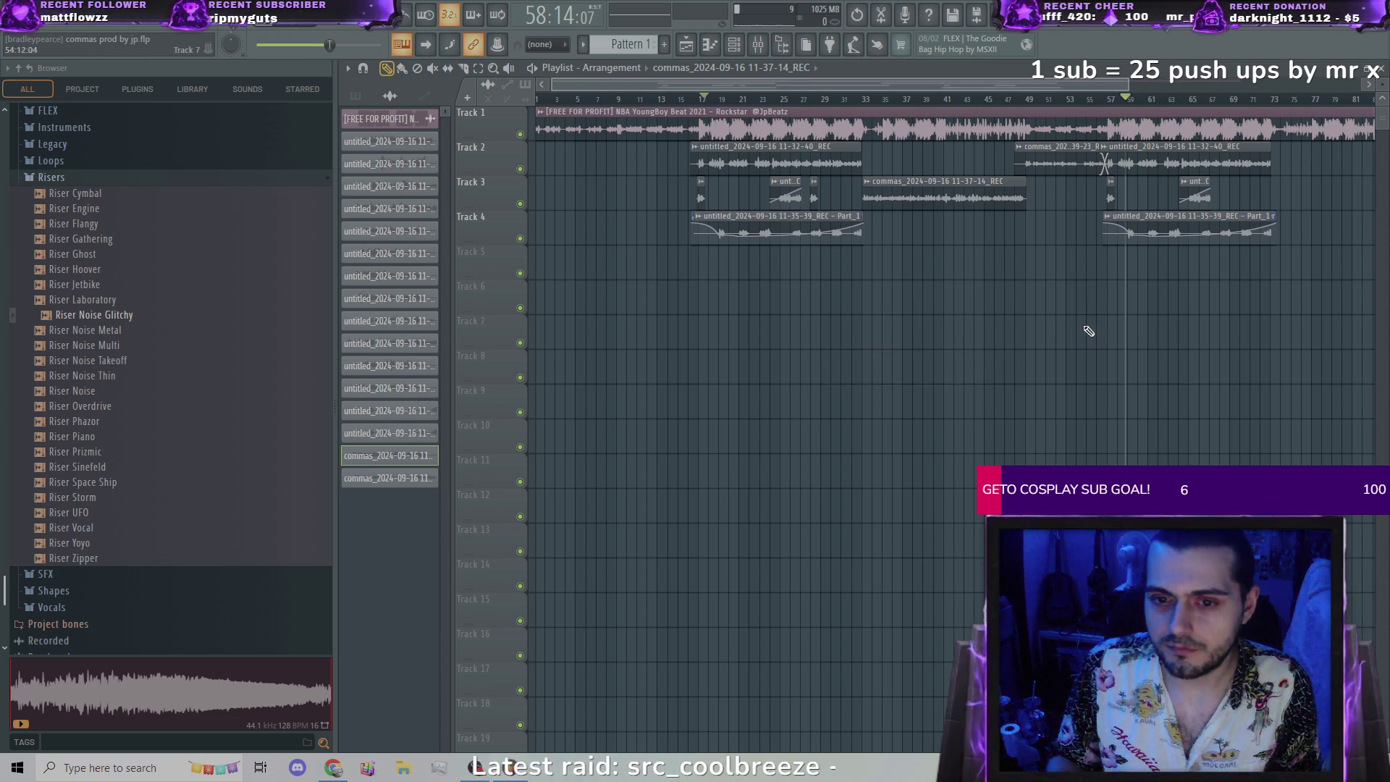
# Step: Play the arrangement from bar 24 through the hook into the verse and pause at bar 38
pyautogui.moveTo(1134, 104); pyautogui.dragTo(773, 109)
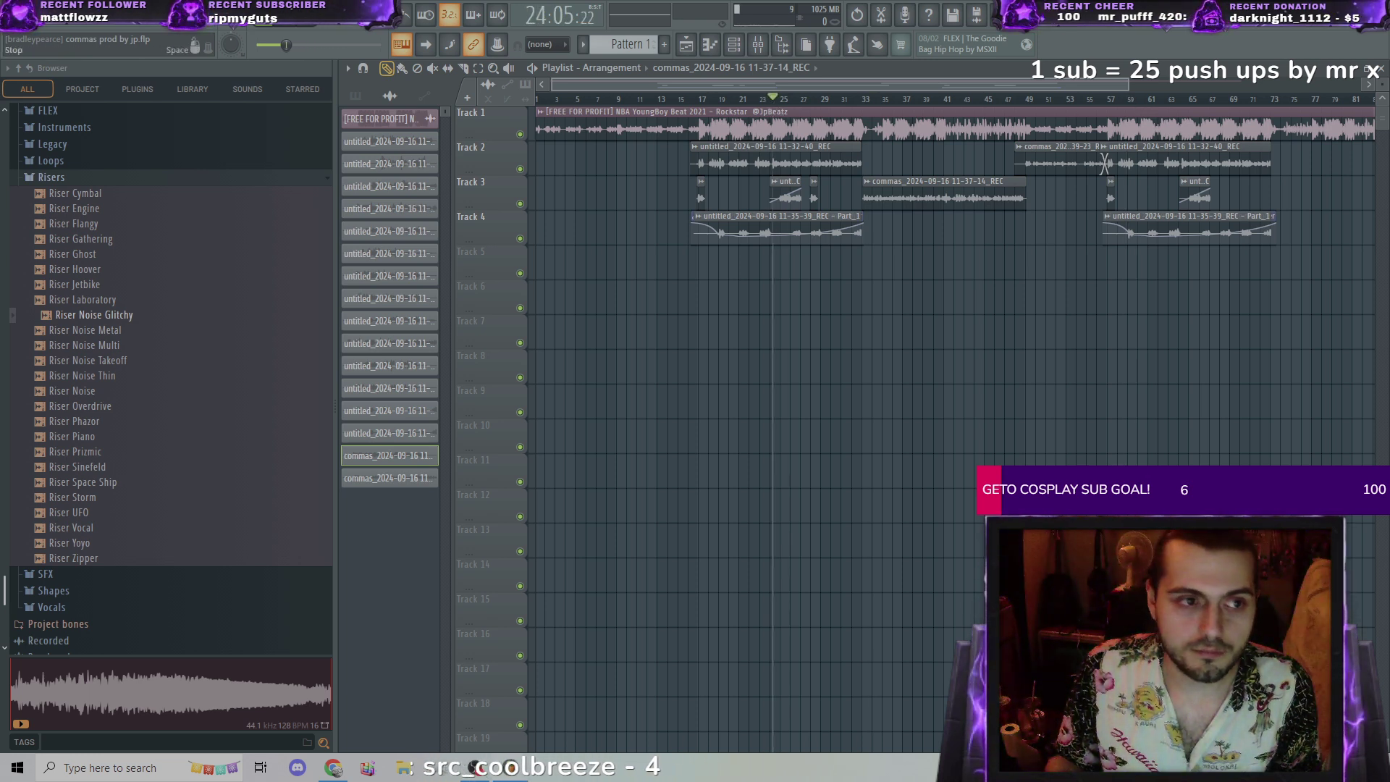
pyautogui.press('space')
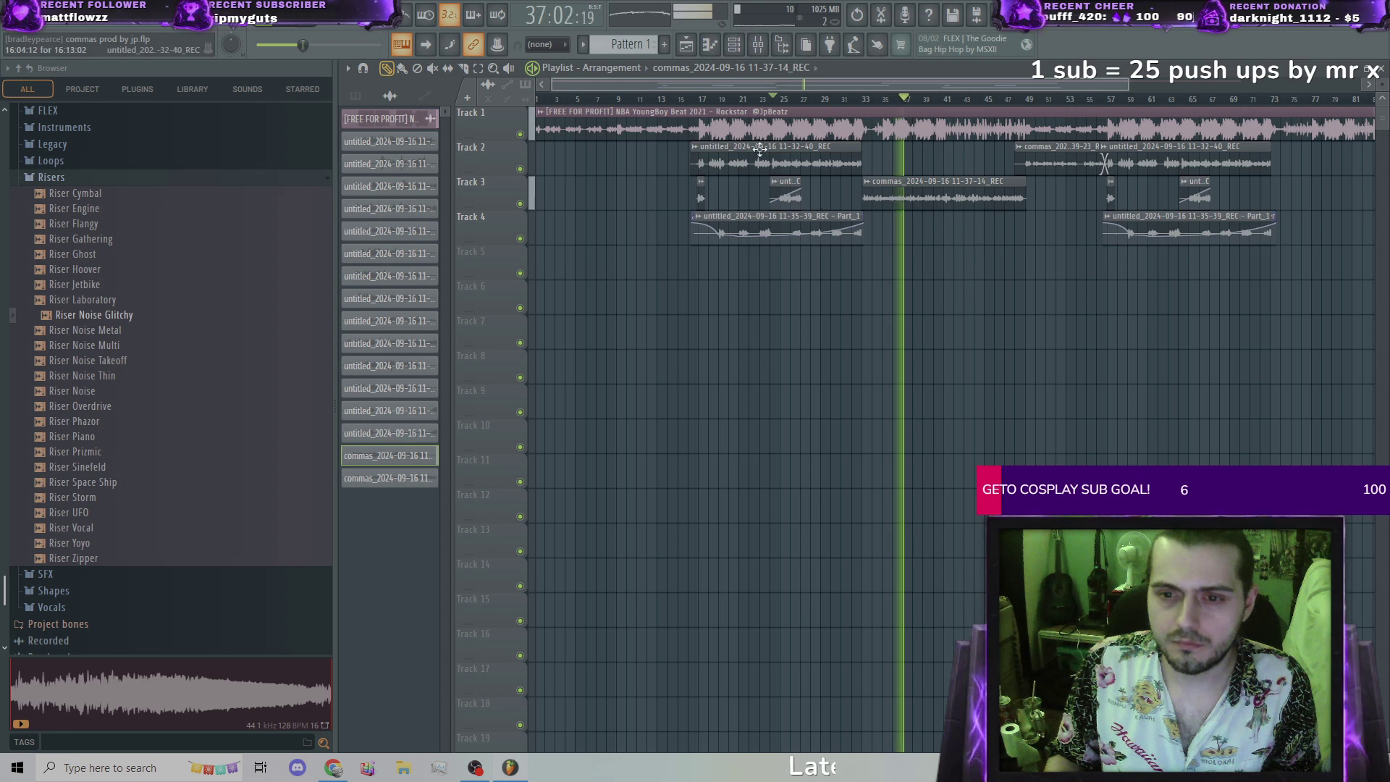
pyautogui.press('space')
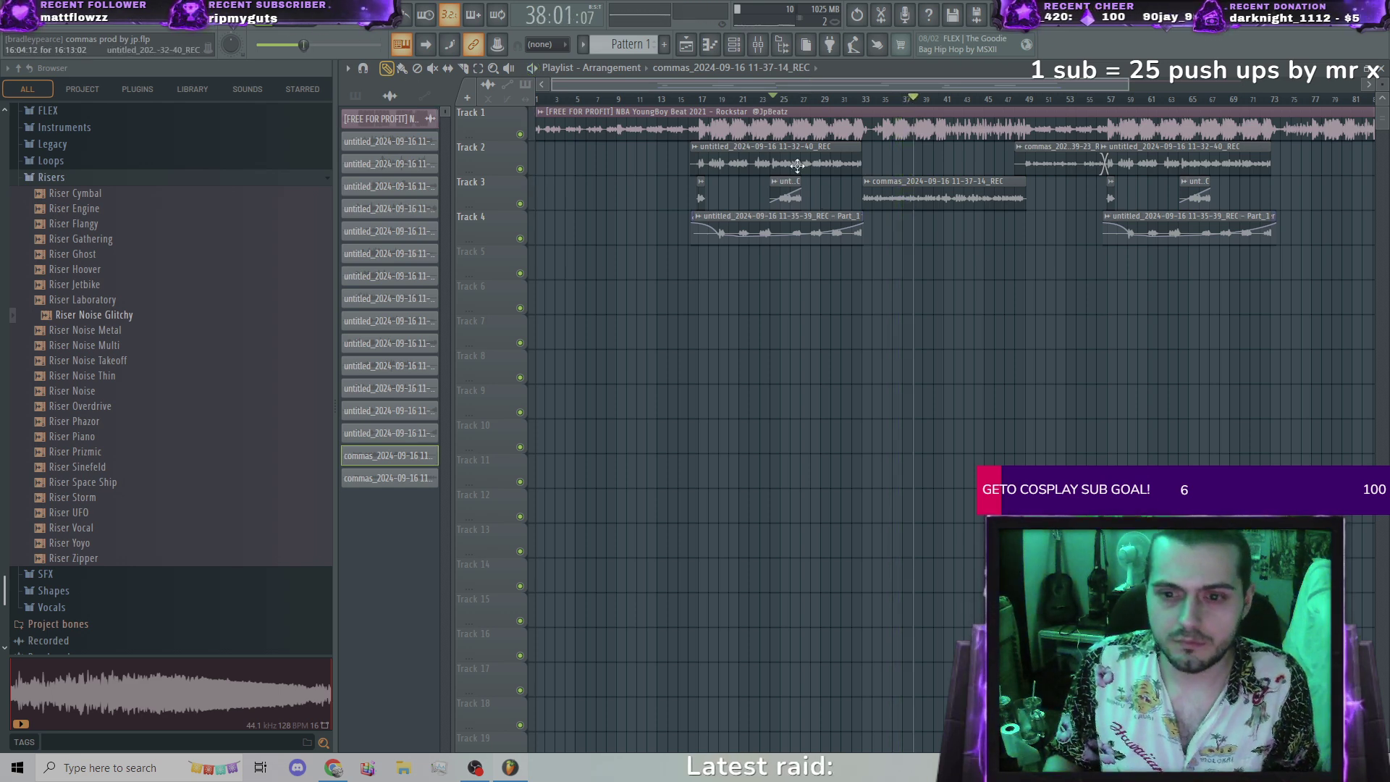
# Step: Nudge the commas vocal clip on Track 3 to start at about bar 33 while replaying the transition out of the hook
pyautogui.scroll(6, 895, 246)
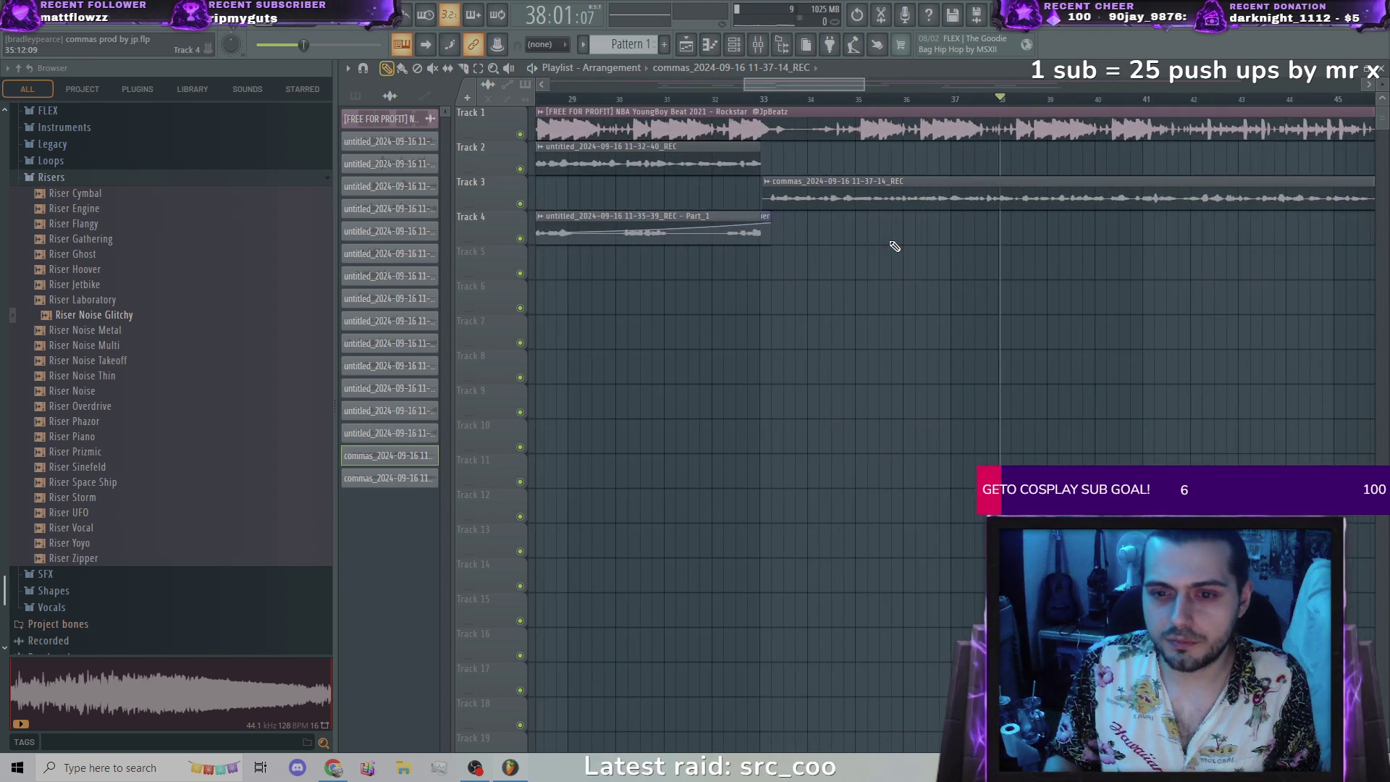
pyautogui.moveTo(810, 192); pyautogui.dragTo(820, 192)
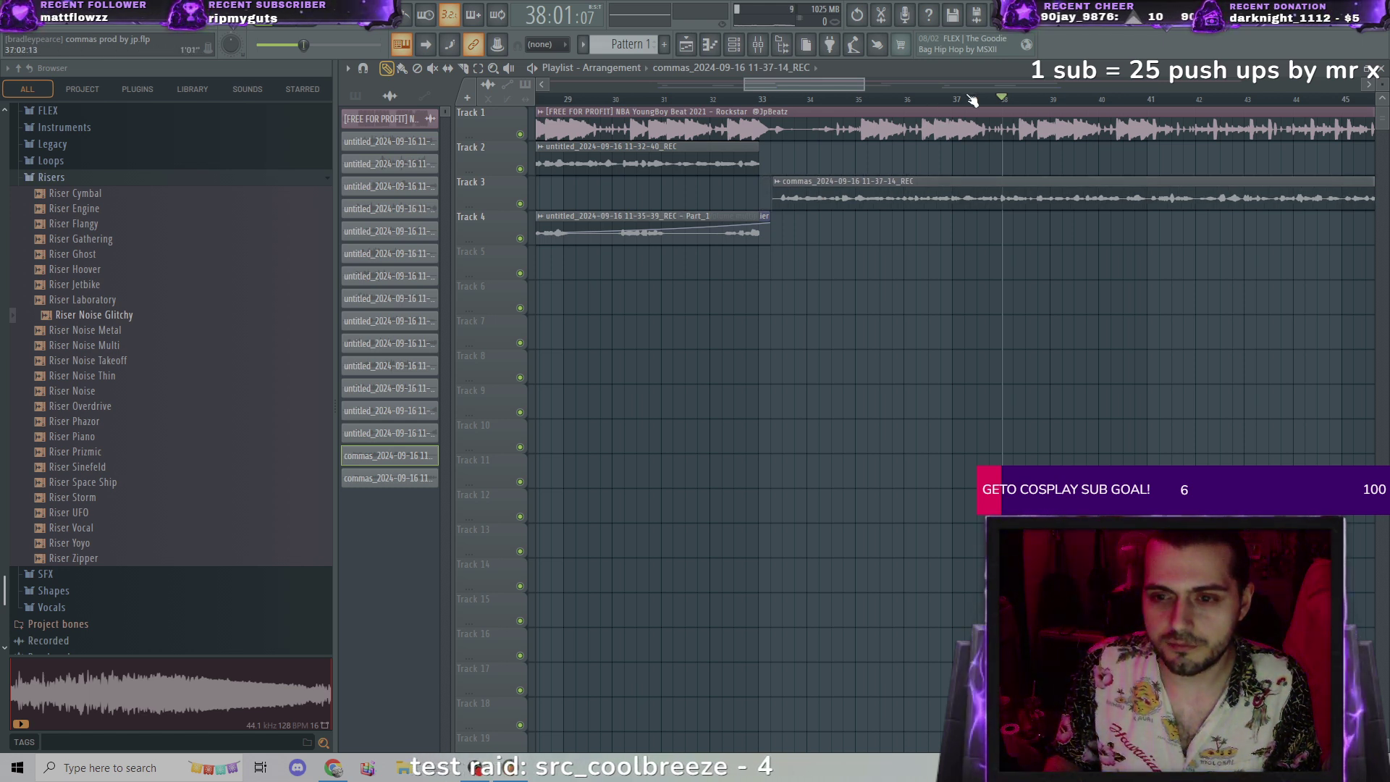
pyautogui.moveTo(793, 98); pyautogui.dragTo(770, 98)
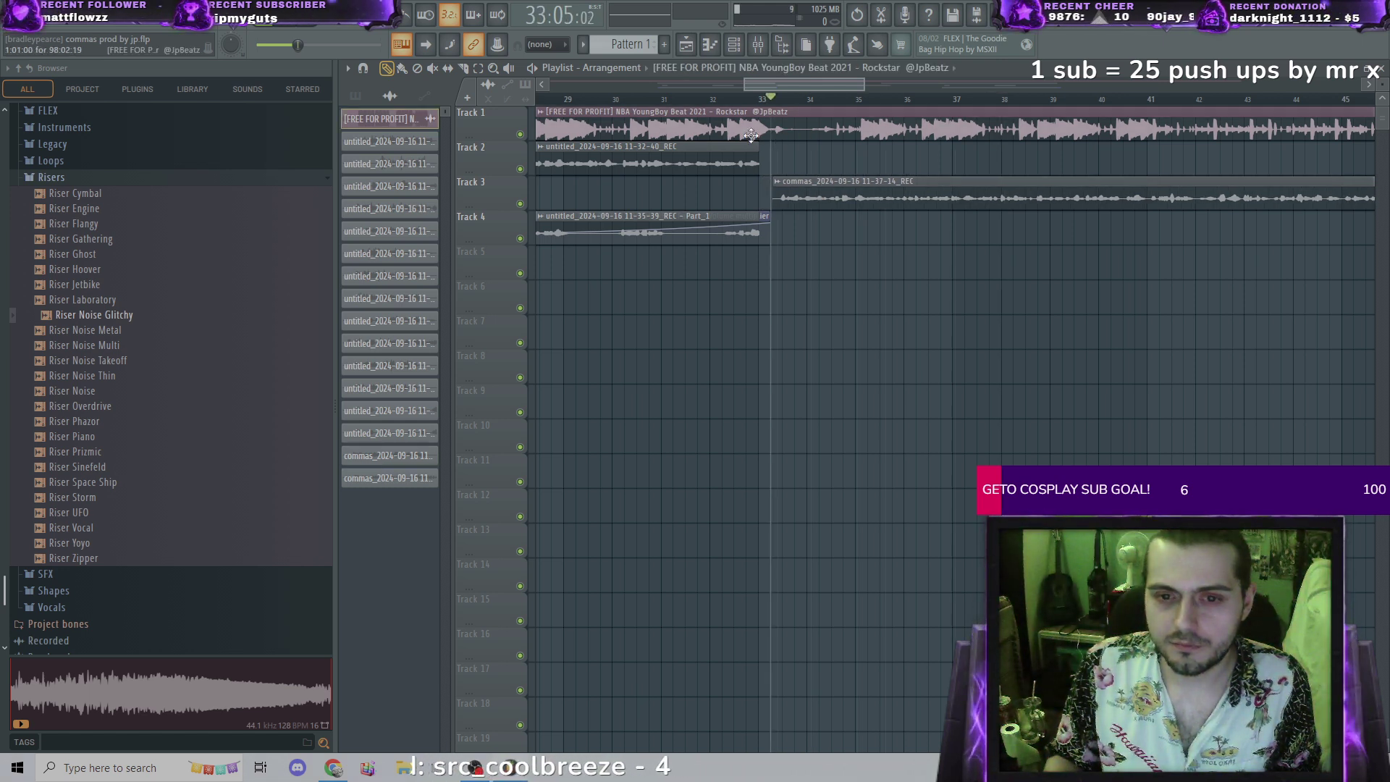
pyautogui.press('space')
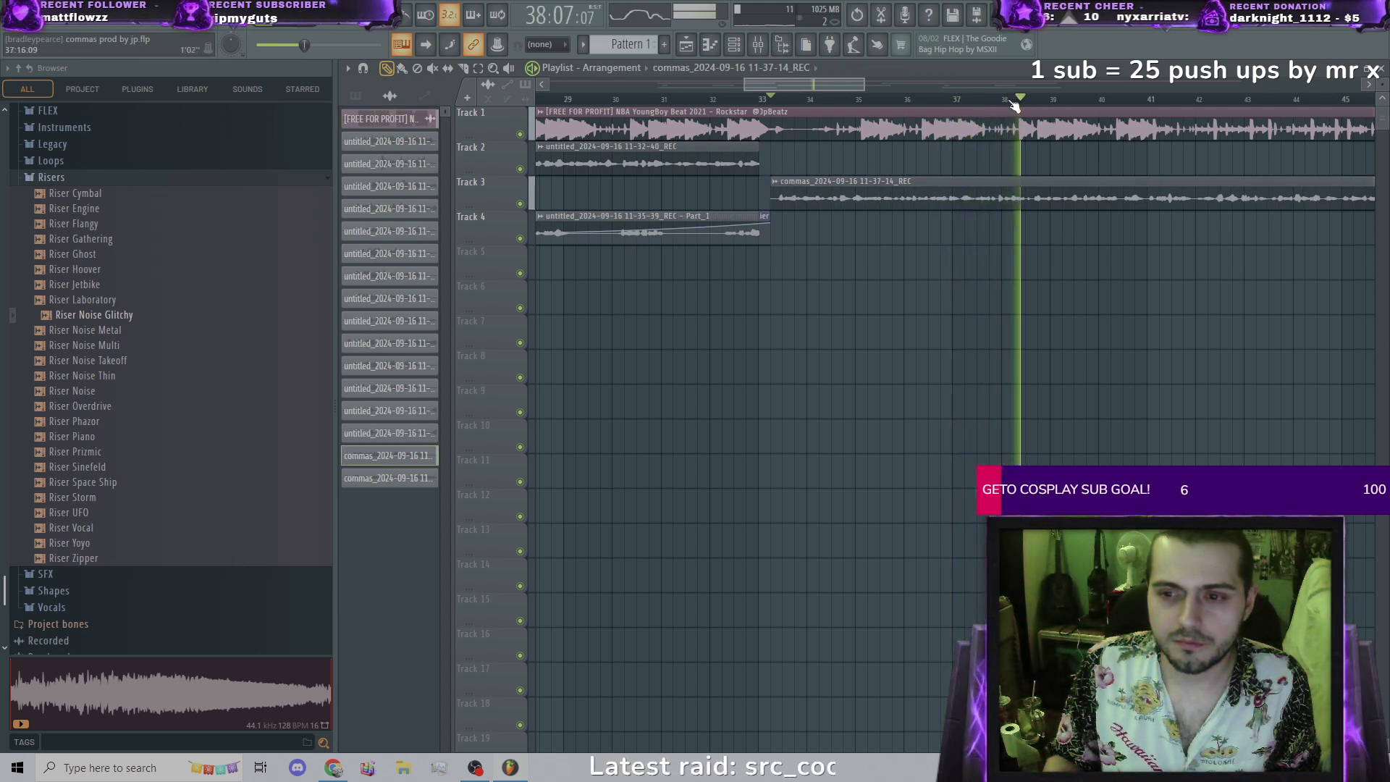
pyautogui.click(790, 101)
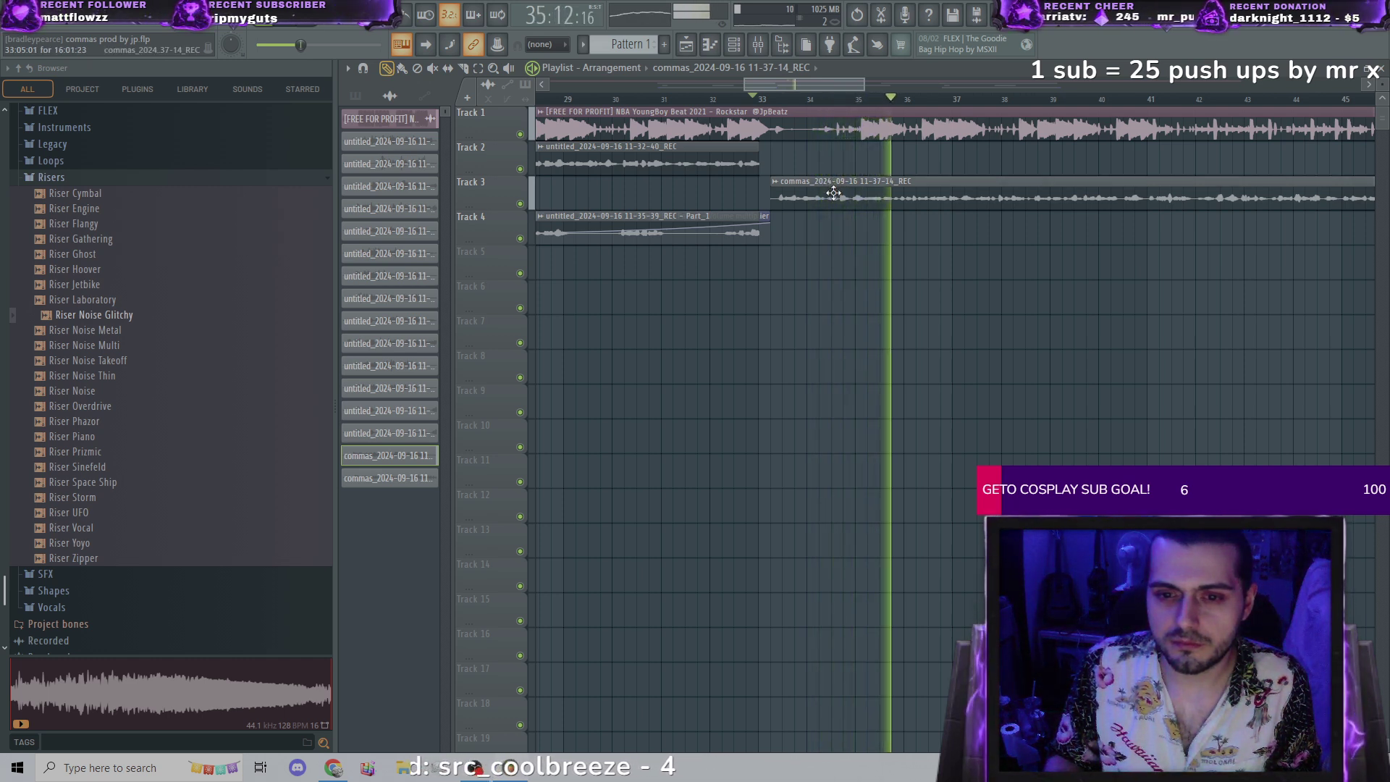
pyautogui.moveTo(833, 191); pyautogui.dragTo(820, 198)
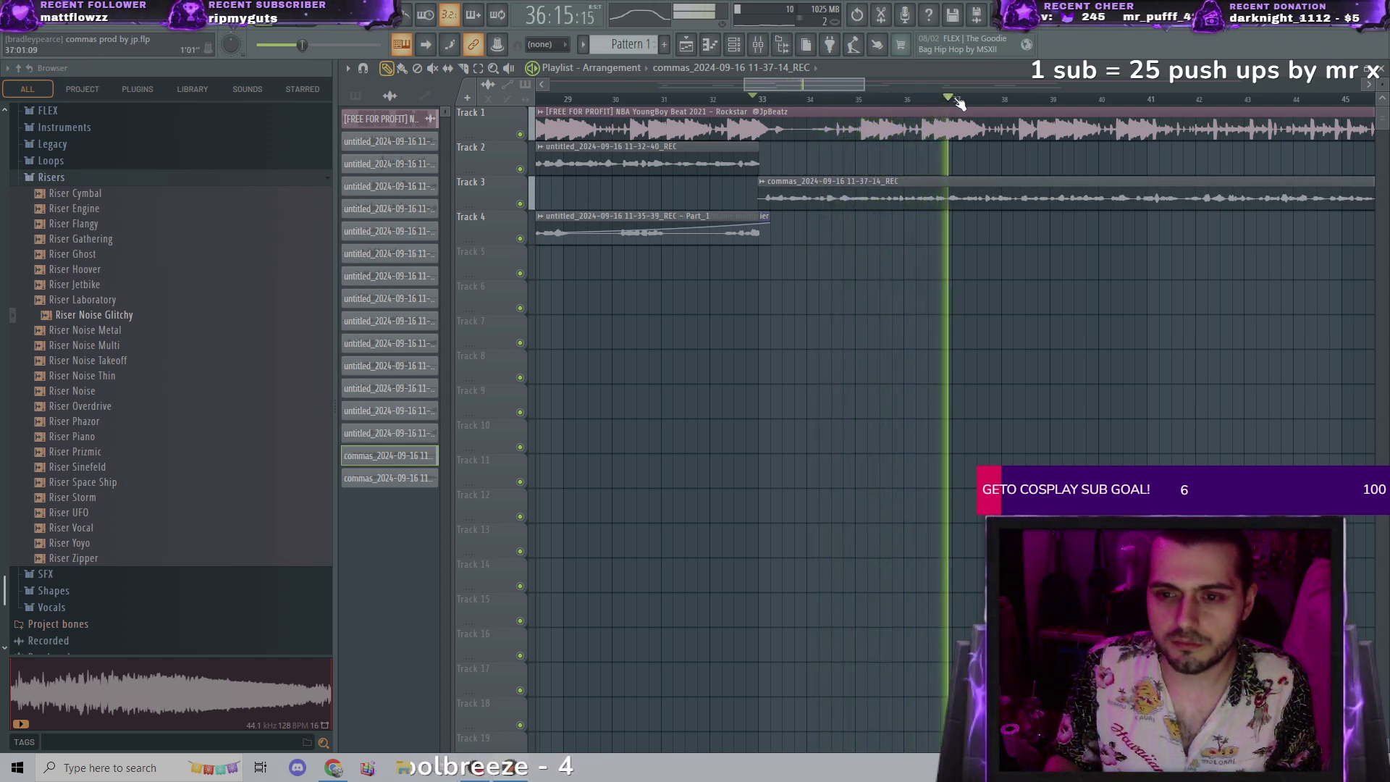
# Step: Replay the transition from bar 32 and shift the Track 3 commas vocal clip slightly later to start at 33:02
pyautogui.click(827, 101)
pyautogui.click(727, 101)
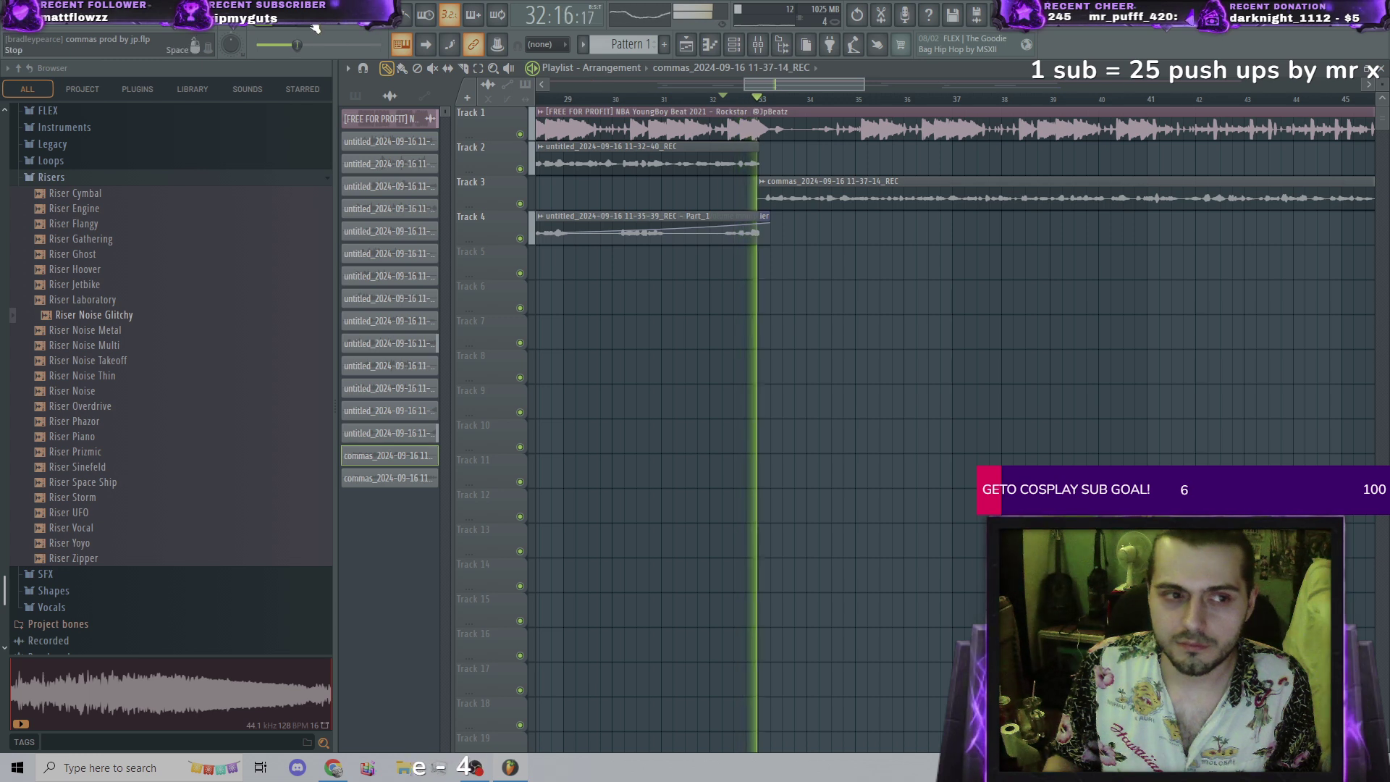
pyautogui.press('space')
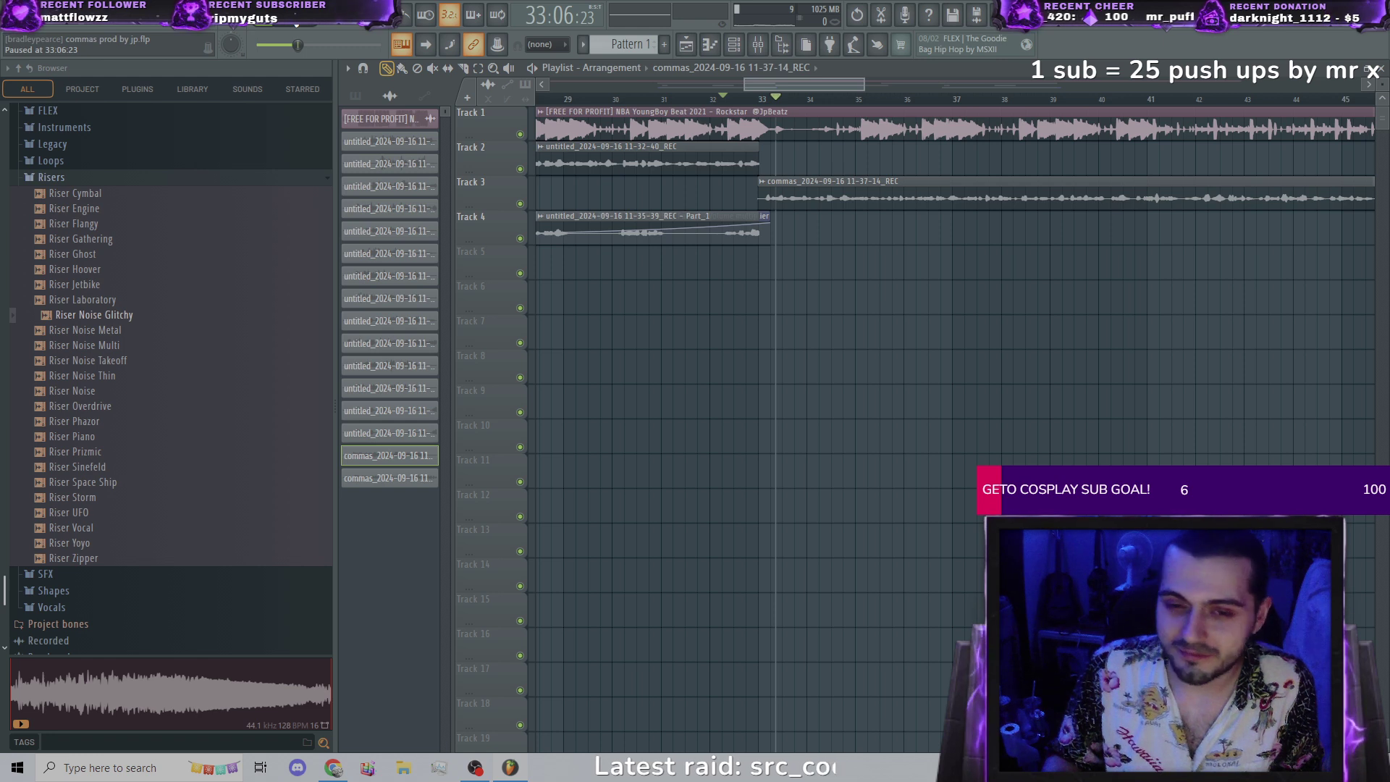
pyautogui.moveTo(776, 96); pyautogui.dragTo(753, 103)
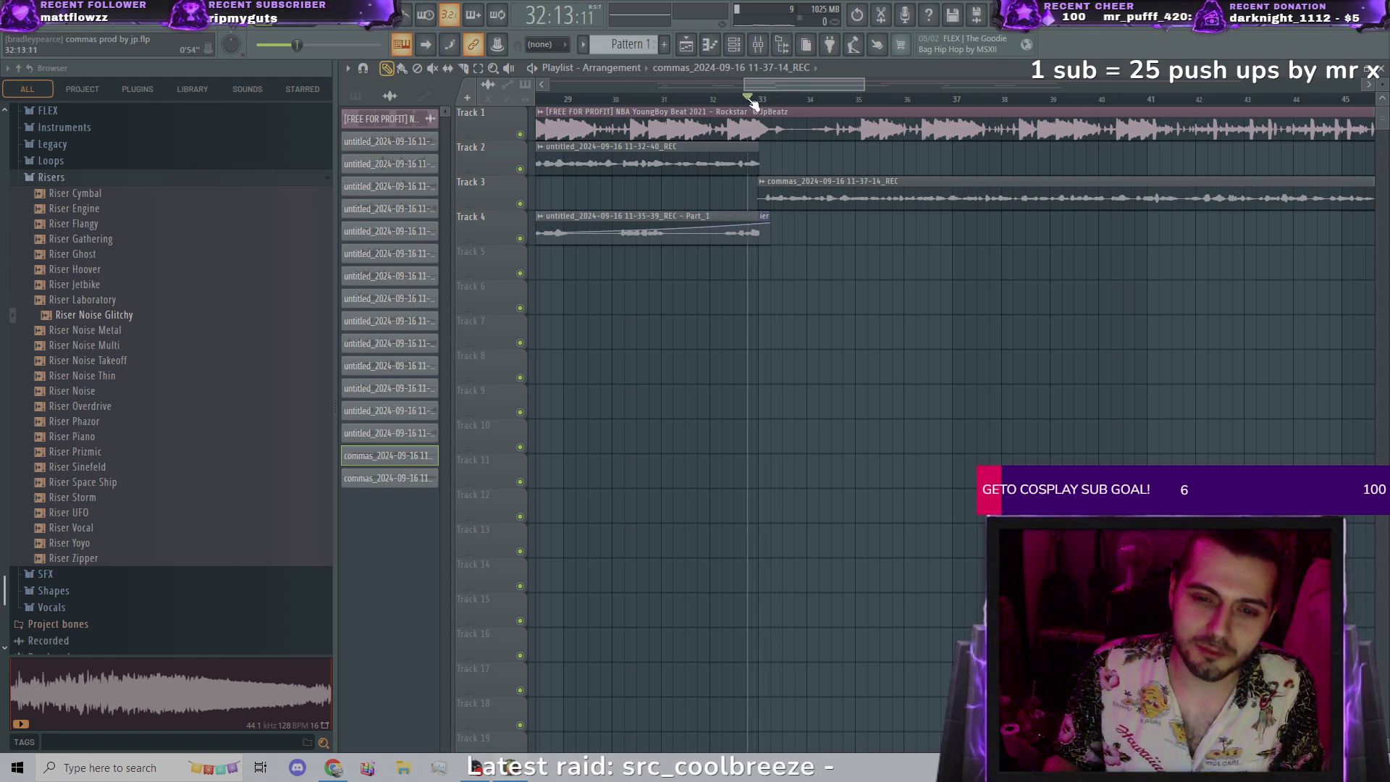
pyautogui.click(275, 26)
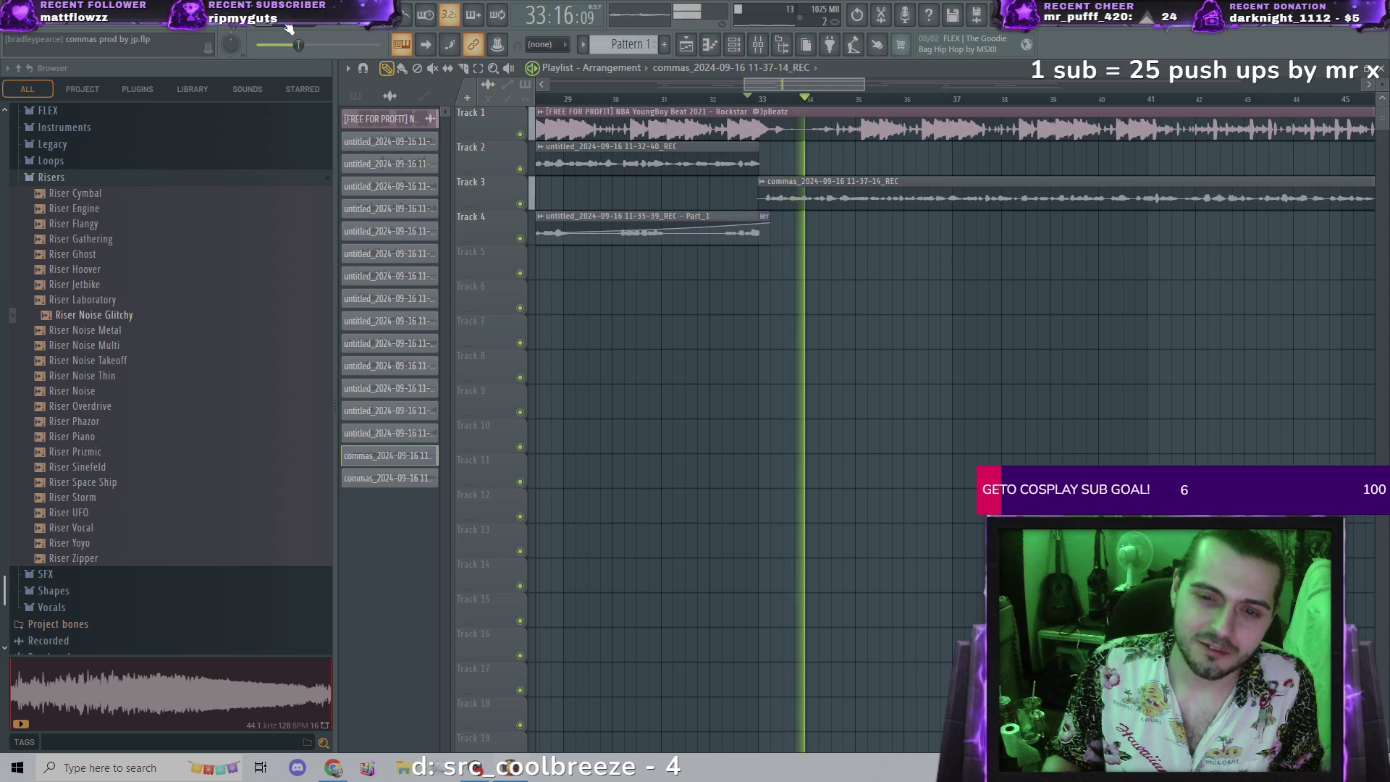
pyautogui.click(288, 28)
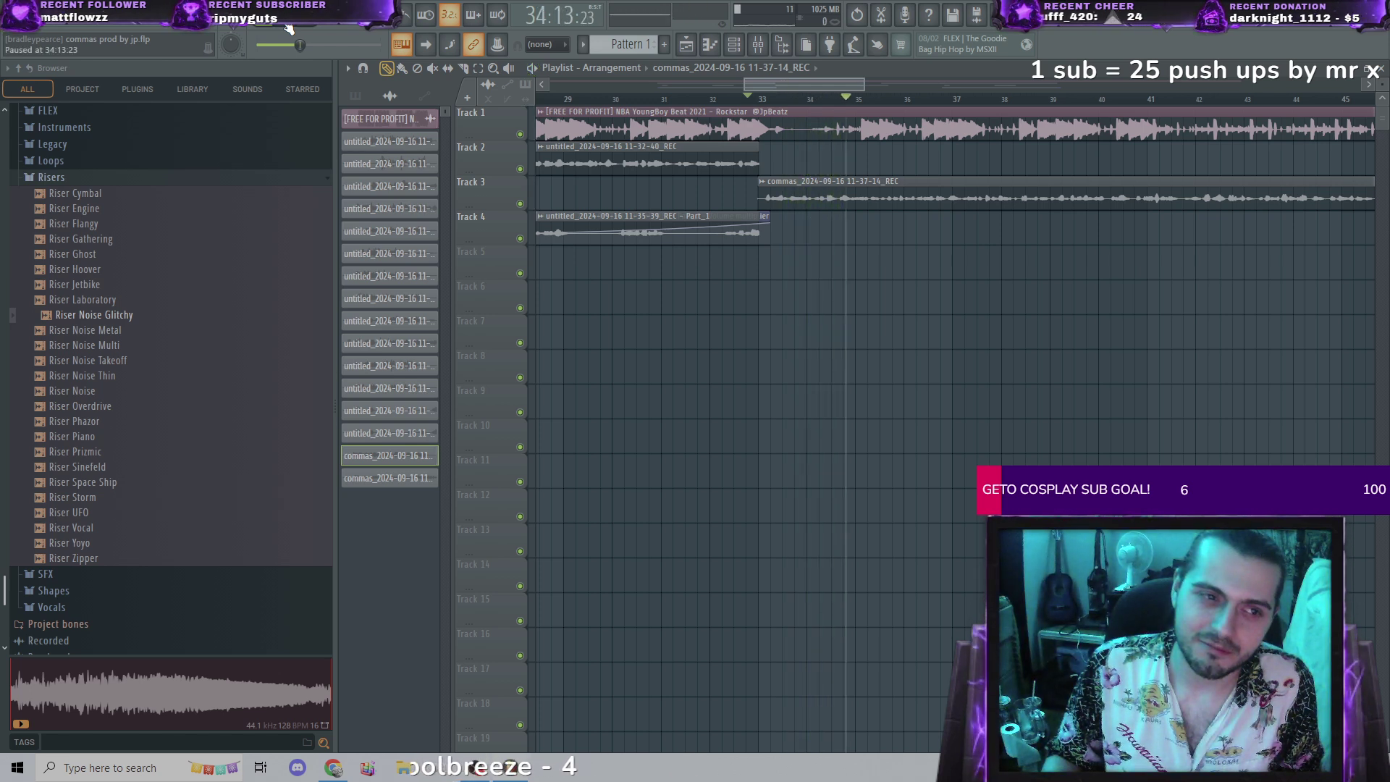
pyautogui.moveTo(944, 190); pyautogui.dragTo(950, 192)
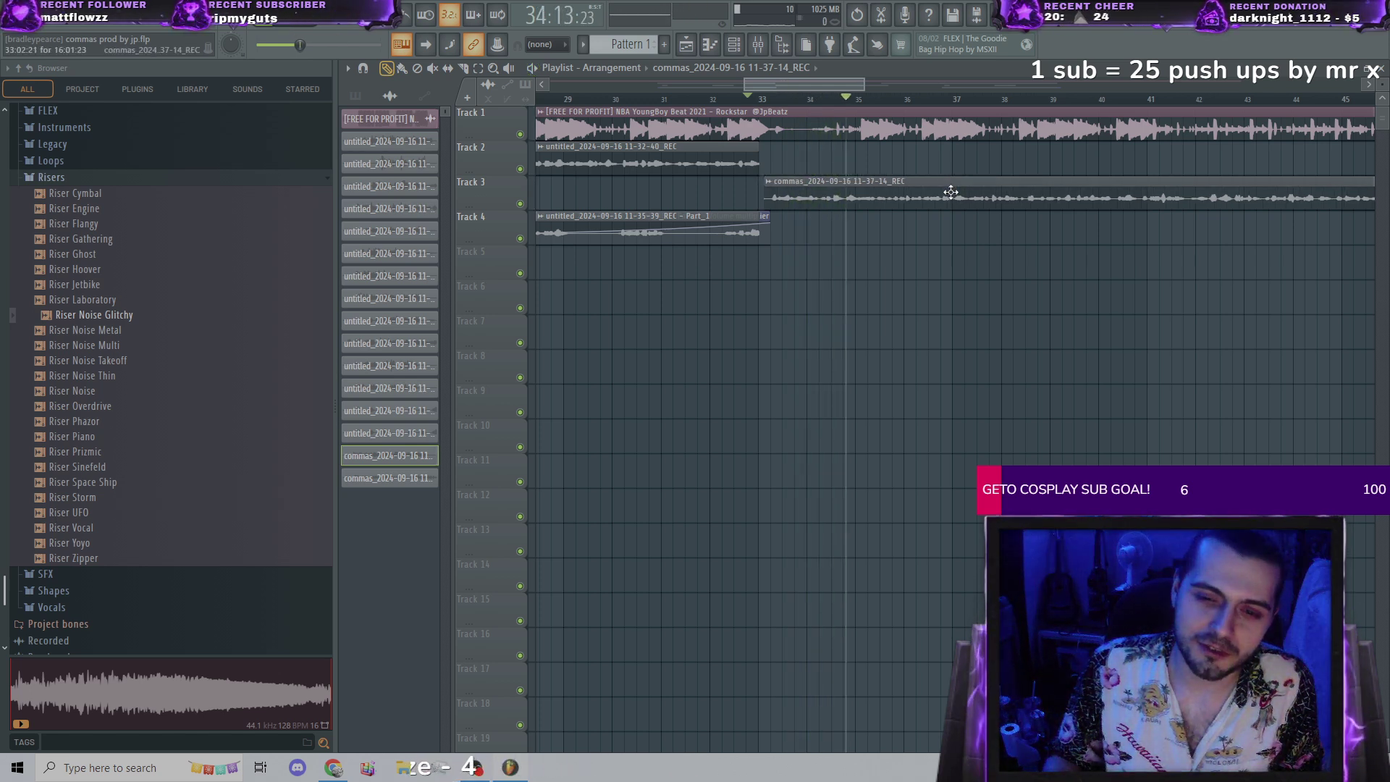
# Step: Replay the transition from 32:10 into the verse, and skip playback ahead to the verse's end around bar 48
pyautogui.moveTo(850, 100); pyautogui.dragTo(743, 98)
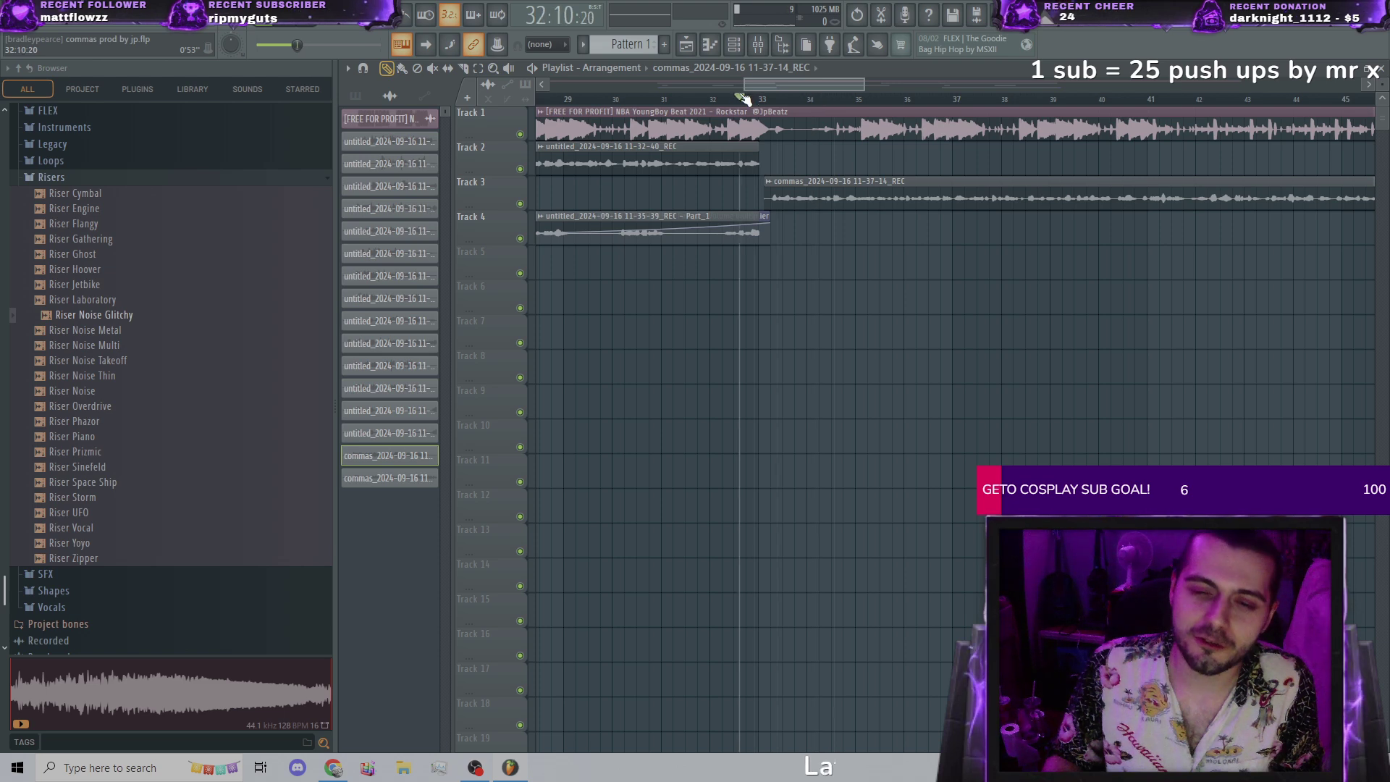
pyautogui.press('space')
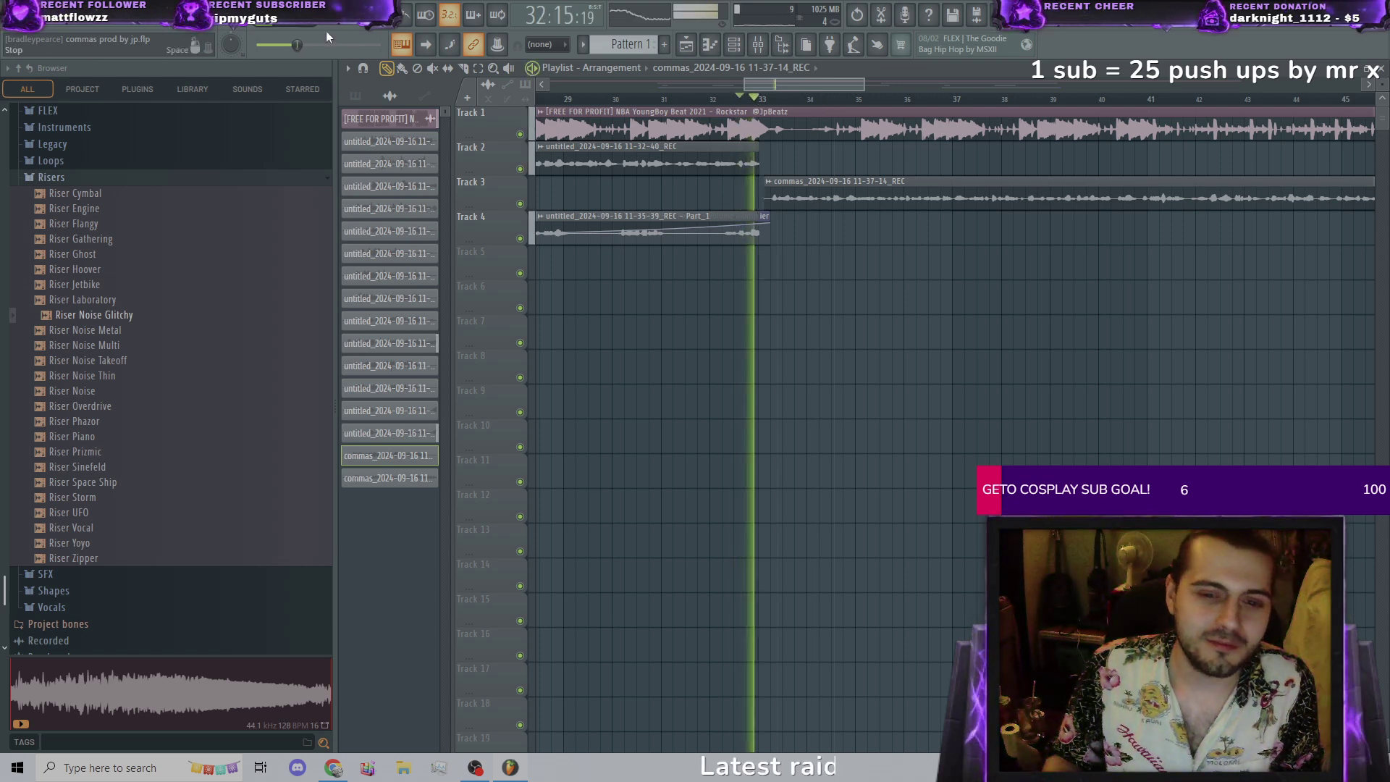
pyautogui.scroll(-2, 813, 366)
pyautogui.scroll(-2, 812, 366)
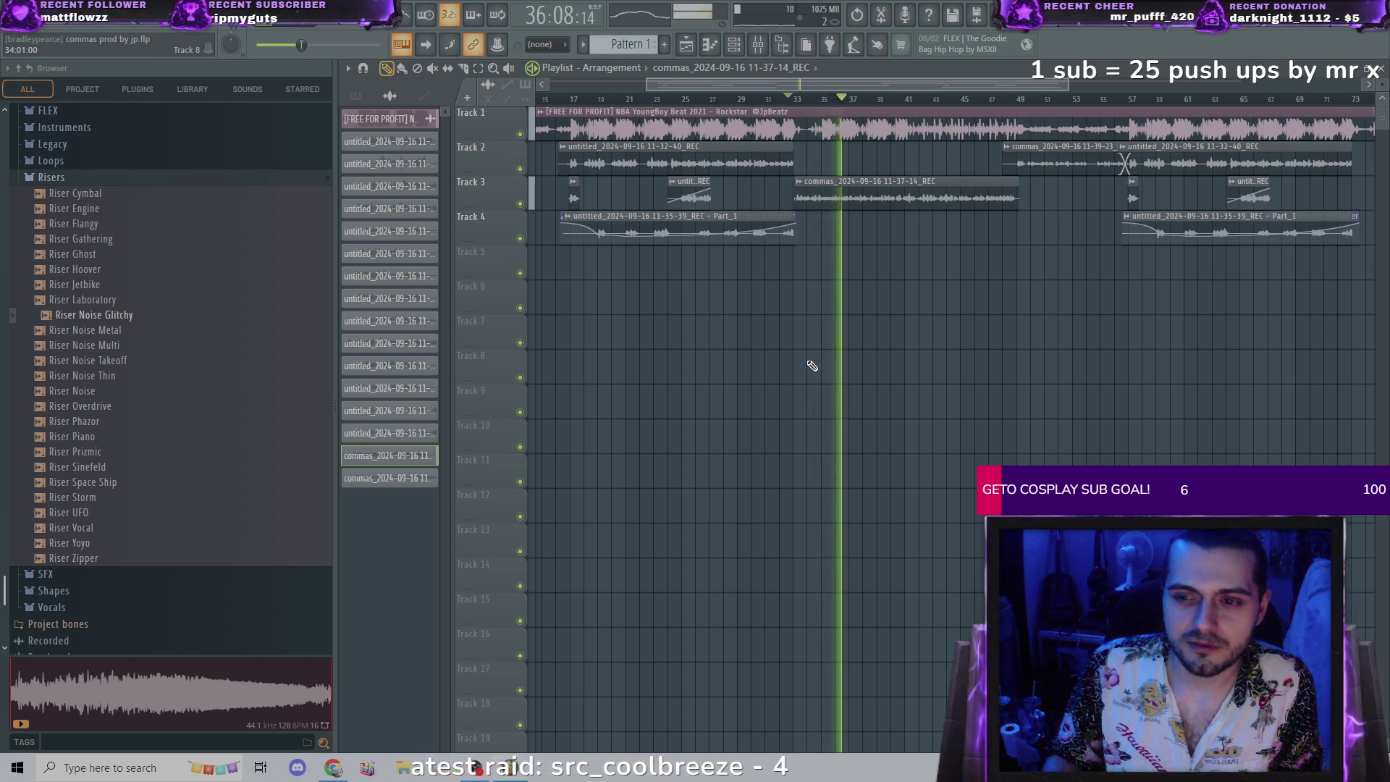
pyautogui.moveTo(861, 102); pyautogui.dragTo(1006, 99)
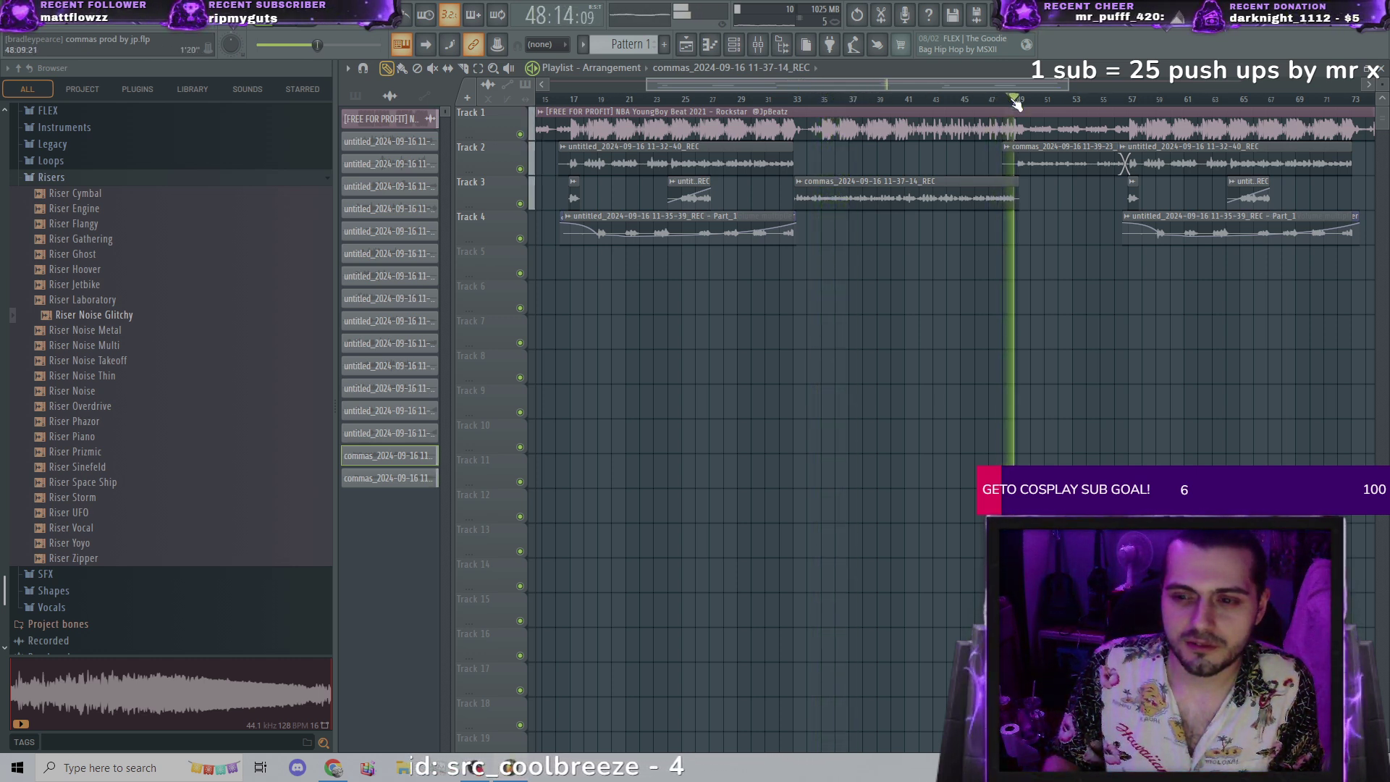
# Step: Move the Track 3 commas vocal clip later to start at 33:07, and replay its ending near bar 48 and its entry near bar 32
pyautogui.doubleClick(1005, 194)
pyautogui.click(1005, 194)
pyautogui.doubleClick(1004, 192)
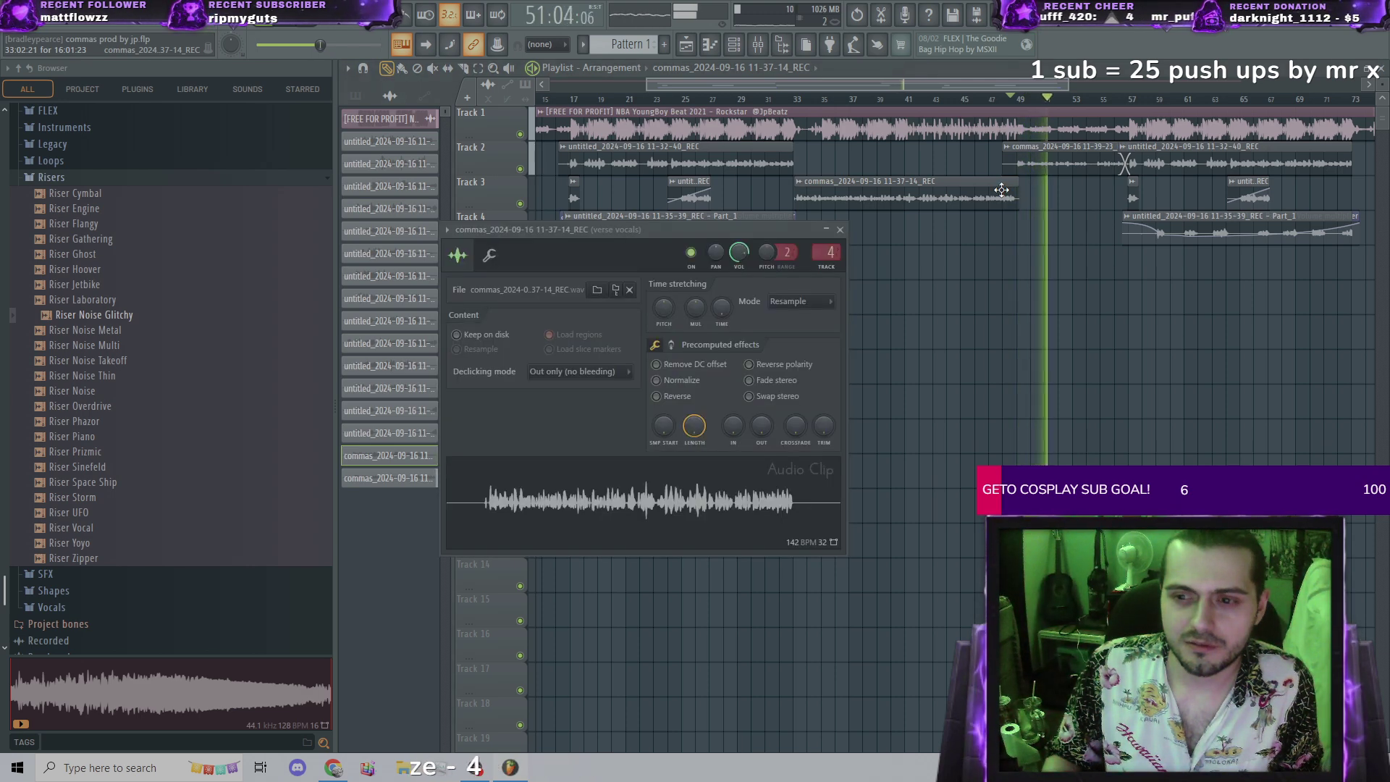
pyautogui.click(1003, 189)
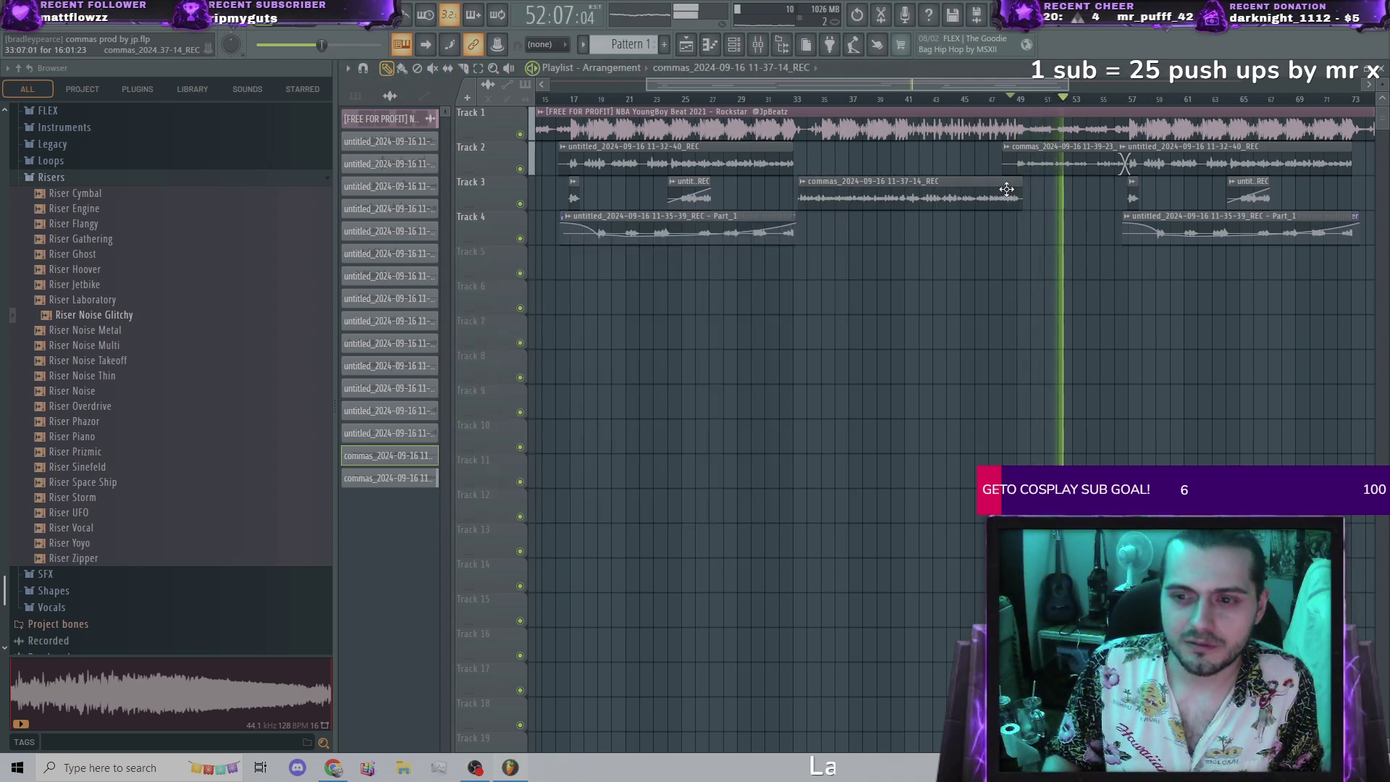
pyautogui.moveTo(1066, 100); pyautogui.dragTo(1005, 96)
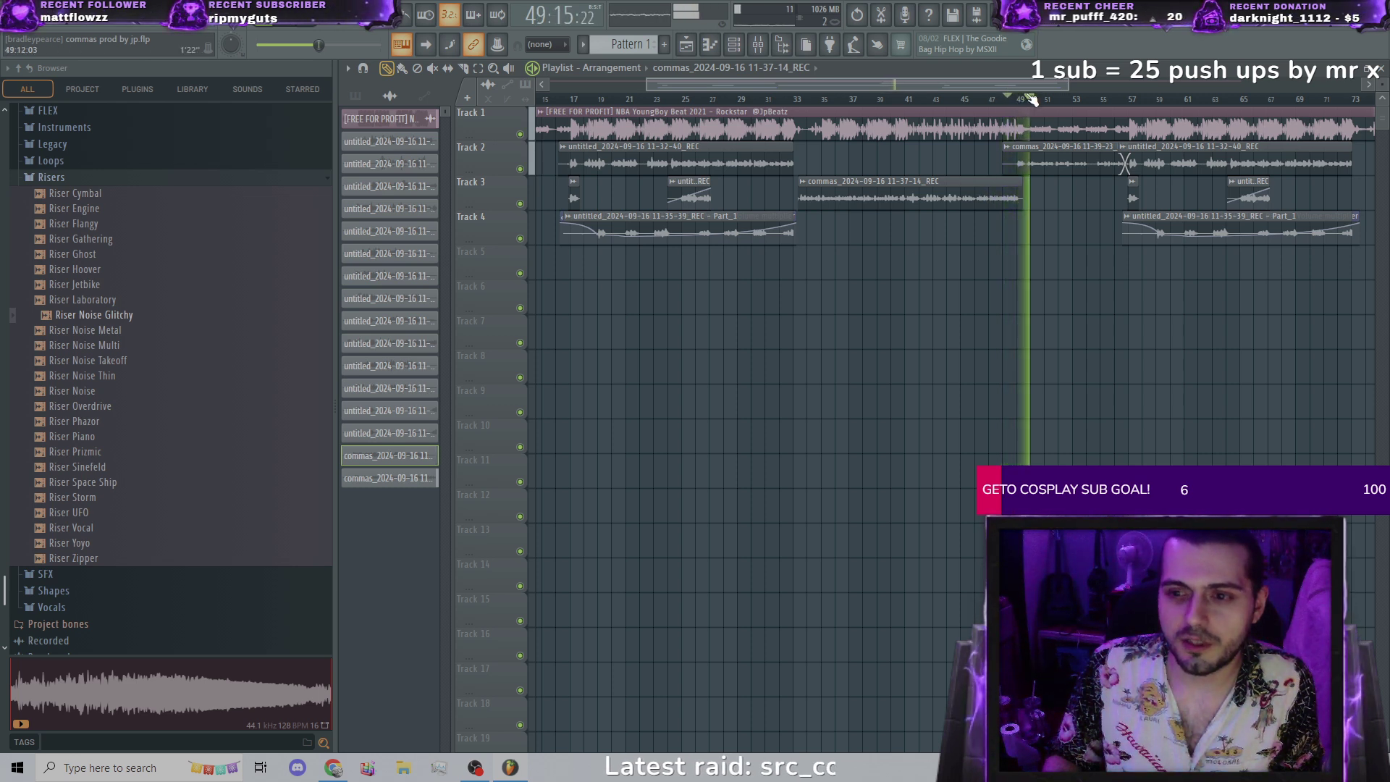
pyautogui.moveTo(856, 98); pyautogui.dragTo(773, 97)
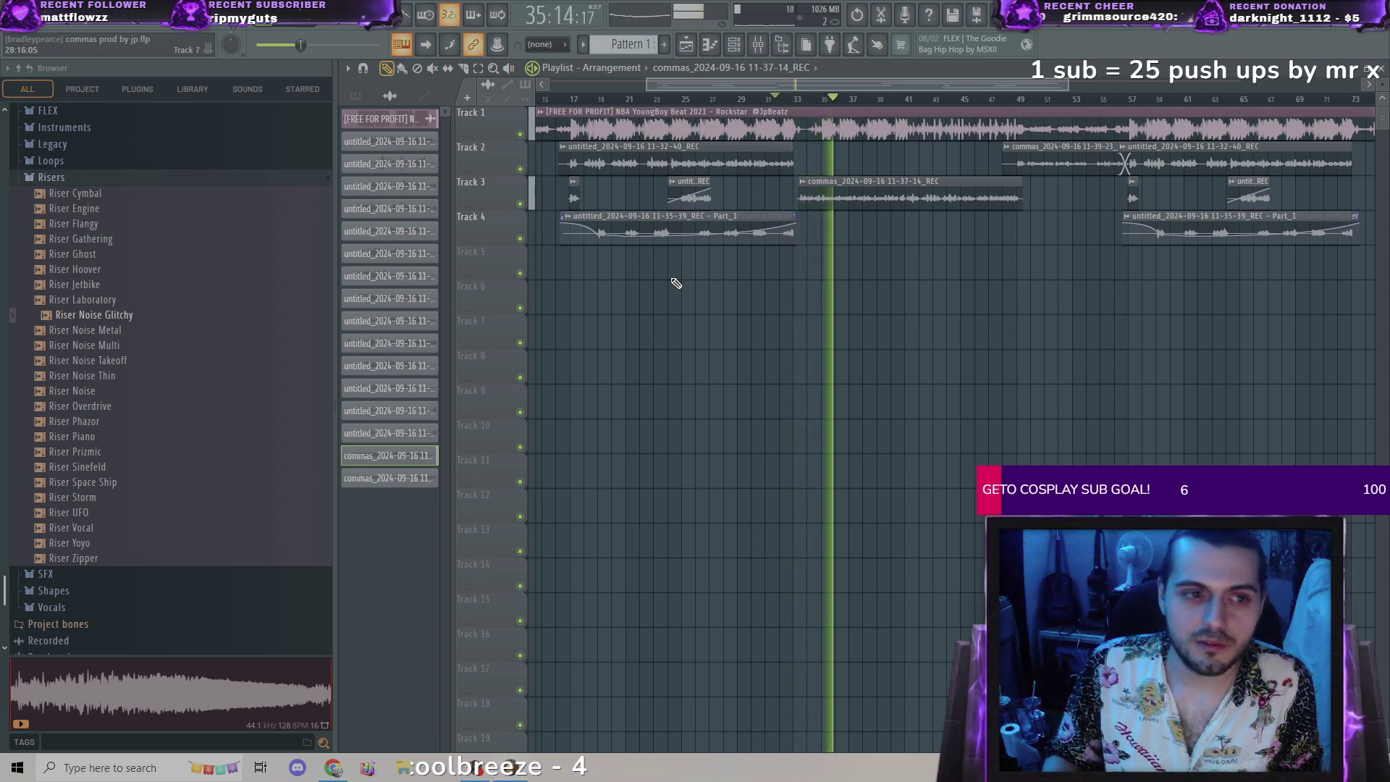
# Step: Stop playback and save the project despite the trial plugin
pyautogui.click(297, 28)
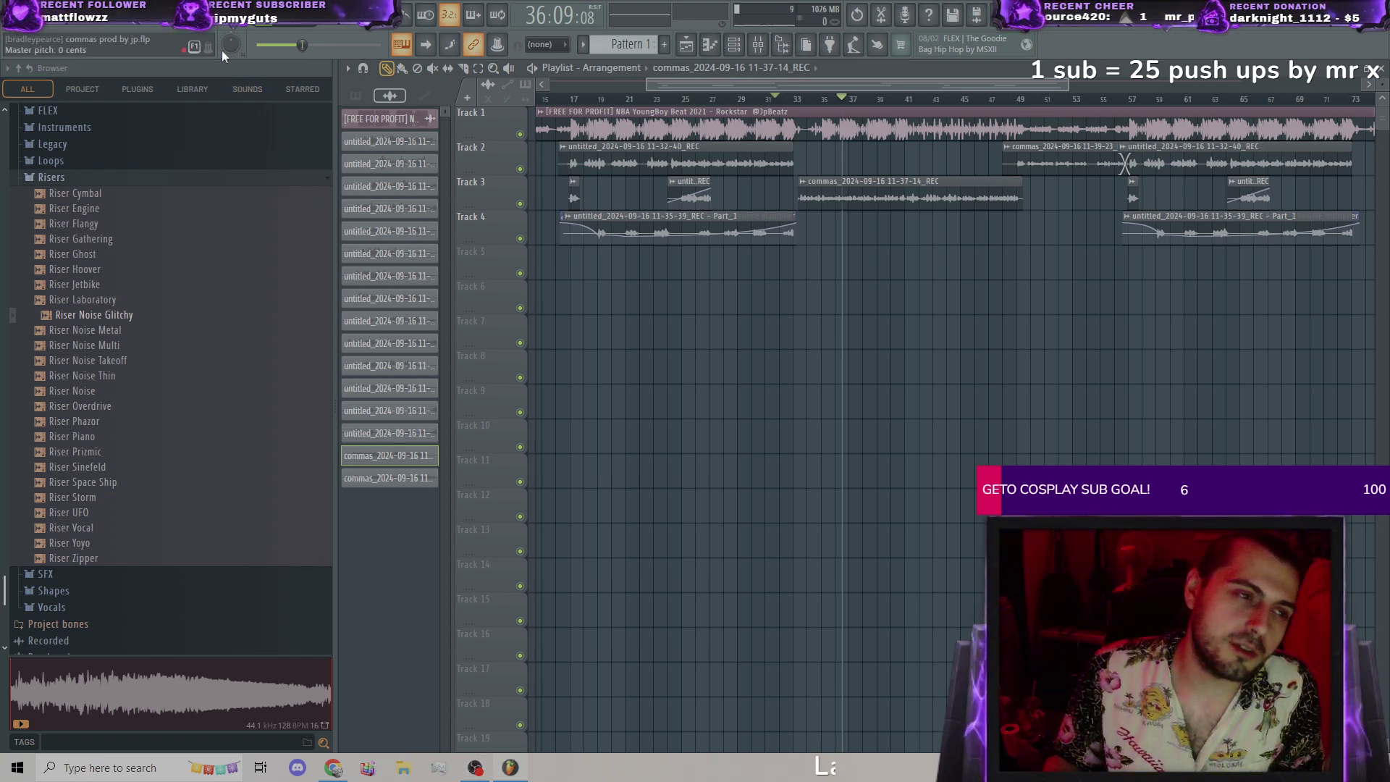
pyautogui.click(16, 9)
pyautogui.click(42, 83)
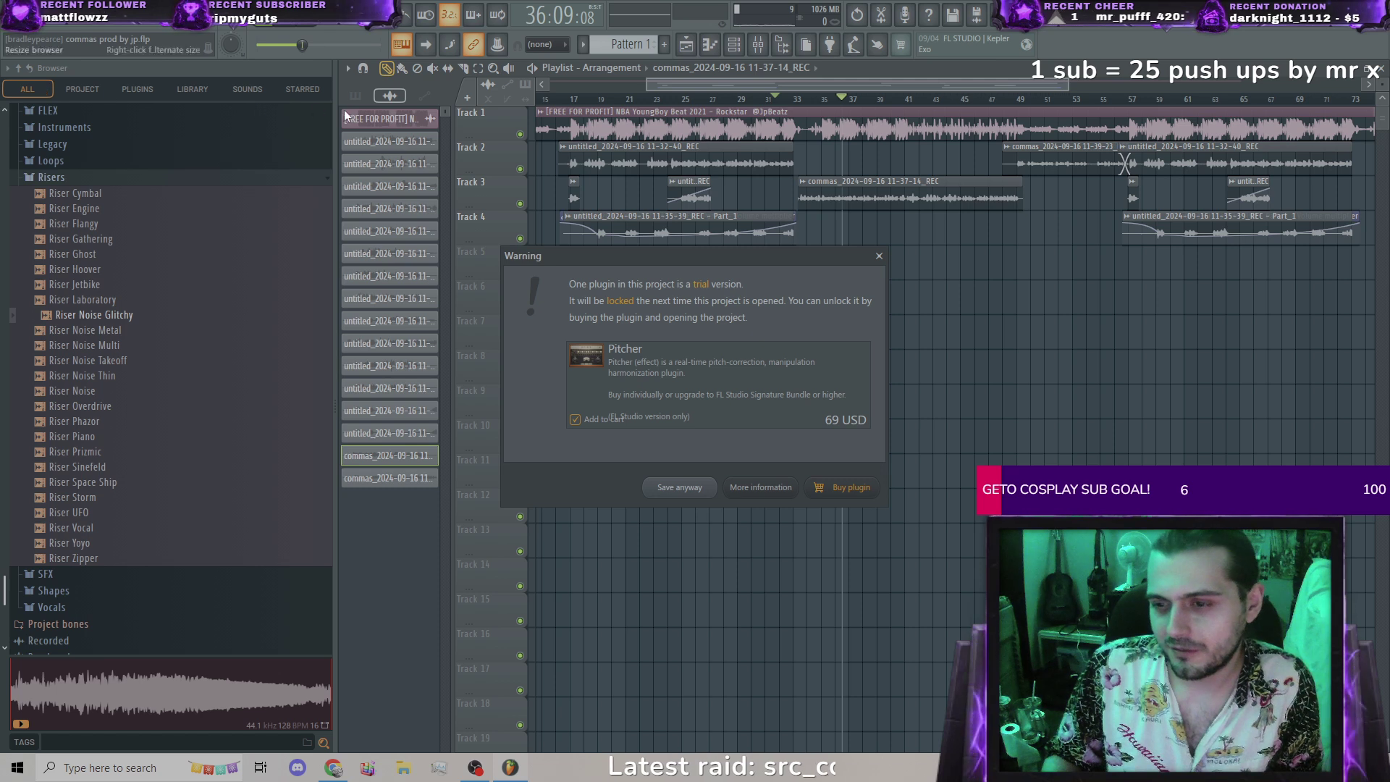
pyautogui.click(679, 488)
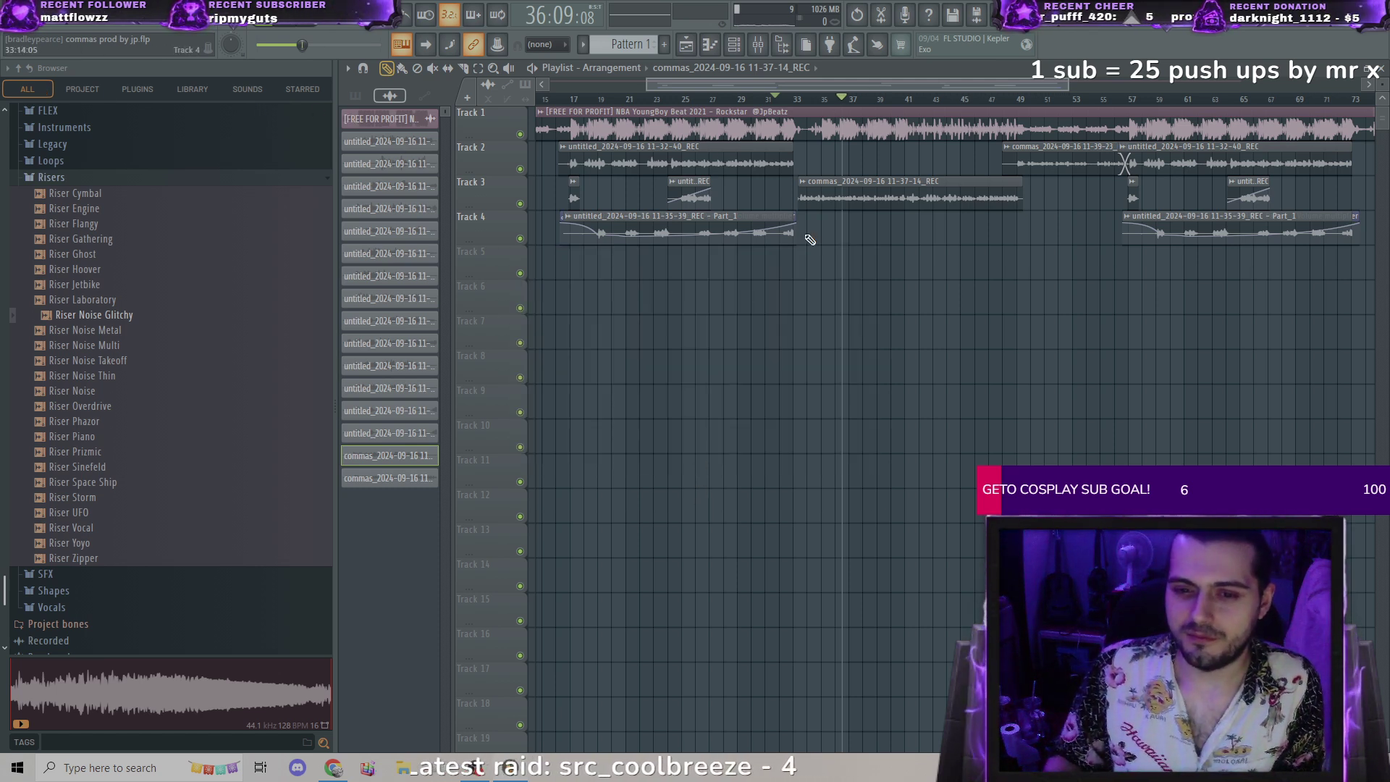
# Step: Play the first hook from 16:15 into the verse, and inspect where the Track 4 vocal and its volume automation clip begin
pyautogui.moveTo(844, 101); pyautogui.dragTo(574, 108)
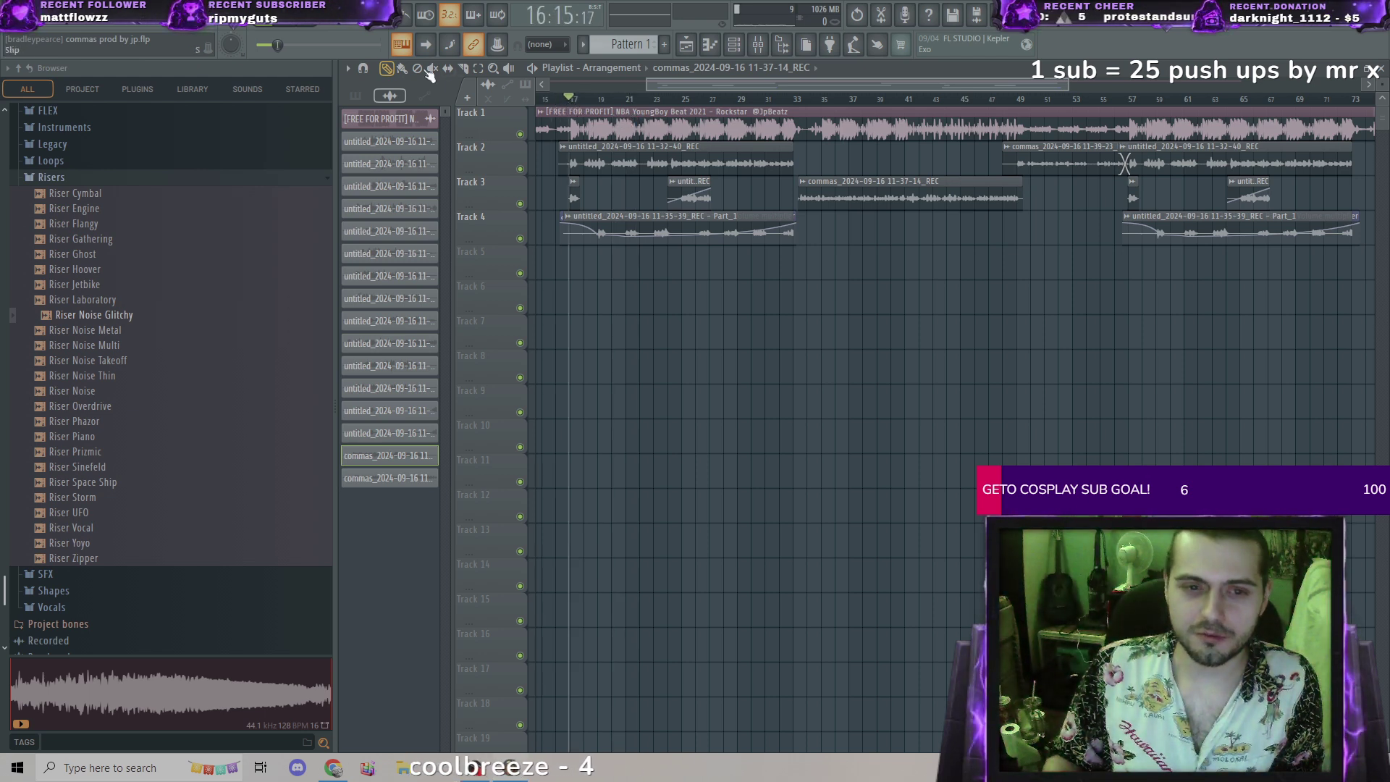
pyautogui.press('space')
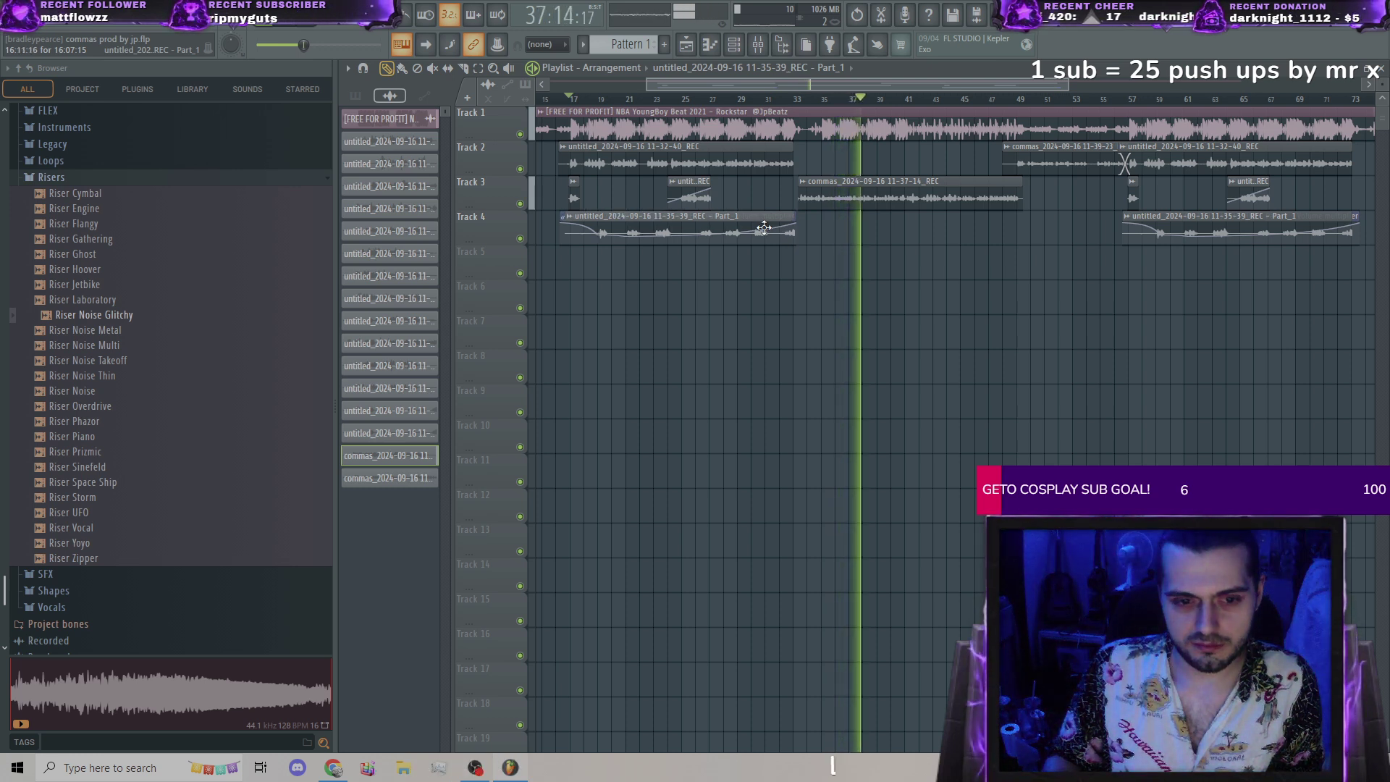
pyautogui.click(560, 215)
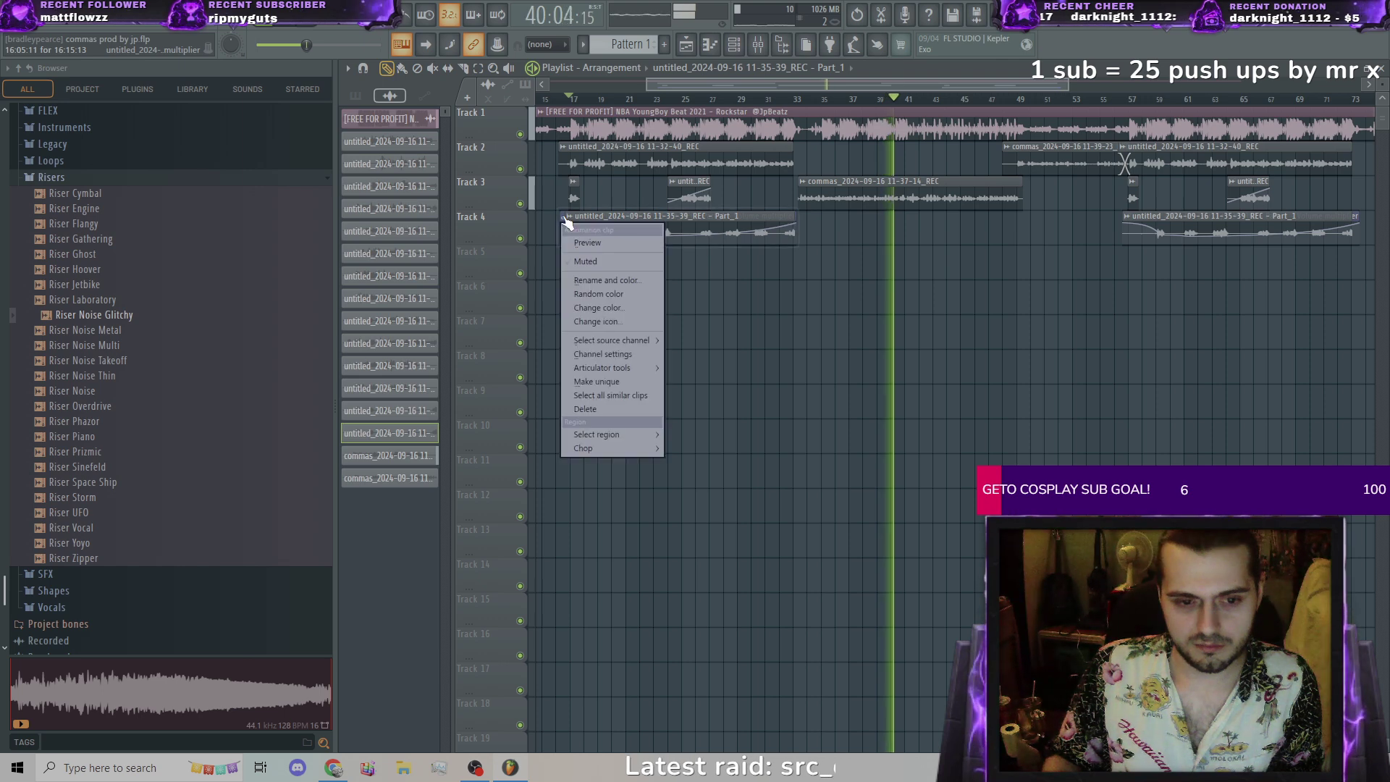
pyautogui.press('Escape')
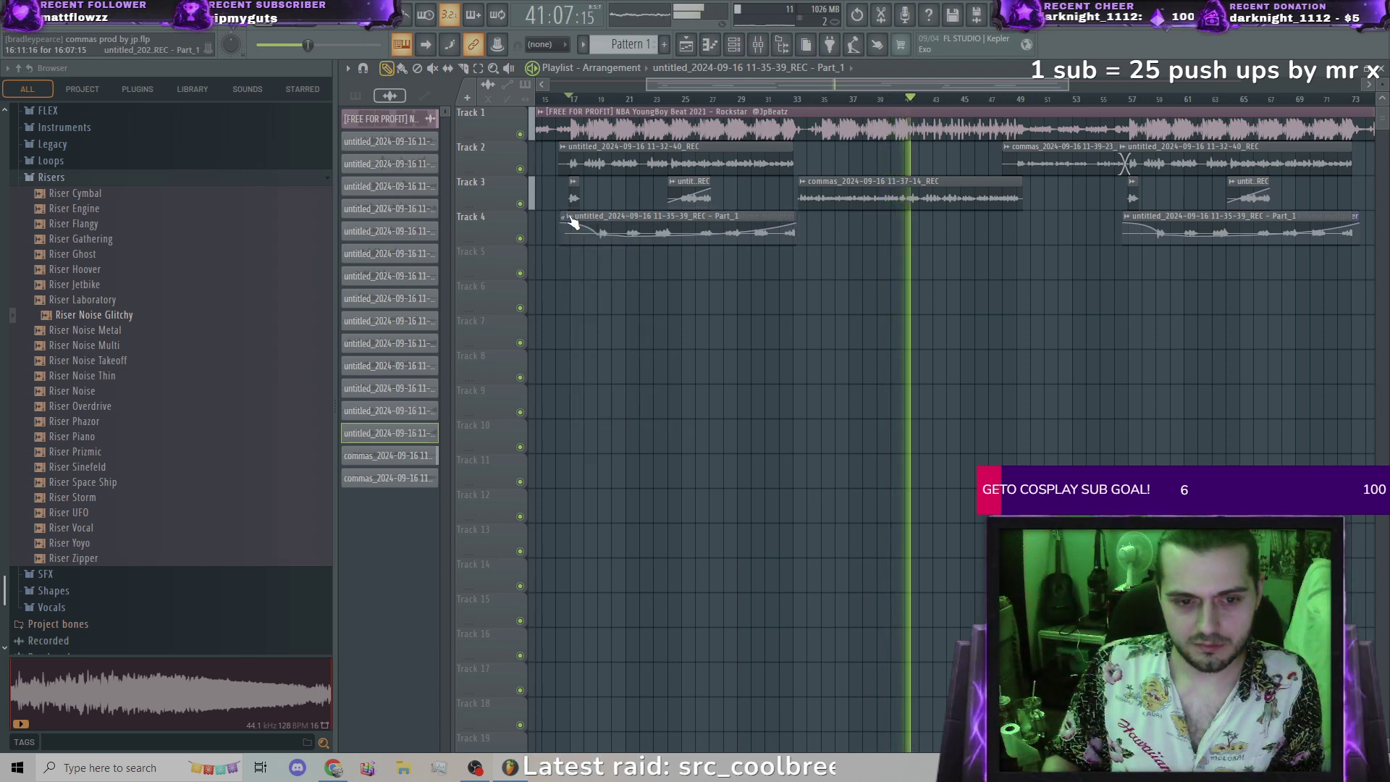
pyautogui.click(565, 216)
pyautogui.press('Escape')
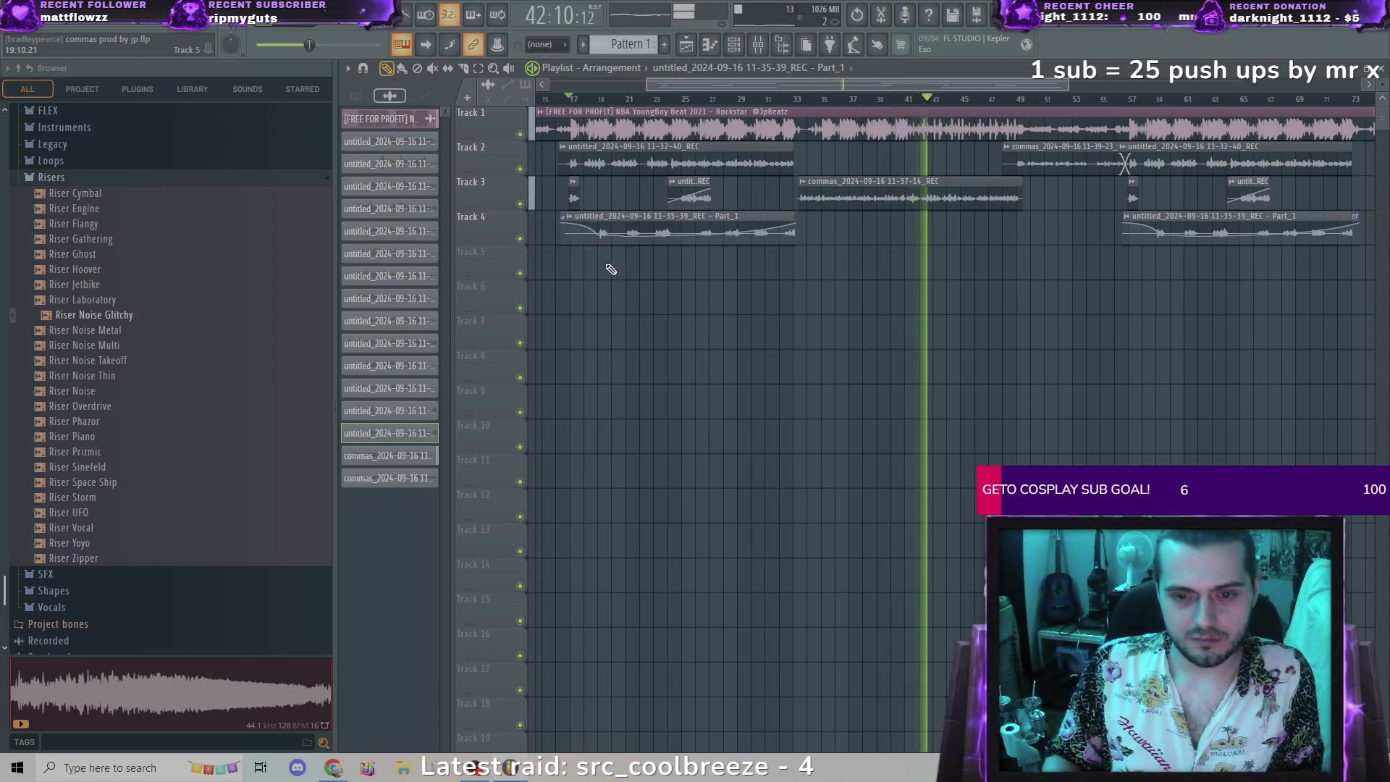
pyautogui.scroll(5, 611, 269)
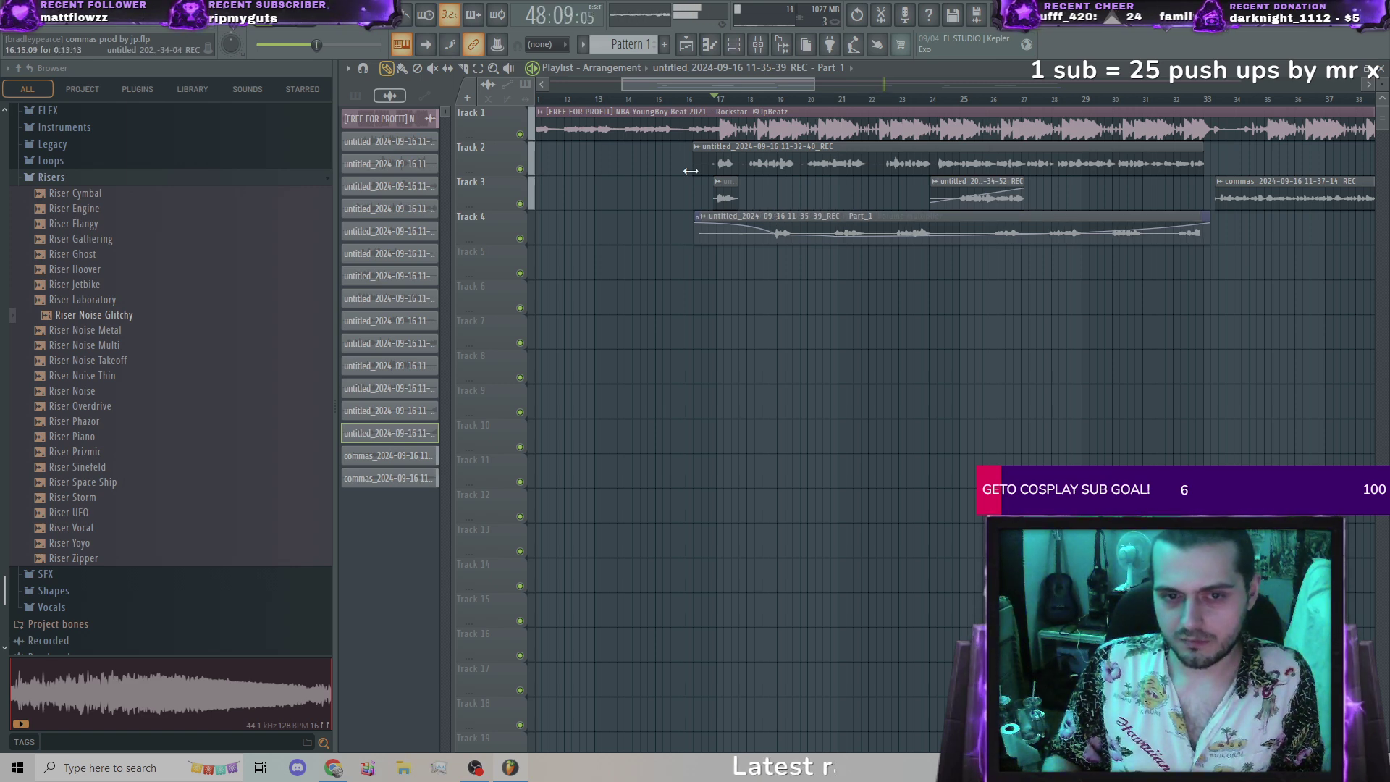
# Step: Reopen the commas prod by jp project without saving changes and acknowledge the trial plugin warning
pyautogui.click(14, 9)
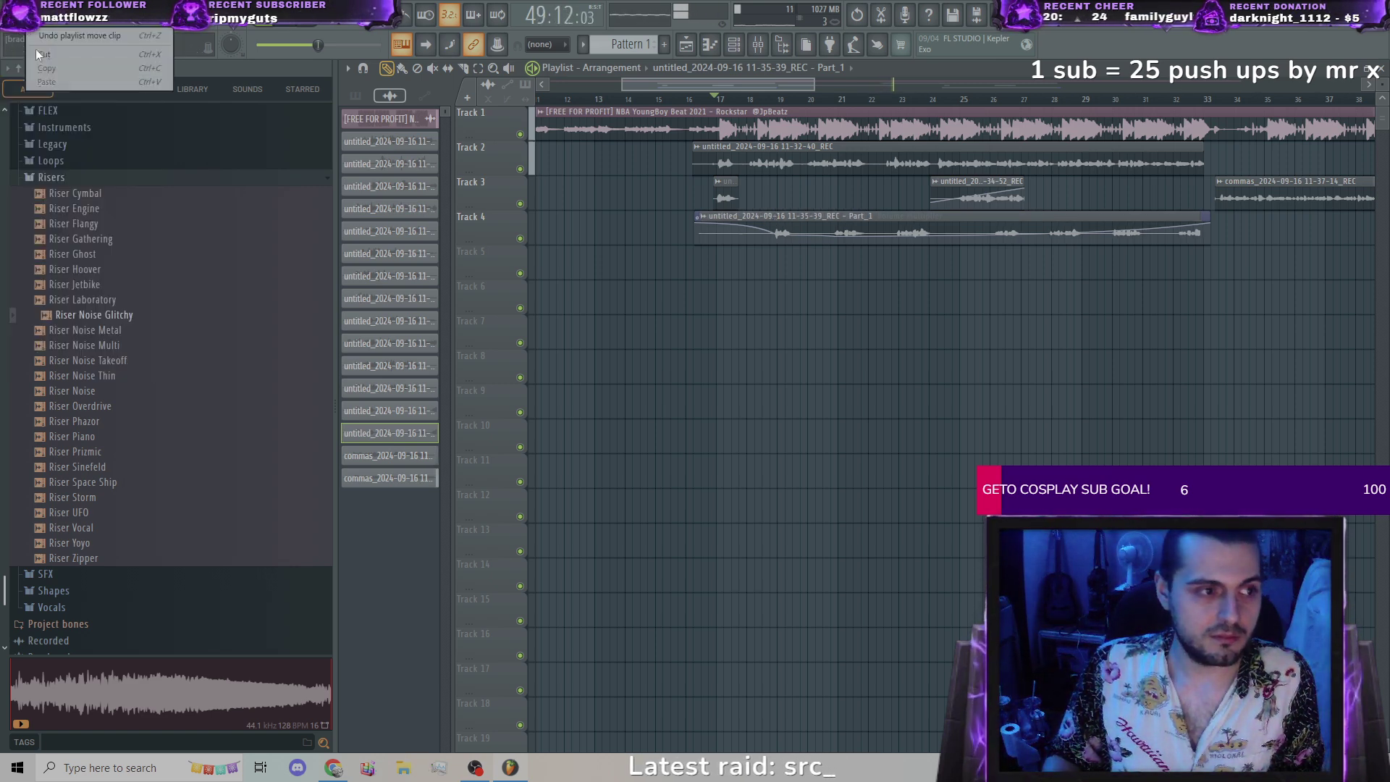
pyautogui.click(14, 9)
pyautogui.click(29, 68)
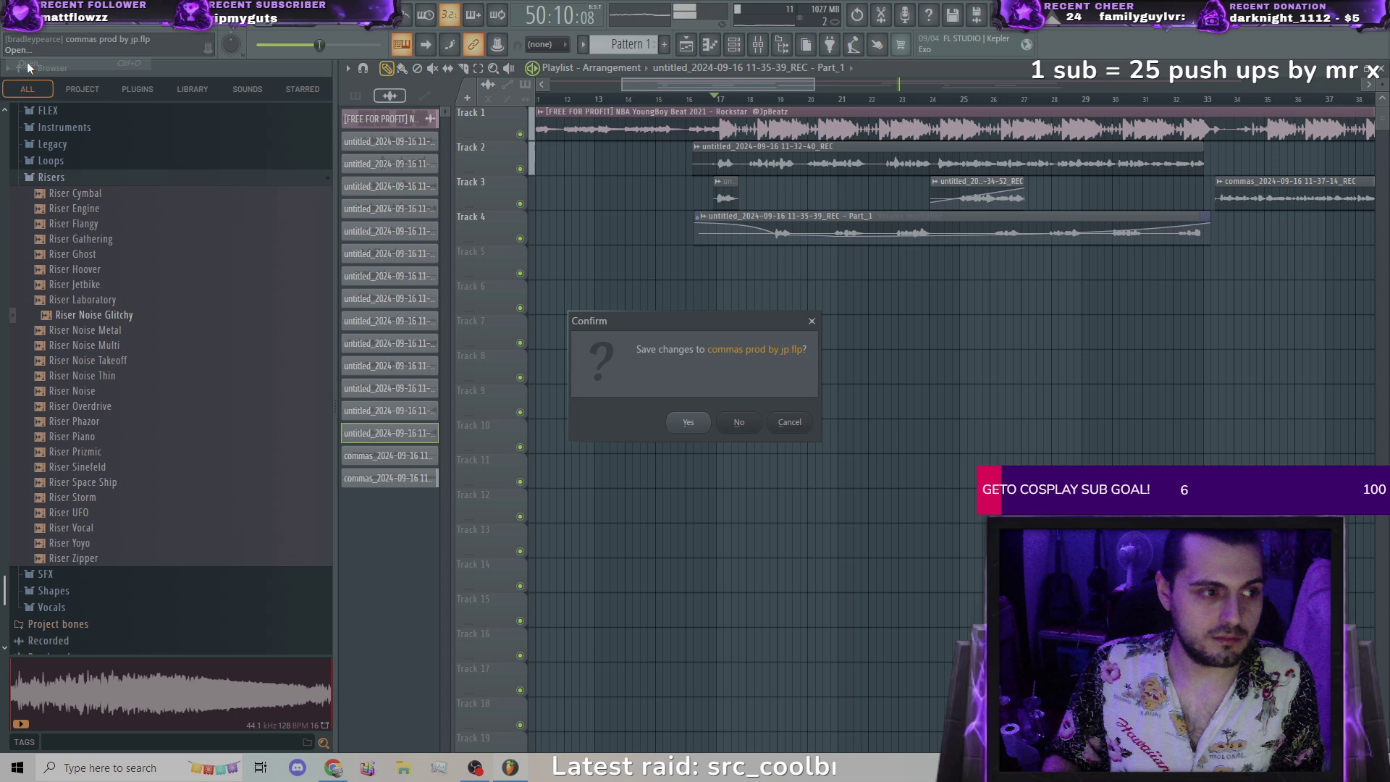
pyautogui.click(749, 424)
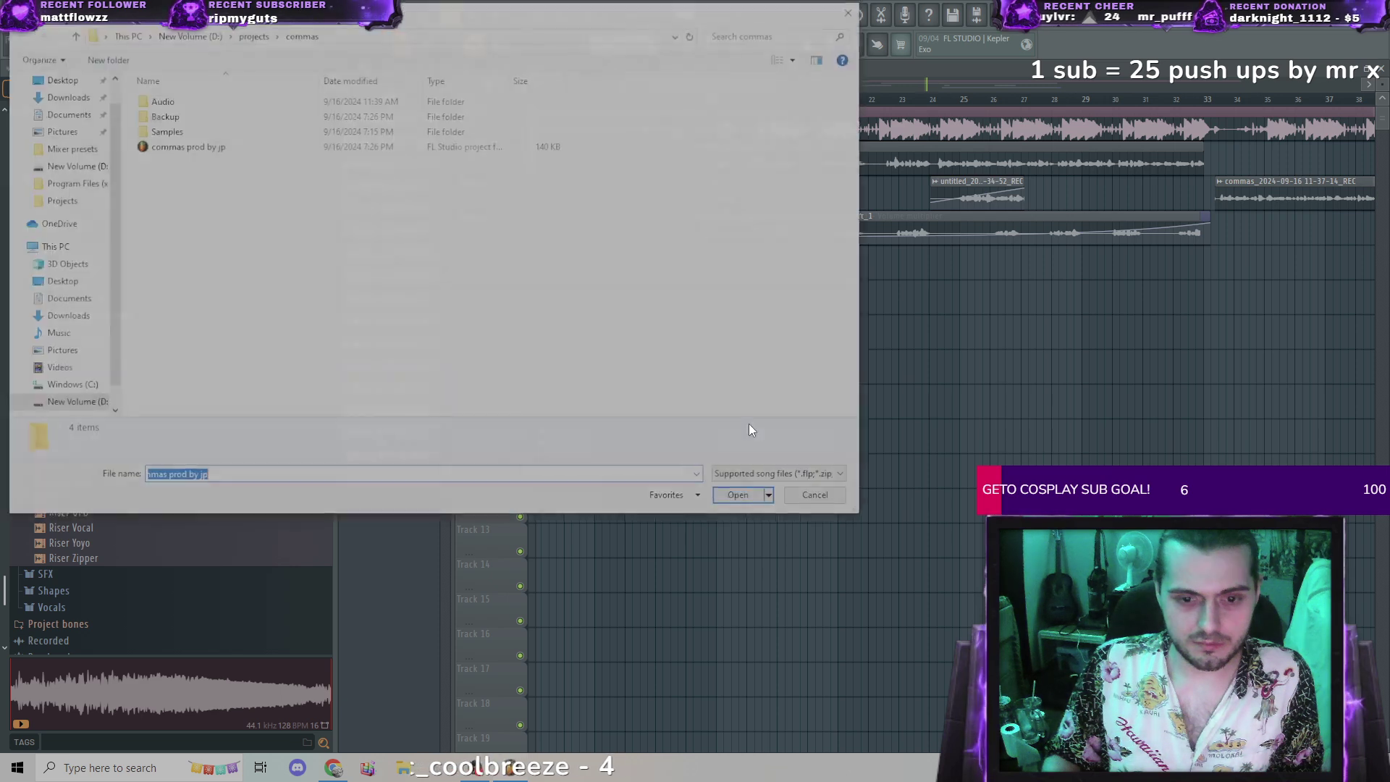
pyautogui.doubleClick(234, 148)
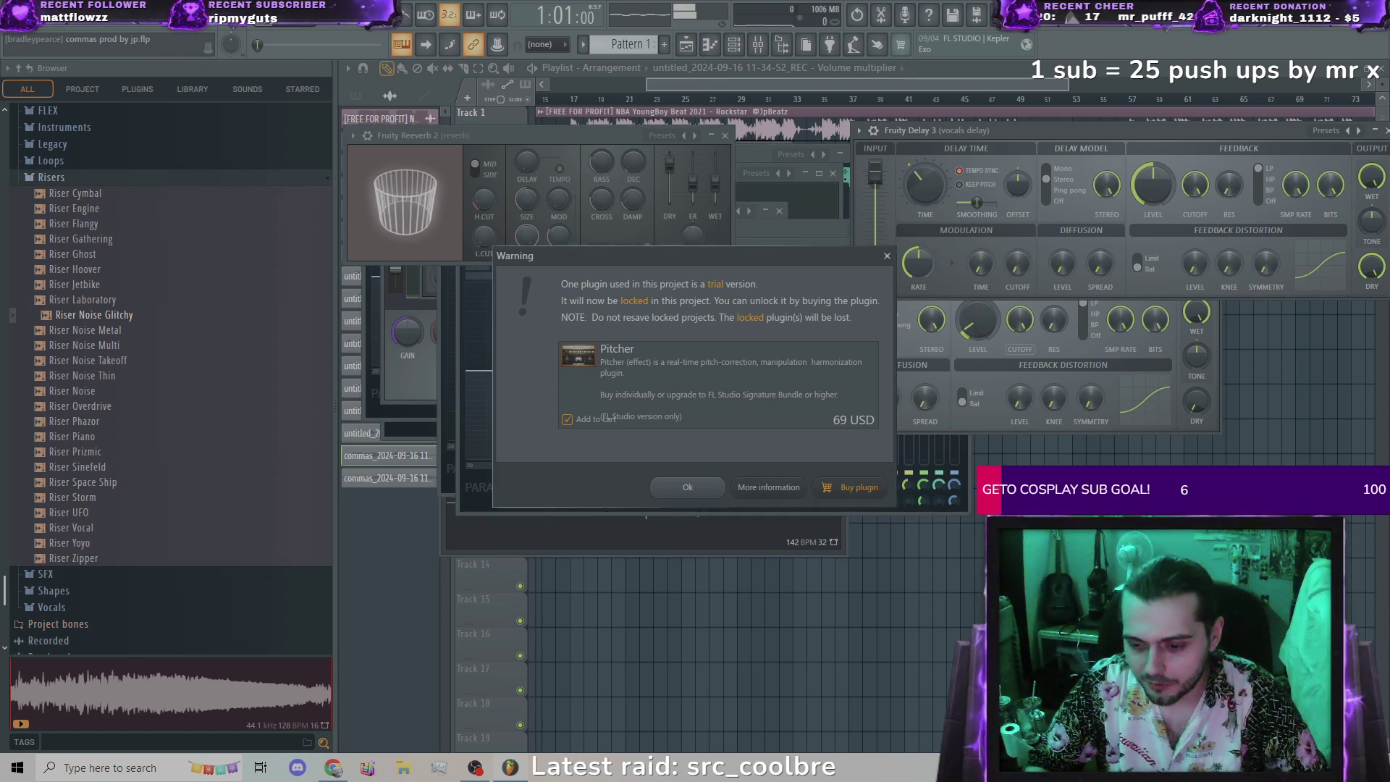
pyautogui.click(675, 494)
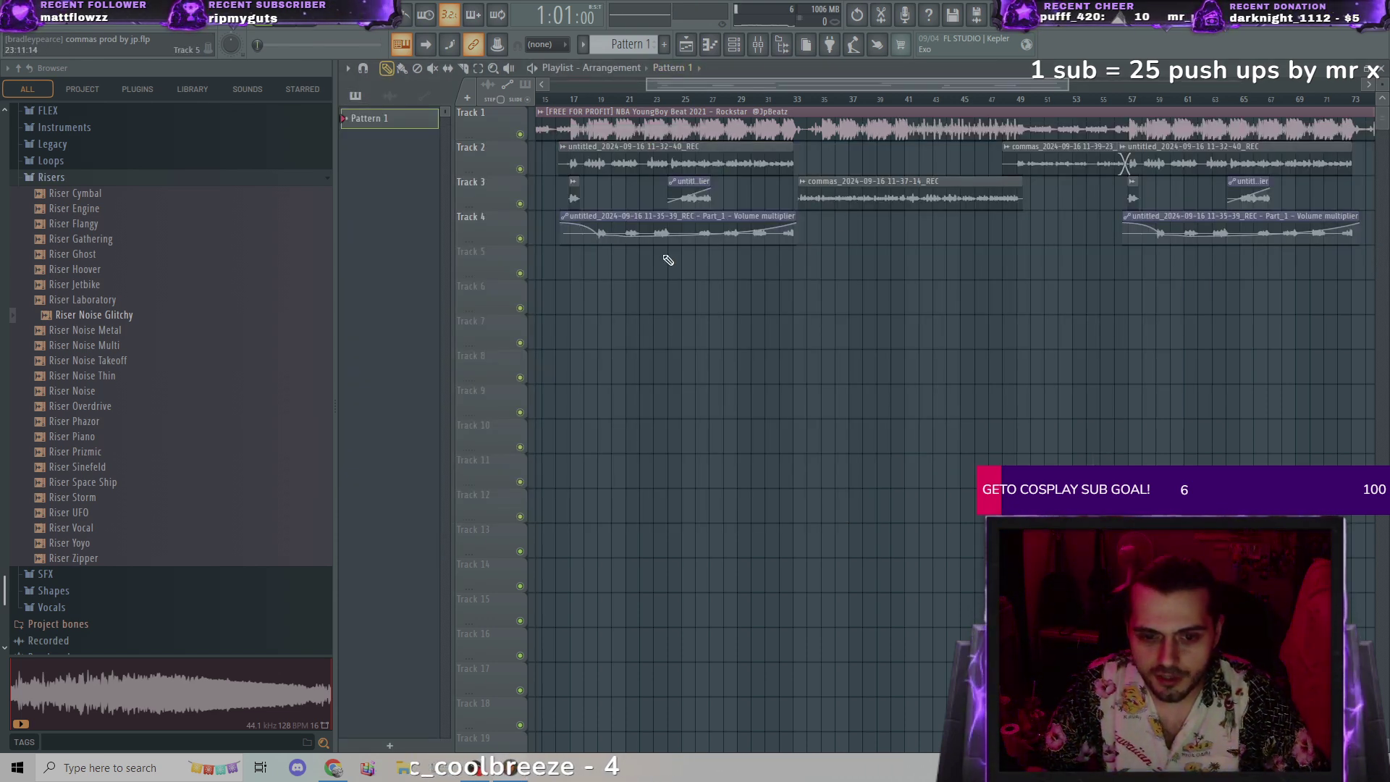
# Step: Examine the start and end of the first hook's Track 4 volume automation and its placement within the whole arrangement
pyautogui.scroll(5, 656, 283)
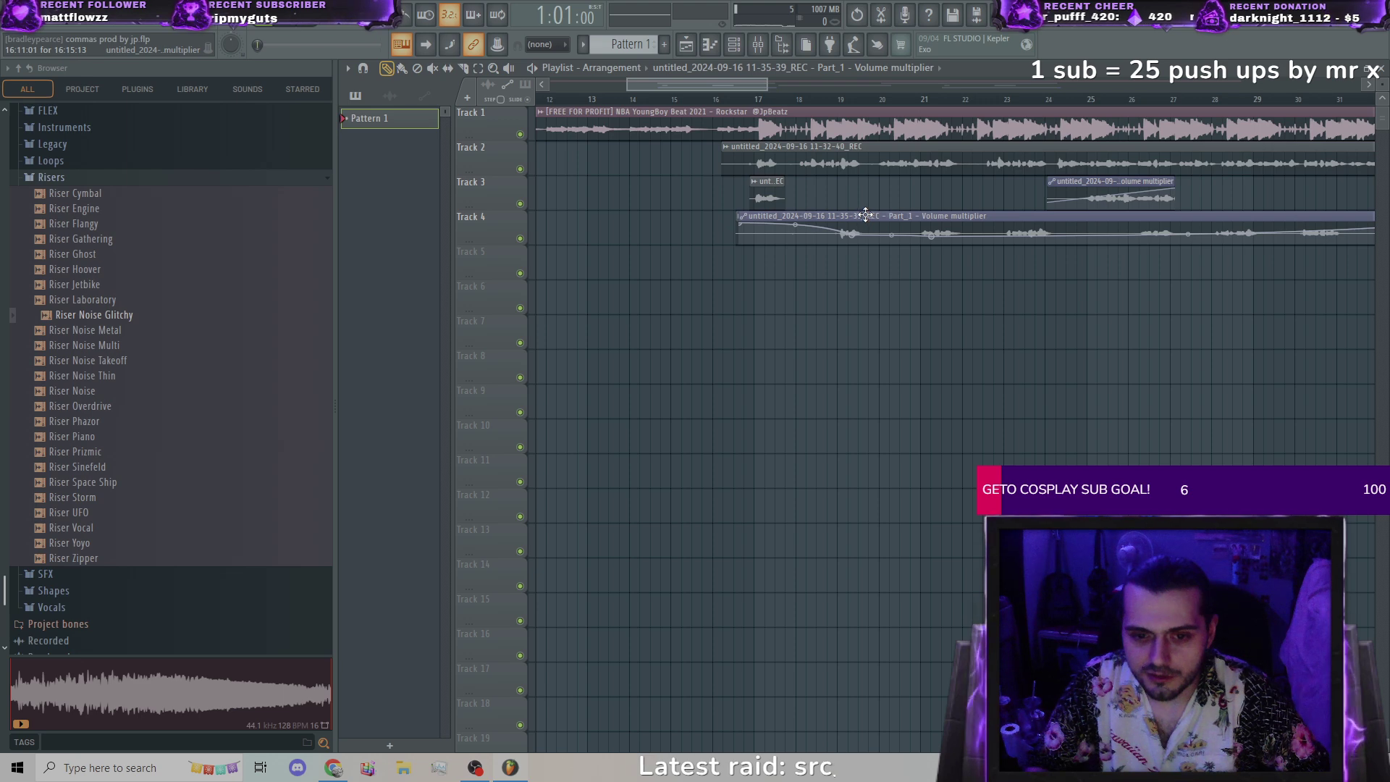
pyautogui.click(863, 215)
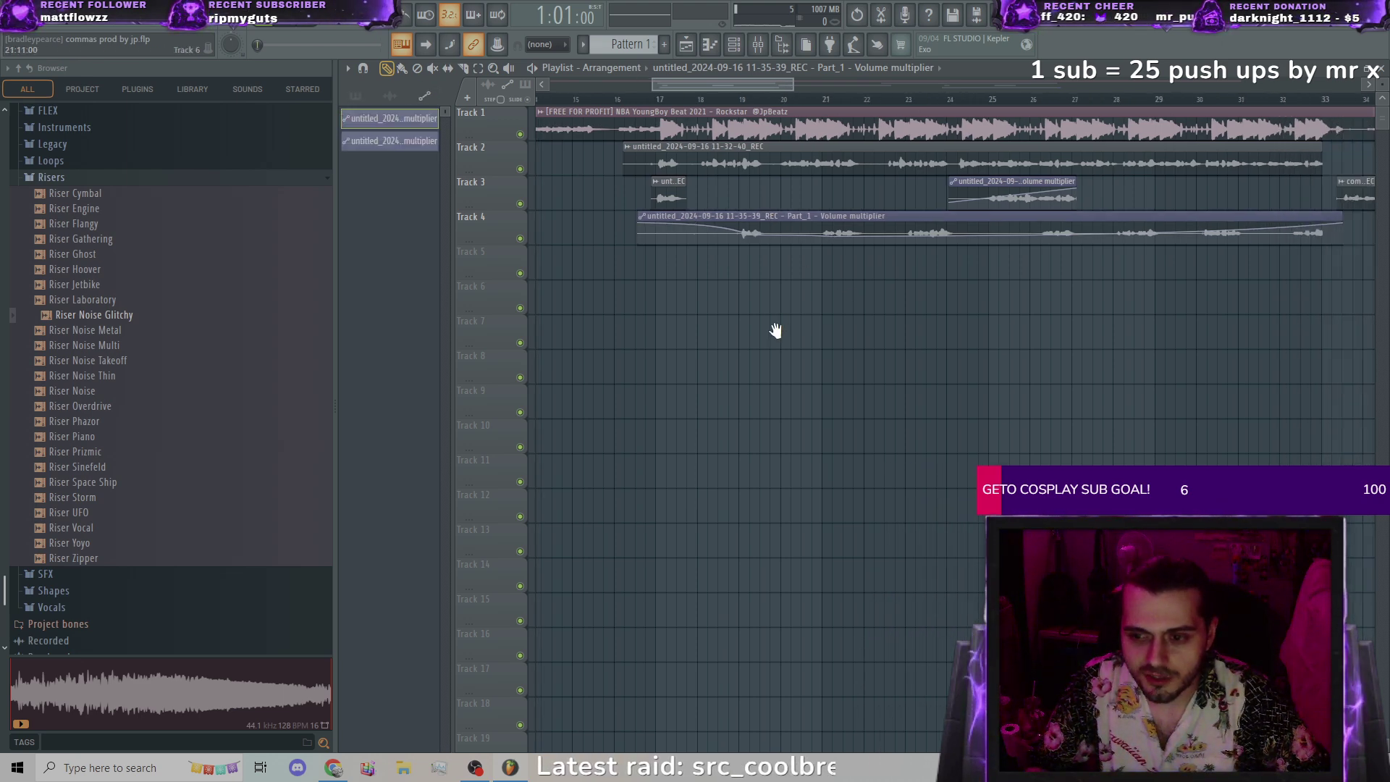
pyautogui.hscroll(5, 724, 347)
pyautogui.scroll(-4, 664, 361)
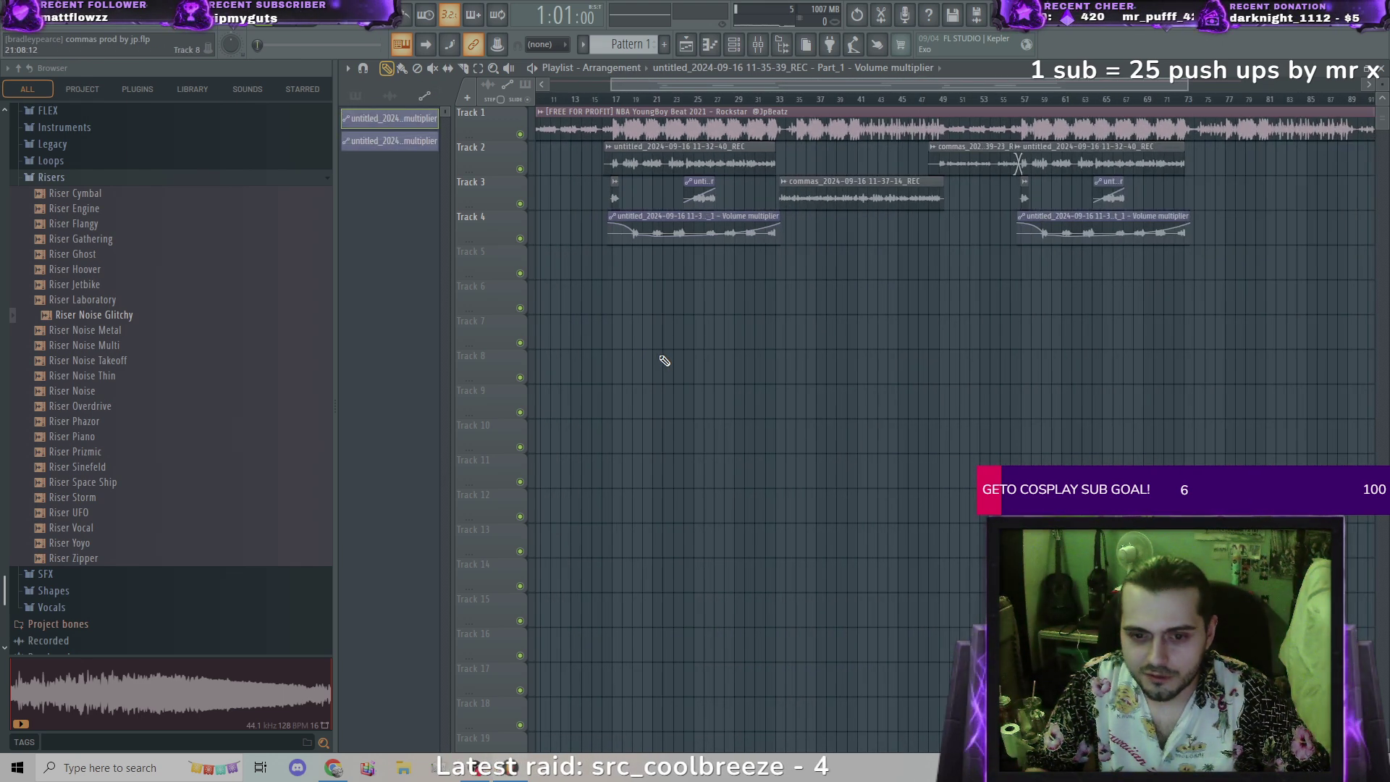
pyautogui.scroll(4, 691, 357)
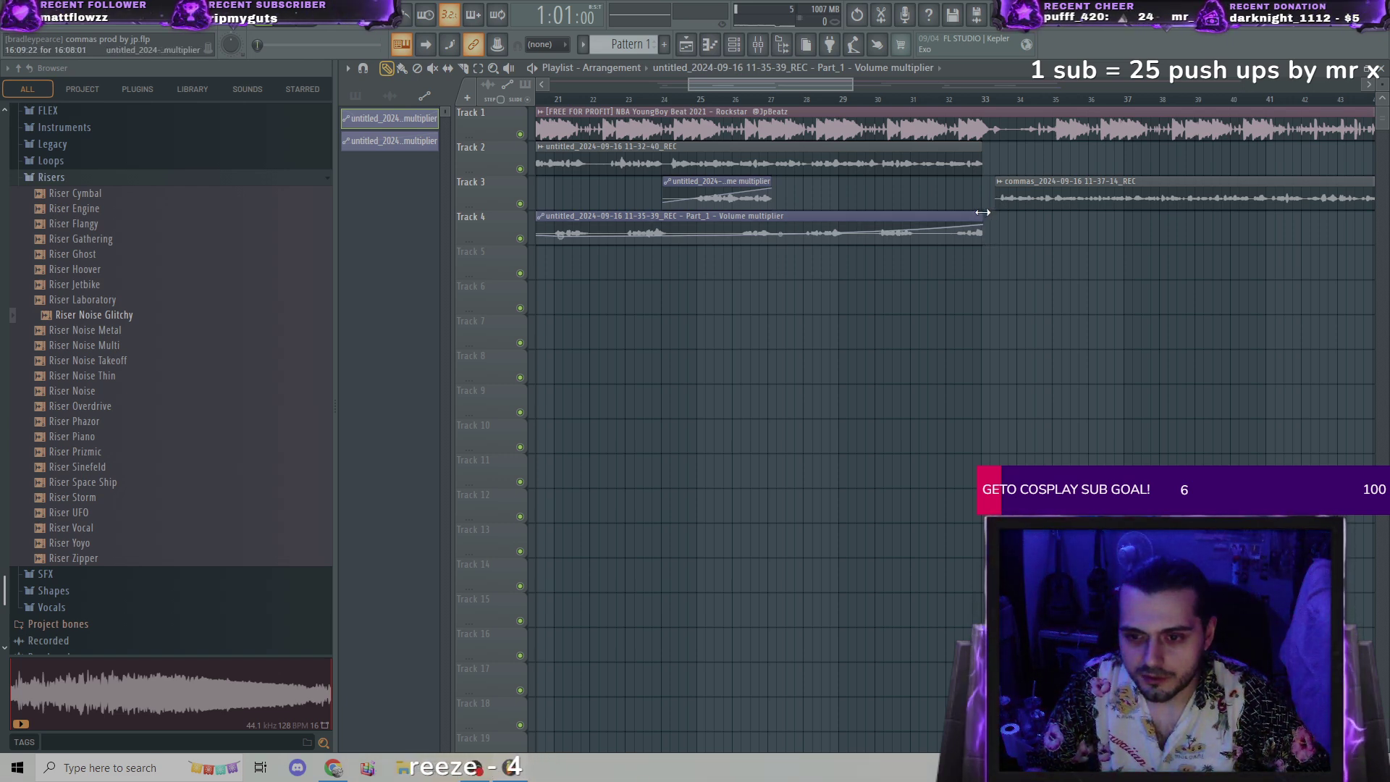
pyautogui.scroll(-2, 1006, 308)
pyautogui.scroll(-3, 1005, 309)
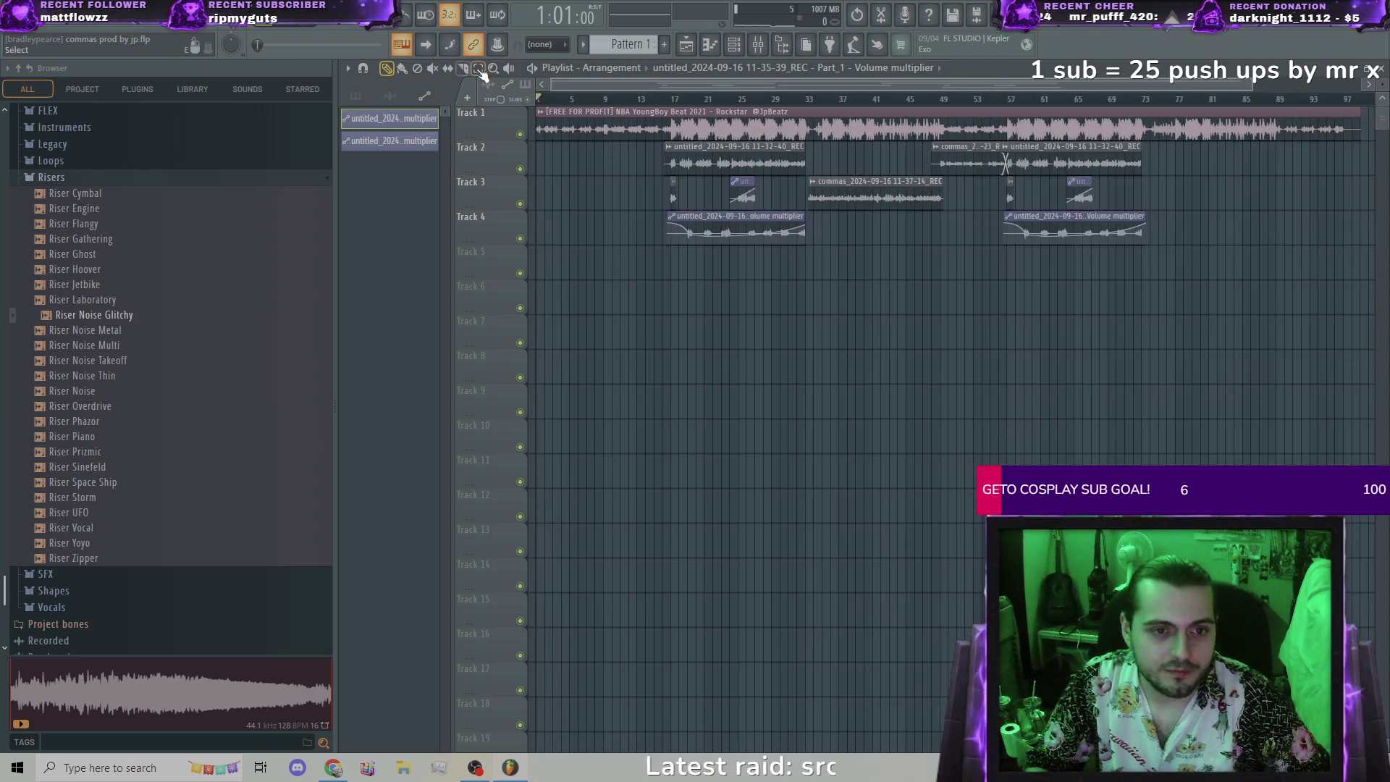
# Step: Select all second-hook vocal and automation clips on Tracks 2 to 4 around bar 57 and nudge them slightly later
pyautogui.scroll(5, 995, 283)
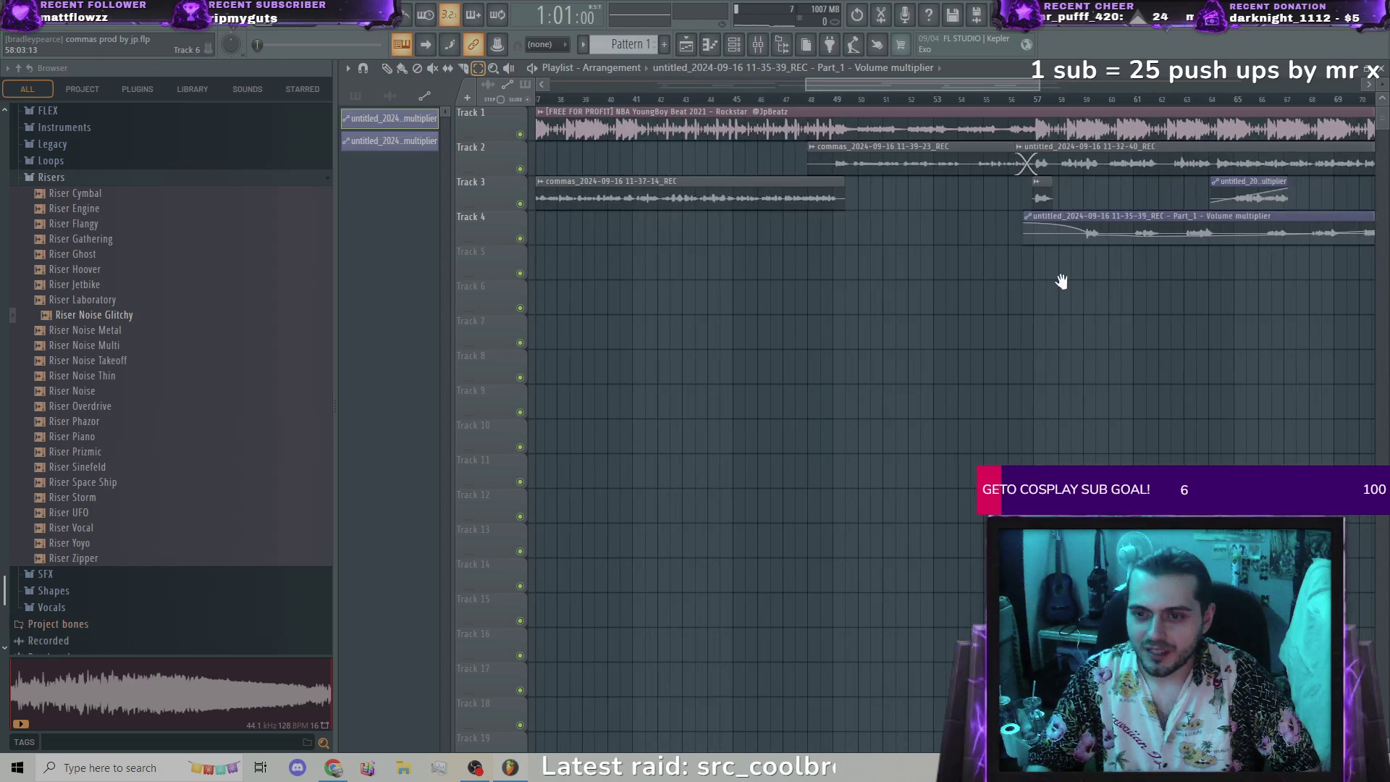
pyautogui.moveTo(1227, 383); pyautogui.dragTo(815, 173)
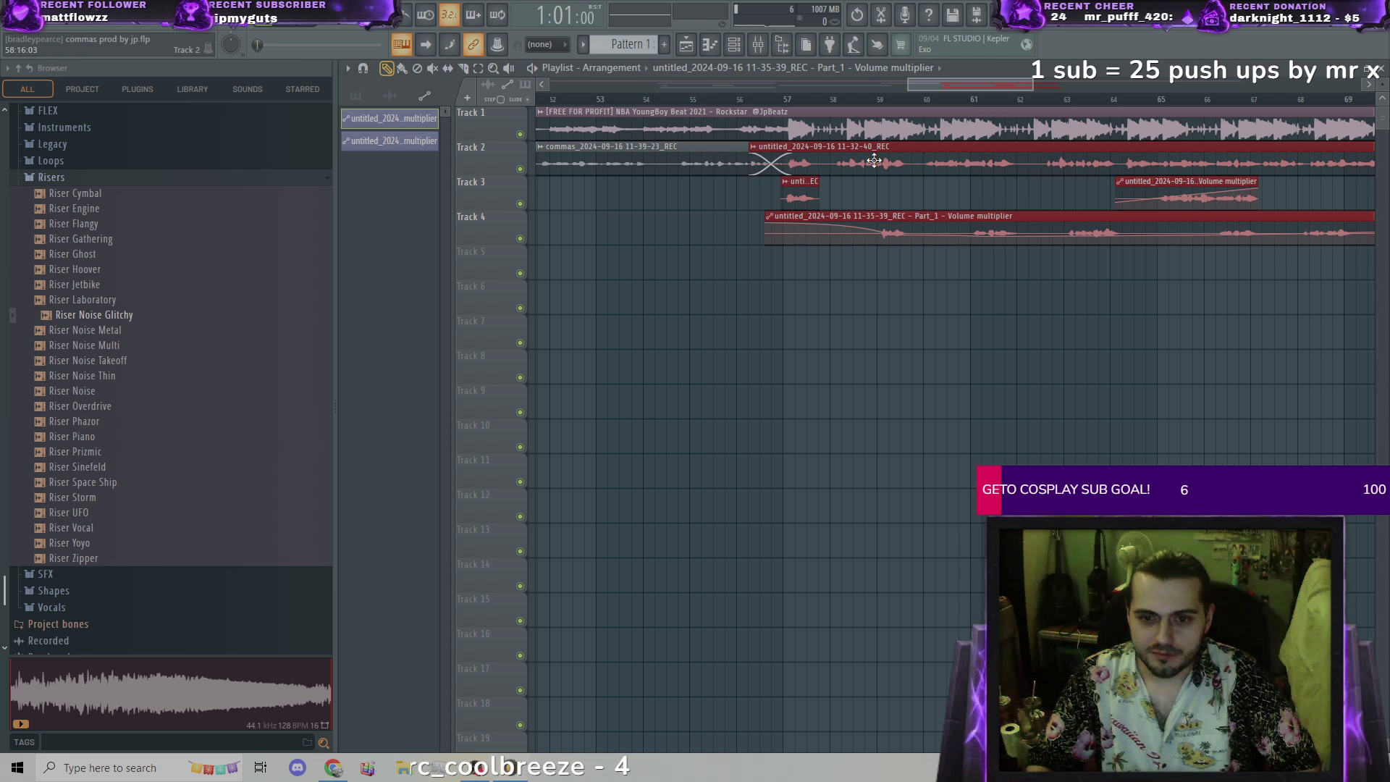
pyautogui.moveTo(874, 160); pyautogui.dragTo(875, 155)
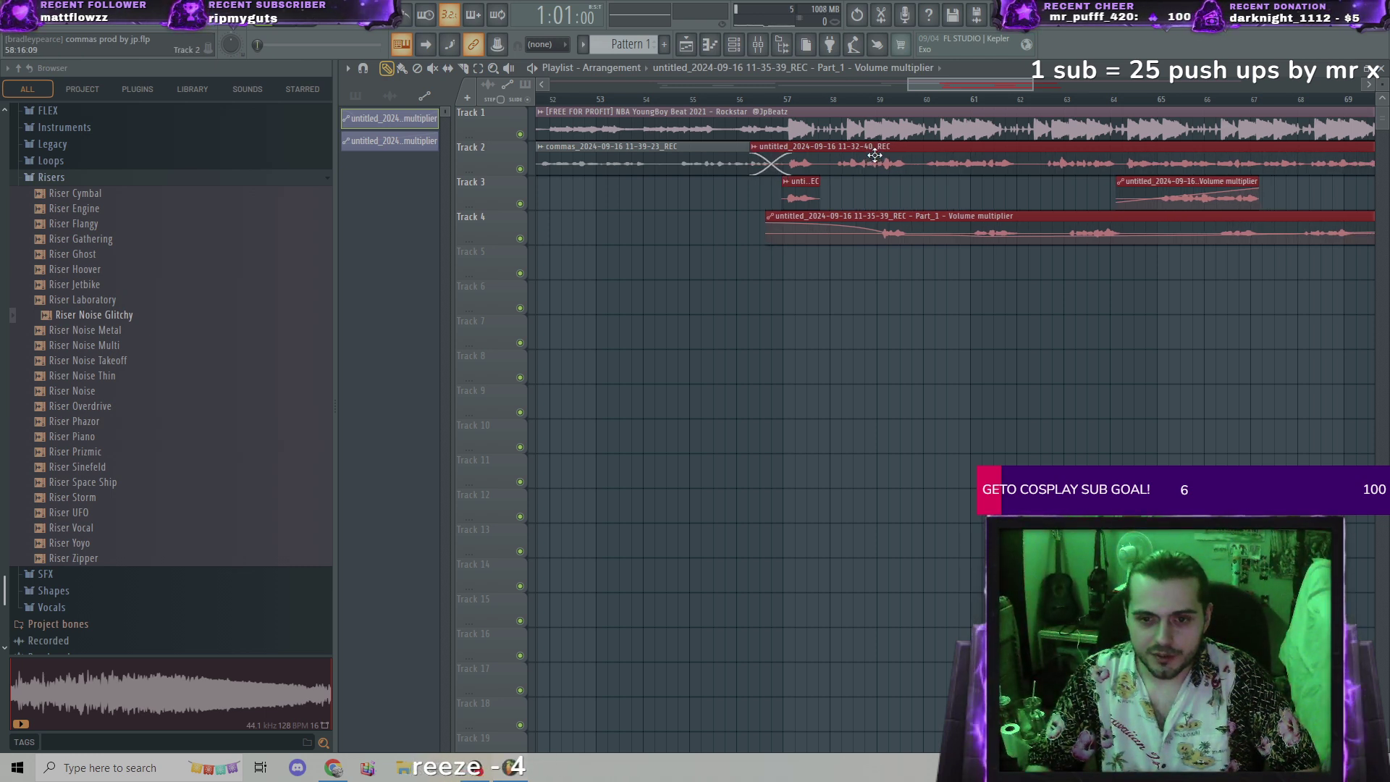
pyautogui.click(875, 155)
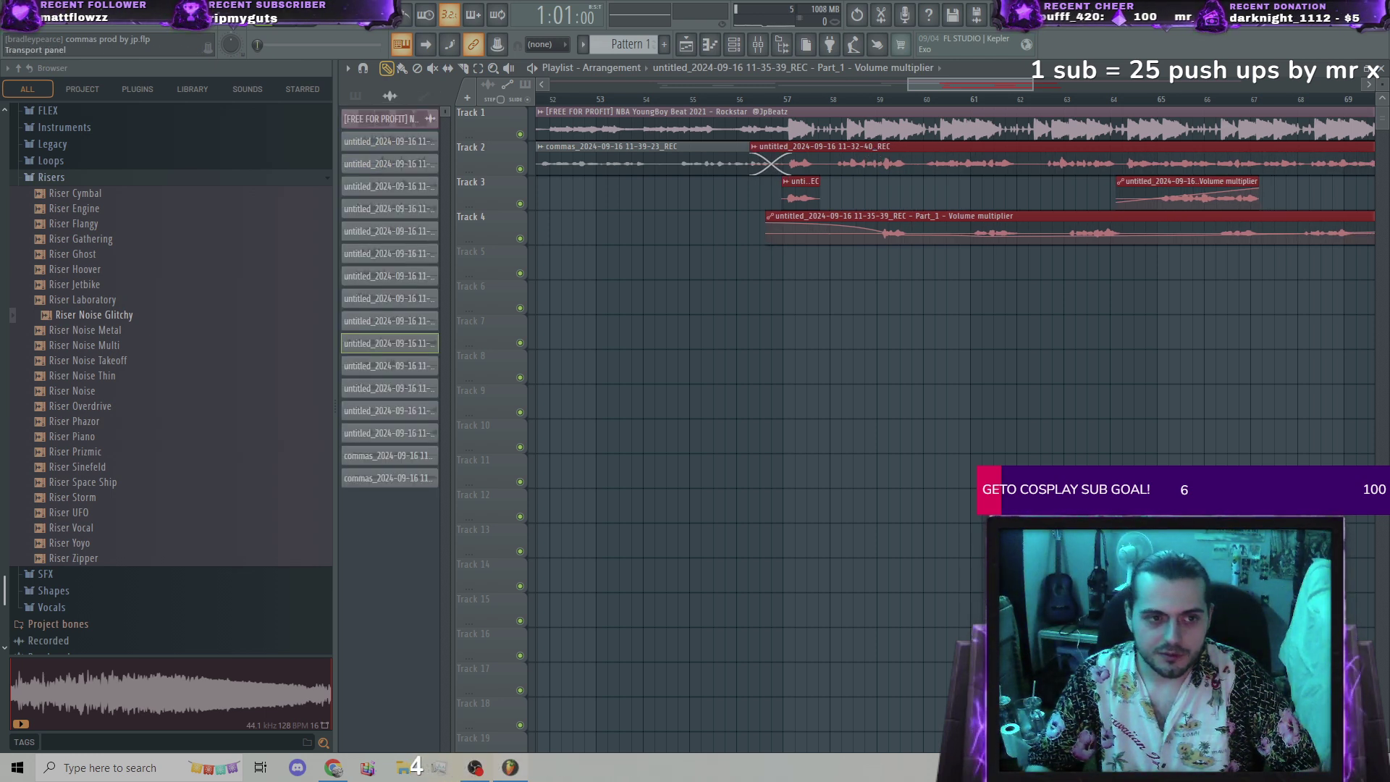
# Step: Play the arrangement from about bar 55 to check the transition into the second hook
pyautogui.scroll(-8, 652, 326)
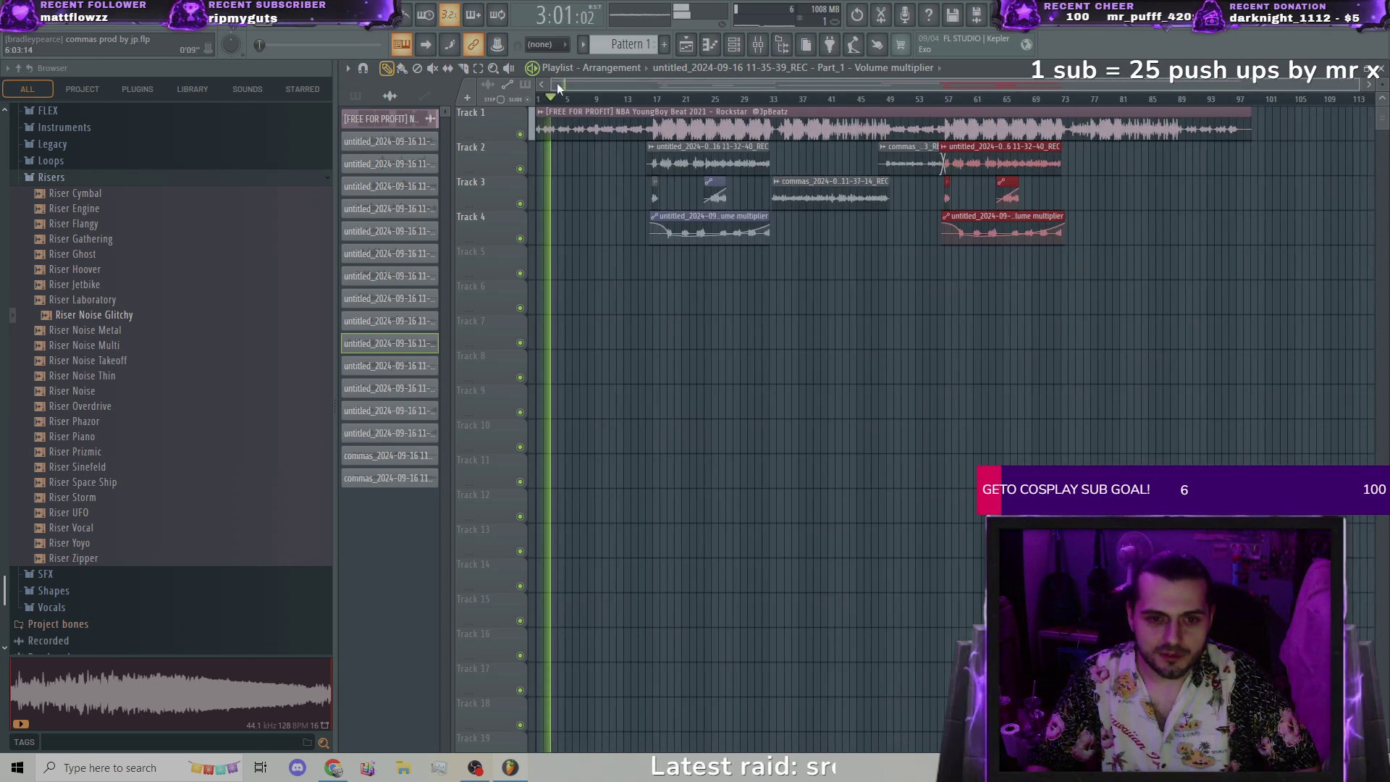
pyautogui.moveTo(558, 105); pyautogui.dragTo(929, 107)
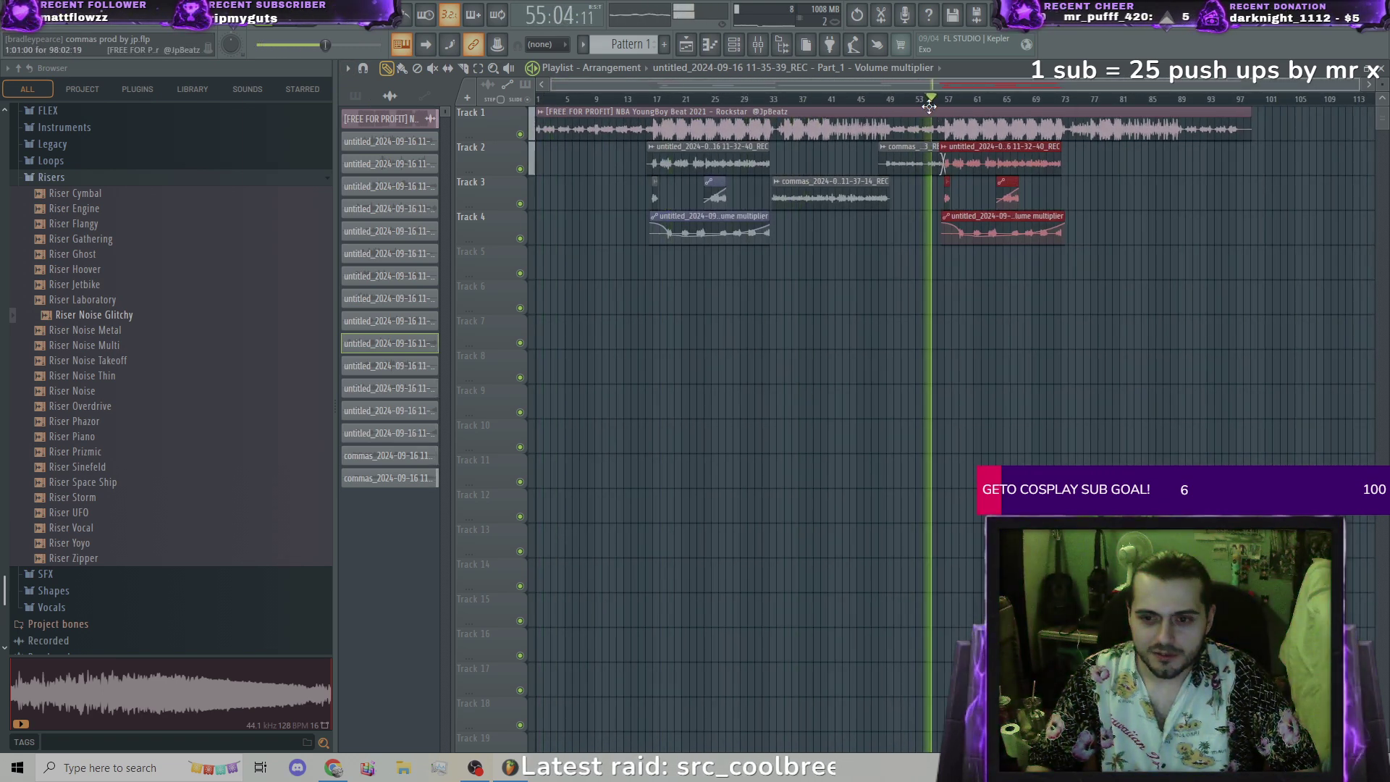
pyautogui.scroll(6, 929, 106)
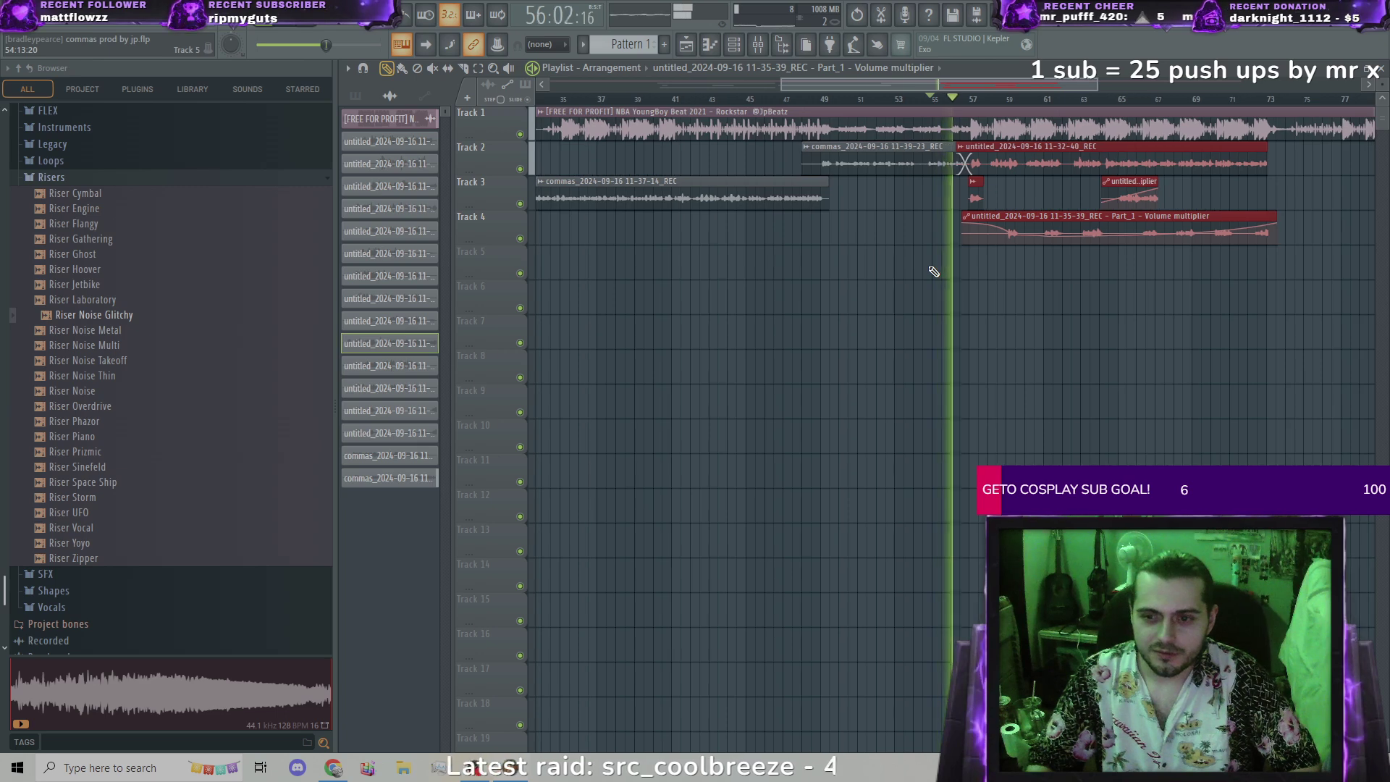
pyautogui.moveTo(961, 287); pyautogui.dragTo(861, 310)
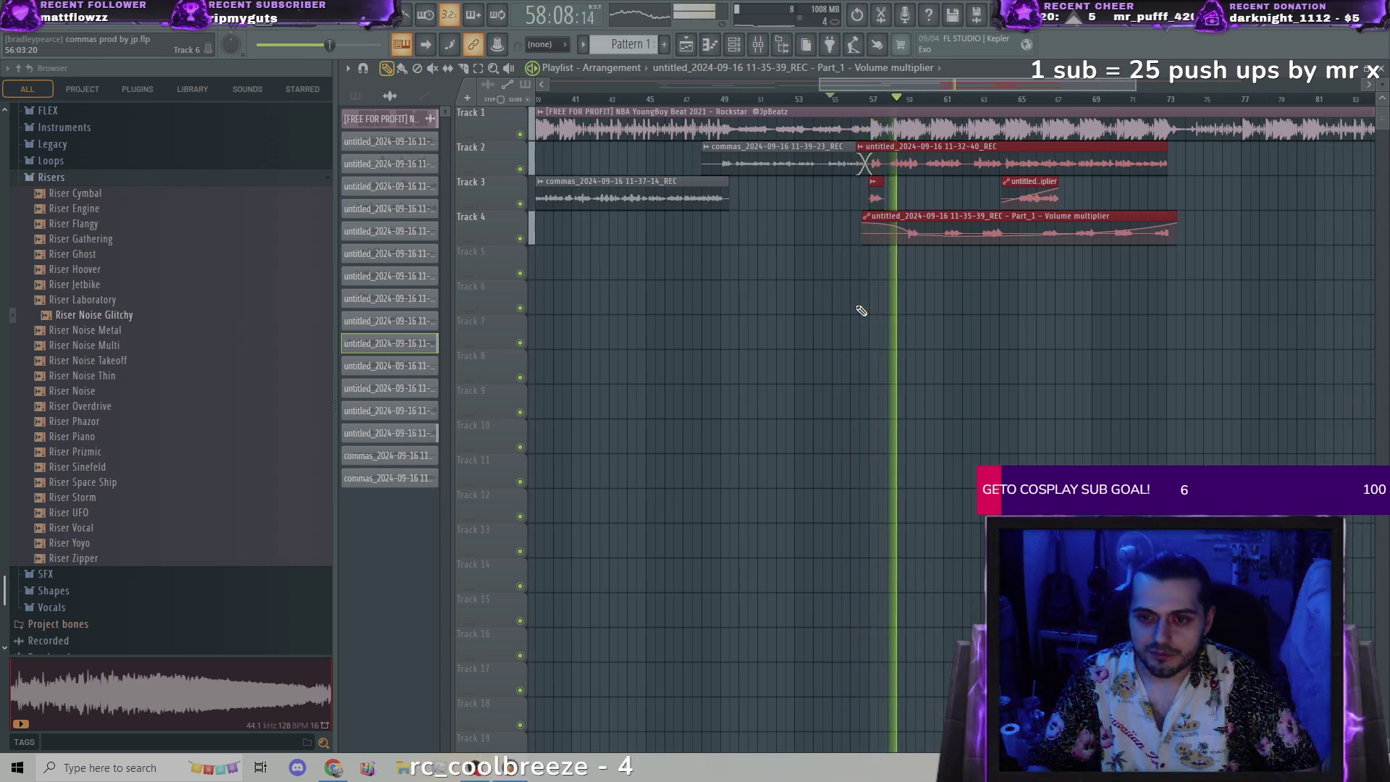
# Step: Play through the second hook, examining how the clips on Tracks 2 to 4 line up with the beat, and replay from about bar 56
pyautogui.scroll(3, 861, 311)
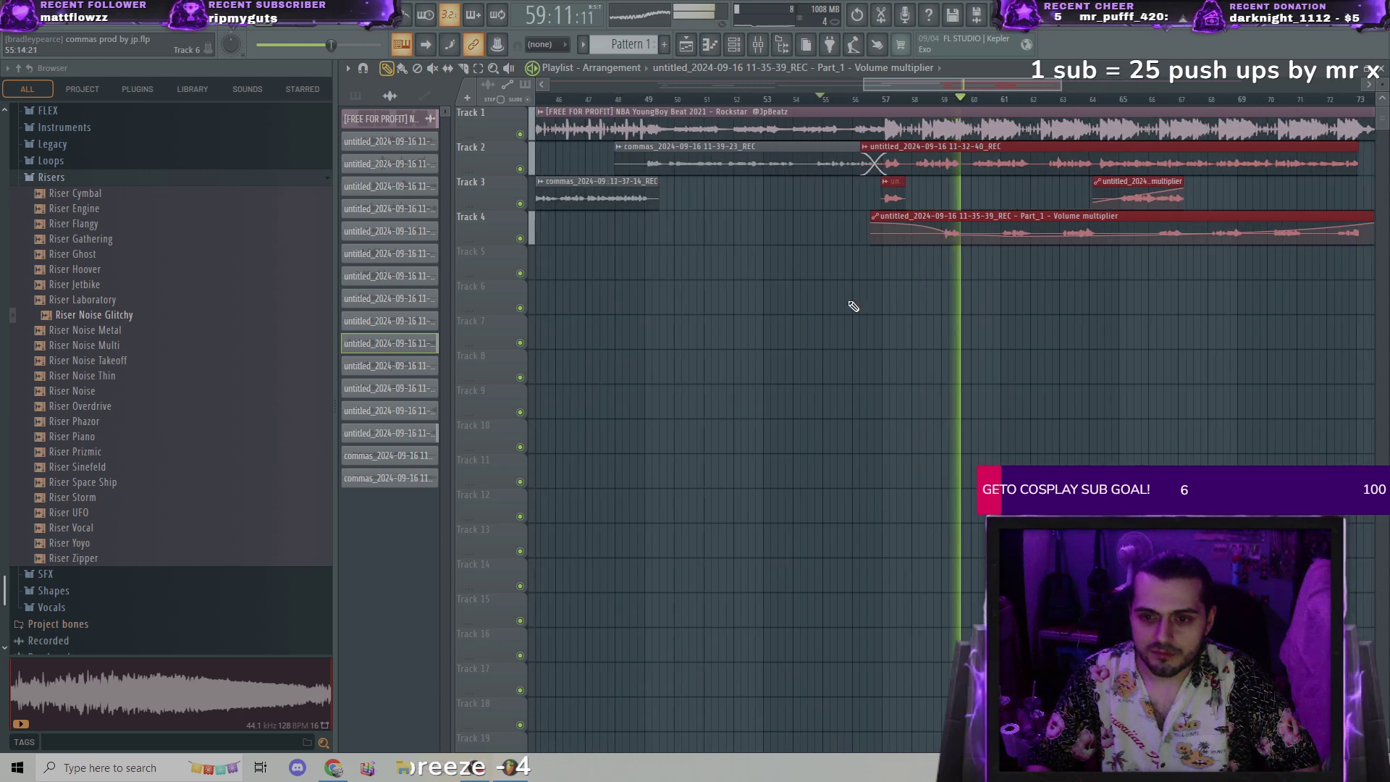
pyautogui.scroll(1, 853, 307)
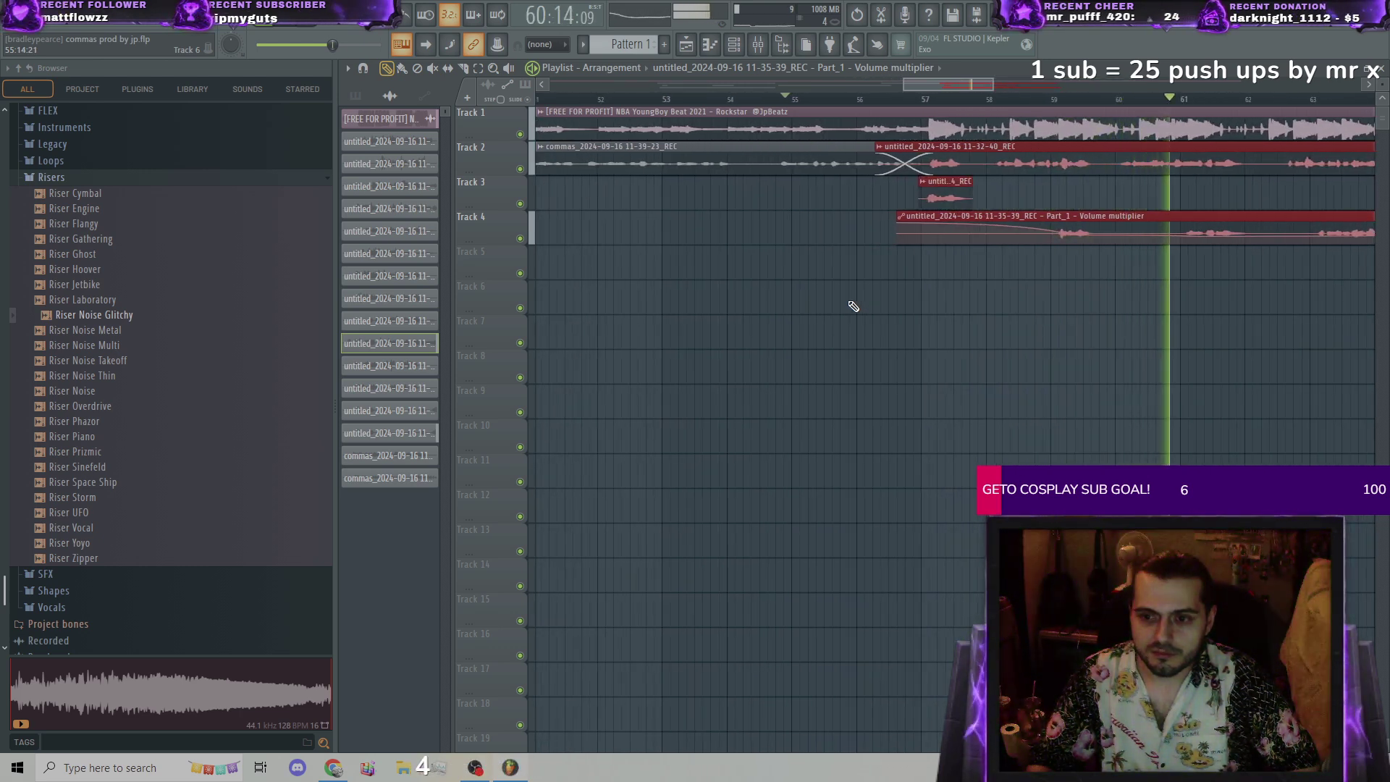
pyautogui.moveTo(952, 314); pyautogui.dragTo(666, 357)
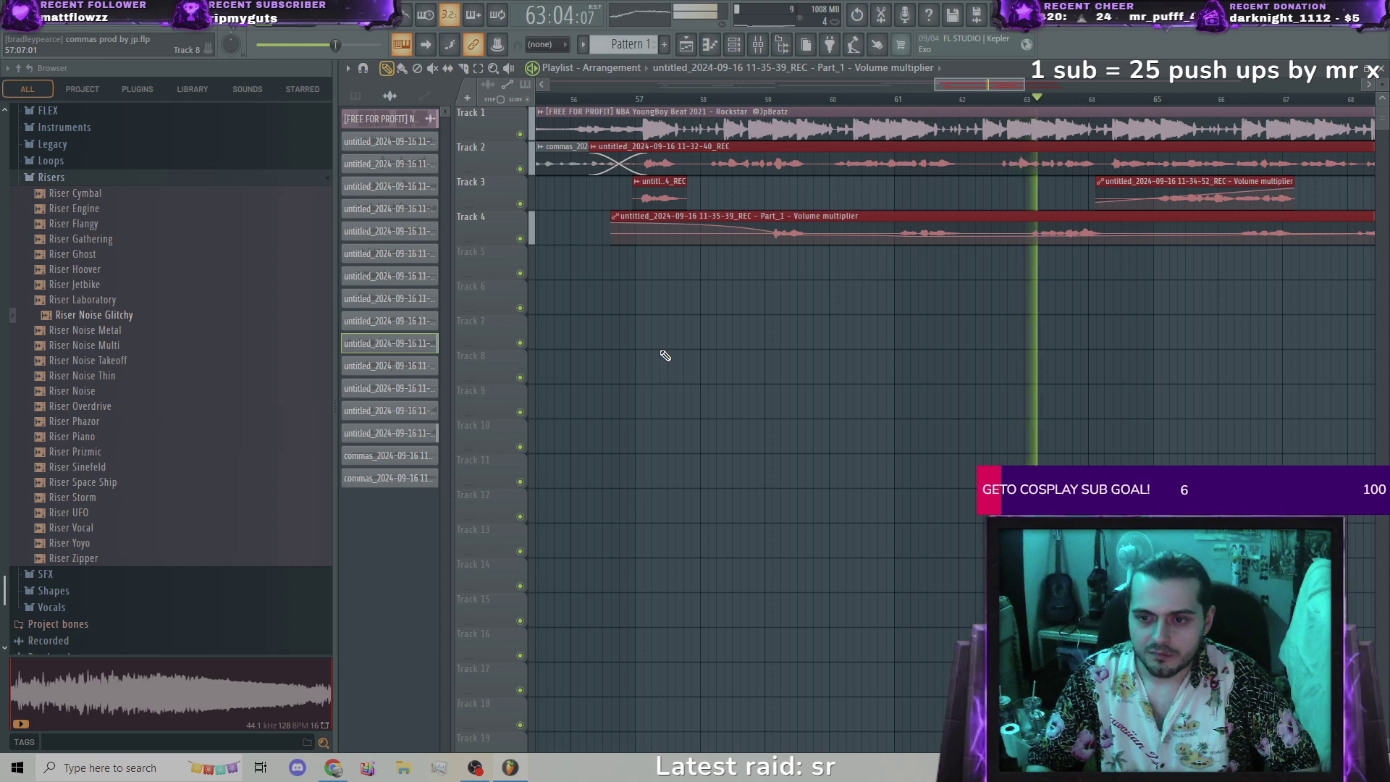
pyautogui.scroll(-4, 665, 354)
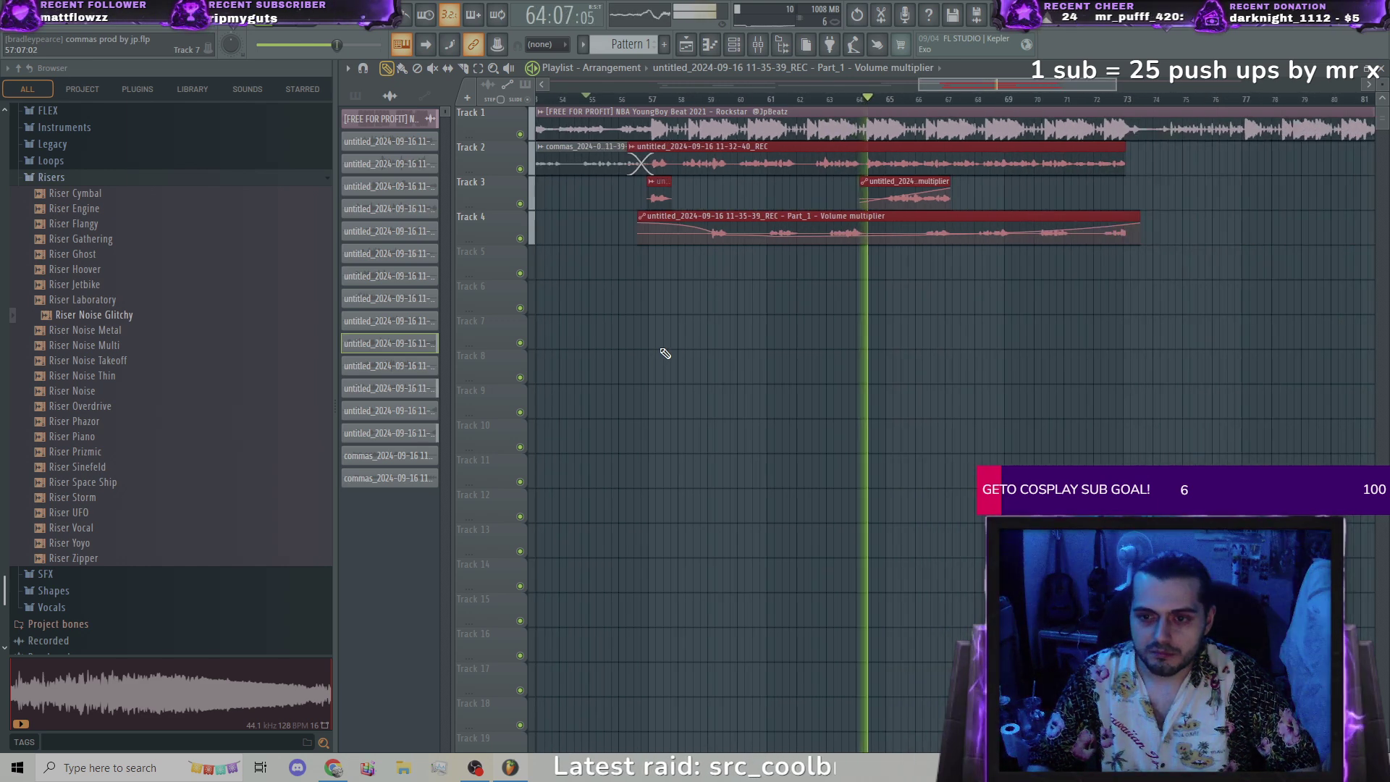
pyautogui.scroll(-2, 665, 352)
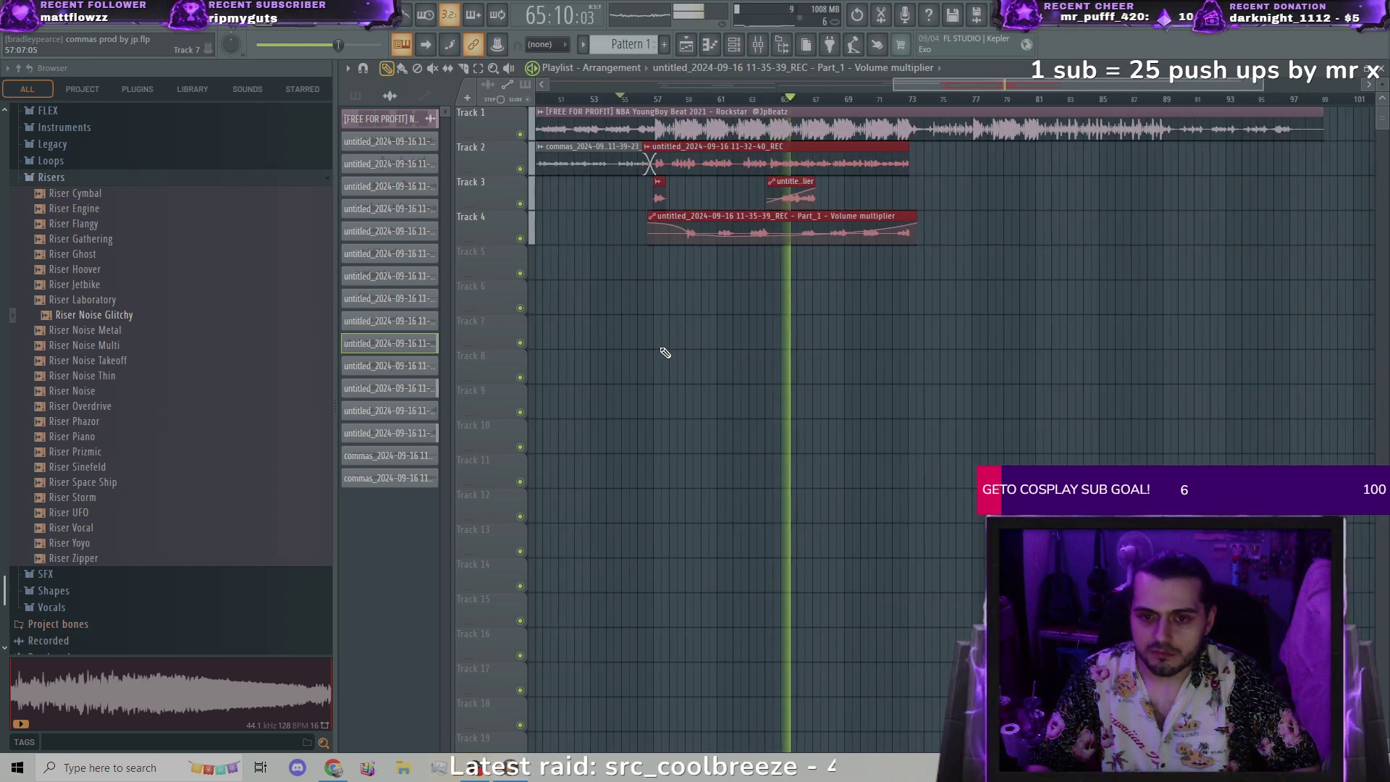
pyautogui.scroll(-1, 664, 352)
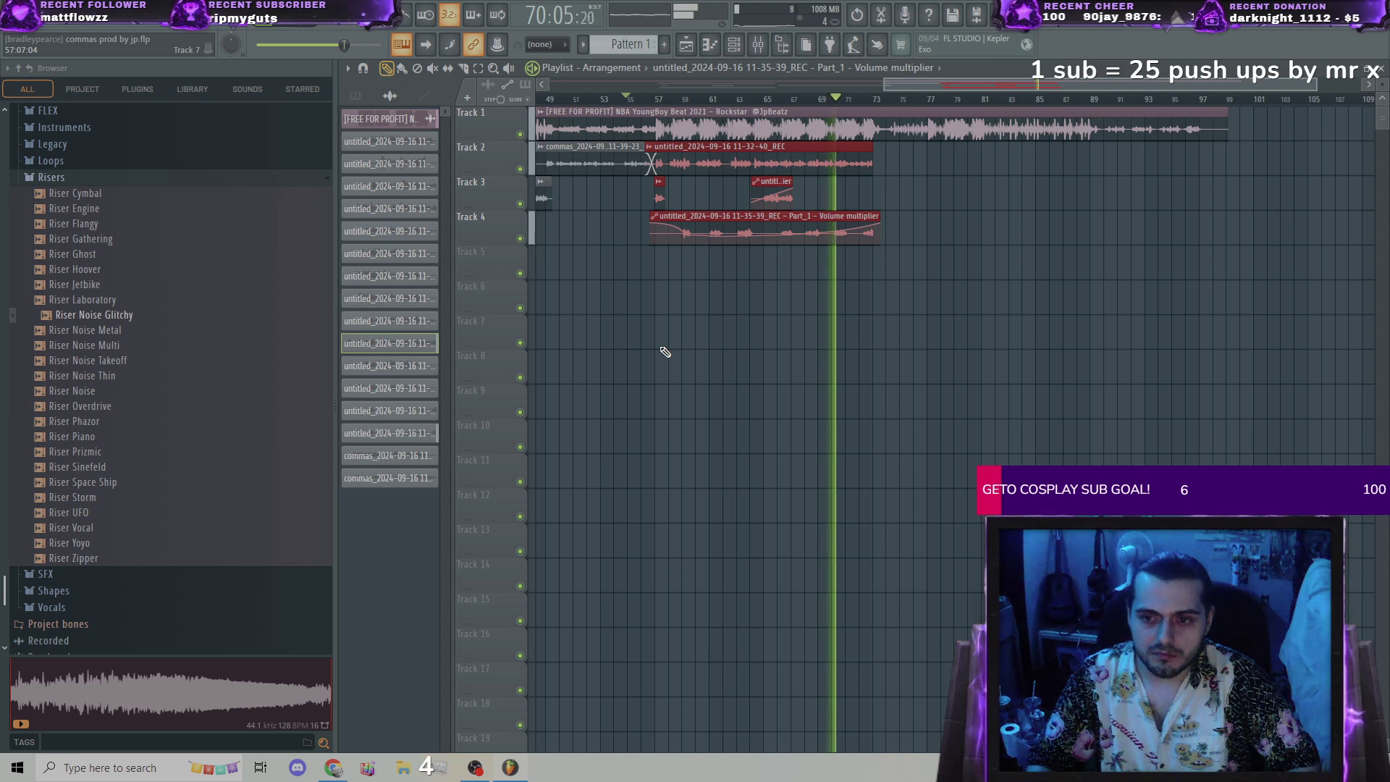
pyautogui.scroll(4, 665, 352)
pyautogui.scroll(3, 665, 350)
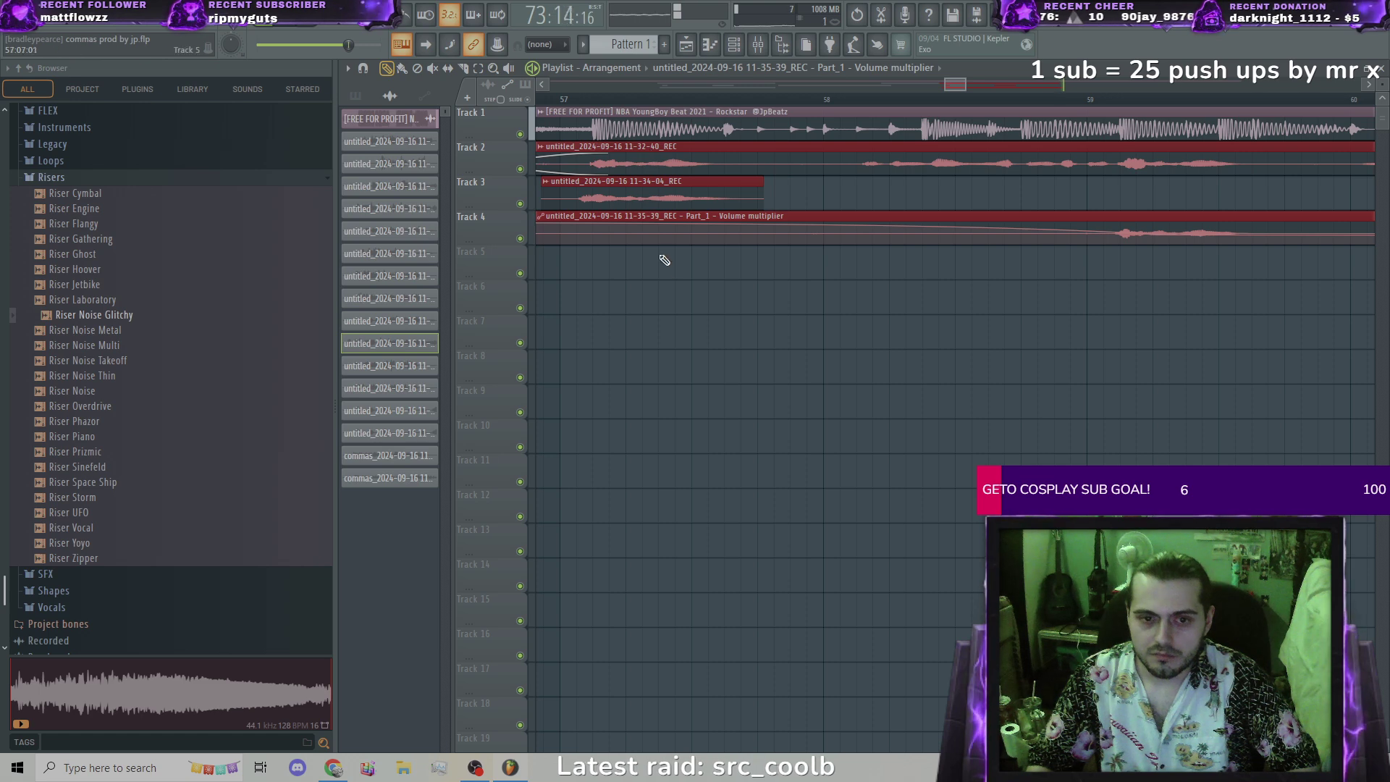
pyautogui.moveTo(665, 311); pyautogui.dragTo(819, 314)
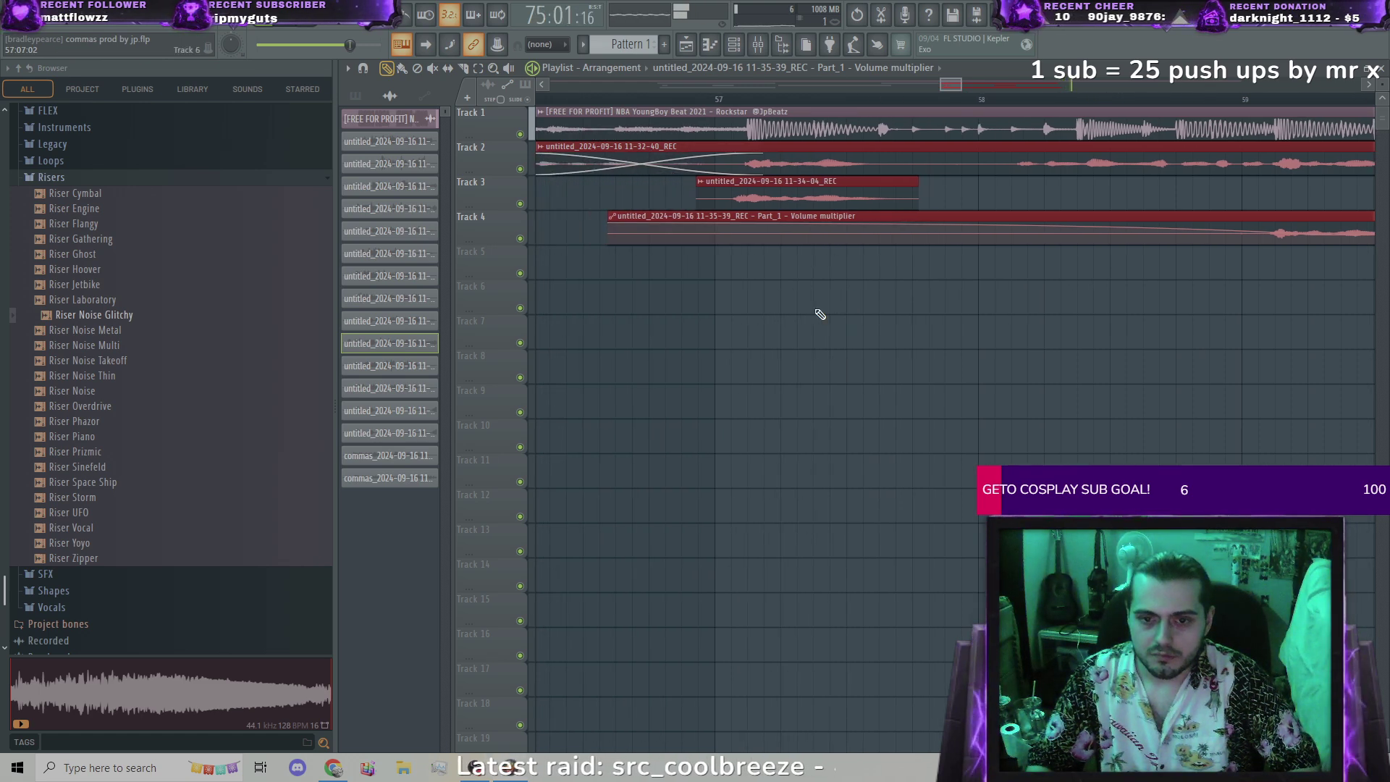
pyautogui.scroll(-4, 820, 314)
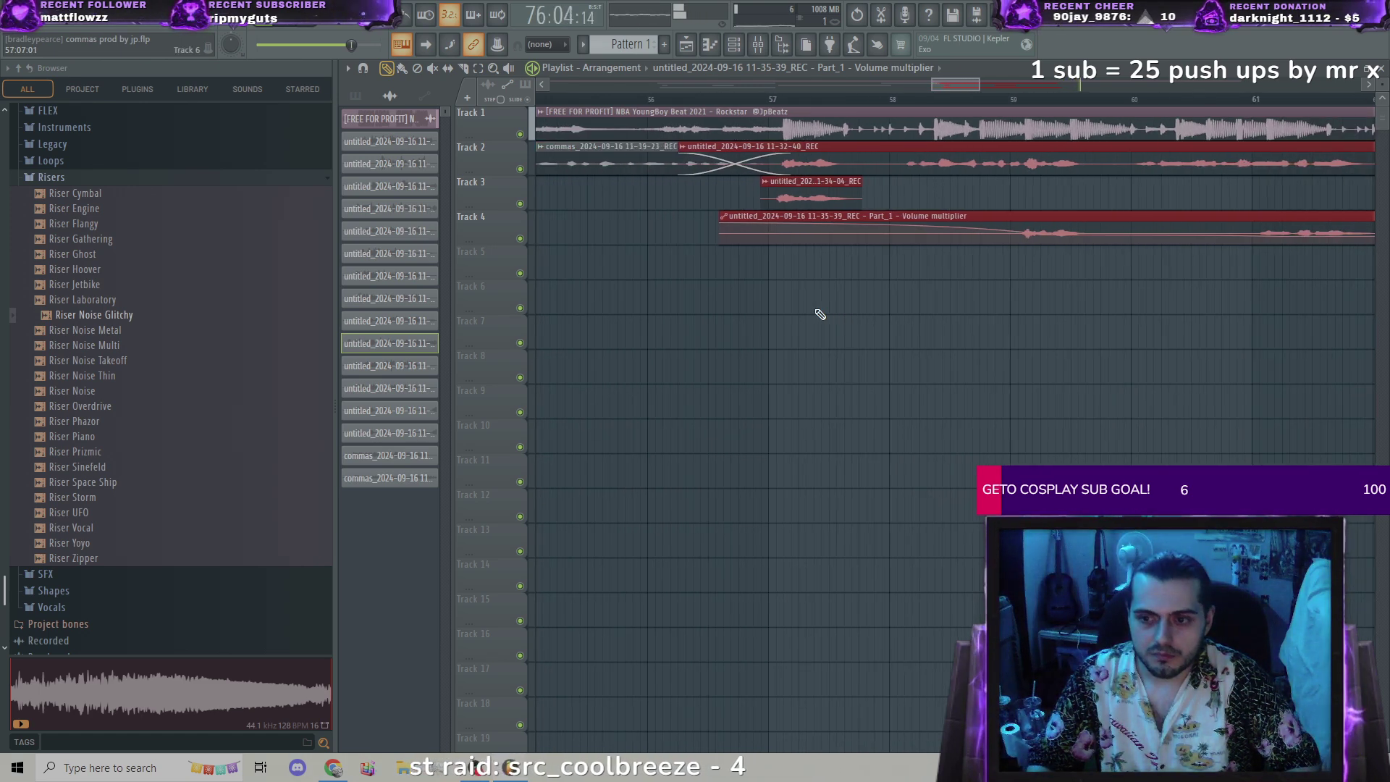
pyautogui.scroll(-4, 819, 314)
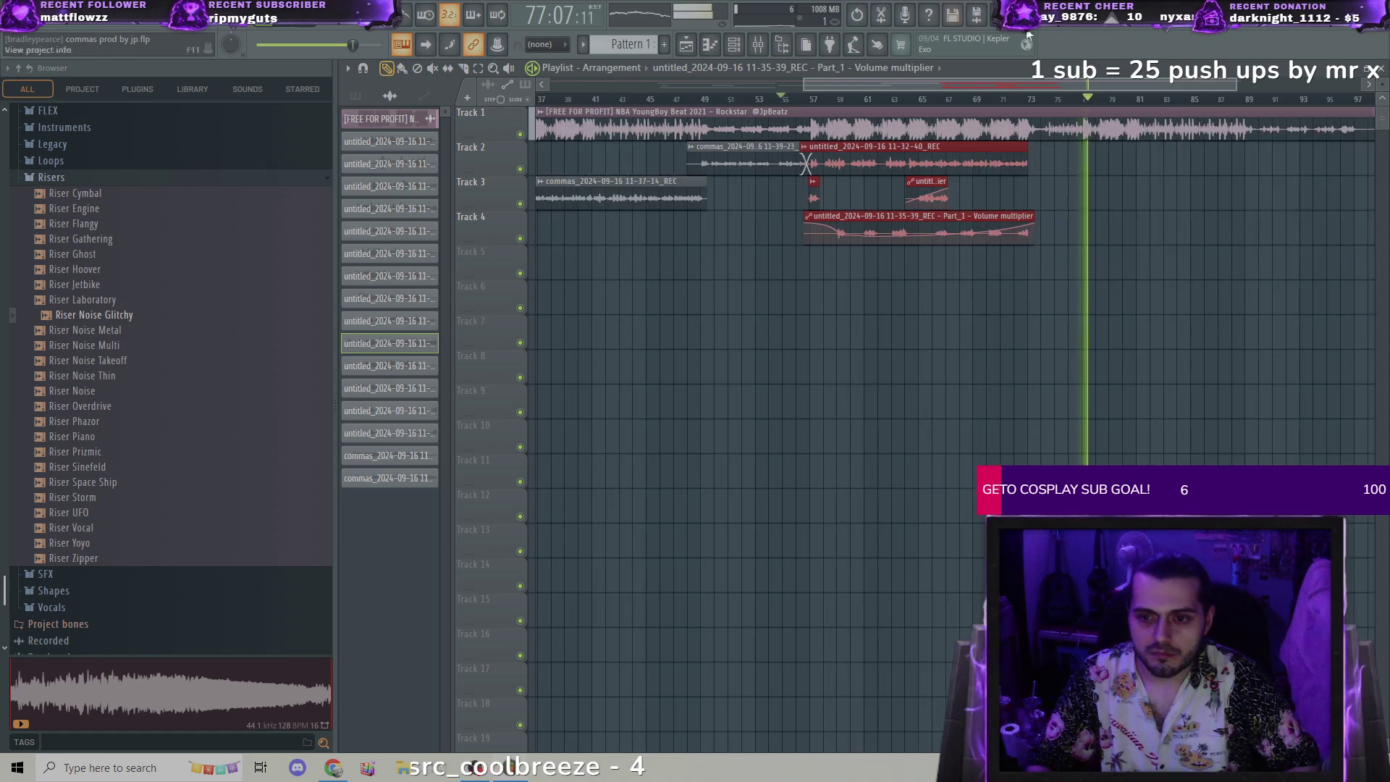
pyautogui.moveTo(1091, 99)
pyautogui.mouseDown()
pyautogui.moveTo(848, 87)
pyautogui.moveTo(797, 79)
pyautogui.moveTo(805, 70)
pyautogui.mouseUp()
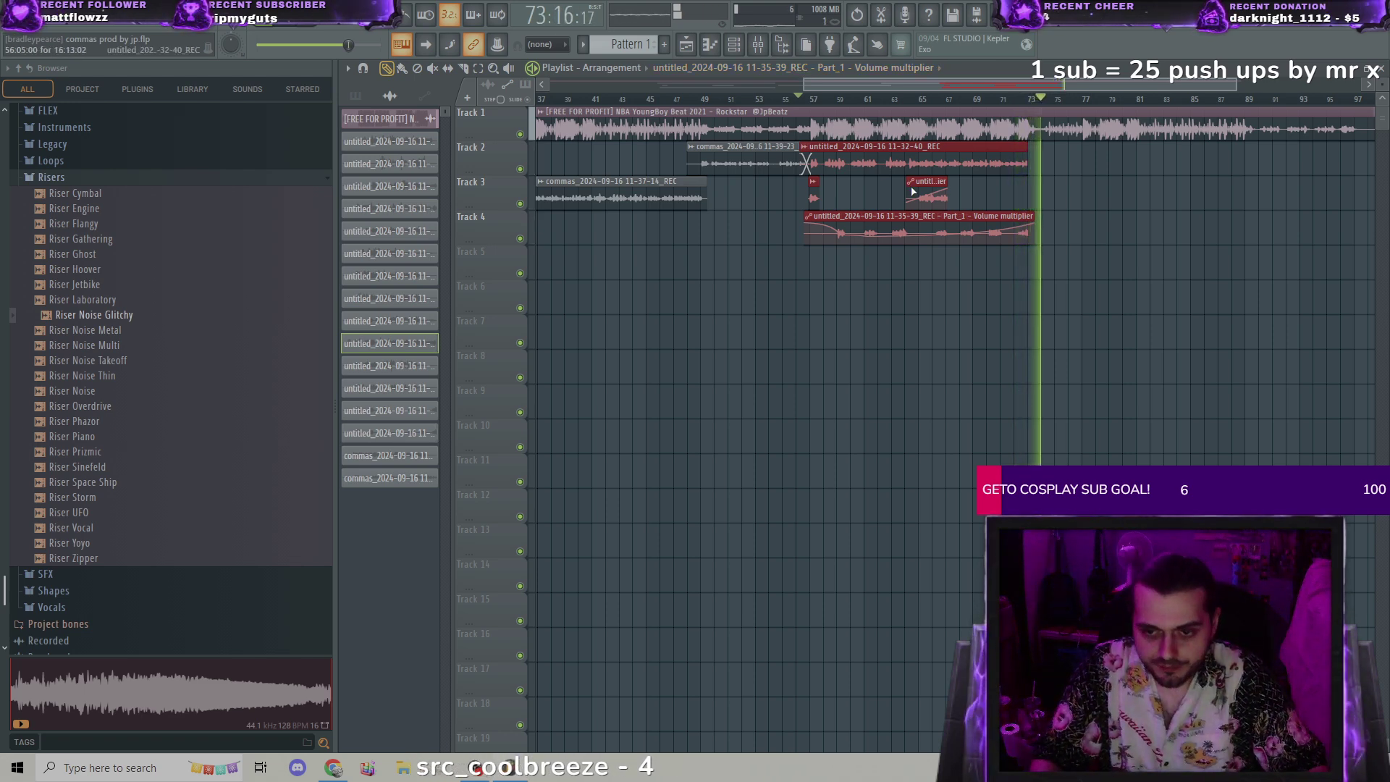
# Step: Deselect the second-hook clips, try the Track 2 hook vocal slightly later, and replay from about bar 55
pyautogui.scroll(-3, 914, 317)
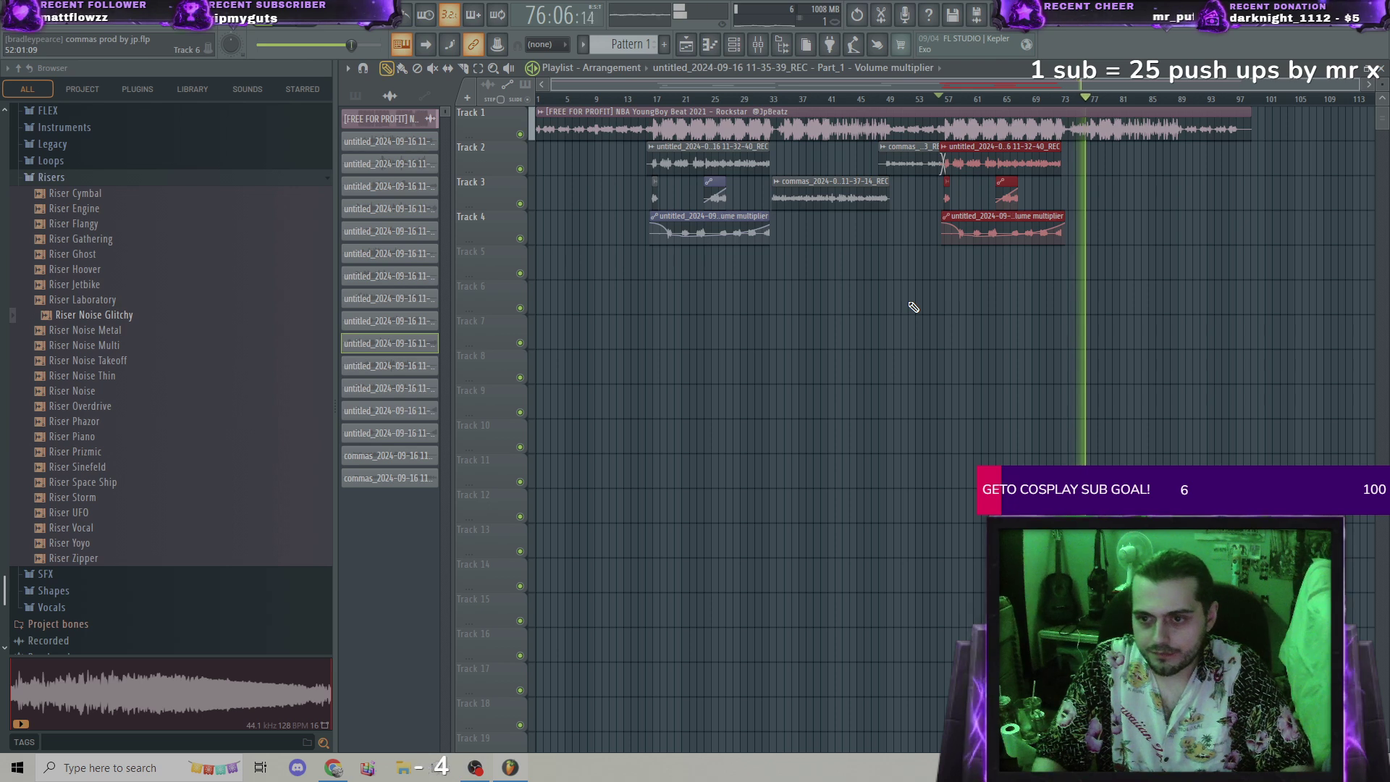
pyautogui.hotkey('ctrl', 'd')
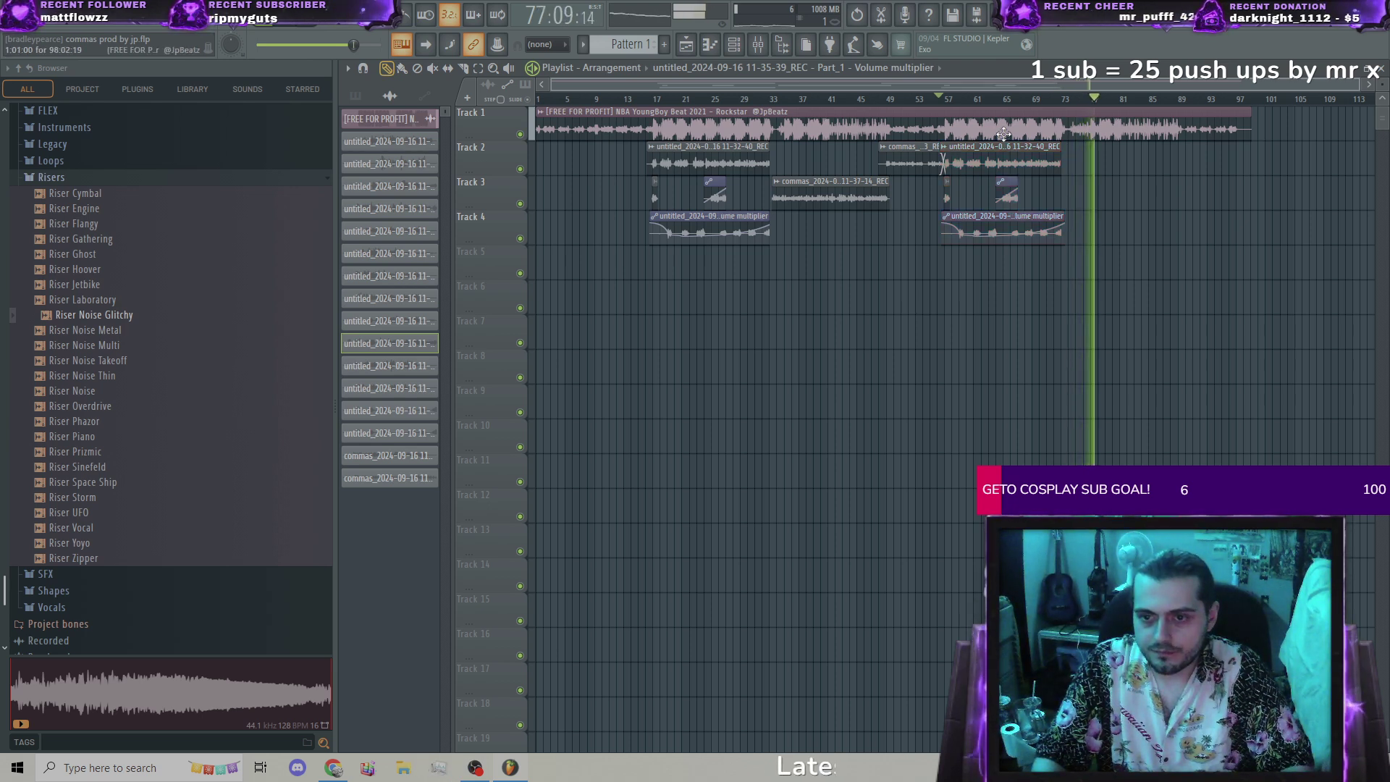
pyautogui.moveTo(1003, 151); pyautogui.dragTo(1006, 151)
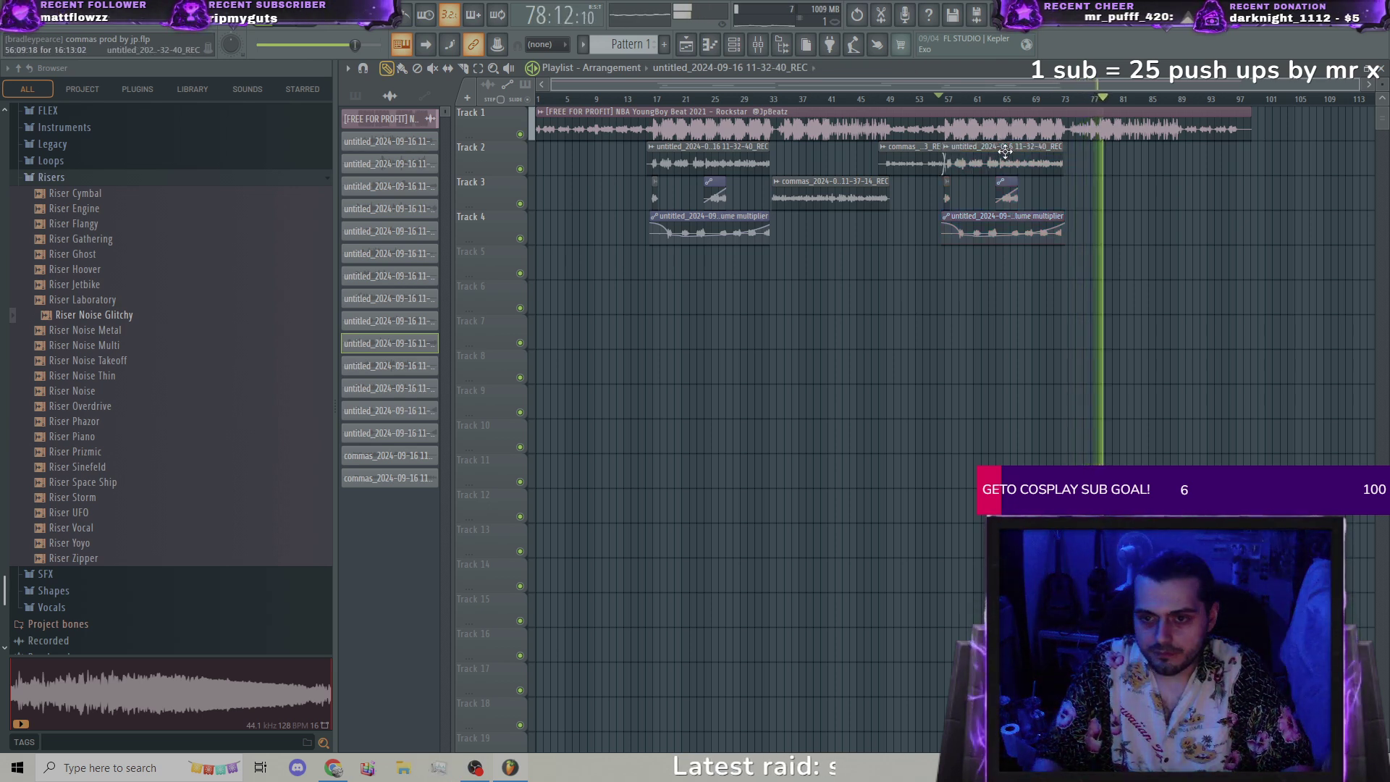
pyautogui.moveTo(1111, 101); pyautogui.dragTo(939, 99)
# Step: Shift only the Track 2 second-hook vocal earlier to match the beat at bar 57, and play from just before that bar
pyautogui.scroll(3, 901, 164)
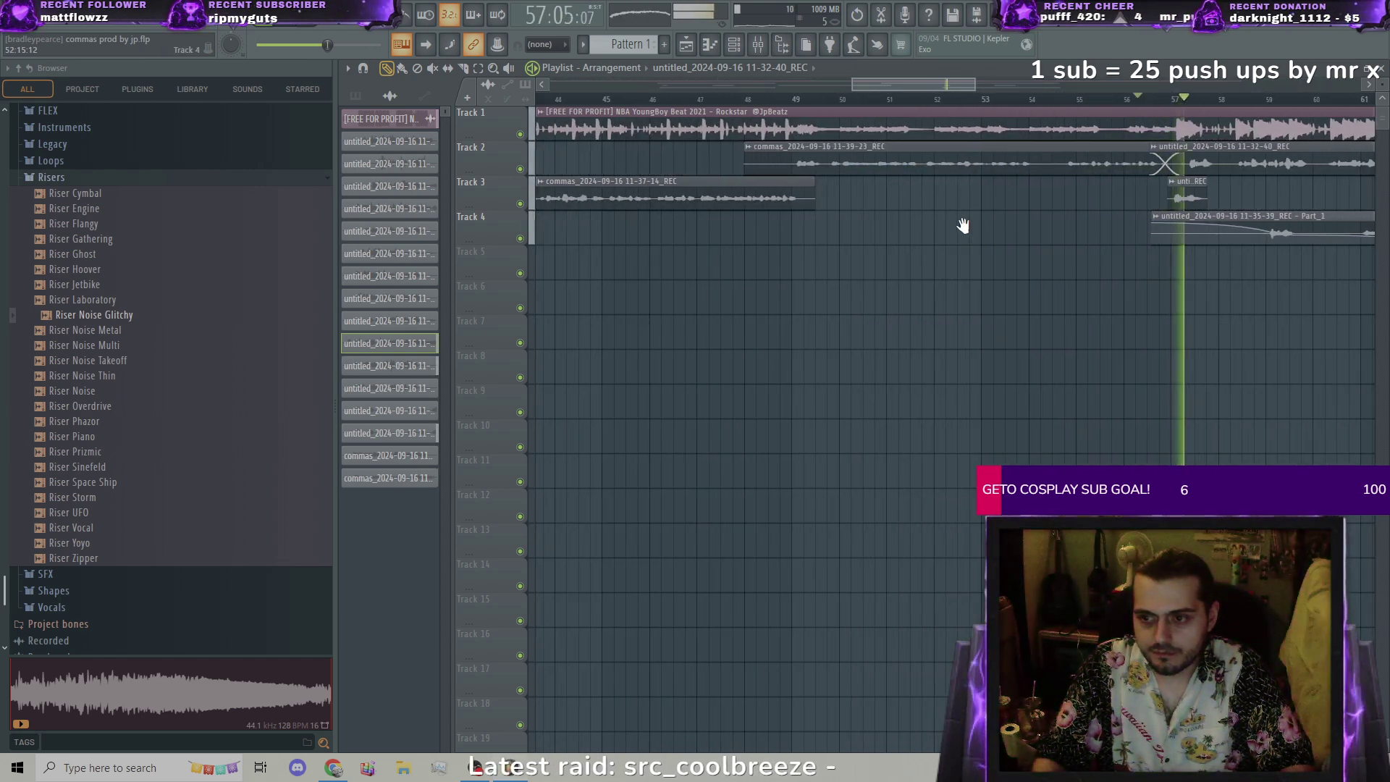
pyautogui.scroll(2, 745, 233)
pyautogui.press('space')
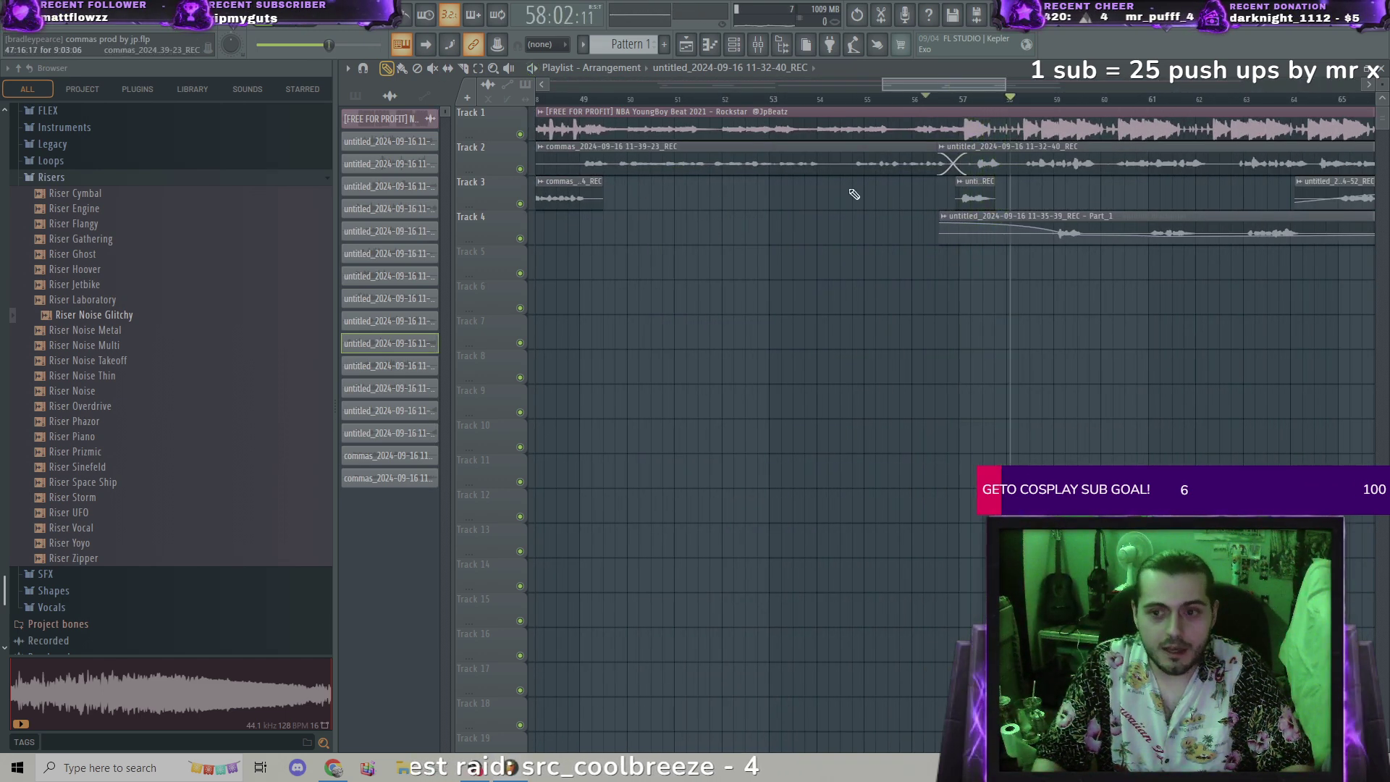
pyautogui.scroll(3, 869, 197)
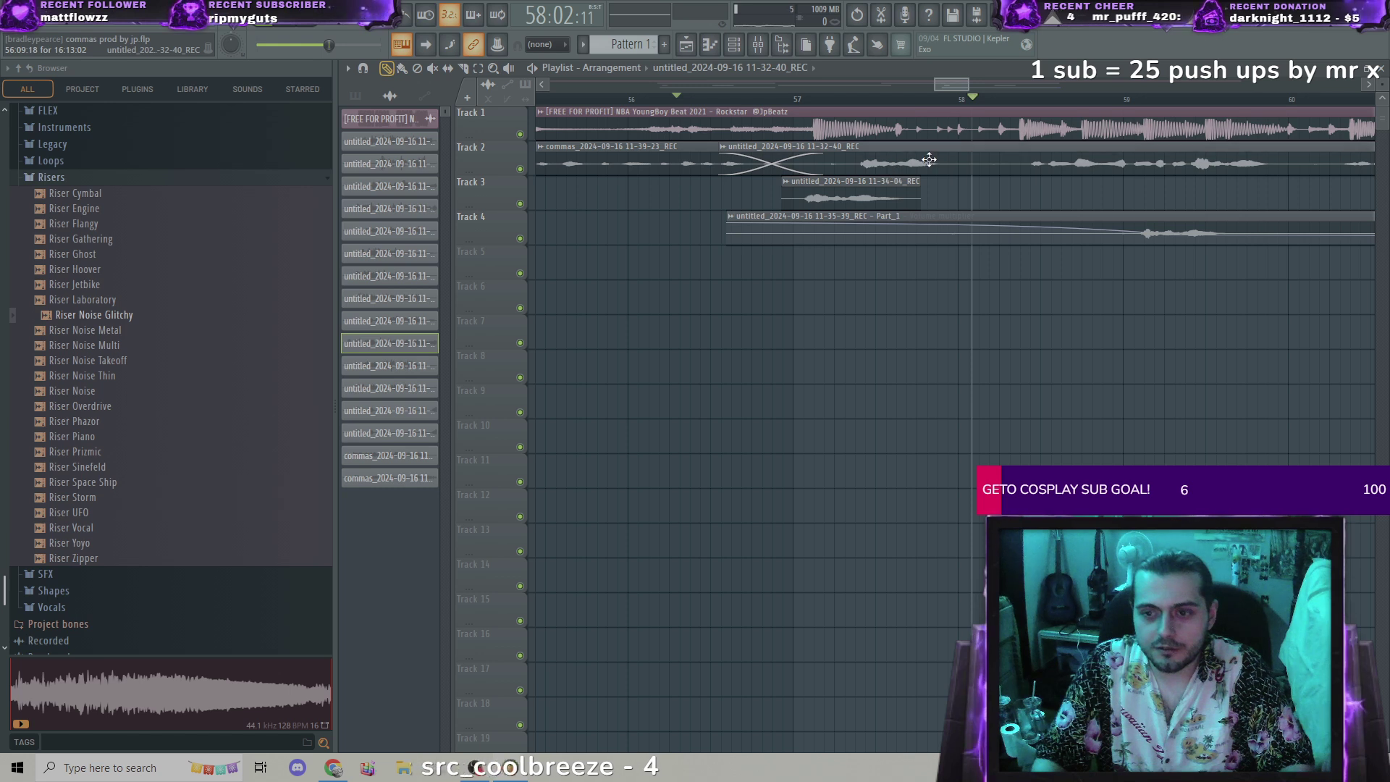
pyautogui.moveTo(929, 160); pyautogui.dragTo(877, 159)
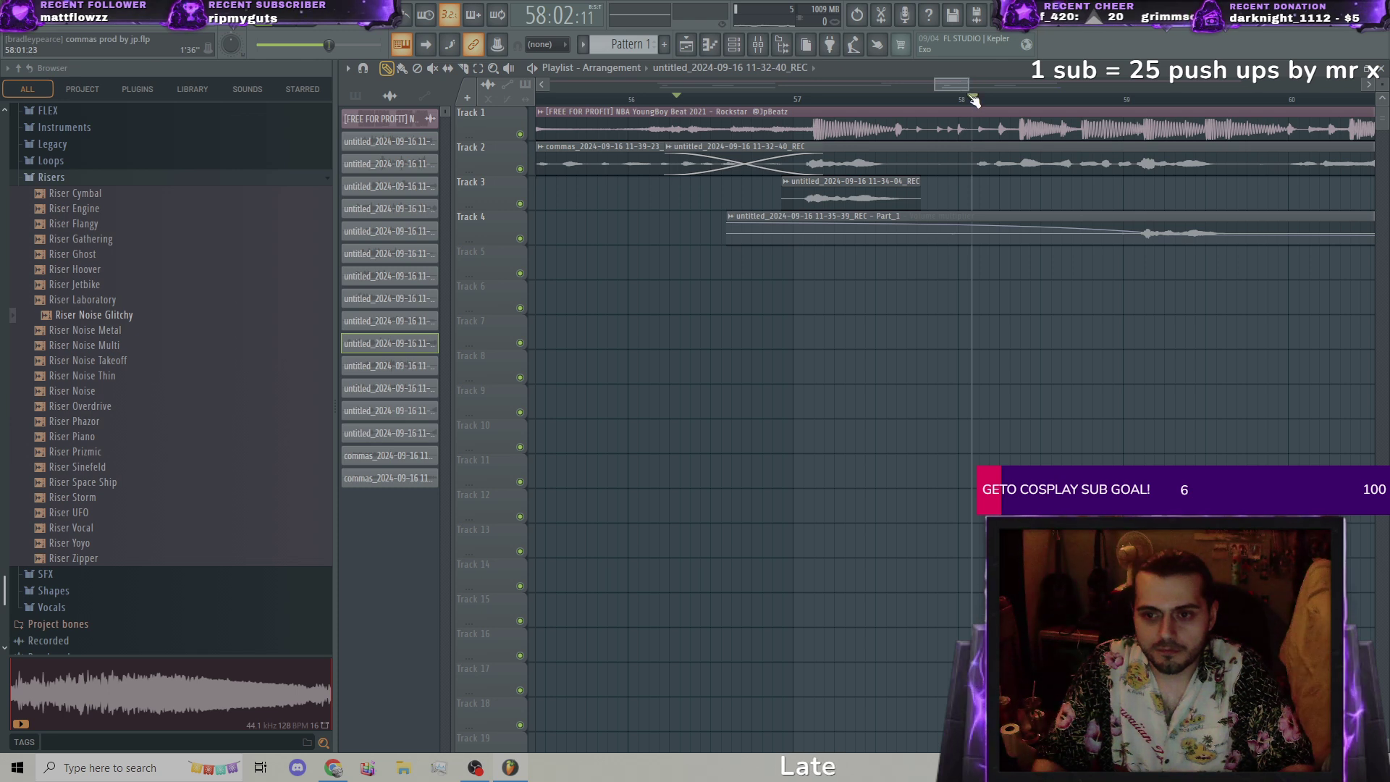
pyautogui.moveTo(974, 100); pyautogui.dragTo(761, 97)
pyautogui.press('space')
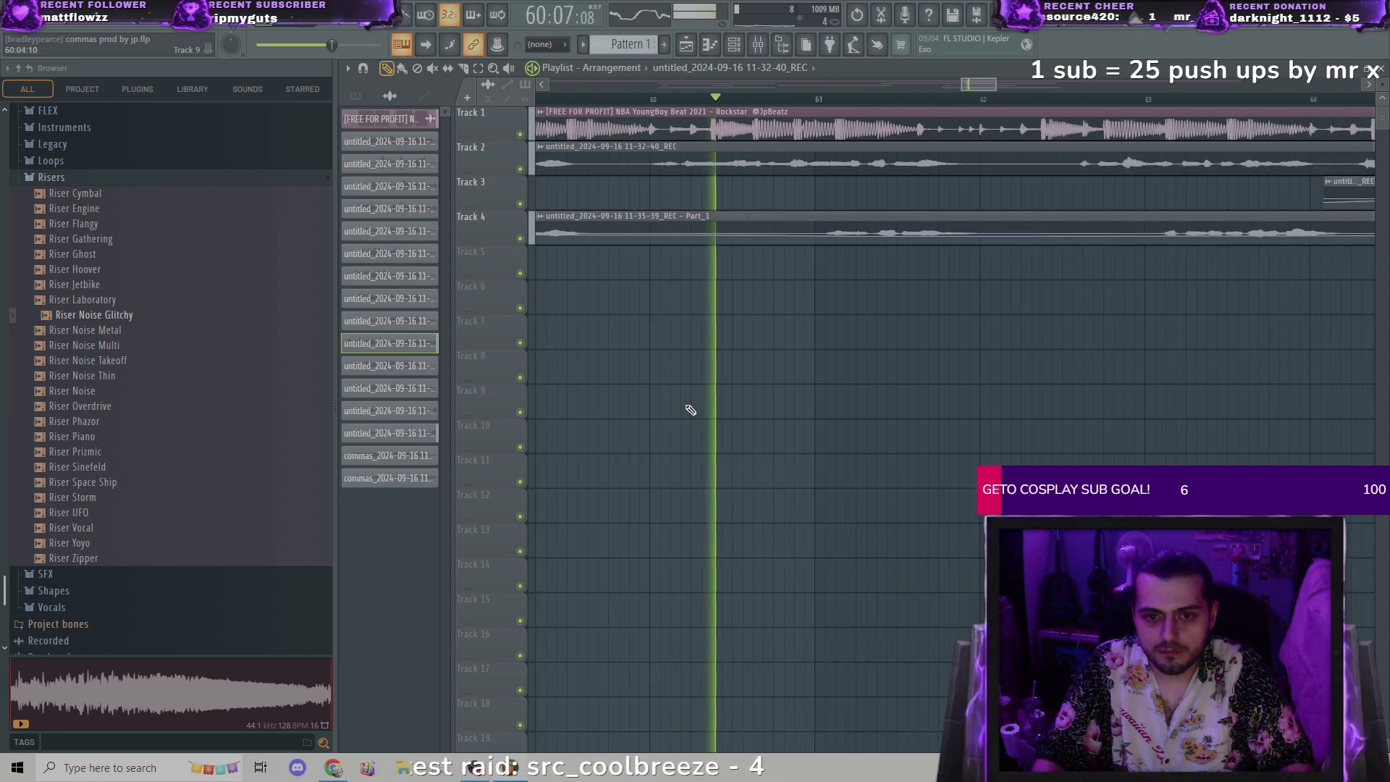
# Step: Listen through the second hook, examine the Track 3 clip at bar 64, replay from there, and pause at about bar 77
pyautogui.keyDown('ctrl'); pyautogui.scroll(-3, 689, 409); pyautogui.keyUp('ctrl')
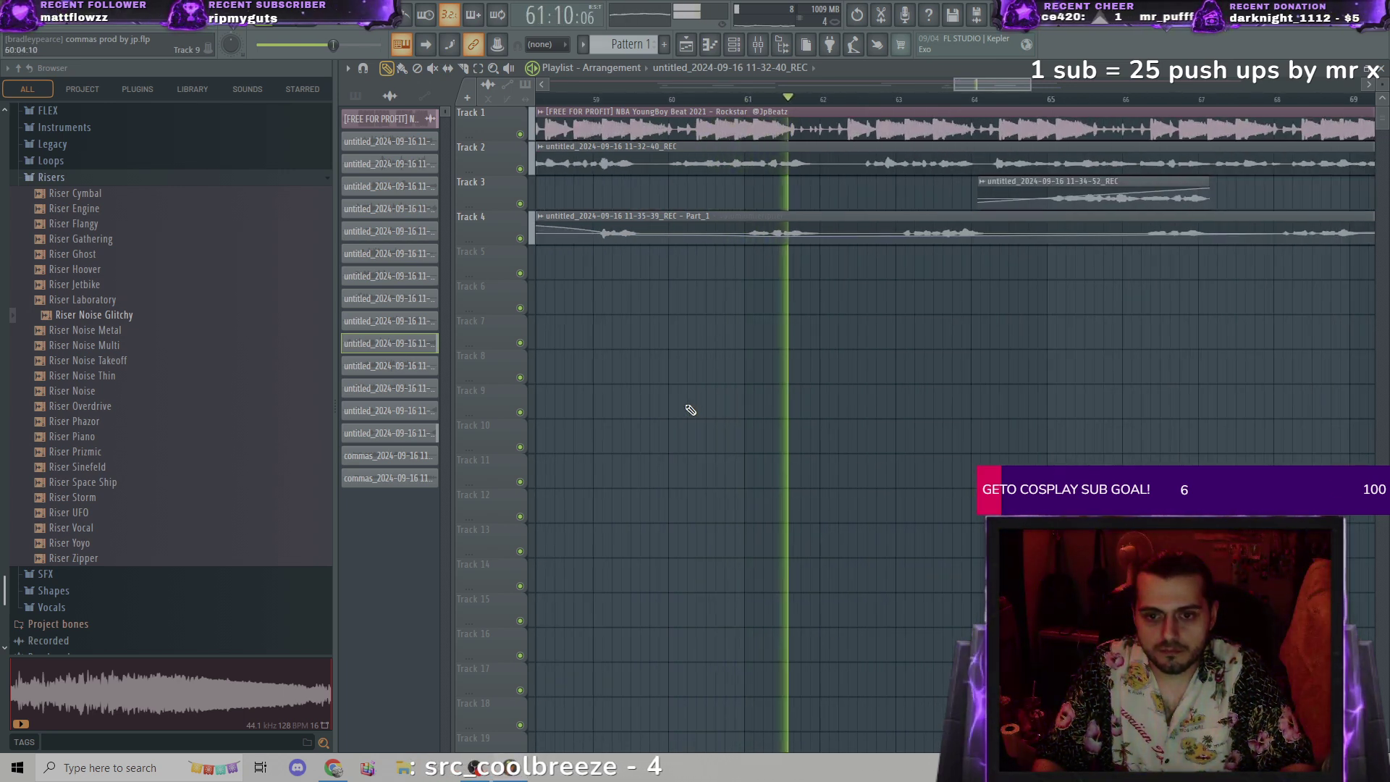
pyautogui.scroll(-1, 781, 409)
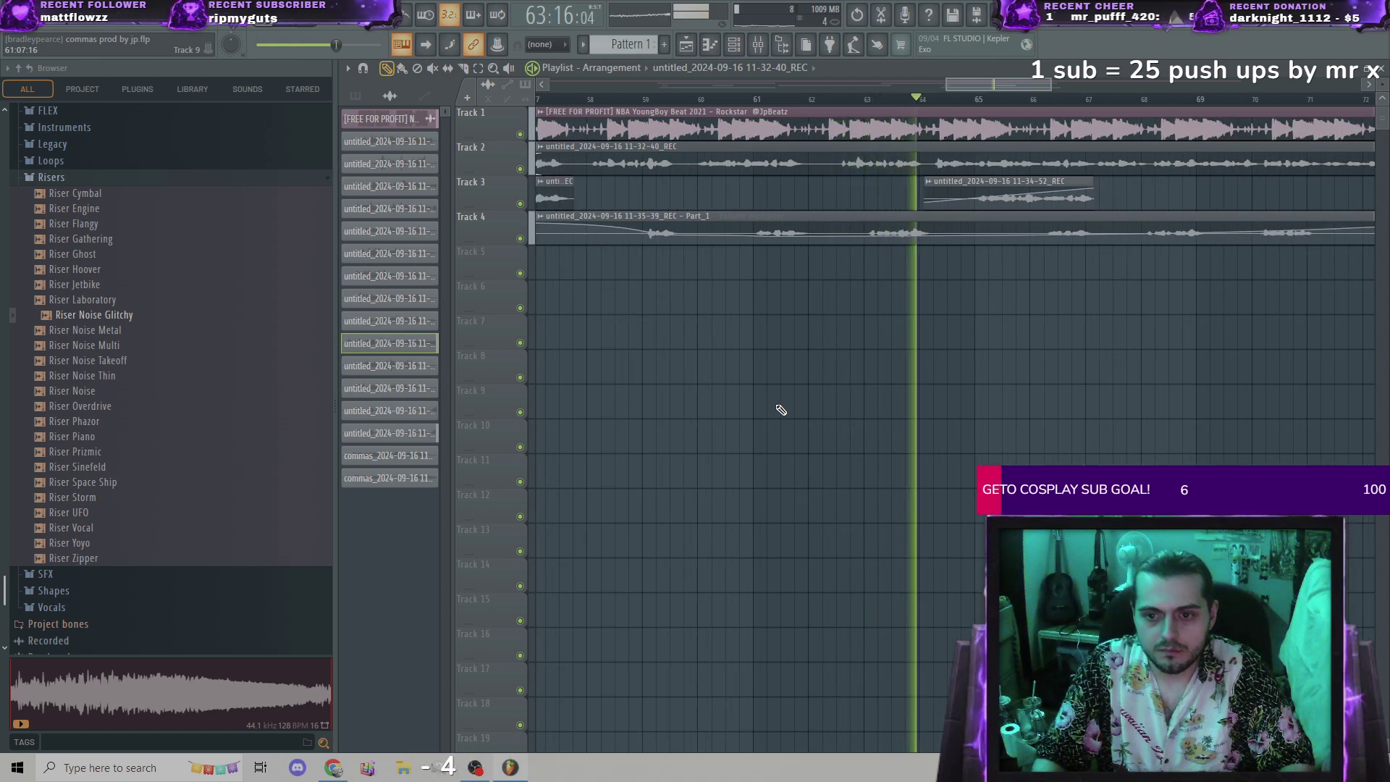
pyautogui.scroll(-1, 781, 410)
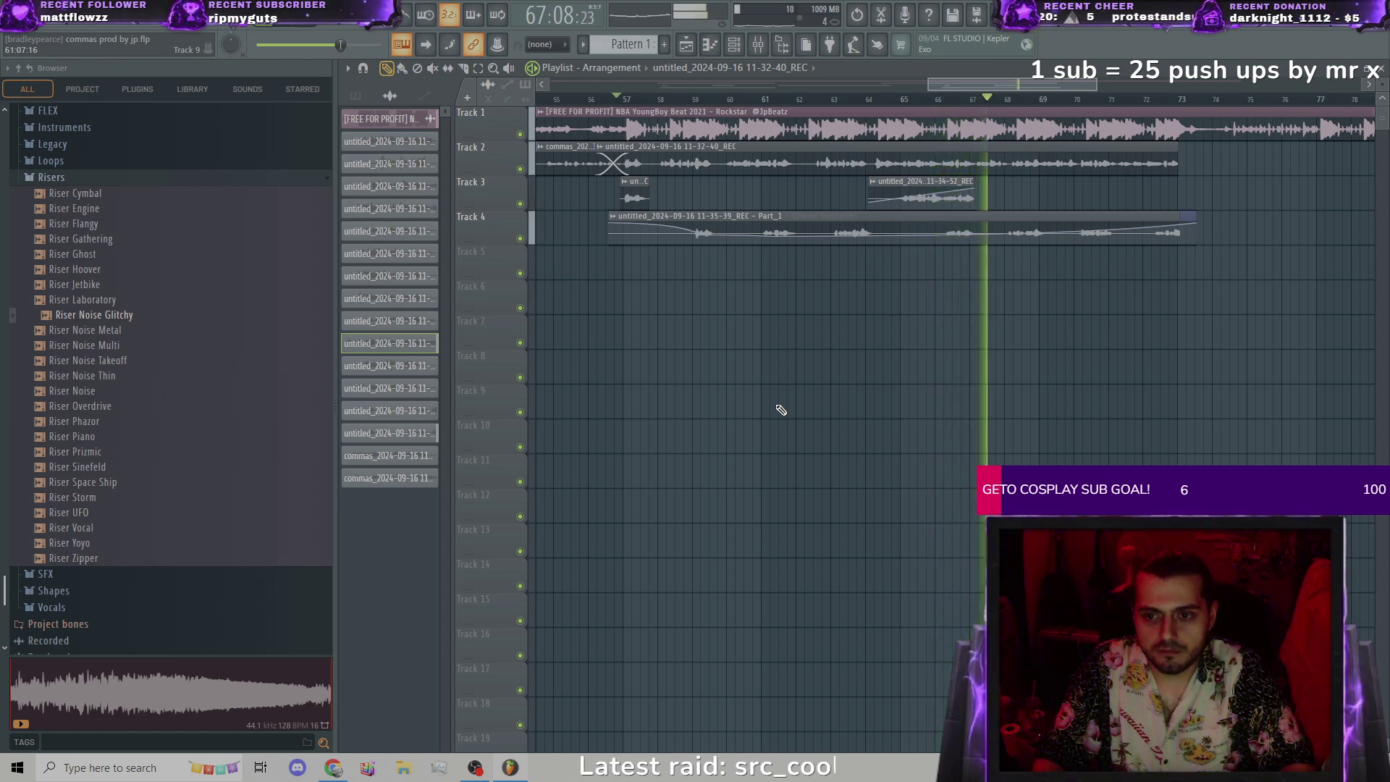
pyautogui.scroll(2, 914, 329)
pyautogui.scroll(2, 914, 328)
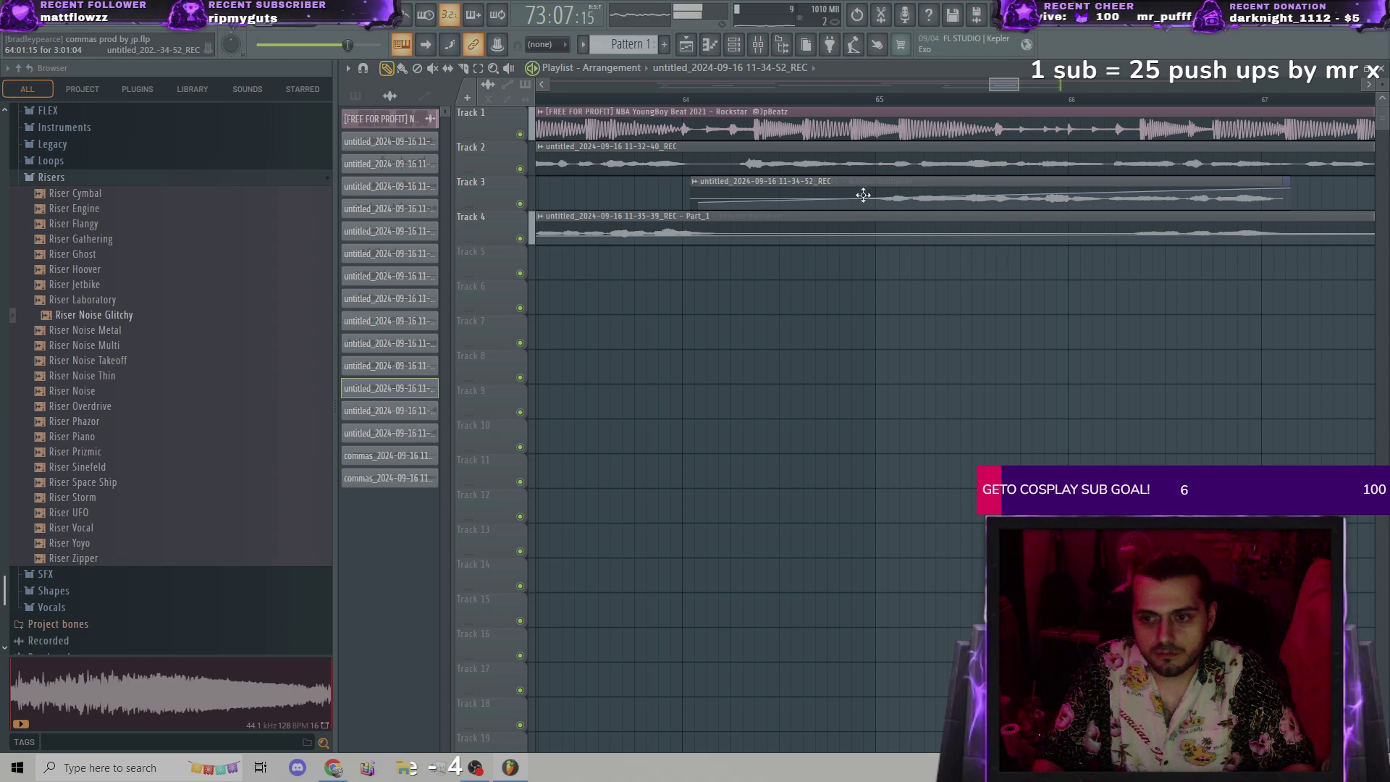
pyautogui.scroll(-4, 864, 194)
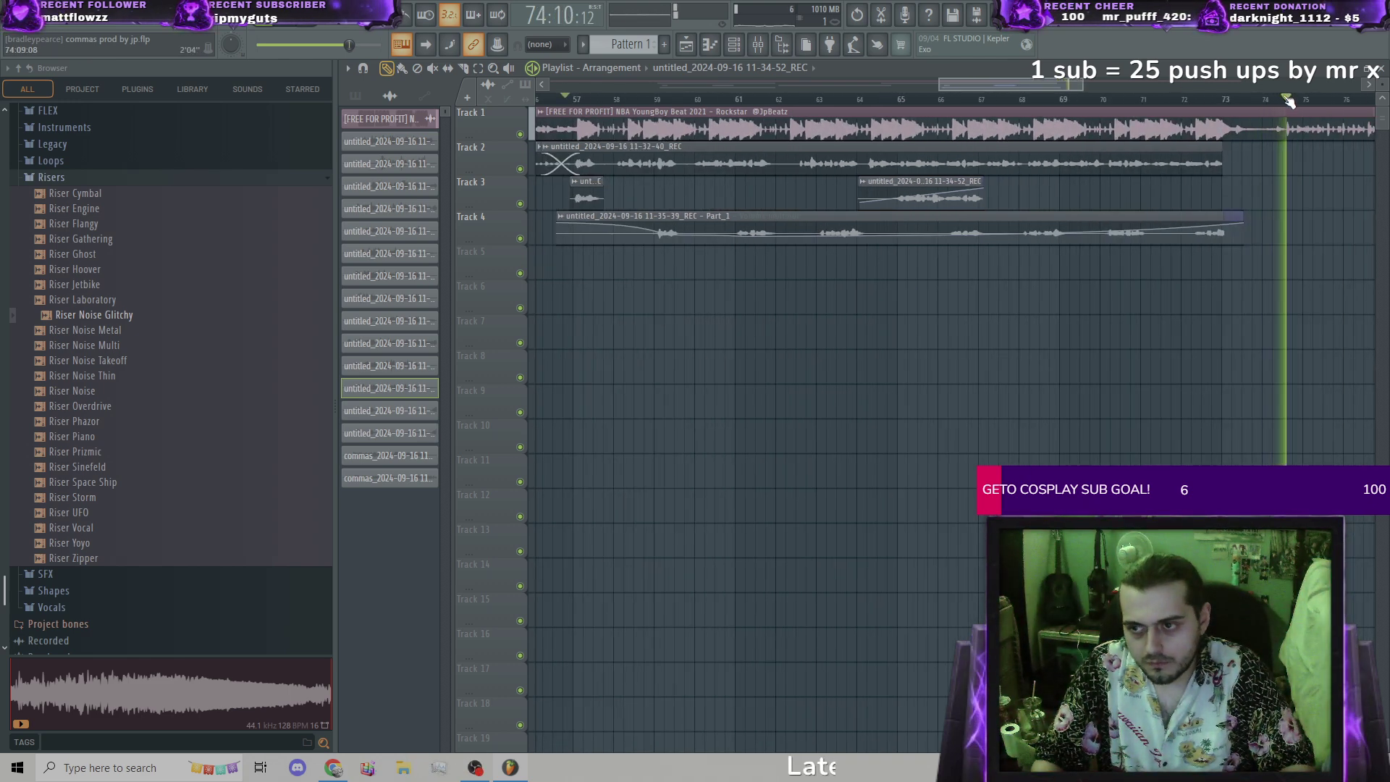
pyautogui.moveTo(1289, 102); pyautogui.dragTo(859, 136)
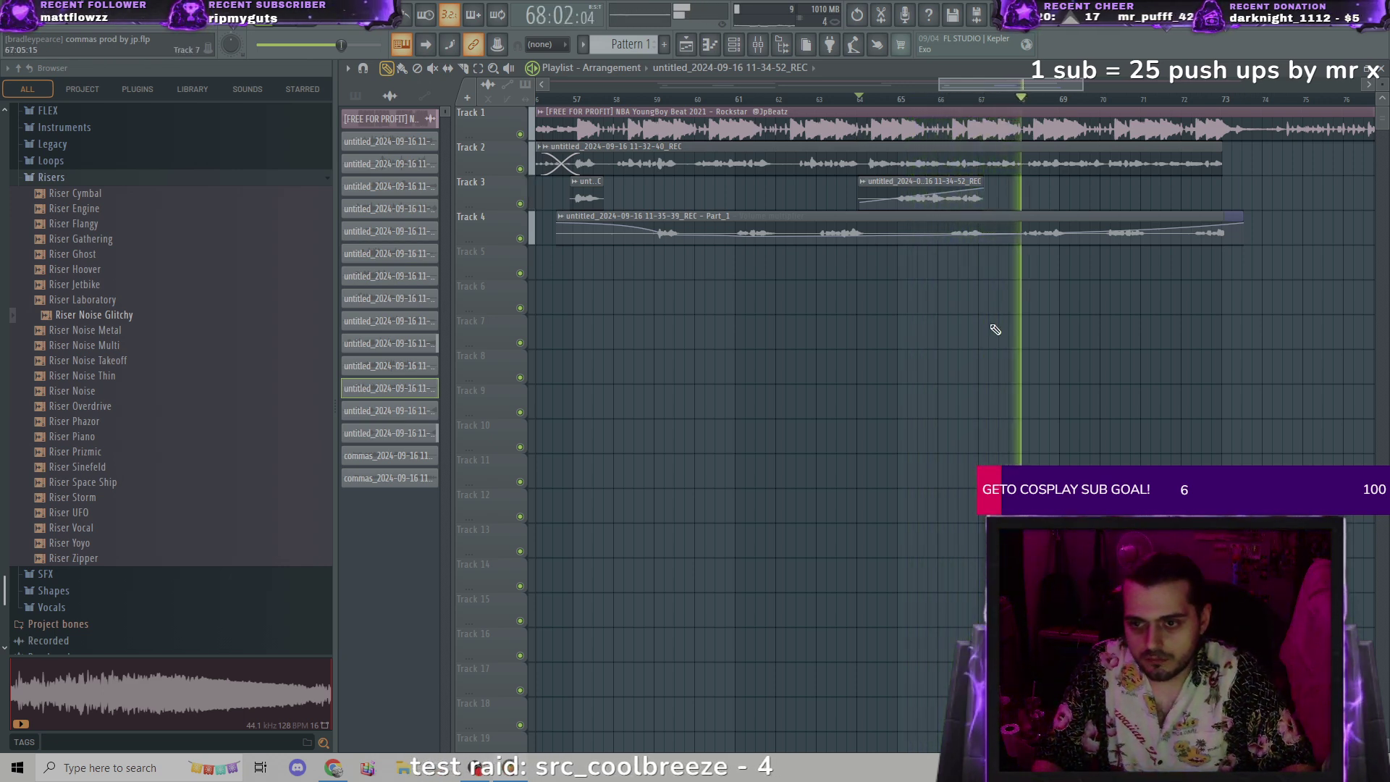
pyautogui.scroll(-8, 996, 329)
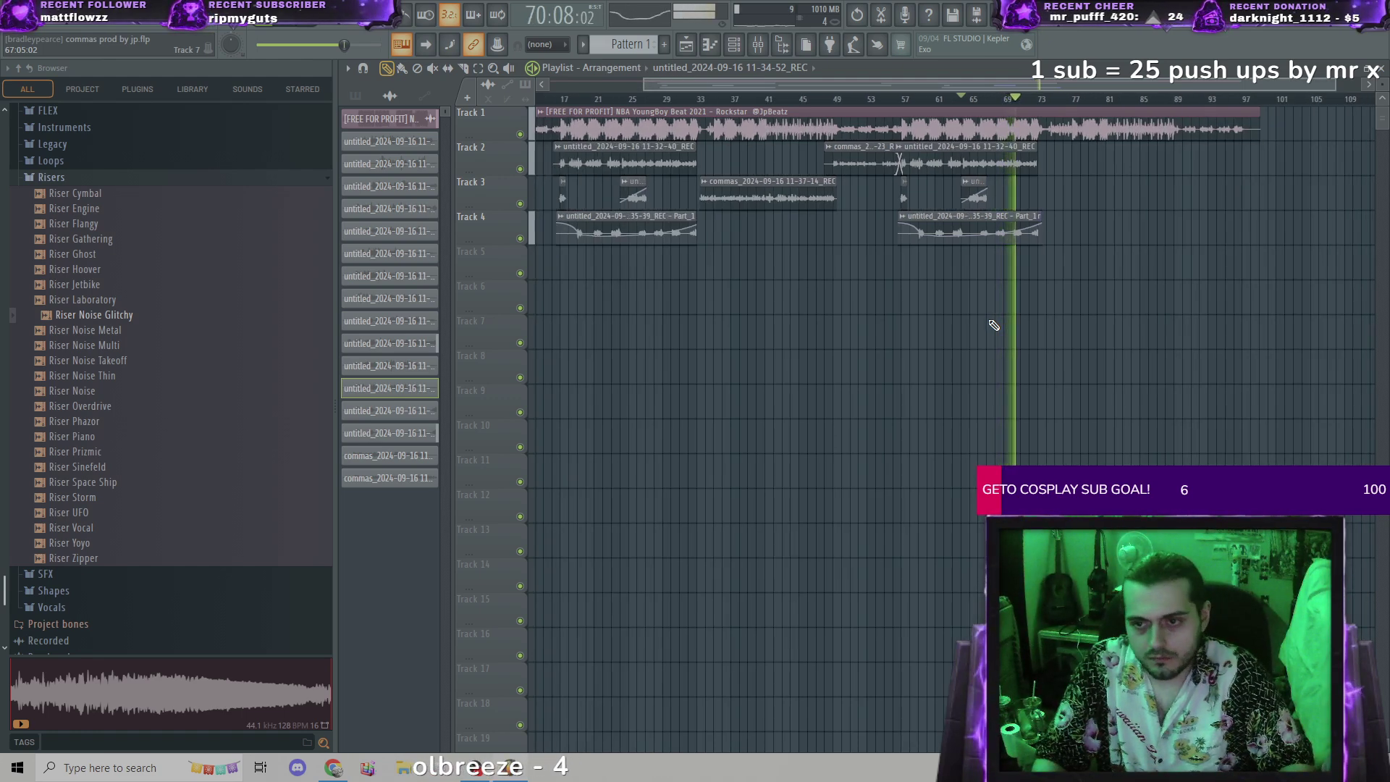
pyautogui.scroll(-2, 994, 326)
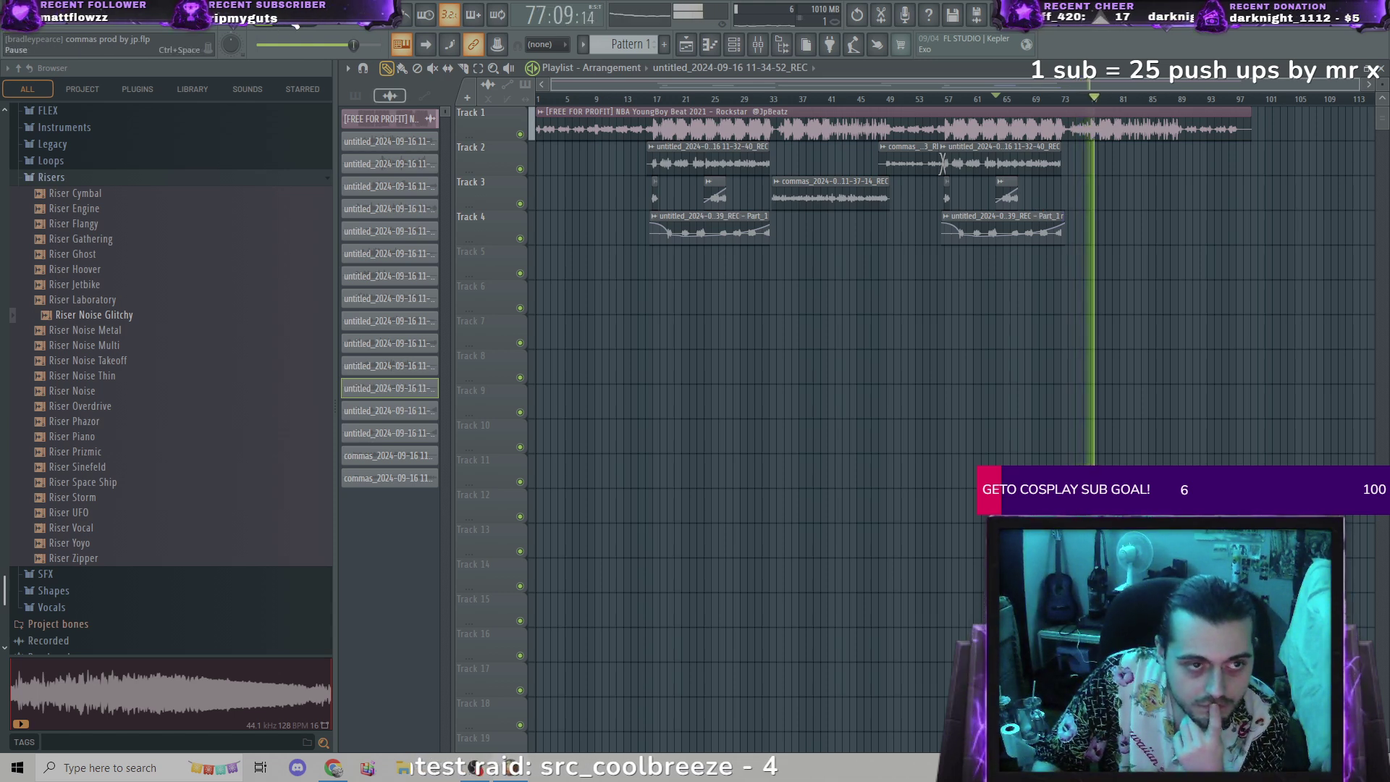
pyautogui.click(293, 26)
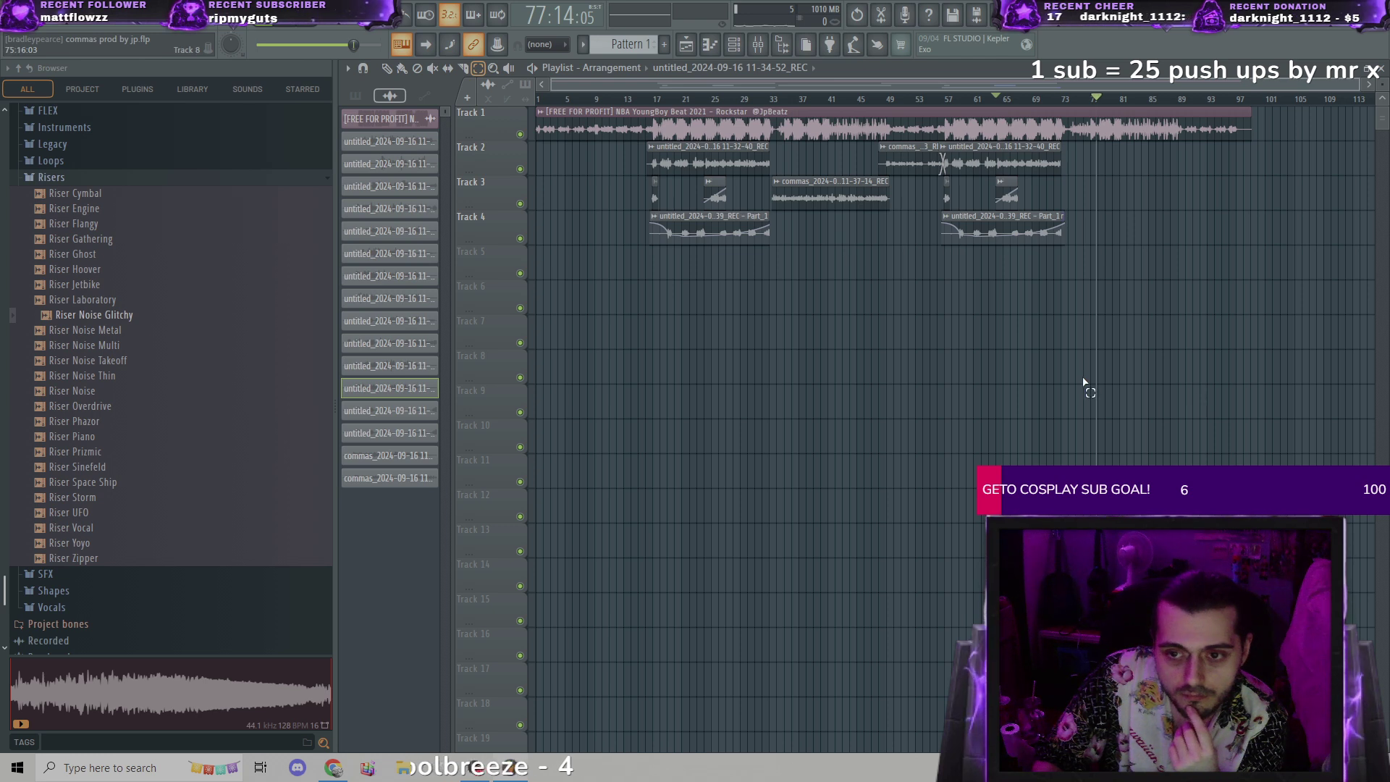
# Step: Duplicate the second-hook vocal and automation clips on Tracks 2 to 4 and place the copies around bar 77
pyautogui.moveTo(1064, 317); pyautogui.dragTo(951, 165)
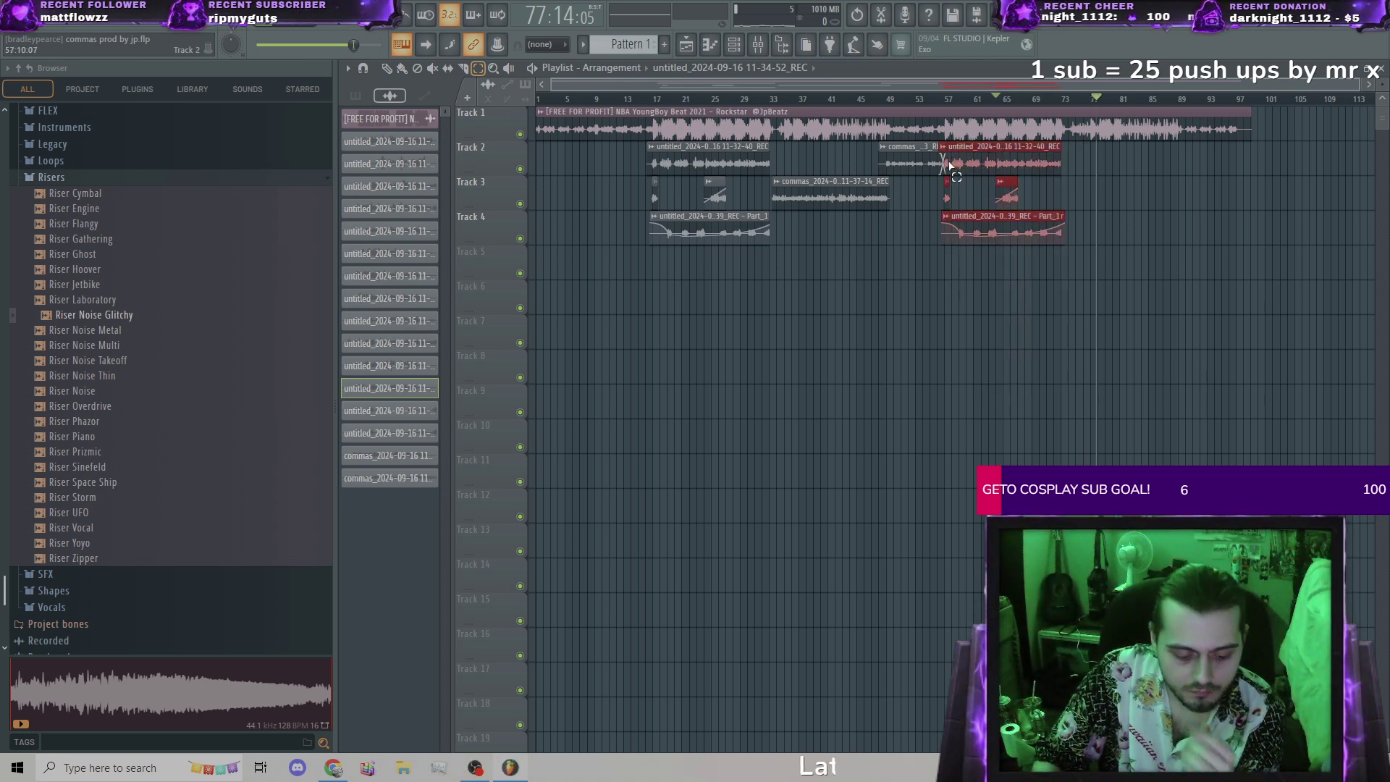
pyautogui.hotkey('ctrl', 'b')
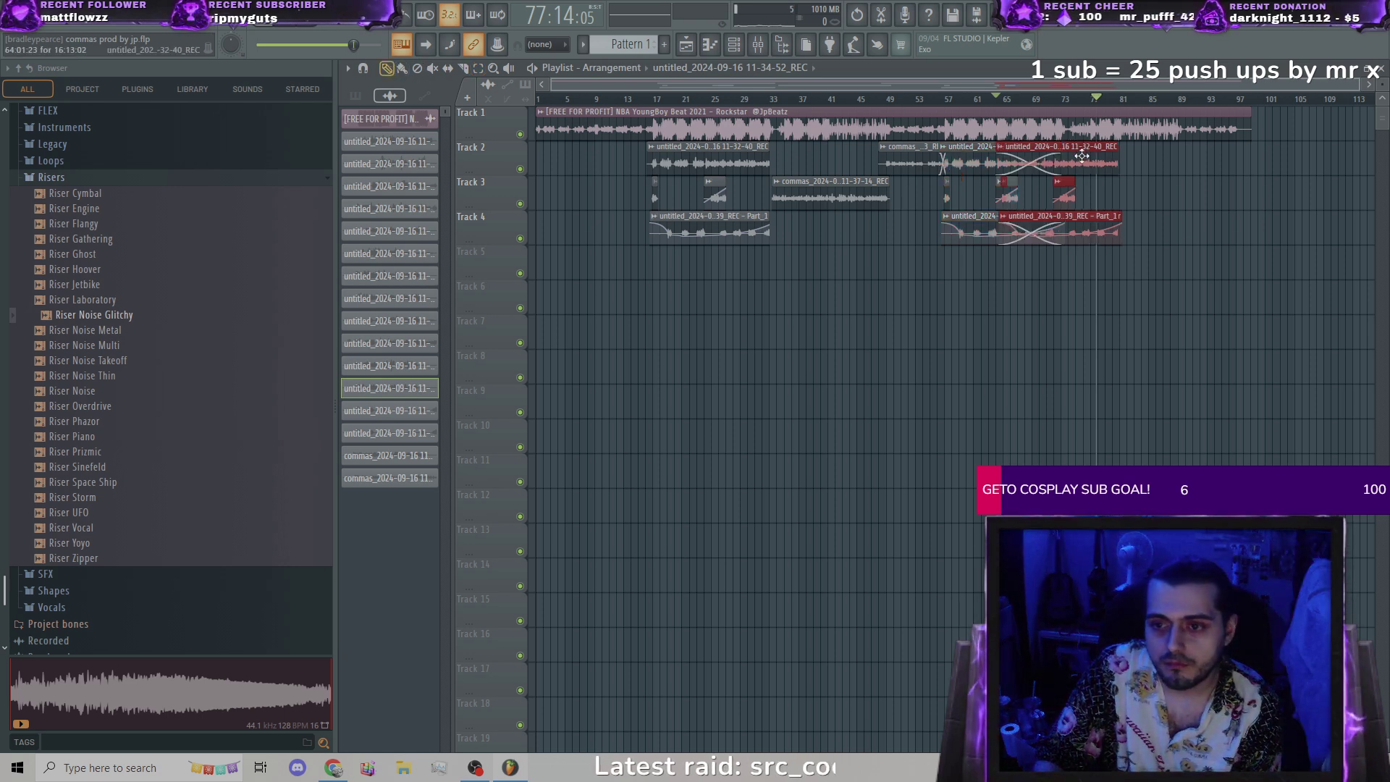
pyautogui.moveTo(1084, 156); pyautogui.dragTo(1174, 160)
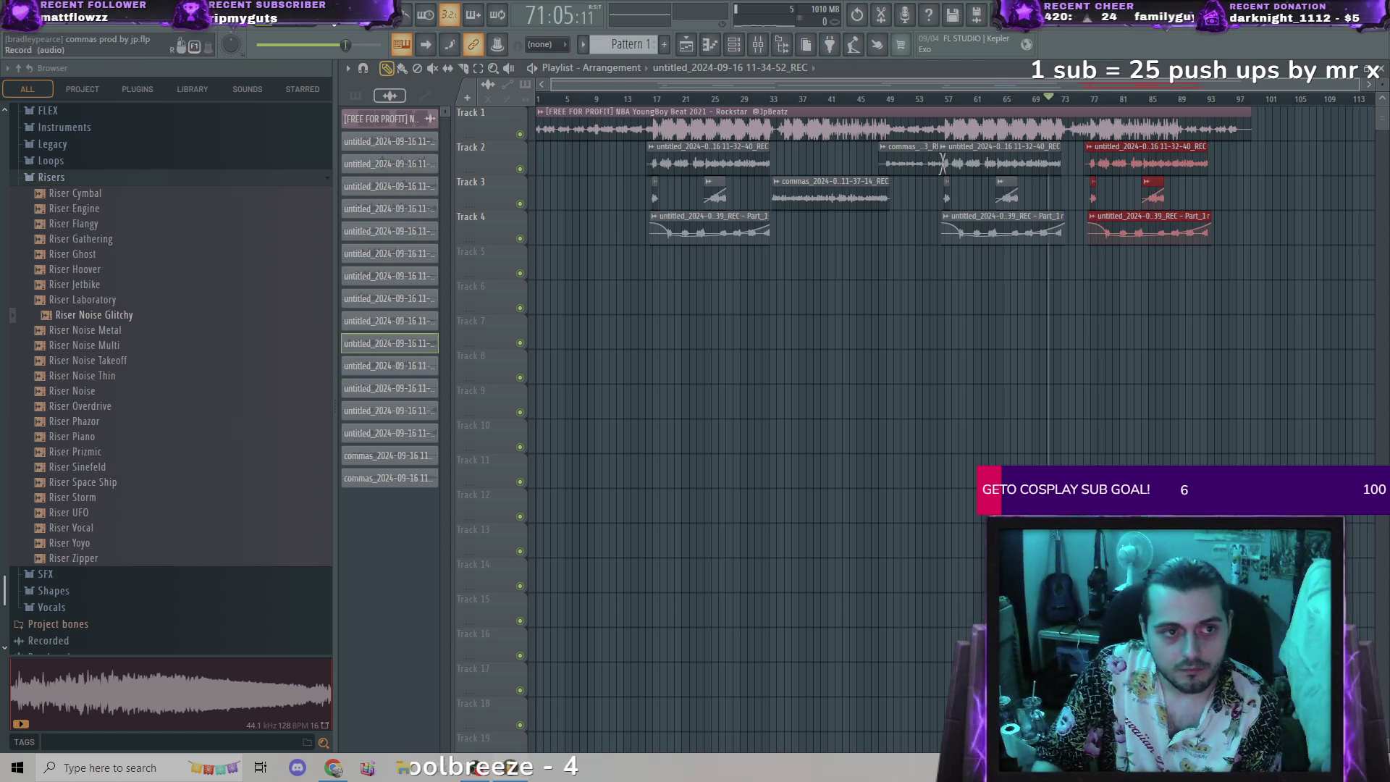
# Step: Play from about bar 71 into the copied hook and nudge its clips on Tracks 2 to 4 slightly later around bar 77
pyautogui.press('space')
pyautogui.scroll(4, 1102, 450)
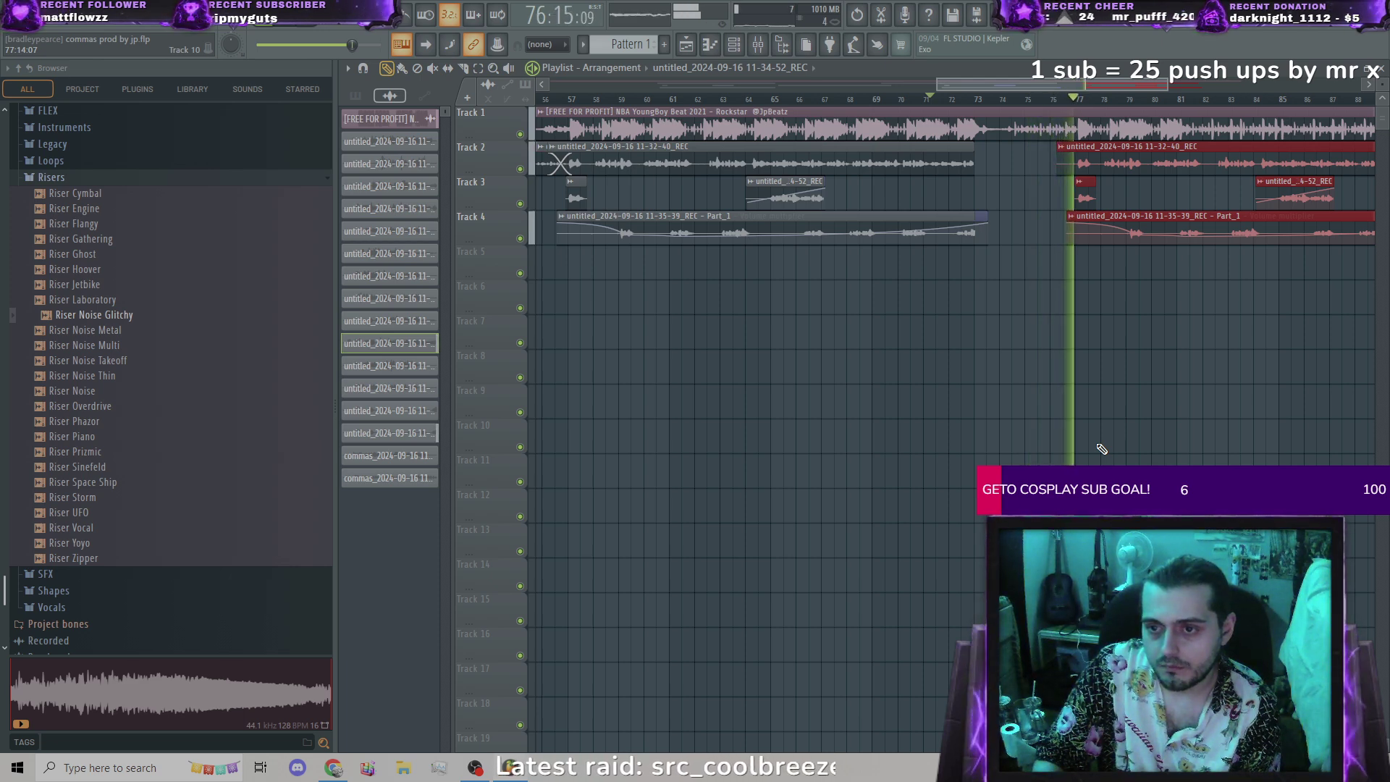
pyautogui.scroll(-4, 1101, 449)
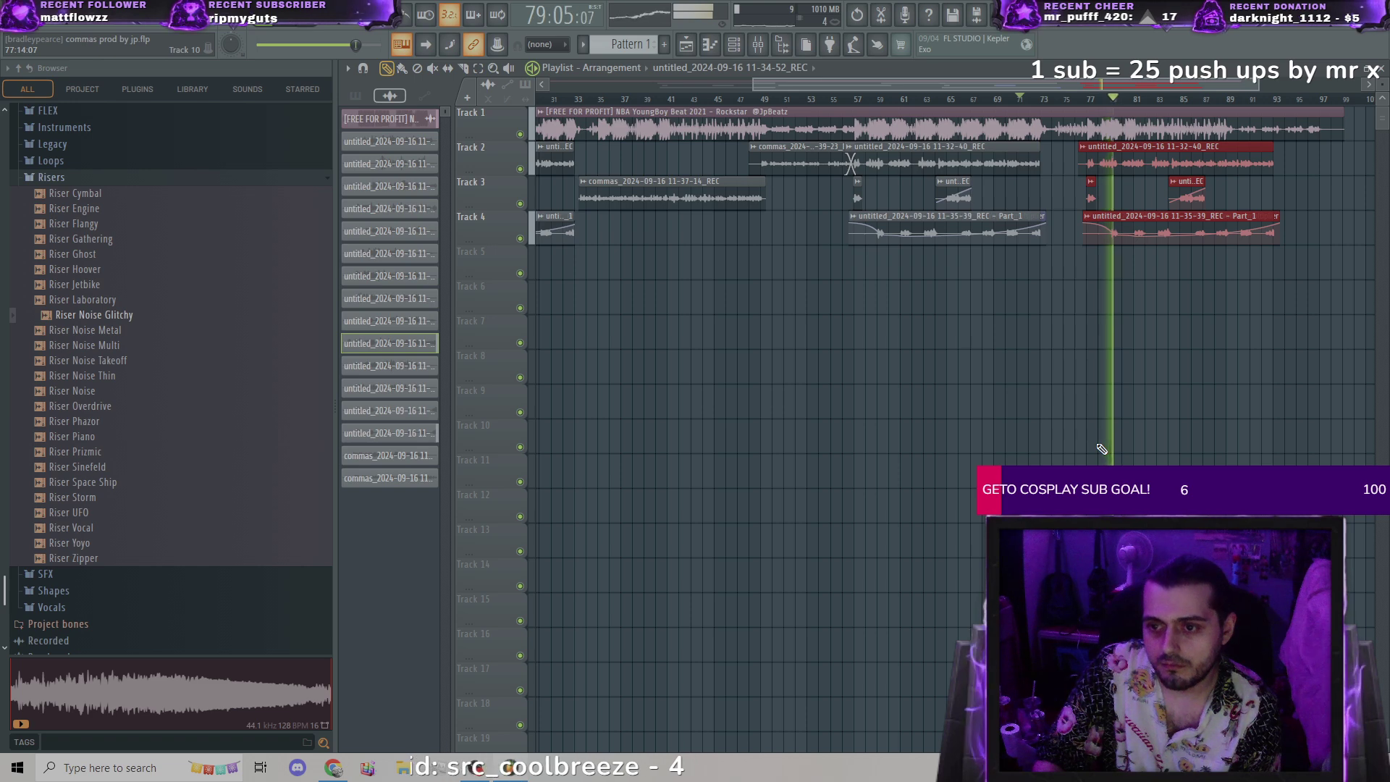
pyautogui.scroll(3, 1101, 449)
pyautogui.scroll(4, 1101, 449)
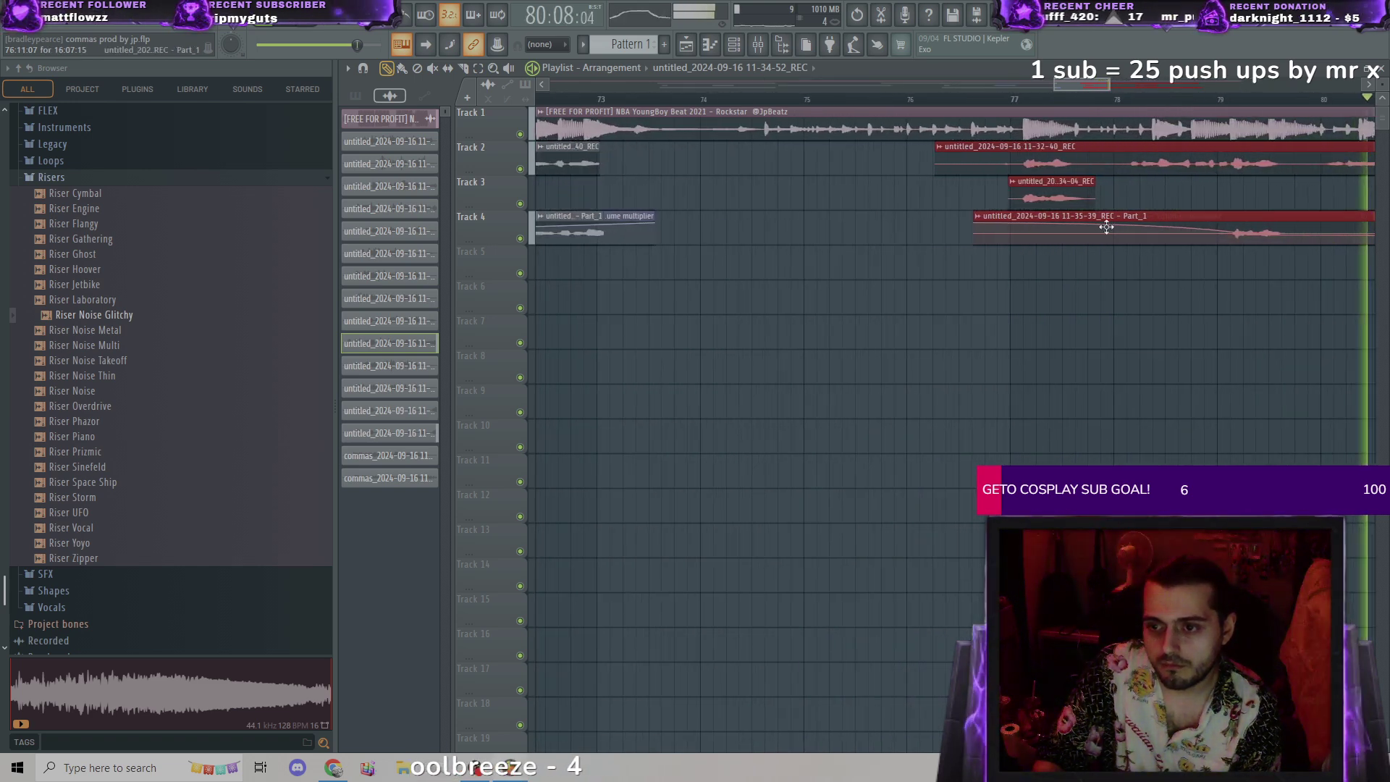
pyautogui.moveTo(1085, 157); pyautogui.dragTo(1101, 155)
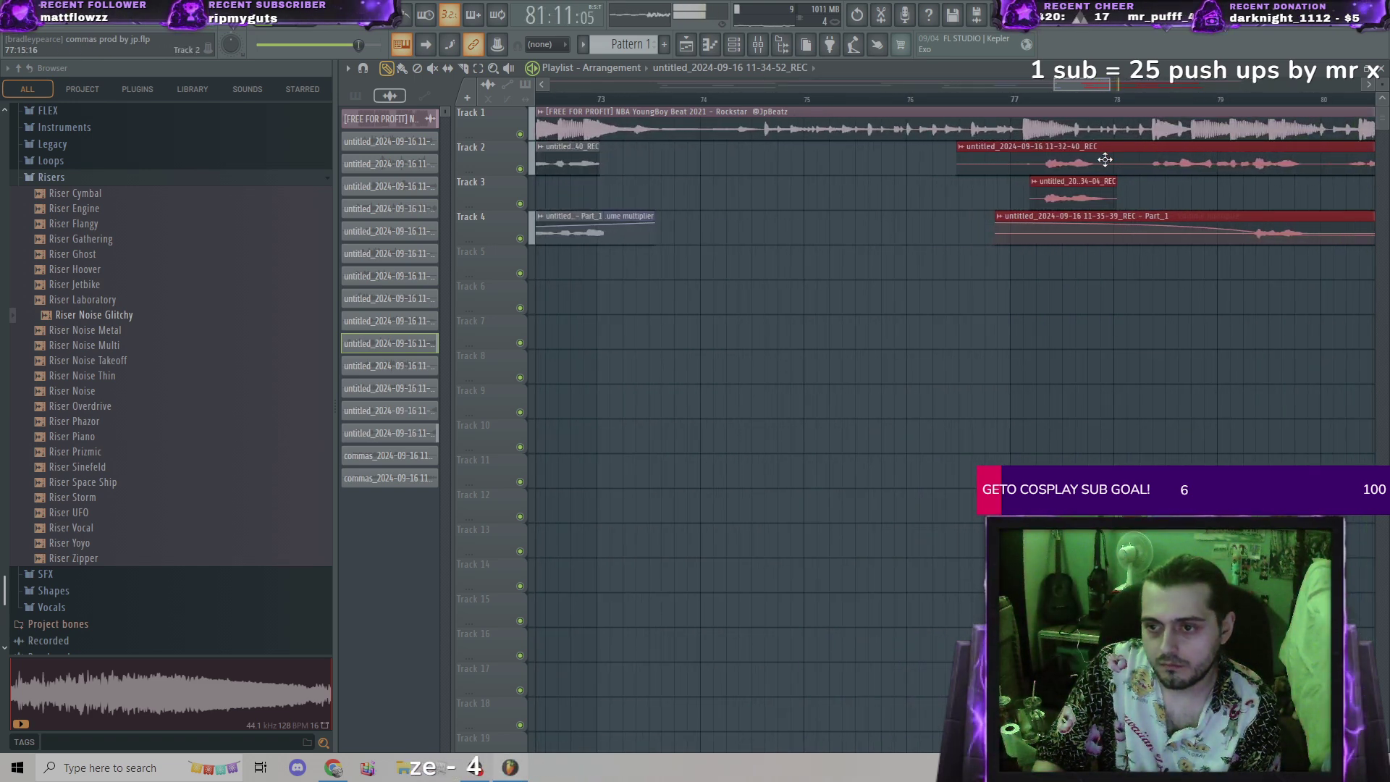
# Step: Replay the copied hook from about bar 76 through to its end
pyautogui.scroll(-6, 1101, 303)
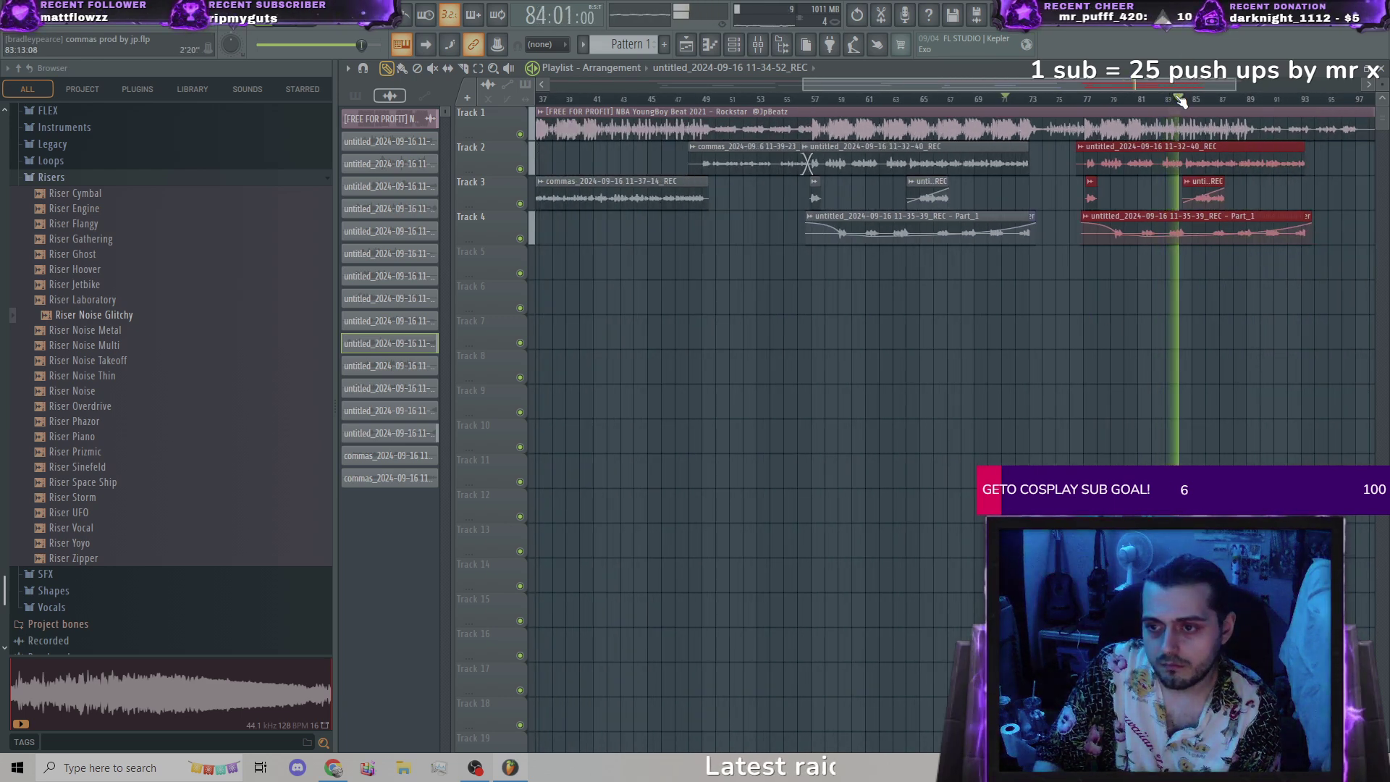
pyautogui.moveTo(1181, 100); pyautogui.dragTo(1079, 100)
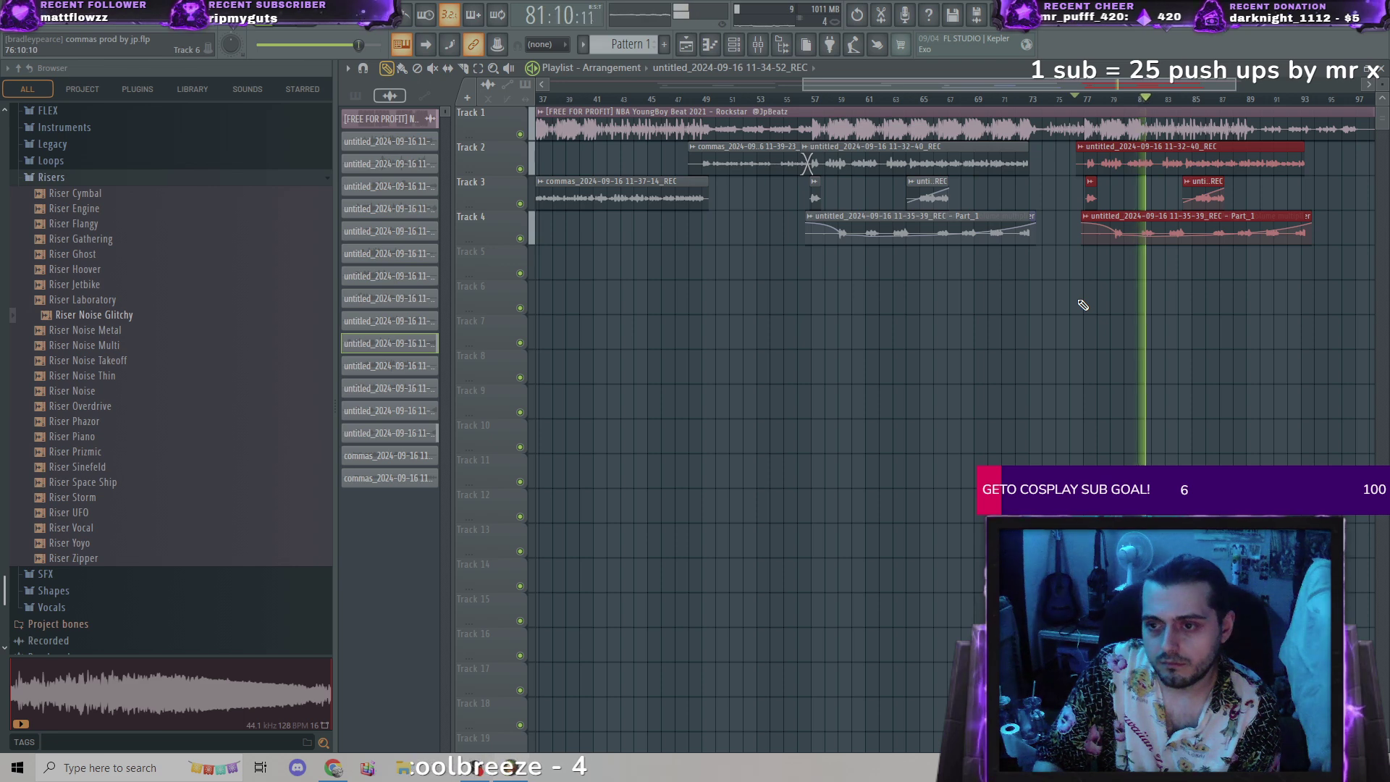
pyautogui.scroll(-2, 1082, 305)
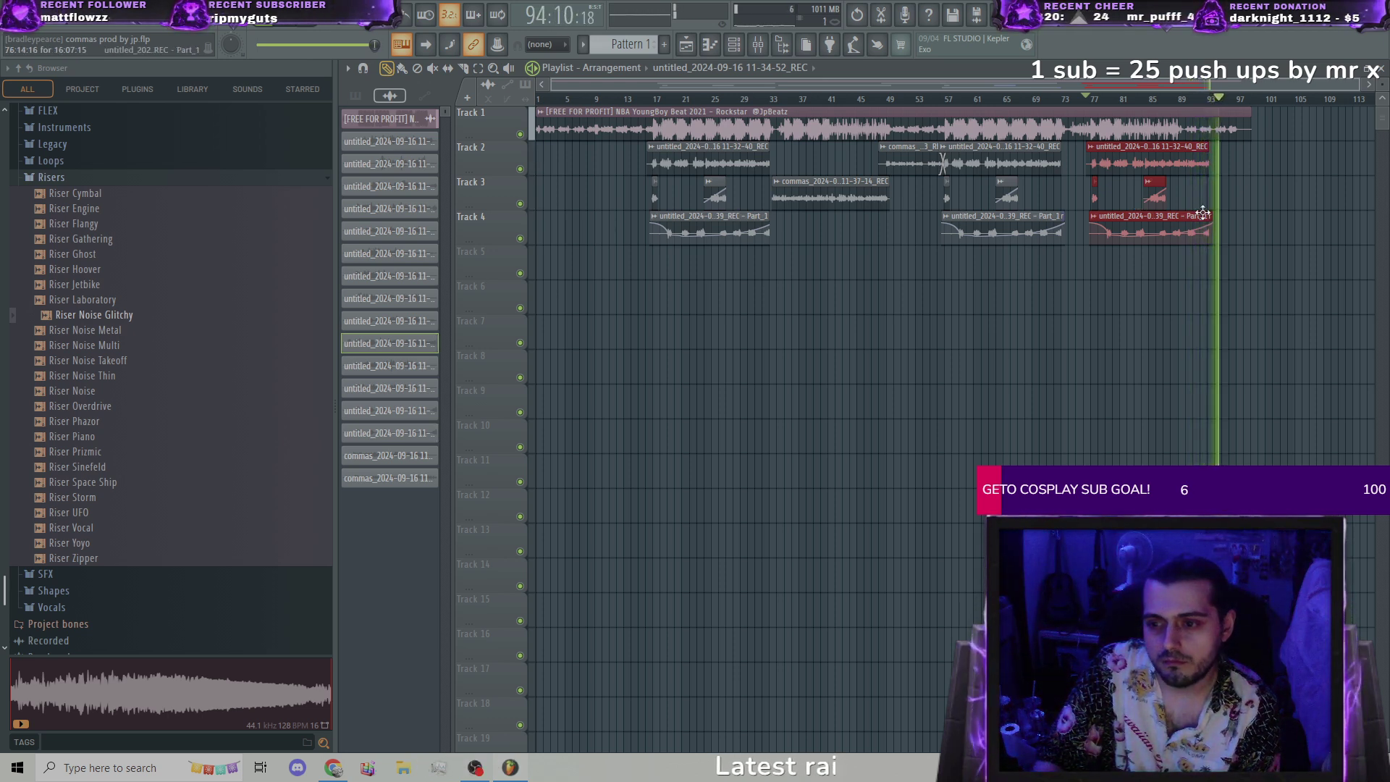
# Step: Shorten the copied hook's Track 2 vocal and Track 4 volume automation so they end at about bar 88
pyautogui.moveTo(1209, 216); pyautogui.dragTo(1215, 215)
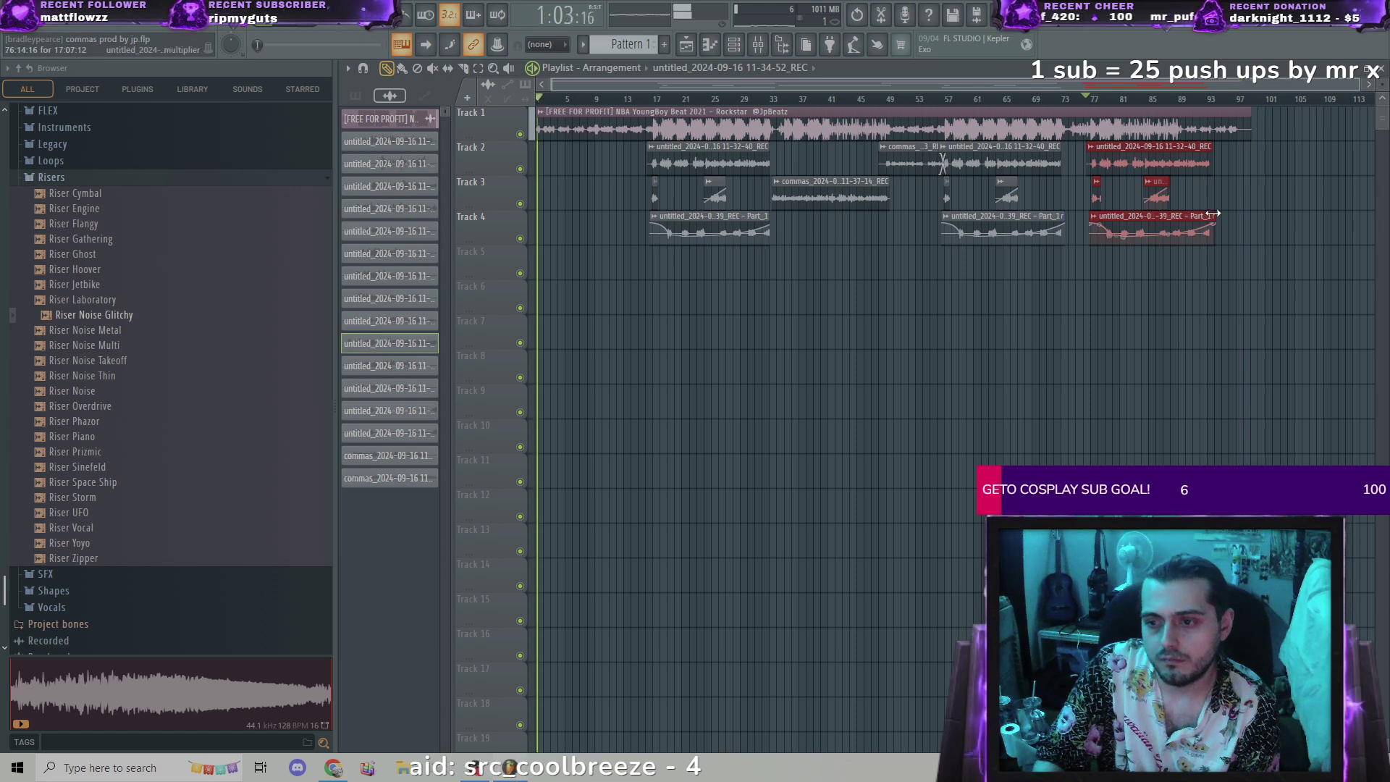
pyautogui.click(1252, 192)
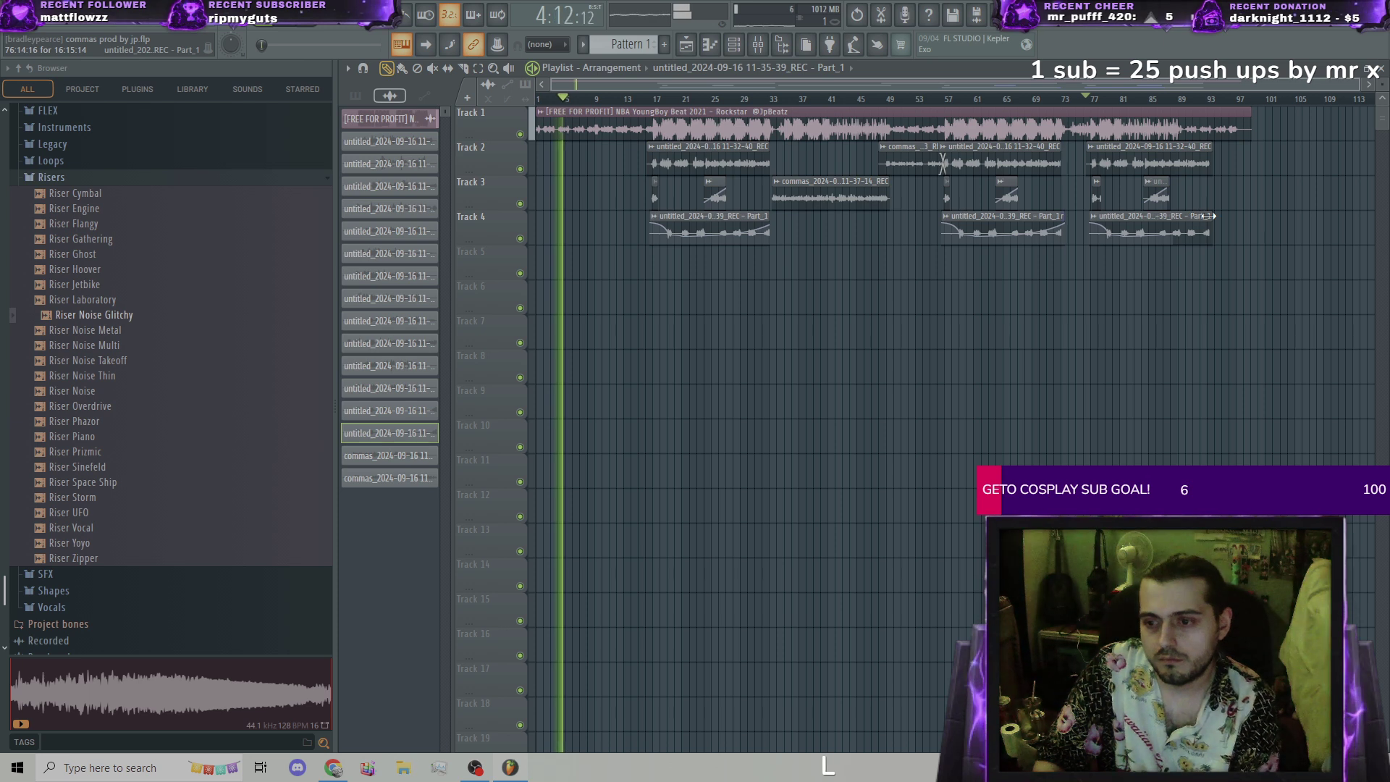
pyautogui.moveTo(1208, 146); pyautogui.dragTo(1169, 148)
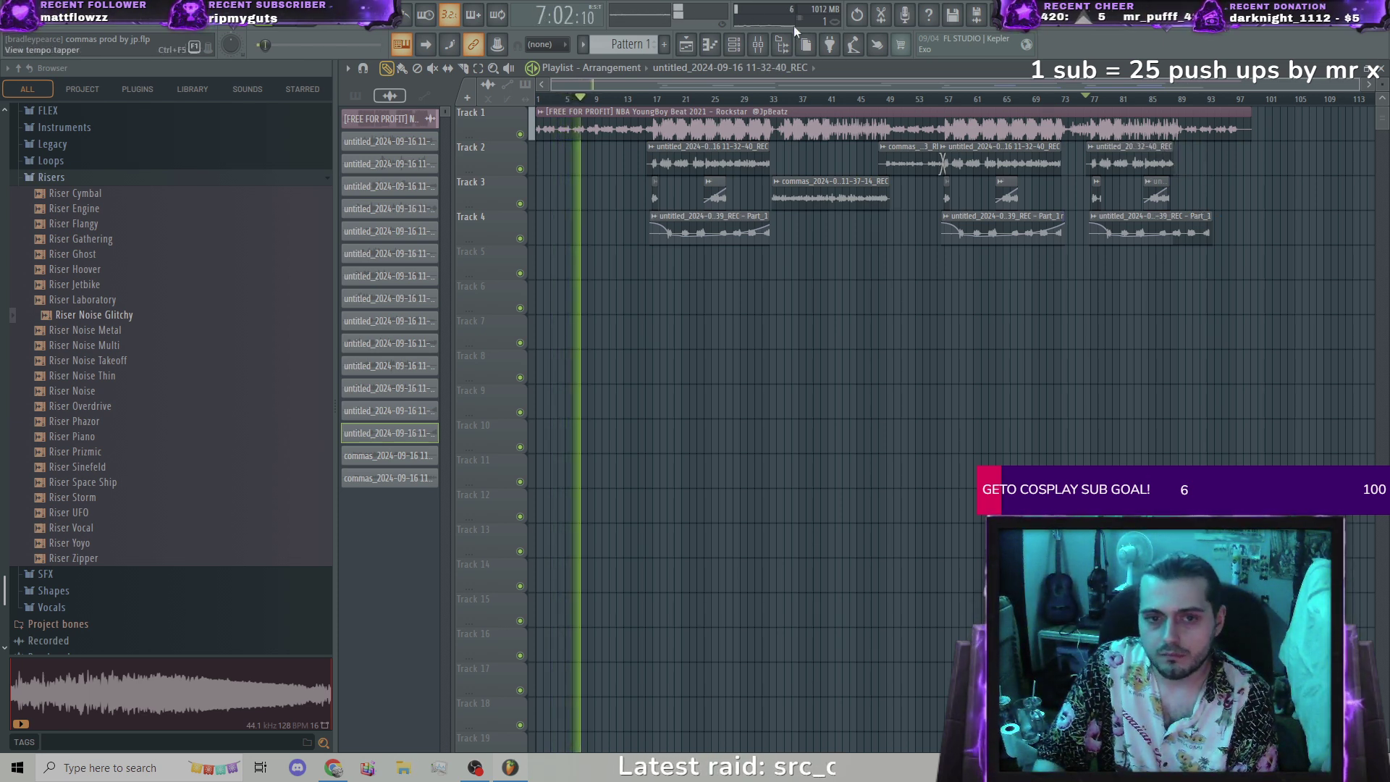
# Step: Listen to the arrangement's ending from about bar 86, and play the song again from the first hook near bar 16
pyautogui.click(699, 97)
pyautogui.moveTo(717, 92); pyautogui.dragTo(1163, 106)
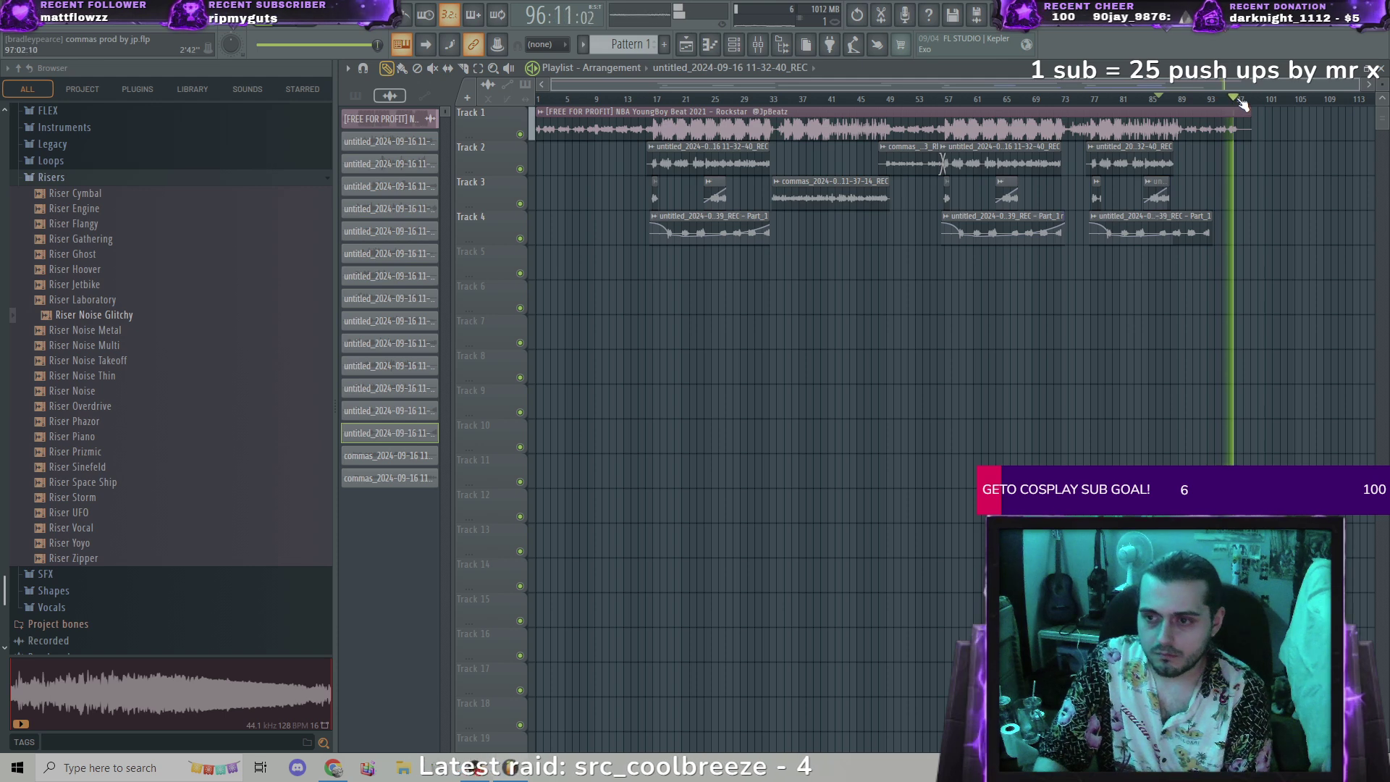
pyautogui.moveTo(1240, 102); pyautogui.dragTo(654, 116)
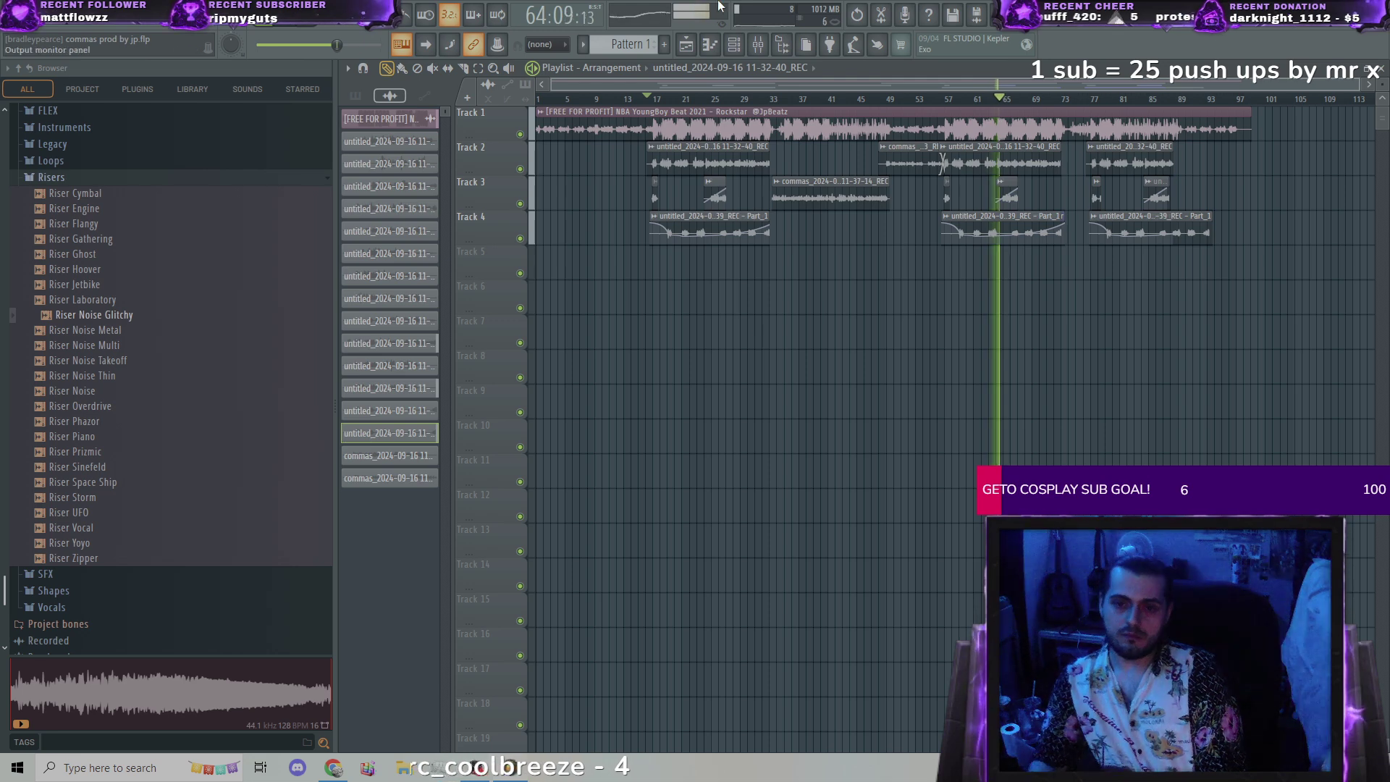
# Step: Lower the mixer levels of vocal to -12.6 dB, vocal fx to -13.3, reverb to -12.1 and delay fx to -17.1
pyautogui.click(759, 46)
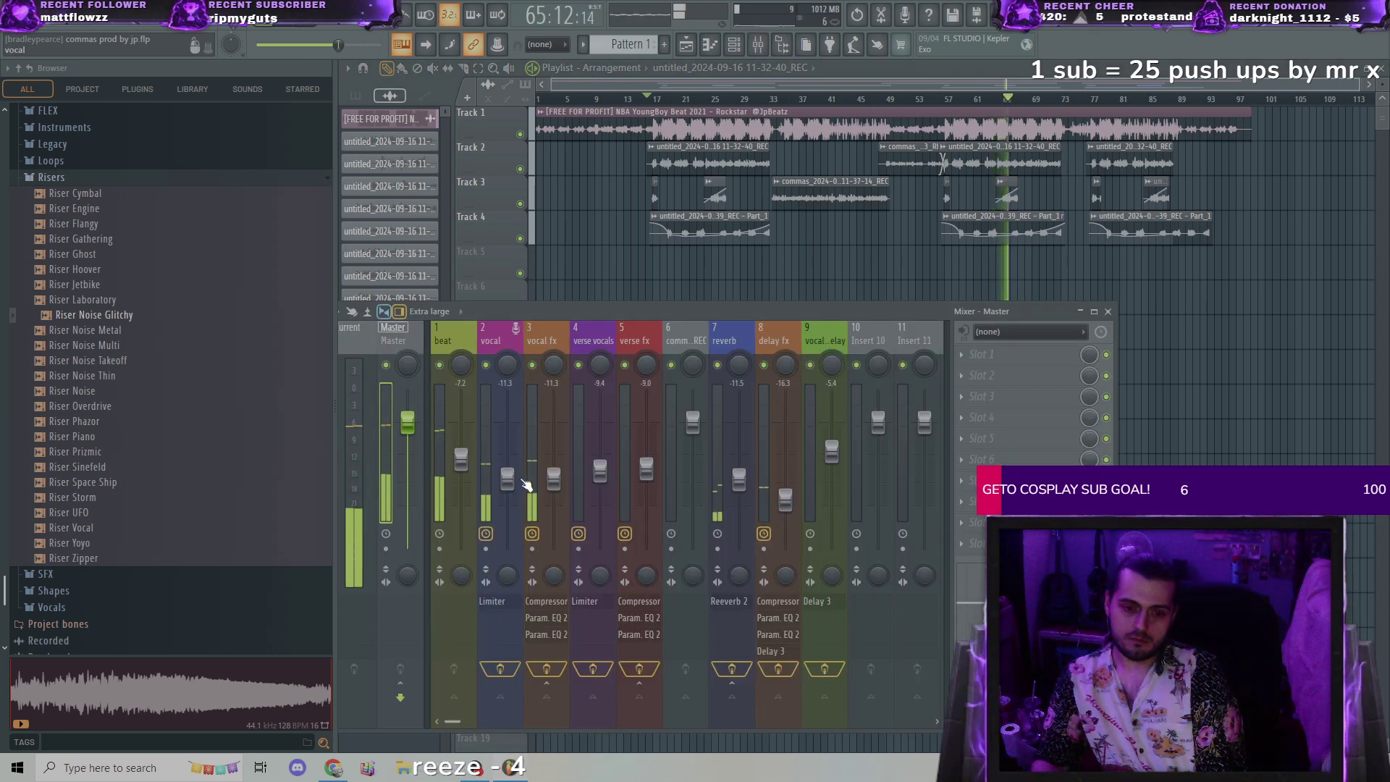
pyautogui.moveTo(507, 479); pyautogui.dragTo(507, 486)
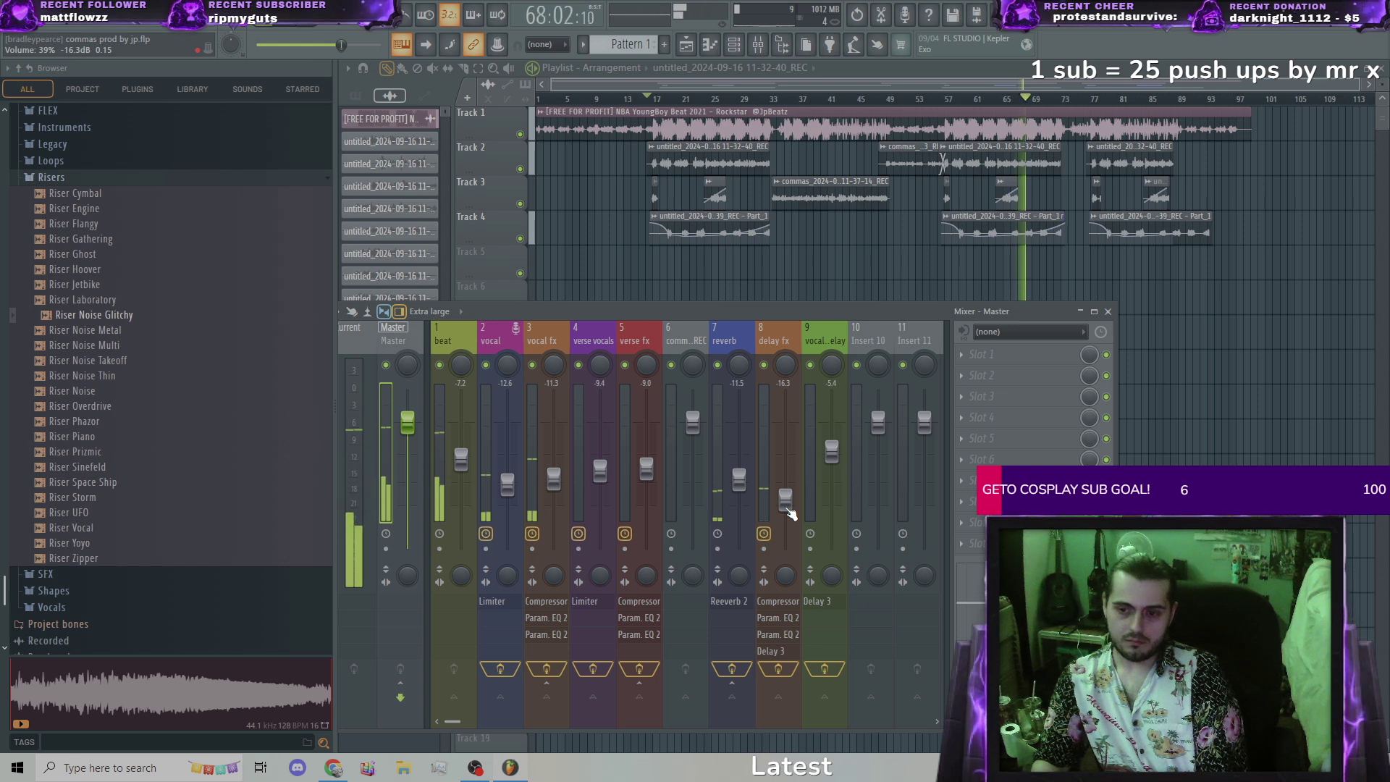
pyautogui.scroll(-2, 554, 498)
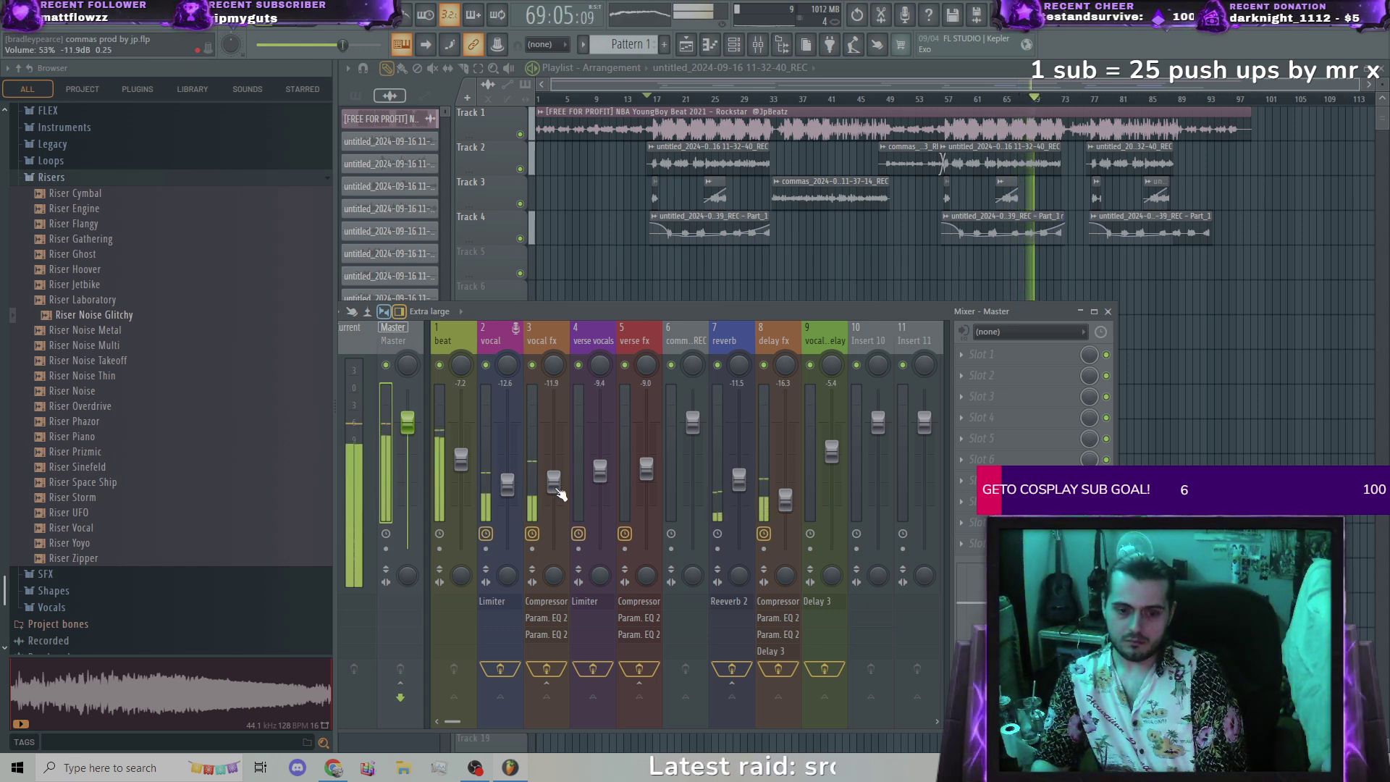
pyautogui.scroll(-1, 556, 492)
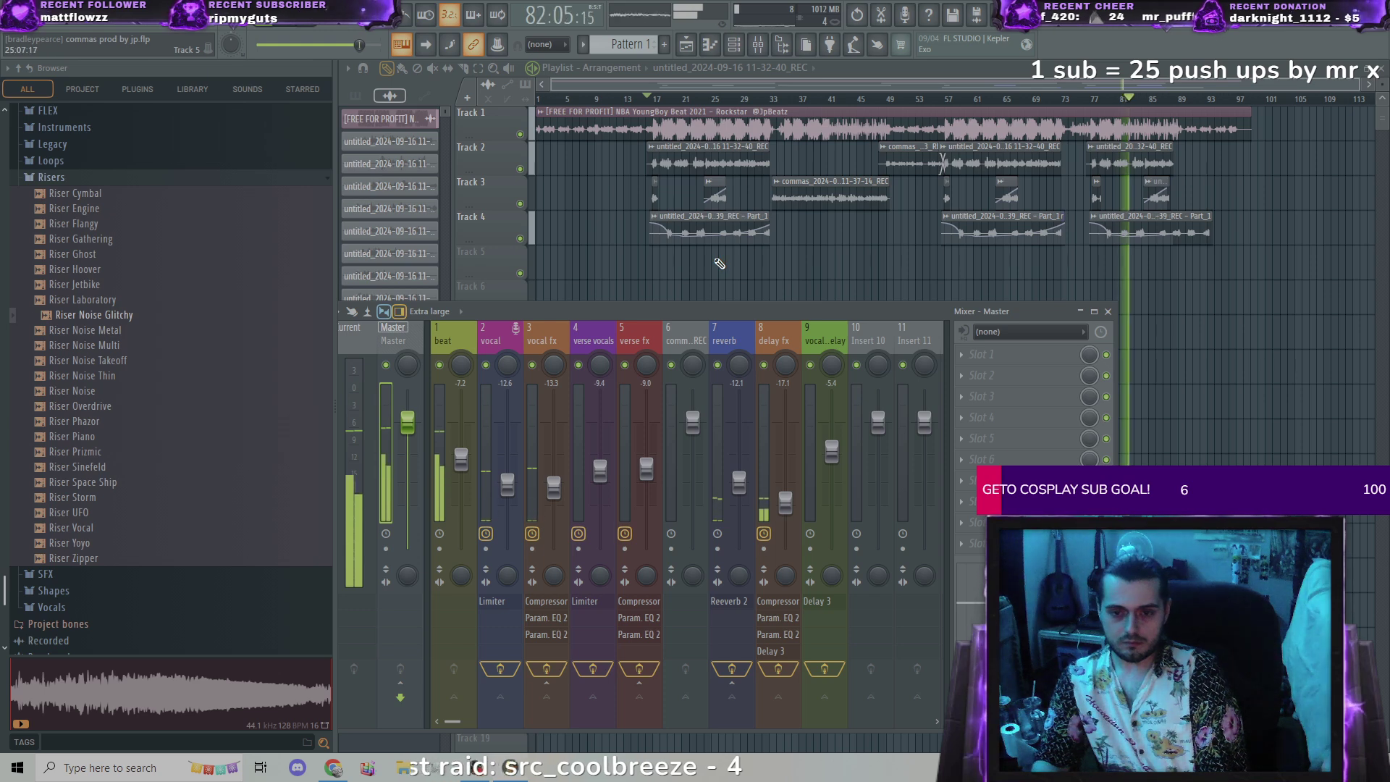
# Step: Set the channel volume of the Track 4 hook vocal to 66% and replay from about bar 18
pyautogui.doubleClick(714, 226)
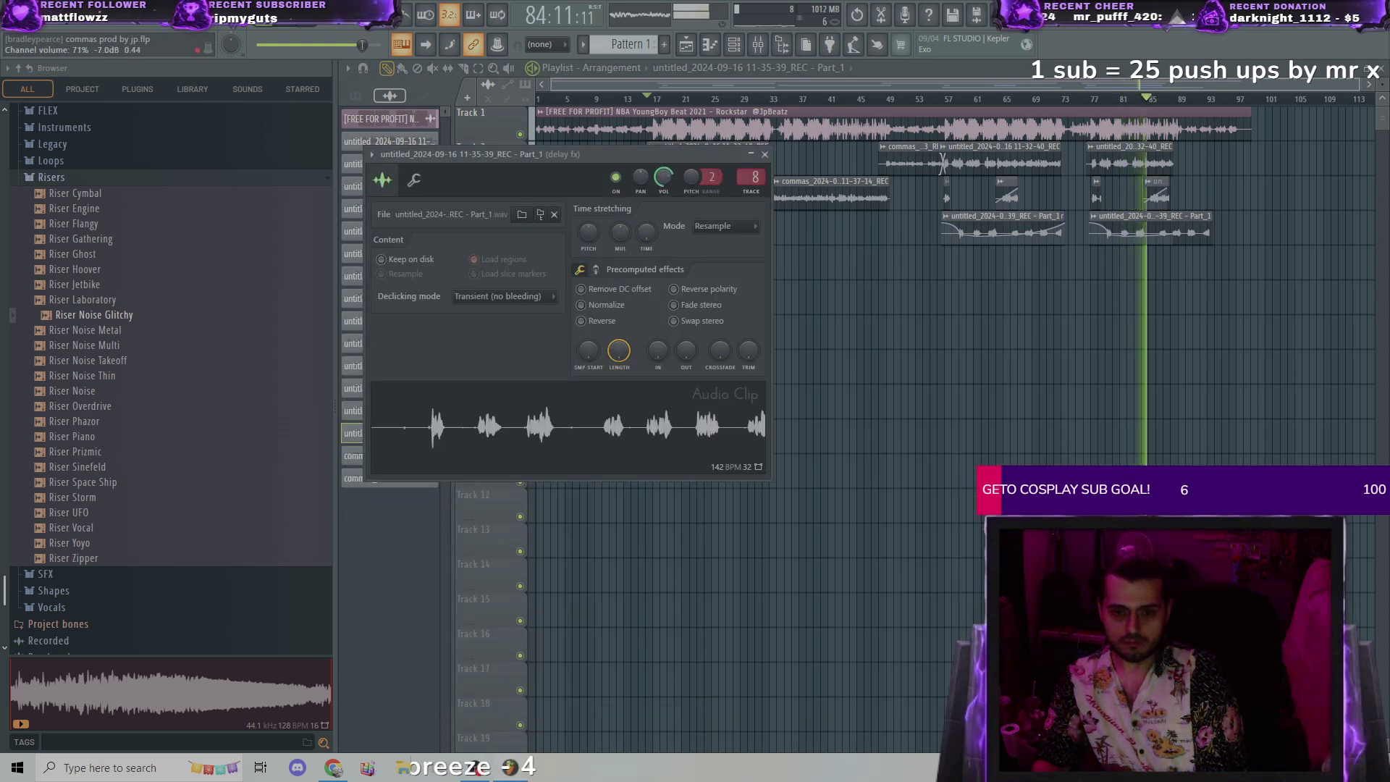
pyautogui.moveTo(666, 196); pyautogui.dragTo(671, 200)
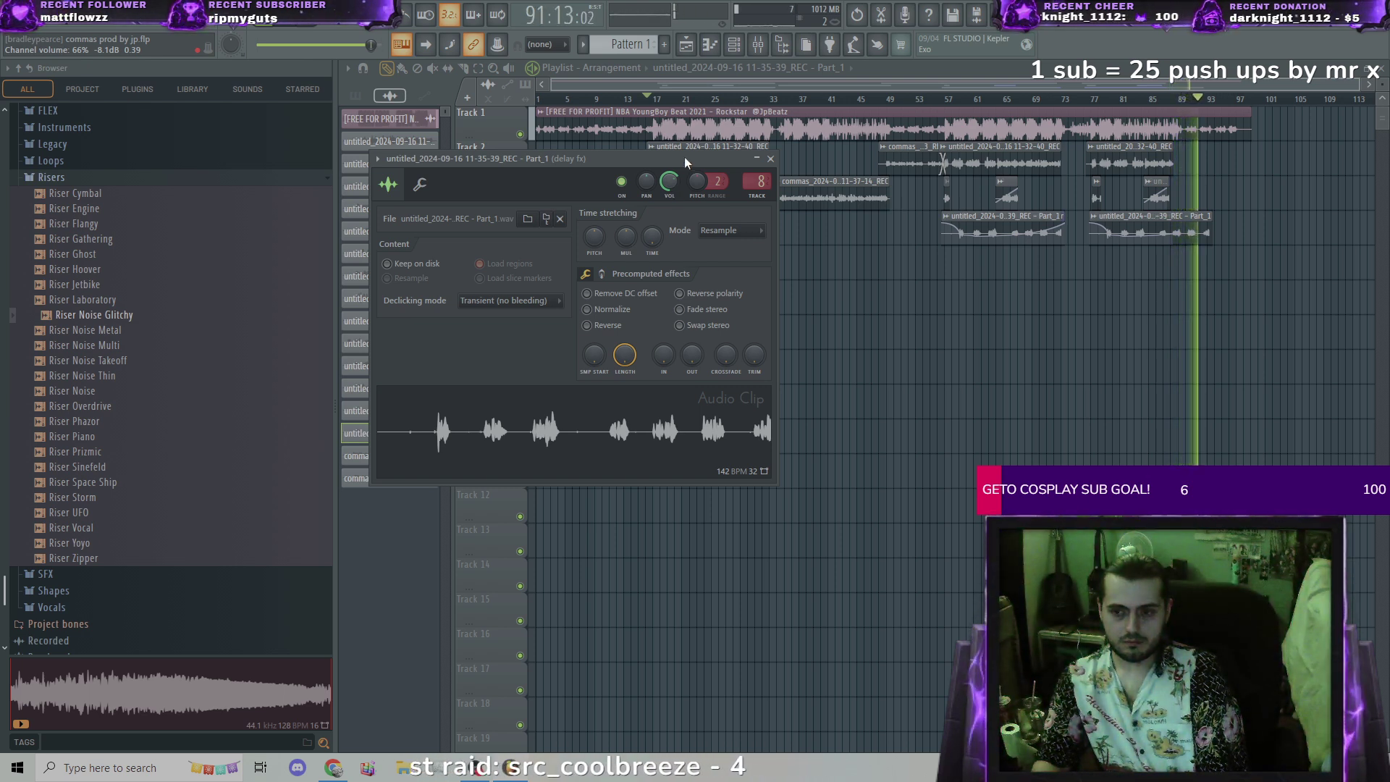
pyautogui.click(1204, 95)
pyautogui.moveTo(1204, 95); pyautogui.dragTo(661, 109)
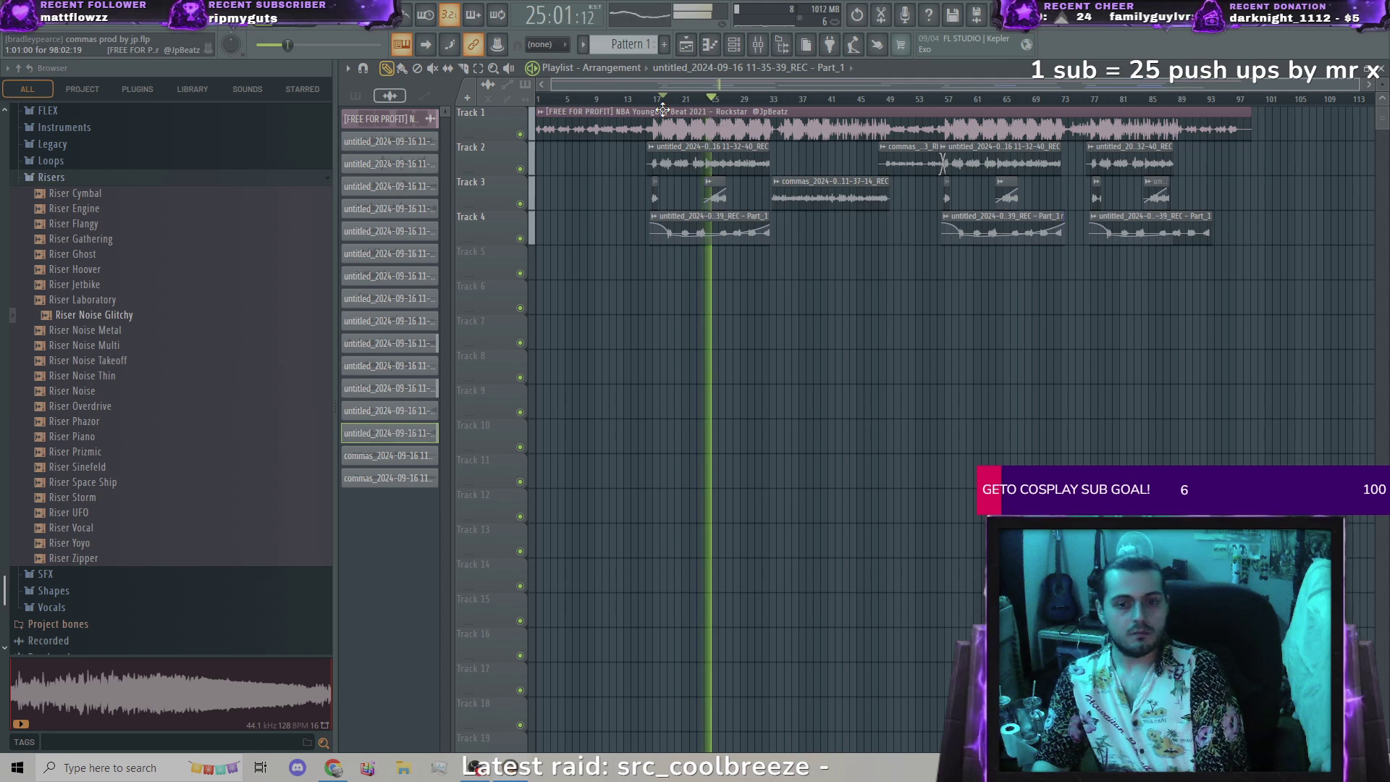
# Step: Set the channel volume of the Track 3 vocal clip at about bar 24 to 70% and replay from there
pyautogui.doubleClick(713, 187)
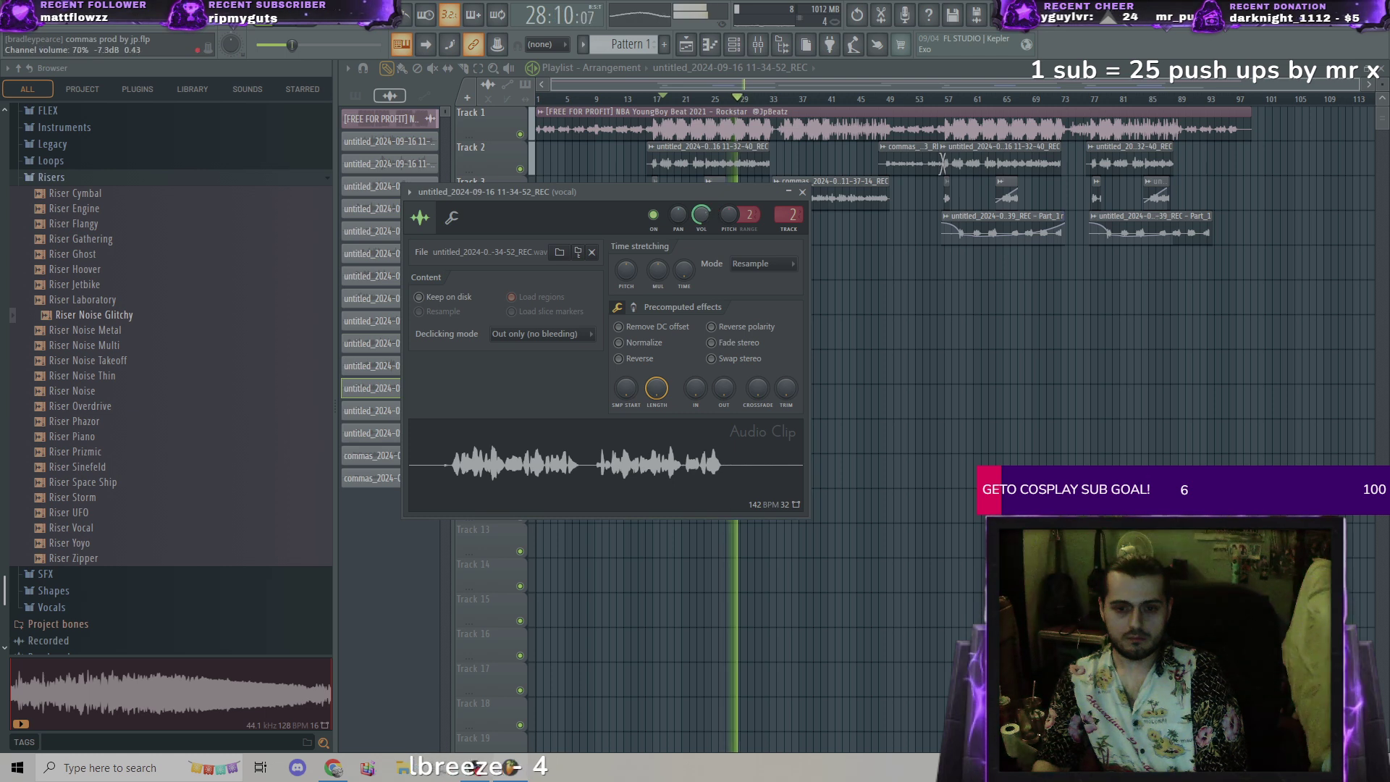
pyautogui.moveTo(730, 100); pyautogui.dragTo(714, 102)
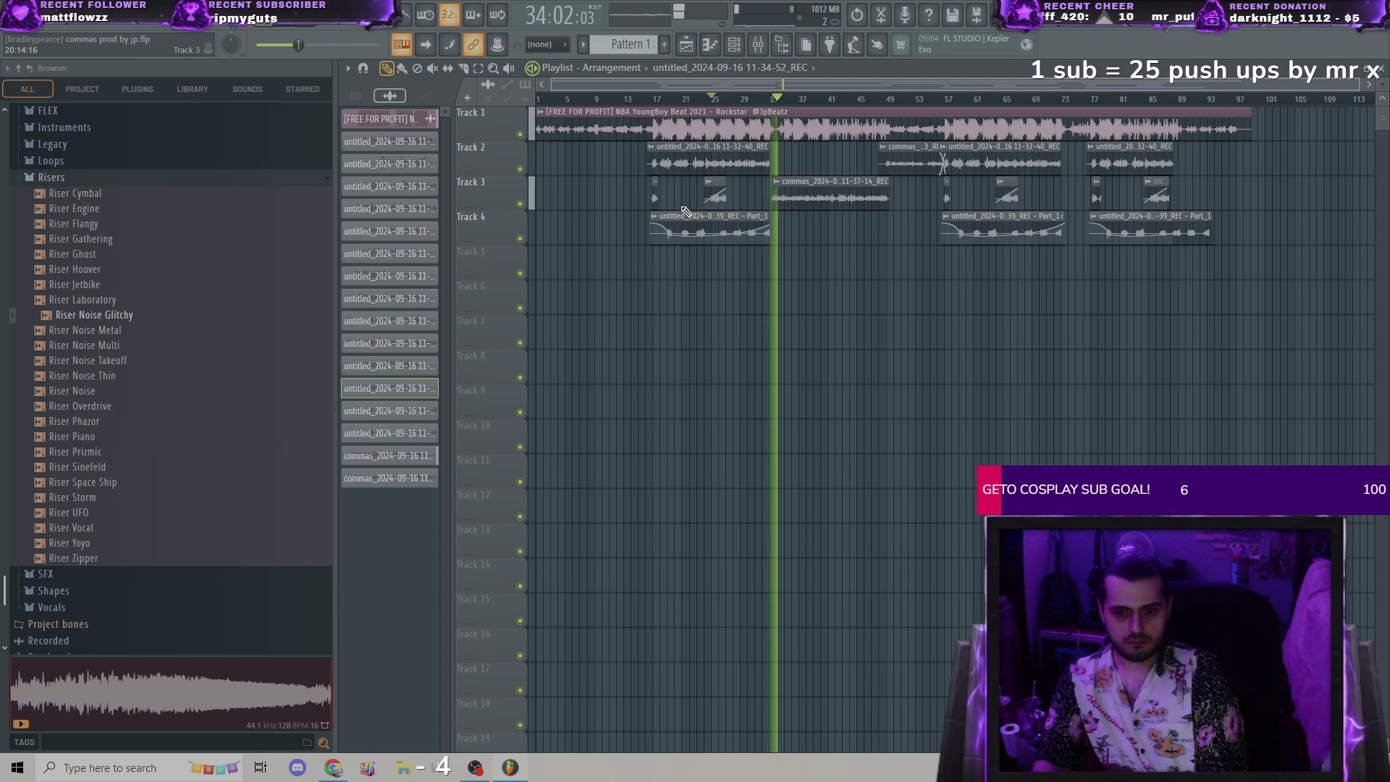
# Step: Check the channel settings of the Track 3 verse vocal and replay the verse from about bar 33
pyautogui.click(793, 194)
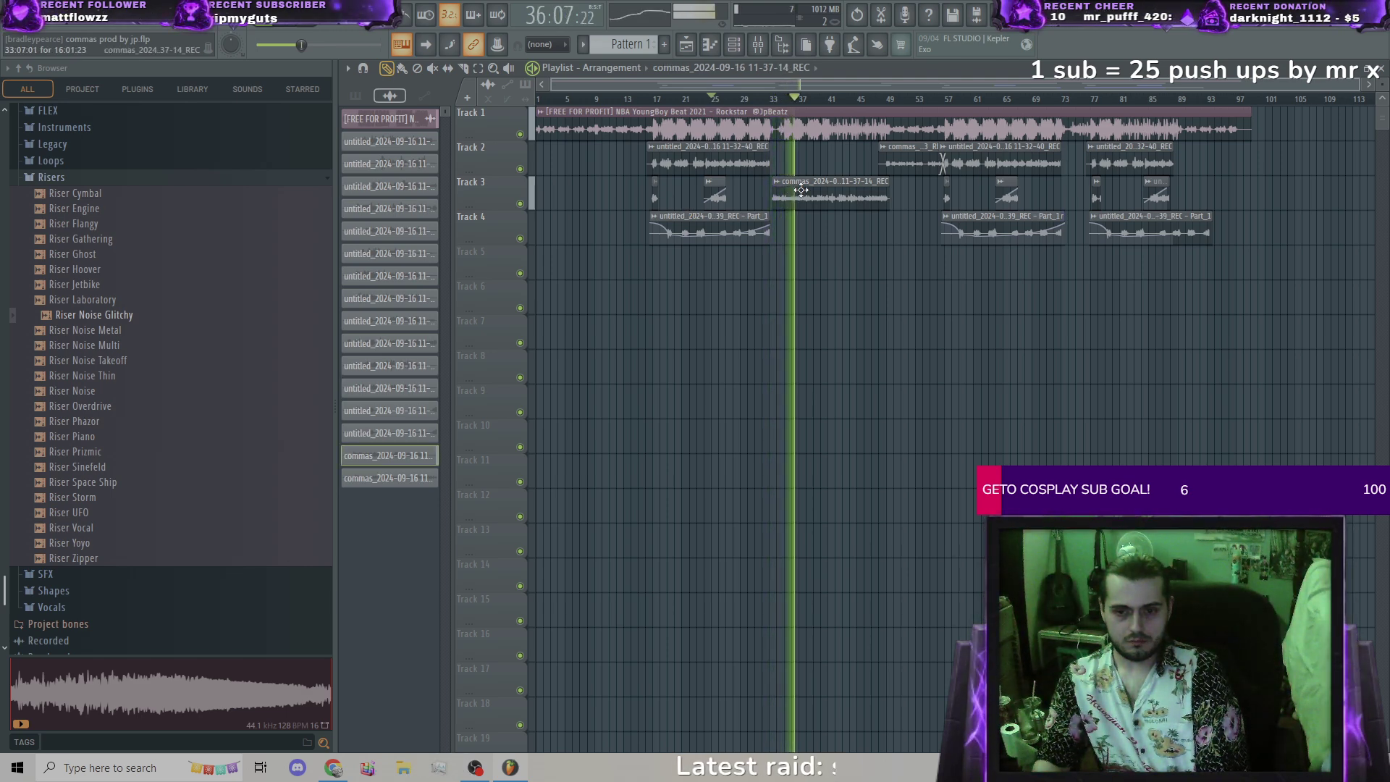
pyautogui.doubleClick(800, 189)
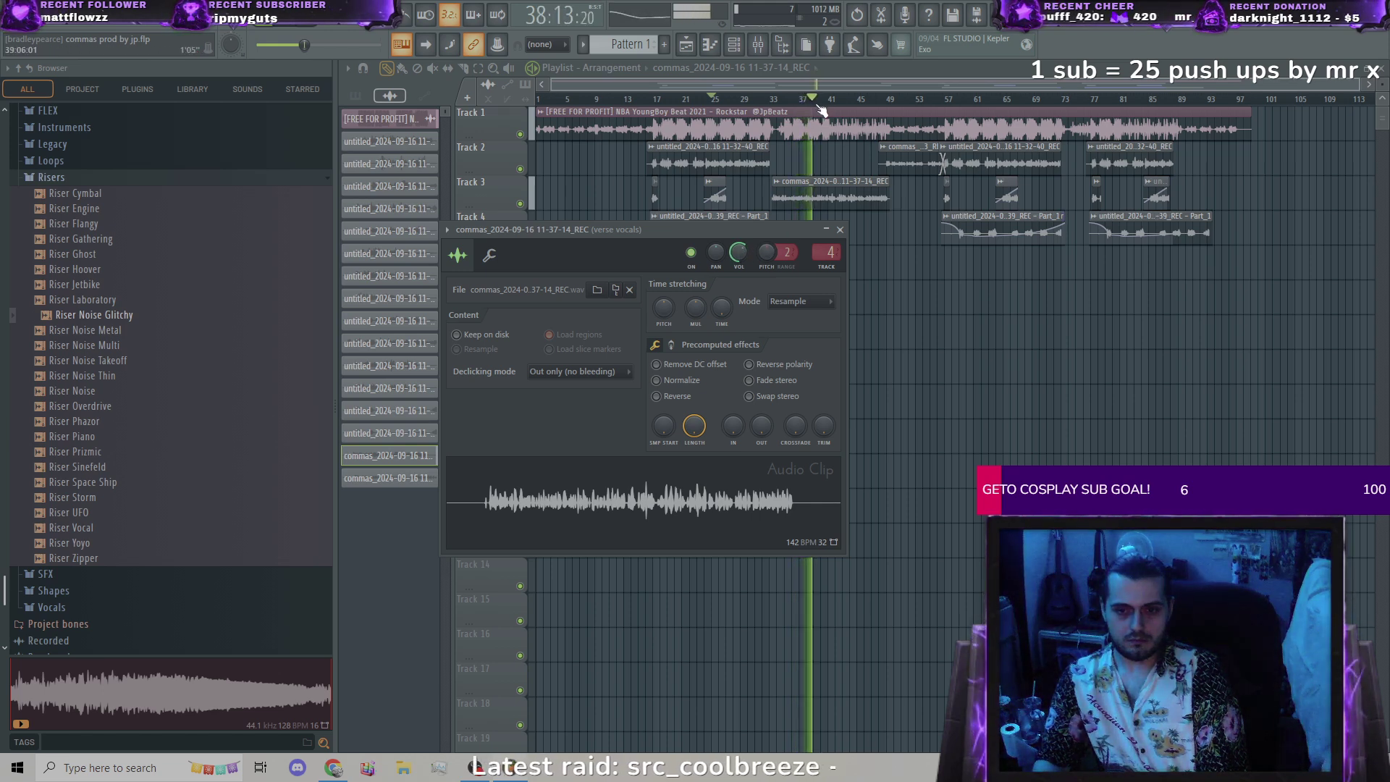
pyautogui.click(840, 229)
pyautogui.click(778, 97)
pyautogui.click(777, 95)
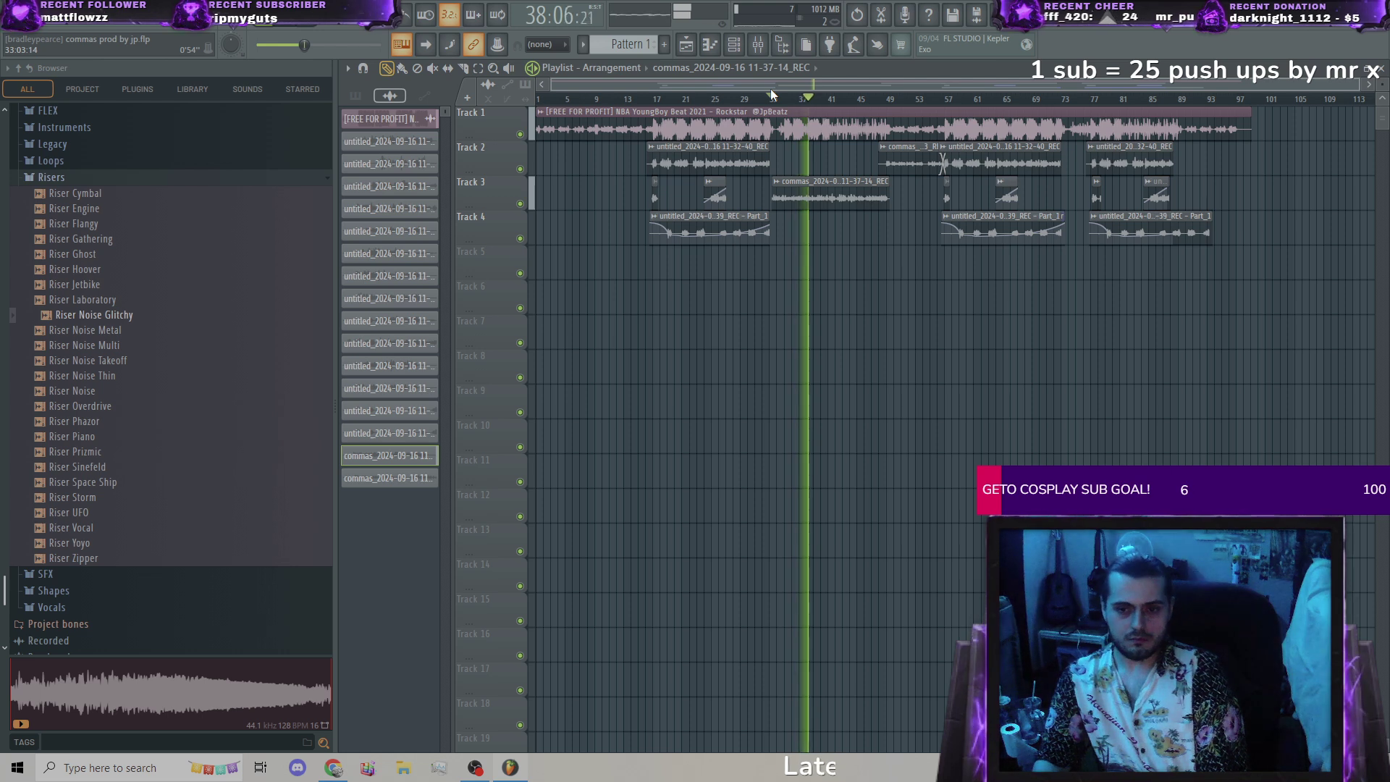
# Step: Turn the system volume down to about 18 and raise it slightly while the verse plays
pyautogui.press('XF86AudioLowerVolume')
pyautogui.press('XF86AudioLowerVolume')
pyautogui.press('XF86AudioLowerVolume')
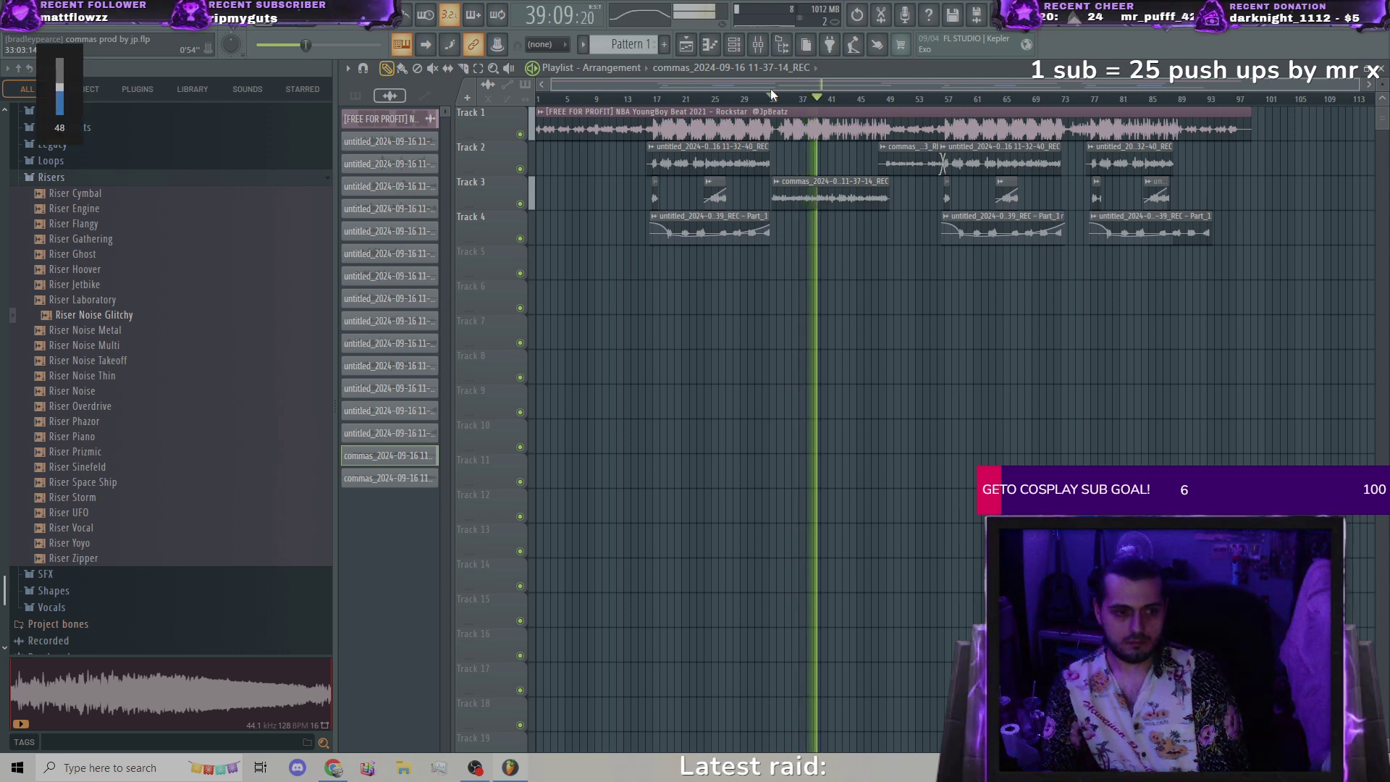
pyautogui.press('XF86AudioLowerVolume')
pyautogui.press('XF86AudioLowerVolume')
pyautogui.press('XF86AudioLowerVolume')
pyautogui.press('XF86AudioLowerVolume')
pyautogui.press('XF86AudioLowerVolume')
pyautogui.press('XF86AudioLowerVolume')
pyautogui.press('XF86AudioLowerVolume')
pyautogui.press('XF86AudioLowerVolume')
pyautogui.press('XF86AudioLowerVolume')
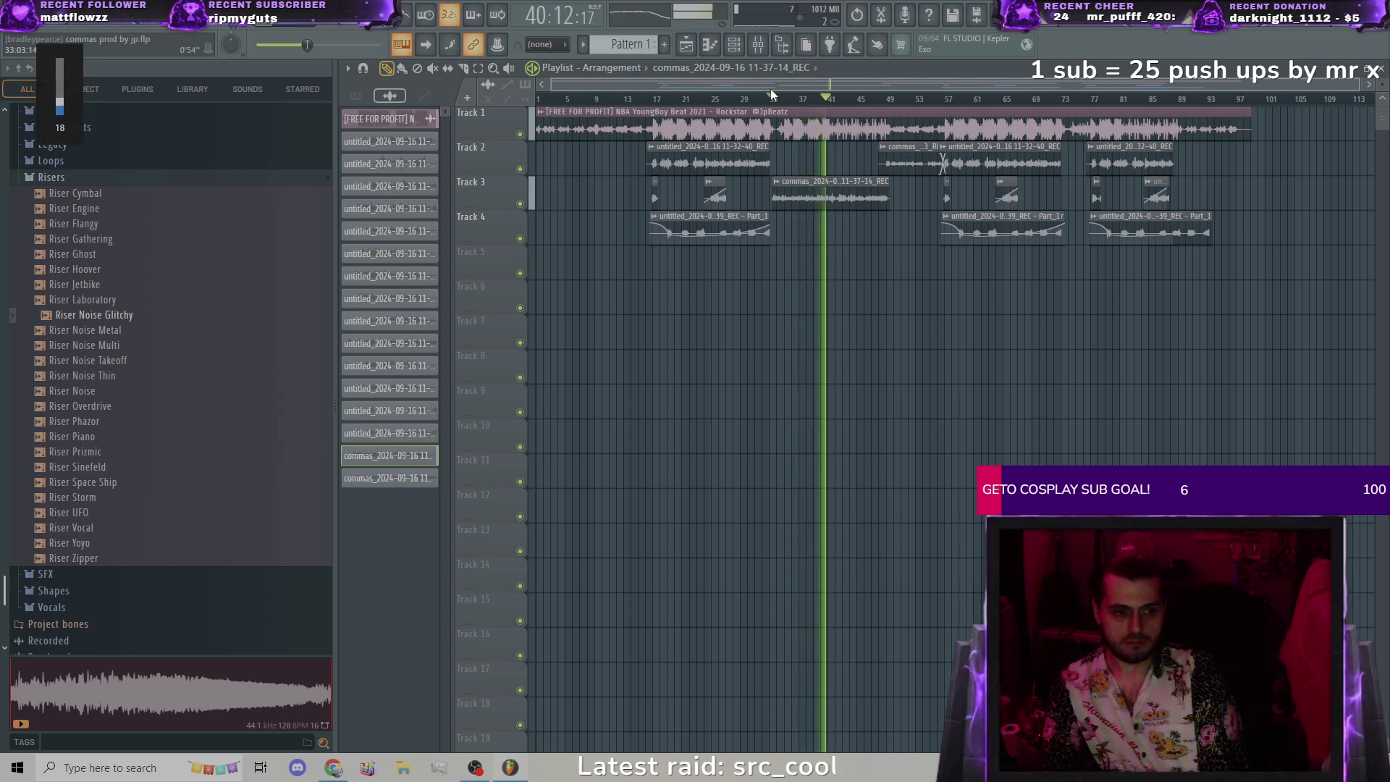
pyautogui.press('XF86AudioRaiseVolume')
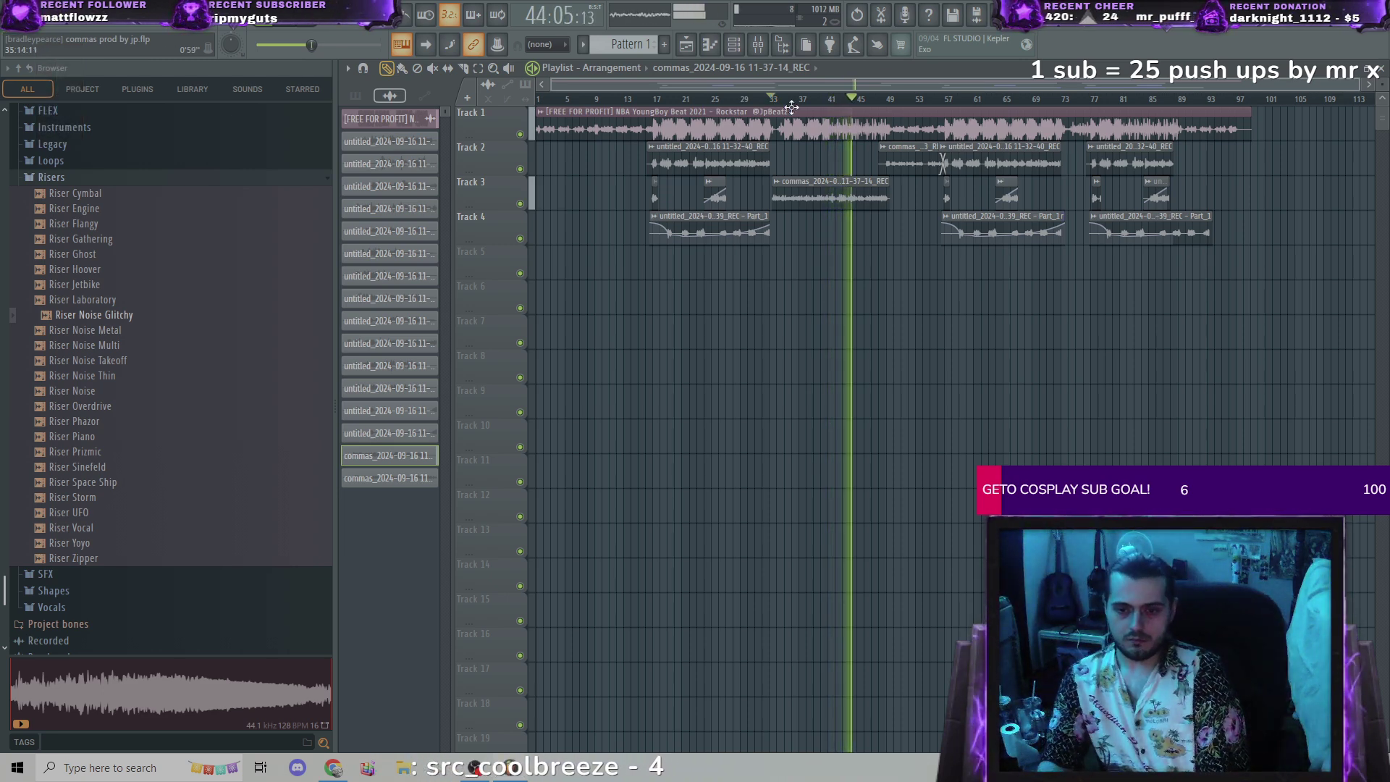
# Step: Raise the channel volume of the Track 3 verse vocal to 80%
pyautogui.doubleClick(838, 184)
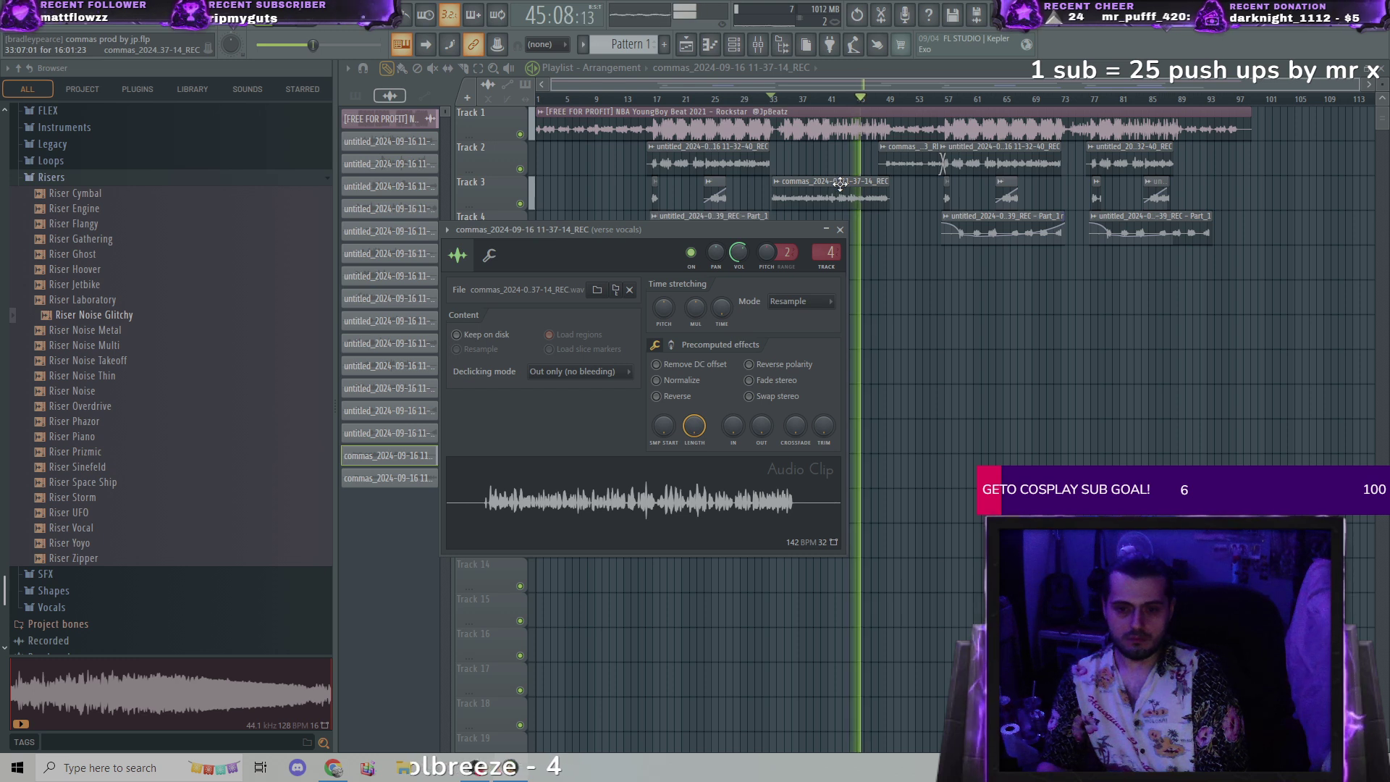
pyautogui.scroll(5, 739, 259)
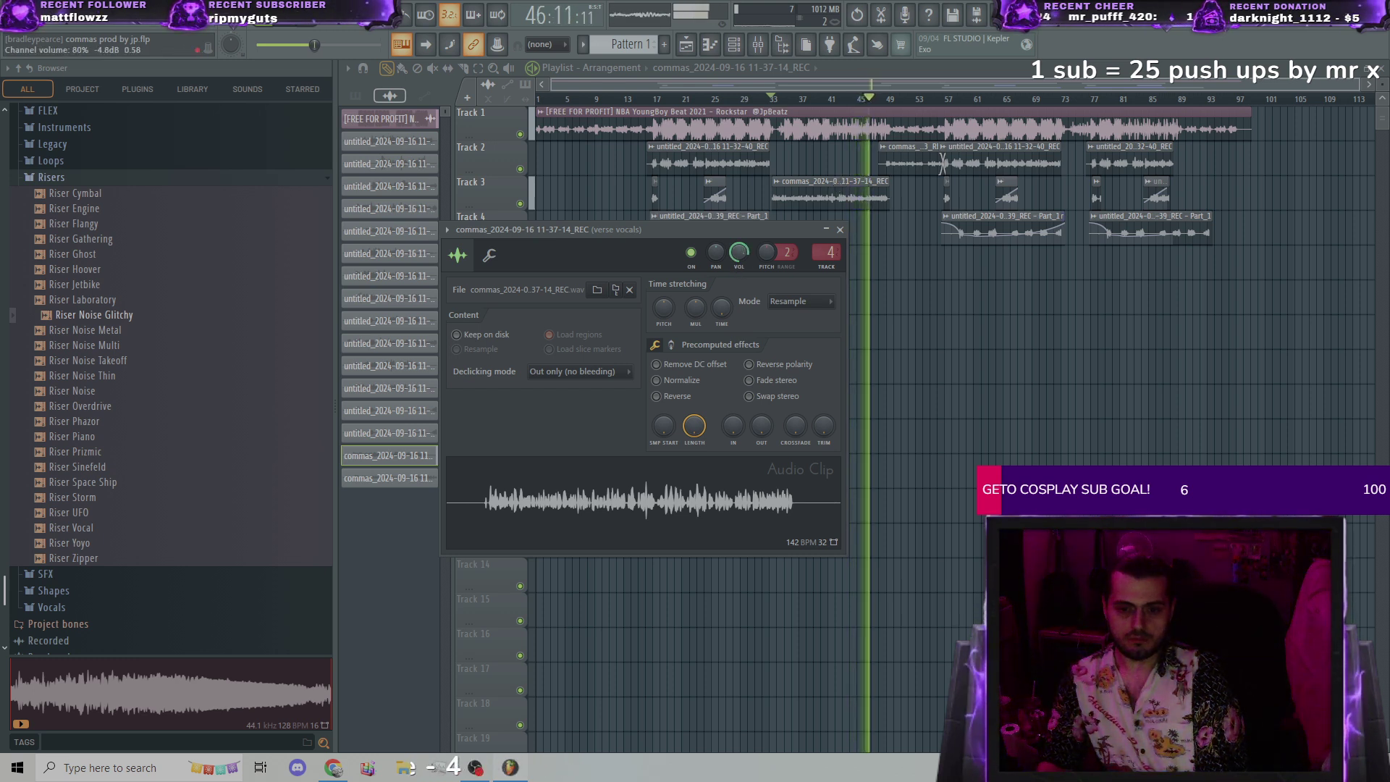
pyautogui.click(839, 229)
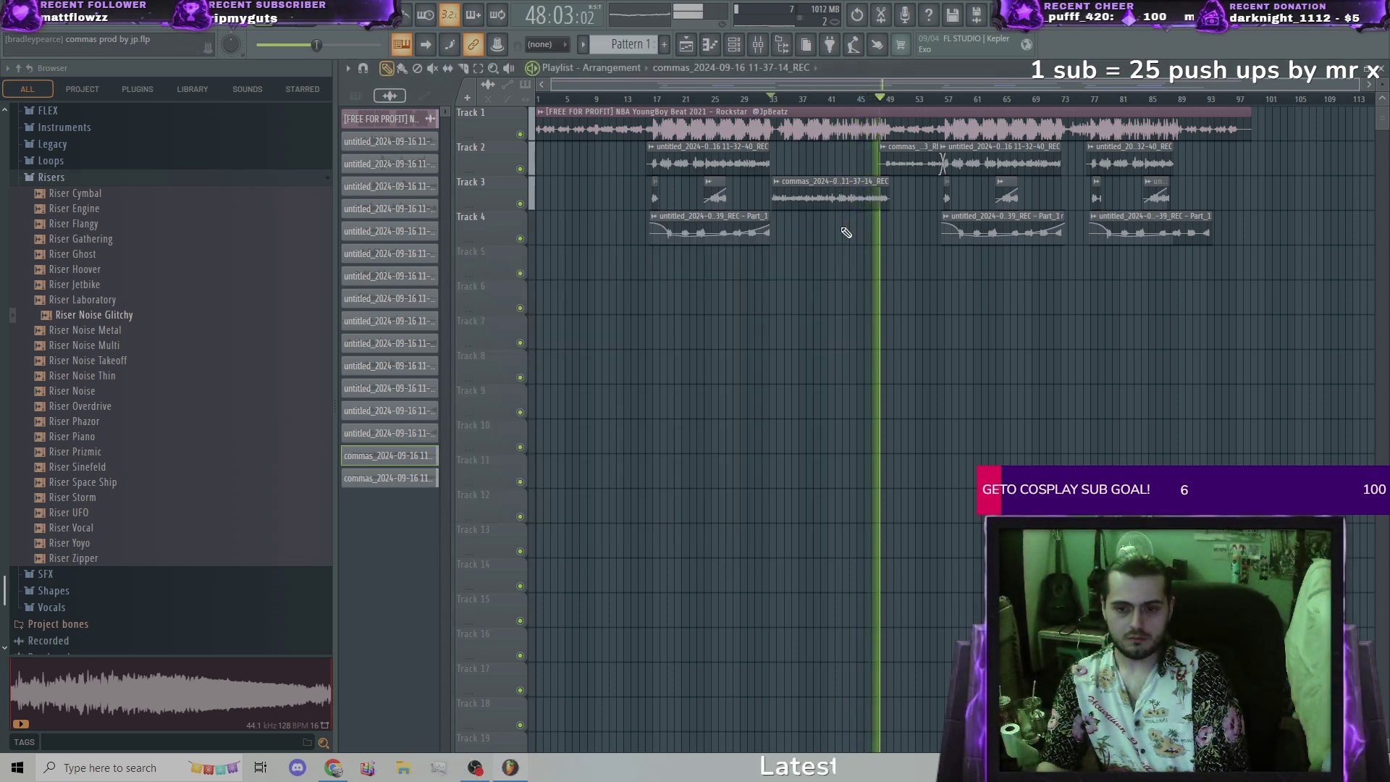
# Step: Create a volume automation clip for the Track 3 verse vocal
pyautogui.rightClick(777, 185)
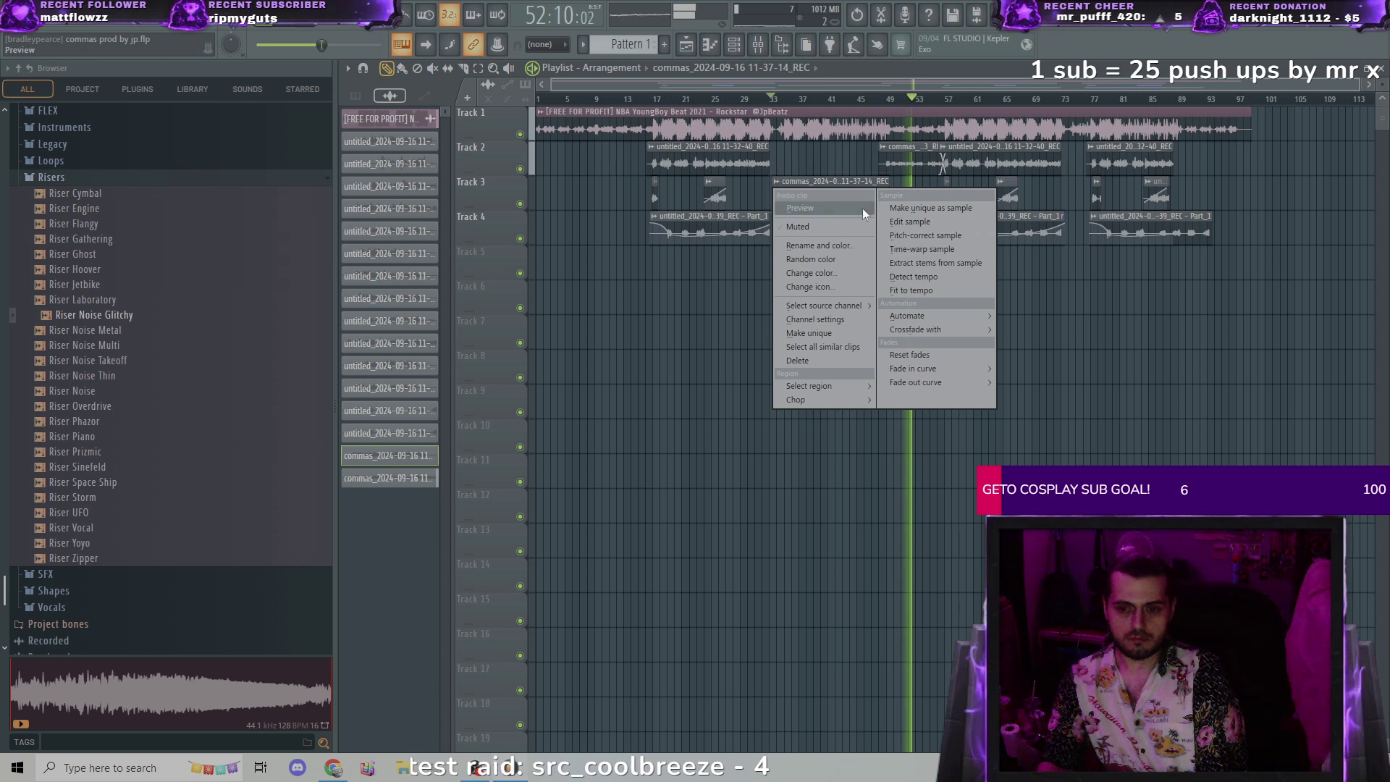
pyautogui.moveTo(976, 316)
pyautogui.click(1023, 327)
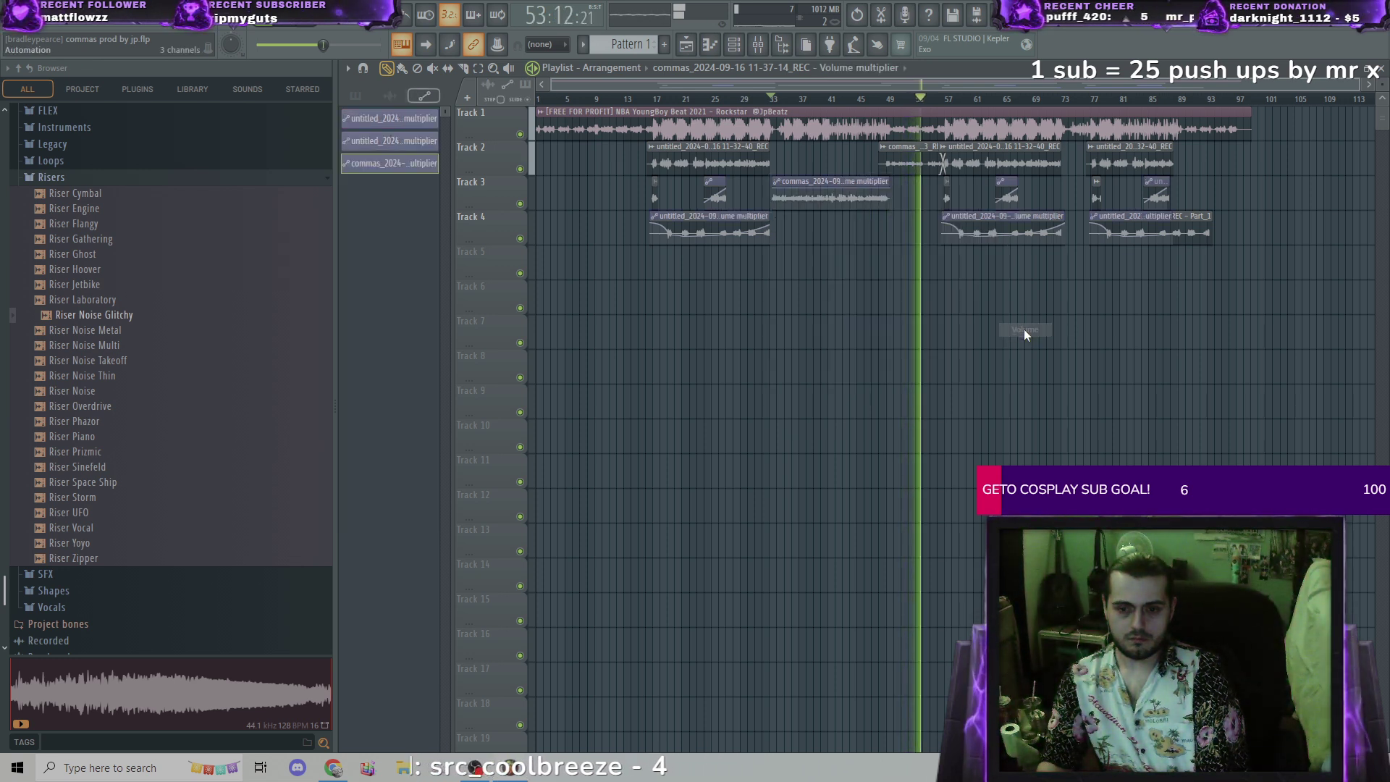
# Step: Add and adjust control points on the verse vocal's volume automation to form a gradual fade-in over about bars 33 to 35
pyautogui.rightClick(775, 198)
pyautogui.click(779, 192)
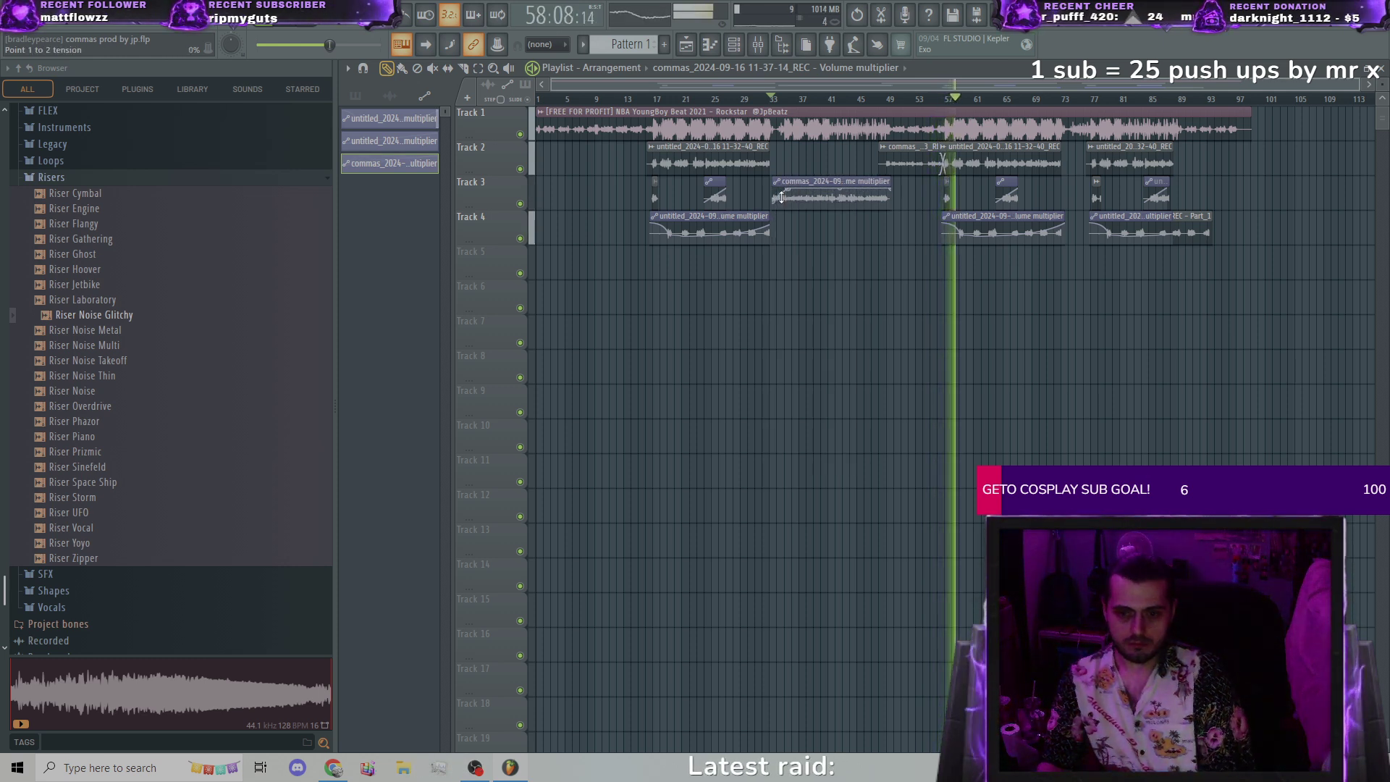
pyautogui.scroll(5, 779, 194)
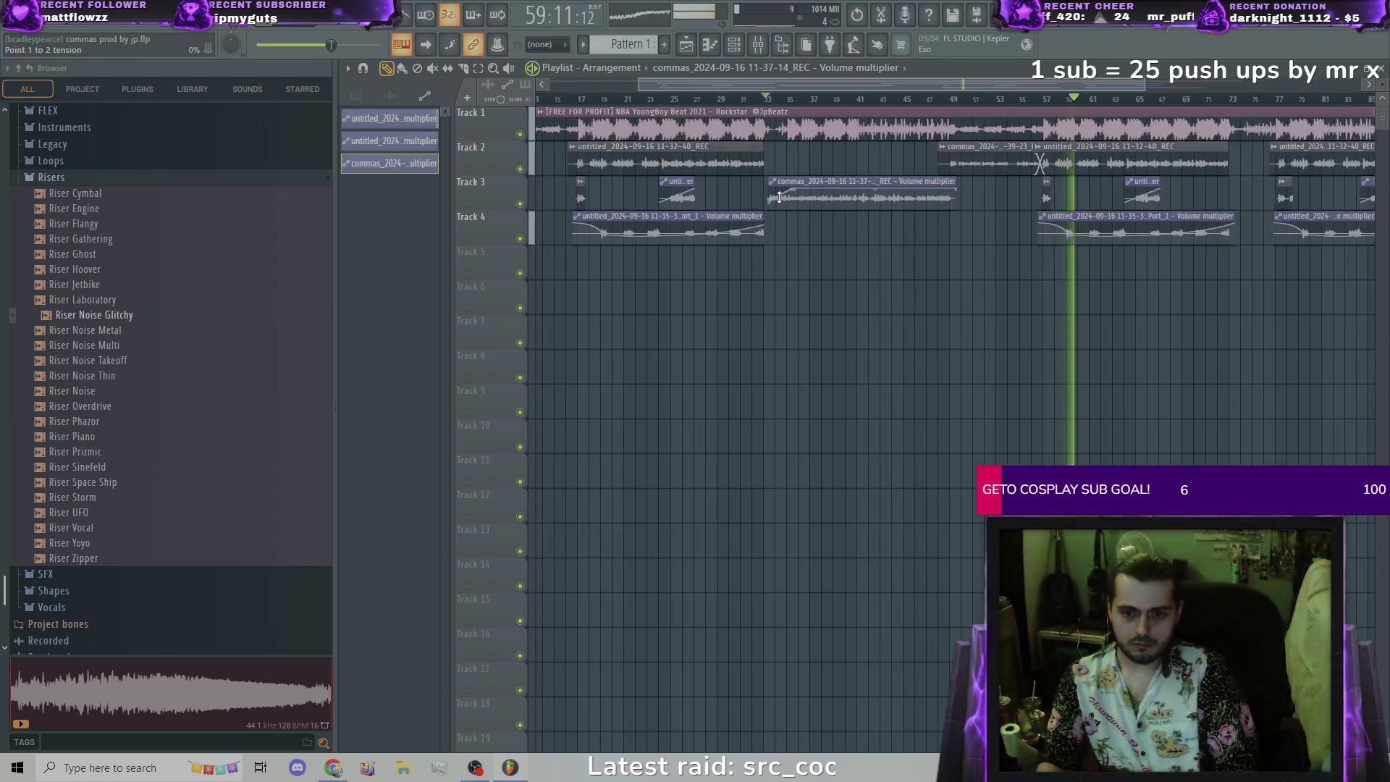
pyautogui.scroll(3, 779, 197)
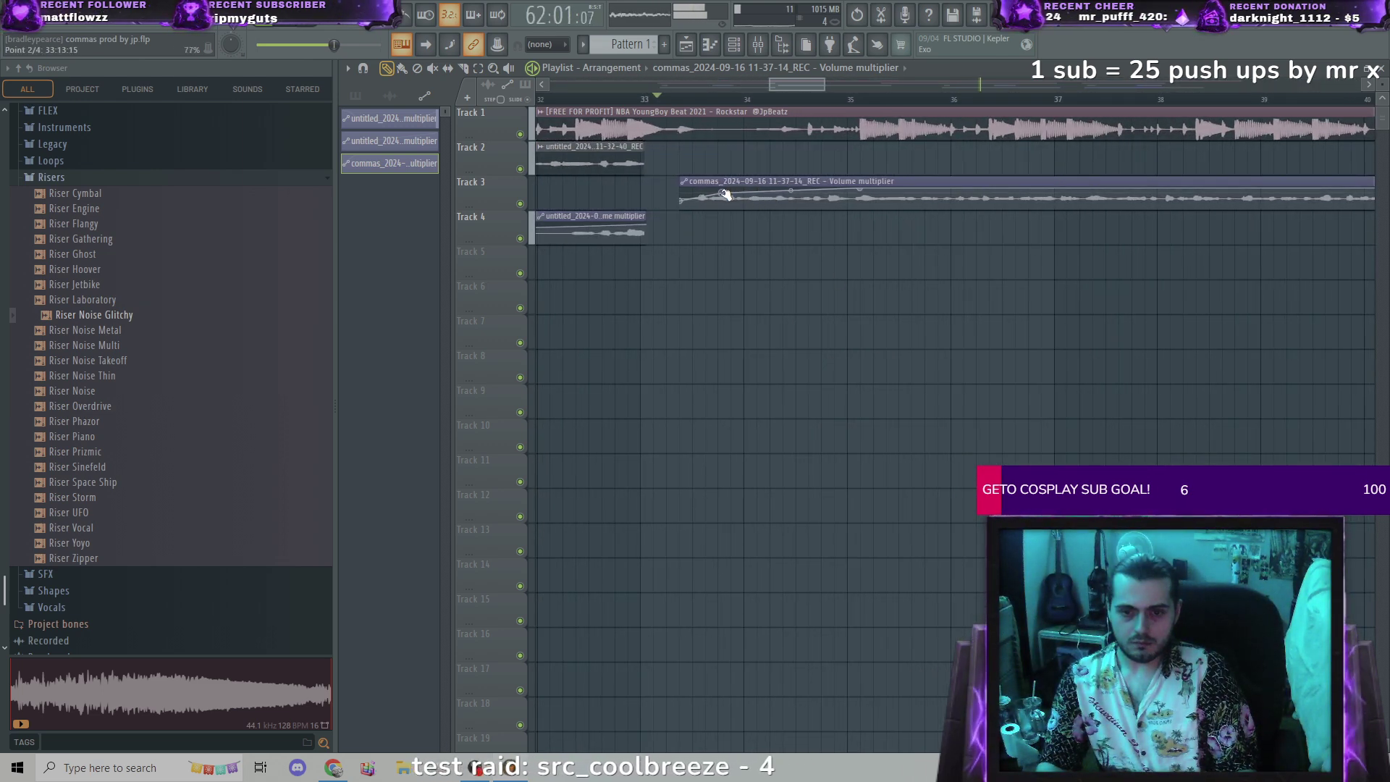
pyautogui.click(695, 200)
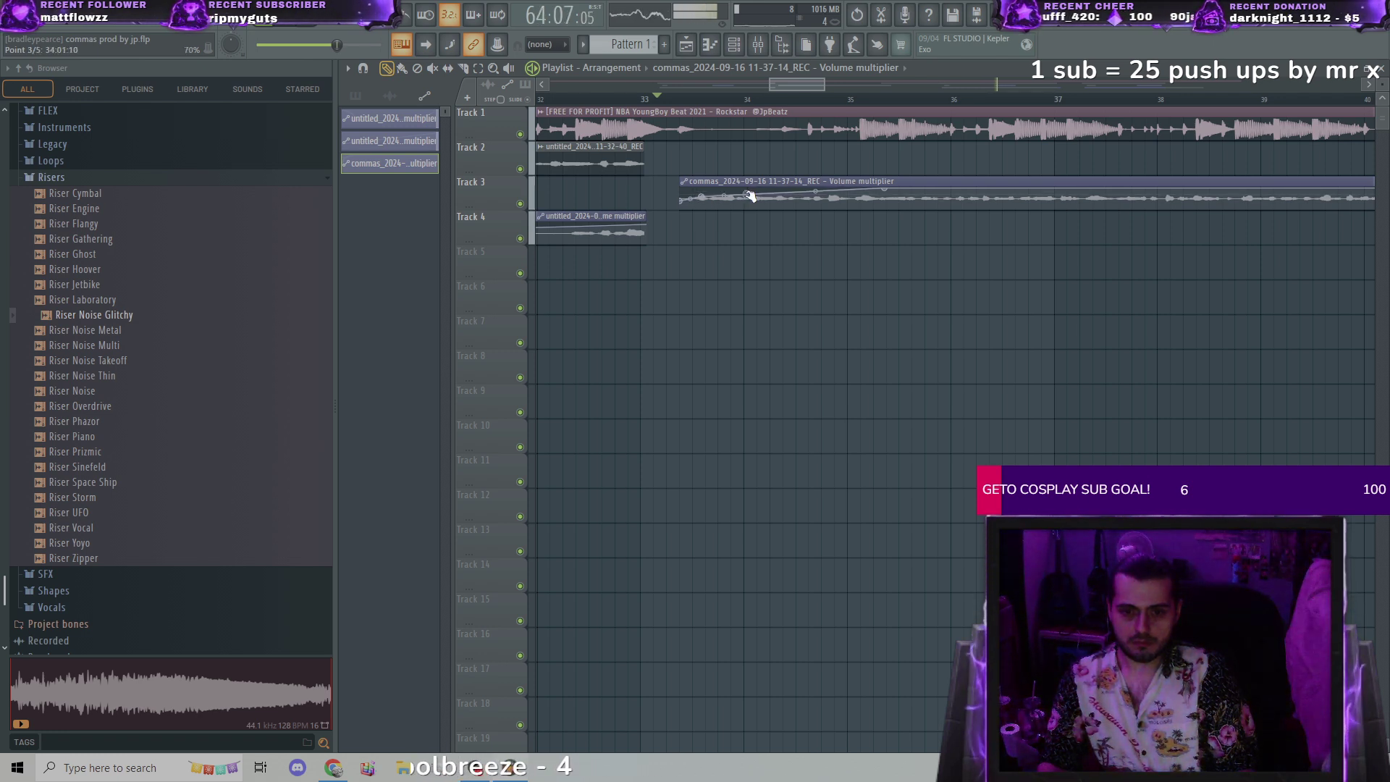
pyautogui.click(786, 194)
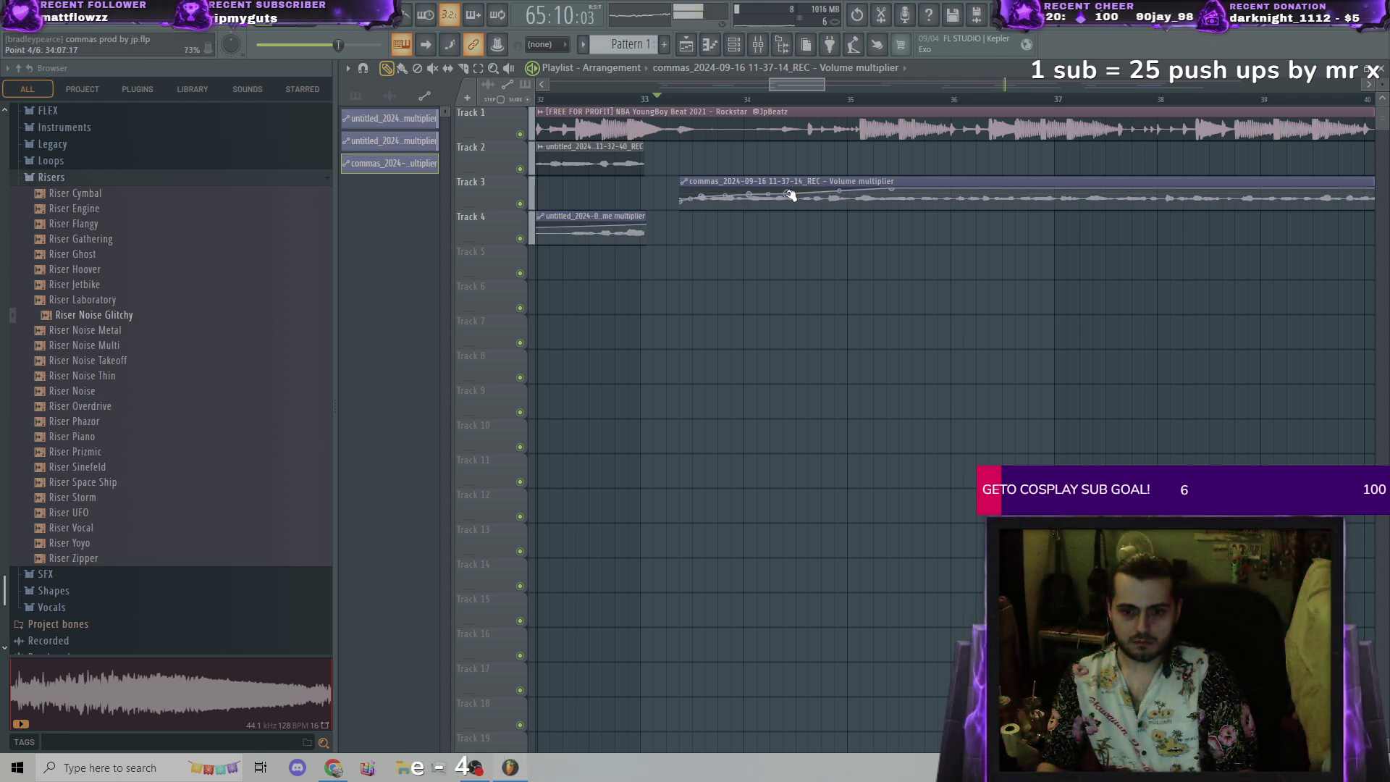
pyautogui.click(816, 196)
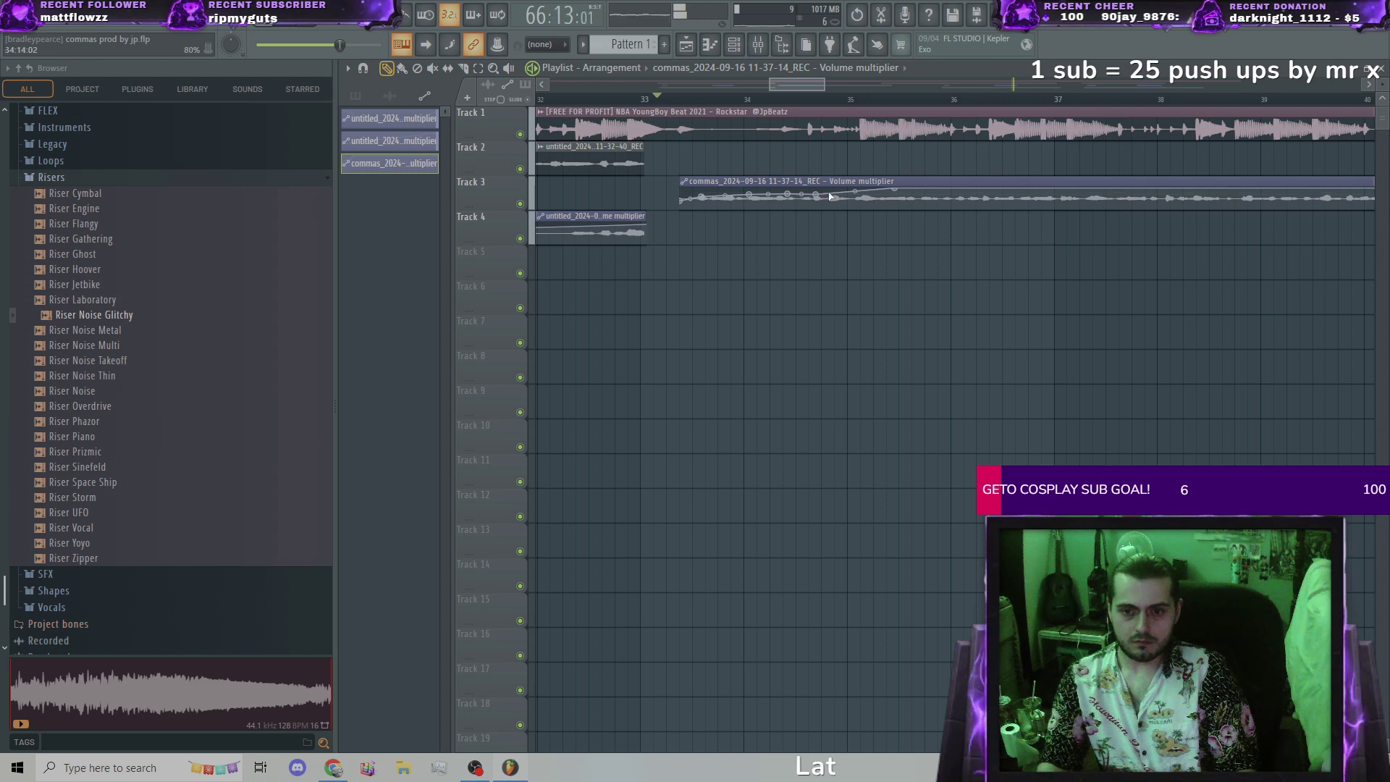
pyautogui.scroll(-5, 852, 263)
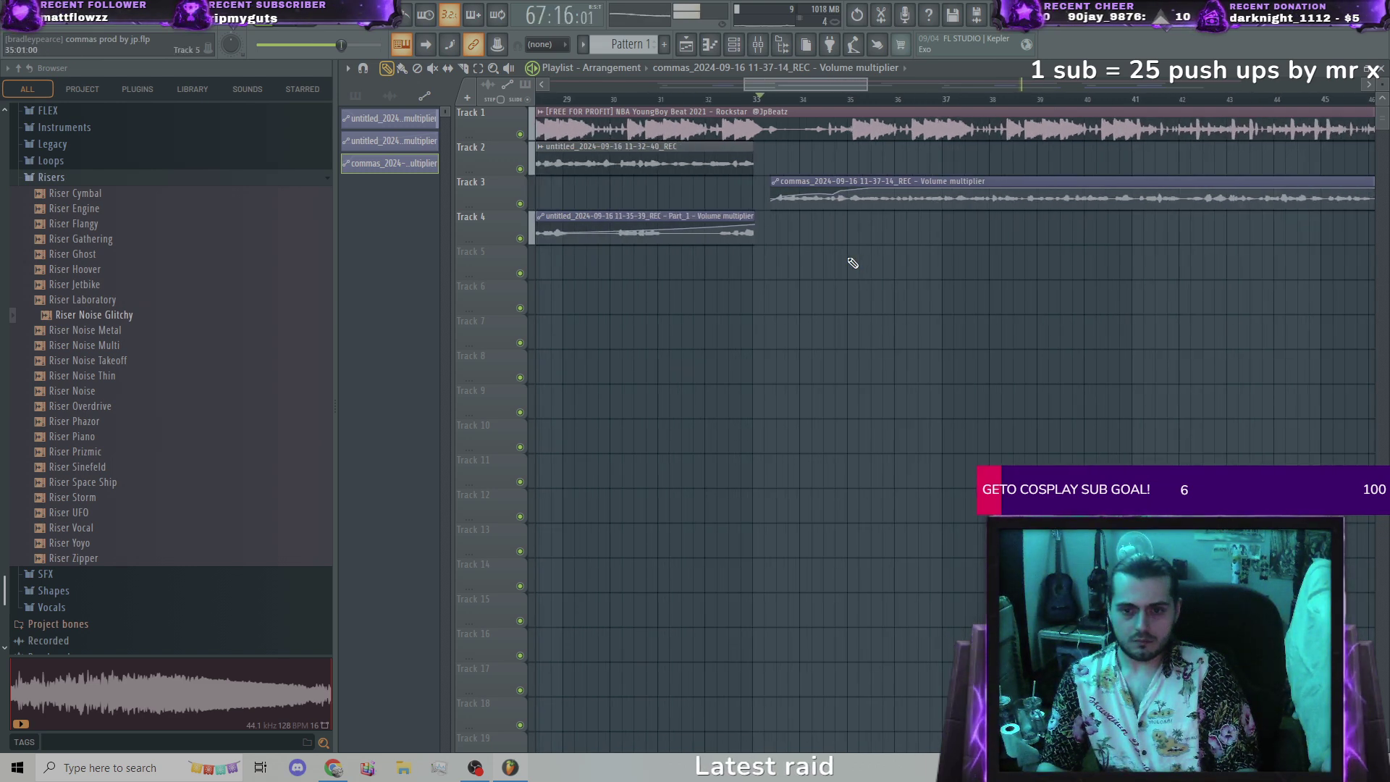
# Step: Play the song from about bar 31 and raise the mixer levels of vocal to -10.0 dB and vocal fx to -10.6 dB
pyautogui.scroll(-4, 844, 221)
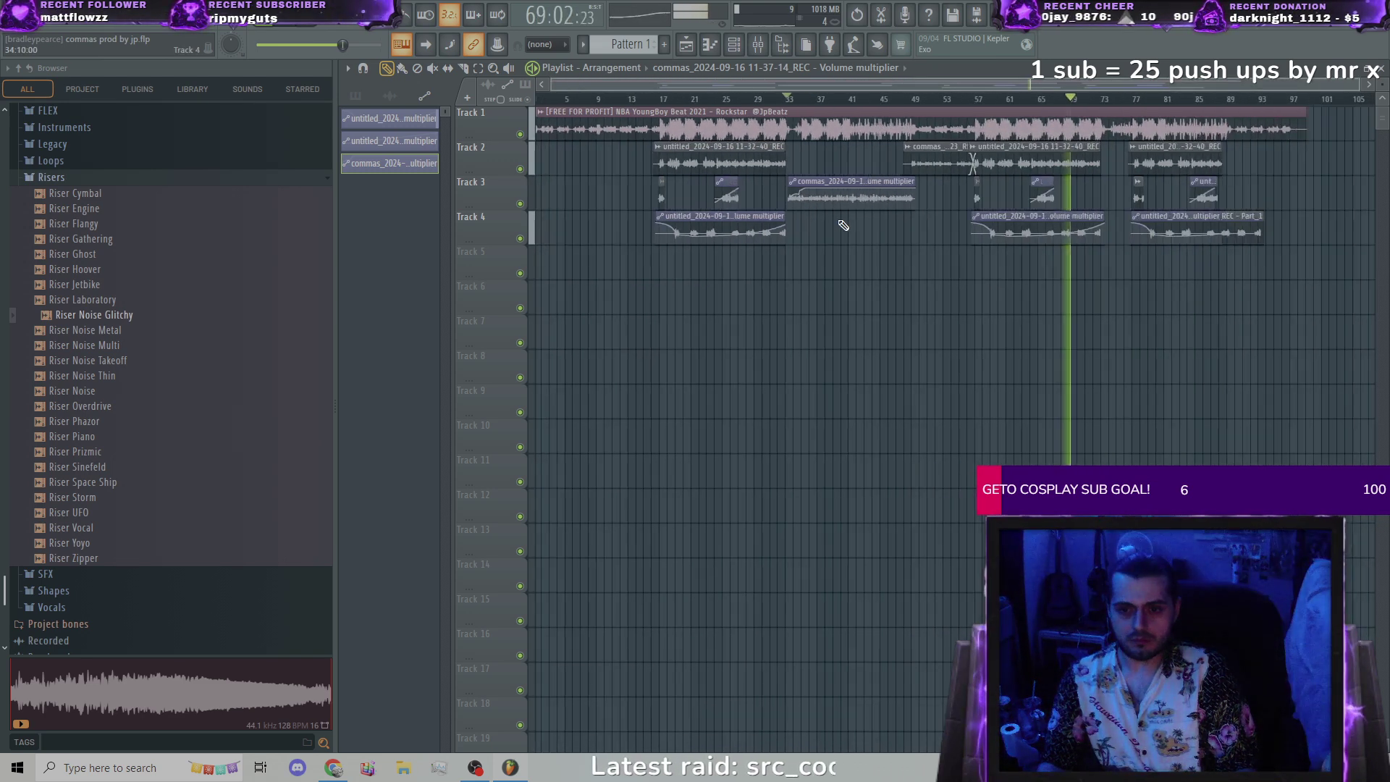
pyautogui.moveTo(1037, 94); pyautogui.dragTo(761, 89)
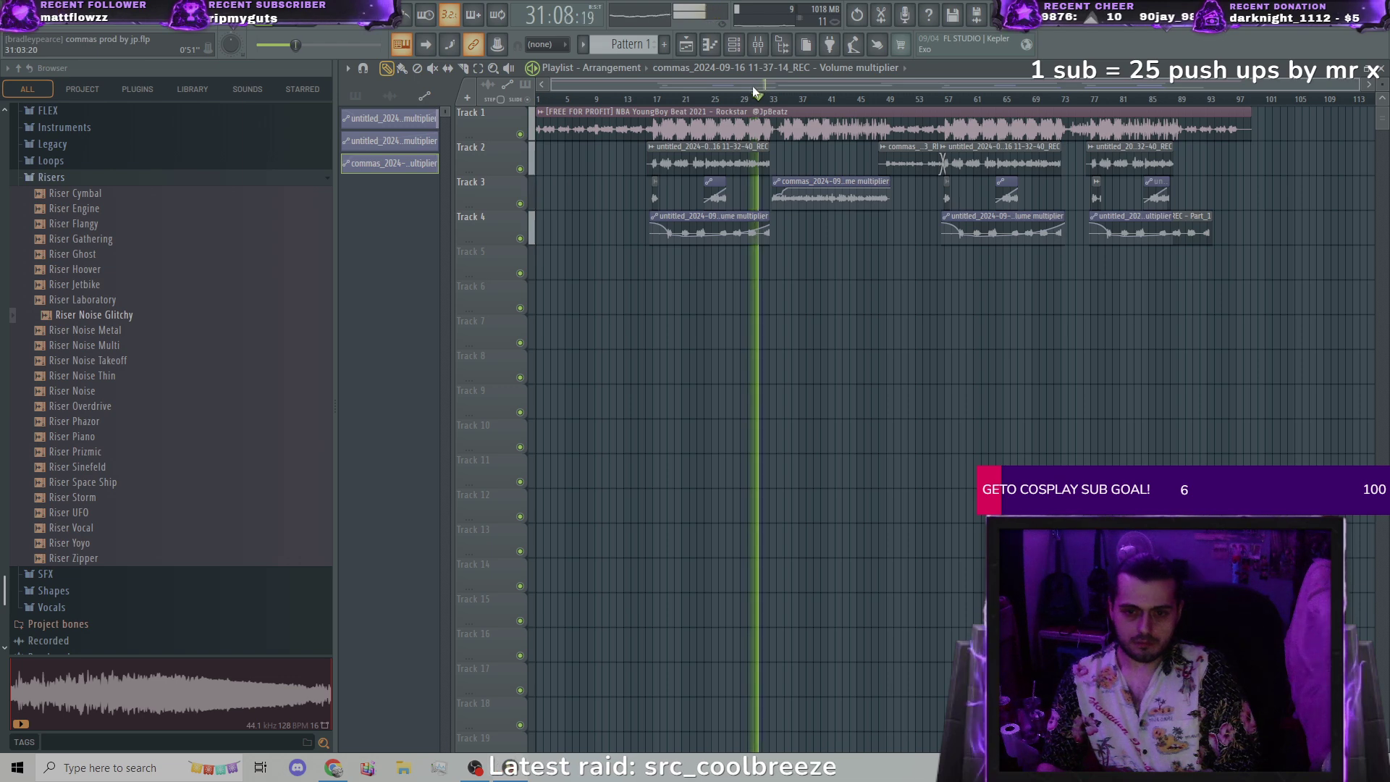
pyautogui.click(762, 47)
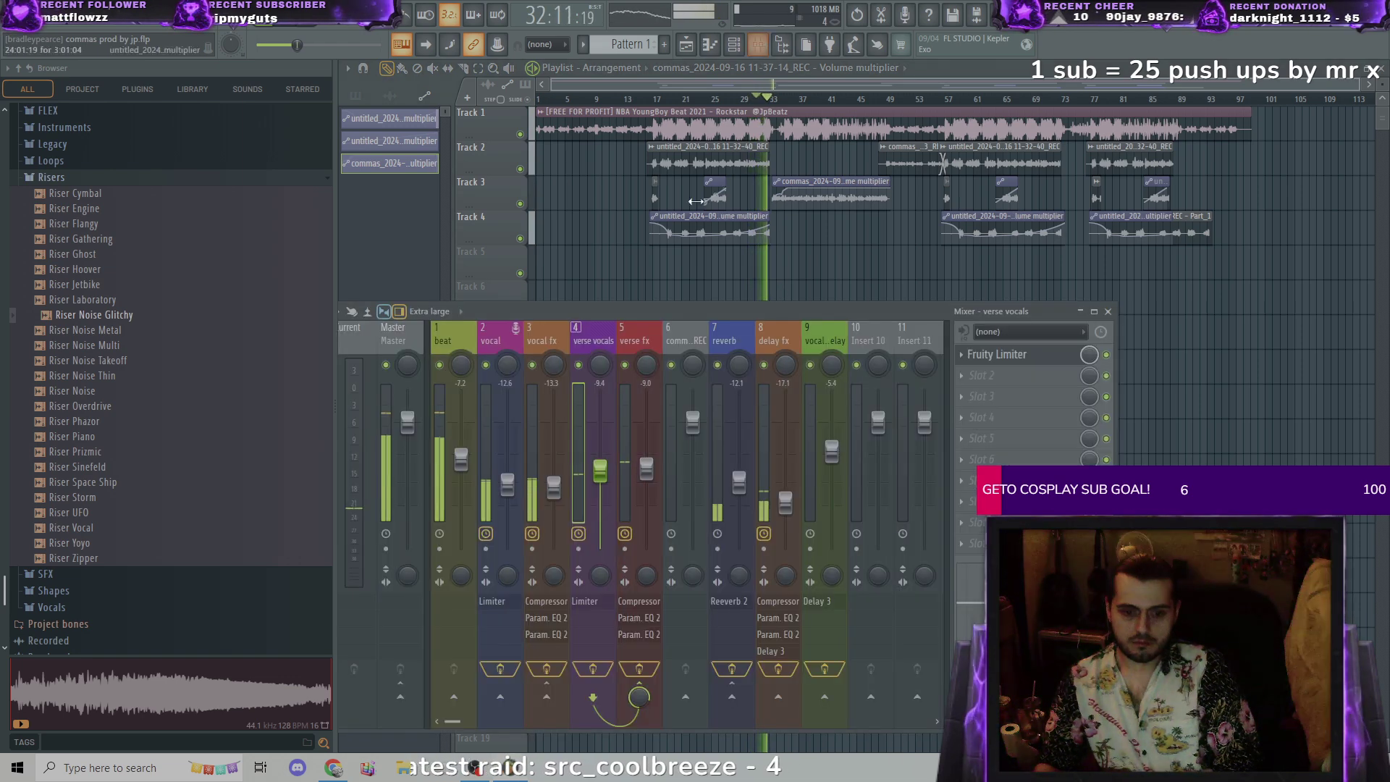
pyautogui.scroll(2, 509, 491)
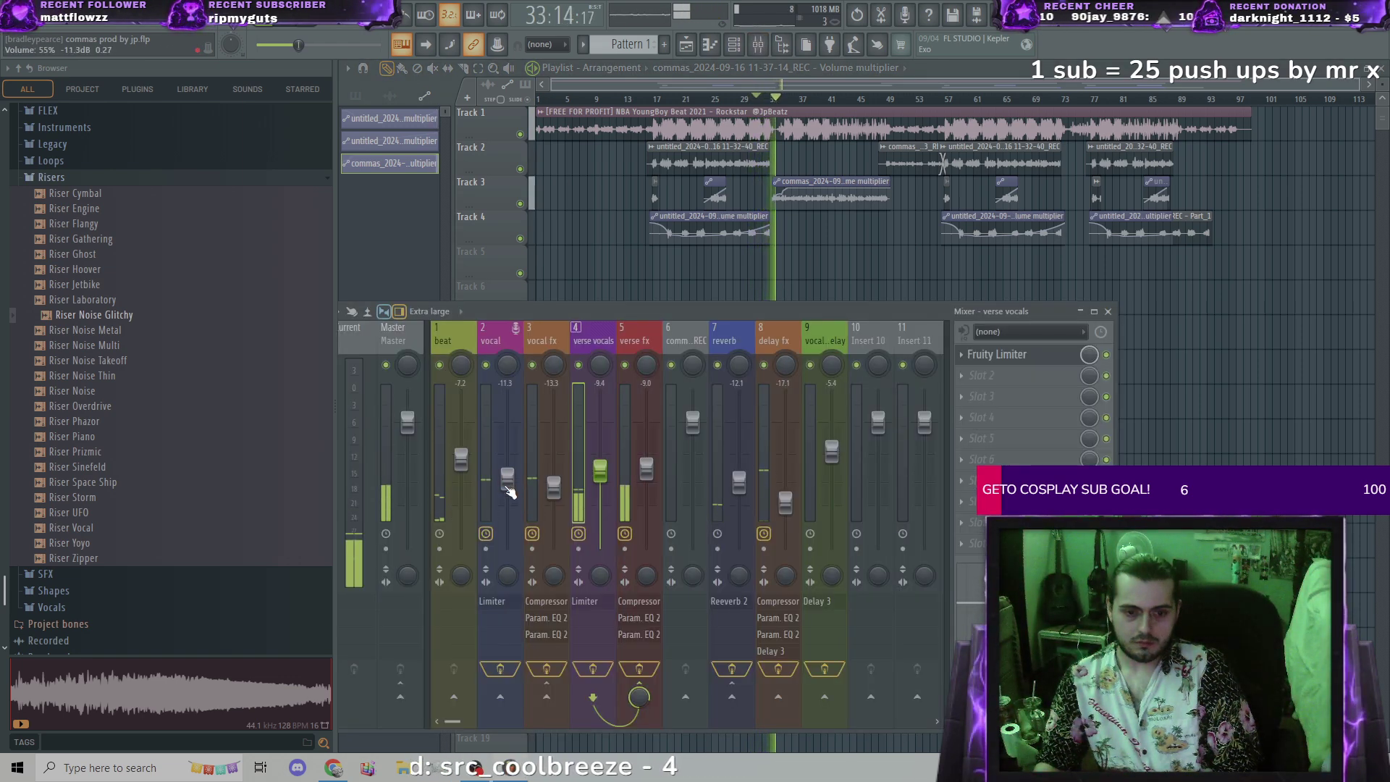
pyautogui.scroll(2, 556, 497)
pyautogui.scroll(2, 554, 492)
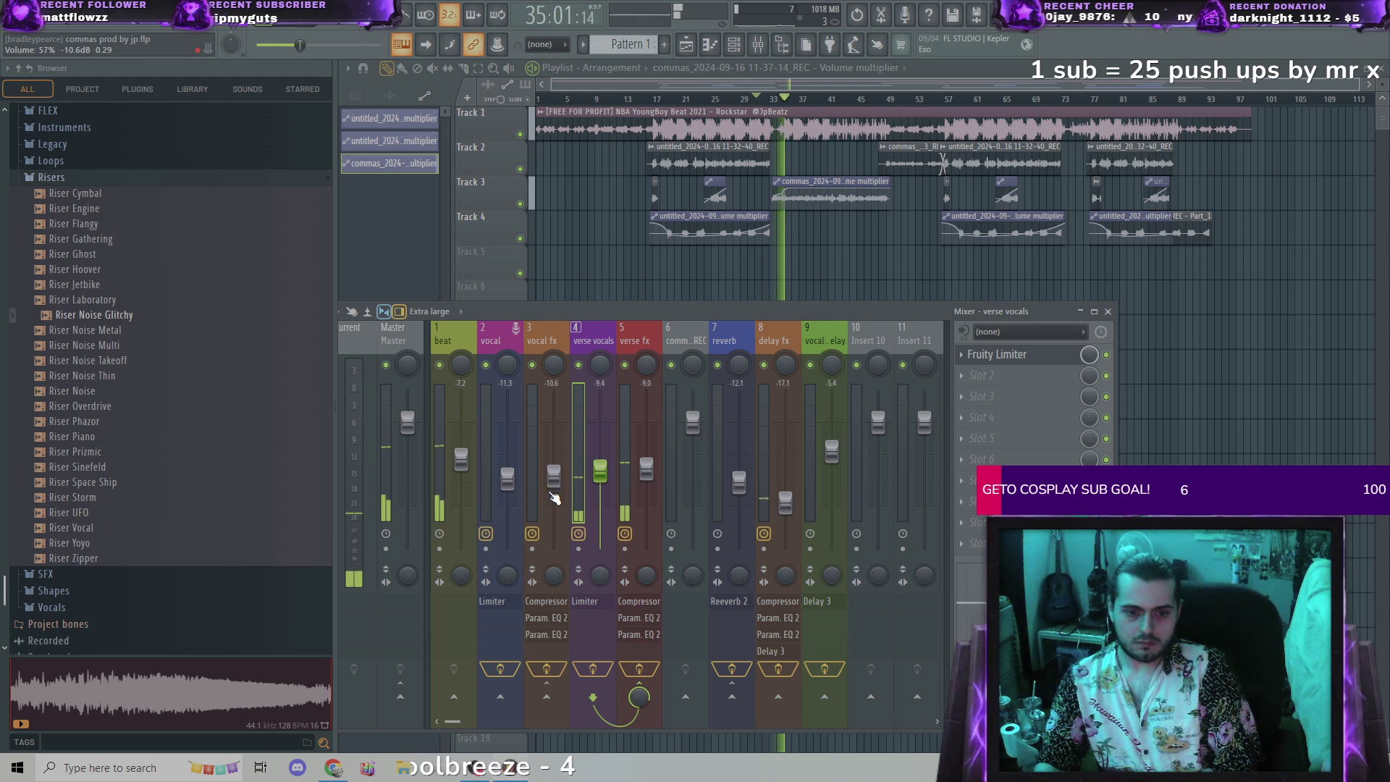
pyautogui.scroll(2, 511, 486)
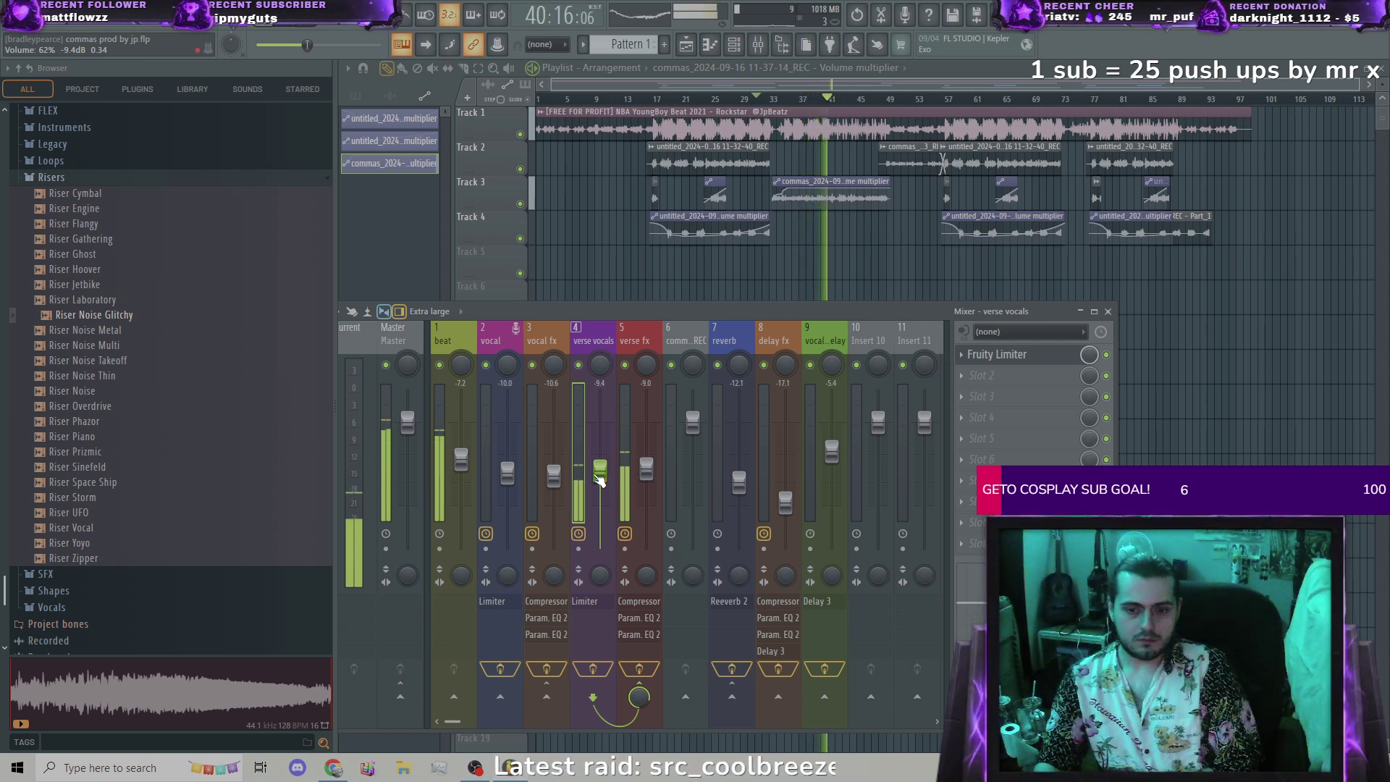
# Step: Raise the verse vocals mixer level to -8.8 dB and settle the verse fx level at -9.0 dB
pyautogui.scroll(2, 647, 474)
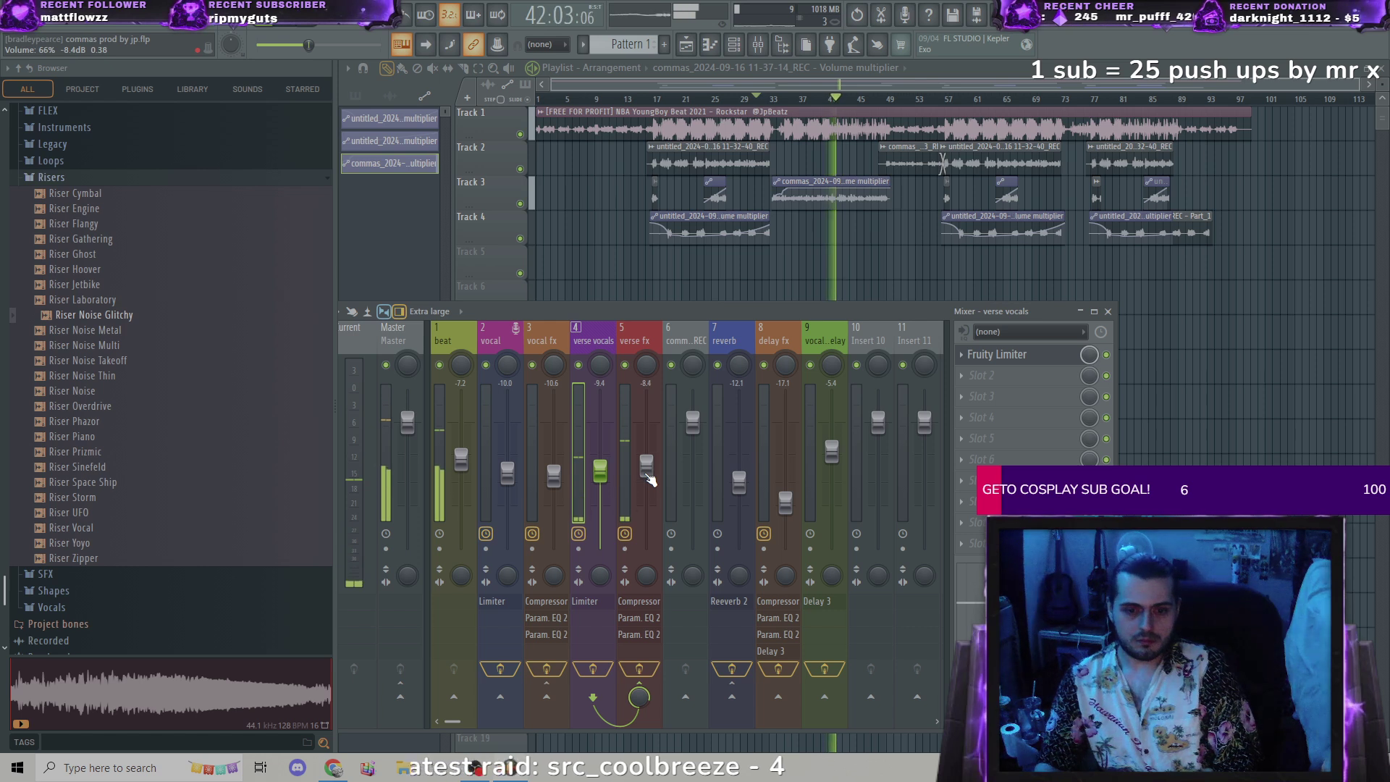
pyautogui.scroll(2, 600, 480)
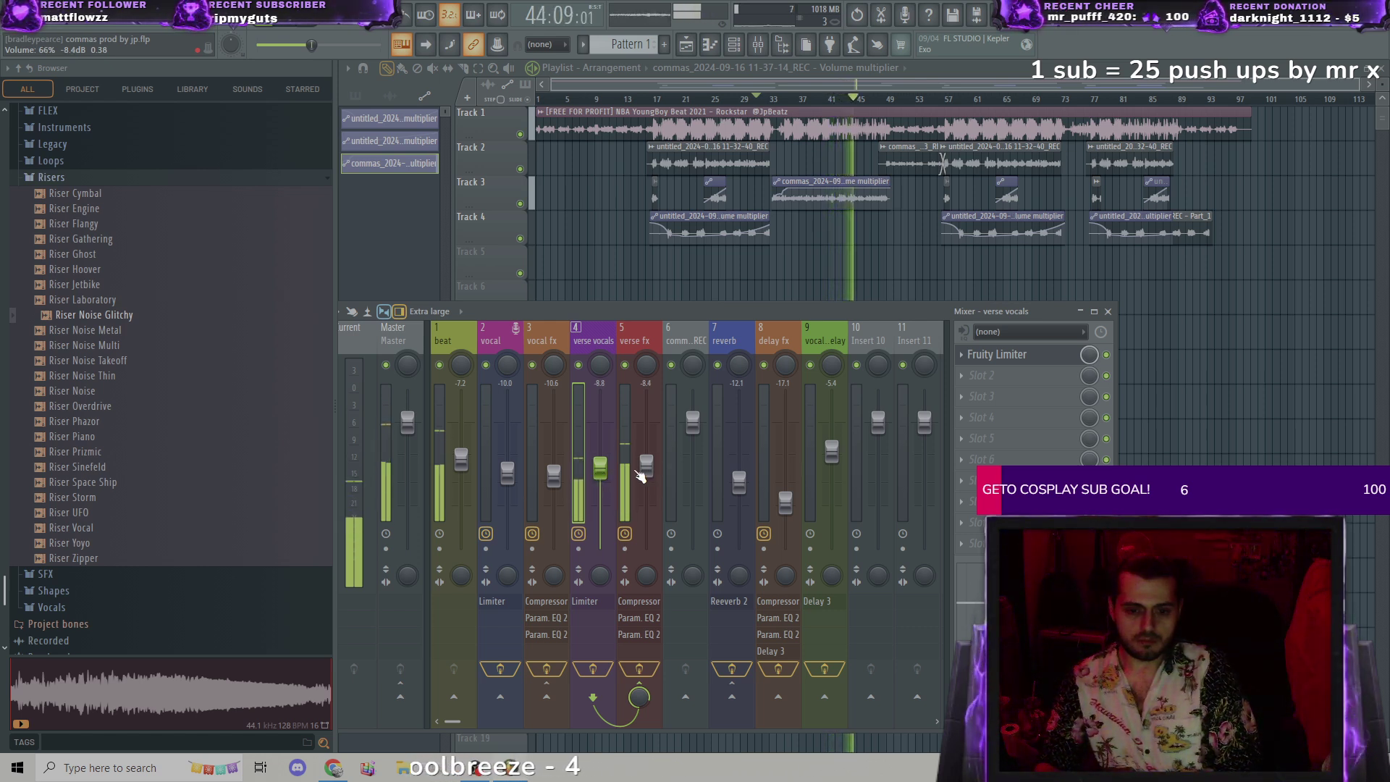
pyautogui.scroll(-2, 647, 474)
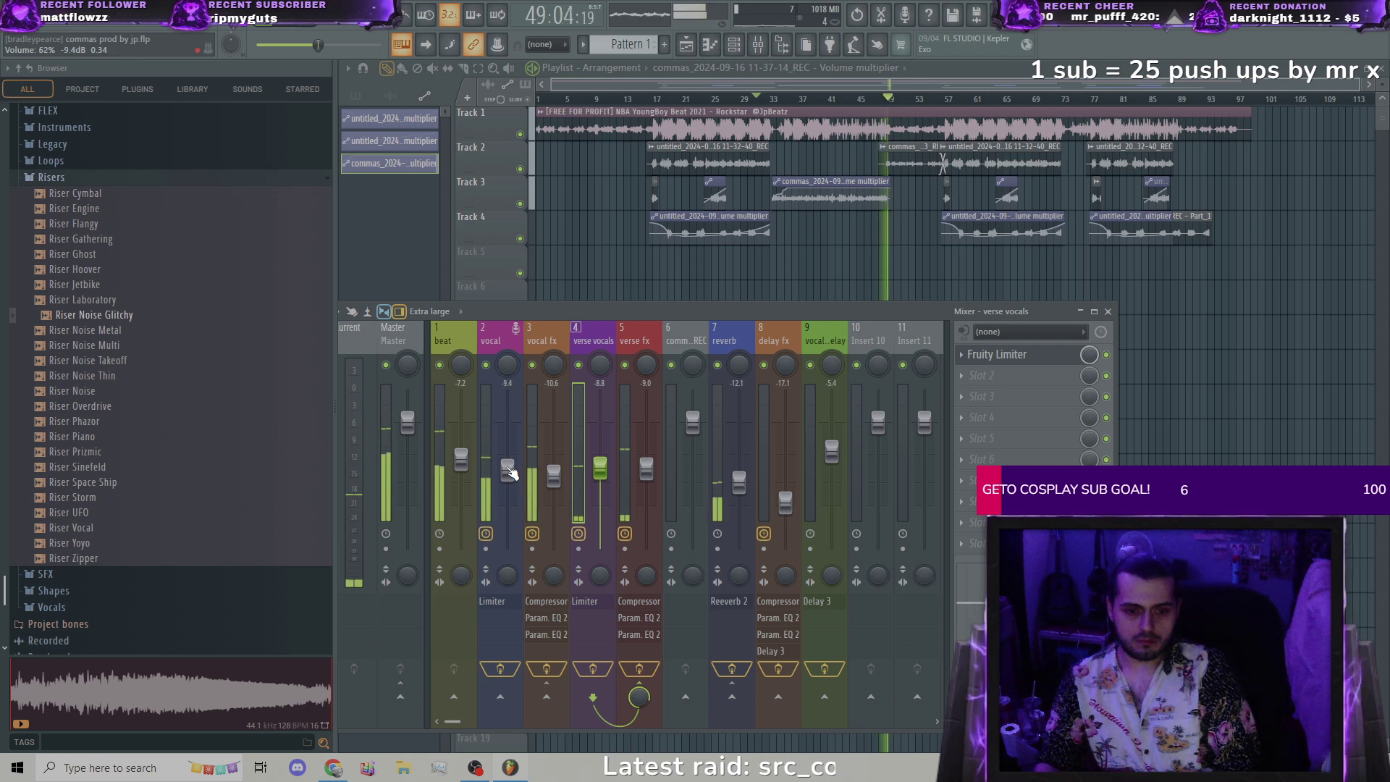
# Step: Raise the mixer levels of vocal to -9.4 dB and vocal fx to -10.0 dB, and stop playback
pyautogui.moveTo(508, 475); pyautogui.dragTo(510, 472)
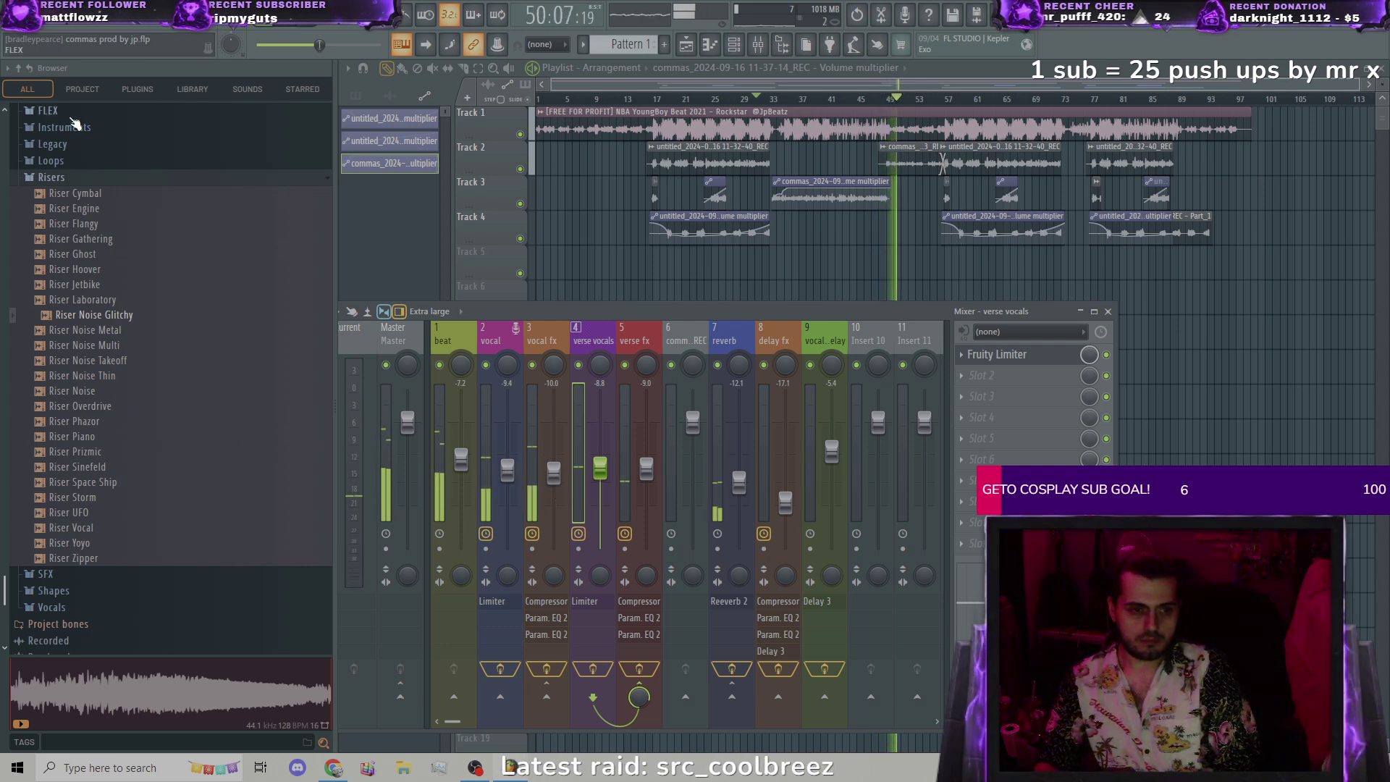
pyautogui.click(288, 26)
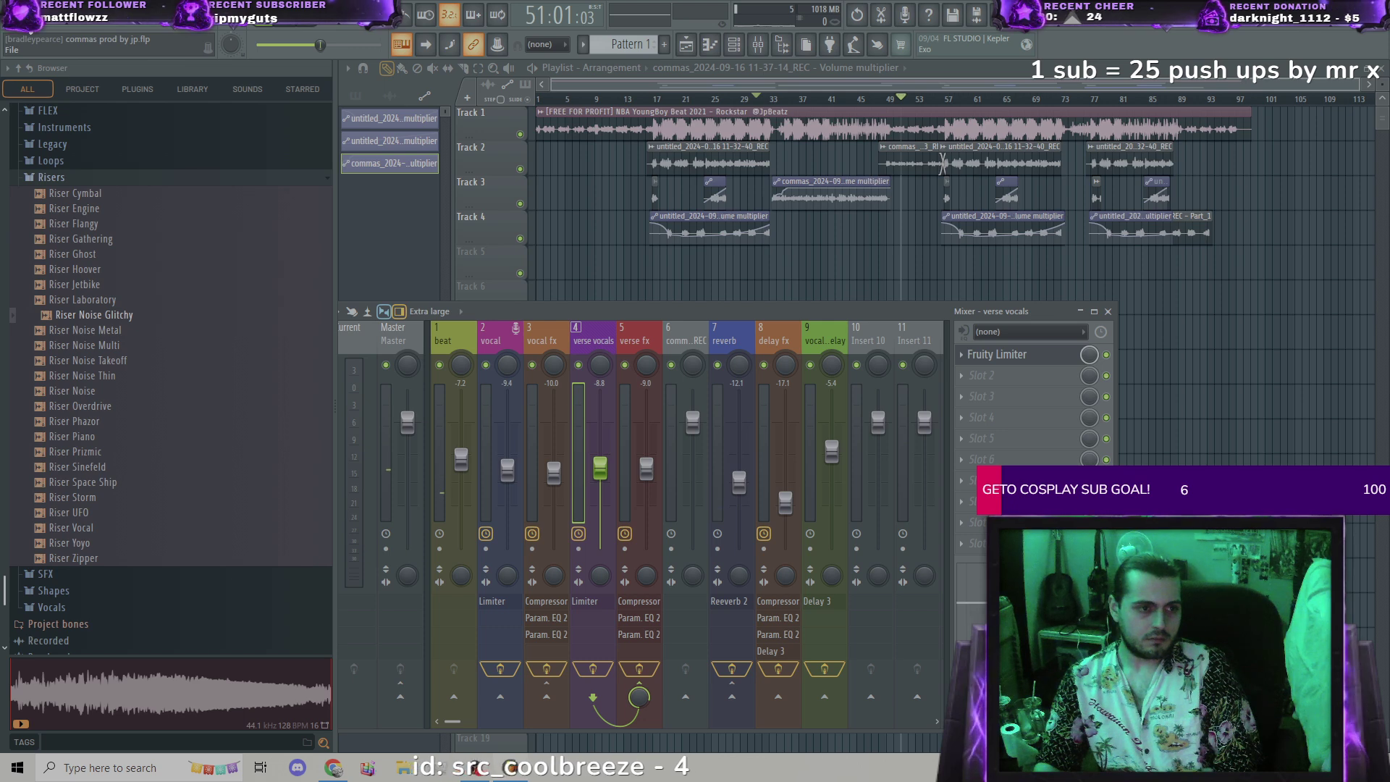
# Step: Save the project as "commas prod by jp" in the commas folder, replacing the existing file
pyautogui.click(11, 50)
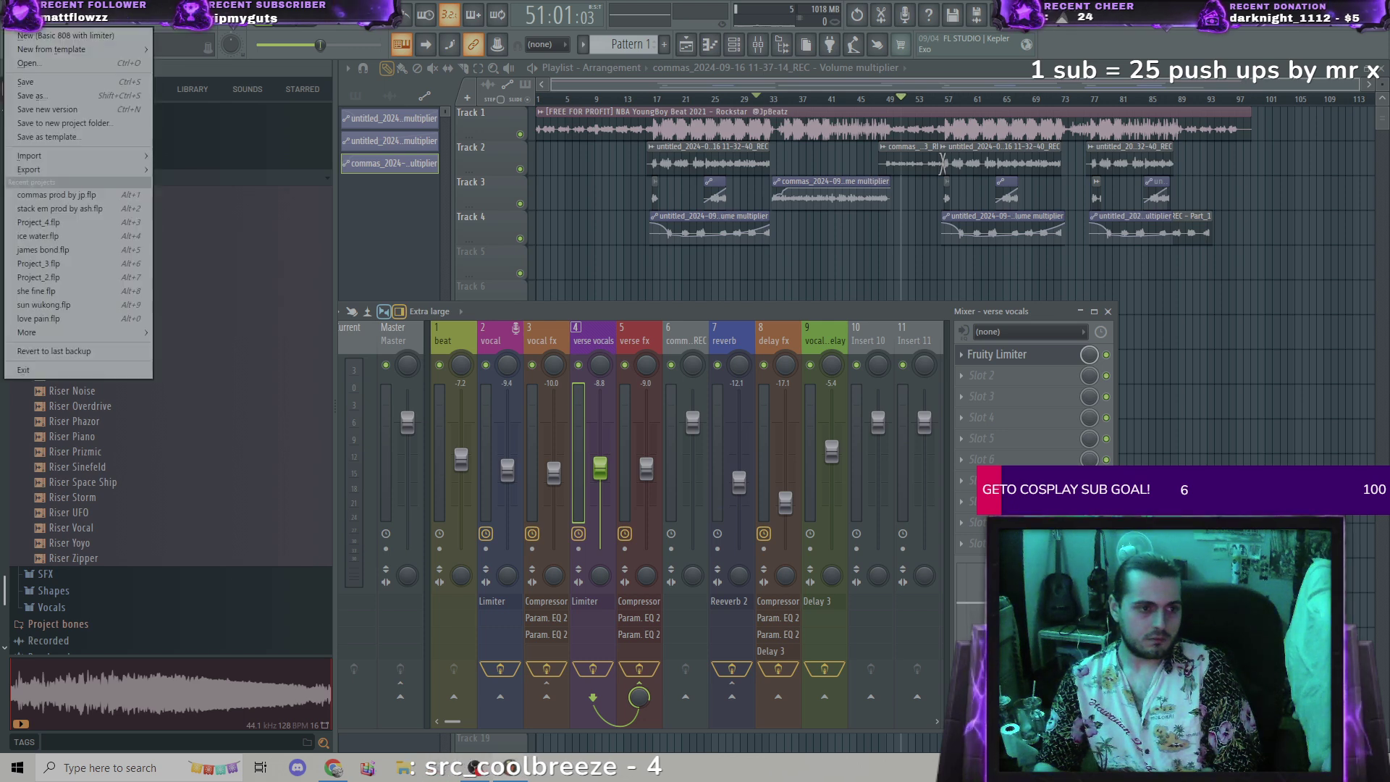
pyautogui.click(40, 96)
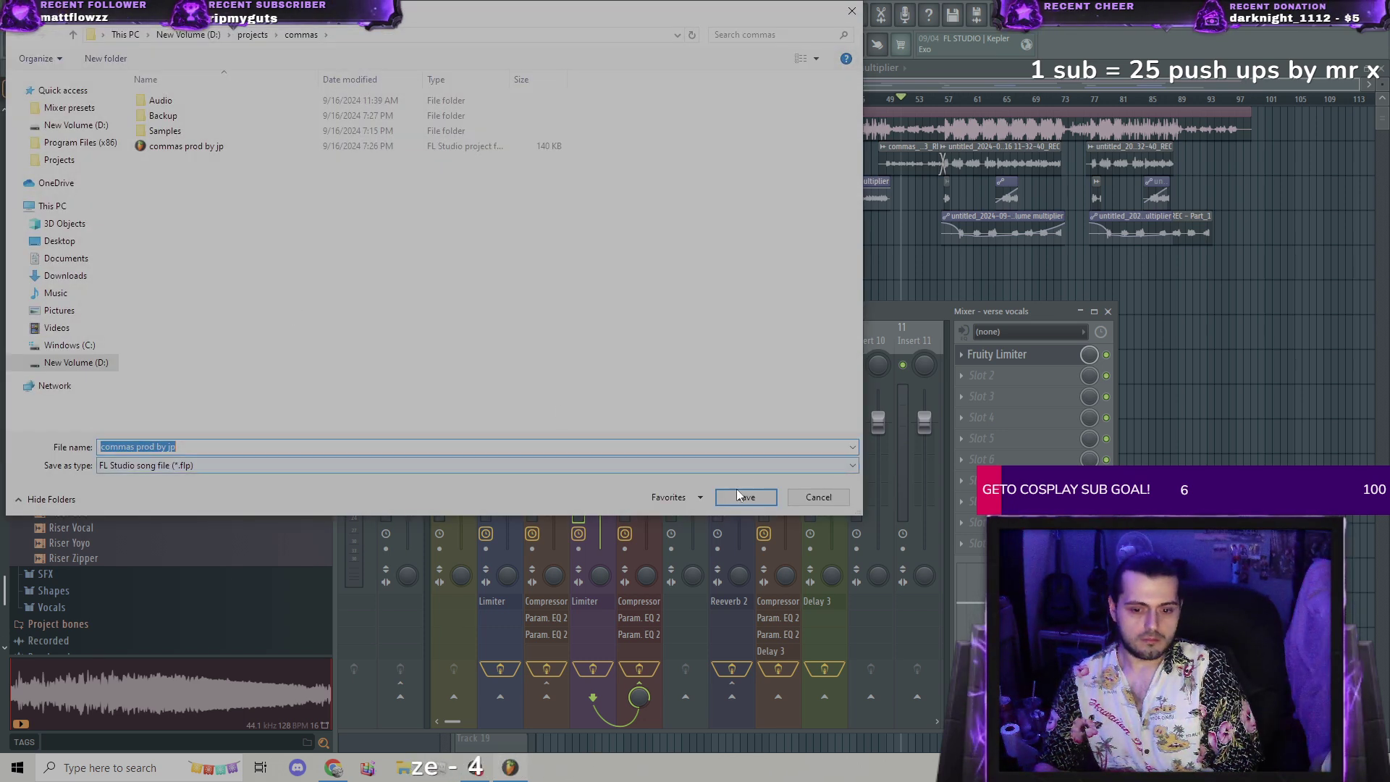
pyautogui.click(742, 497)
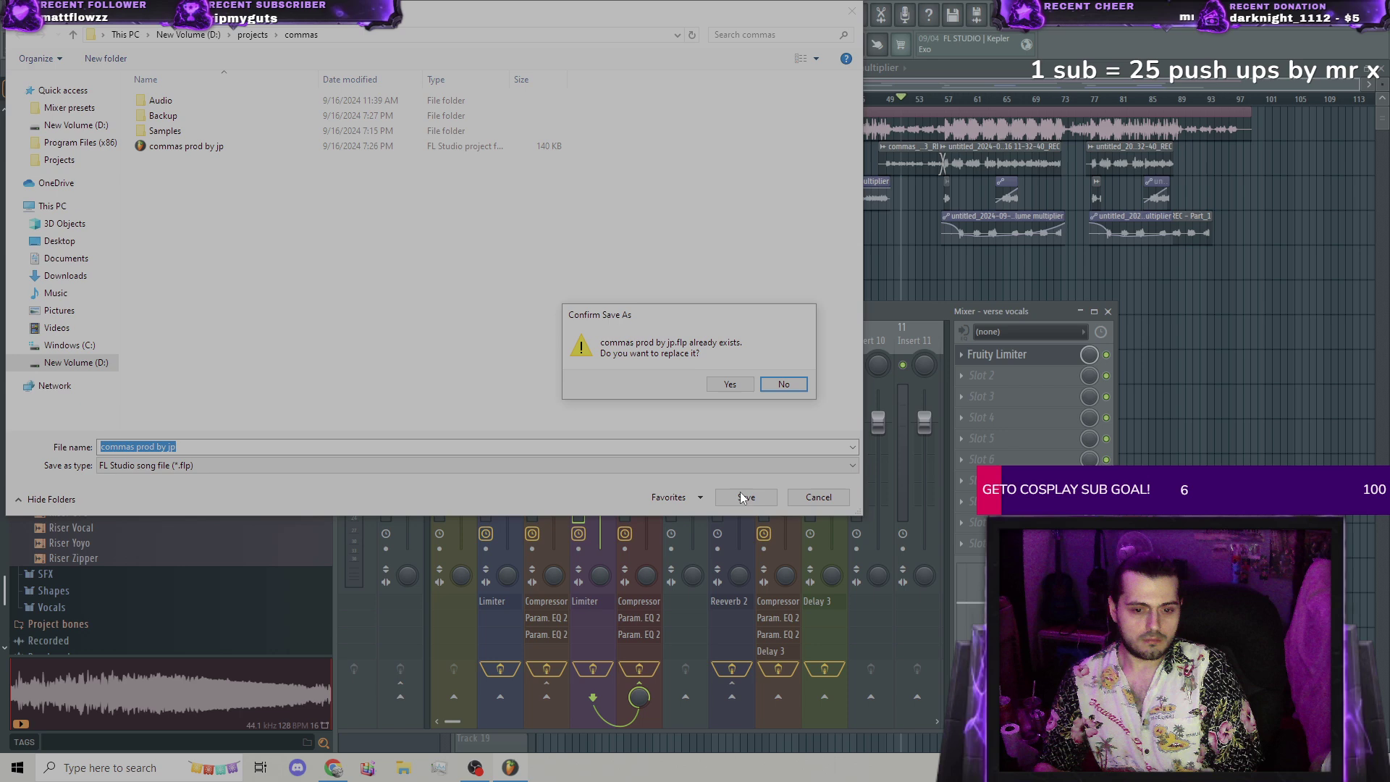
pyautogui.click(715, 385)
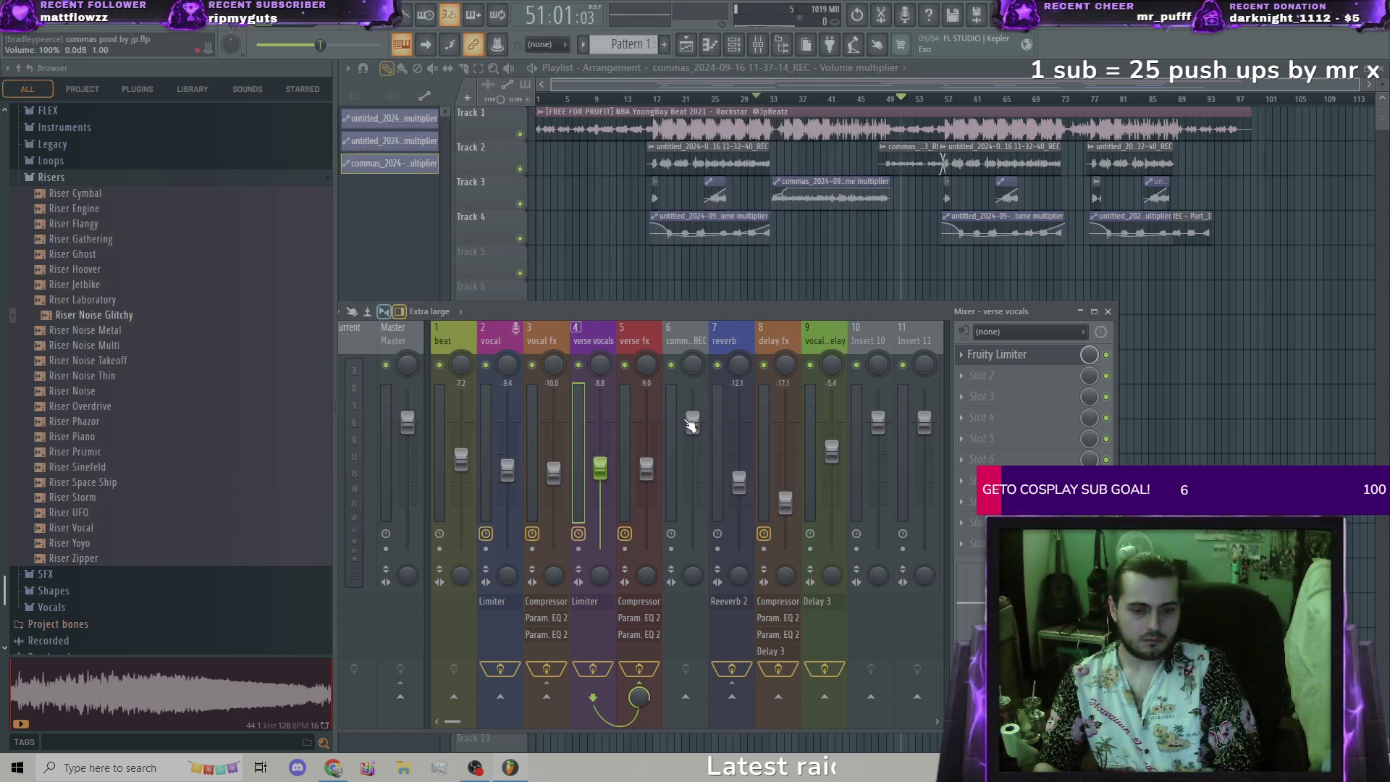